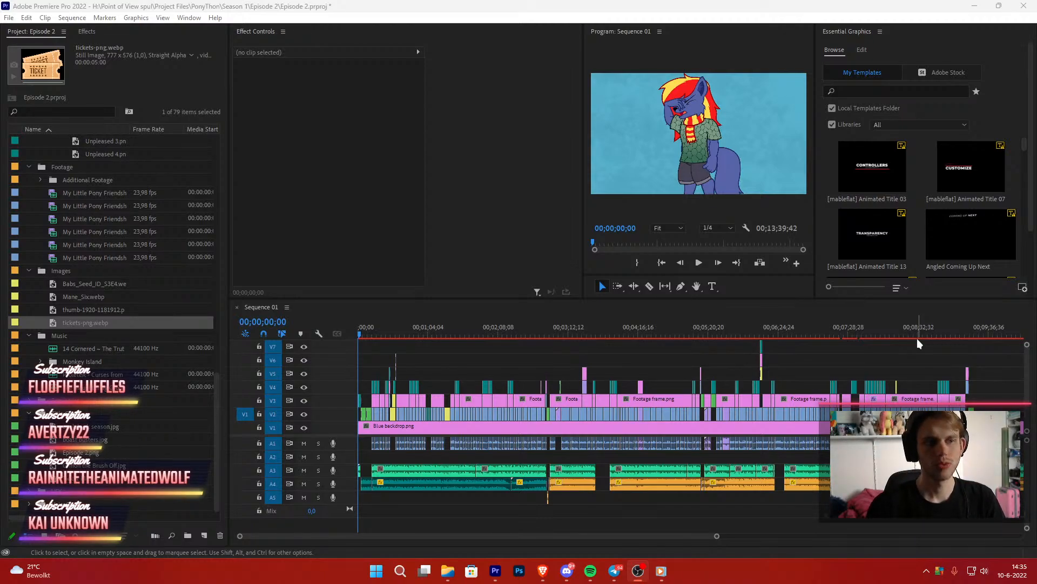
Move the playhead to 00;09;13;17, near the end of the edited footage in Sequence 01
left_click(964, 334)
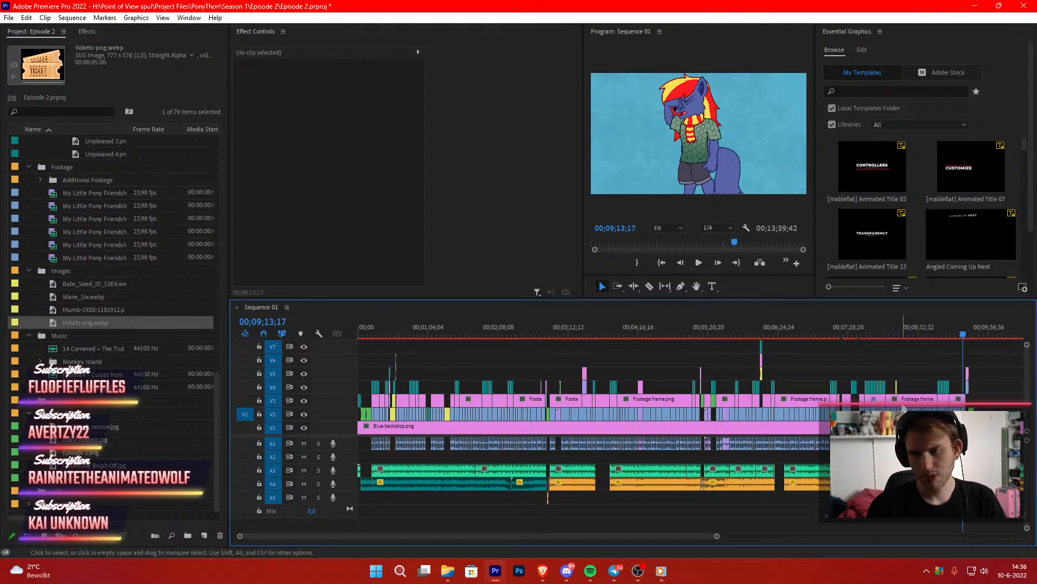
left_click_drag(718, 538, 546, 553)
scroll(618, 492, "down", 4)
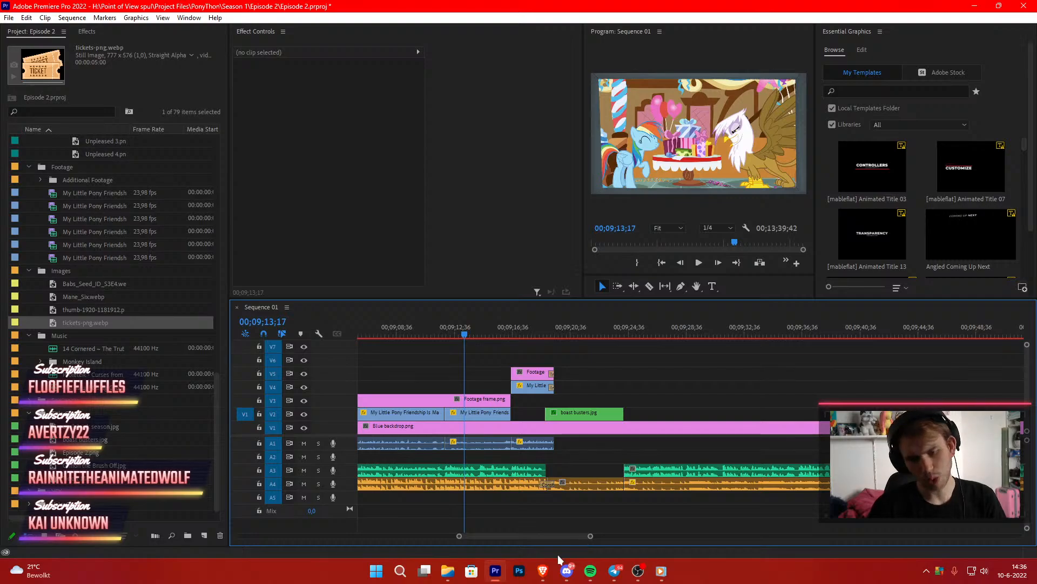
Switch to the Brave browser and open the channel's content list in YouTube Studio in a new tab
left_click(545, 570)
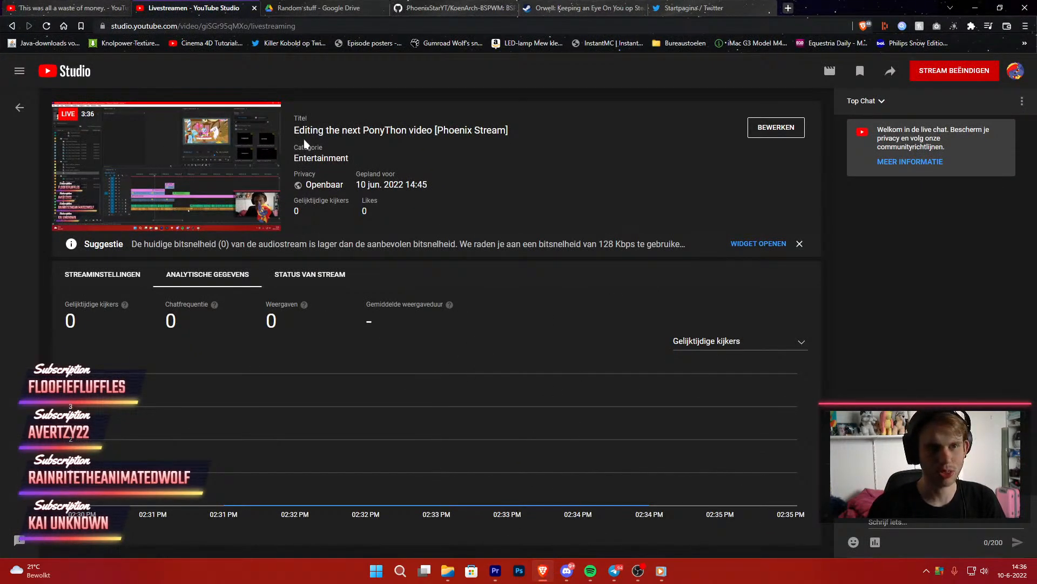
left_click(87, 4)
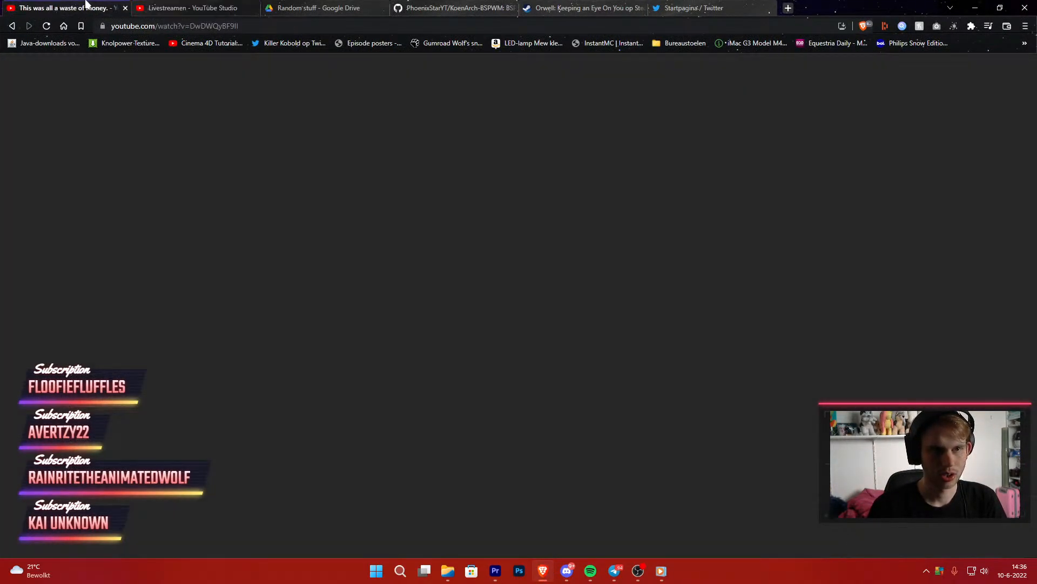
left_click(1004, 69)
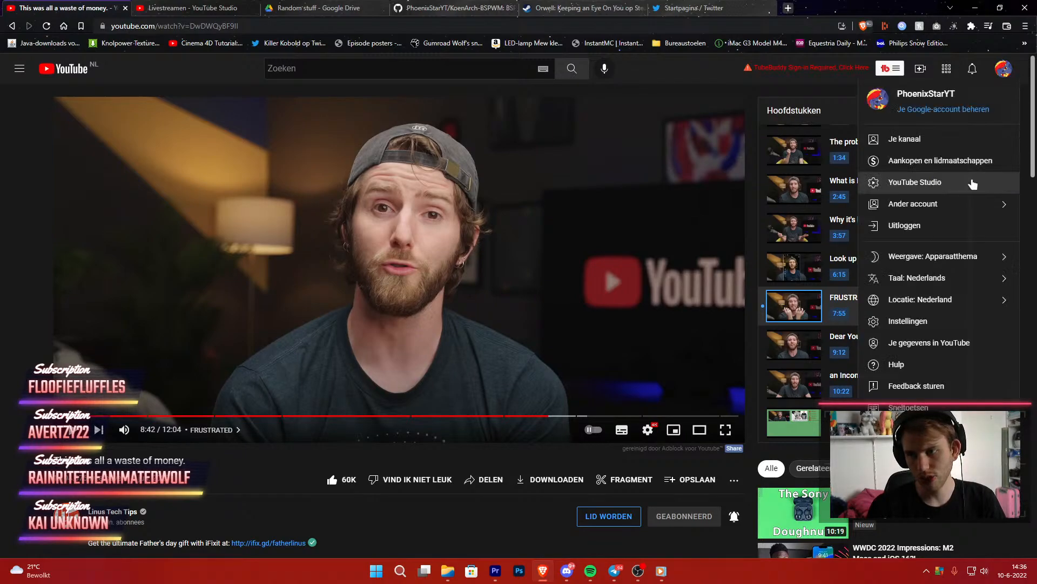
middle_click(967, 184)
left_click(707, 70)
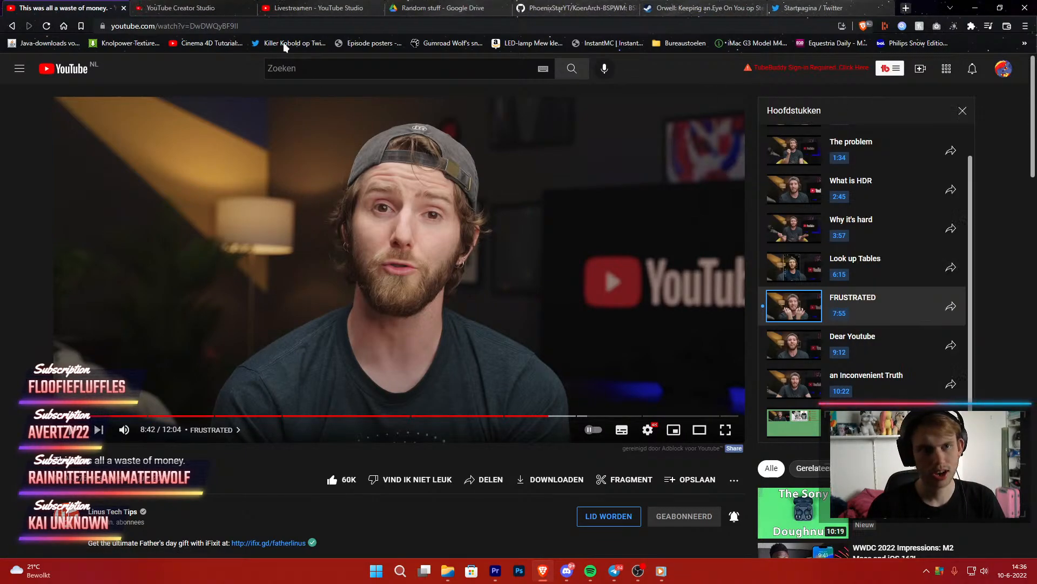
left_click(216, 9)
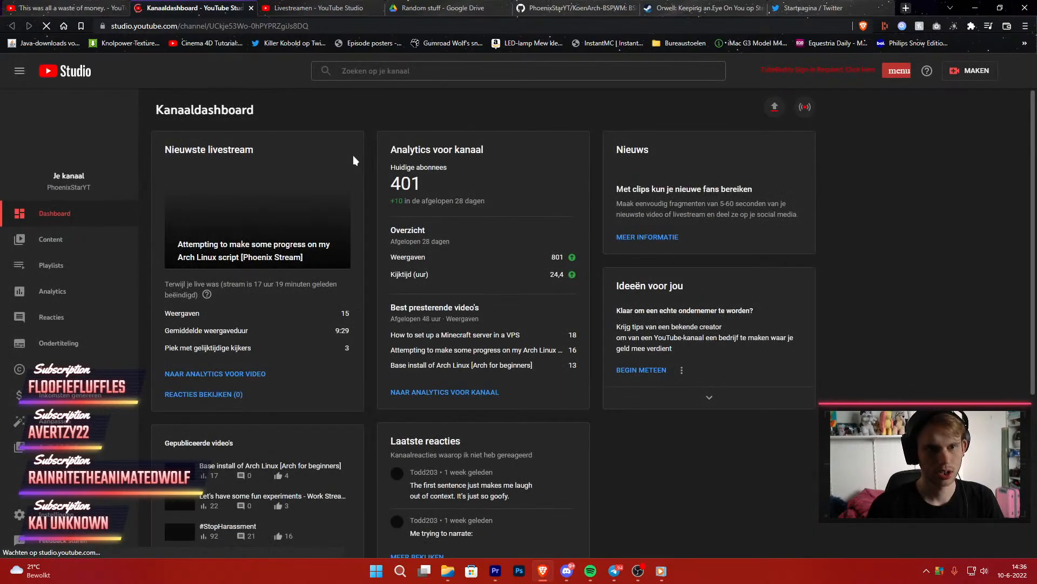
left_click(48, 239)
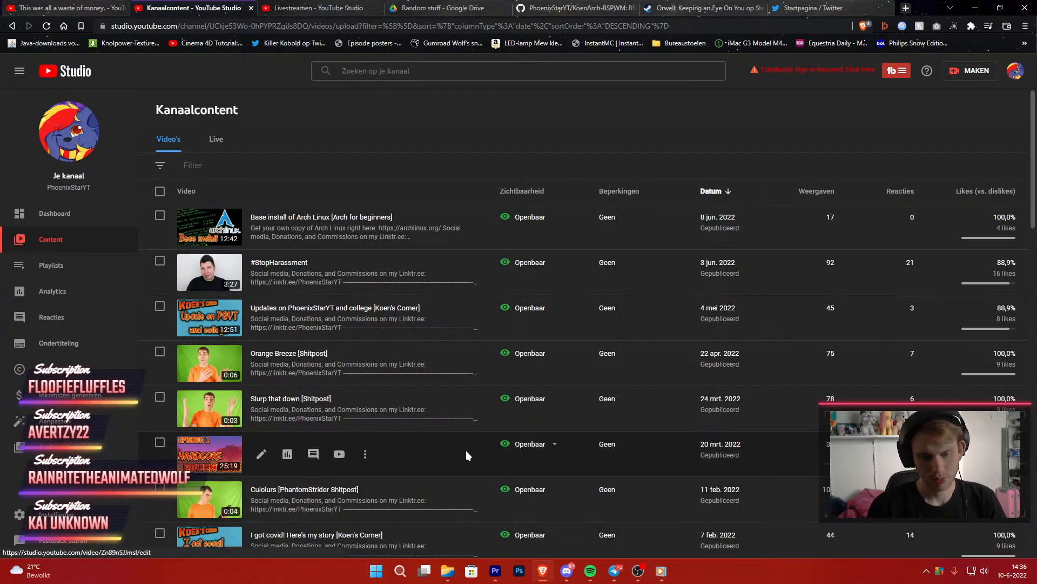
Find the "My Little Pony: Friendship is Magic Two Part Premiere [PonyThon]" video and examine its publication date and copyright claim details
scroll(465, 447, "down", 3)
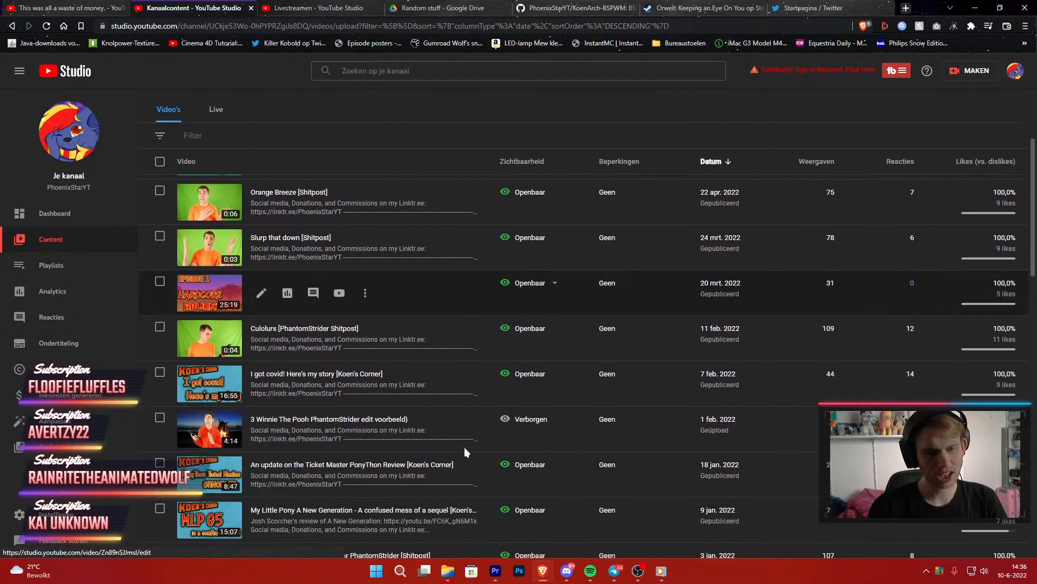
scroll(464, 448, "down", 2)
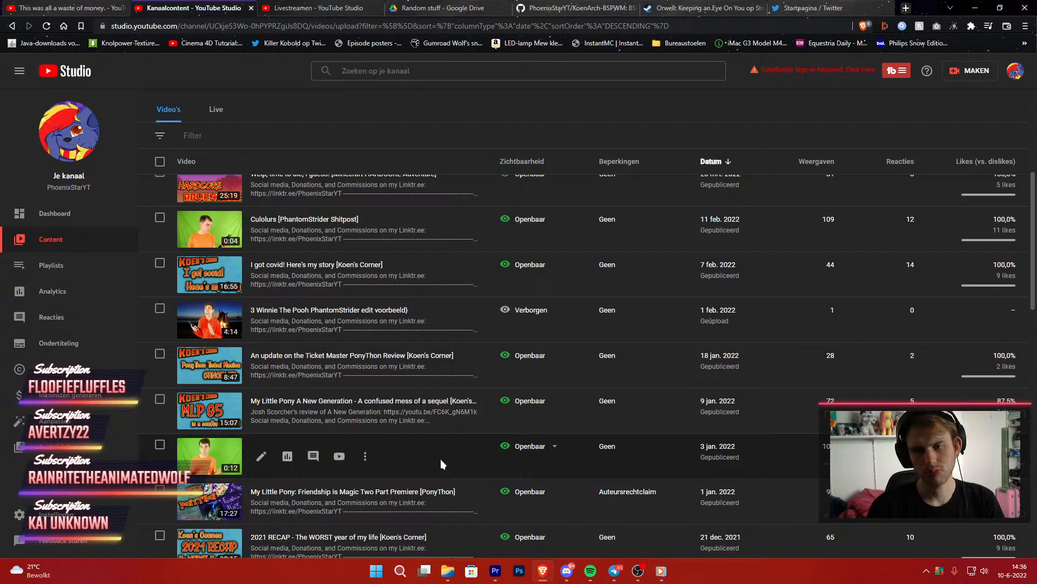
scroll(440, 459, "up", 5)
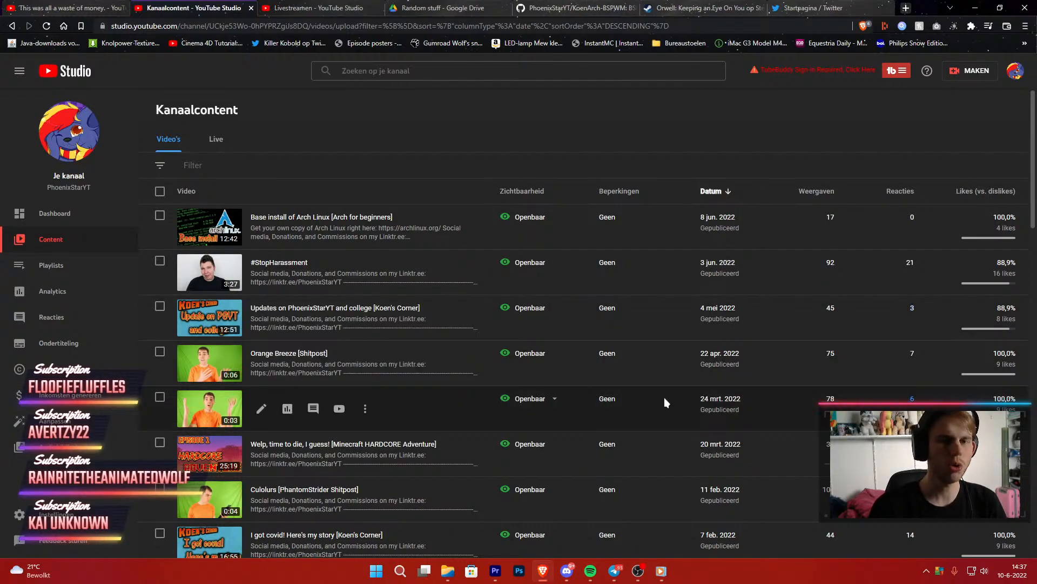
scroll(664, 400, "down", 5)
scroll(664, 397, "down", 3)
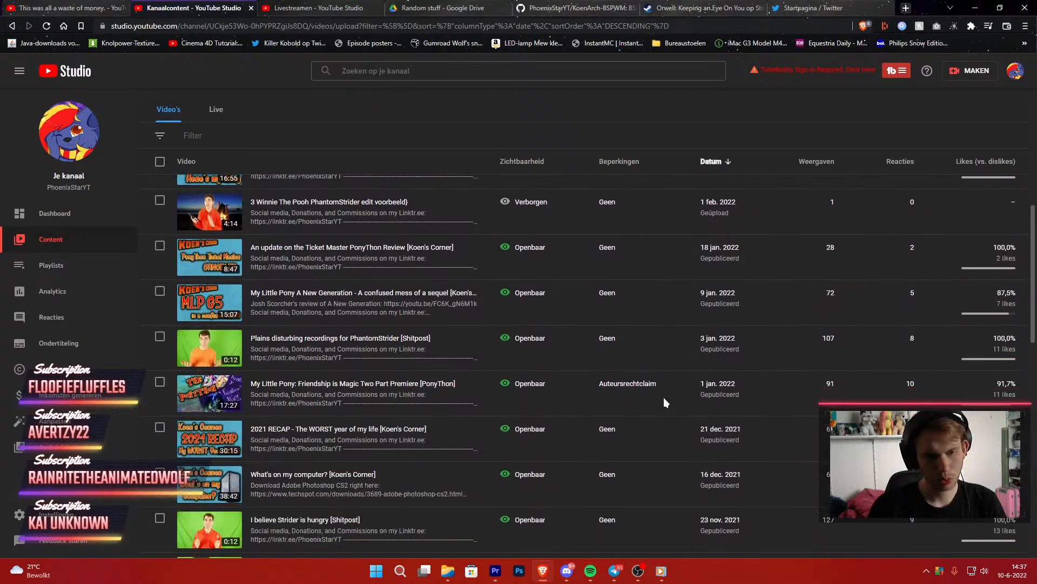
scroll(663, 416, "down", 1)
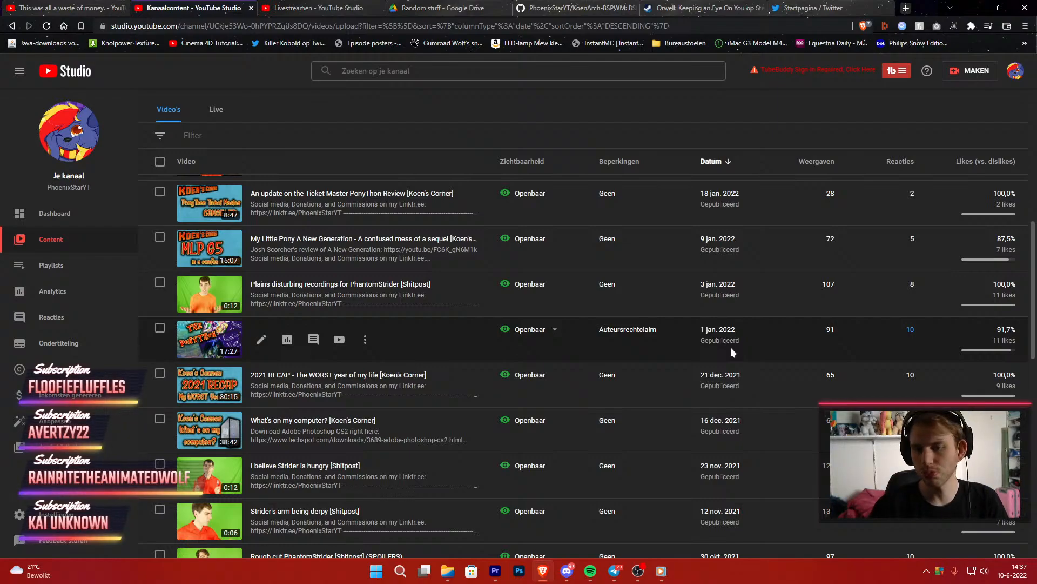
mouse_move(628, 347)
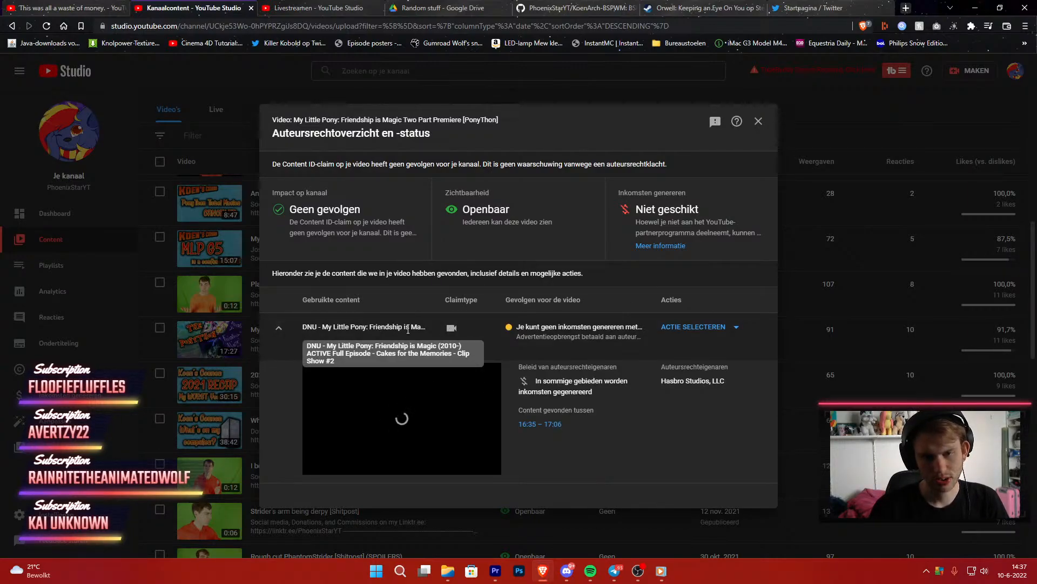
left_click(758, 121)
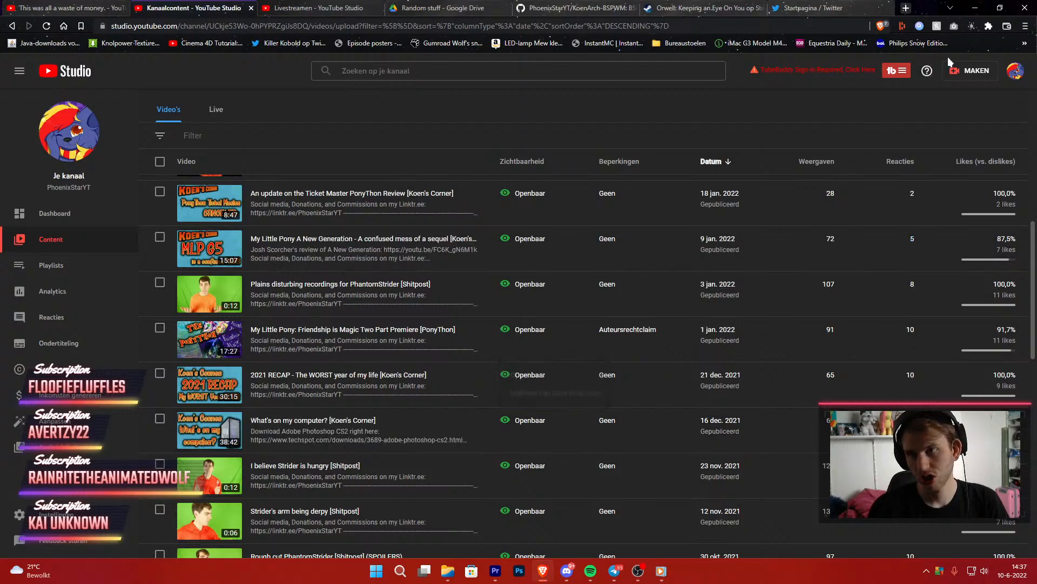
Check the livestream dashboard, close the channel content tab, and return to Premiere Pro
left_click(975, 7)
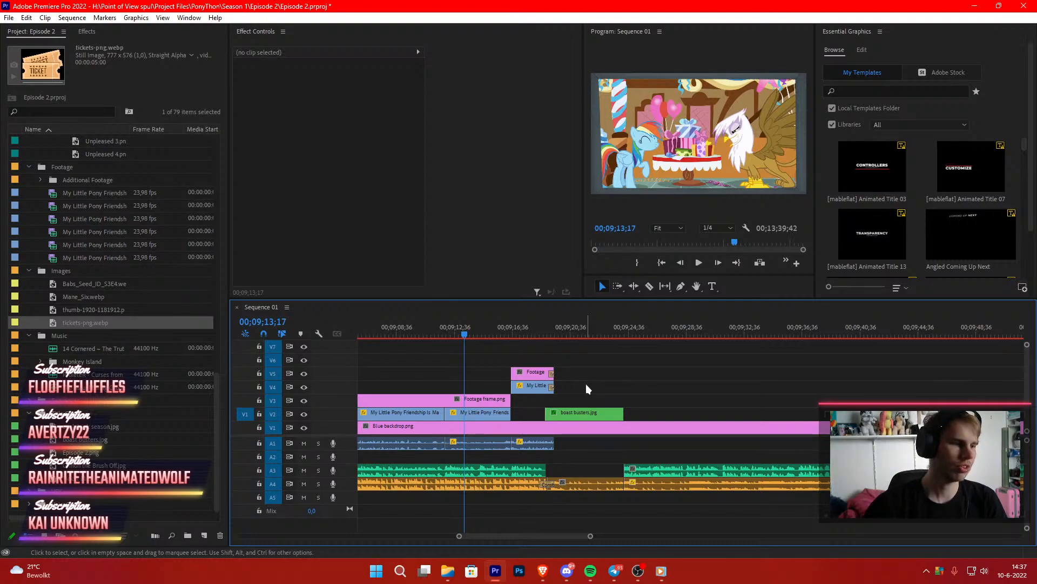
key("alt+Tab")
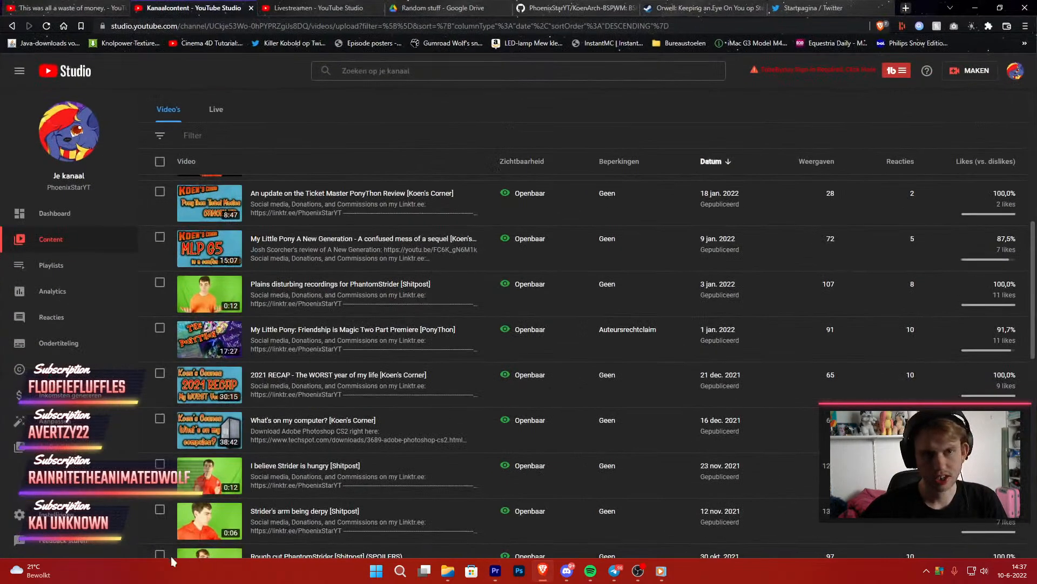
left_click(296, 9)
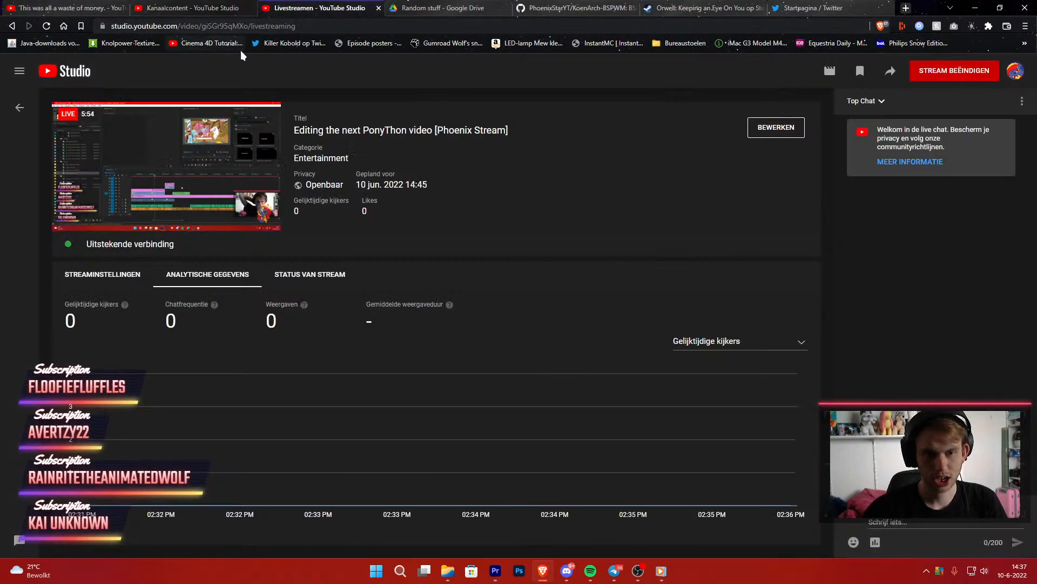
left_click(251, 8)
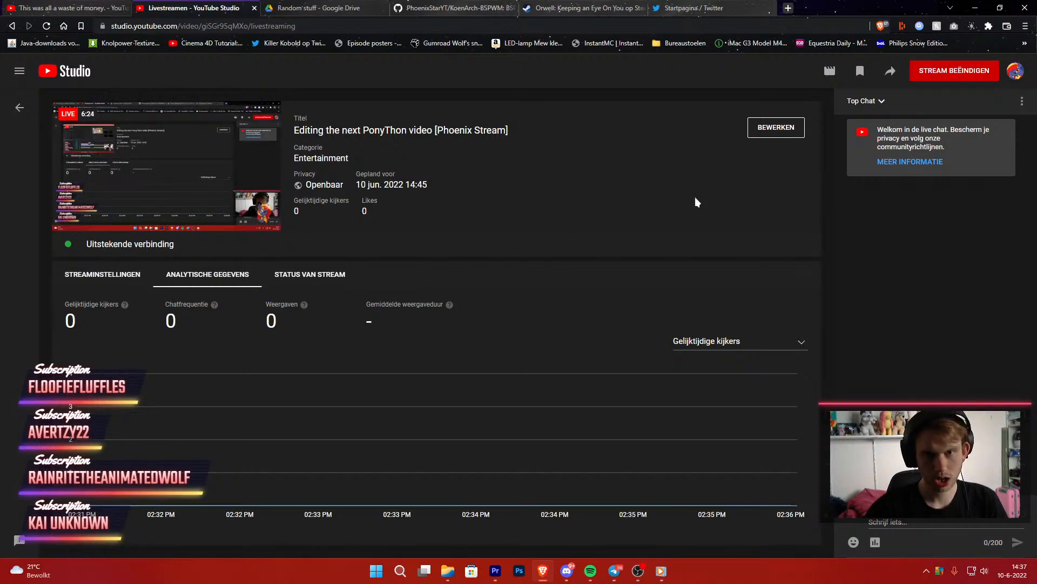
left_click(975, 7)
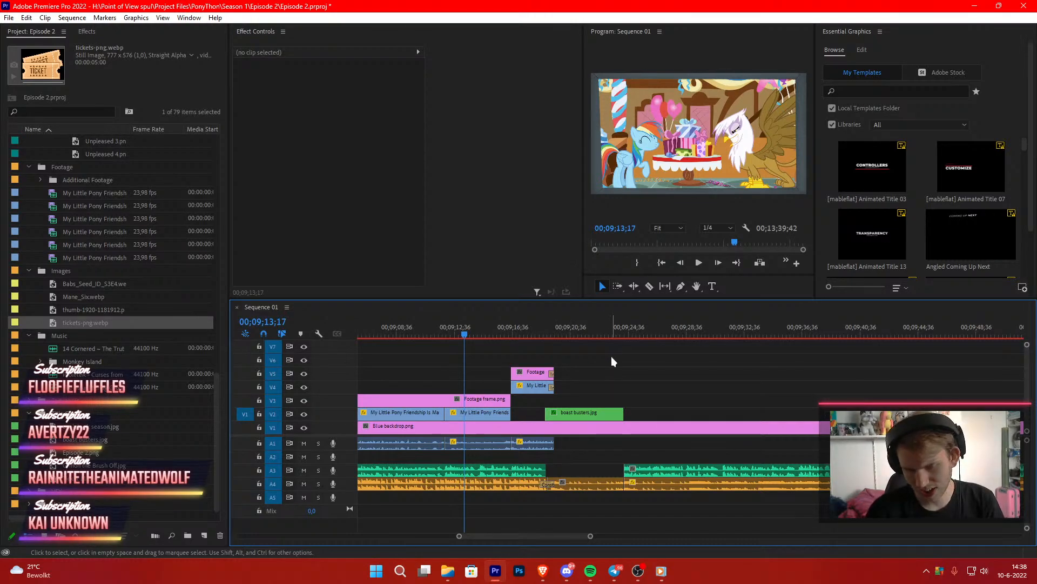
left_click(664, 569)
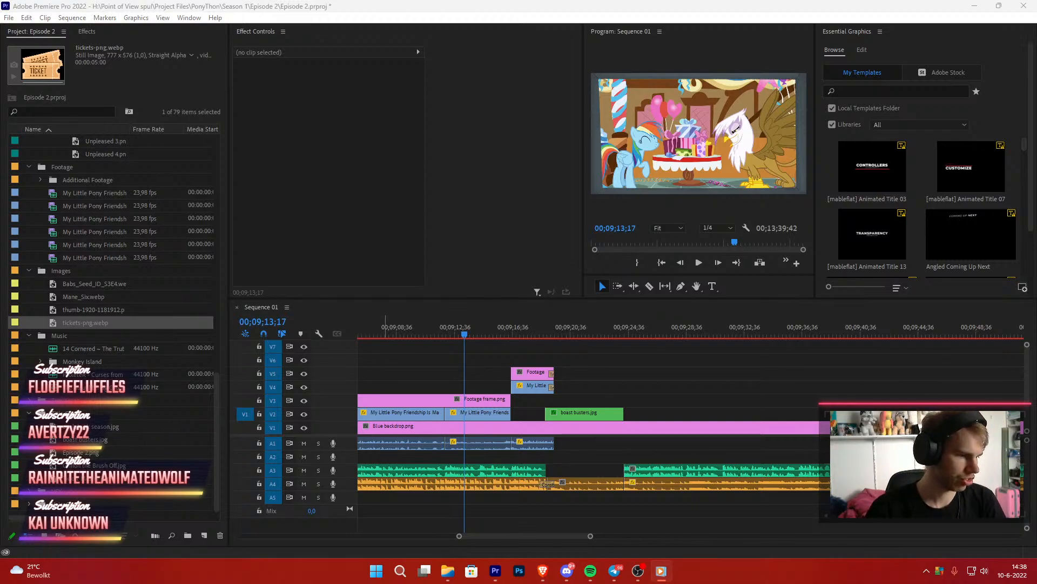
left_click(455, 311)
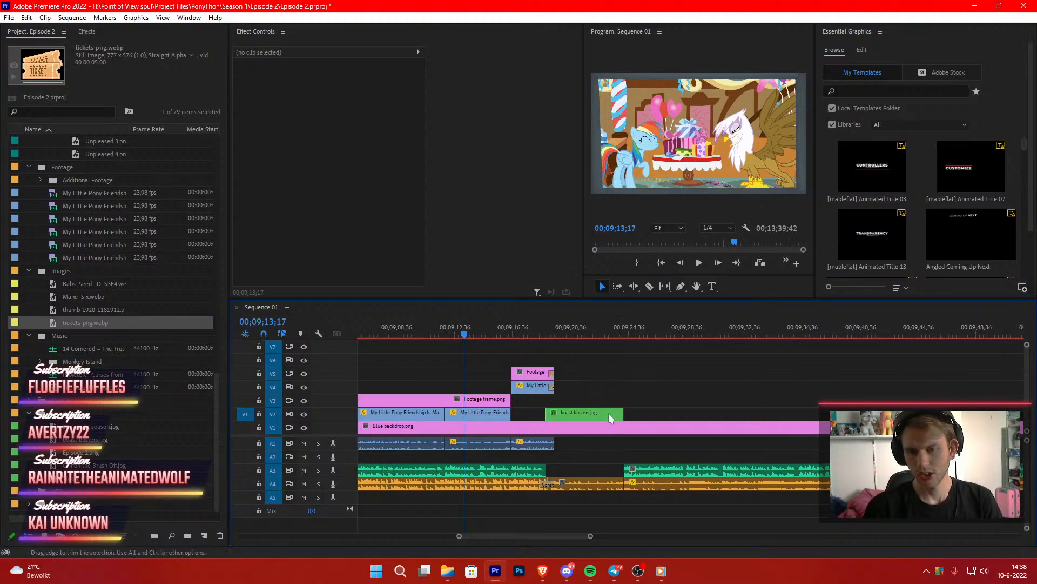
Review the edited section from 00;08;51;20 at the Studio setting clip to the boast busters title card at 00;09;19;32
scroll(540, 378, "down", 2)
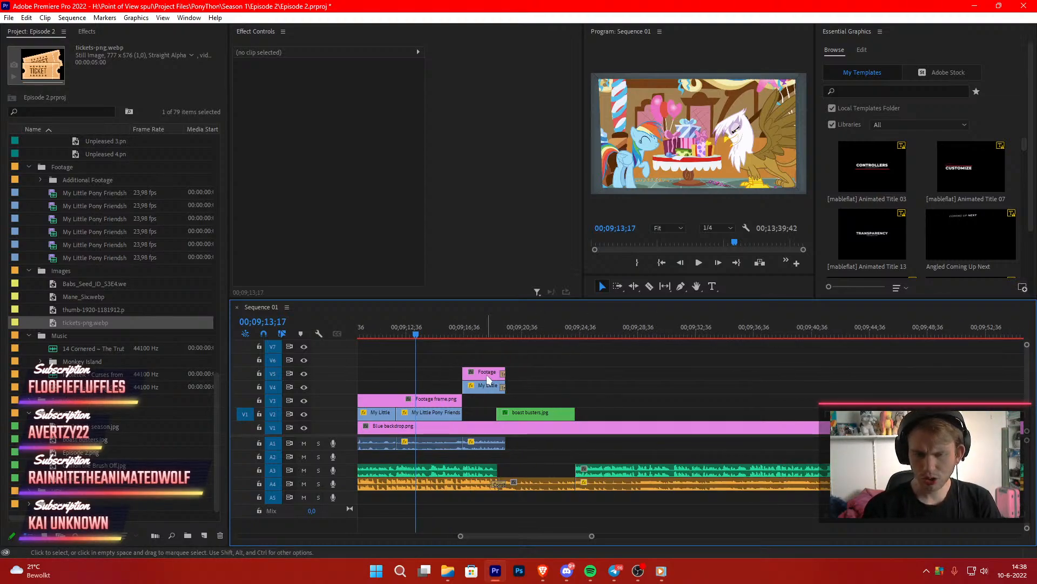
left_click_drag(591, 536, 619, 537)
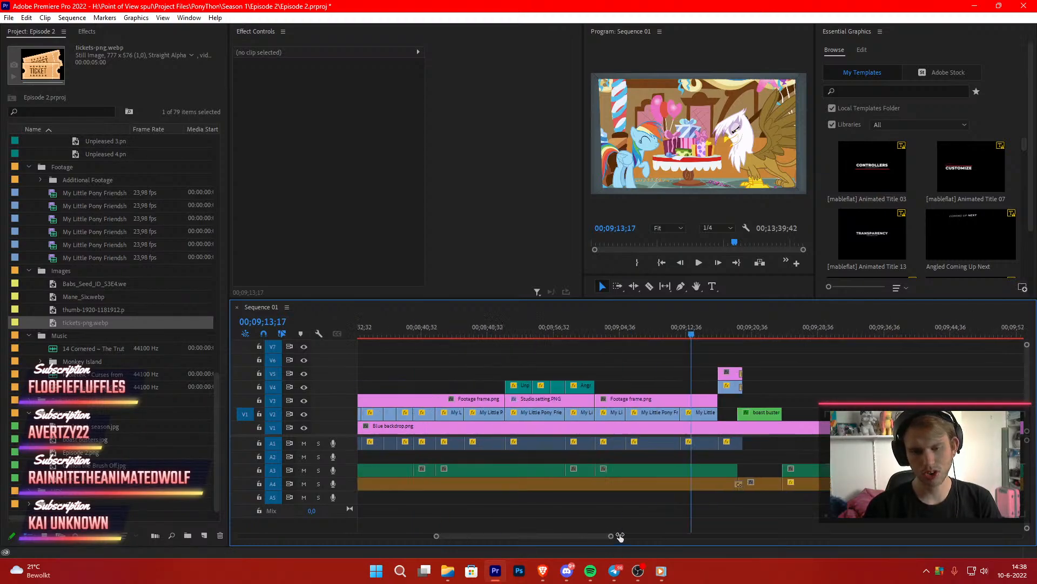
scroll(749, 458, "down", 6)
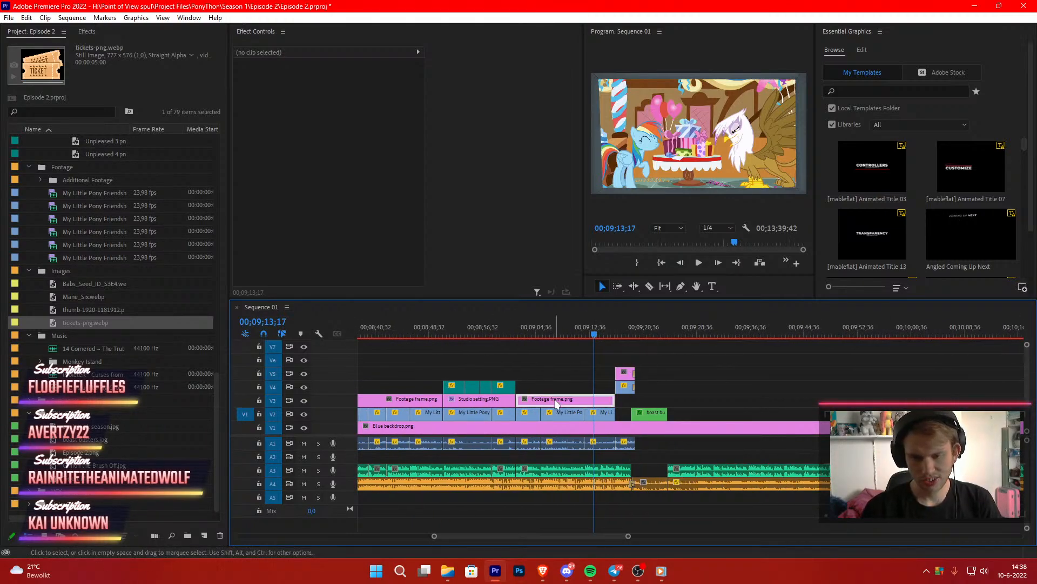
left_click(603, 400)
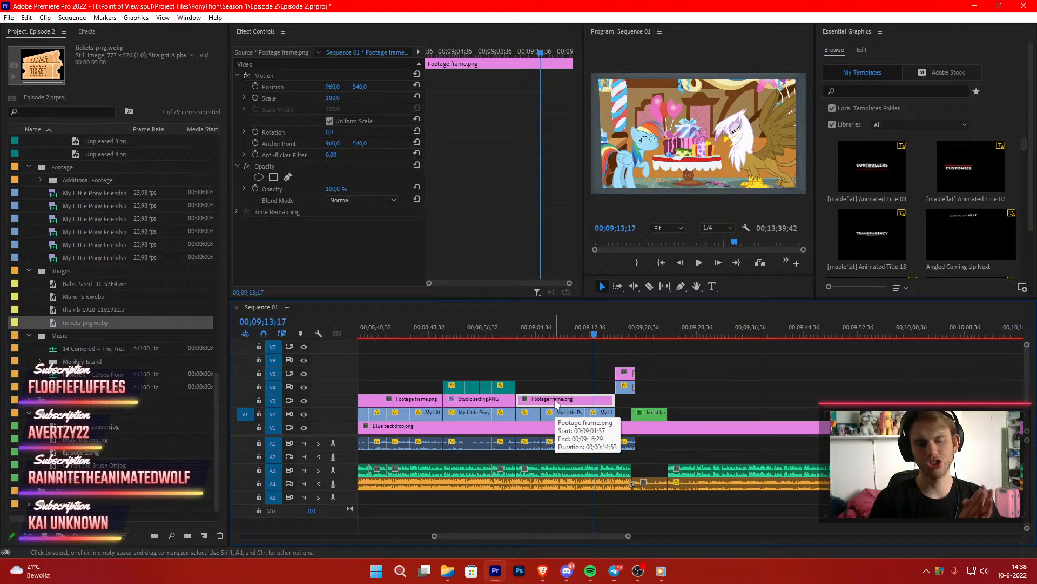
left_click(447, 333)
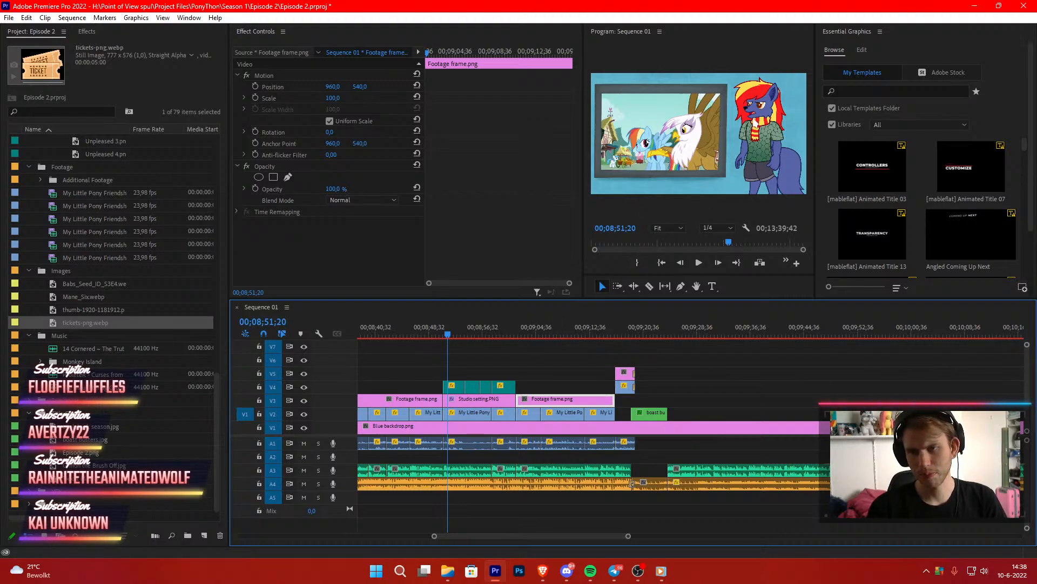
left_click(630, 351)
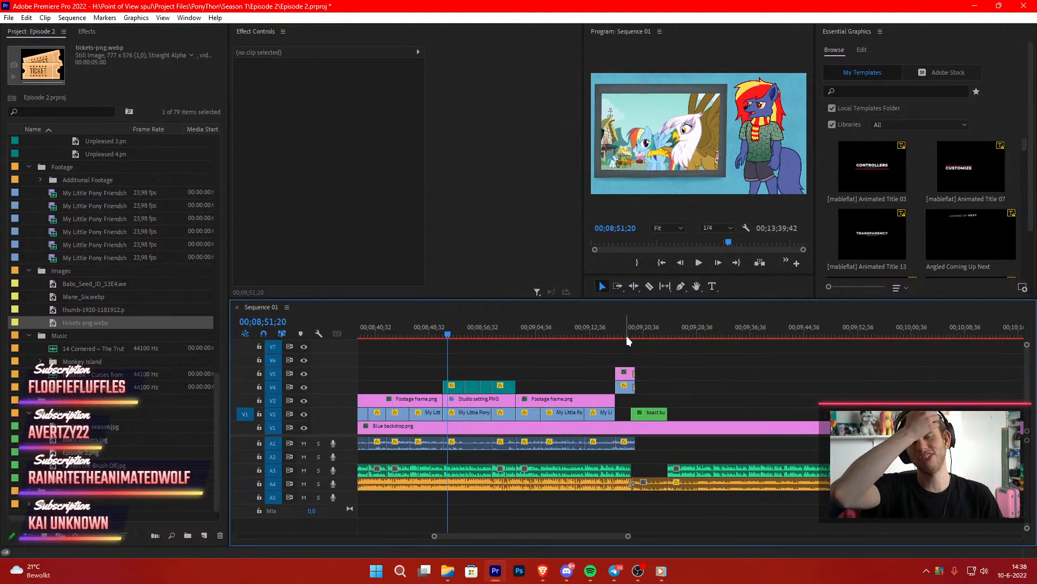
key("space")
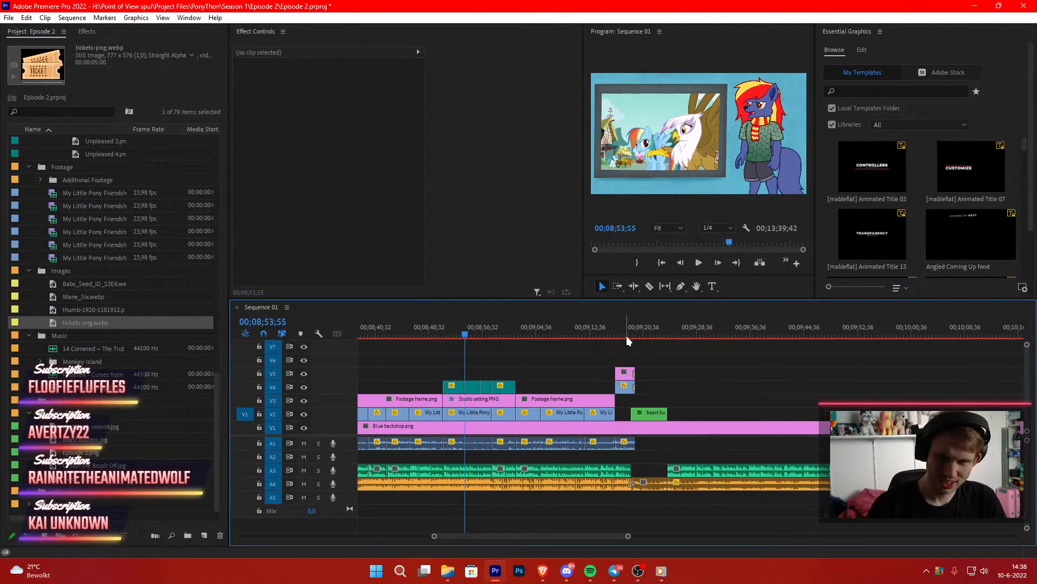
left_click(634, 330)
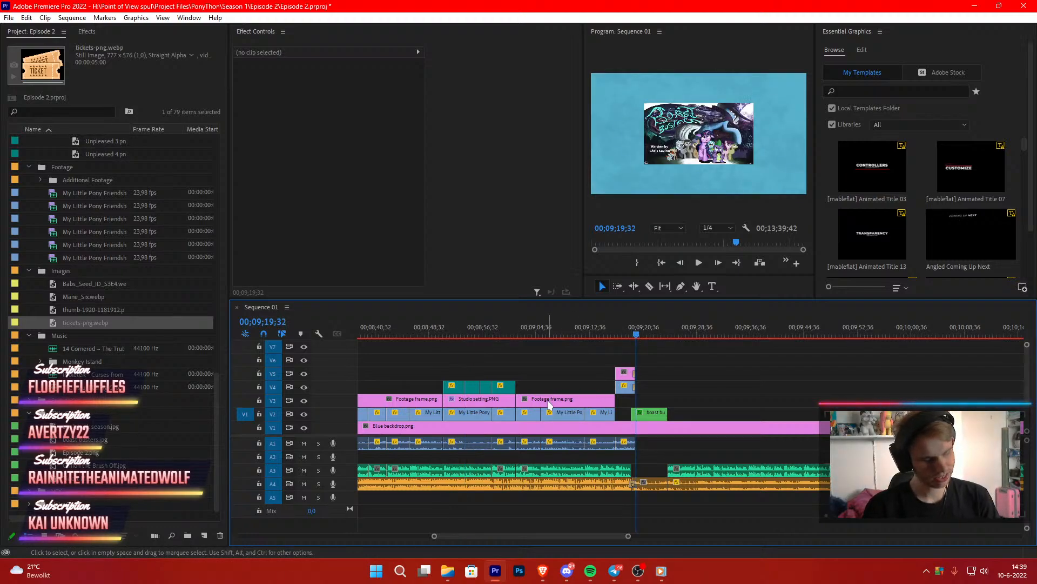
Duplicate the last Footage frame.png clip on V3 so the copy starts where the boast busters clip ends, and place it on V3
left_click_drag(547, 400, 707, 416)
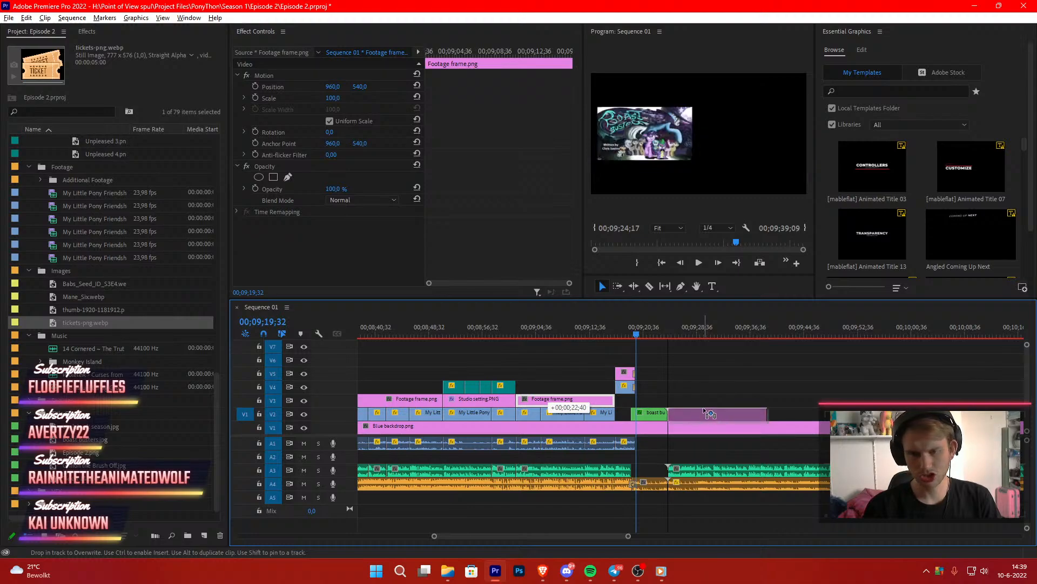
left_click(689, 335)
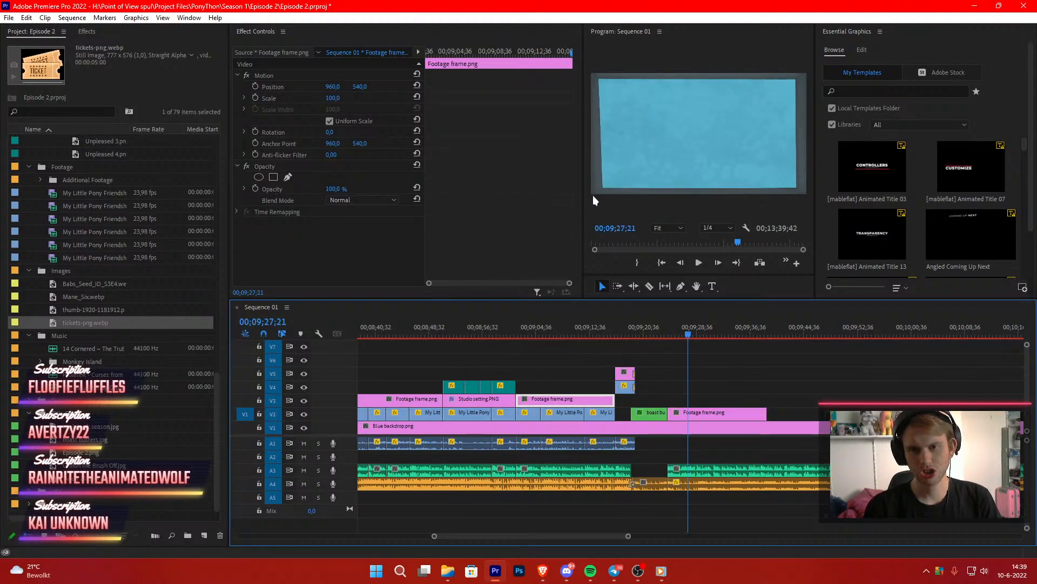
left_click(505, 326)
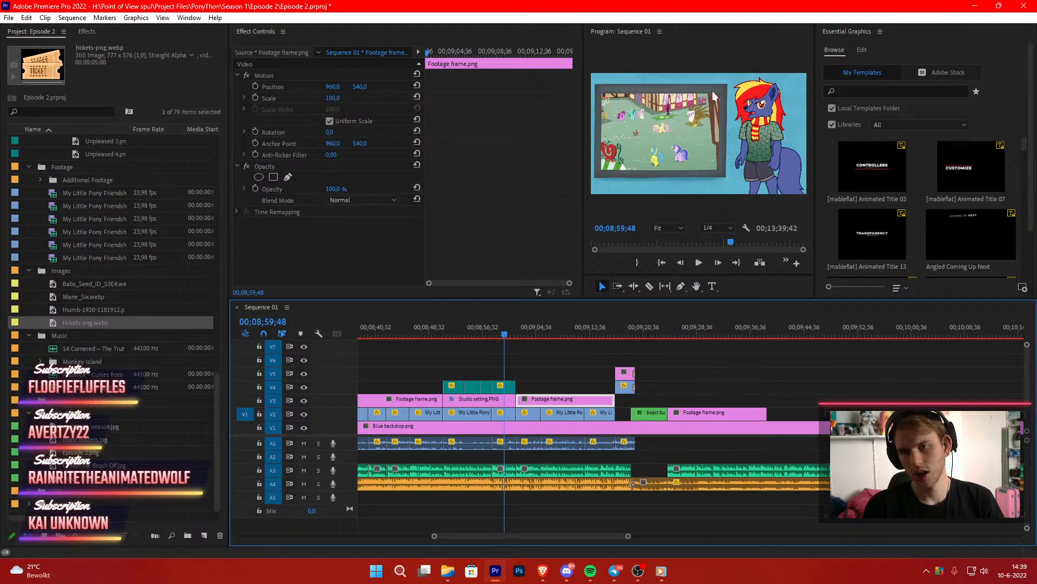
left_click(692, 325)
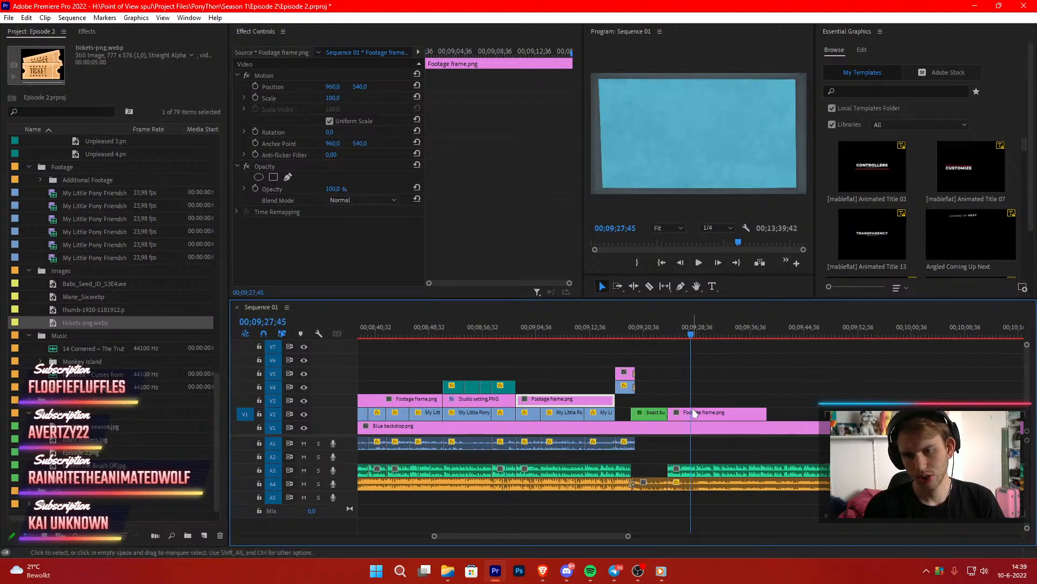
left_click_drag(692, 411, 695, 398)
left_click(748, 360)
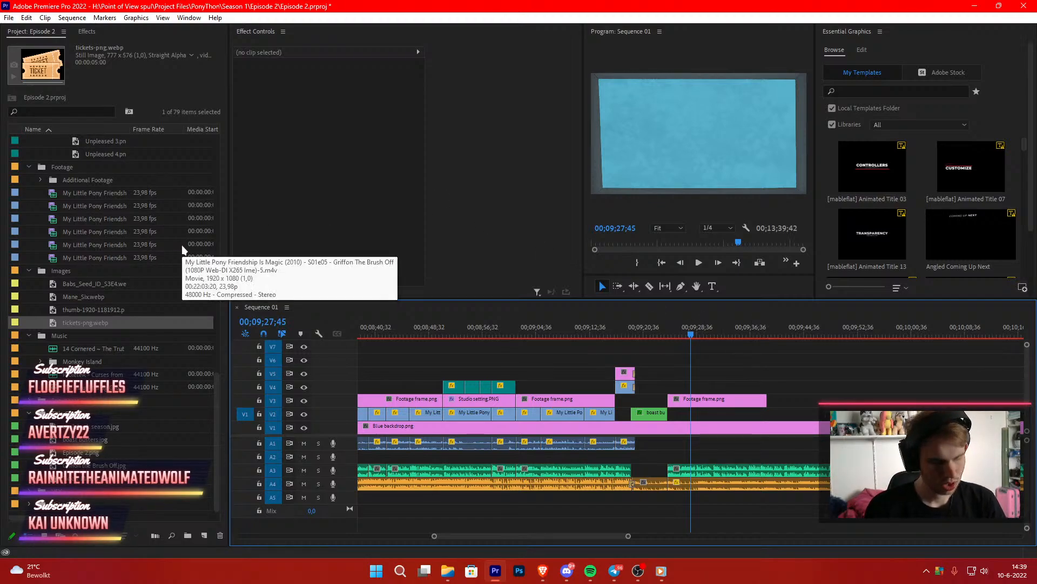
Place the S01e06 Boast Busters episode on V2 directly after the boast busters title card and set its volume level to -281,1 dB
left_click(81, 259)
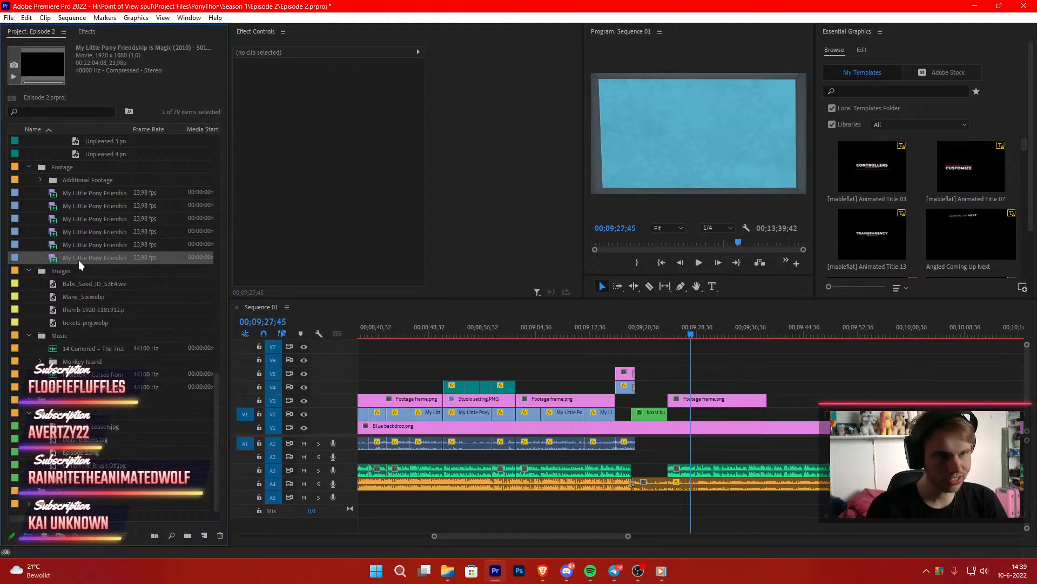
left_click_drag(79, 259, 674, 423)
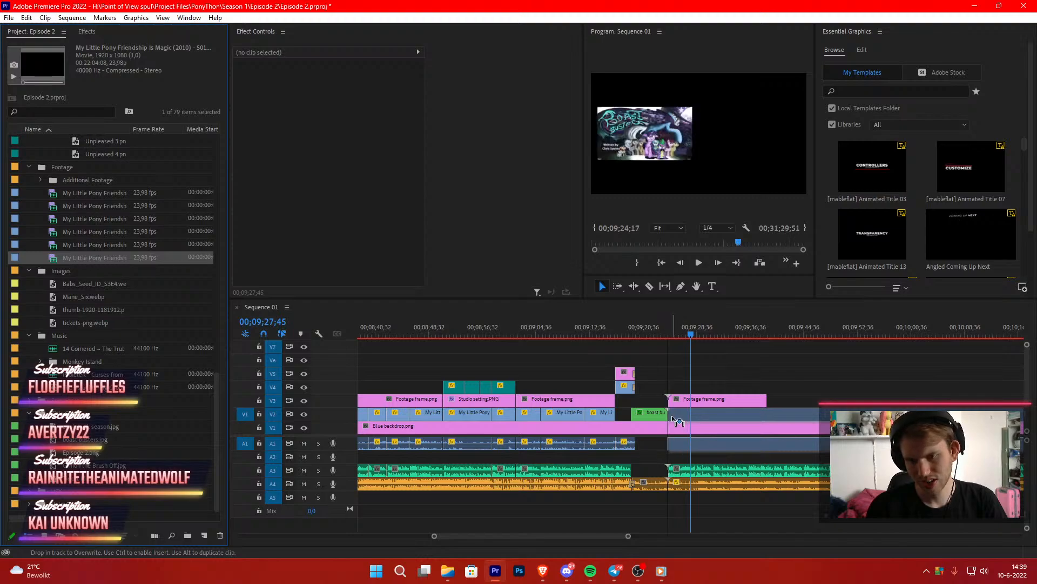
left_click(697, 411)
left_click(253, 258)
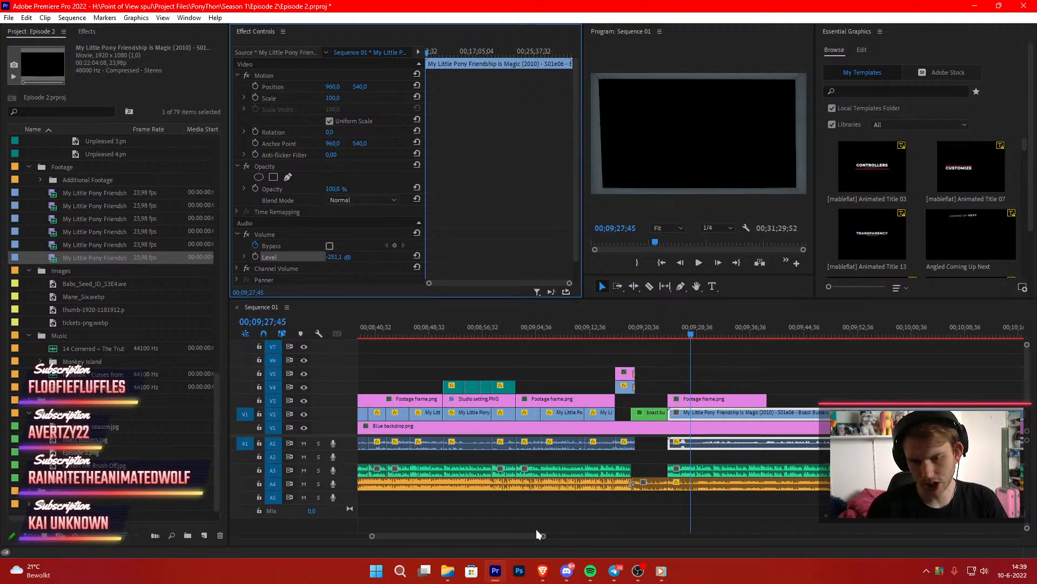
Trim the start of the Boast Busters clip to the Trixie stage scene at 00;12;01;27 and move it back against the title card
left_click(547, 536)
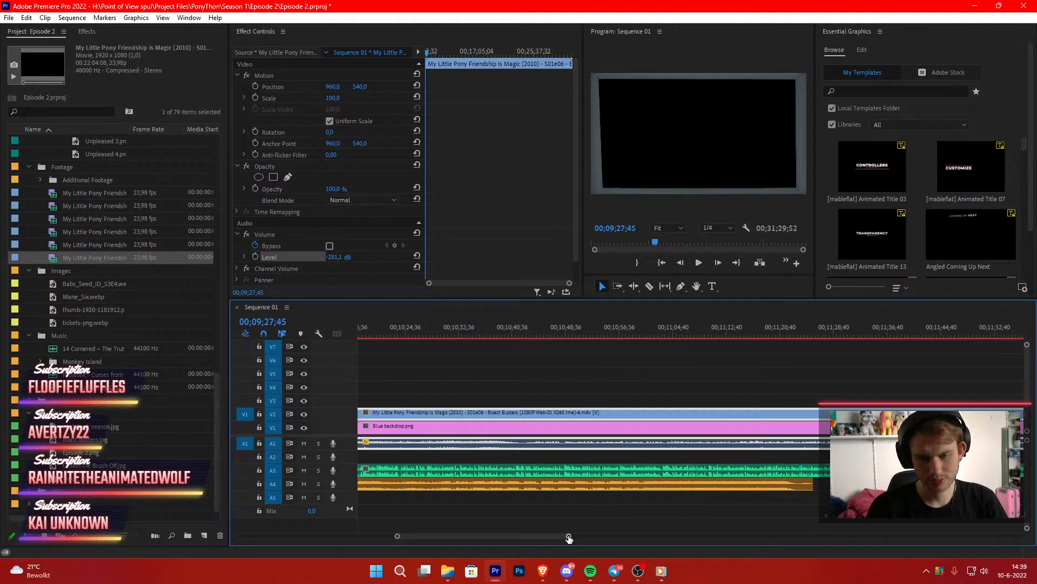
left_click_drag(569, 537, 739, 547)
scroll(620, 434, "right", 5)
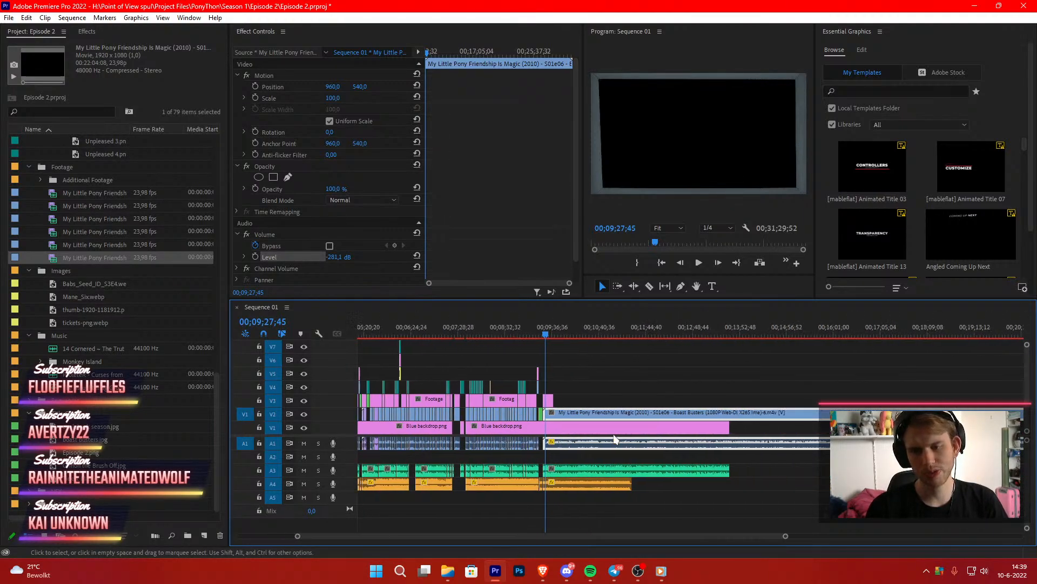
left_click_drag(721, 335, 643, 357)
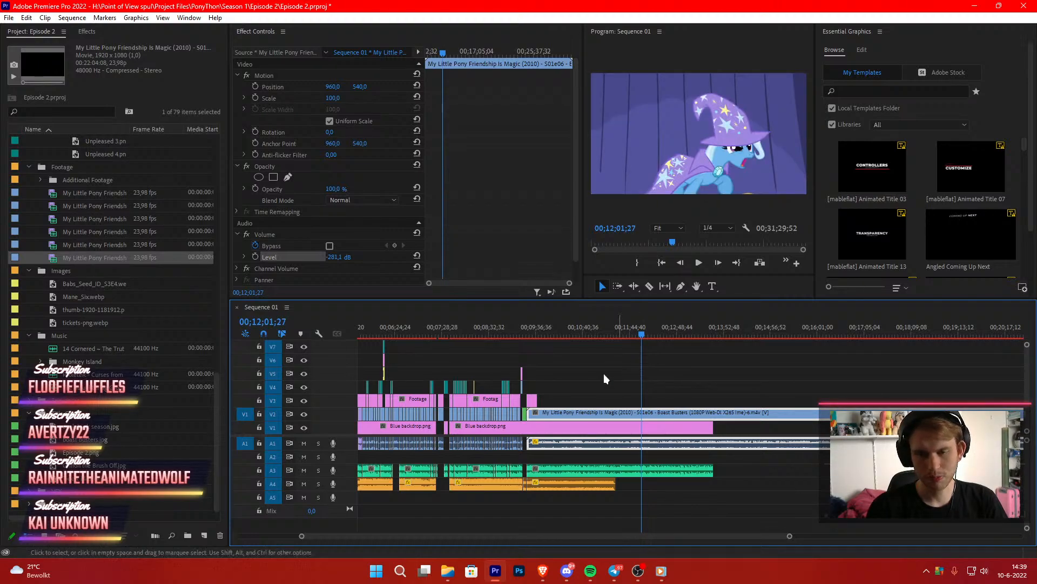
mouse_move(529, 413)
left_mouse_down()
mouse_move(652, 413)
mouse_move(543, 418)
left_mouse_up()
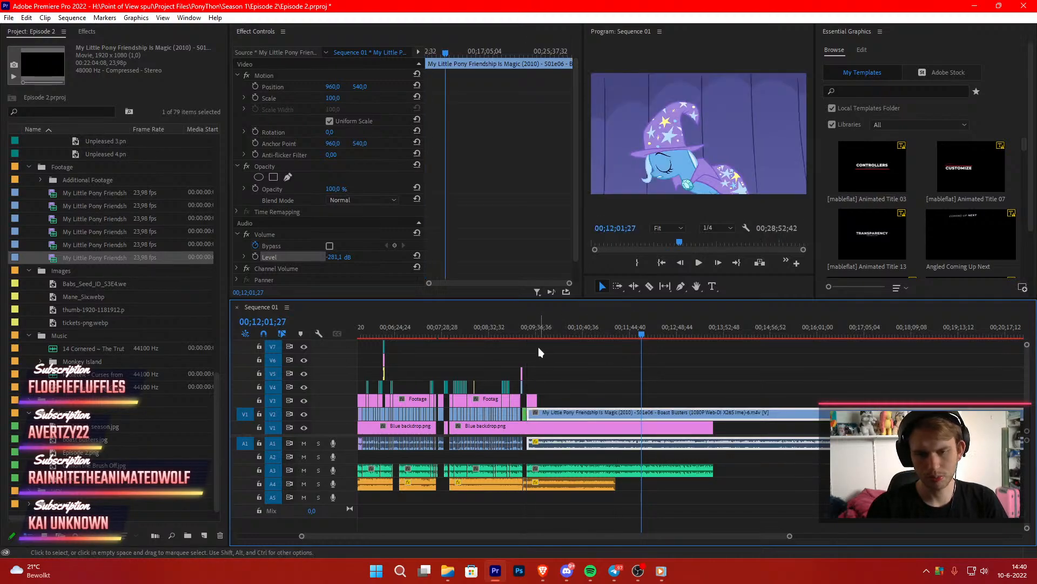
left_click(529, 334)
left_click_drag(790, 538, 526, 539)
left_click(738, 385)
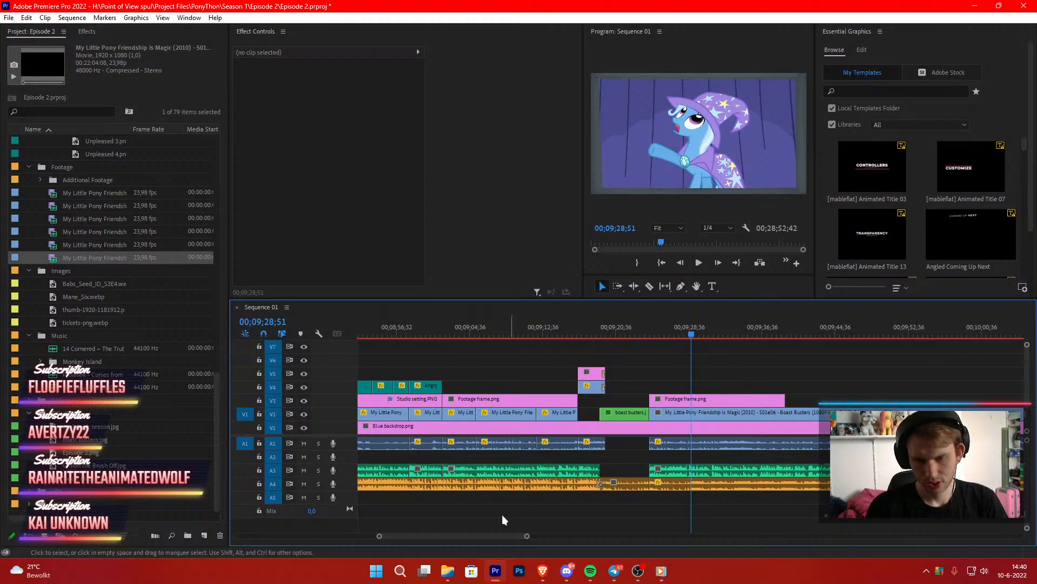
Listen to The Slaughtering Grounds Music.mp3 from the YouTube muziek folder, pause it, and return to Premiere Pro
left_click(447, 570)
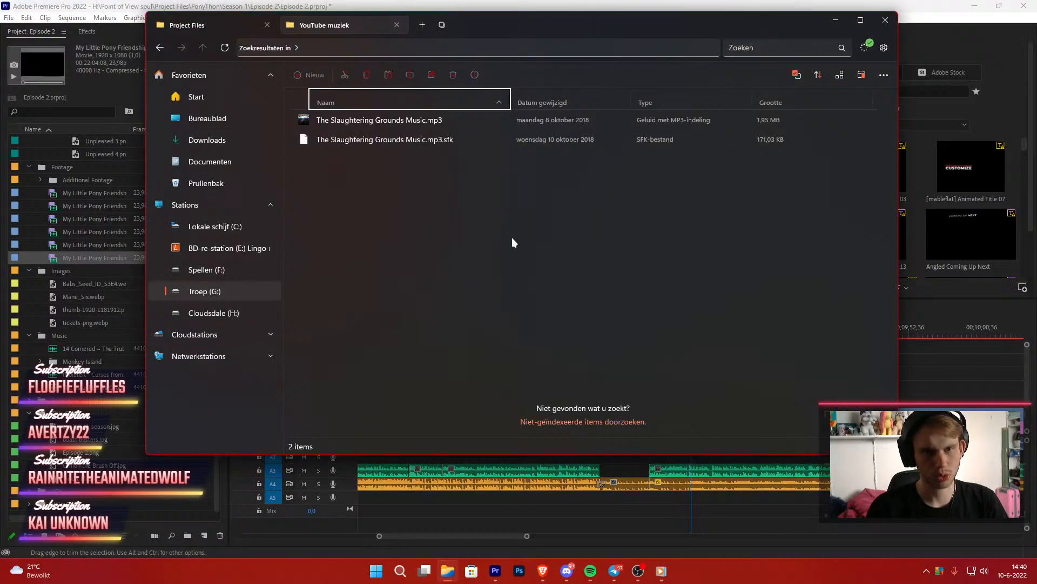
left_click(401, 122)
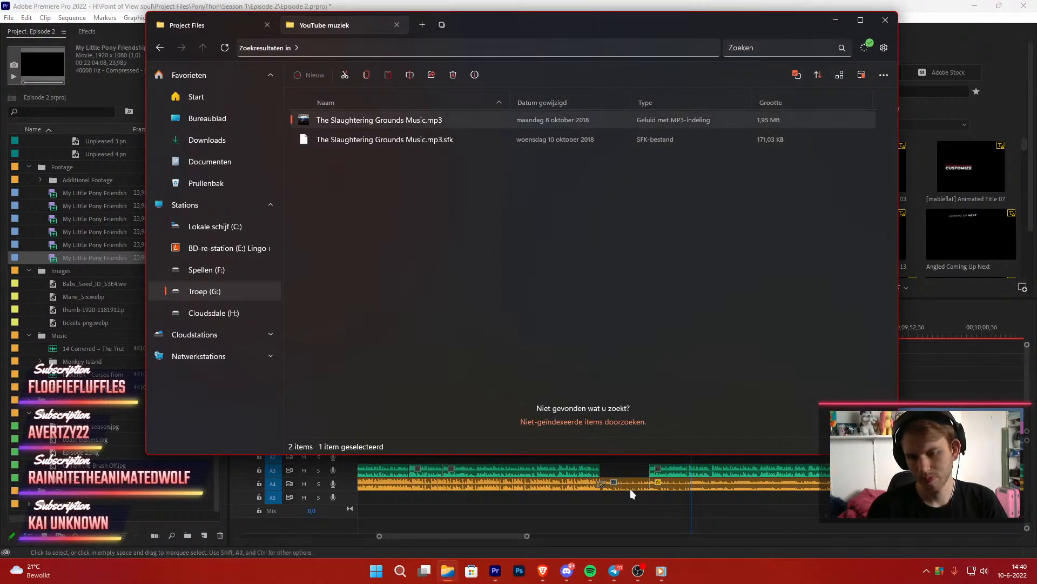
left_click(661, 571)
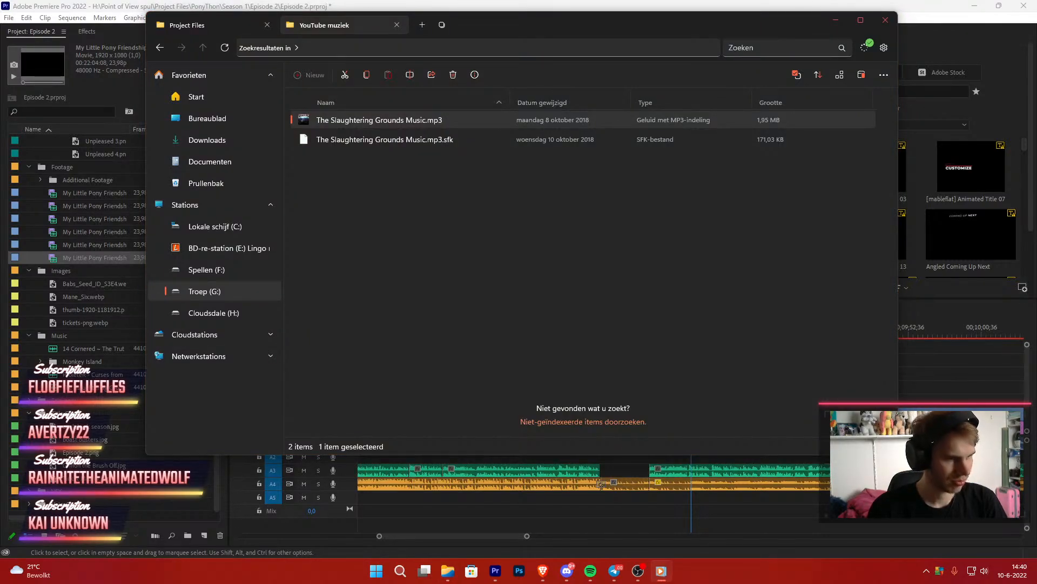
left_click_drag(0, 127, 587, 40)
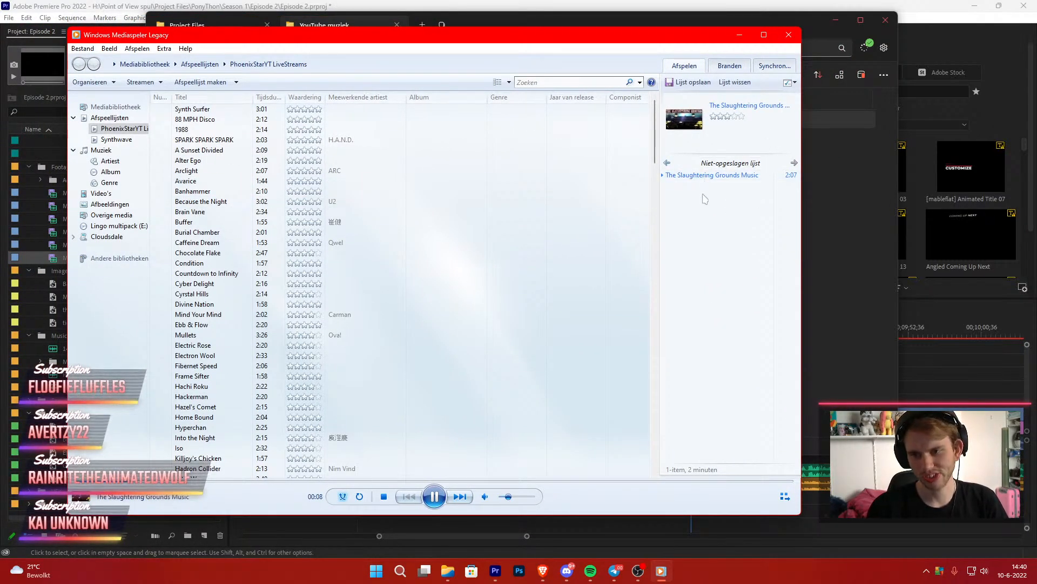
left_click(435, 496)
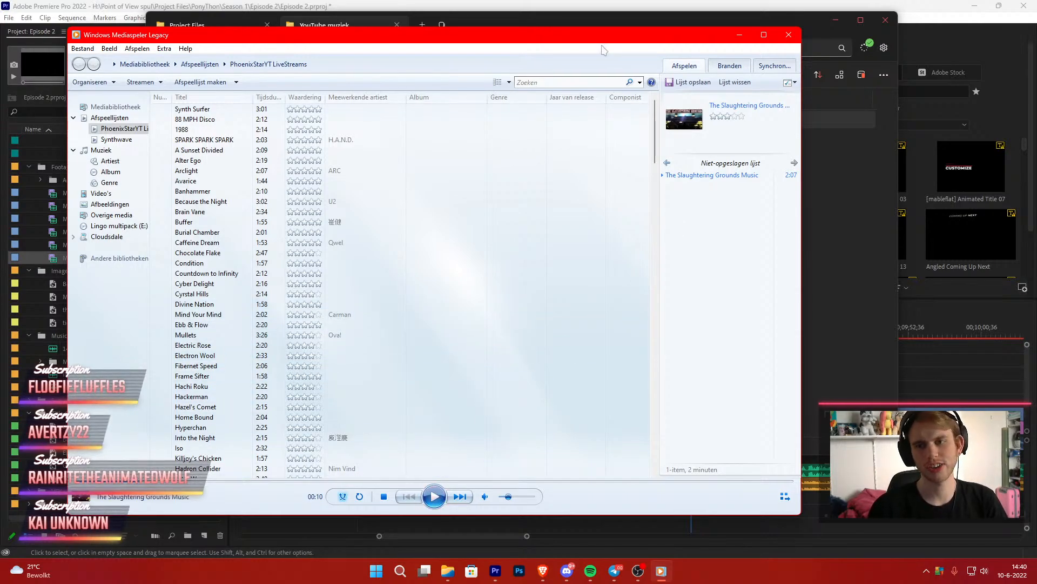
left_click(740, 34)
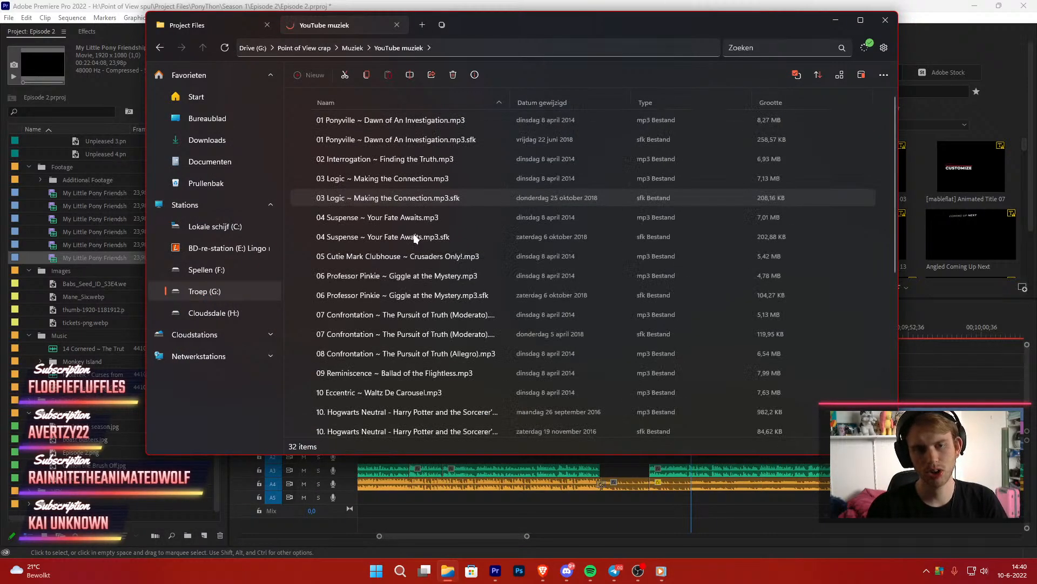
left_click(836, 20)
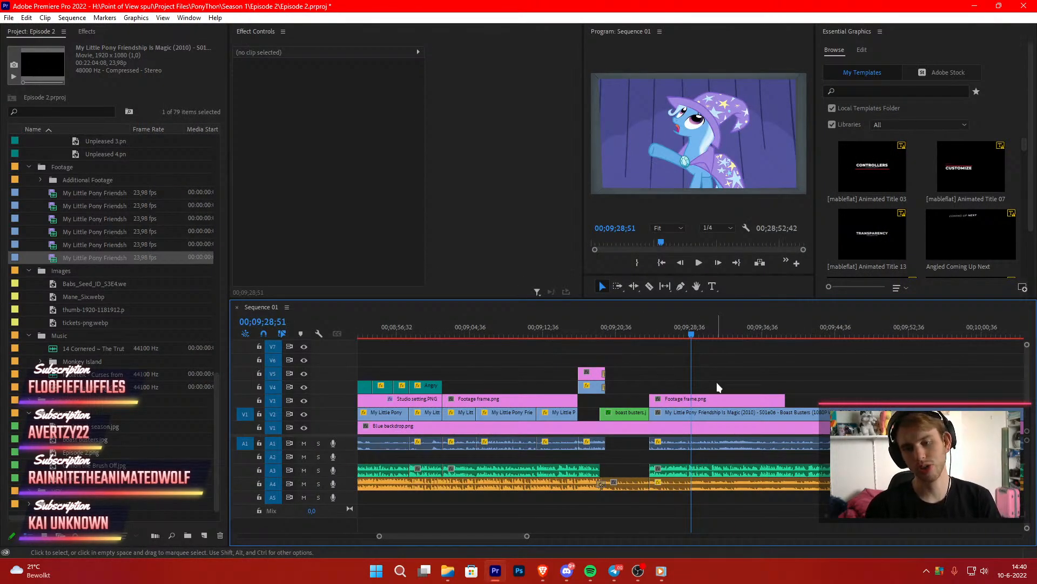
Play the section from the Boast Busters clip's start at 00;09;24;17 and split the clip on V2 at 00;09;31;04
key("Up")
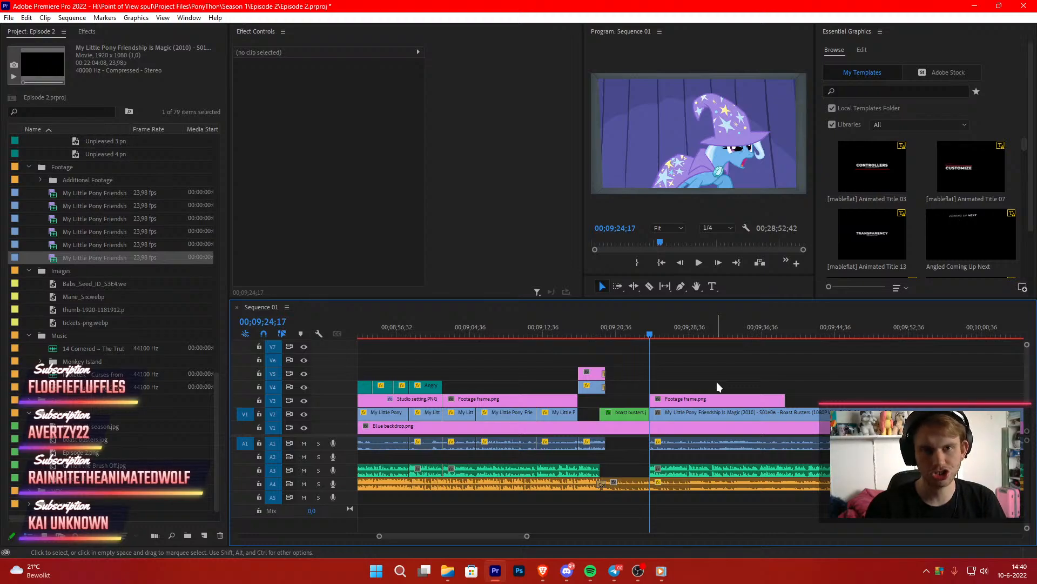
key("space")
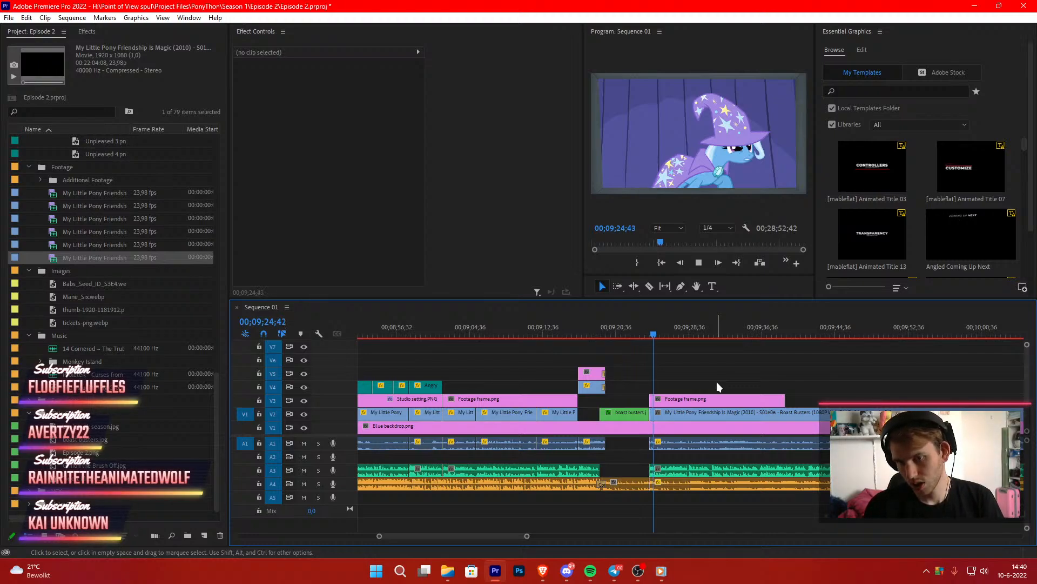
key("c")
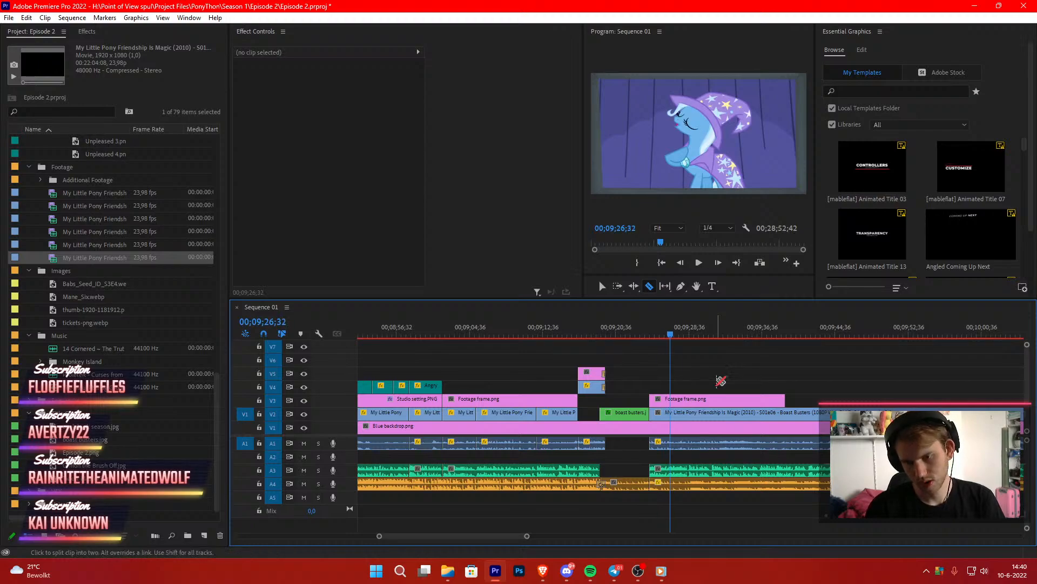
key("space")
key("space")
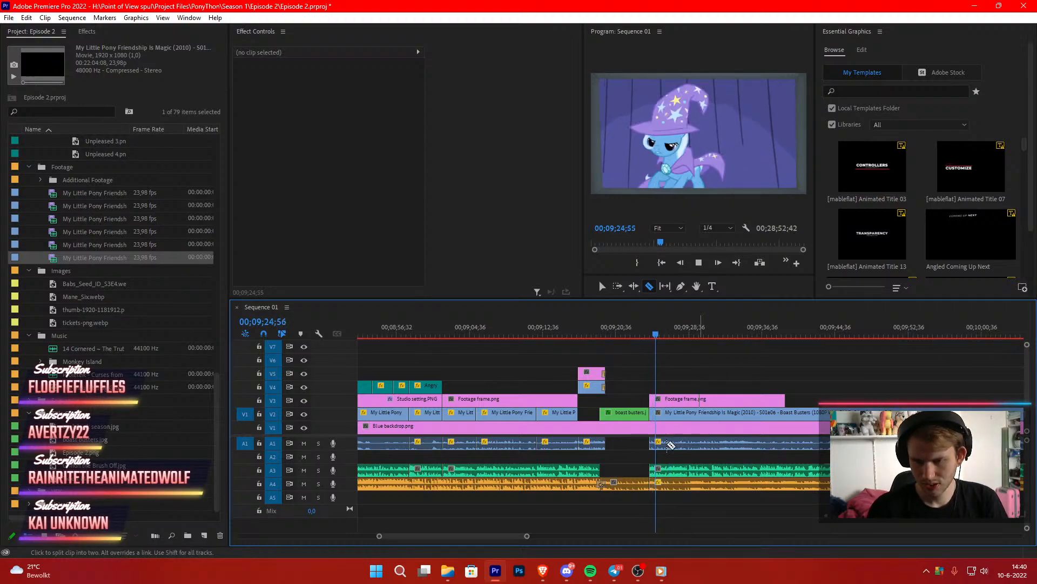
key("space")
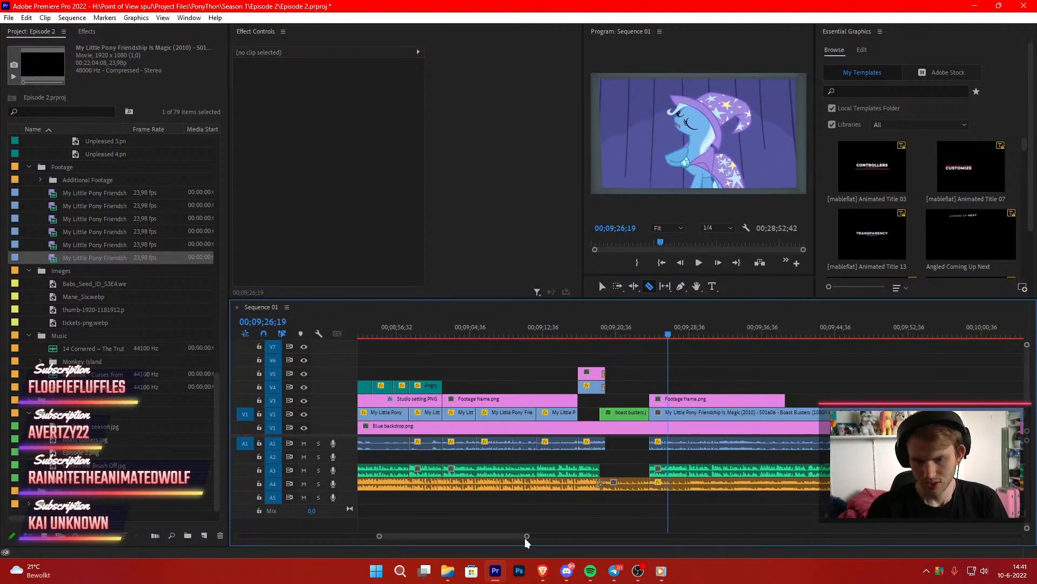
left_click_drag(526, 536, 489, 536)
key("space")
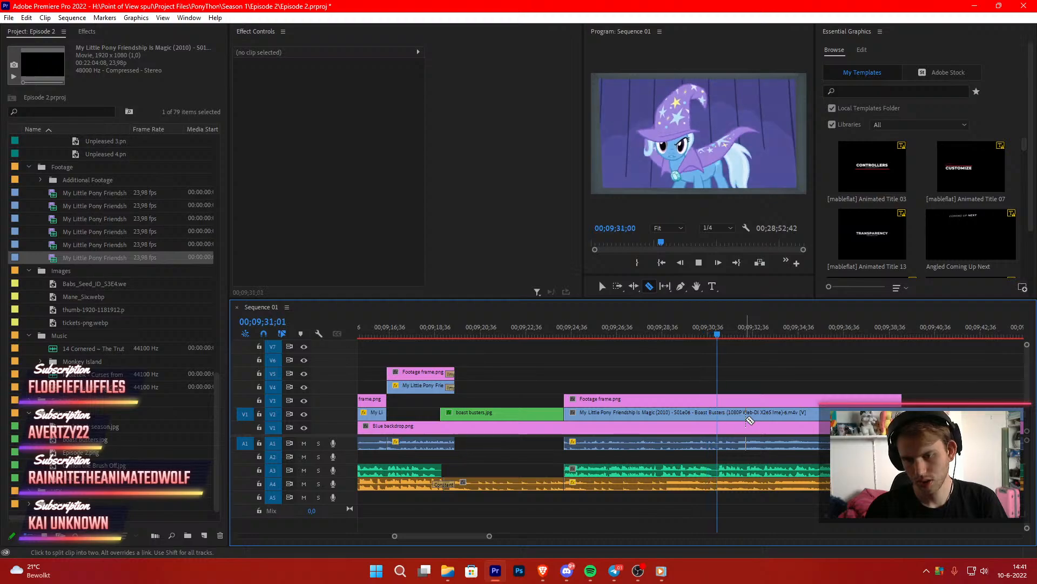
key("space")
left_click(719, 413)
key("v")
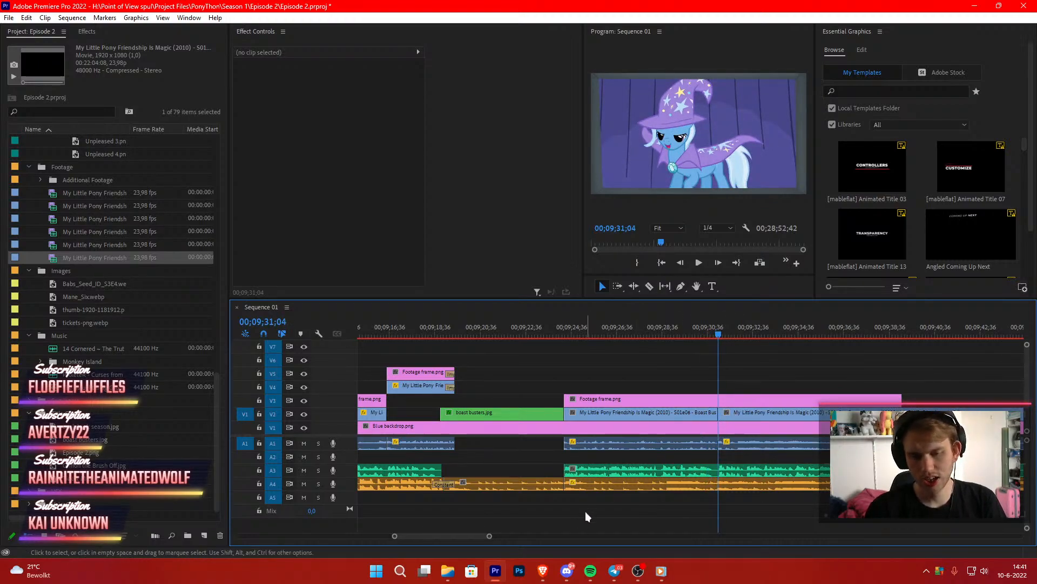
left_click_drag(491, 536, 580, 530)
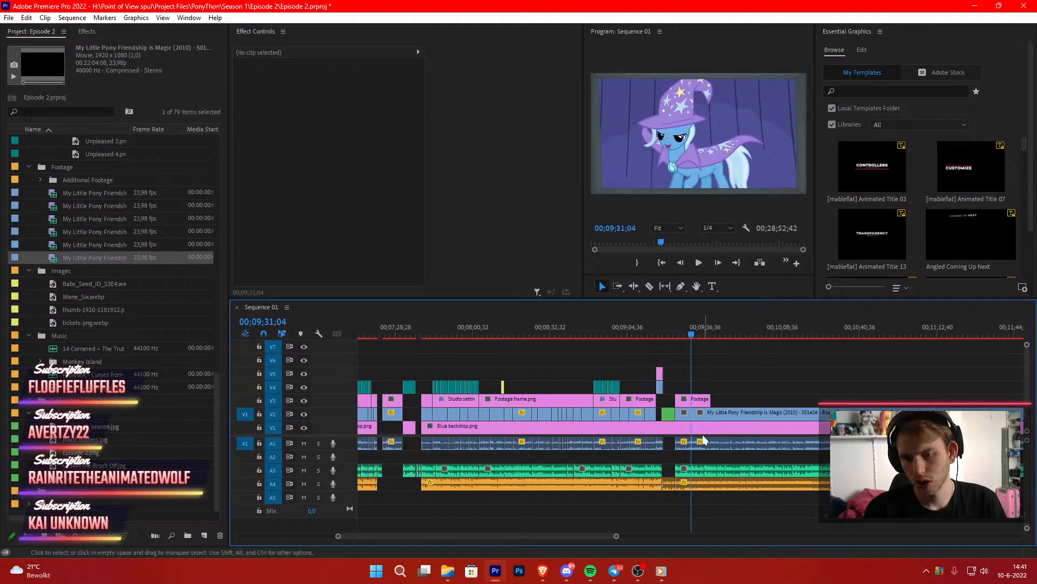
scroll(637, 499, "down", 2)
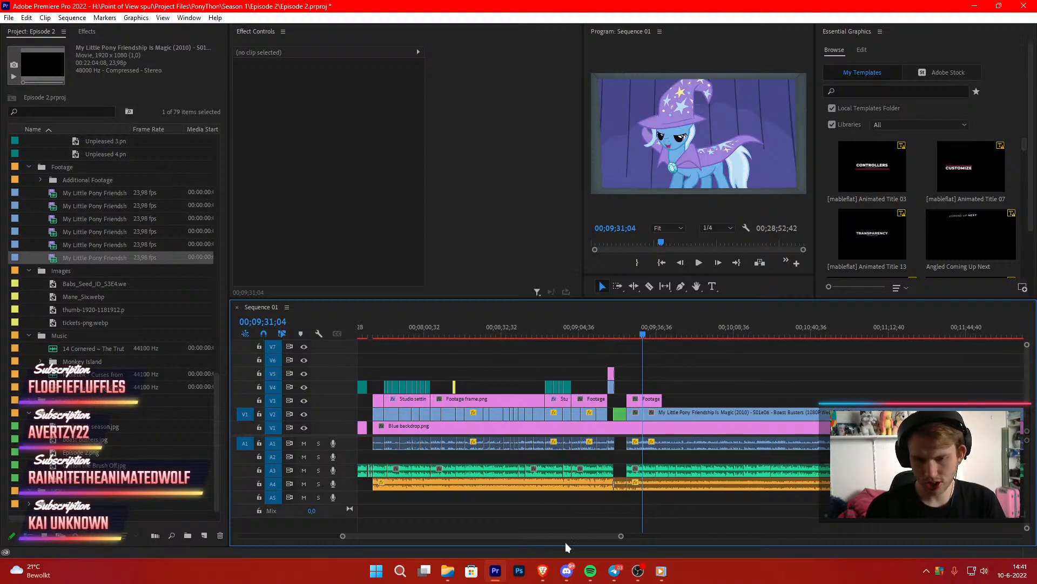
Switch to the Brave browser and open Google Images in a new tab after changing to the other Google account
left_click(542, 568)
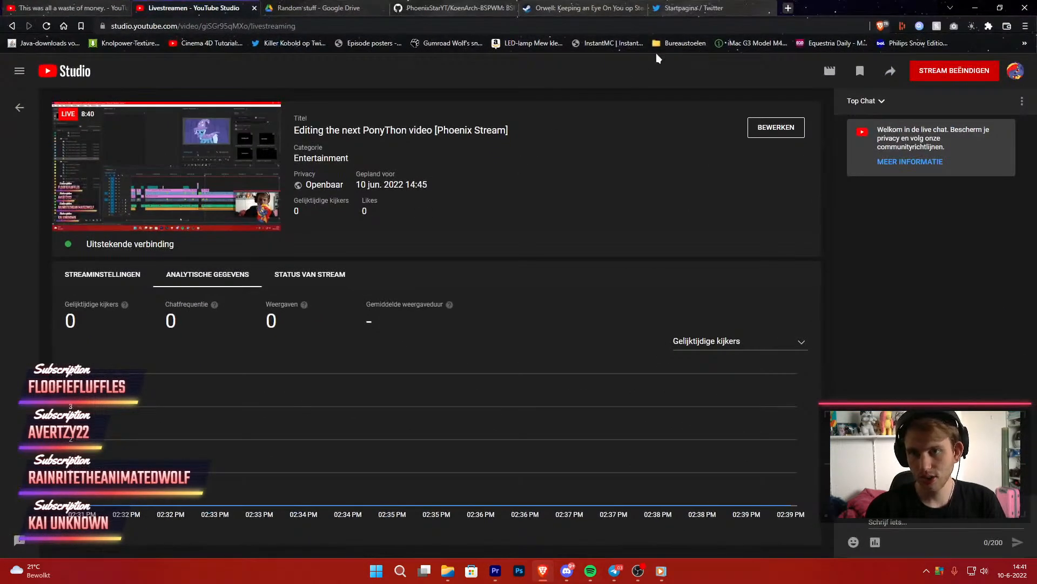
left_click(789, 8)
left_click(774, 31)
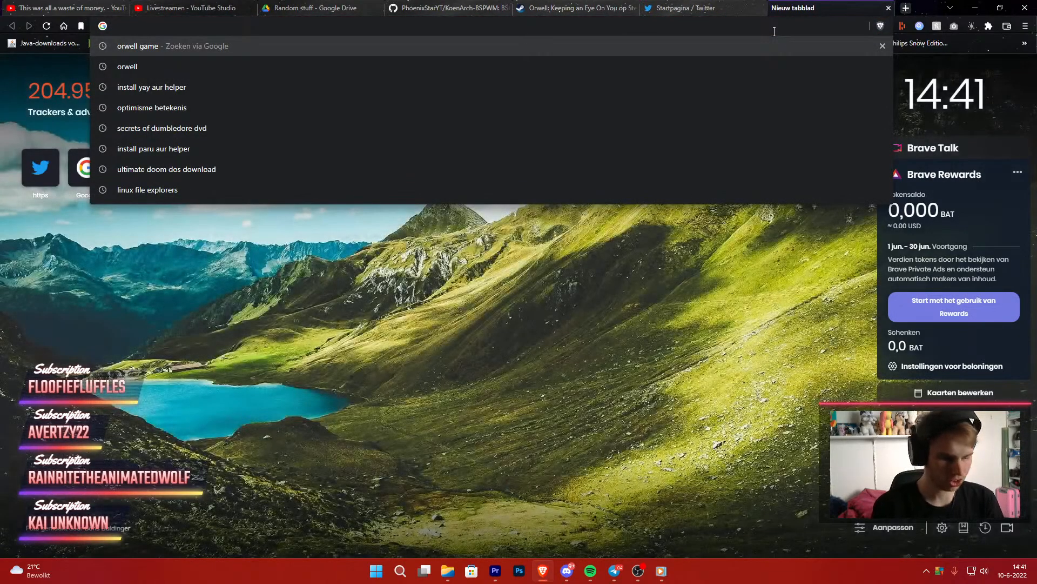
type("google.com")
key("Return")
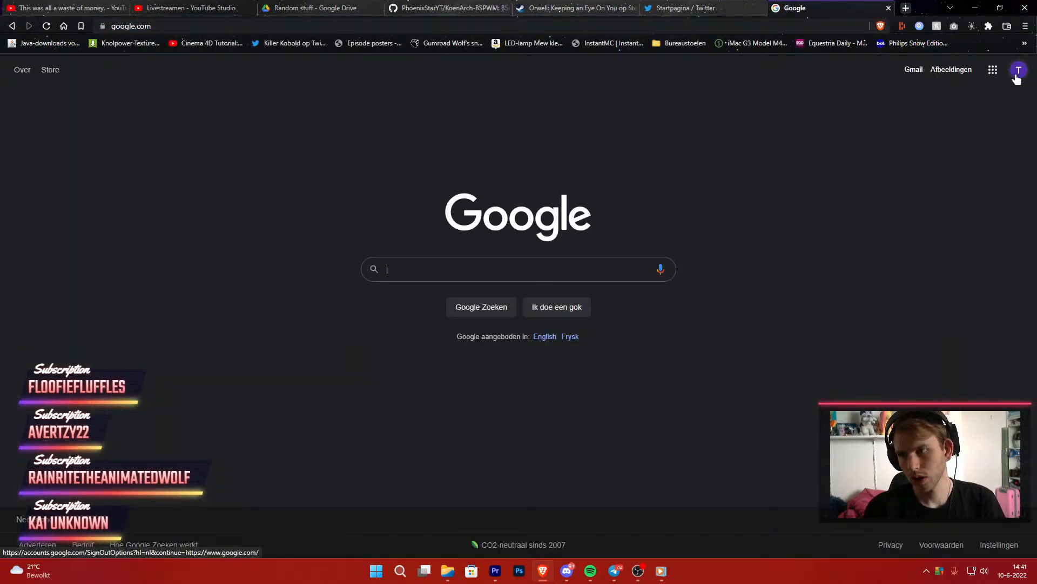
left_click(1019, 70)
left_click(902, 236)
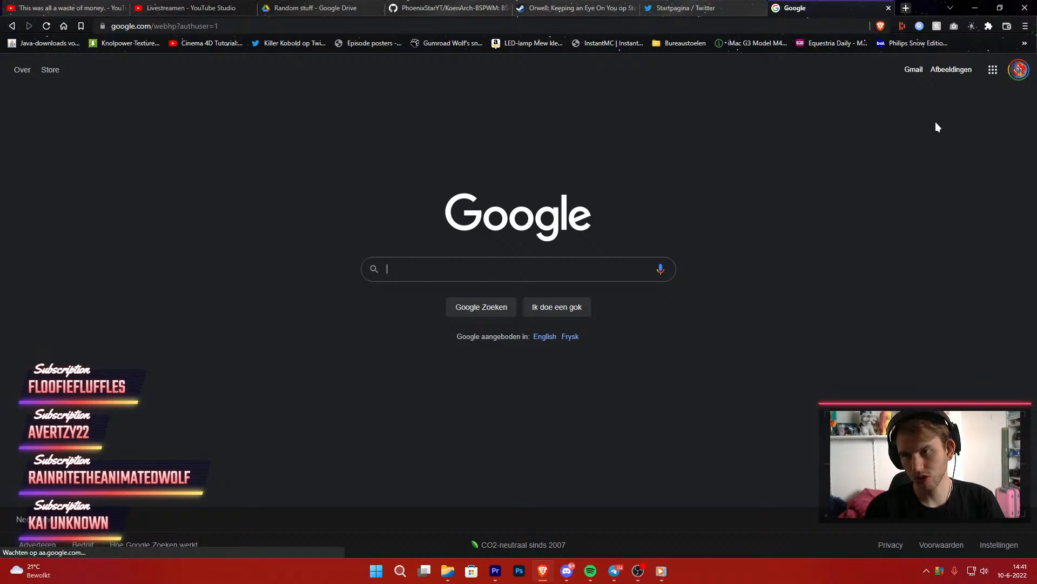
left_click(952, 69)
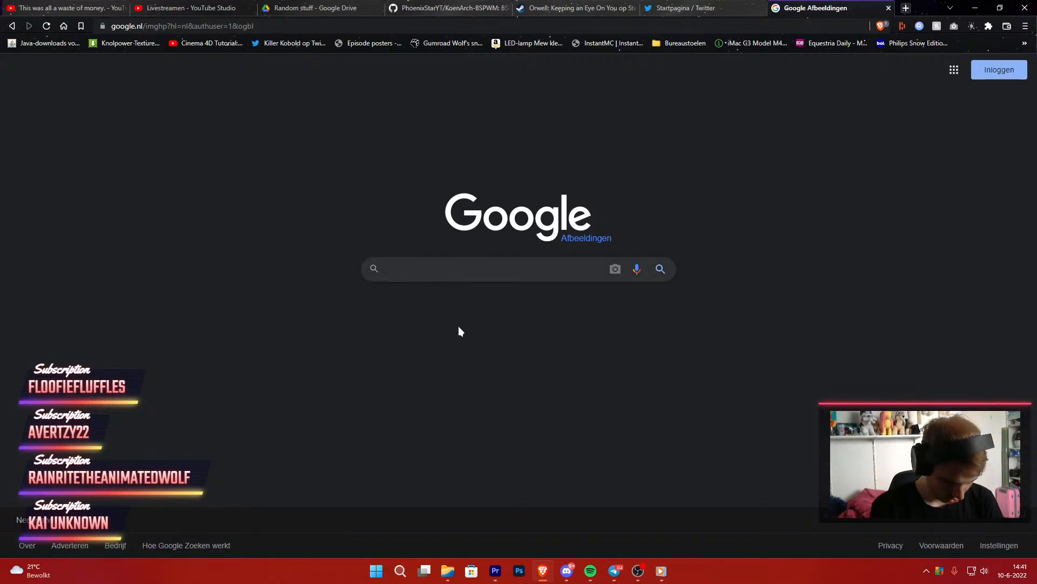
Search Google Images for "office" and preview the Office Insider photo and the Microsoft Office 2021 photo
type("office")
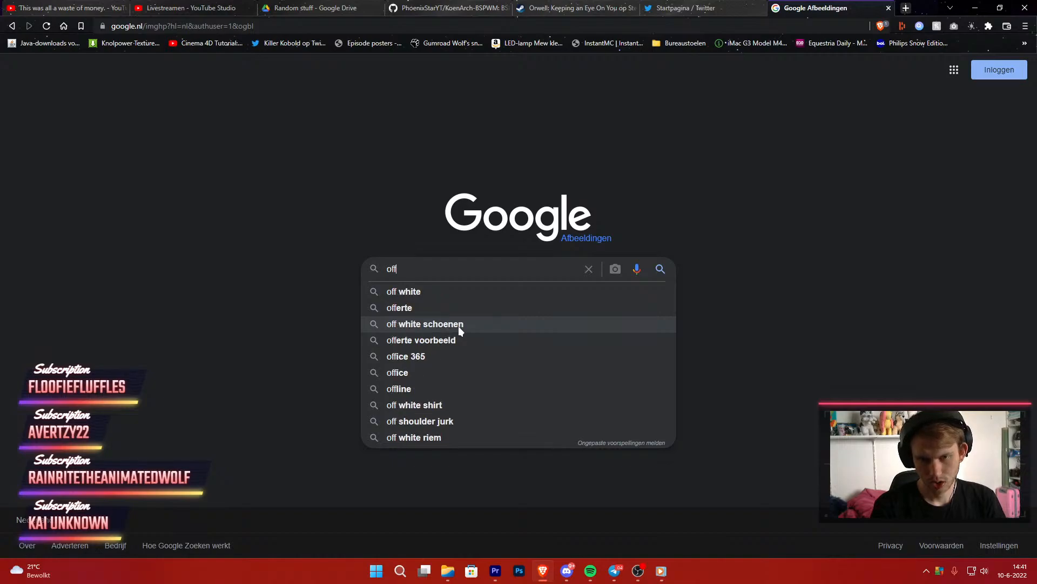
key("Return")
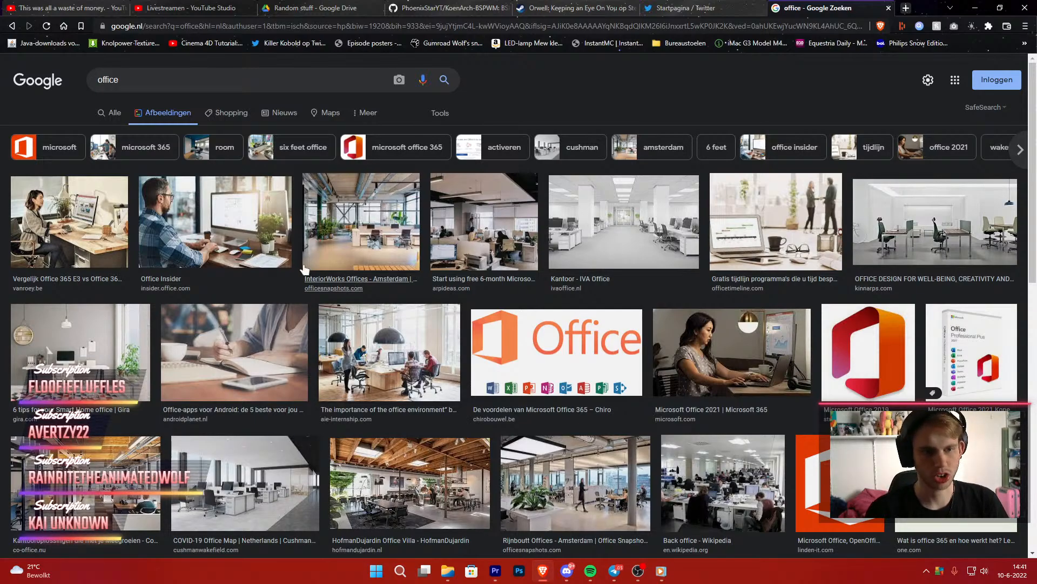
left_click(229, 221)
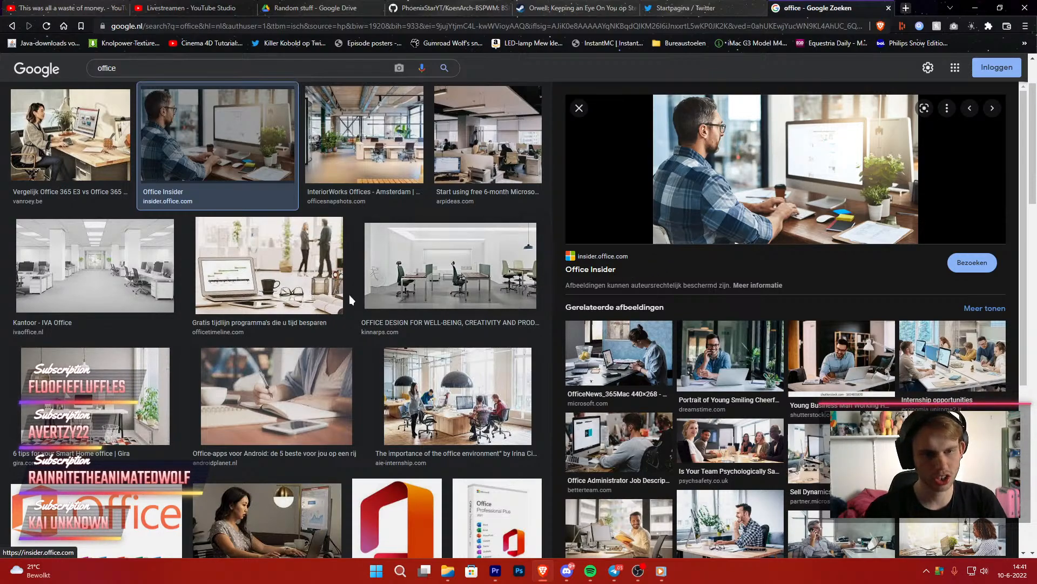
scroll(298, 292, "down", 1)
scroll(291, 281, "down", 5)
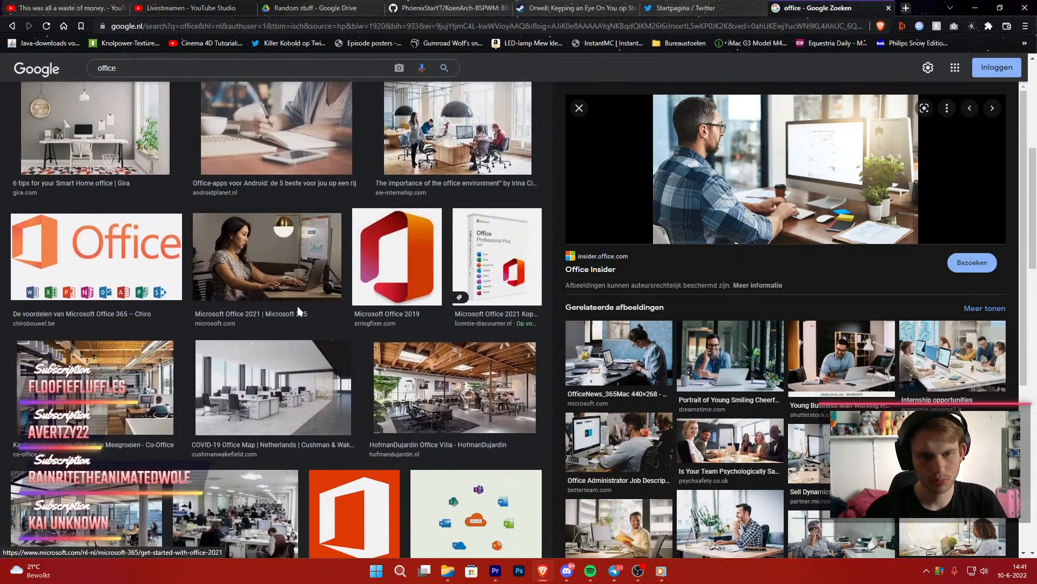
left_click(279, 266)
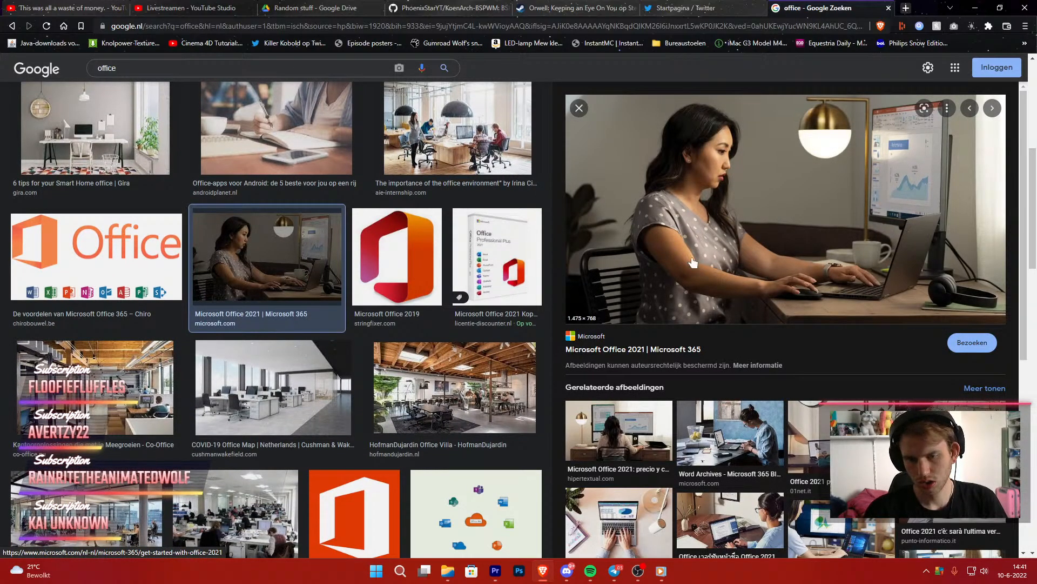
Look further through the office image results for a fitting picture and preview the EIZO office monitor photo
scroll(246, 463, "down", 3)
scroll(256, 459, "down", 6)
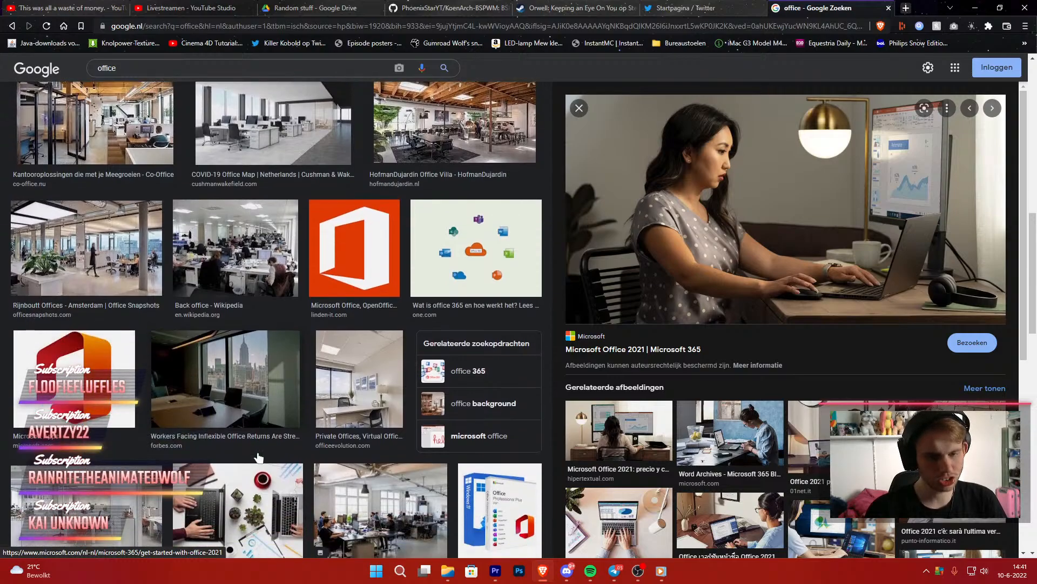
scroll(258, 455, "down", 3)
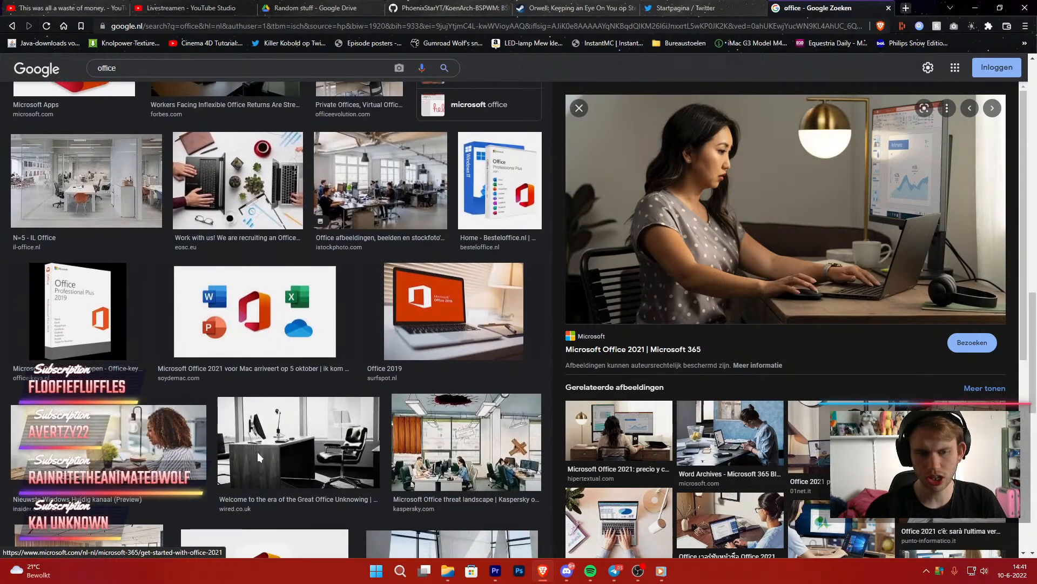
scroll(258, 457, "down", 4)
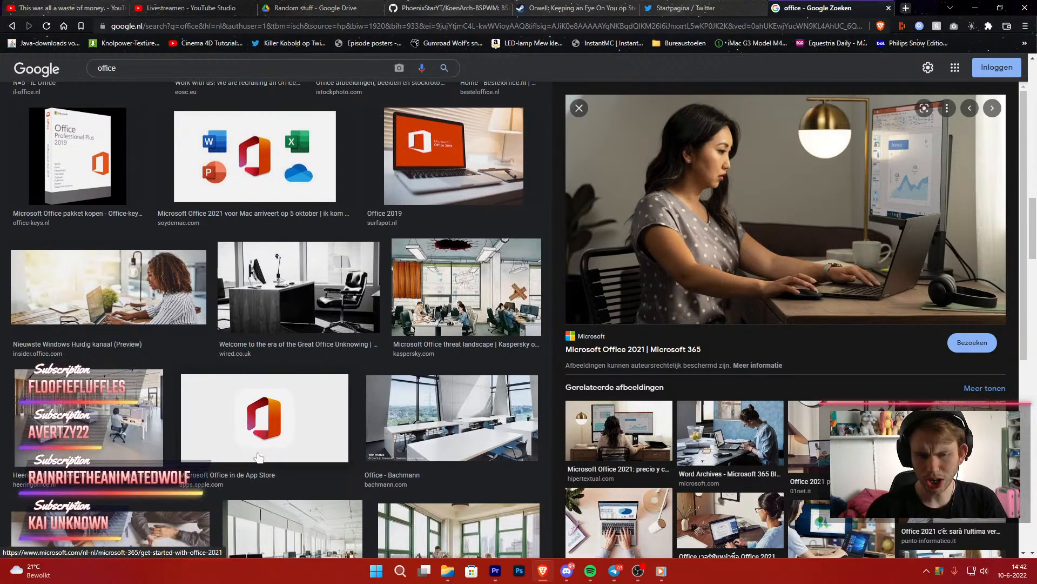
scroll(310, 393, "down", 1)
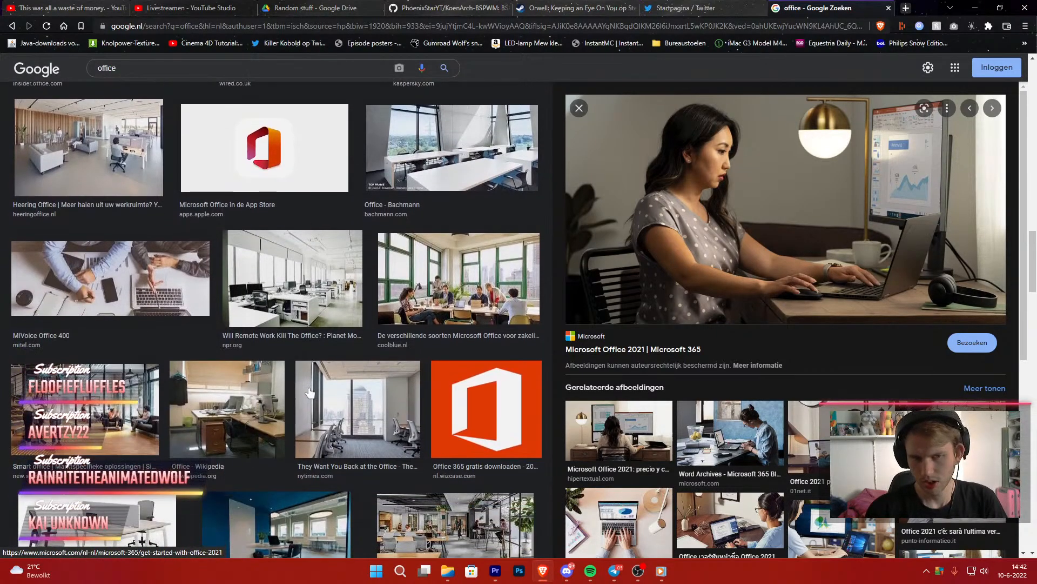
scroll(309, 362, "down", 1)
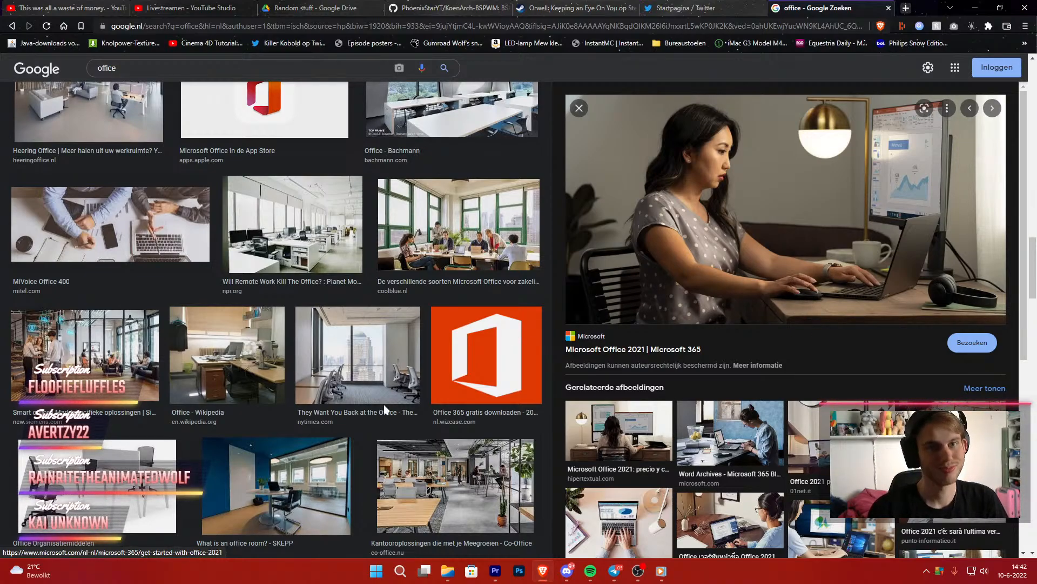
scroll(373, 407, "down", 2)
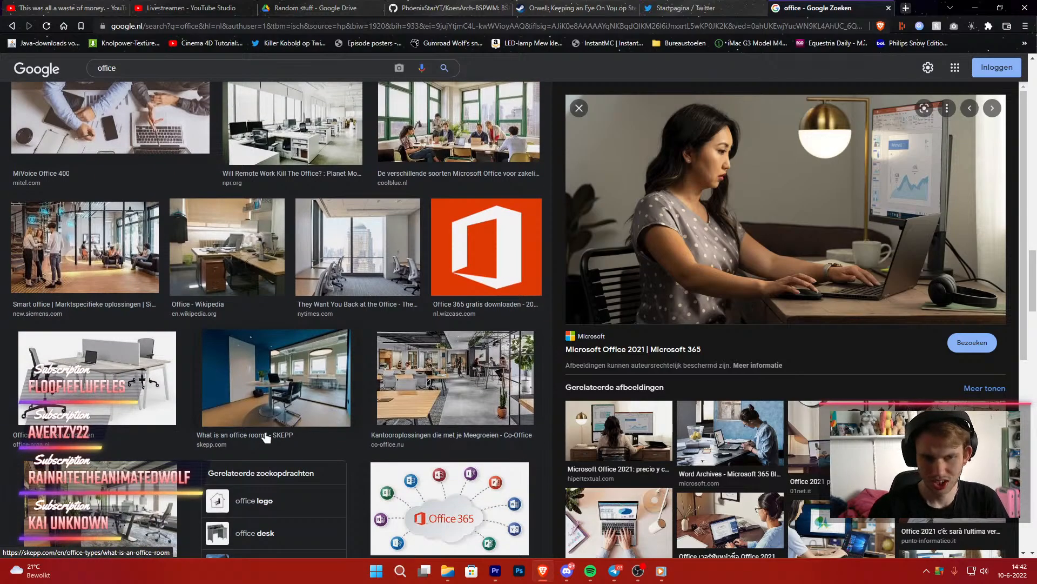
scroll(314, 417, "down", 5)
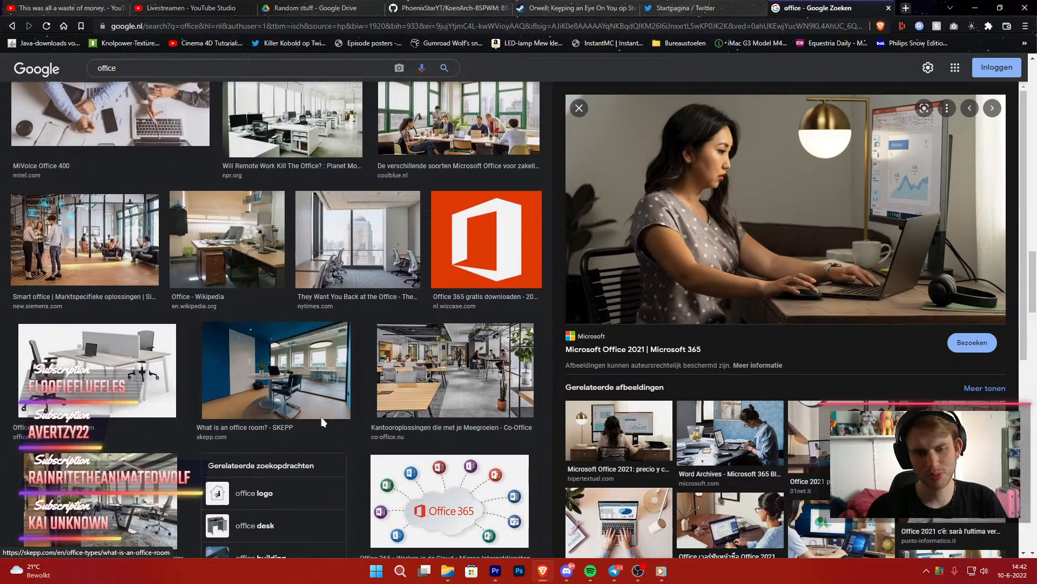
scroll(288, 425, "down", 4)
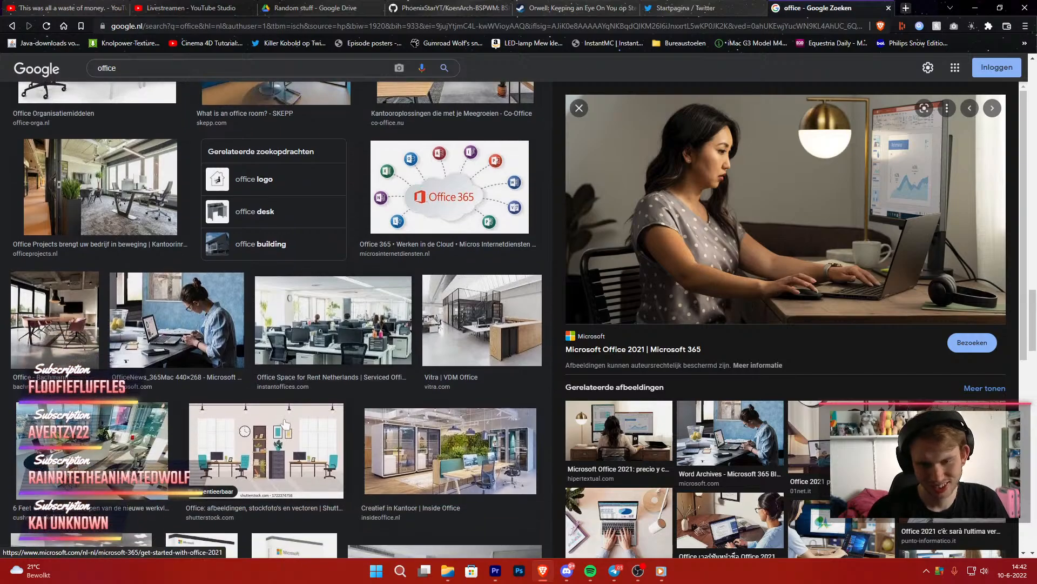
scroll(278, 420, "down", 7)
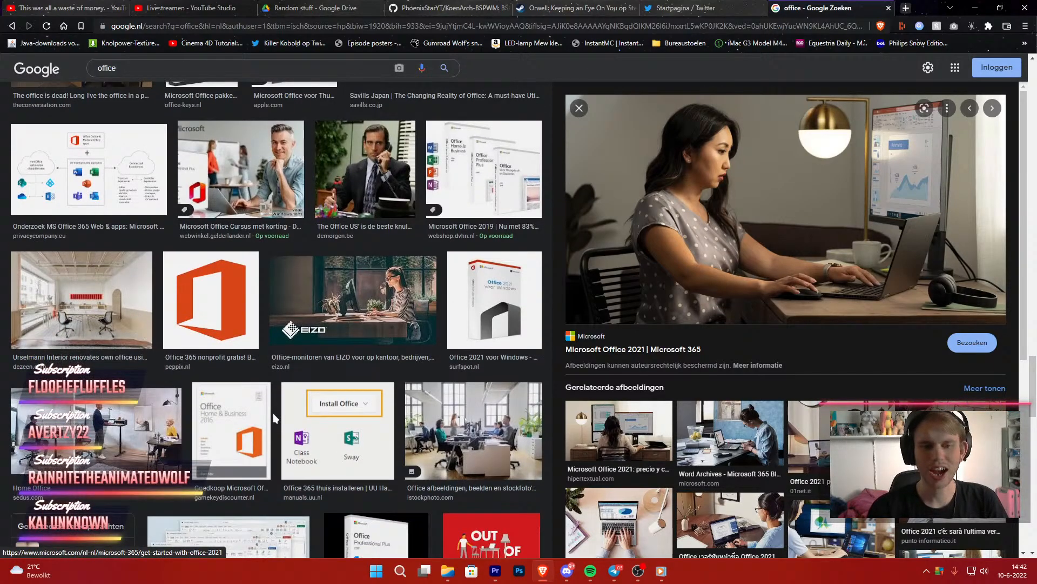
left_click(360, 340)
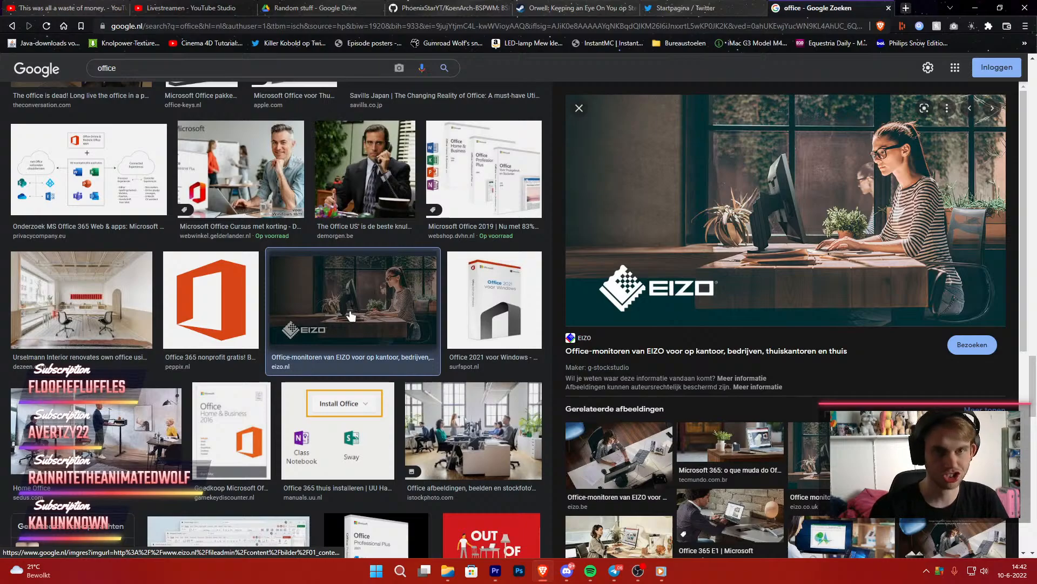
Continue through the office results and preview the Office WTC in Montevideo photo
scroll(350, 316, "down", 12)
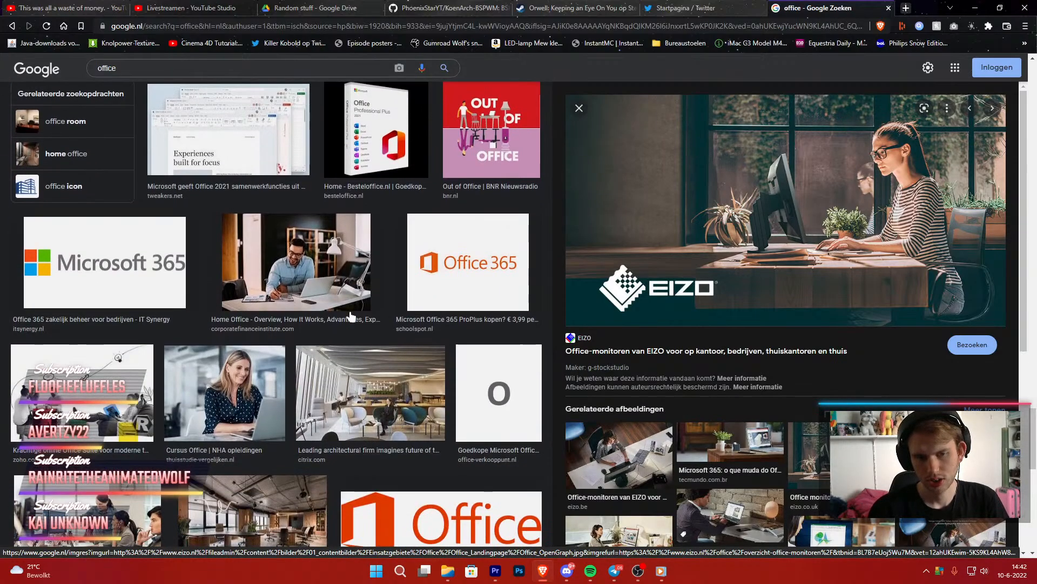
scroll(350, 315, "down", 7)
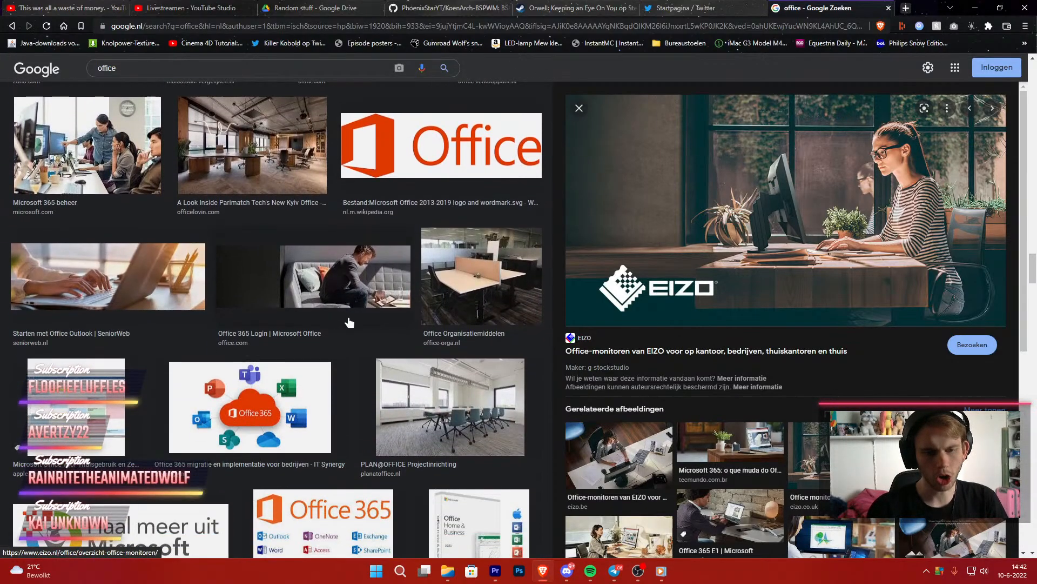
scroll(348, 320, "down", 2)
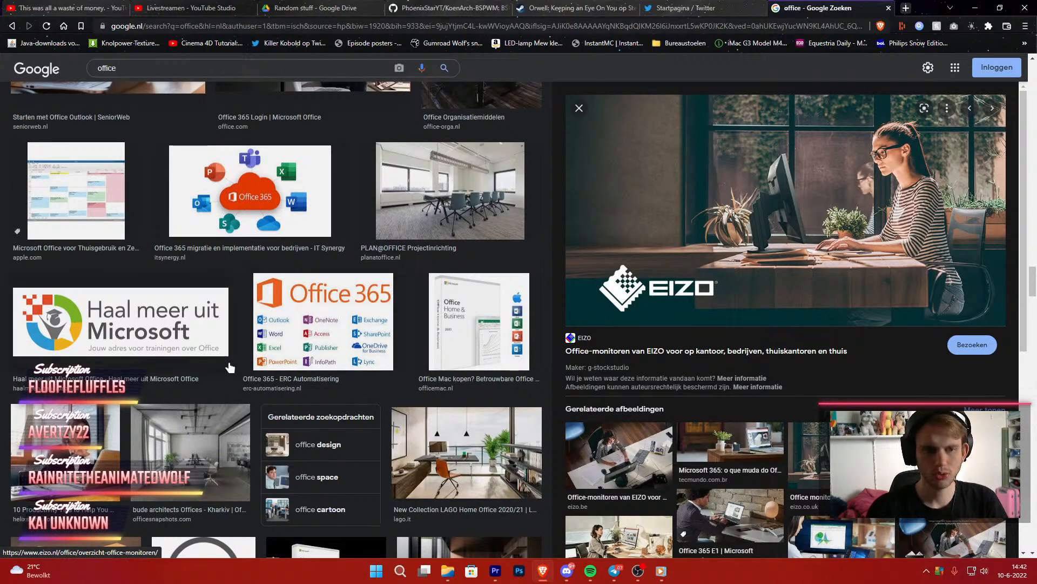
scroll(230, 367, "down", 5)
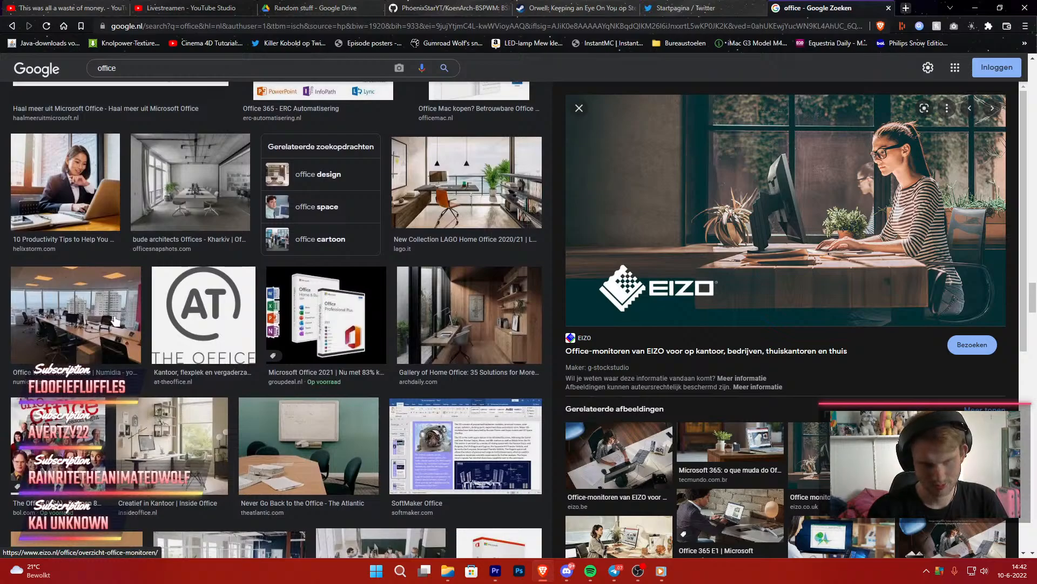
left_click(115, 321)
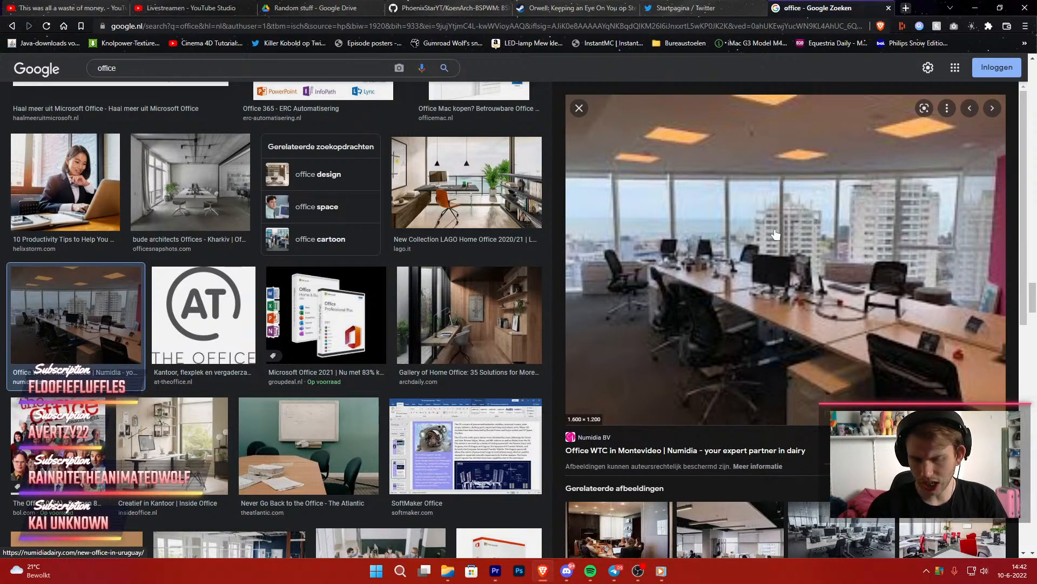
Preview the Creatief in Kantoor photo and the related digital-brainzoom photo of a desk with several monitors
scroll(332, 466, "down", 1)
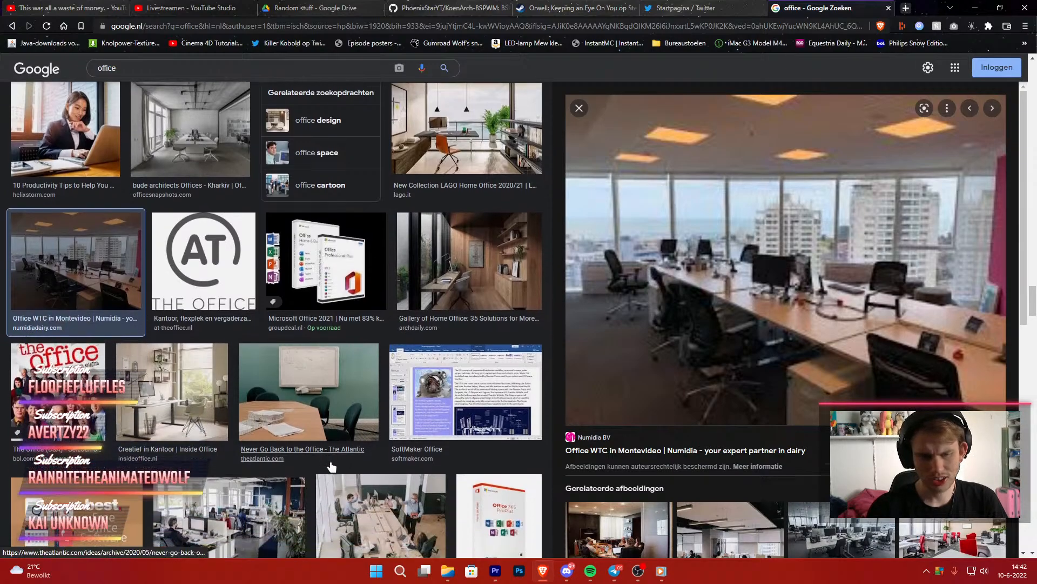
scroll(332, 466, "down", 1)
left_click(155, 366)
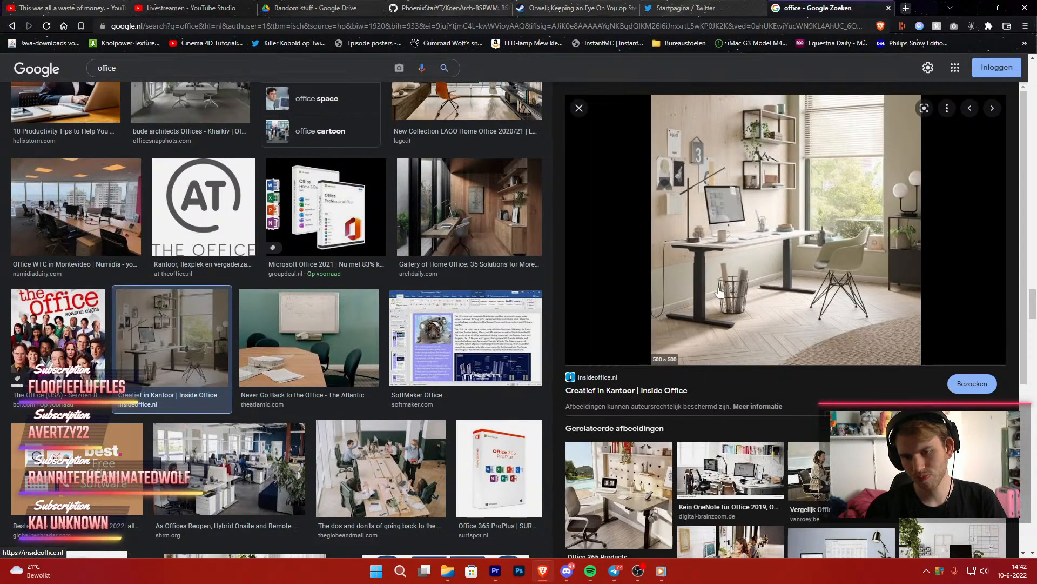
left_click(743, 491)
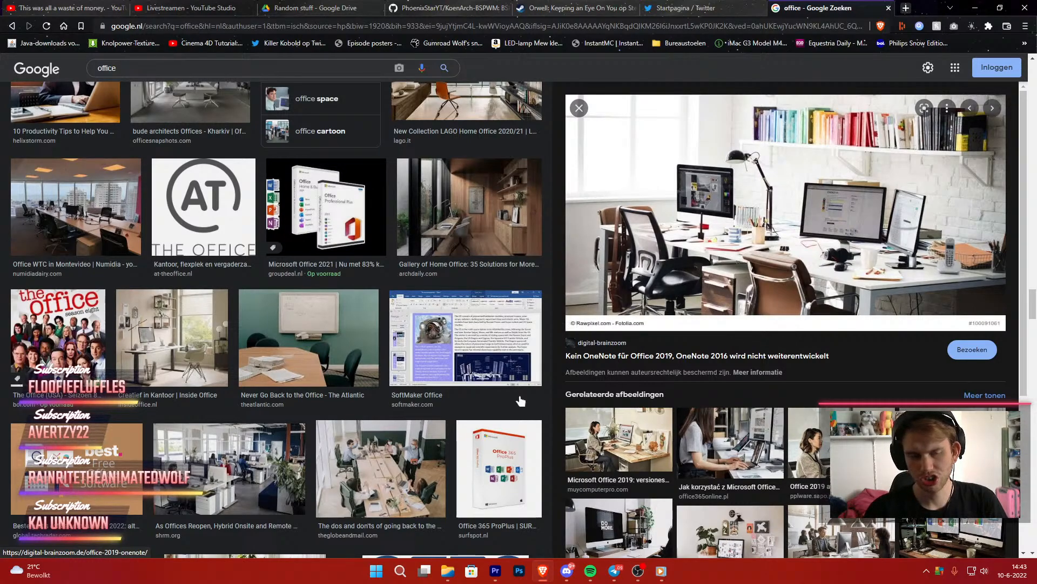
Scan the remaining office image results, return to the start of the results, and minimize the browser
scroll(520, 400, "down", 10)
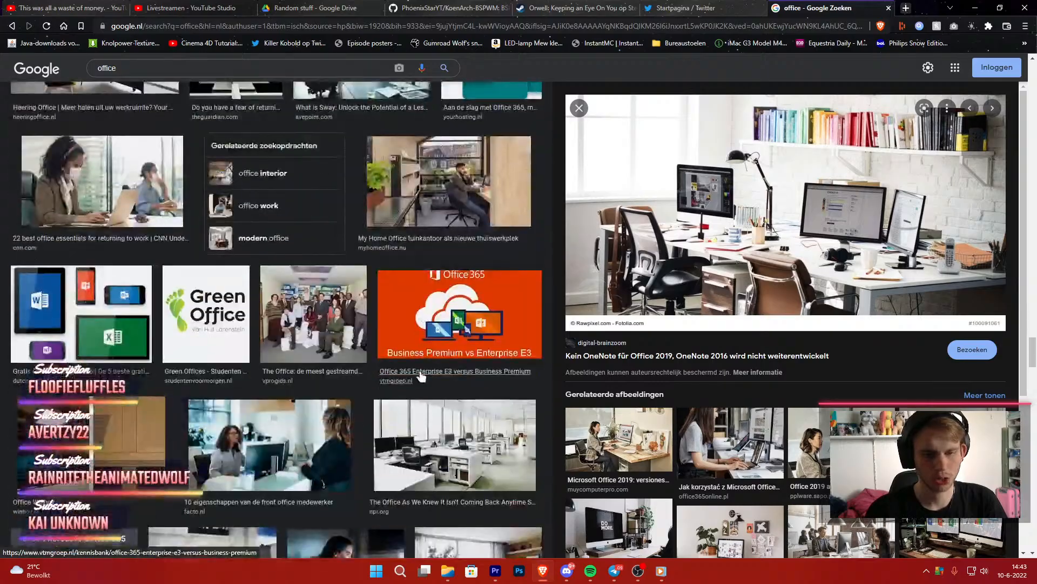
scroll(421, 377, "down", 10)
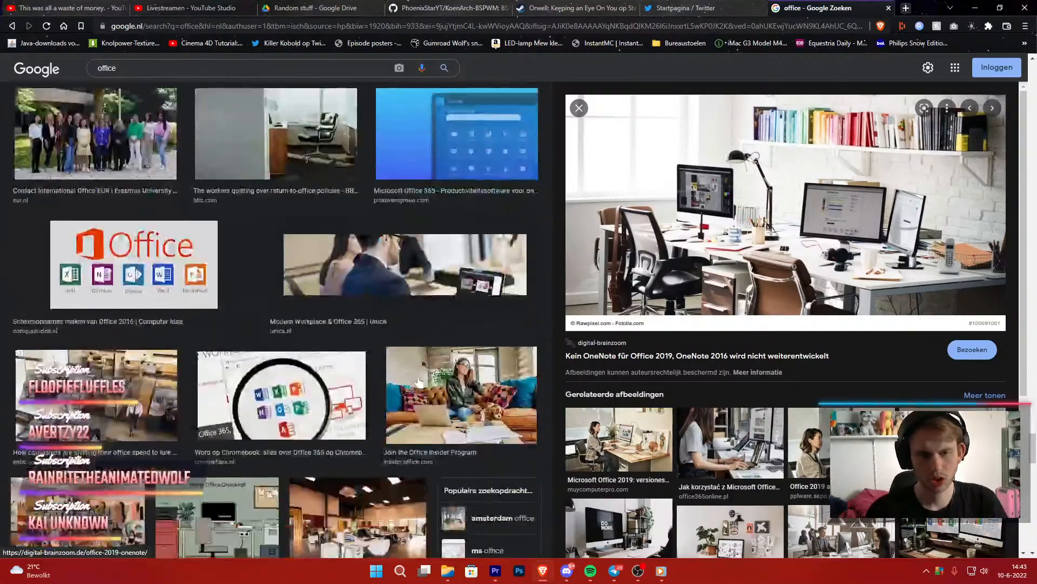
scroll(419, 382, "down", 10)
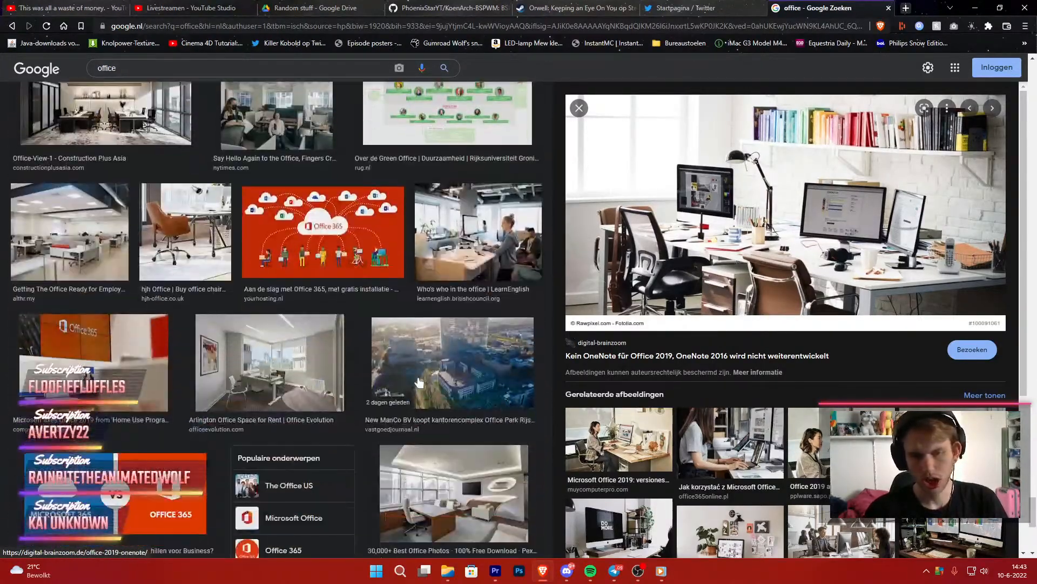
scroll(419, 382, "up", 6)
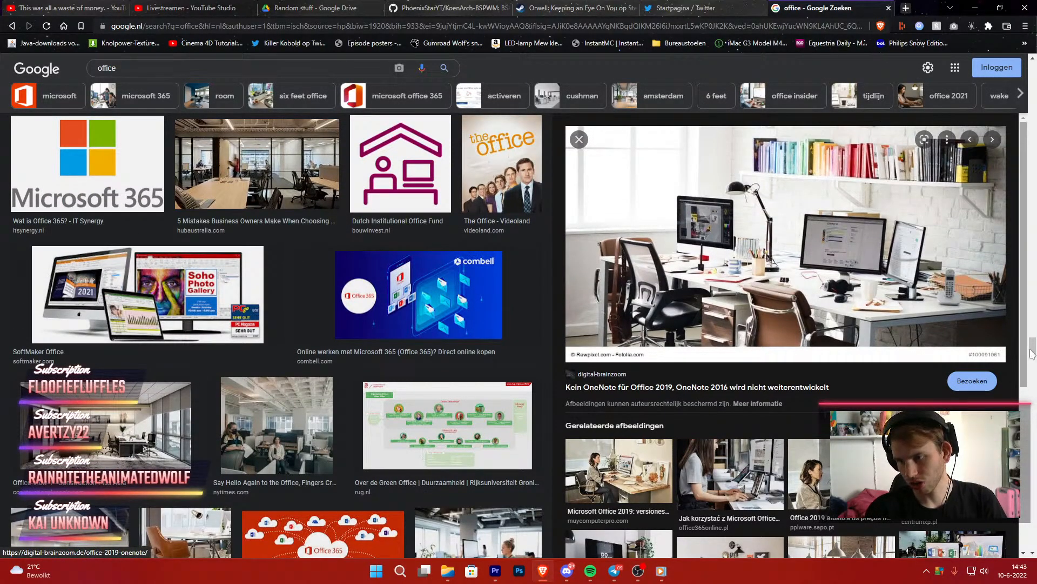
left_click_drag(1030, 350, 1032, 64)
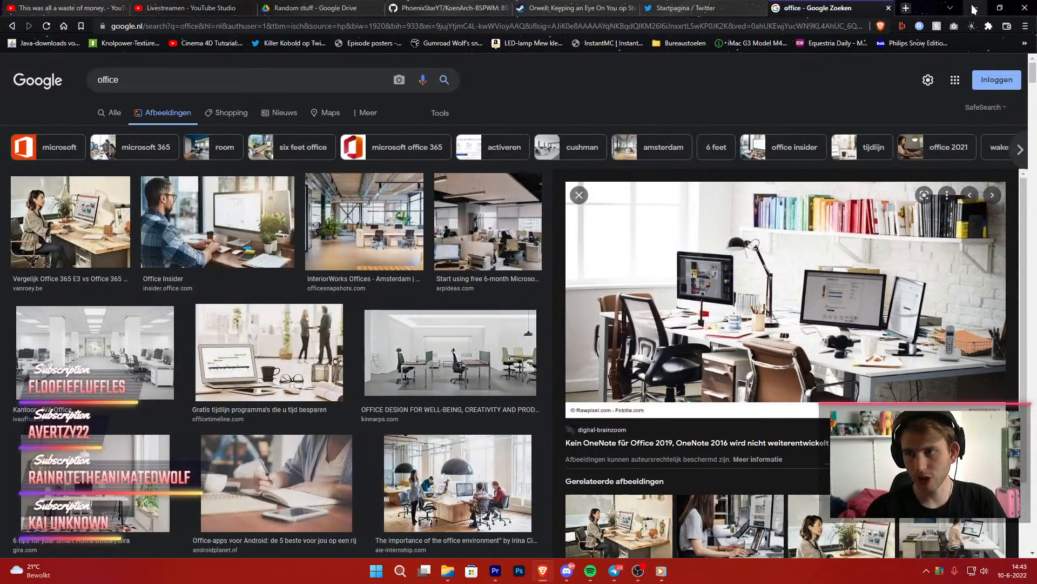
left_click(974, 8)
Switch to the file manager and open the PhantomStrider suff folder on Cloudsdale (H:) in a new tab
left_click(447, 571)
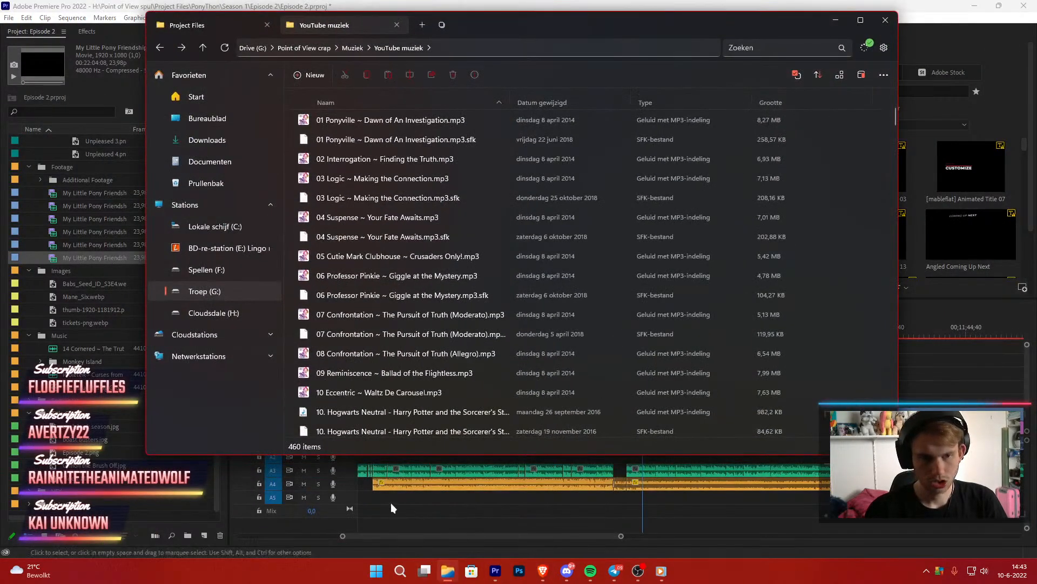
left_click(422, 25)
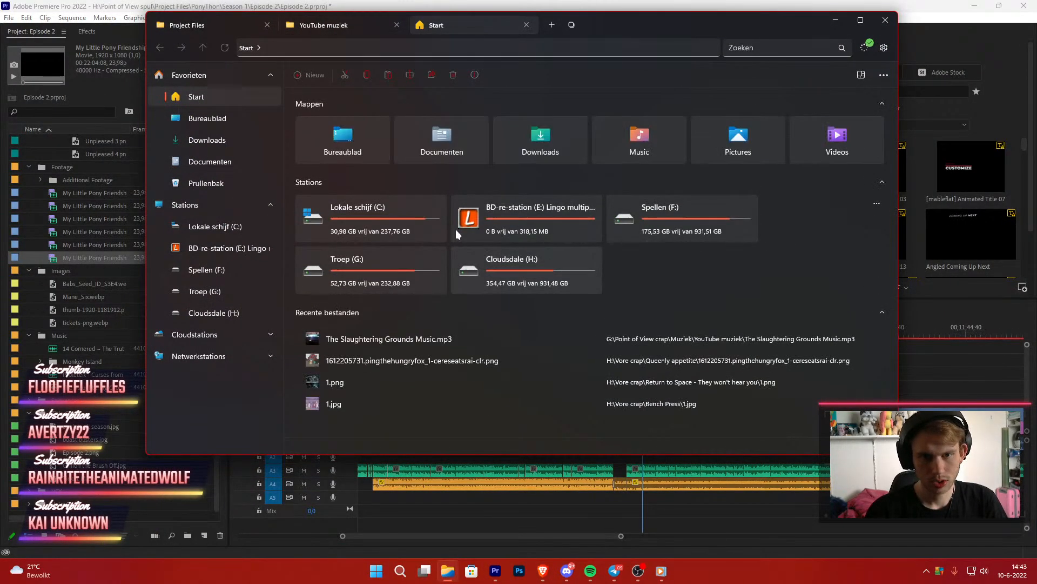
double_click(489, 273)
scroll(596, 330, "down", 3)
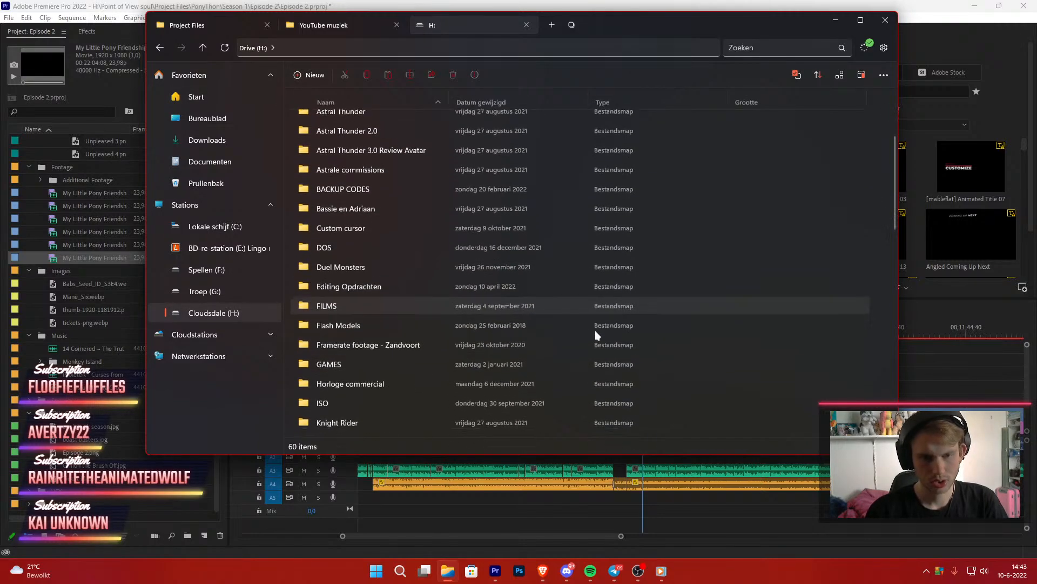
scroll(595, 330, "down", 2)
double_click(370, 372)
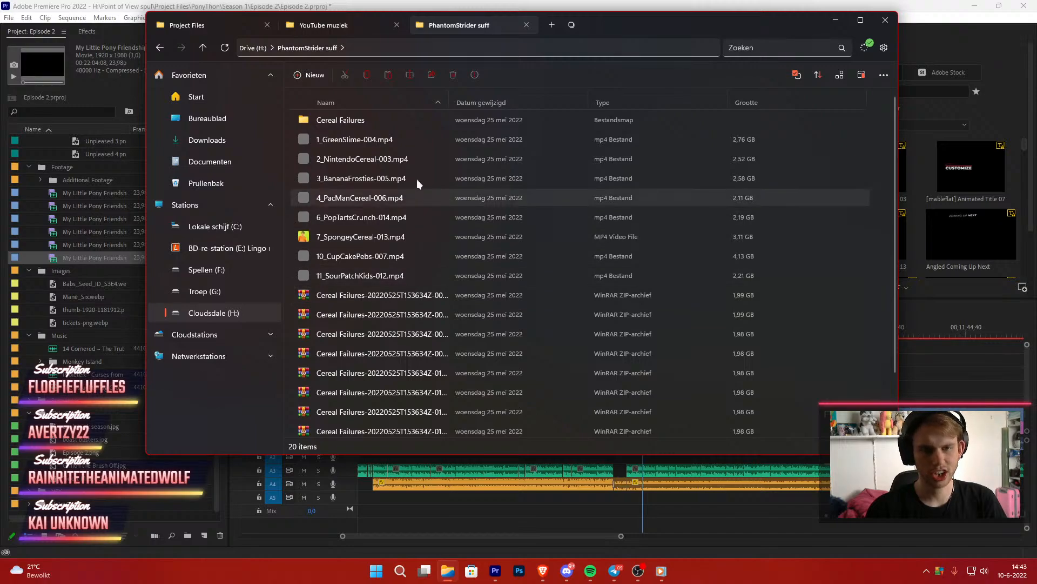
Open the Cereal Failures folder and show its contents as large thumbnails
double_click(337, 120)
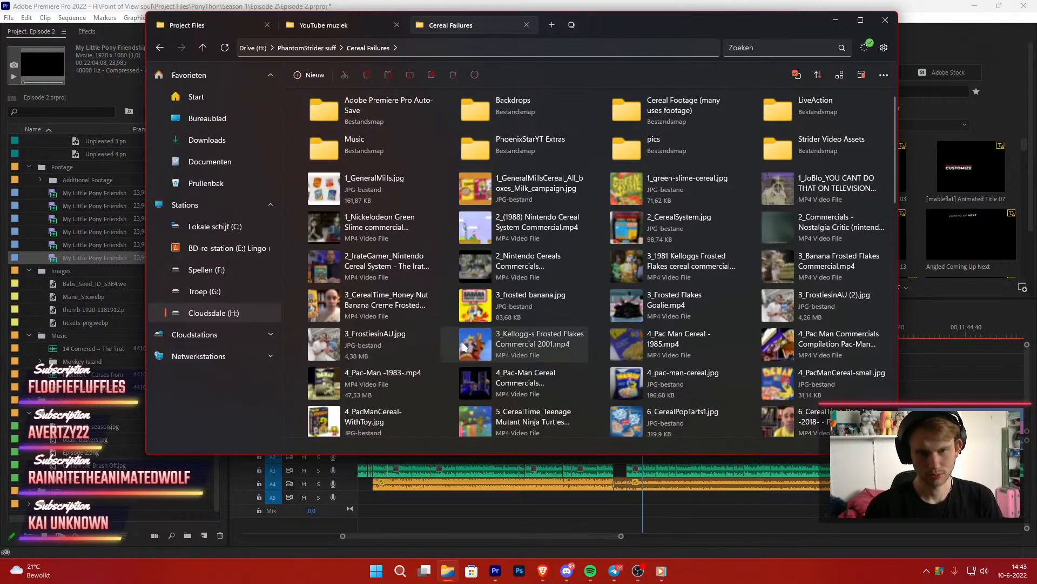
scroll(560, 297, "up", 4)
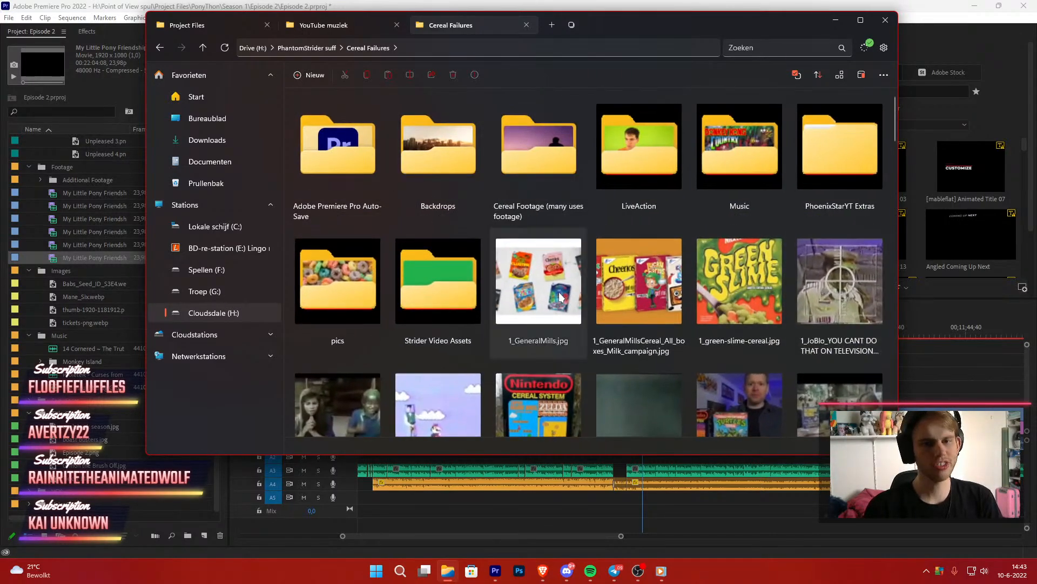
scroll(560, 297, "down", 1)
scroll(562, 296, "down", 1)
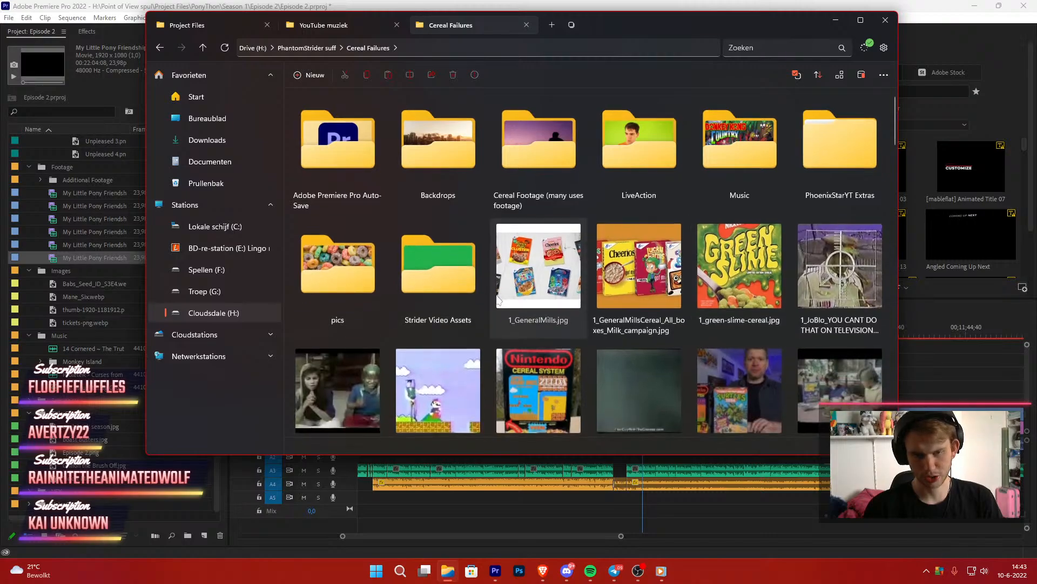
Open the Strider Video Assets folder inside Cereal Failures and show its contents as large thumbnails
scroll(490, 297, "up", 1)
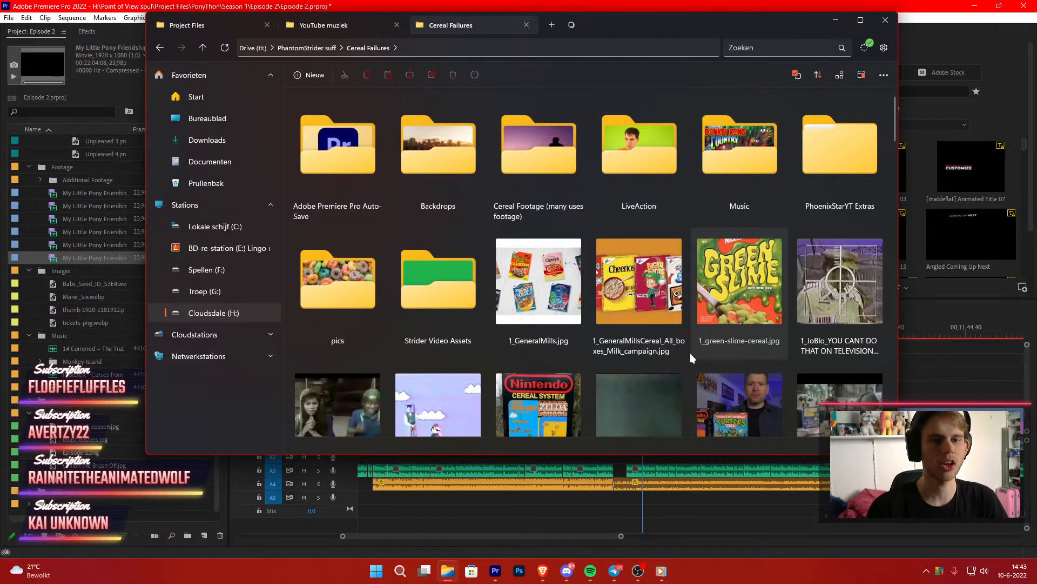
left_click(416, 301)
double_click(416, 301)
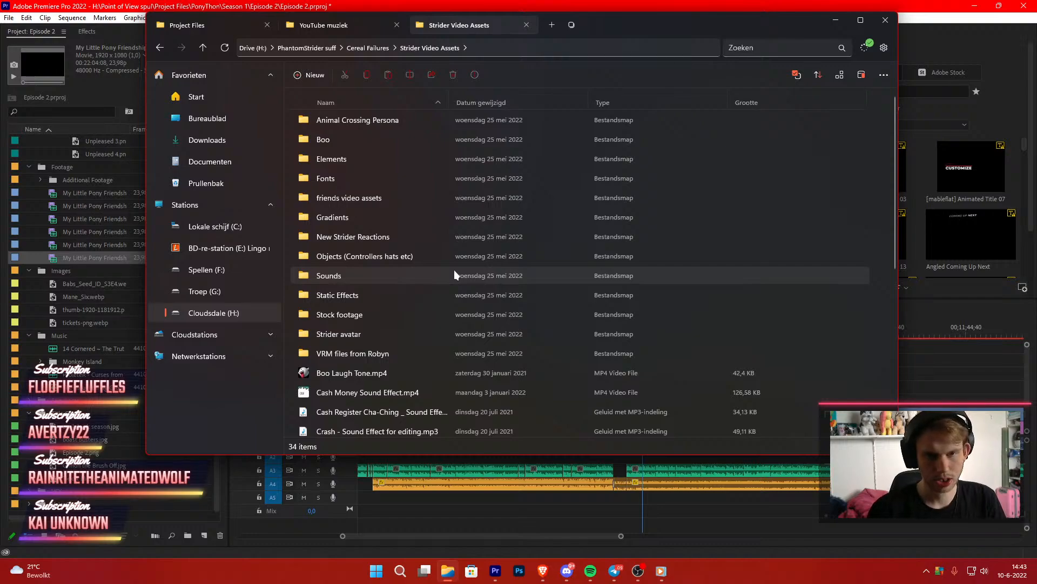
scroll(454, 271, "up", 4)
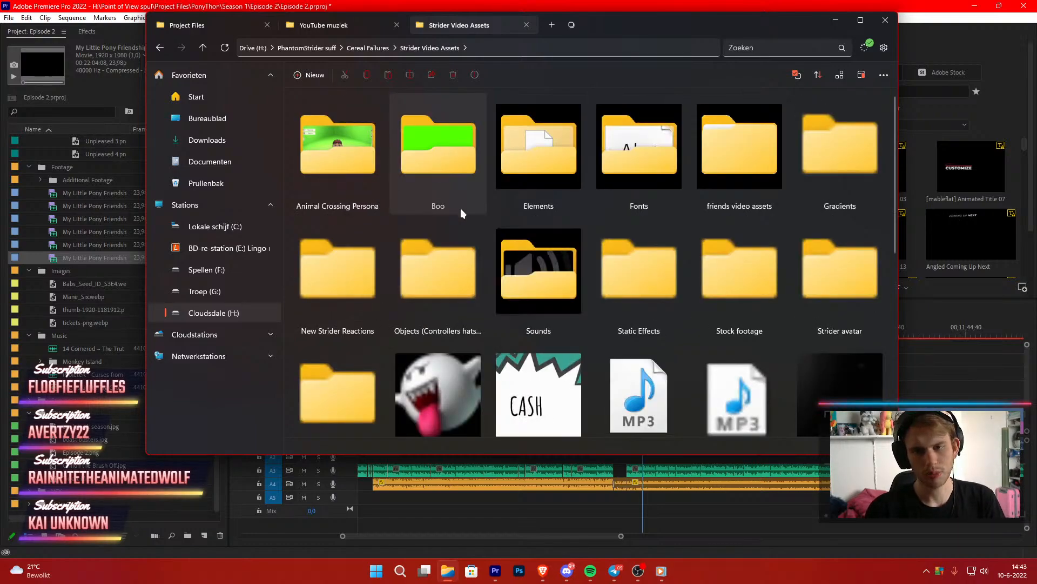
Open the Fonts folder, preview the Fira Code Light Nerd Font file, and return to Strider Video Assets
left_click(619, 178)
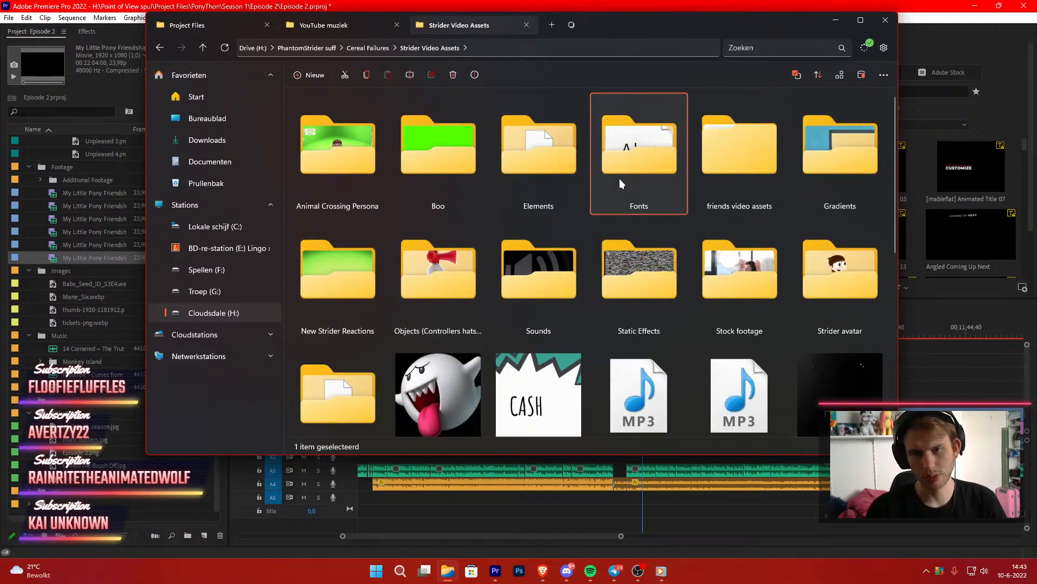
double_click(619, 178)
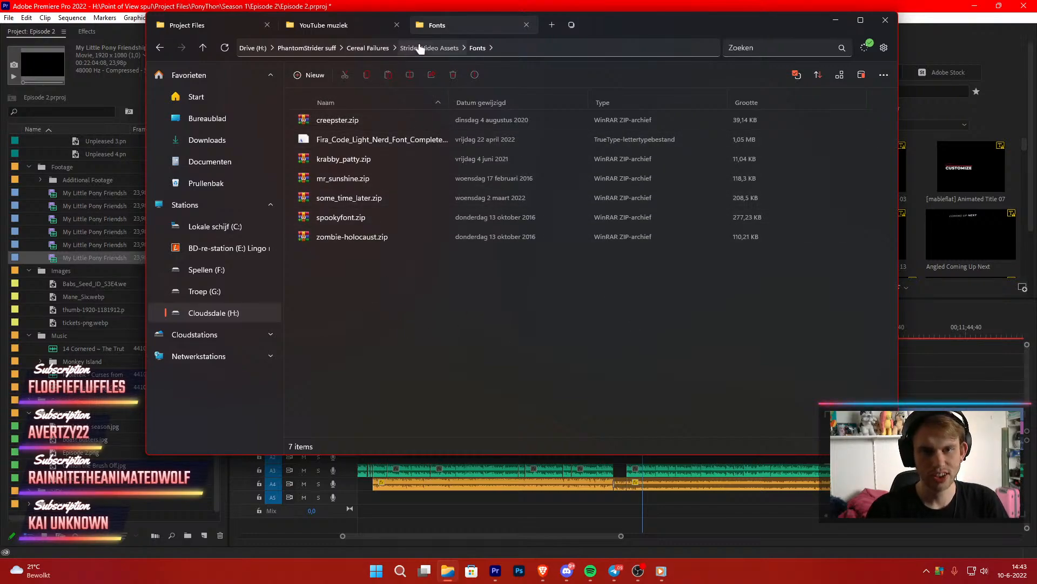
double_click(305, 142)
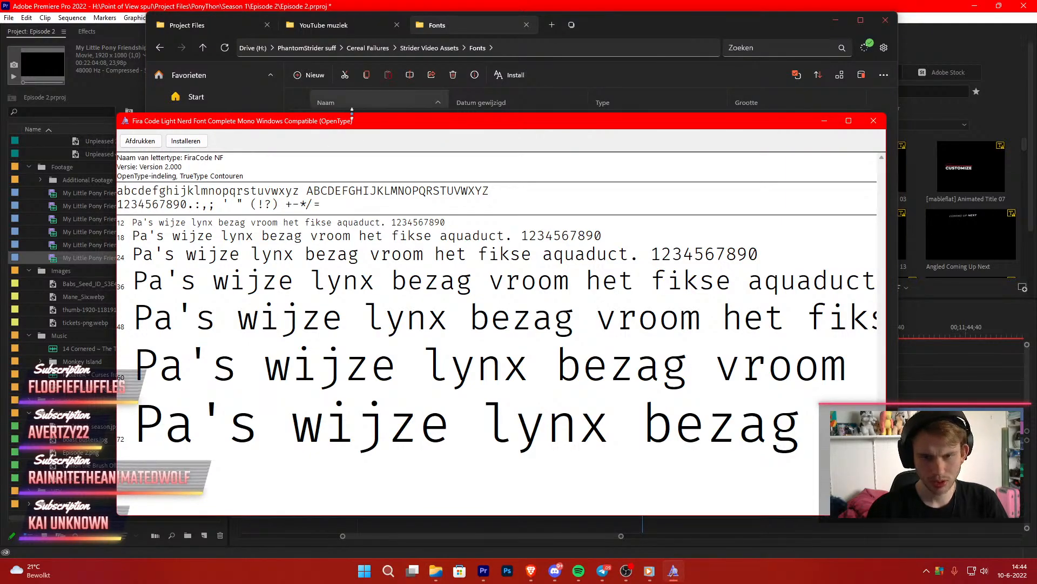
left_click_drag(352, 119, 304, 91)
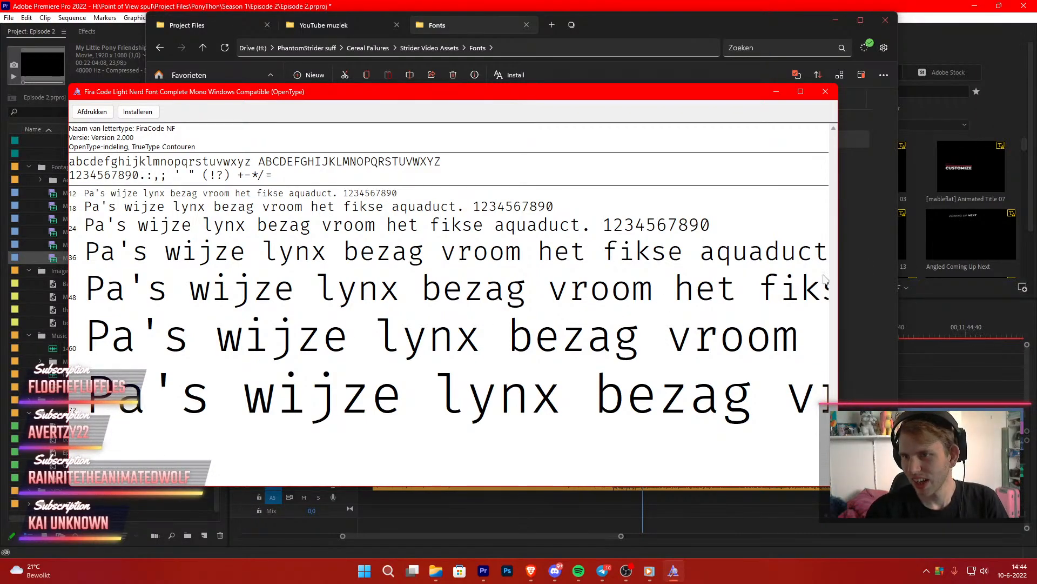
left_click(825, 92)
left_click(426, 303)
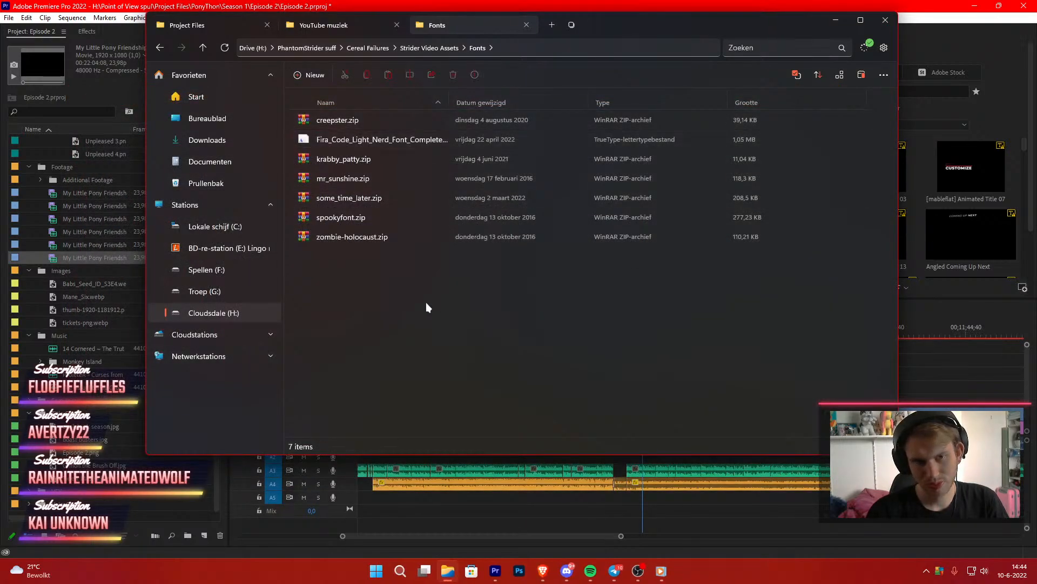
left_click(430, 48)
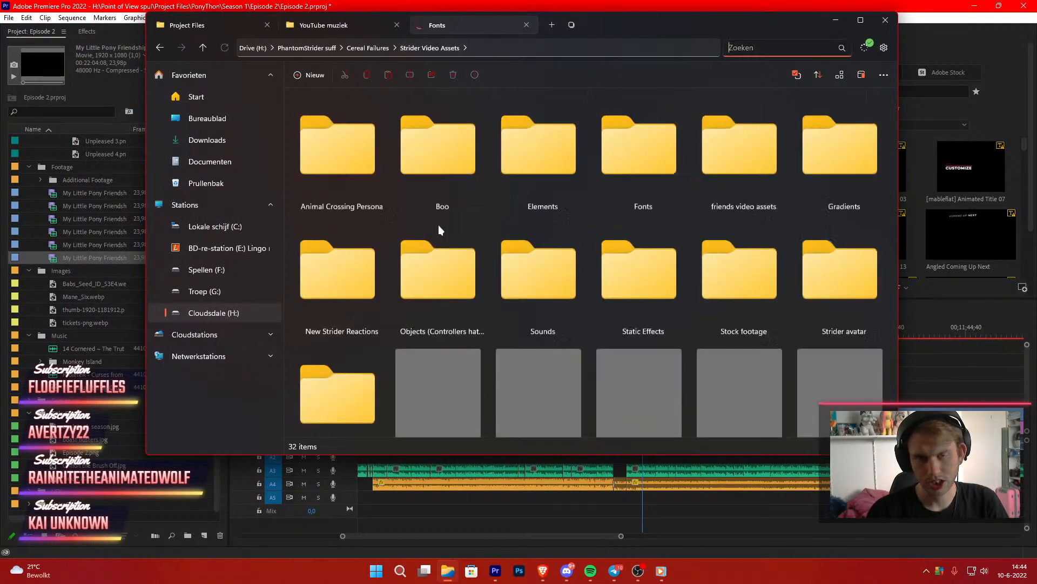
Check the Fonts folder once more and go back to the Strider Video Assets folder
left_click(571, 210)
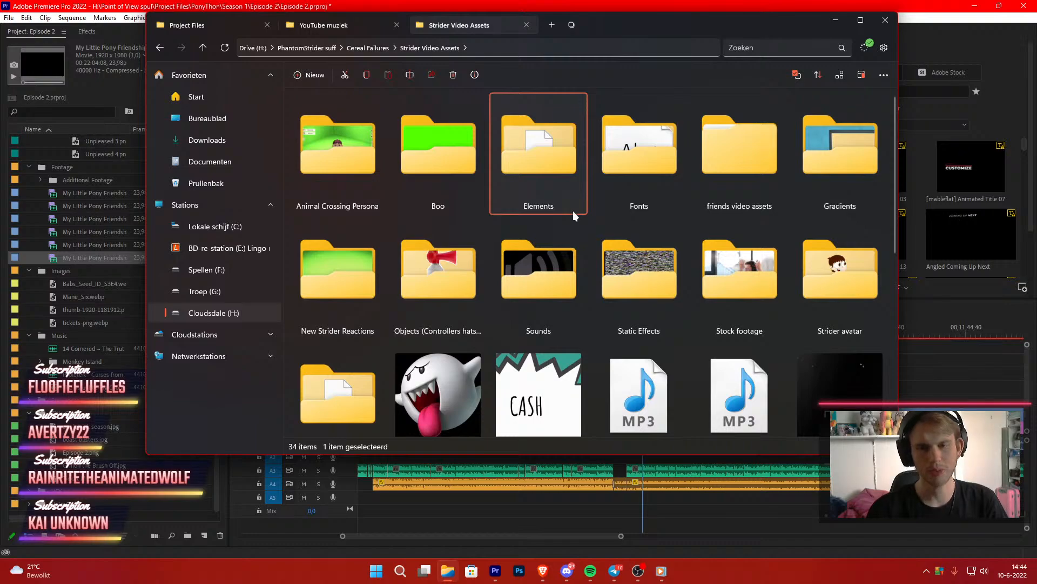
left_click(605, 218)
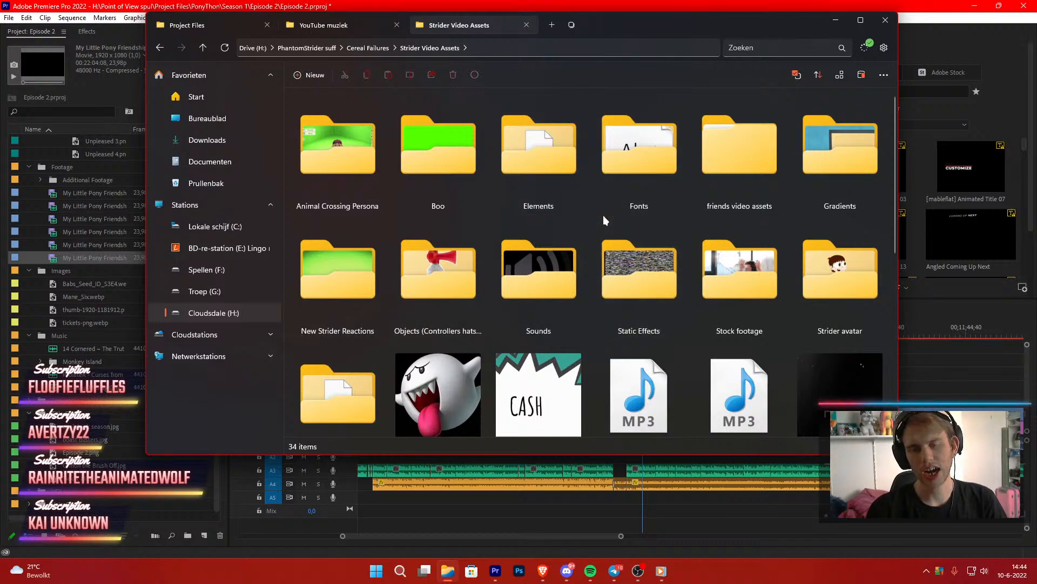
left_click(620, 155)
double_click(620, 151)
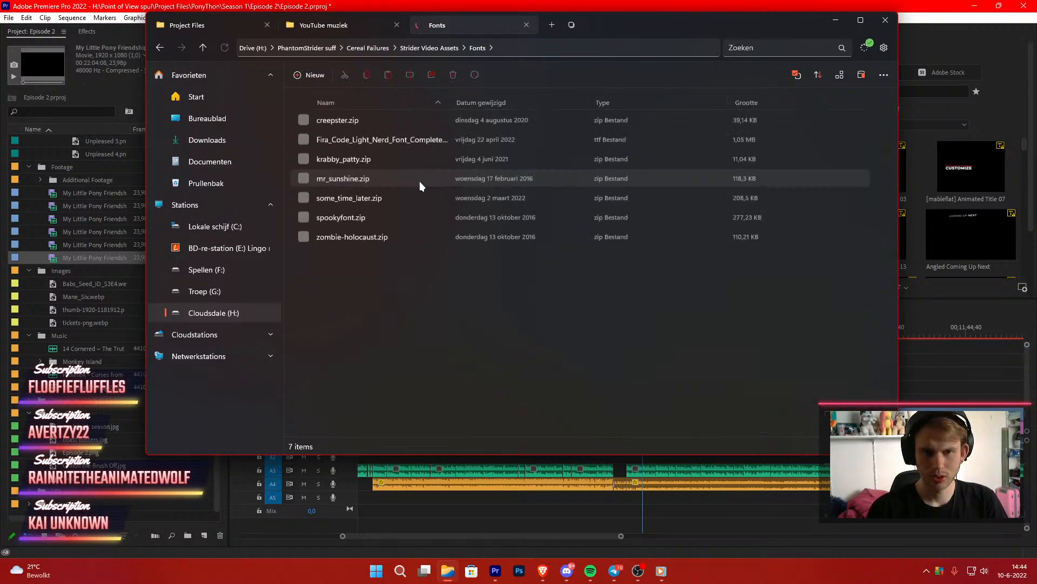
left_click(429, 48)
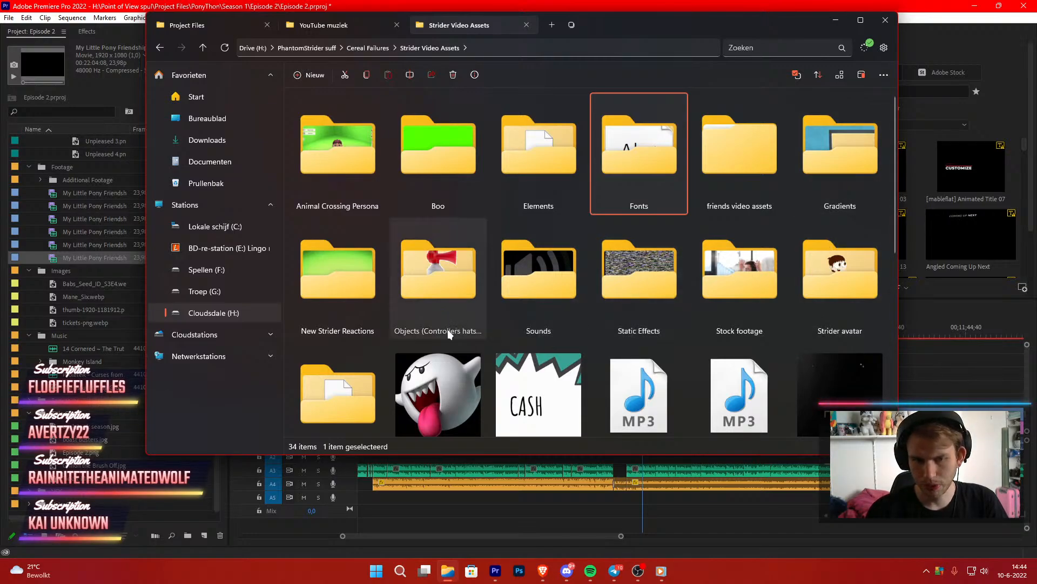
scroll(516, 259, "down", 5)
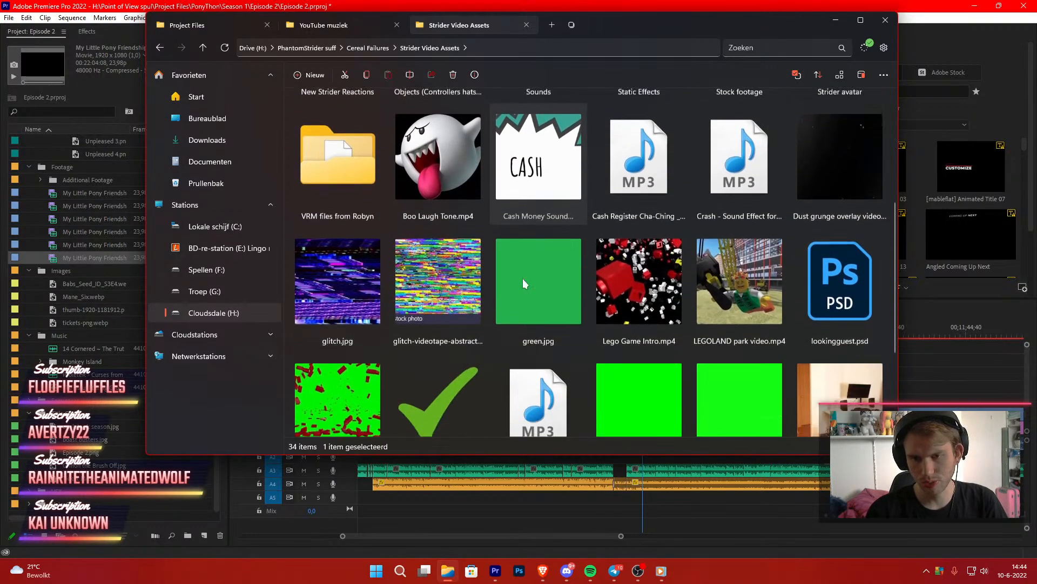
scroll(523, 281, "down", 1)
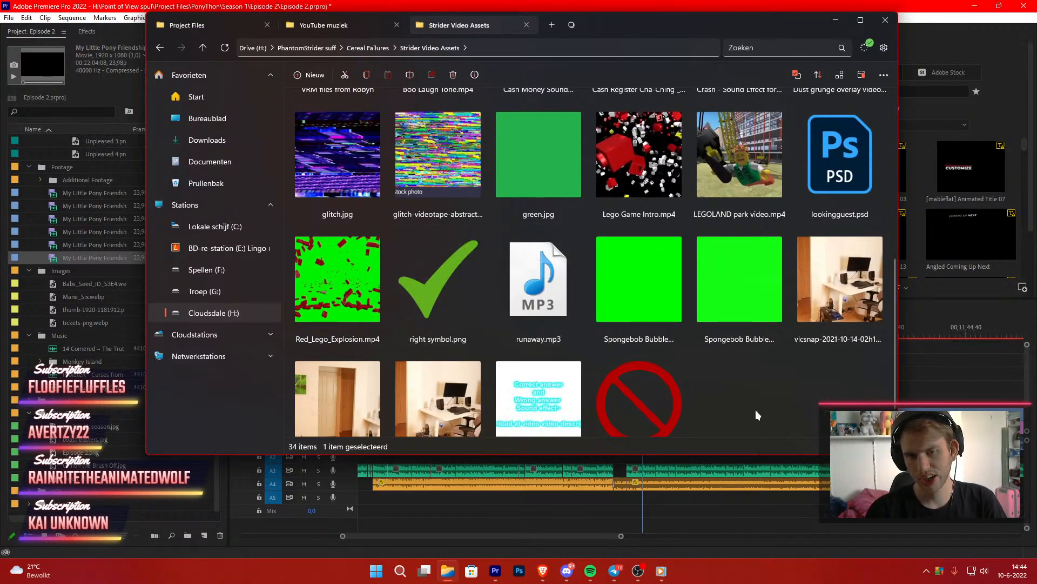
scroll(755, 410, "down", 1)
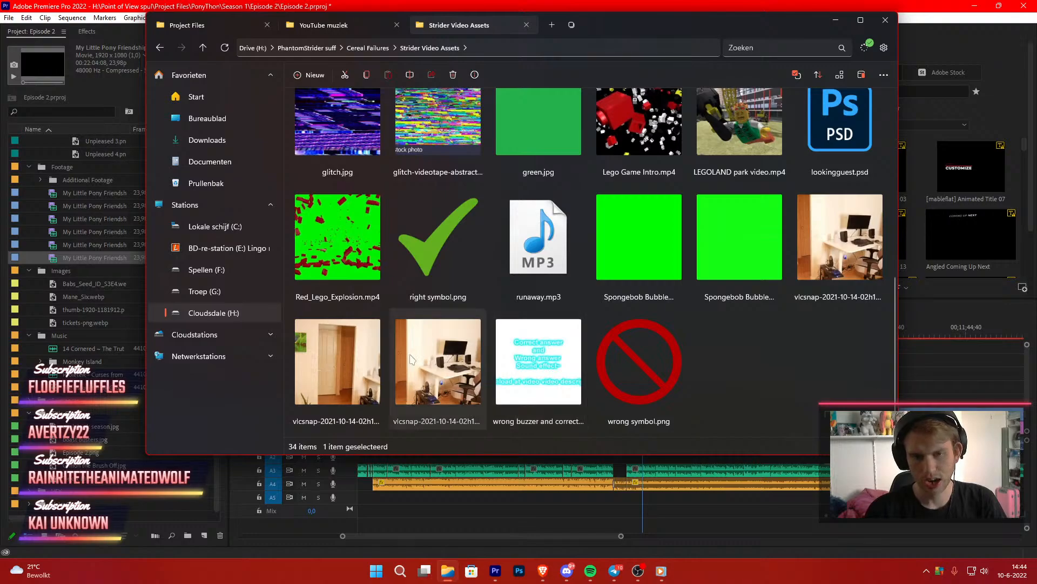
double_click(437, 355)
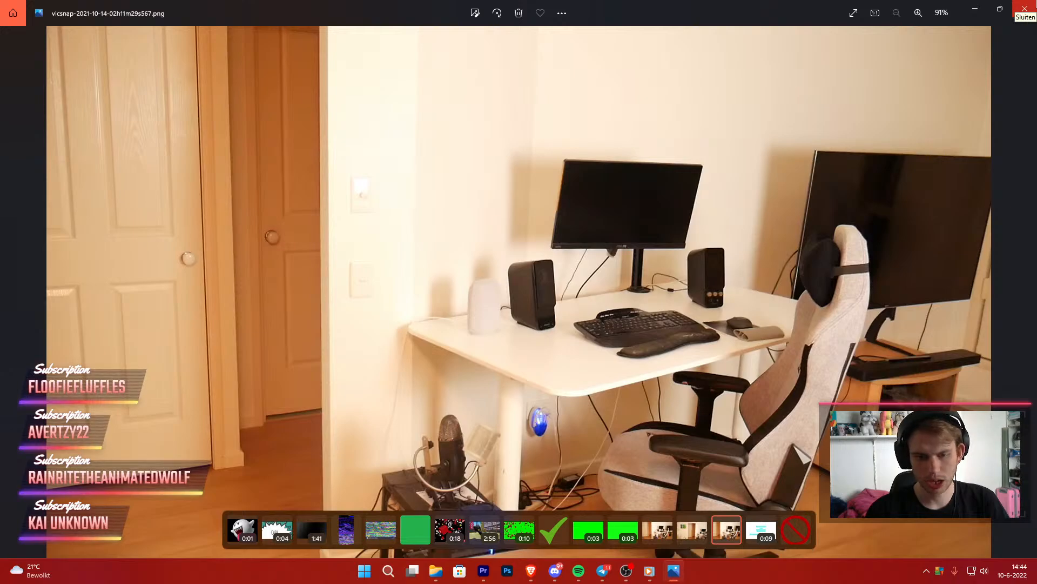
left_click(1025, 8)
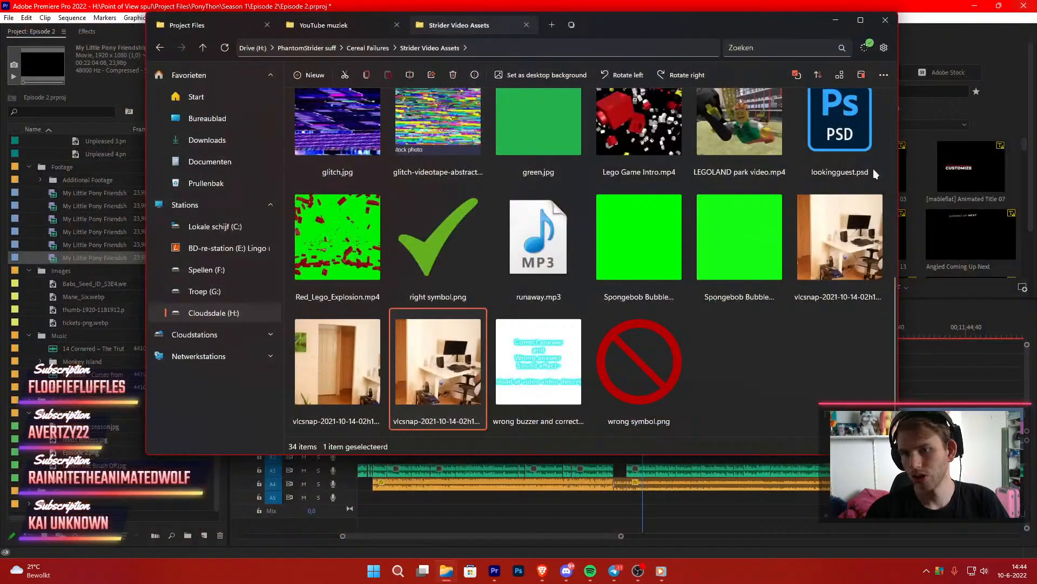
Copy the vlcsnap desk photo into the Images folder of PonyThon Season 1 under Project Files
right_click(438, 356)
mouse_move(420, 397)
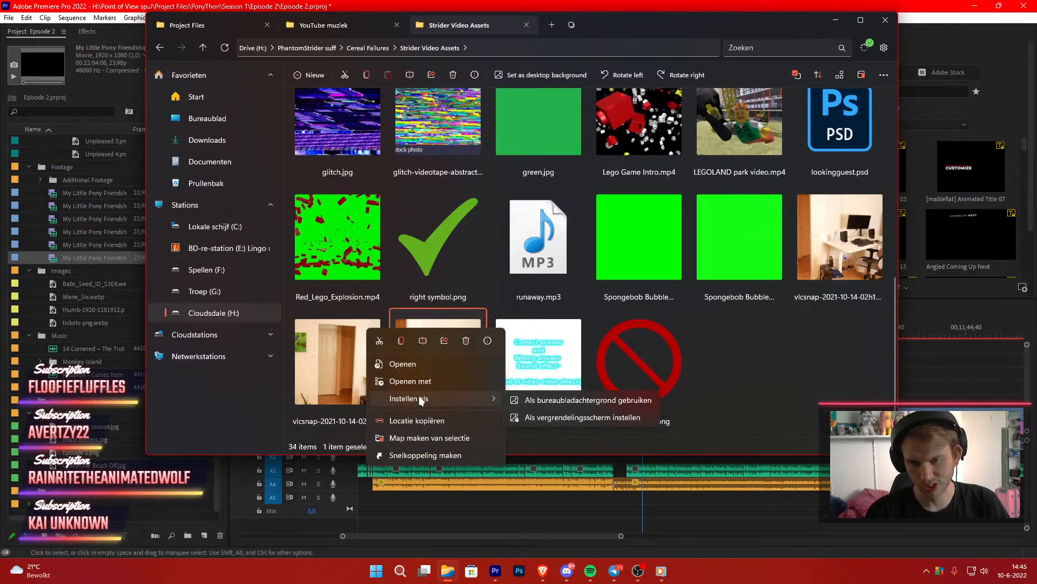
left_click(402, 341)
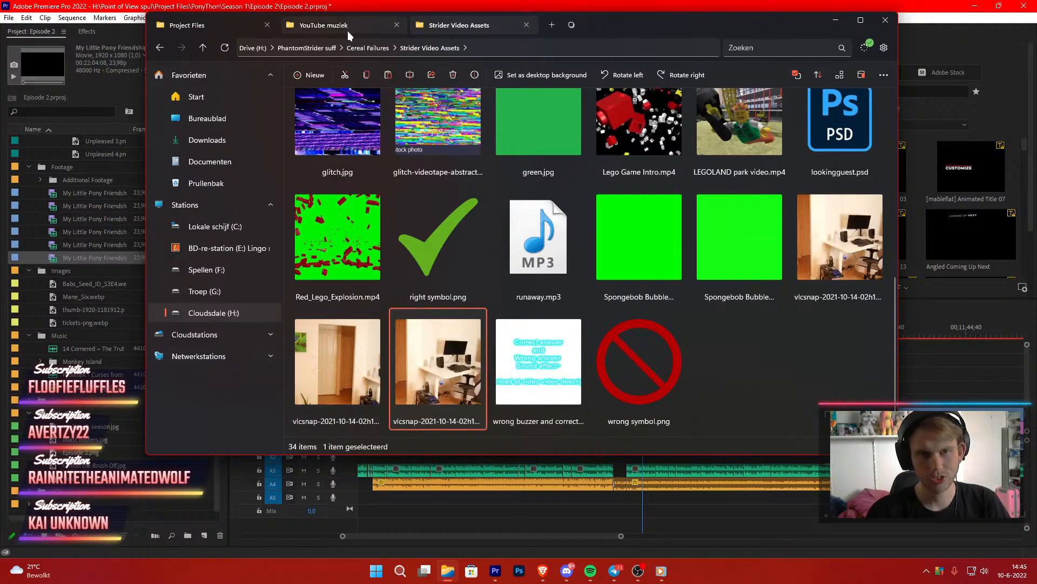
left_click(202, 27)
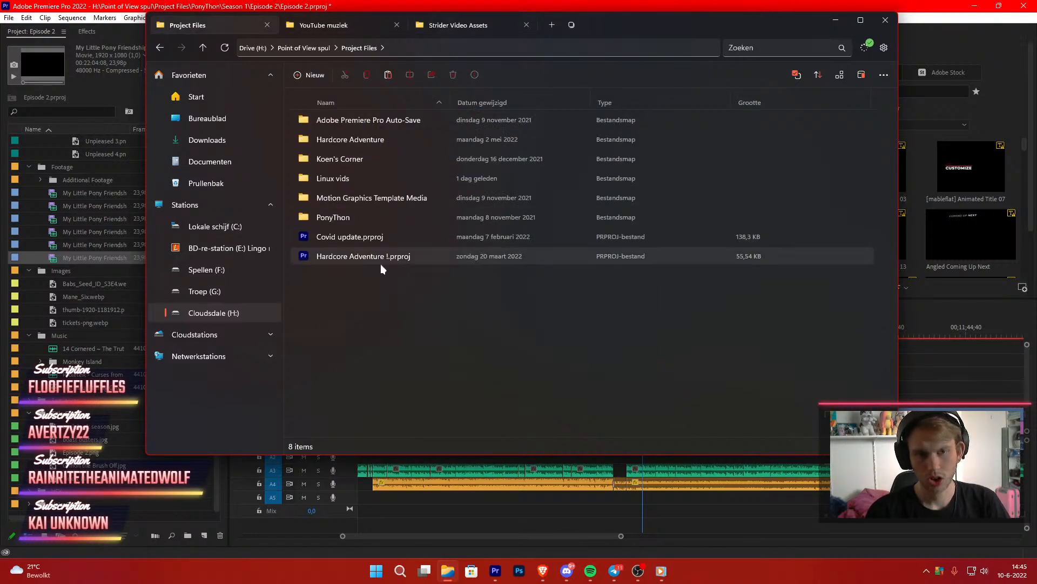
double_click(339, 218)
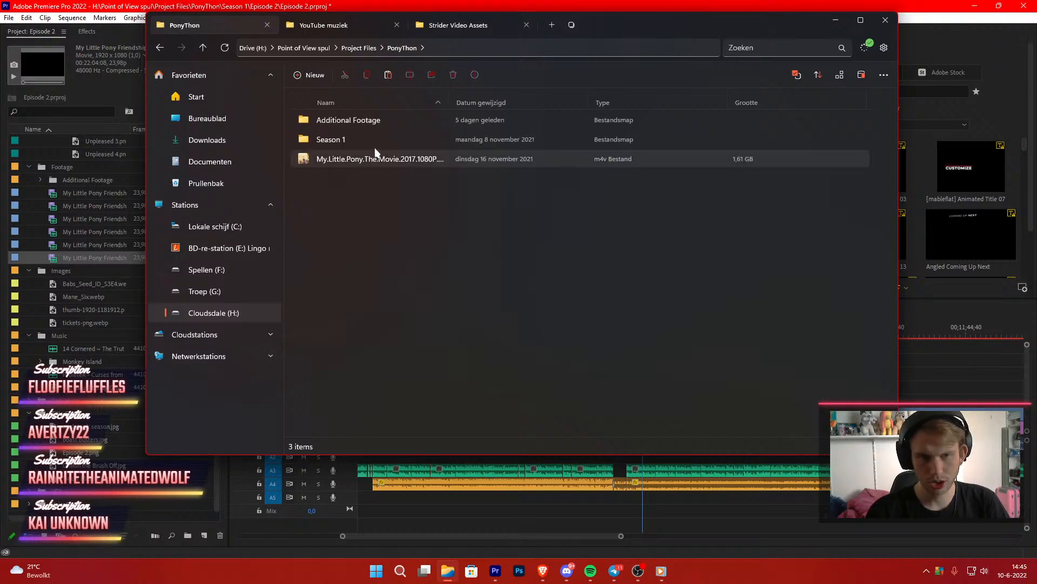
double_click(365, 141)
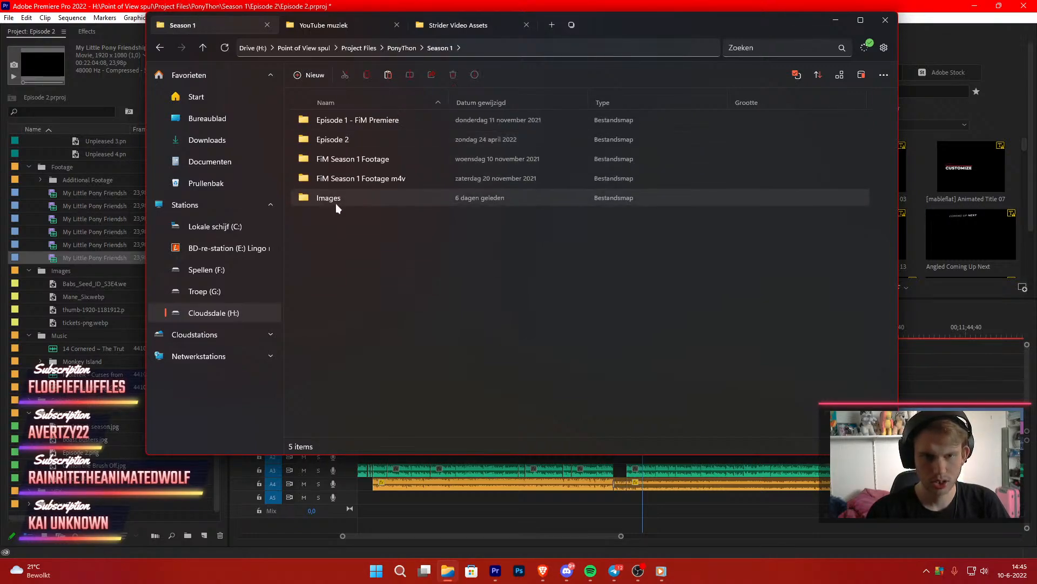
double_click(331, 207)
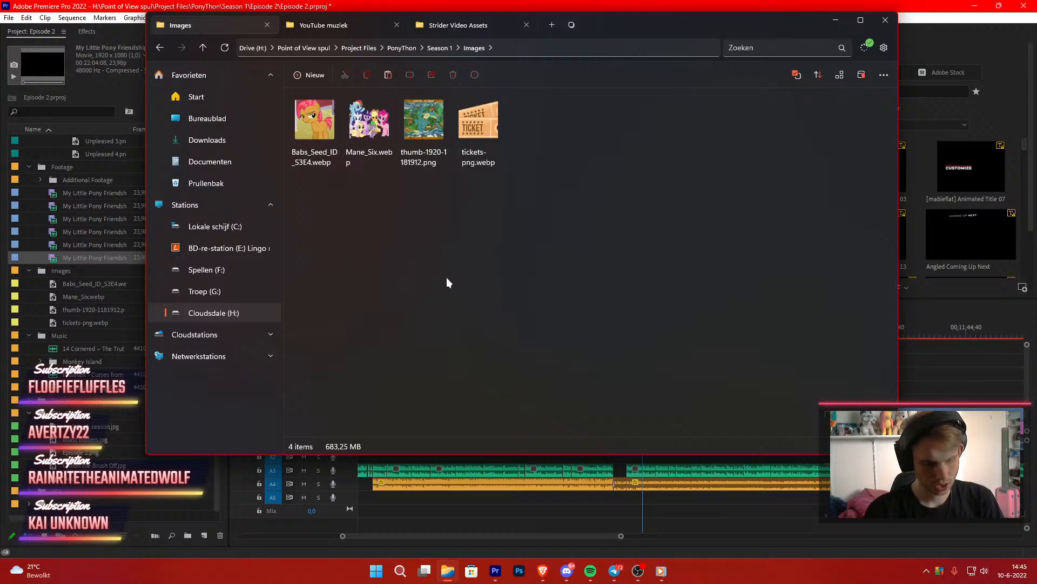
key("ctrl+v")
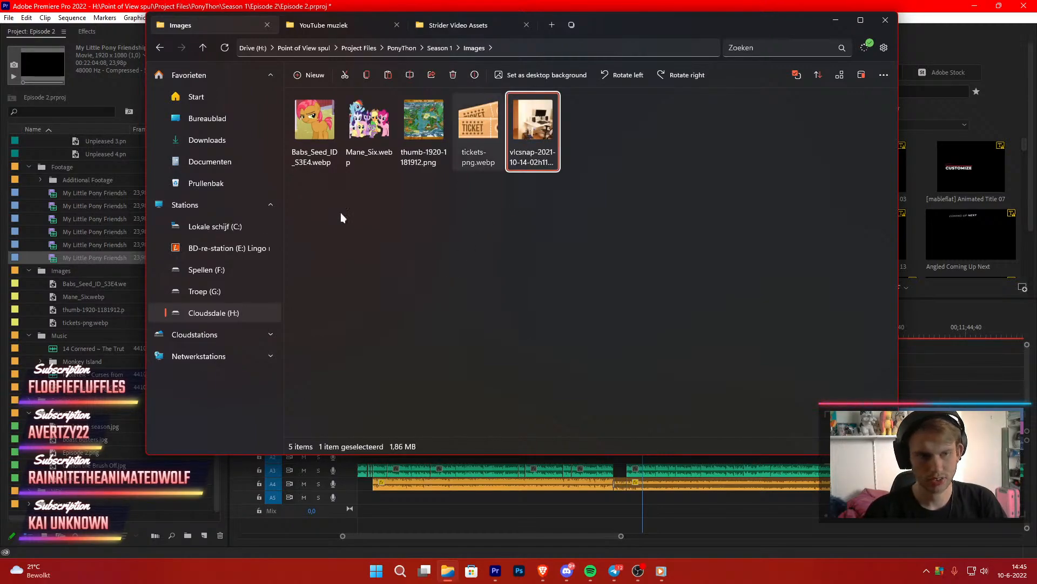
Import the copied desk photo into the Premiere Pro project's Images bin and give it the other images' yellow label
left_click_drag(524, 137, 78, 297)
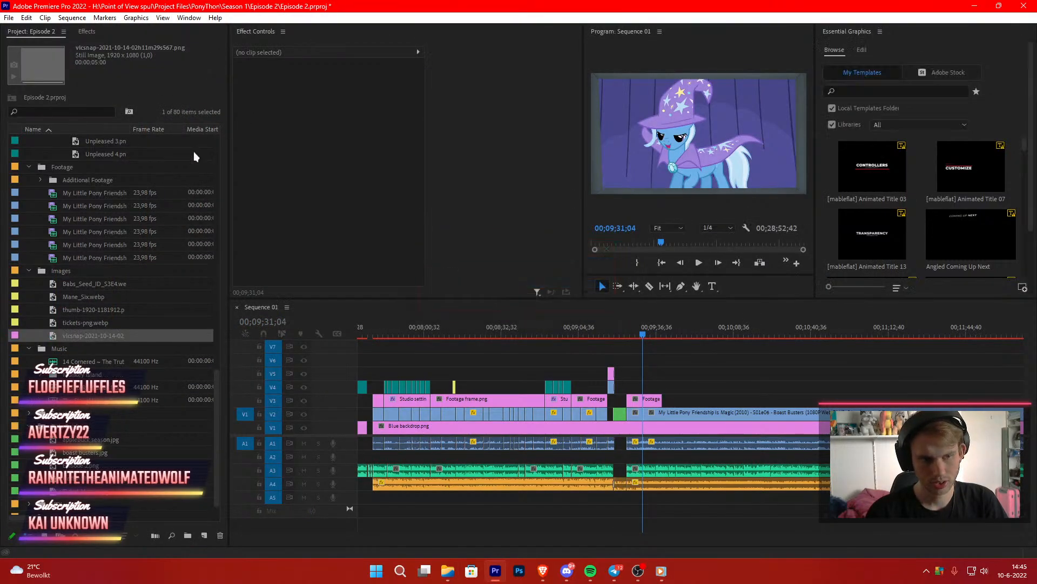
right_click(86, 337)
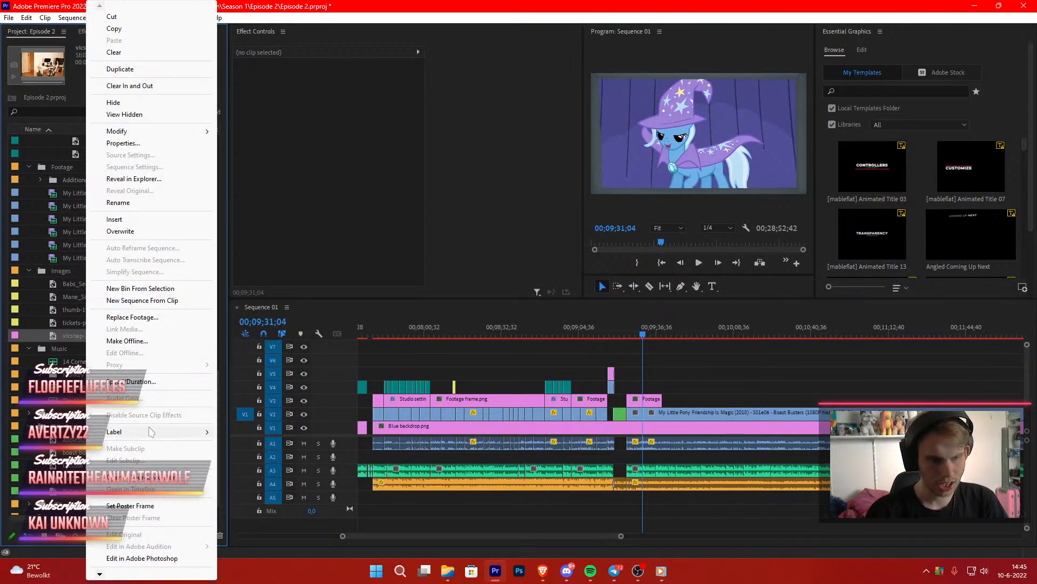
mouse_move(124, 232)
left_click(243, 431)
Place the desk photo on track V4 at 00;09;31;04 and play the Boast Busters footage before it from 00;09;26;05
left_click_drag(108, 335, 646, 390)
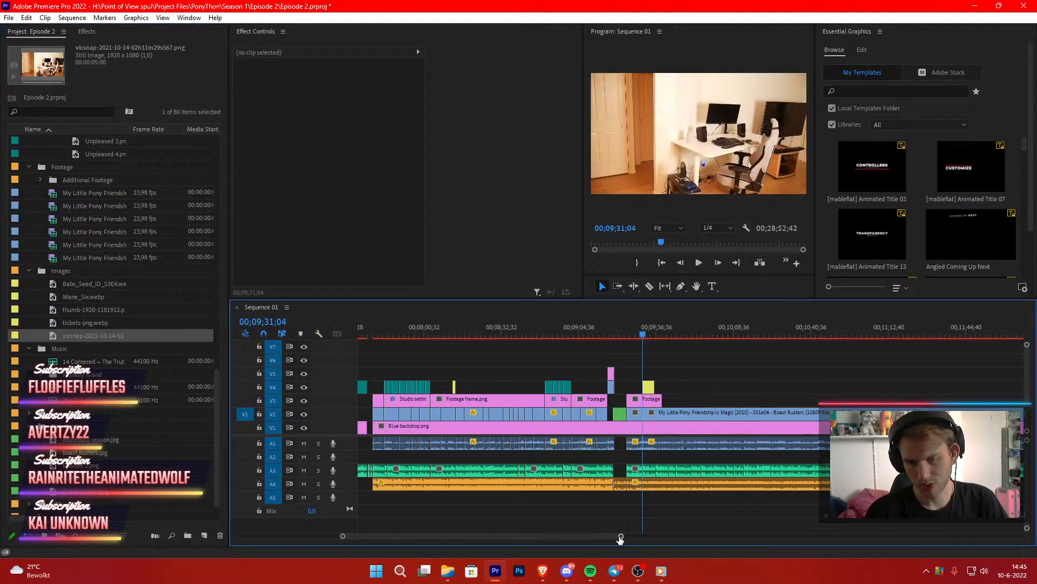
left_click_drag(621, 536, 533, 533)
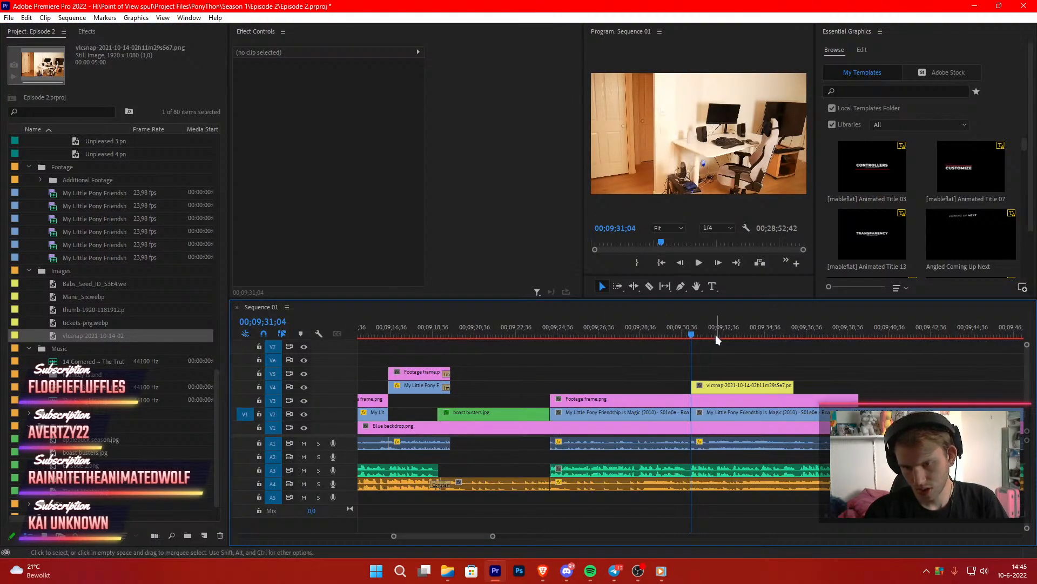
left_click(624, 336)
left_click_drag(615, 342, 588, 344)
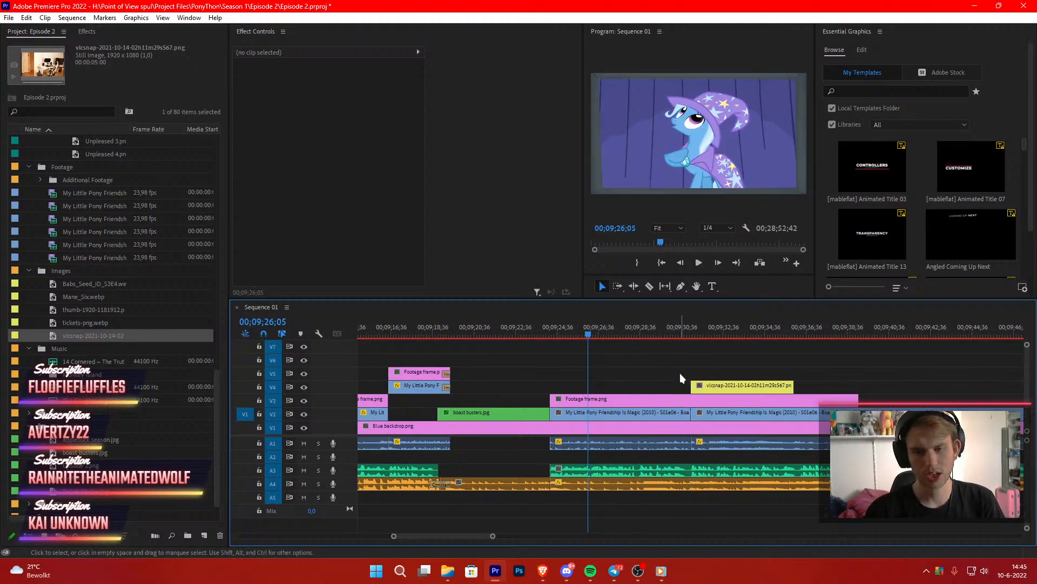
key("space")
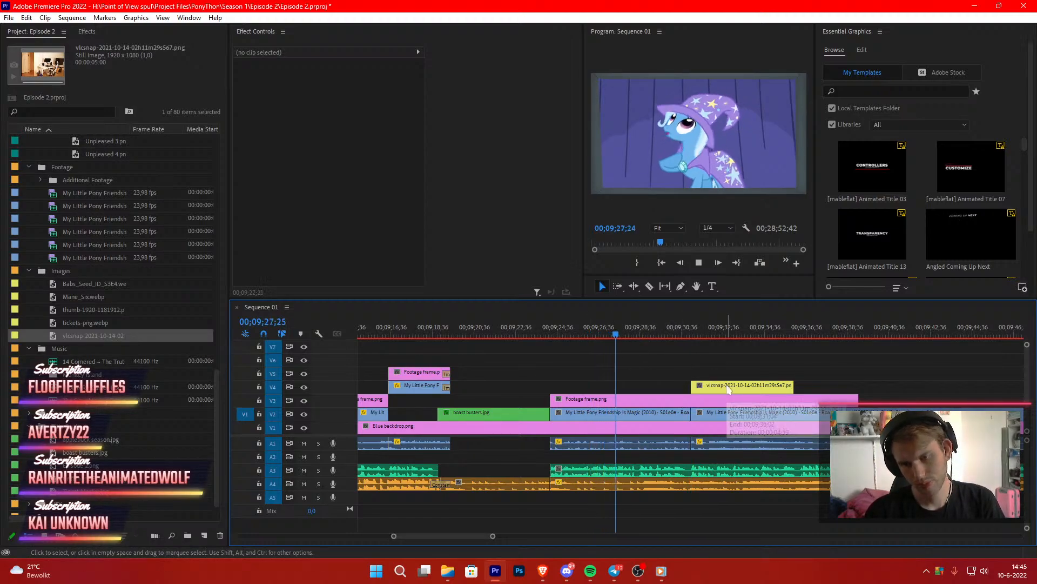
key("space")
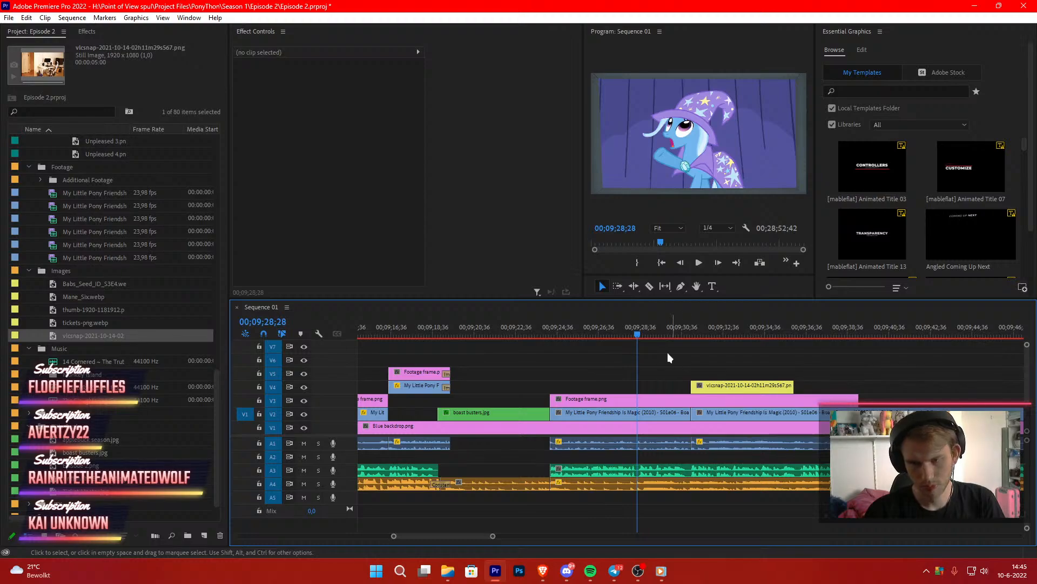
Replay the passage, set the playhead to 00;09;26;14, and move the desk photo clip on V4 to start there
left_click(588, 332)
key("space")
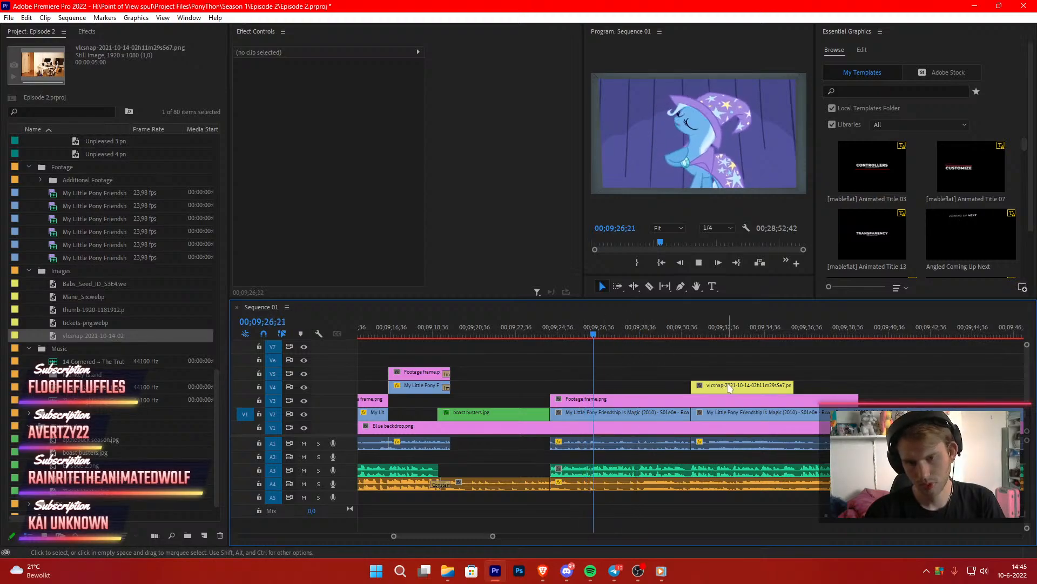
left_click_drag(588, 332, 593, 338)
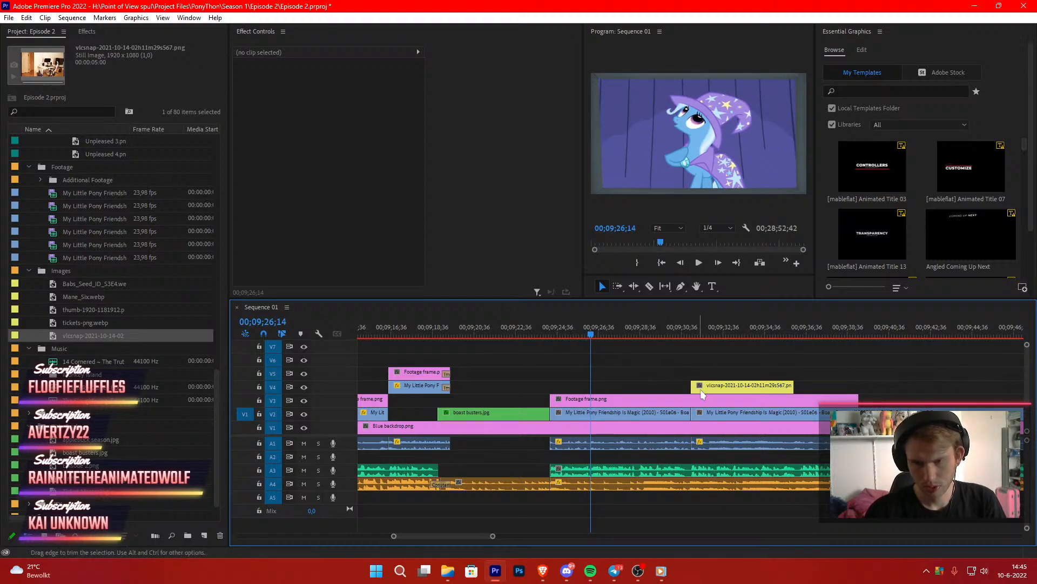
left_click_drag(716, 386, 616, 386)
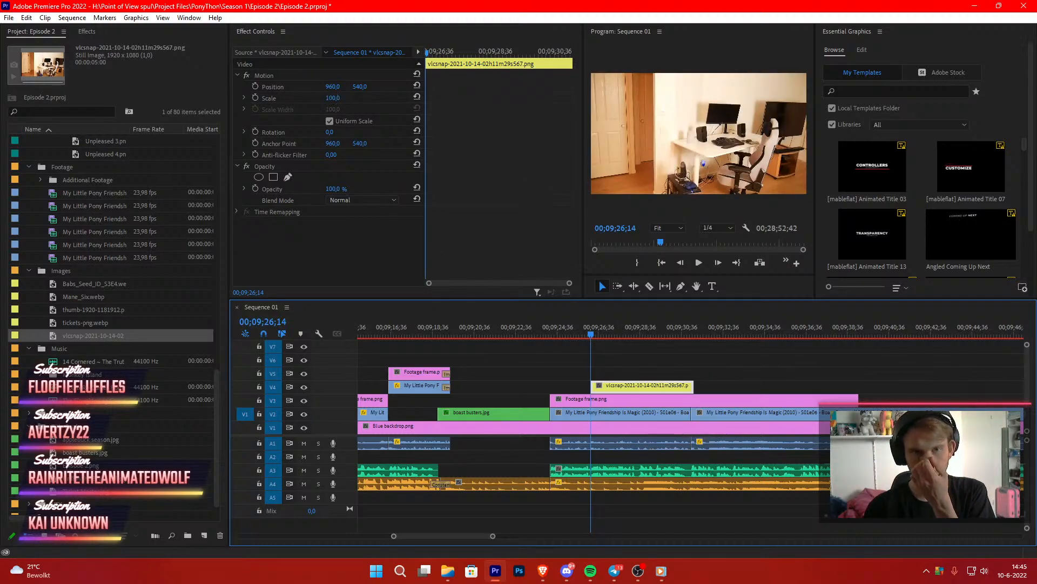
Scale the desk photo clip to 402 and move it to position 166, 1258.4 so the monitor fills the frame
left_click_drag(335, 98, 451, 98)
left_click(334, 77)
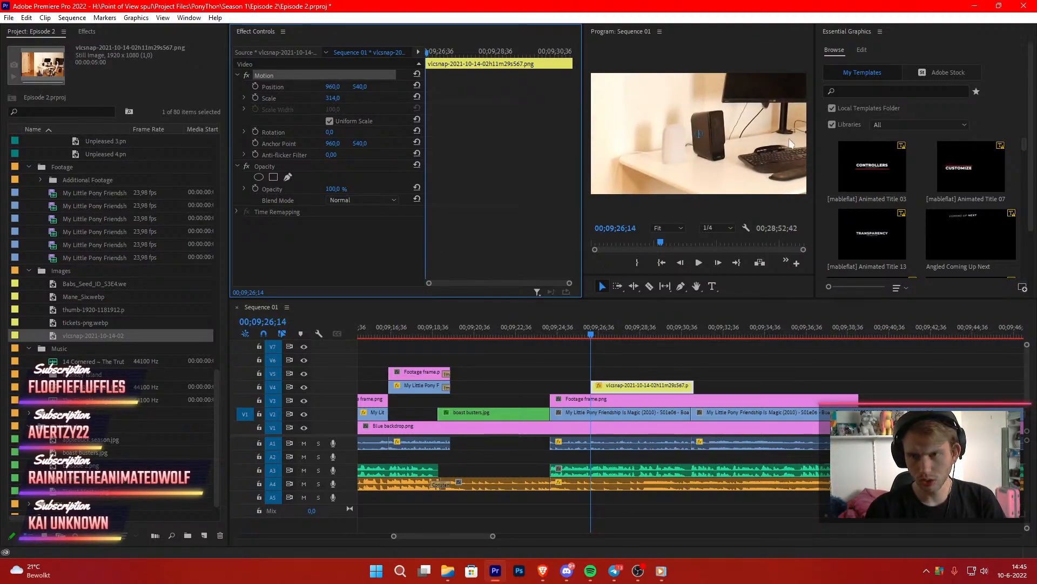
left_click_drag(789, 143, 709, 188)
left_click_drag(325, 98, 373, 98)
left_click_drag(757, 120, 750, 150)
In File Explorer, check the image dimensions in the detailed properties of the vlcsnap desk photo
left_click(448, 570)
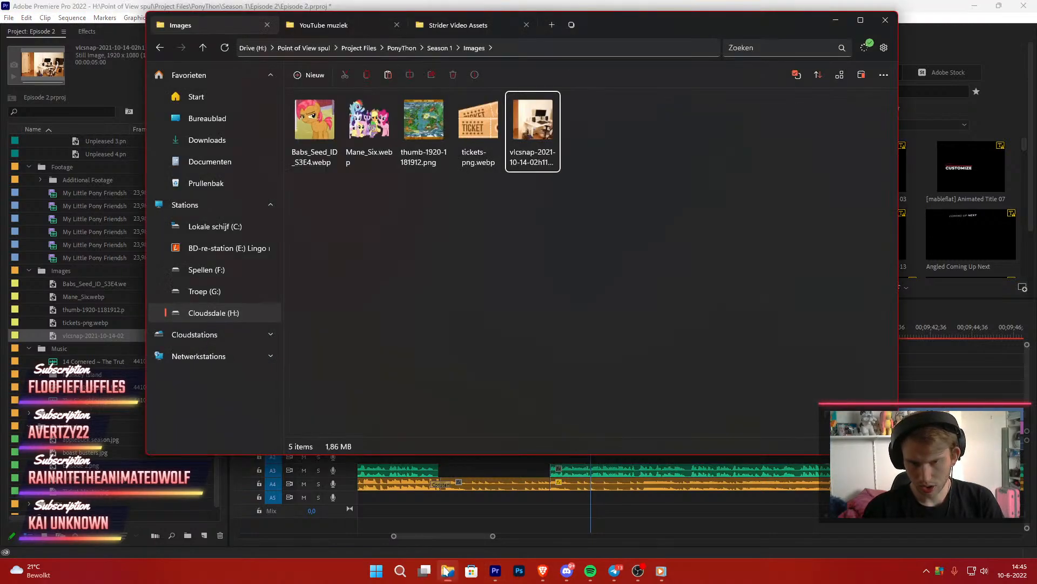
right_click(539, 147)
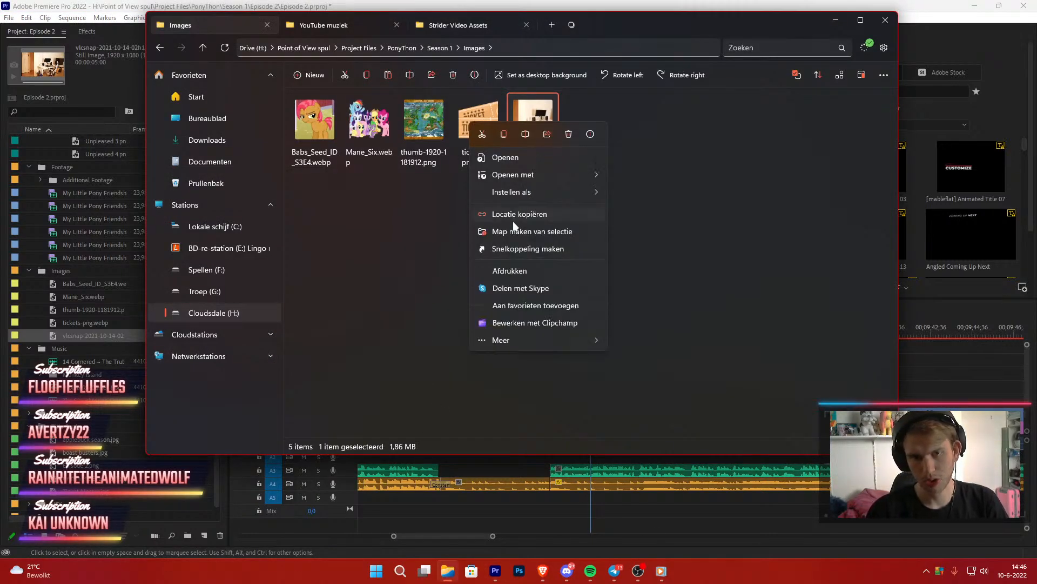
mouse_move(529, 338)
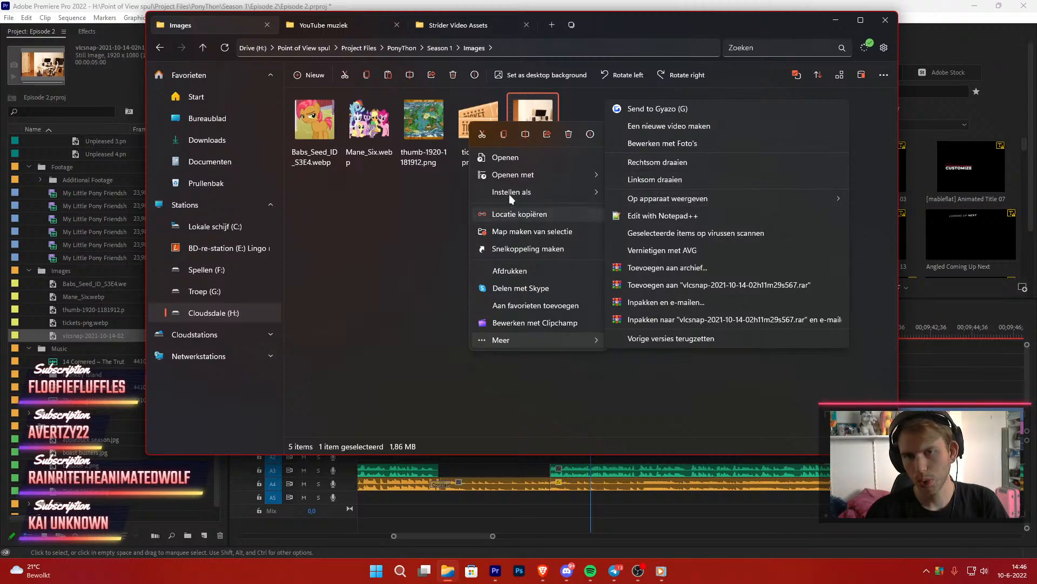
left_click(590, 133)
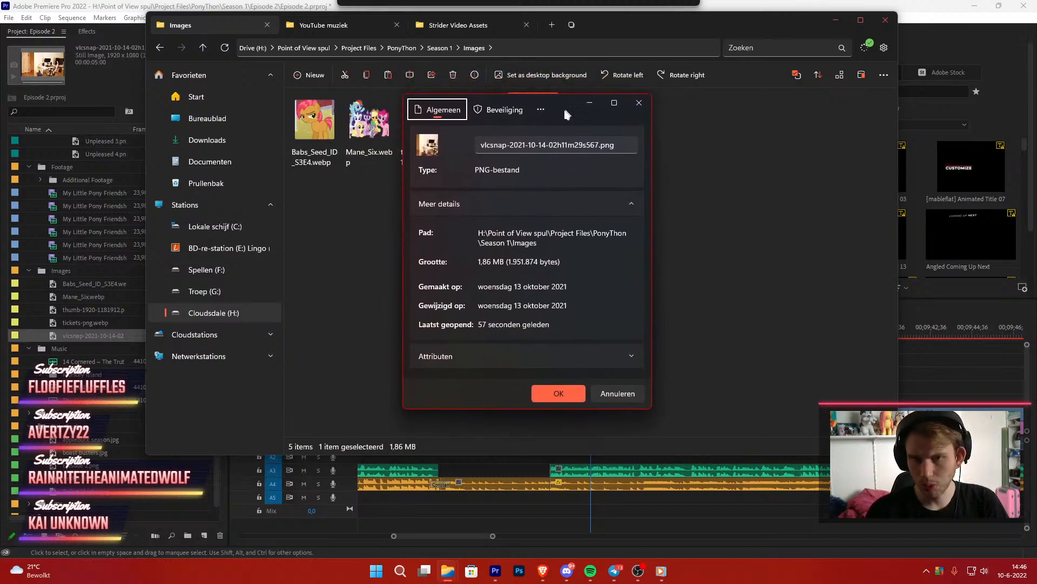
left_click_drag(566, 113, 540, 133)
left_click_drag(645, 394, 787, 395)
left_click(544, 117)
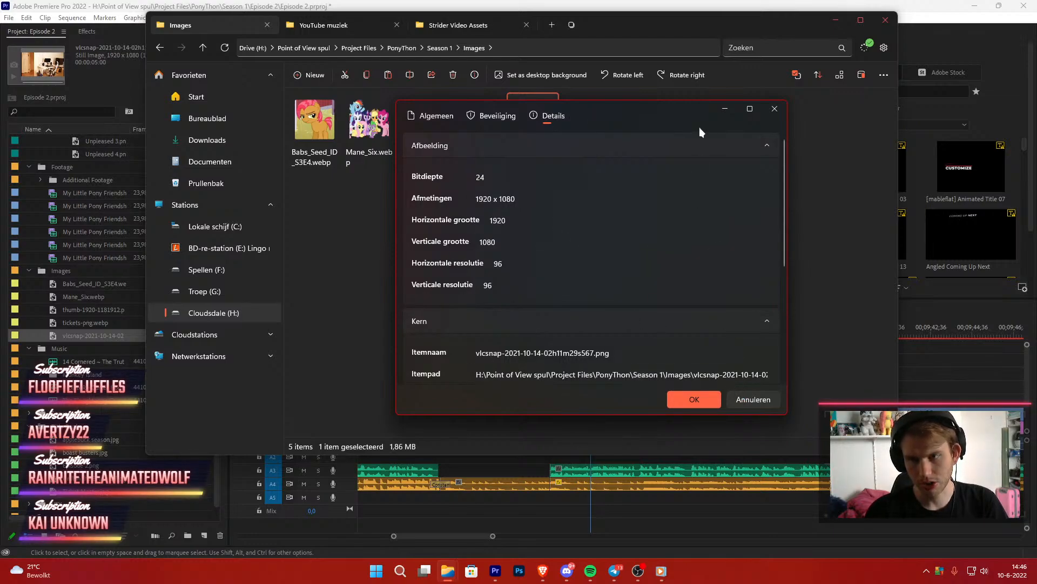
left_click(775, 109)
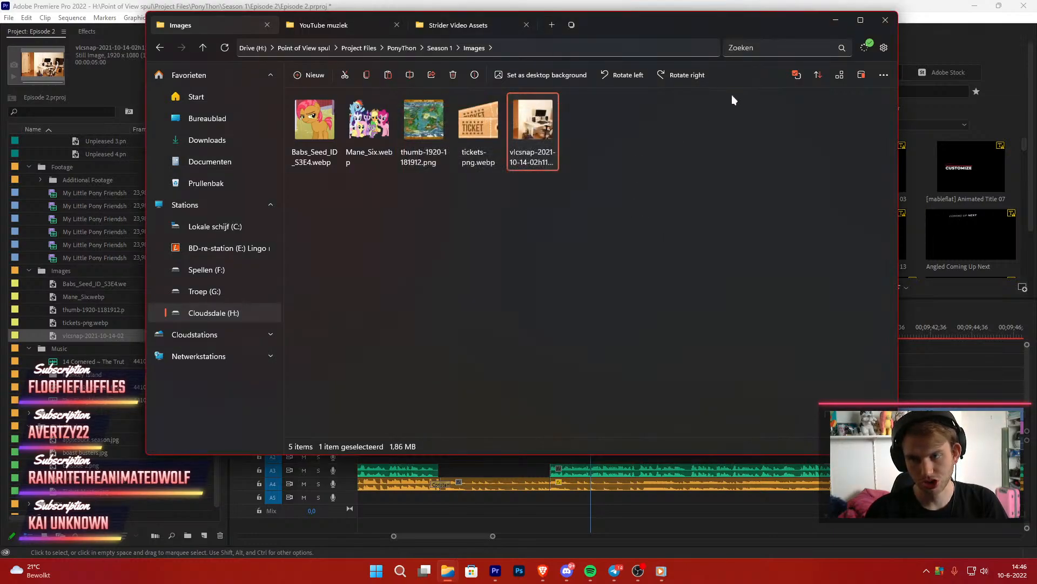
Return to Premiere Pro, shift the desk photo further left in the frame, and deselect the clip
left_click(834, 19)
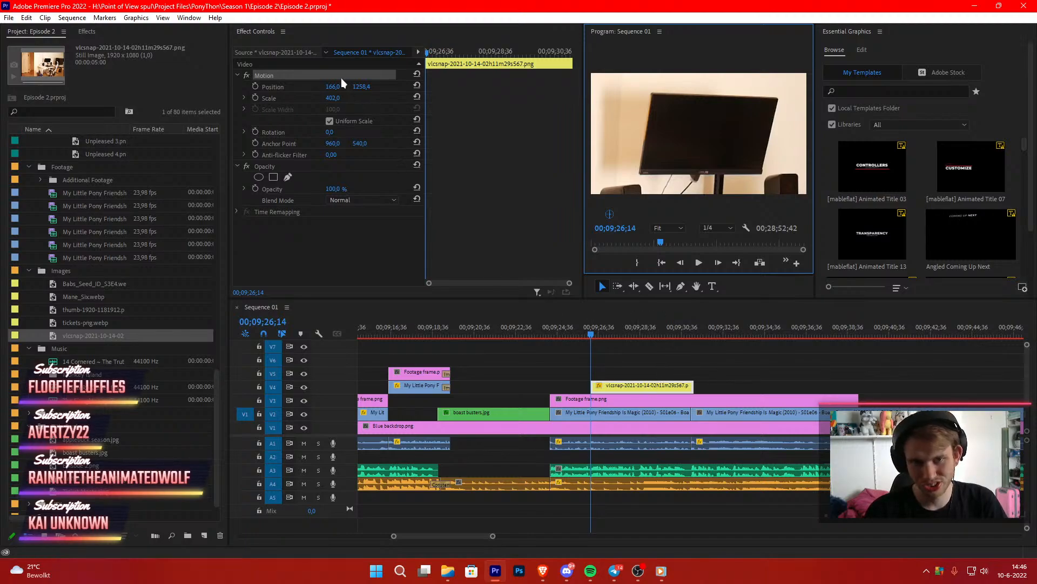
left_click_drag(332, 87, 214, 86)
left_click(626, 348)
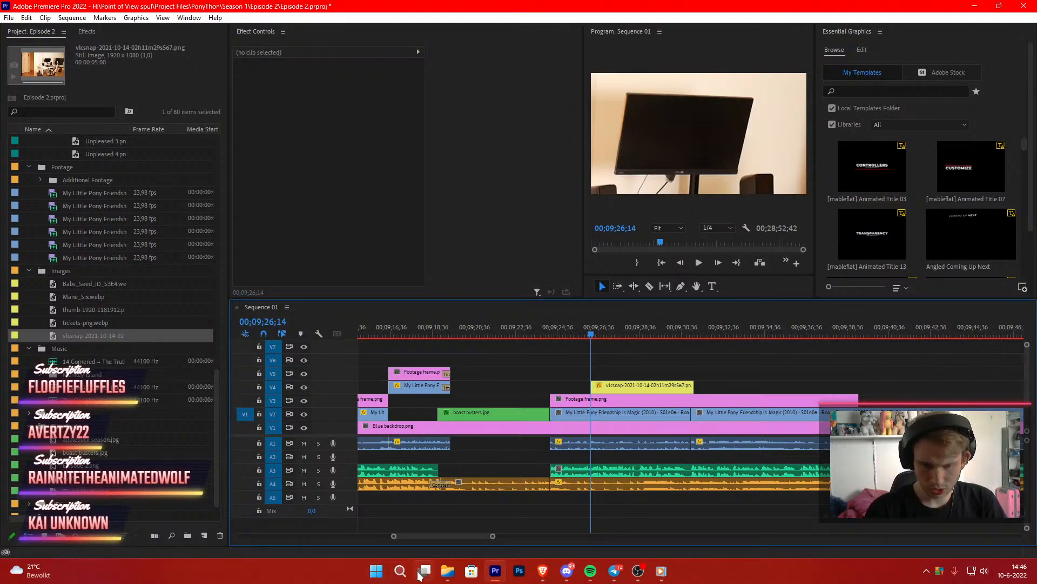
Launch Adobe Flash, open the recent file Phenoix Supprt Wolf Puppet.fla, and fit the stage in the window
mouse_move(402, 577)
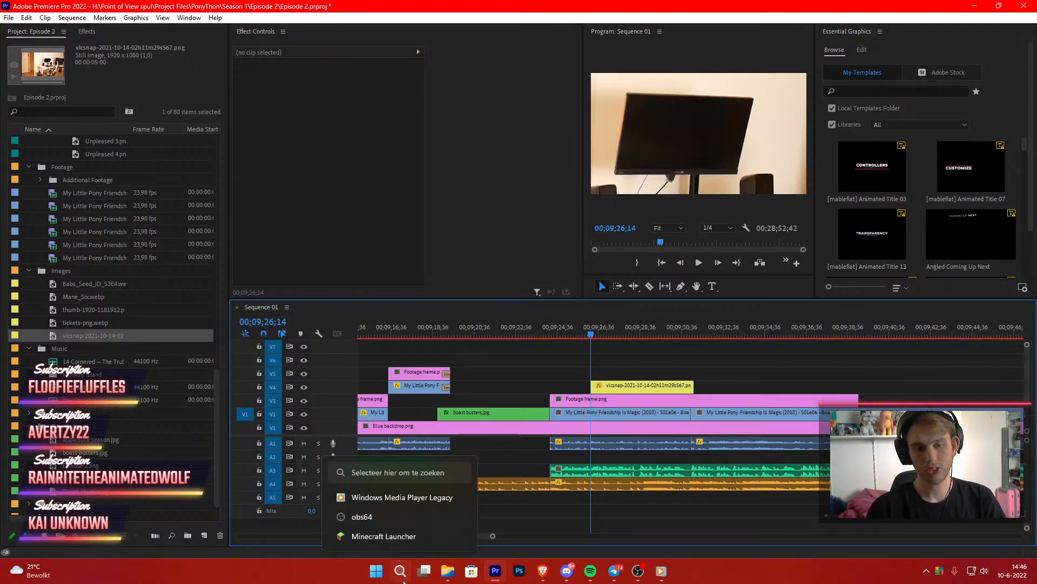
left_click(377, 578)
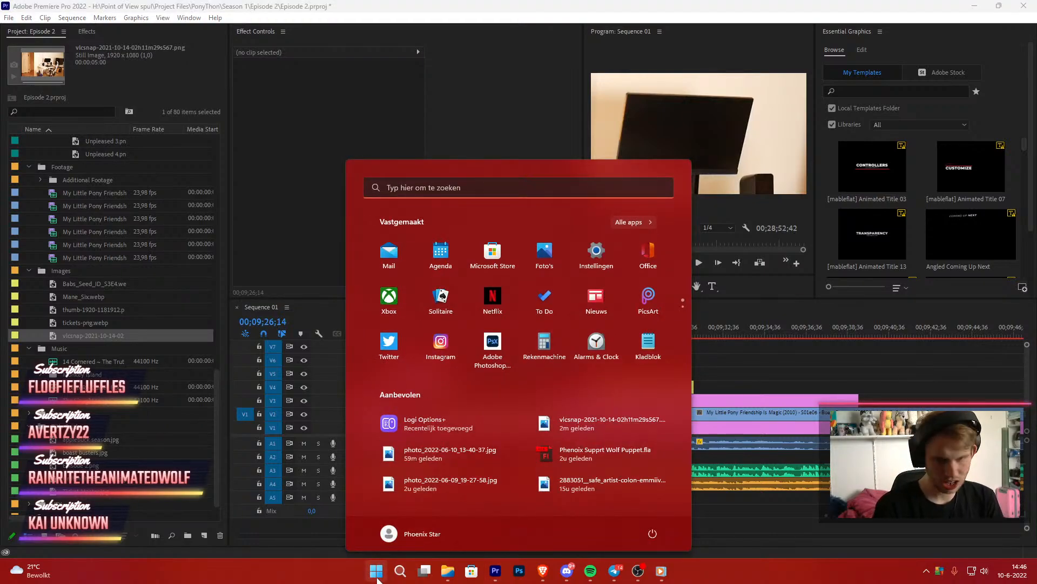
type("flash")
key("Return")
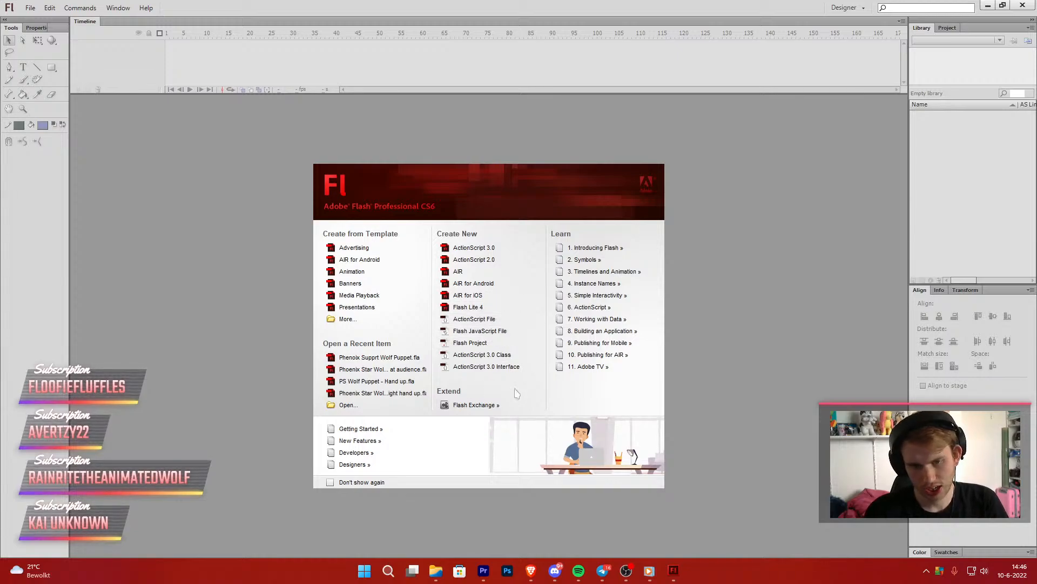
left_click(373, 357)
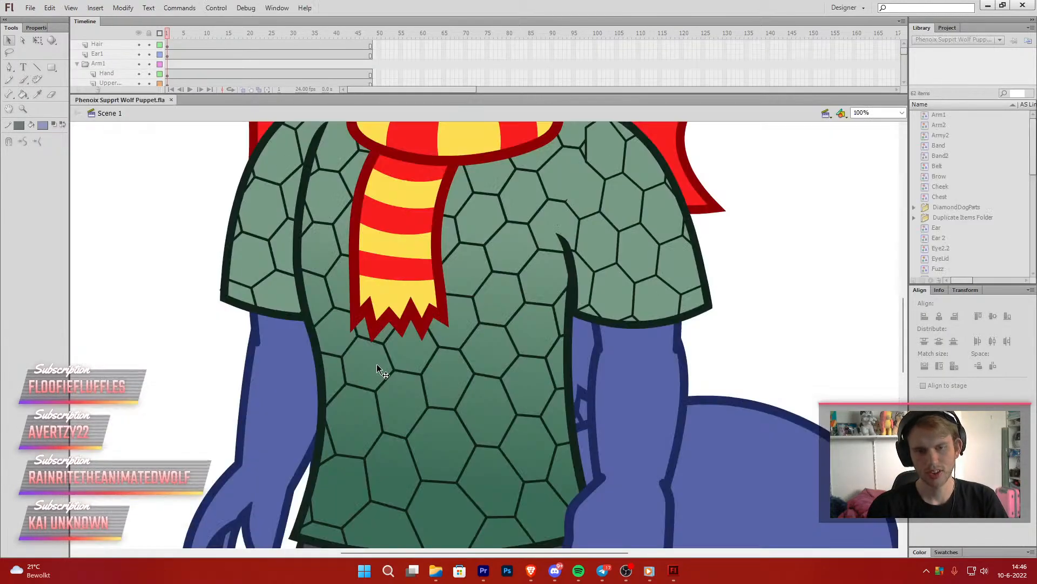
left_click(902, 112)
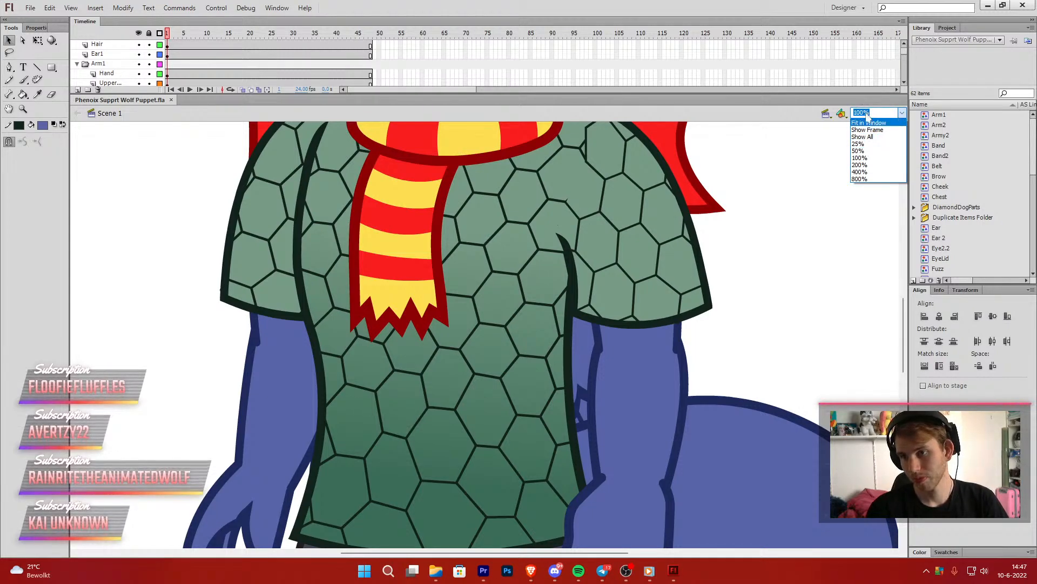
left_click(868, 123)
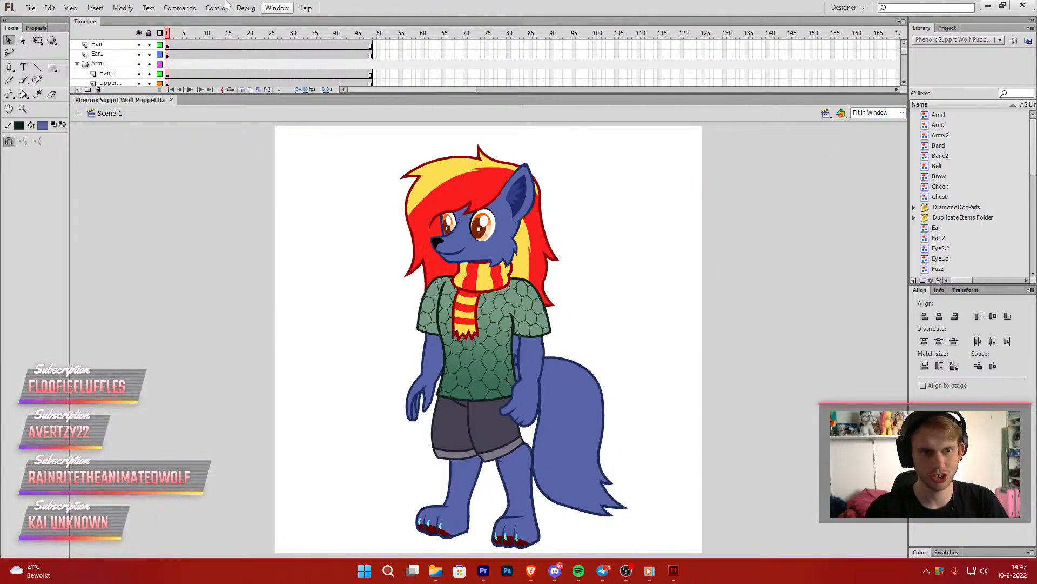
Make a keyframe of the closed fist at frame 3 of the far arm's Hand layer and move it to frame 1
left_click_drag(167, 33, 177, 38)
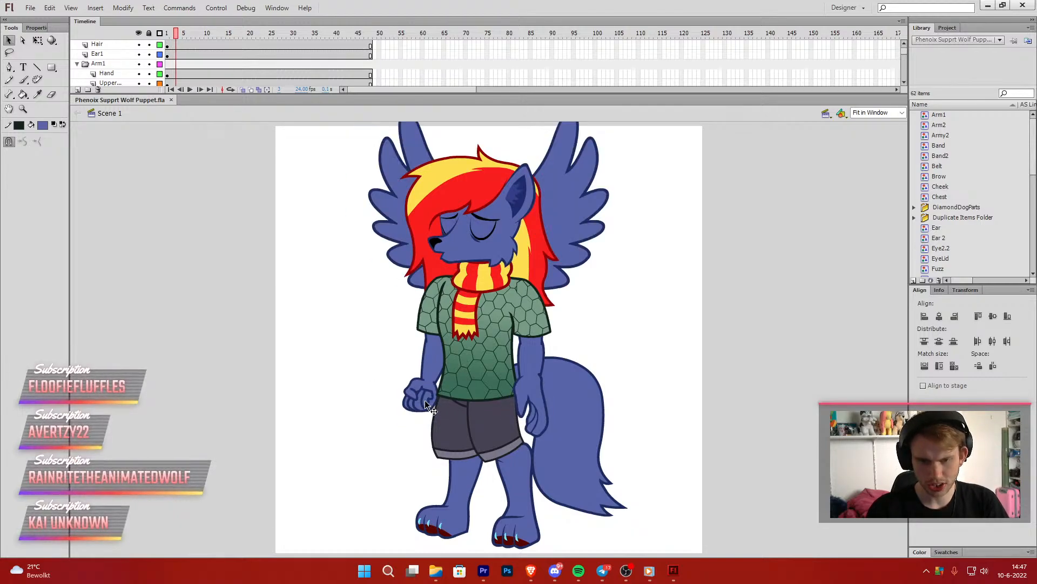
left_click(426, 402)
left_click(177, 47)
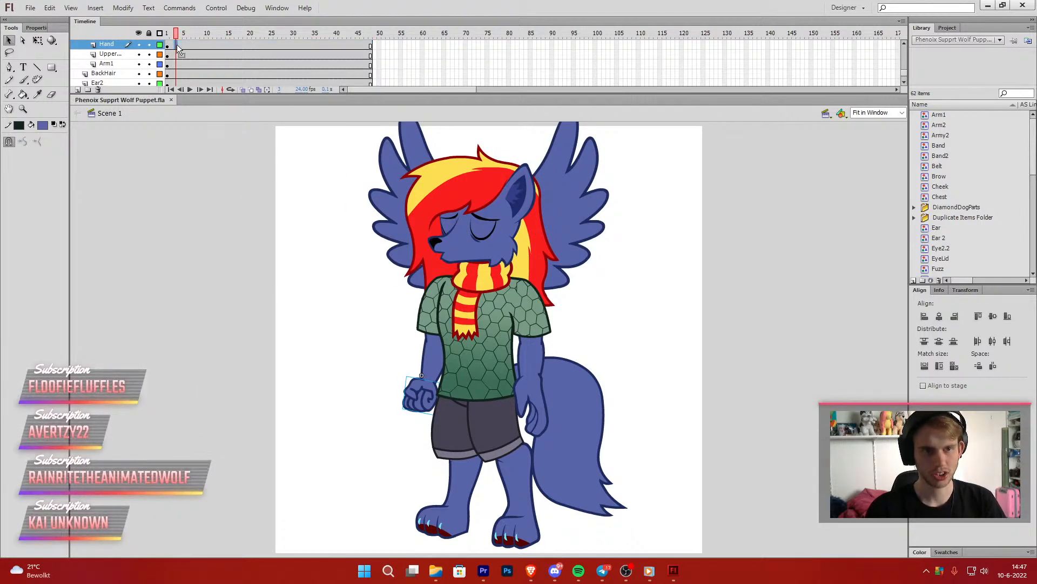
left_click_drag(177, 48, 170, 47)
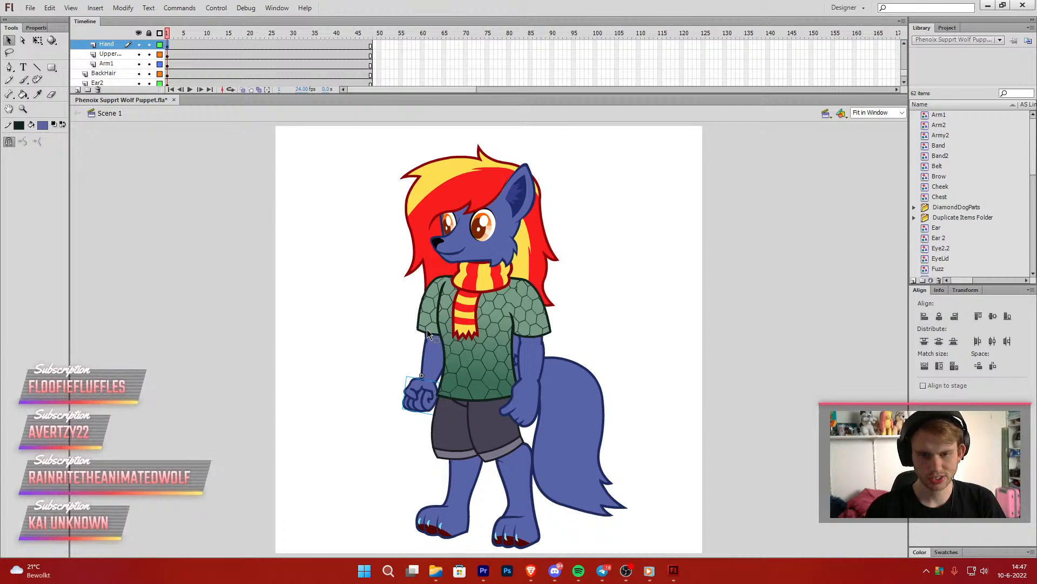
Rotate the far arm's hand, forearm and sleeve together about the shoulder until outstretched, and reposition the arm to join the torso
left_click(426, 358)
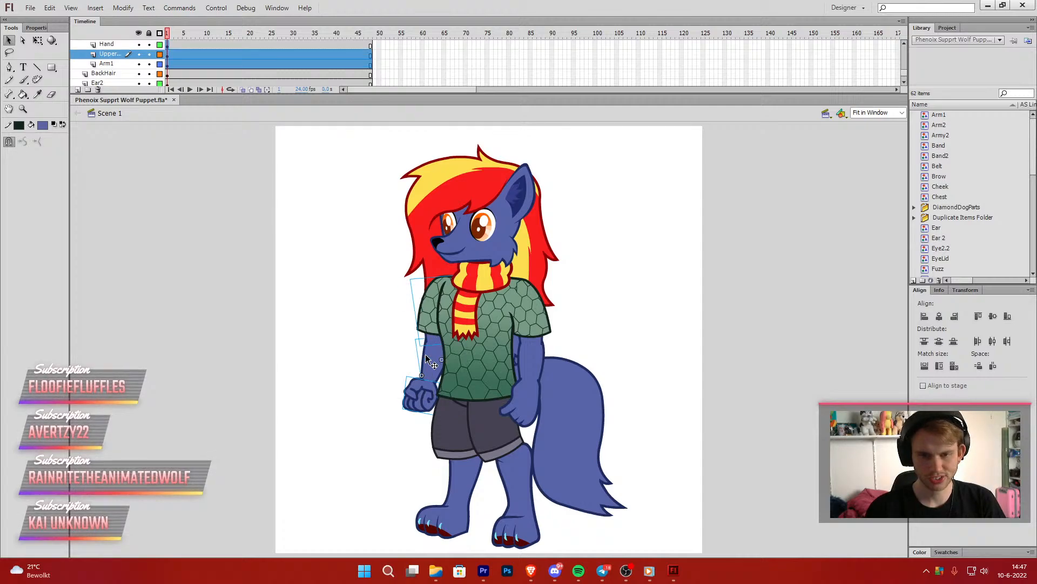
left_click(37, 40)
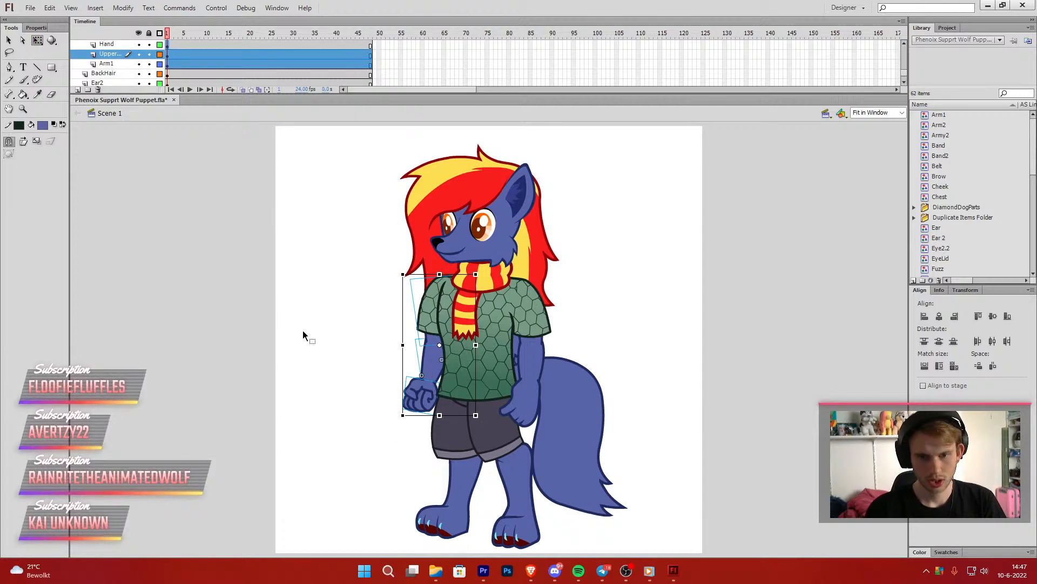
left_click(440, 292)
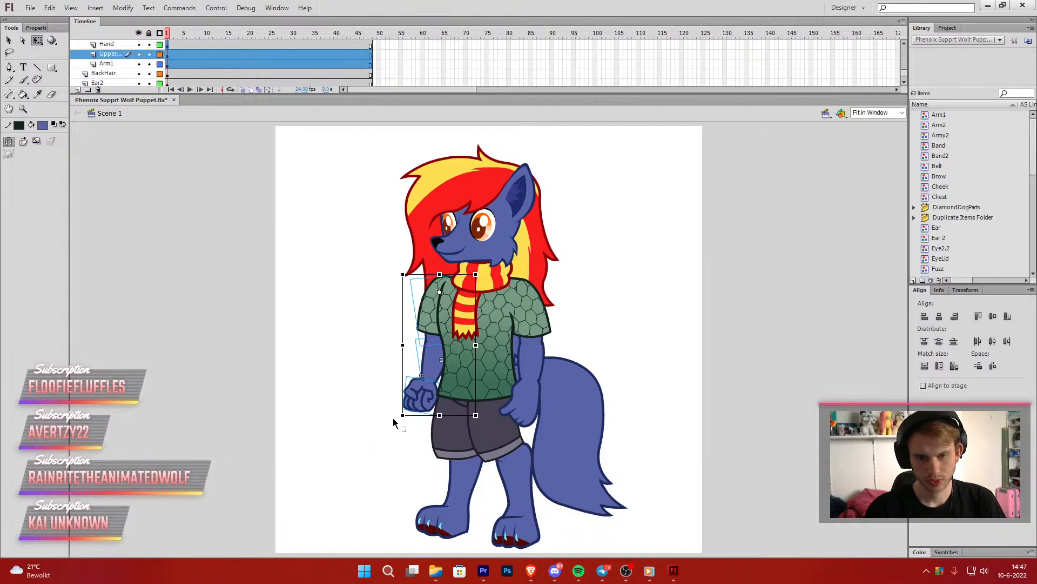
left_click_drag(403, 418, 259, 291)
left_click_drag(417, 320, 428, 312)
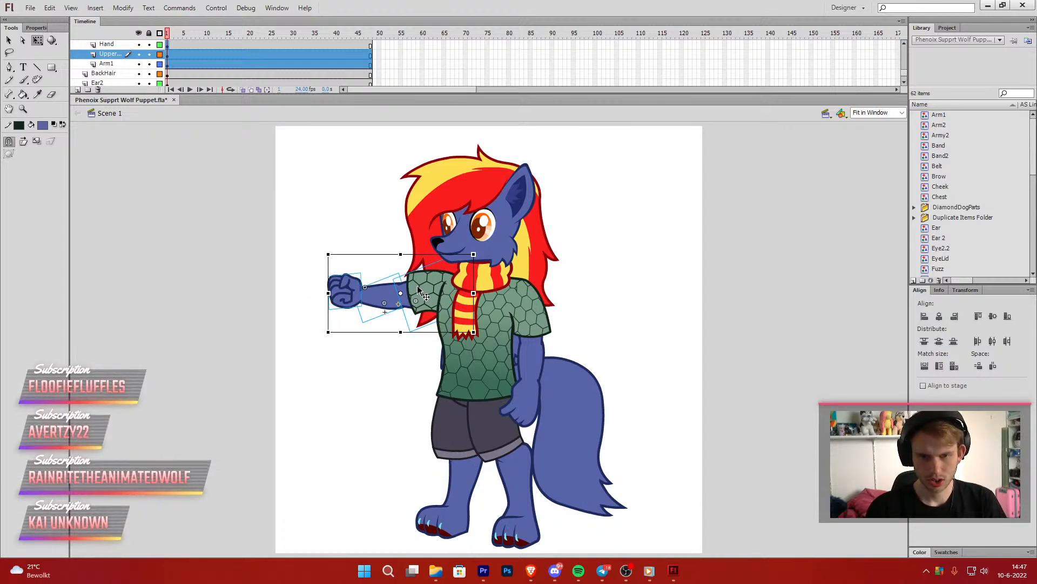
left_click_drag(420, 287, 415, 290)
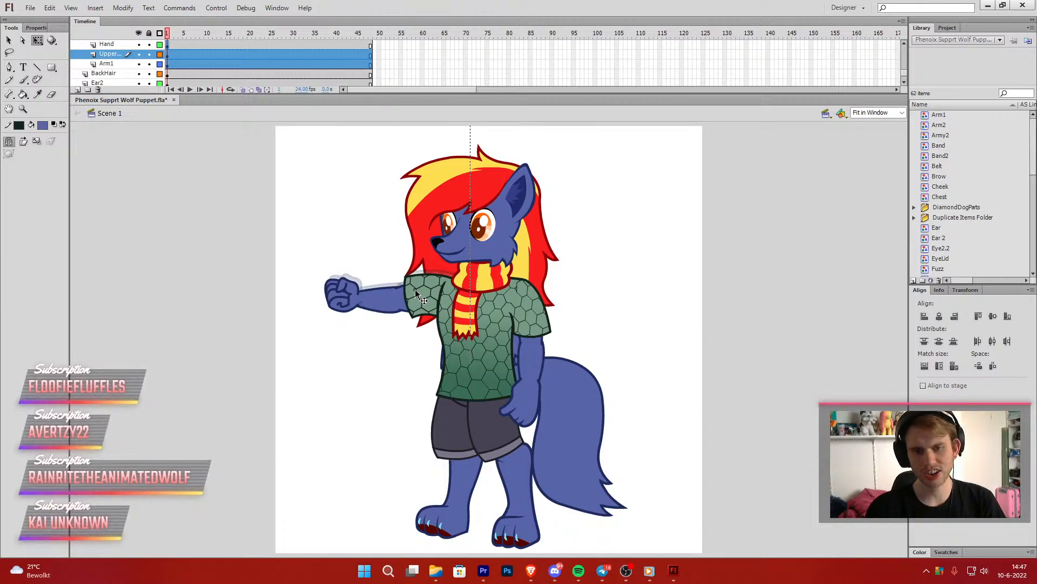
left_click(595, 304)
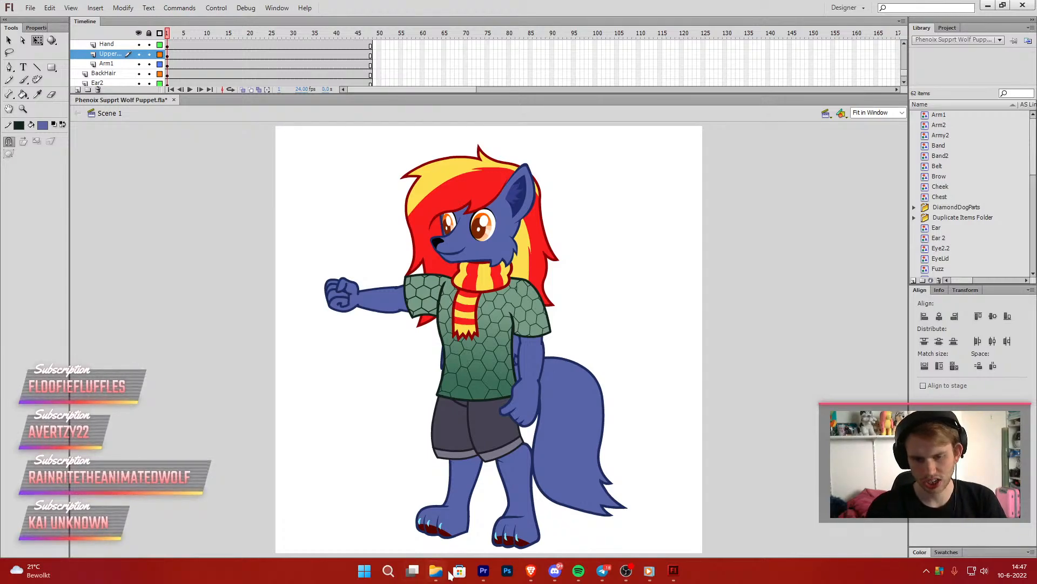
Switch to Premiere Pro and review the puppet's existing appearance at the start of the sequence, 00;00;00;00
key("alt+Tab")
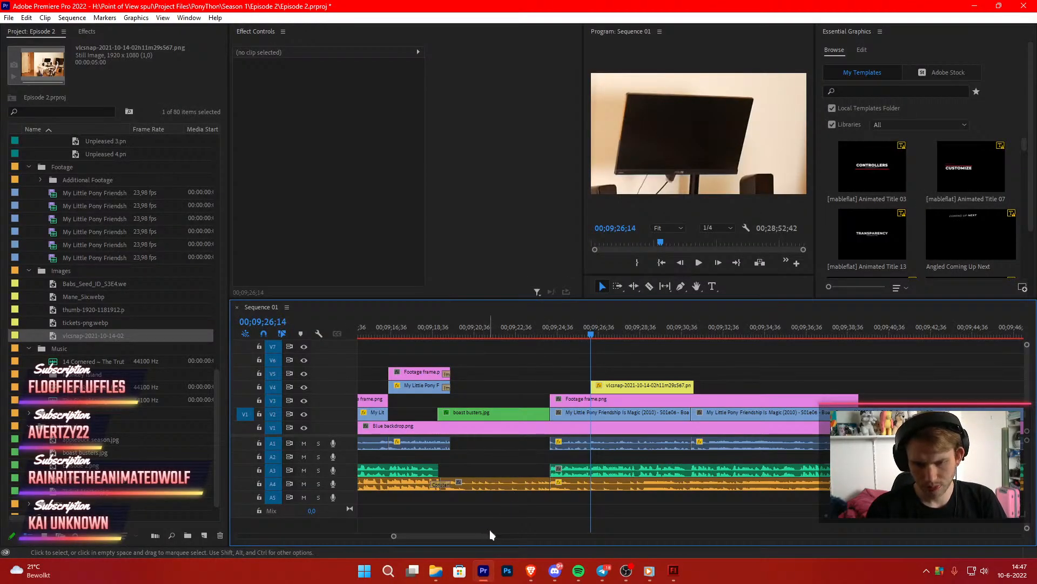
left_click_drag(491, 536, 797, 537)
left_click(660, 262)
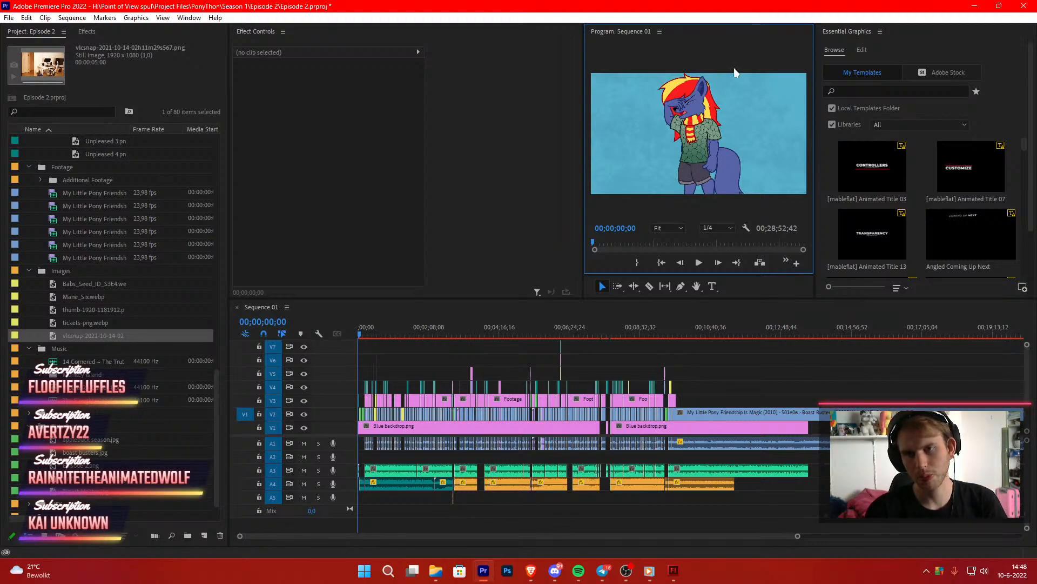
Return to Adobe Flash and move a keyframe of the near eye's angry brow from frame 6 to frame 1
left_click(673, 570)
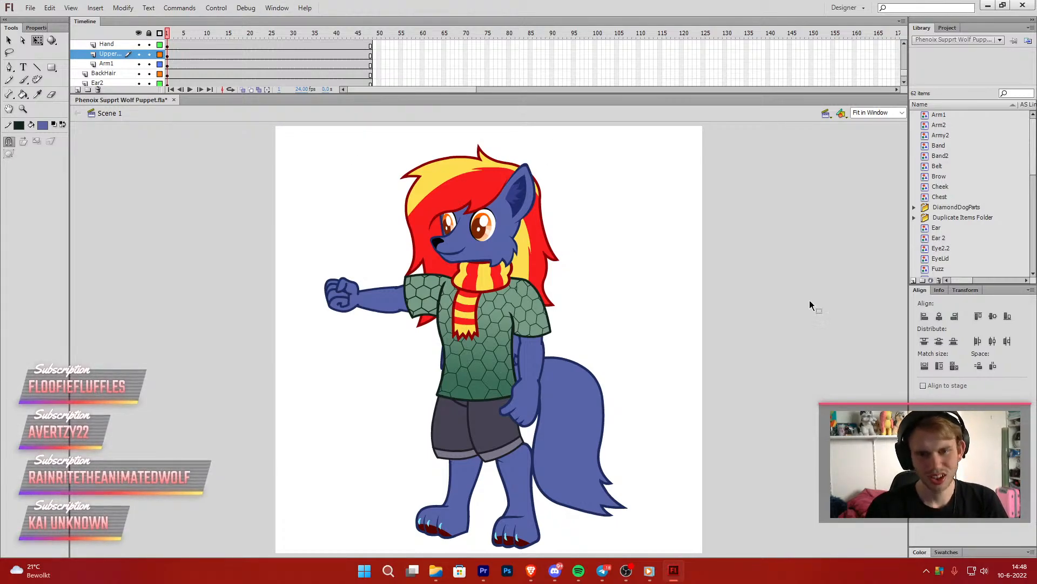
left_click_drag(169, 33, 189, 34)
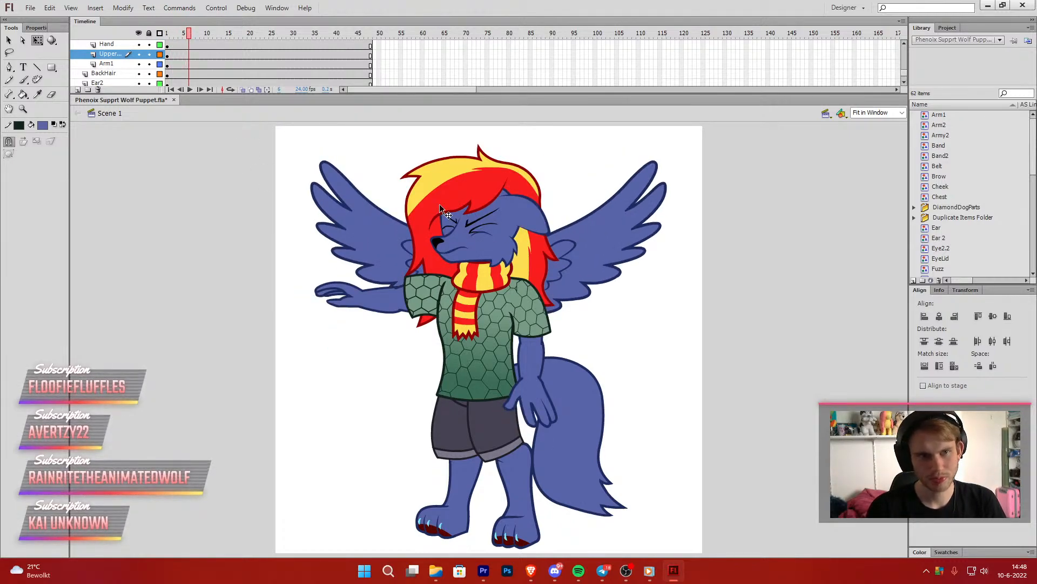
left_click(486, 217)
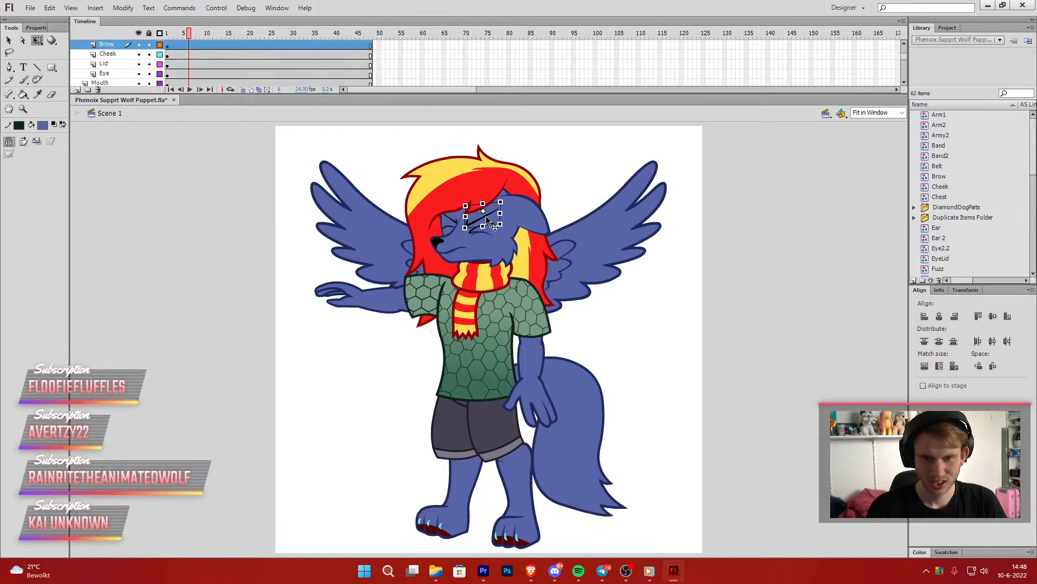
left_click(190, 45)
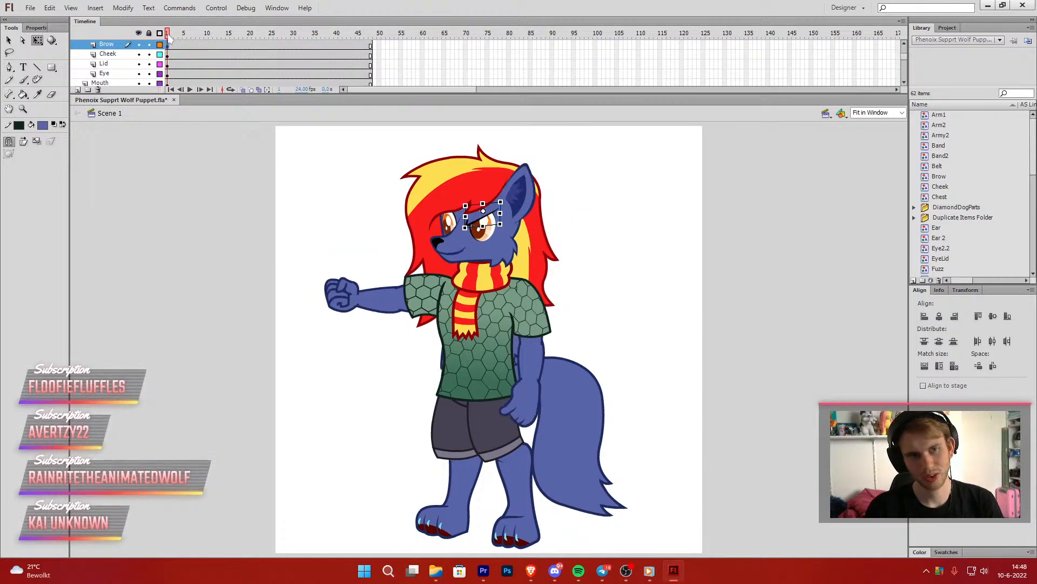
Make a keyframe of the far eye's angry brow at frame 6 and move it to frame 1 of its layer
left_click_drag(167, 36, 189, 47)
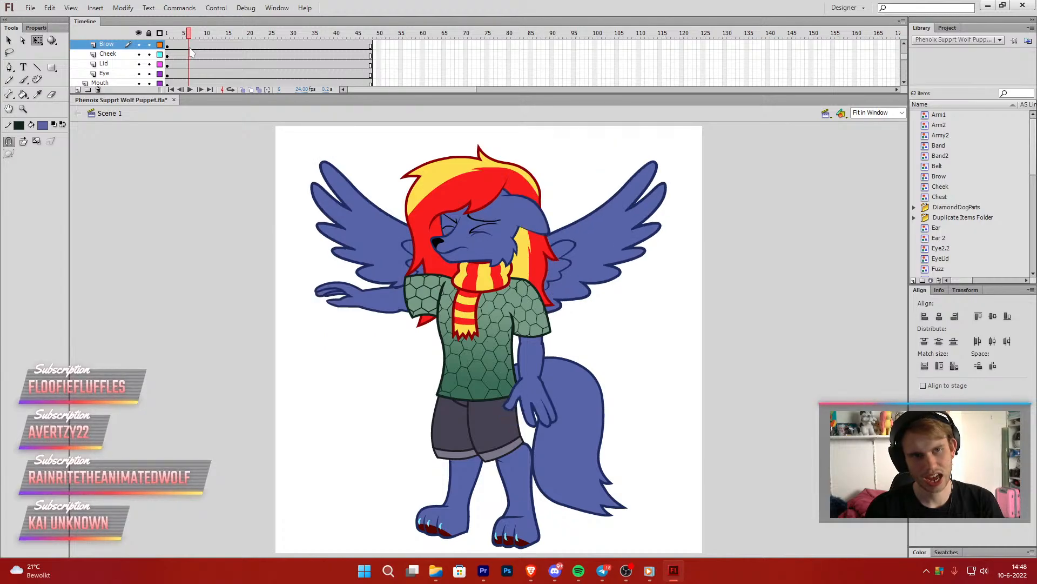
left_click(454, 220)
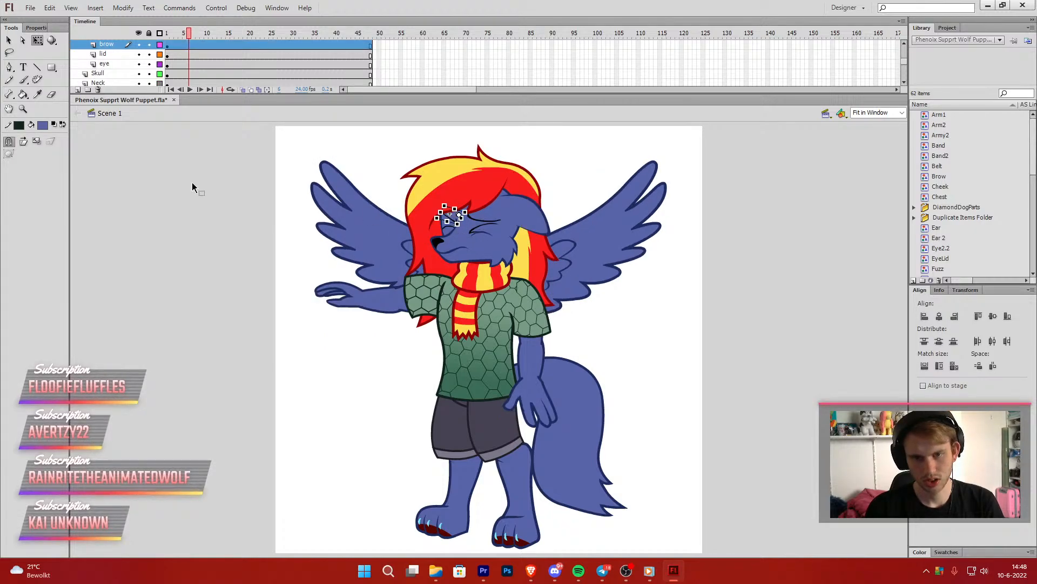
left_click(189, 44)
key("F6")
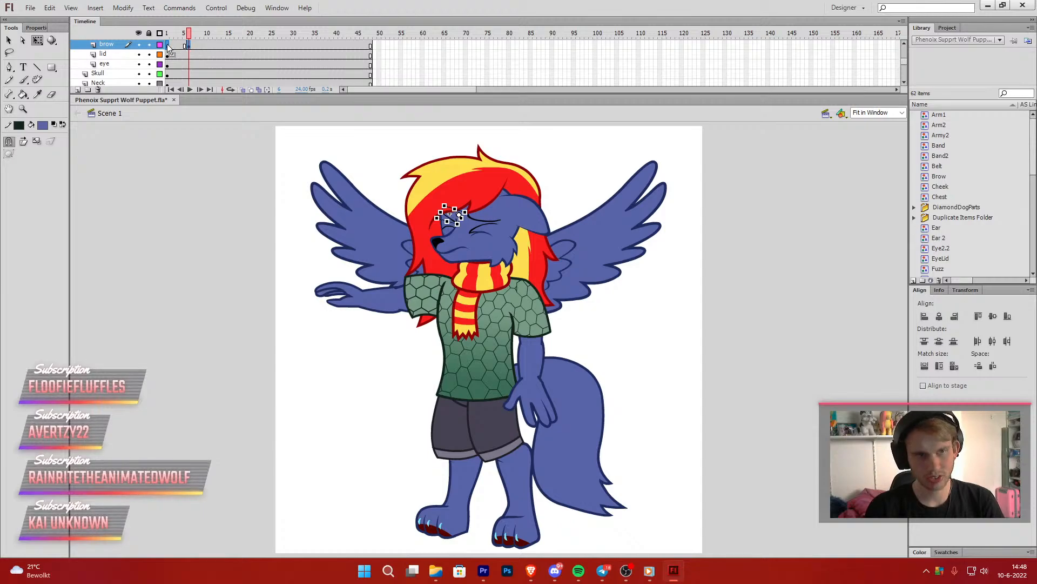
left_click(168, 44)
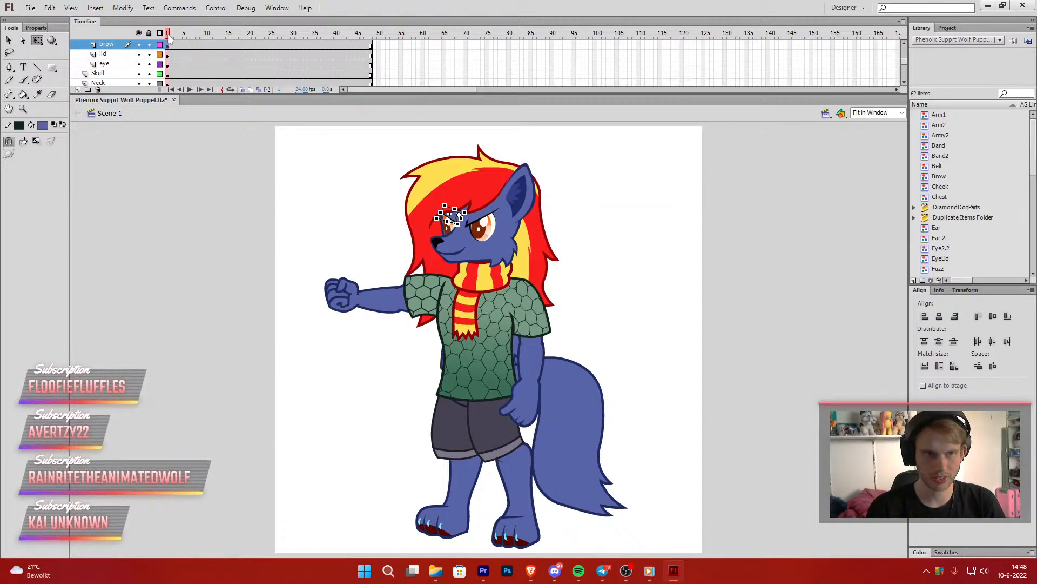
Make a keyframe of the puppet's snarling mouth at frame 10 and move it to frame 1 of the Mouth layer
left_click_drag(169, 38, 207, 65)
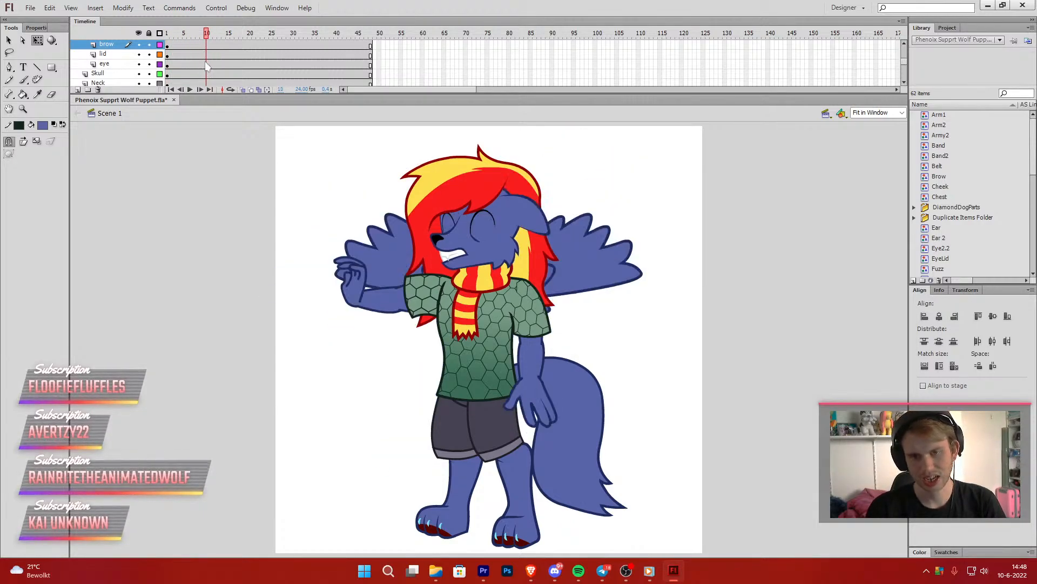
left_click(455, 264)
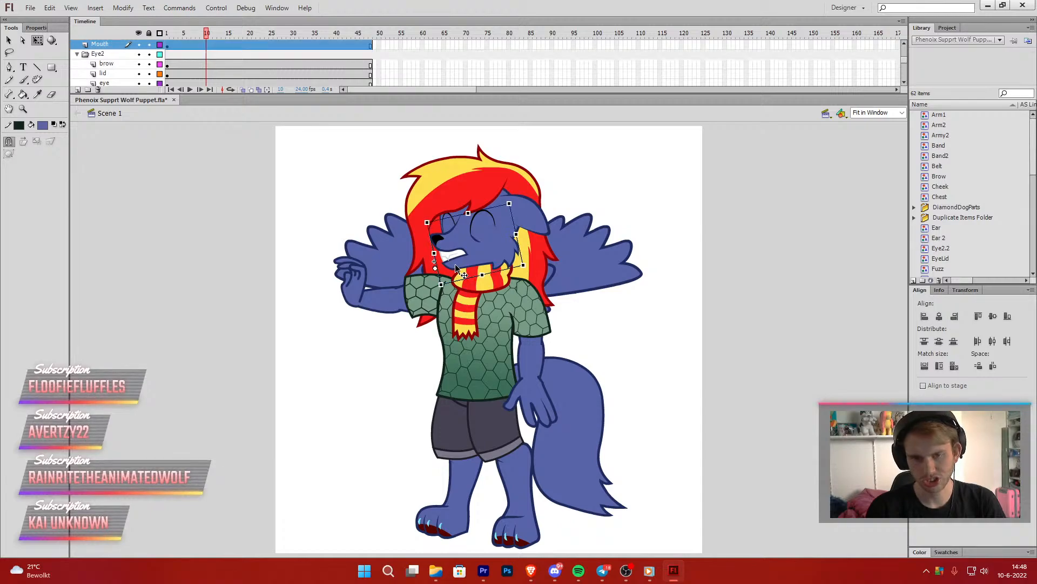
left_click(205, 45)
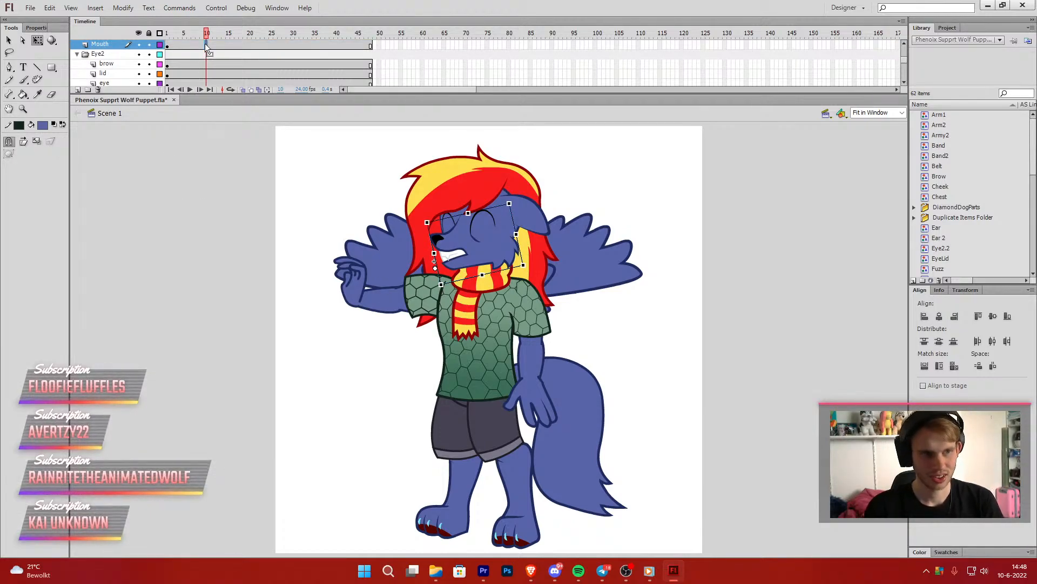
left_click(167, 45)
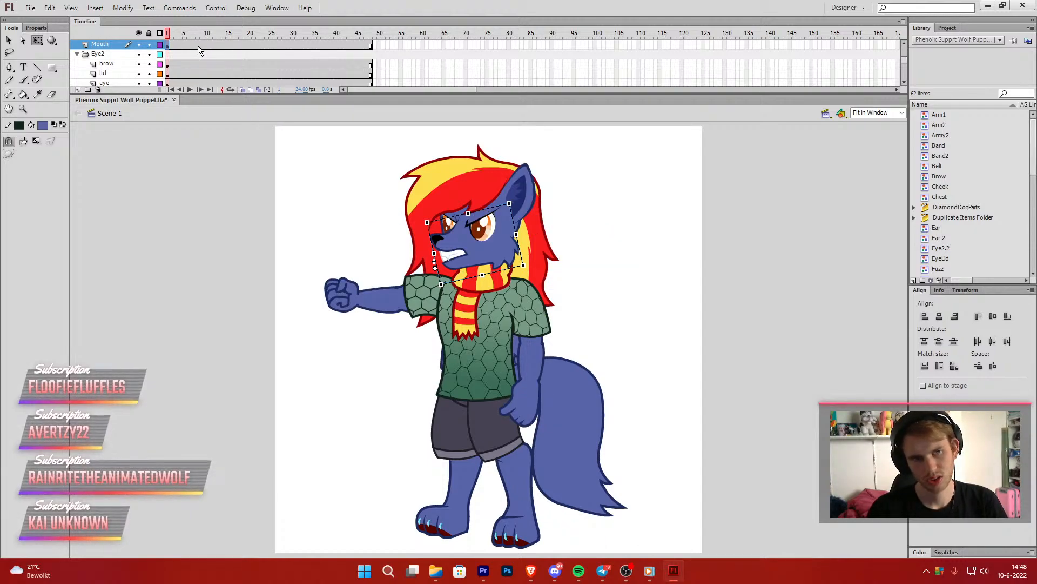
Make a keyframe of the near eye's cheek at frame 5 and move it to frame 1 of the Cheek layer
left_click_drag(169, 33, 185, 38)
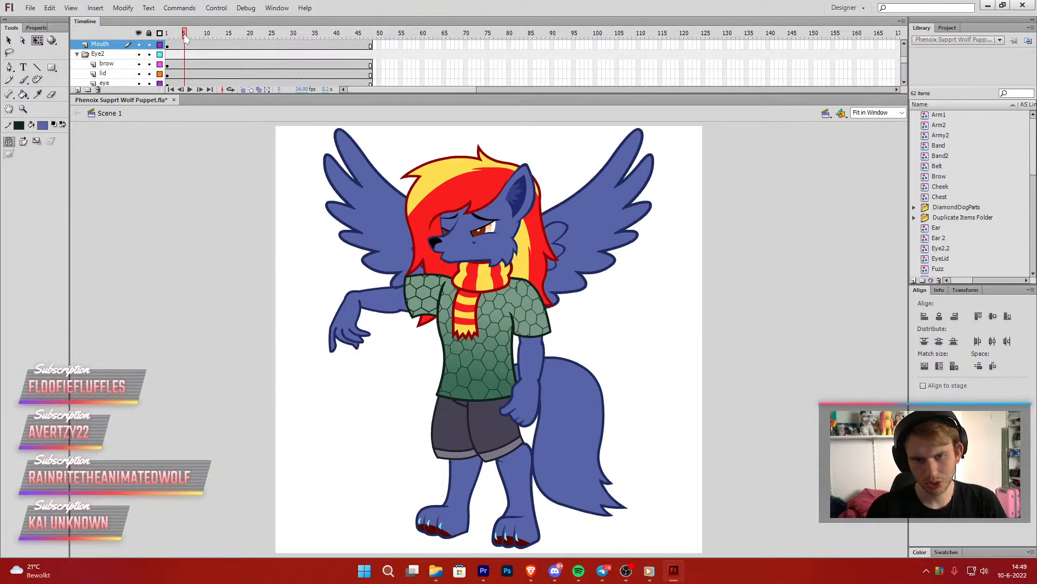
left_click(482, 239)
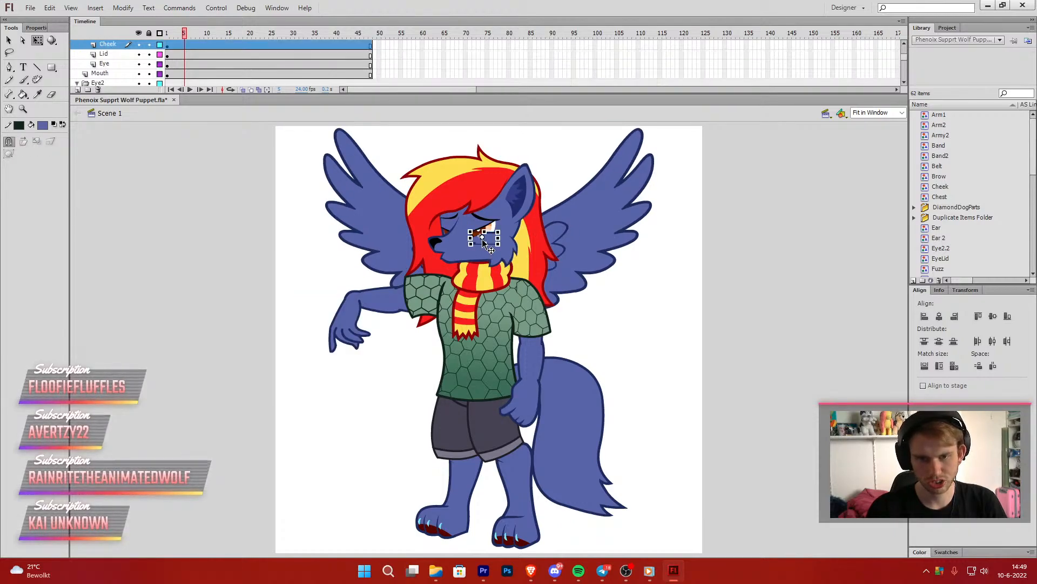
left_click(184, 47)
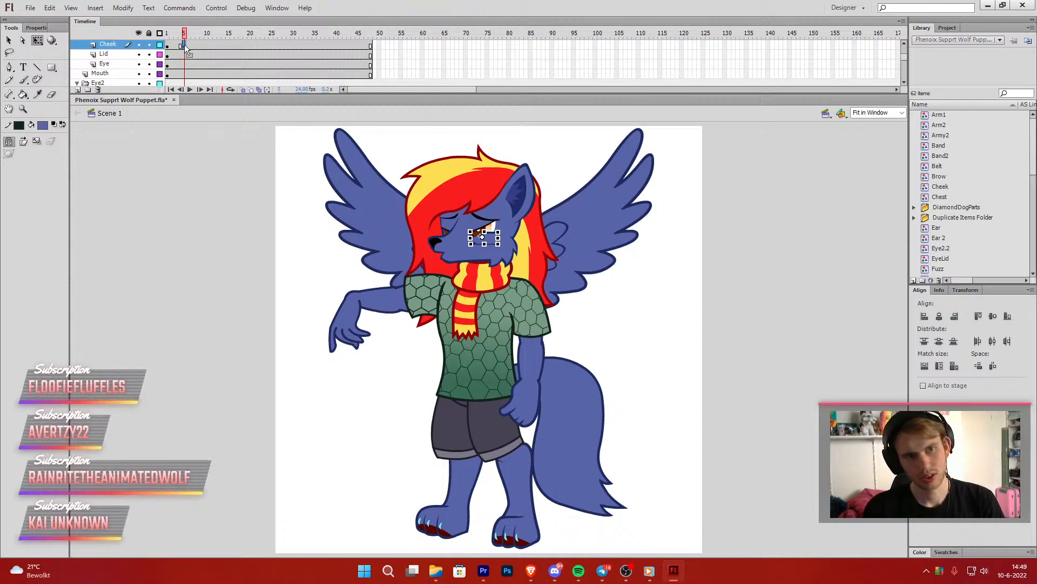
left_click(167, 45)
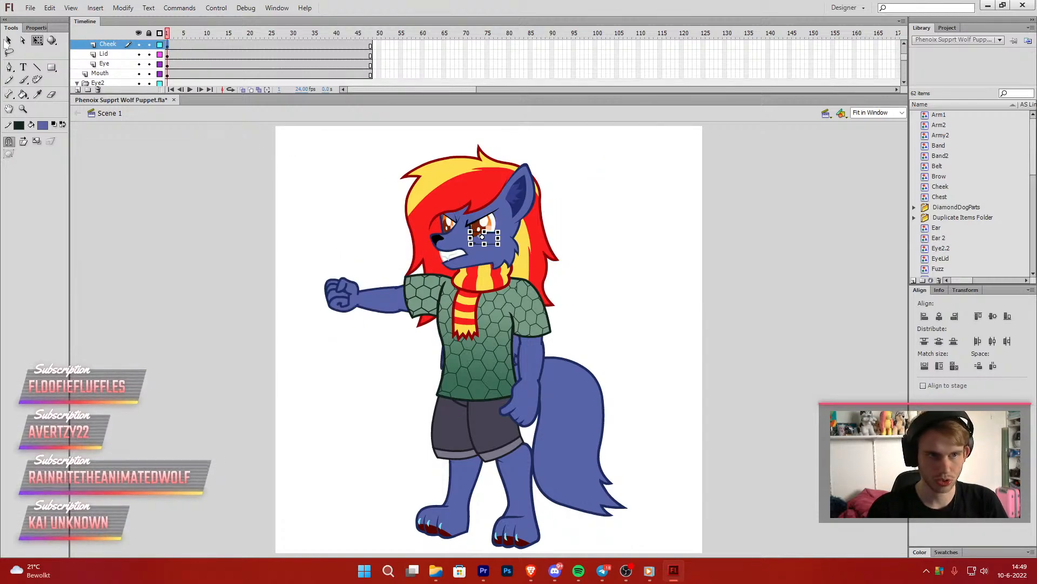
Deselect the cheek and export the angry pose as the PNG image Angry 12 in the Angry folder, using the minimum image area
left_click(8, 41)
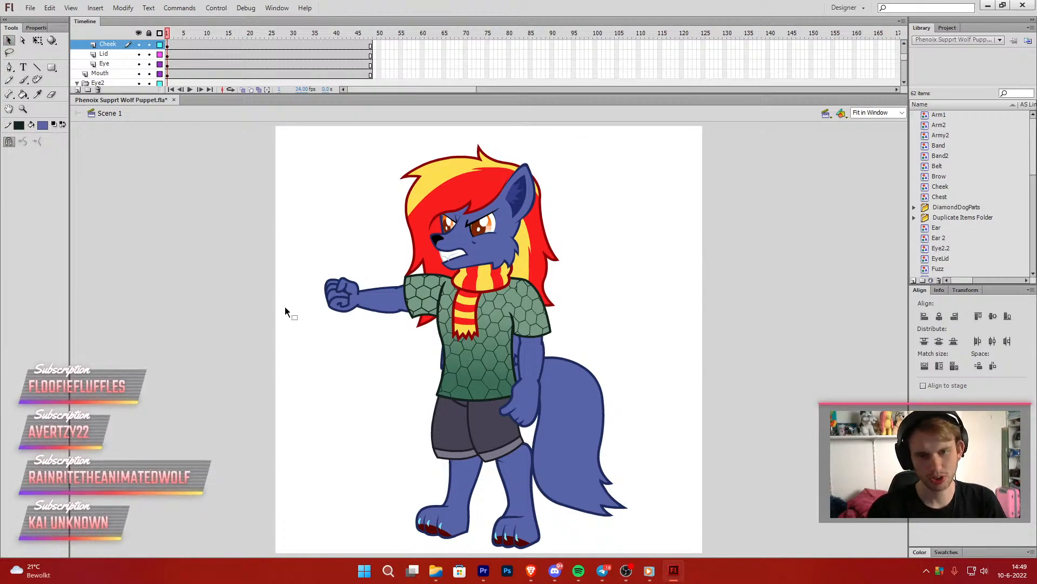
left_click(30, 8)
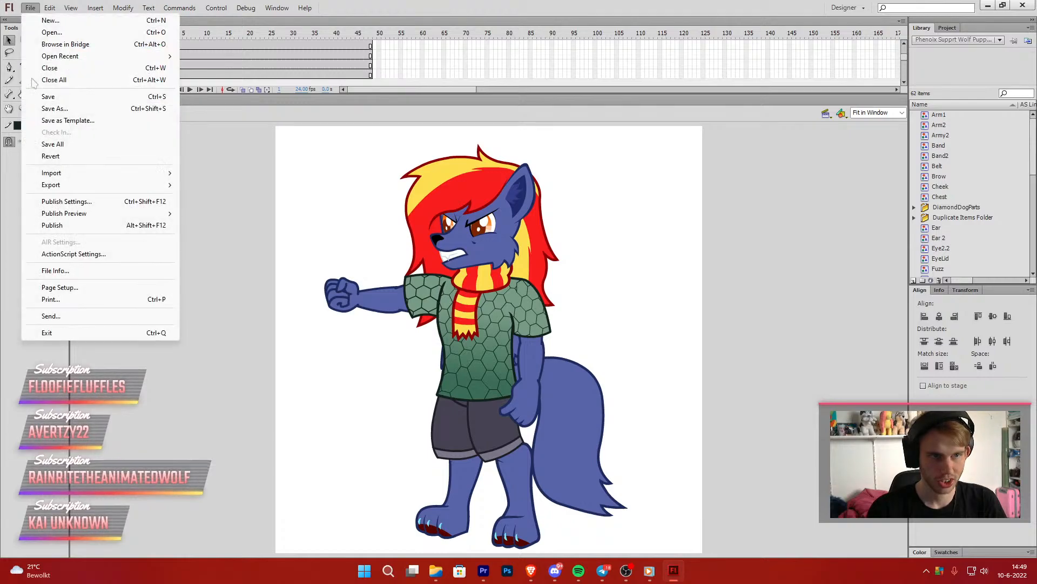
mouse_move(96, 189)
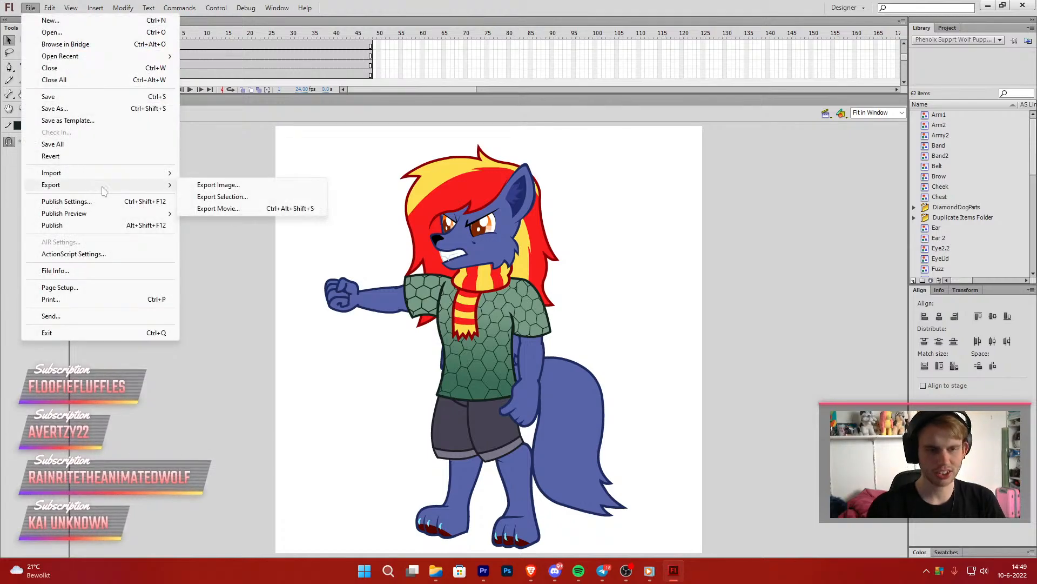
left_click(239, 186)
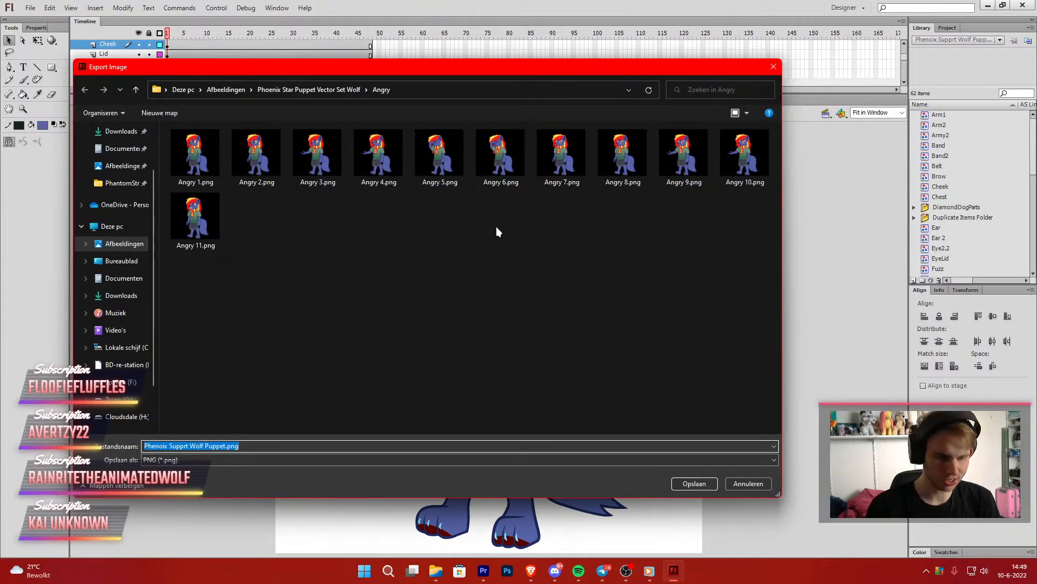
type("Angry")
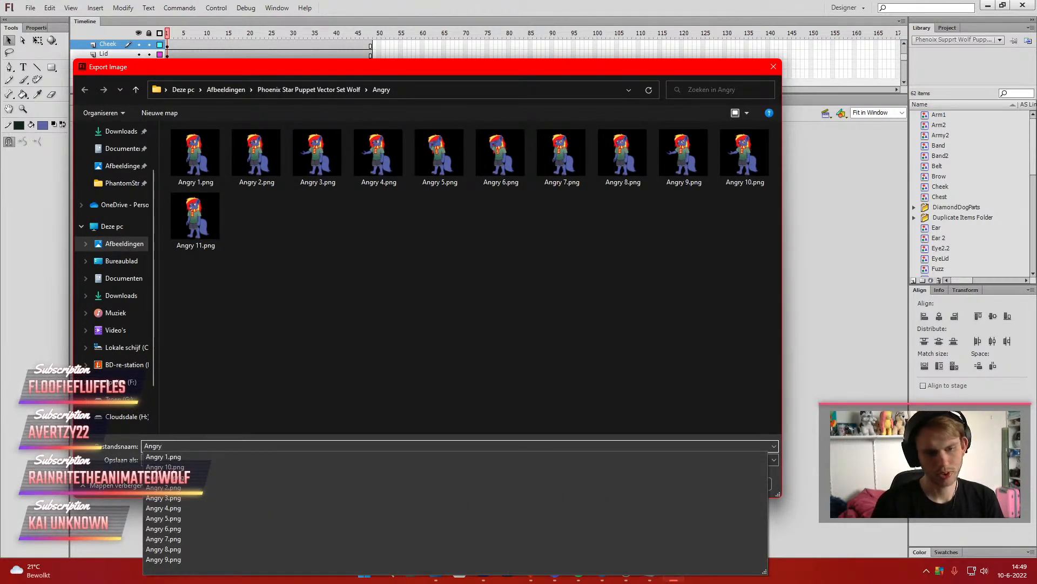
type(" 12")
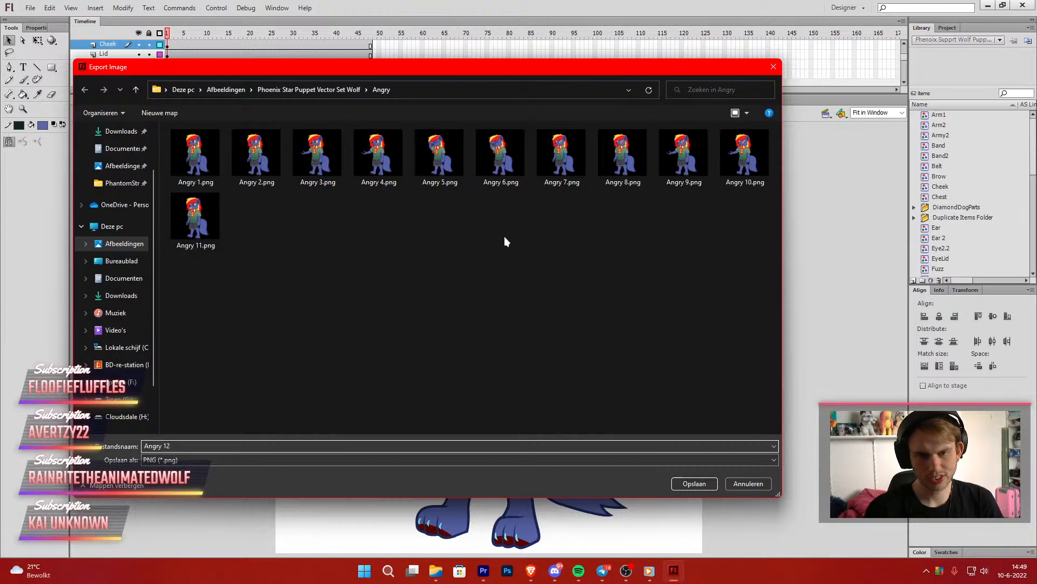
left_click(705, 483)
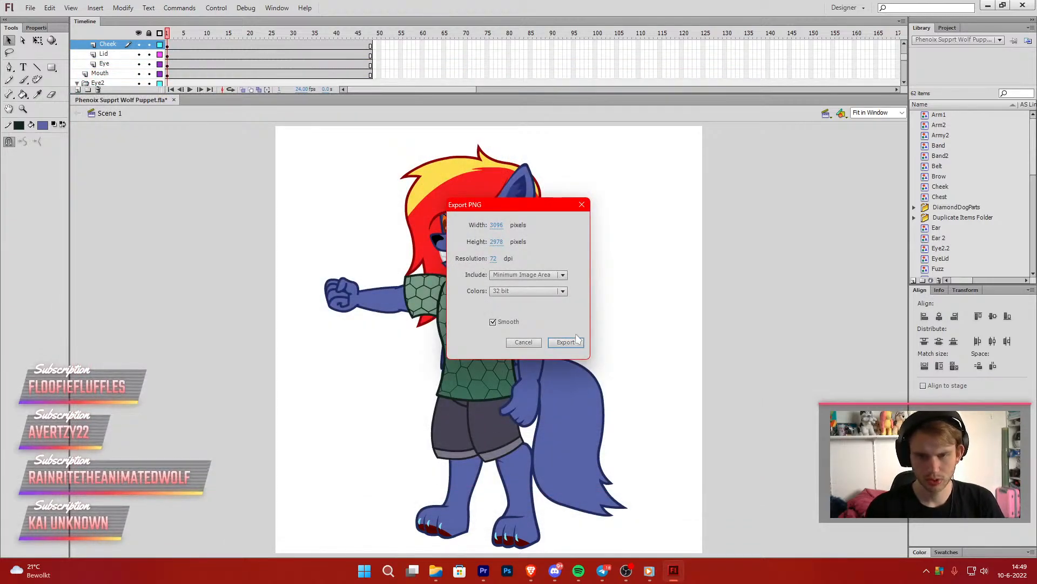
left_click(577, 340)
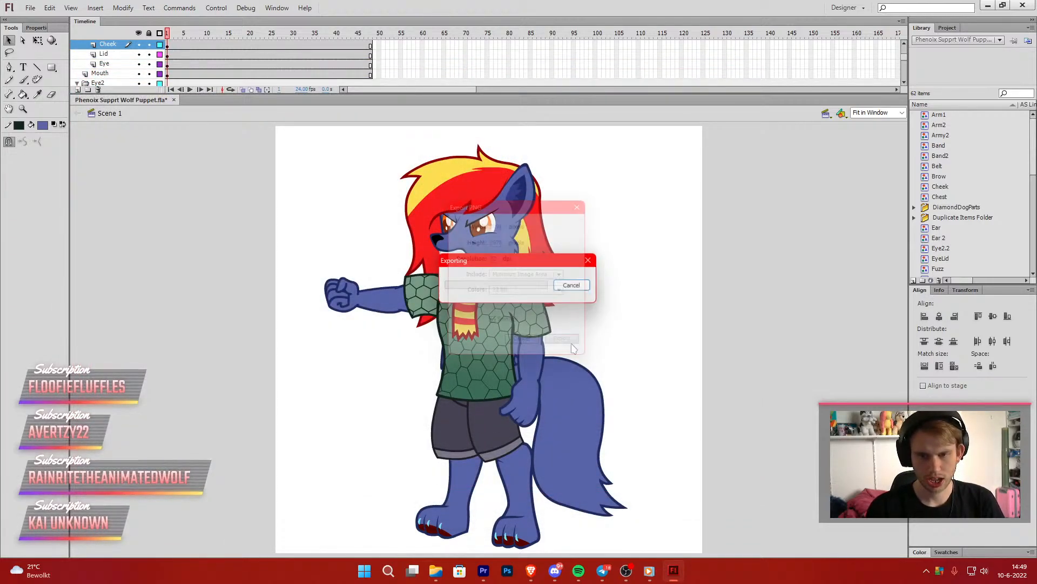
Switch to Premiere Pro and place the playhead at 00;09;28;33 on the desk photo clip in the Boast Busters section
left_click(484, 570)
left_click(673, 570)
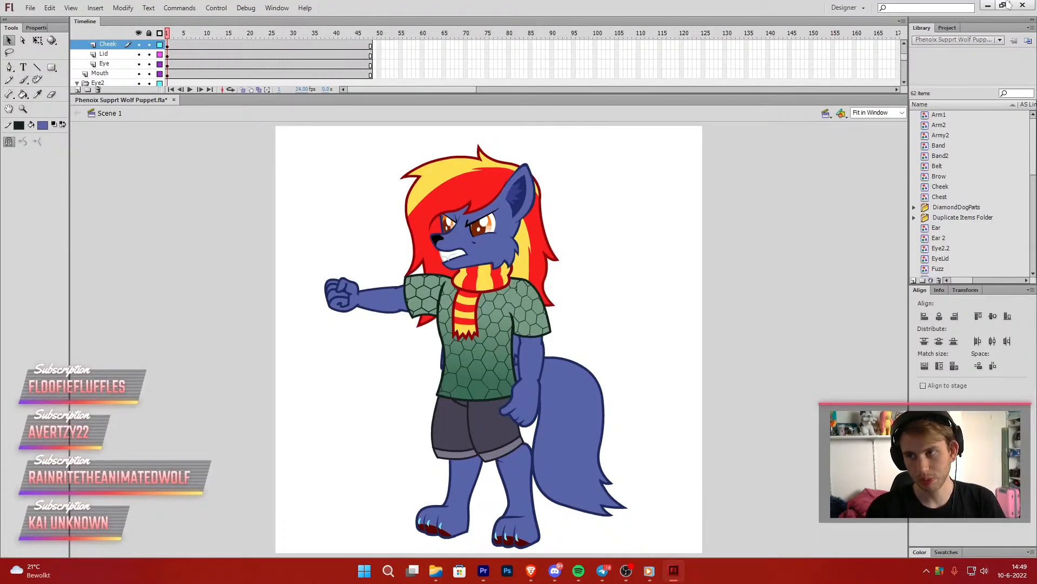
left_click(988, 5)
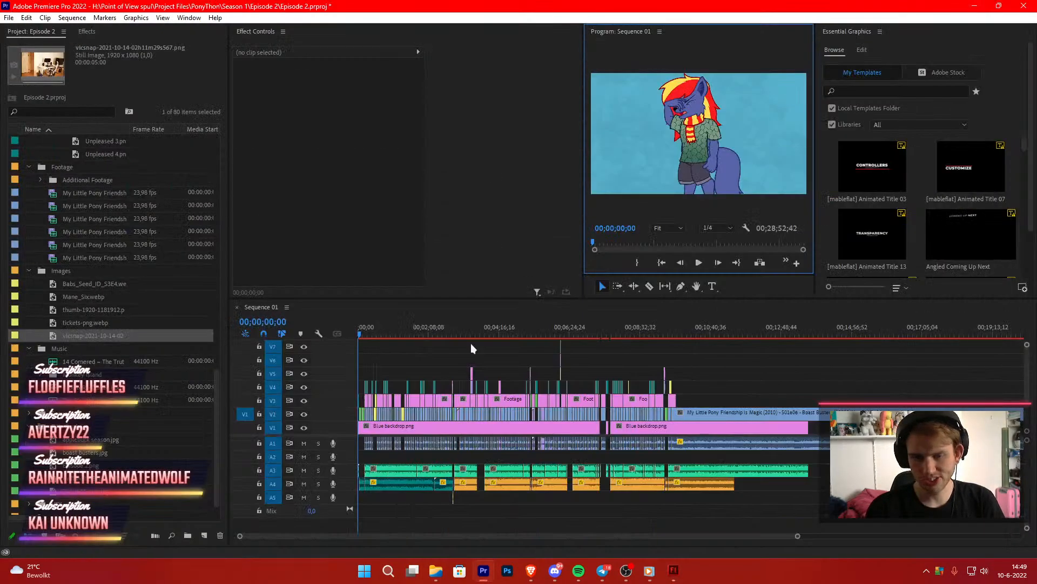
left_click(685, 392)
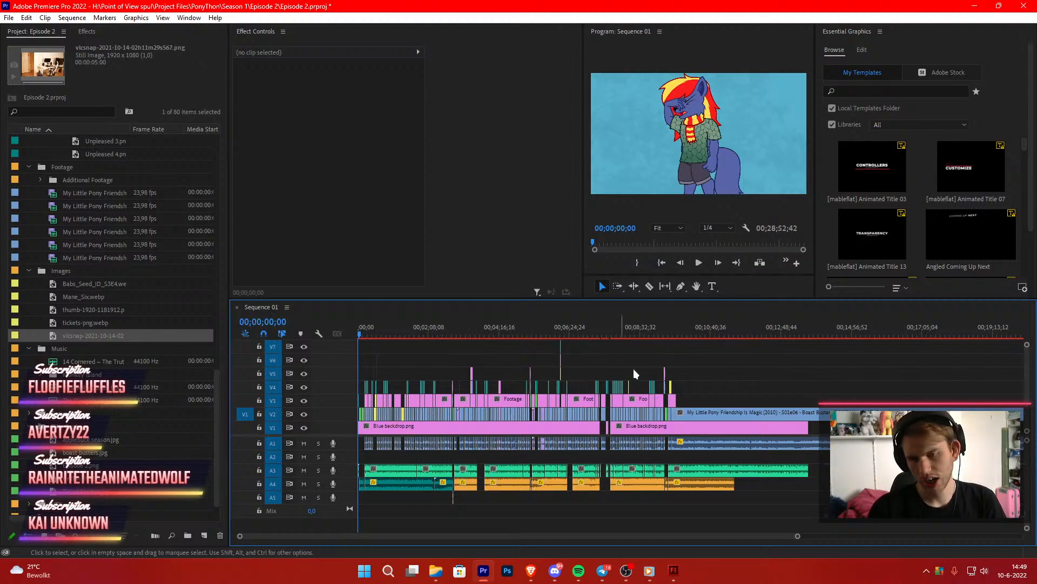
left_click(664, 329)
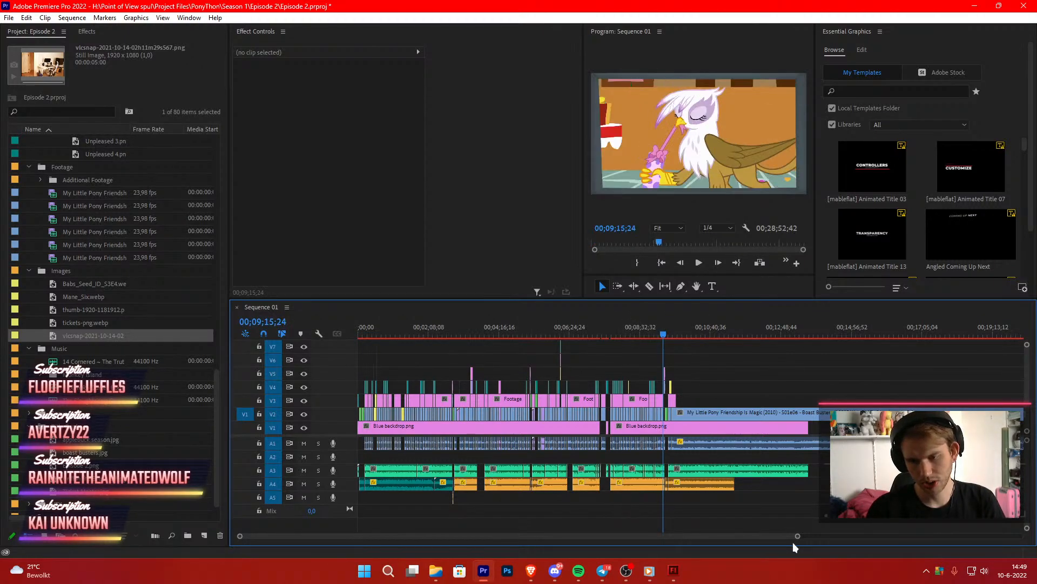
left_click_drag(799, 536, 604, 538)
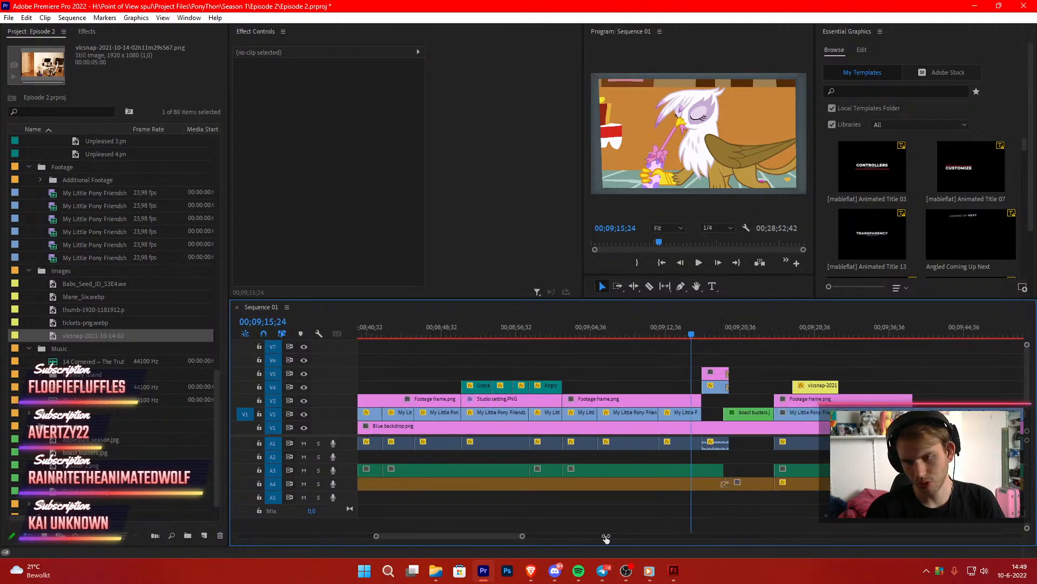
left_click(783, 330)
left_click_drag(785, 333, 782, 331)
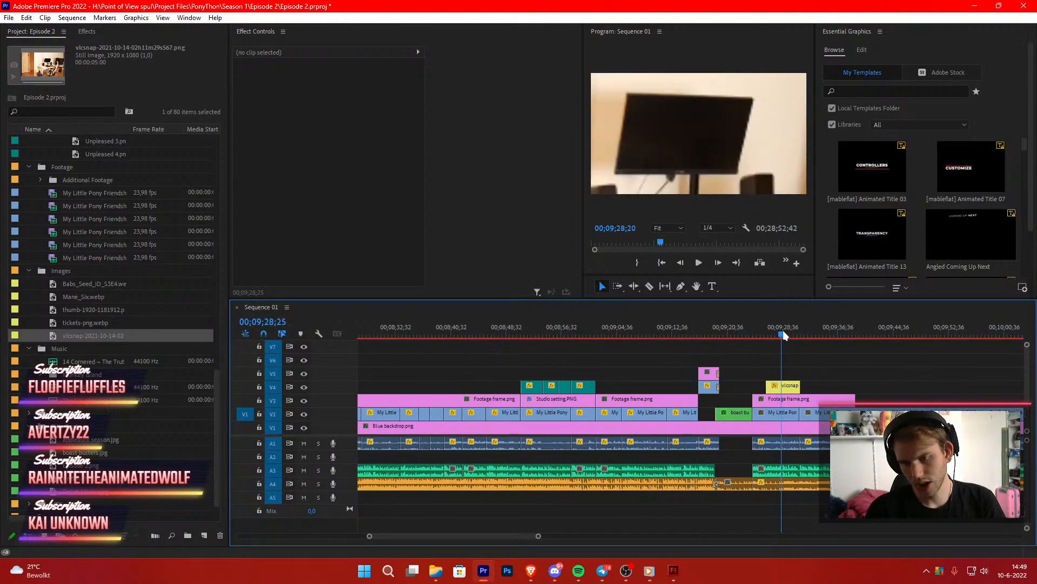
left_click_drag(539, 536, 483, 546)
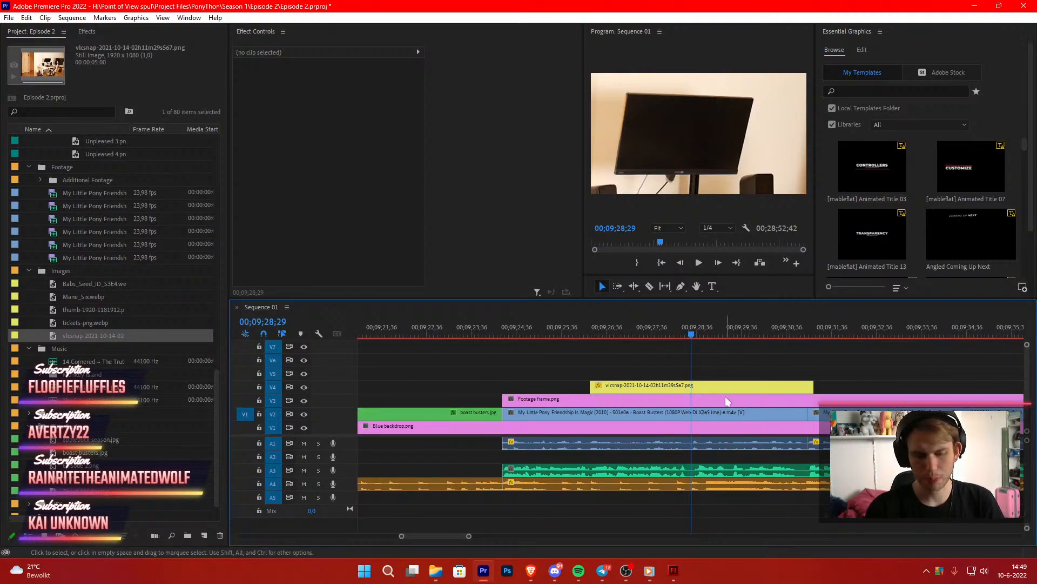
key("Right")
key("Right")
key("Right")
key("Right")
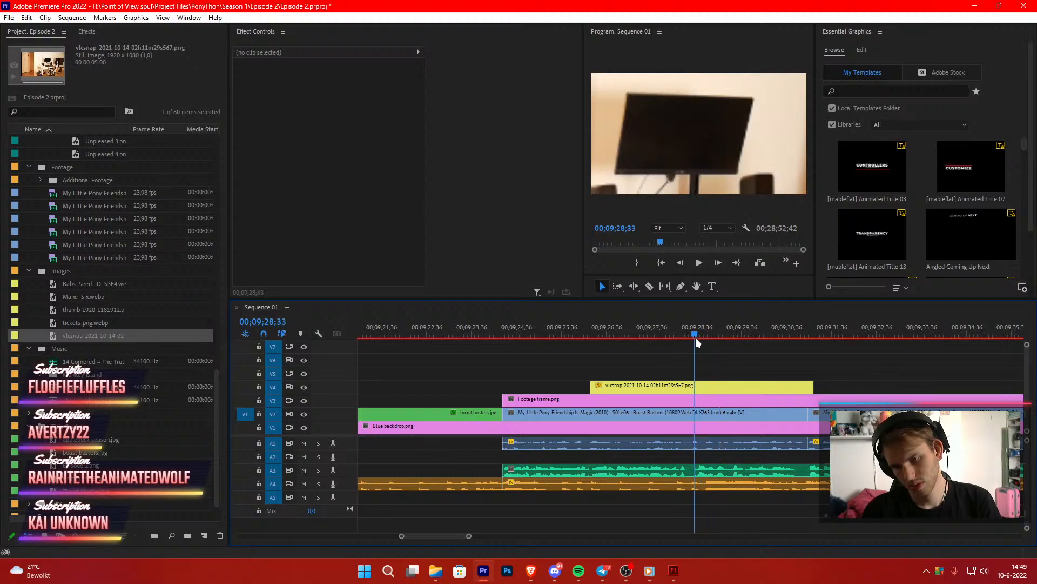
scroll(622, 378, "down", 1)
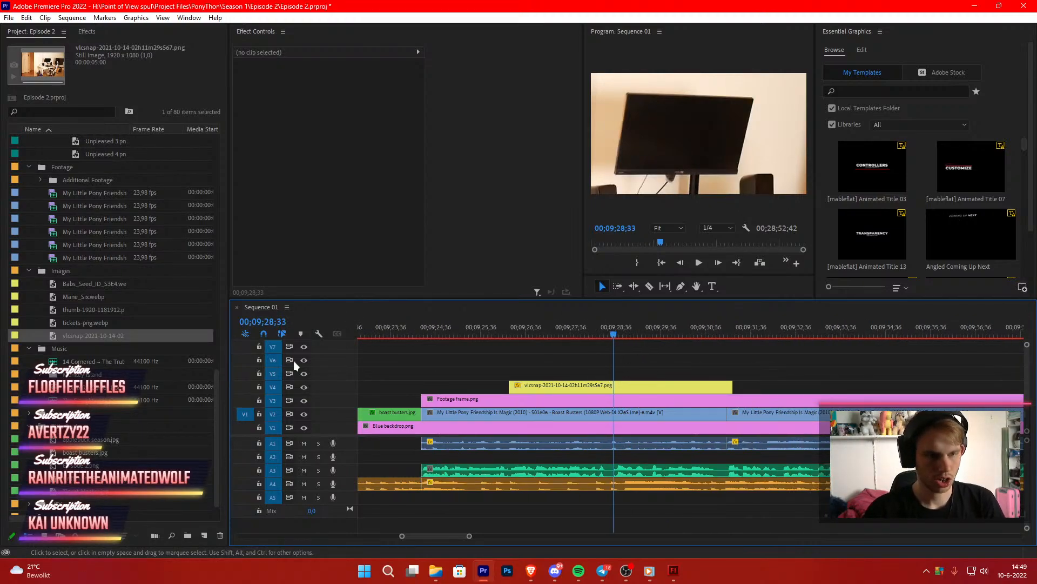
Import Angry 12.png from the Angry folder of Phoenix Star Puppet Vector Set Wolf in Pictures into the project's Angry puppet bin
scroll(75, 327, "up", 5)
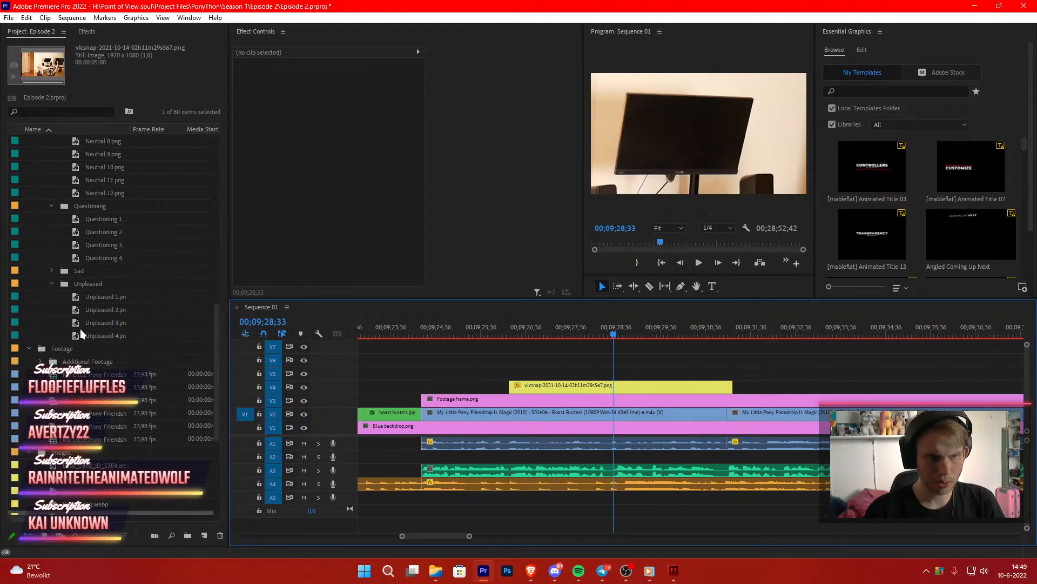
scroll(80, 329, "up", 5)
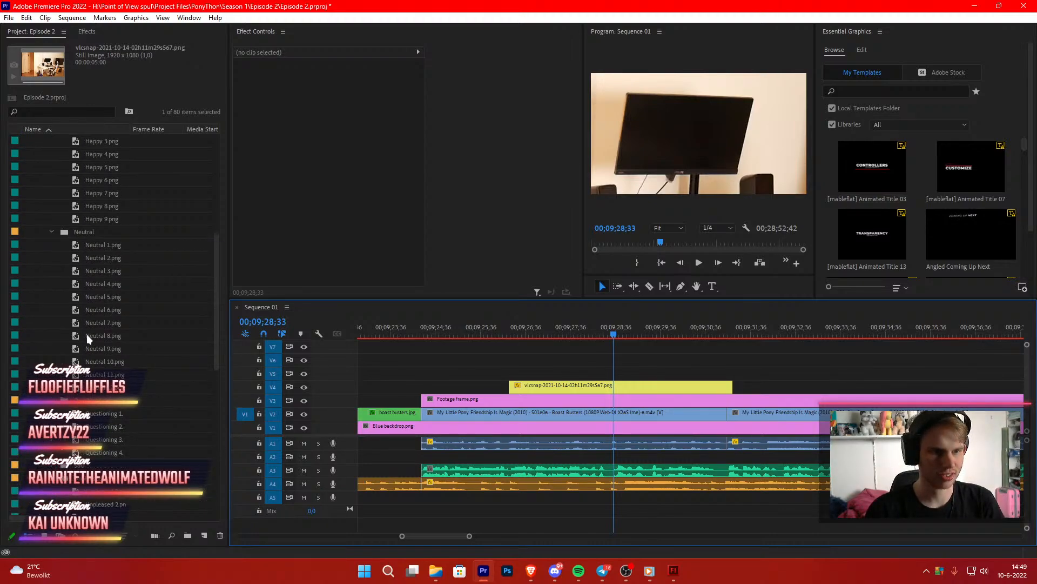
scroll(158, 373, "up", 7)
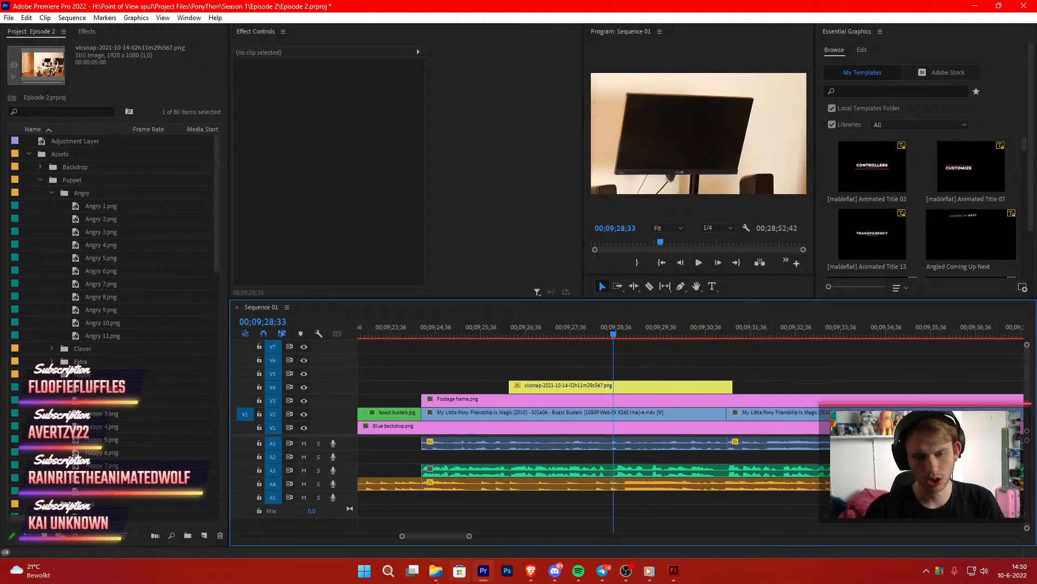
left_click(436, 570)
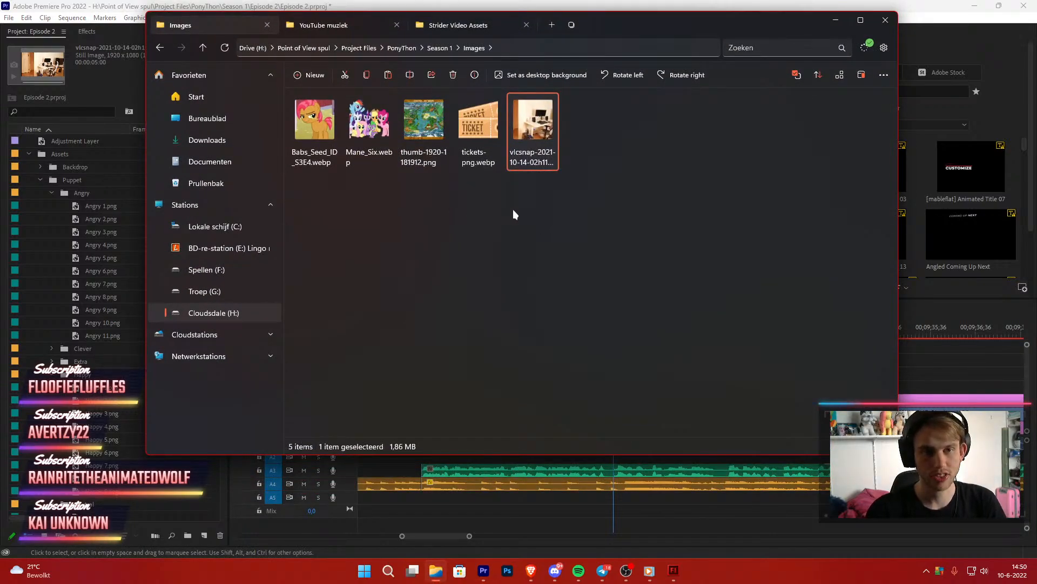
left_click(447, 27)
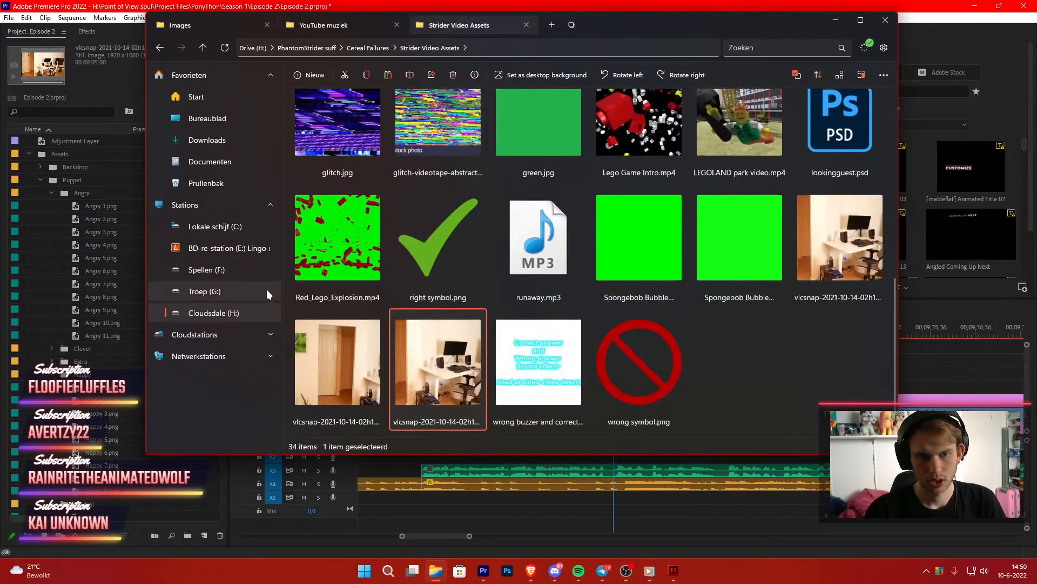
left_click(212, 96)
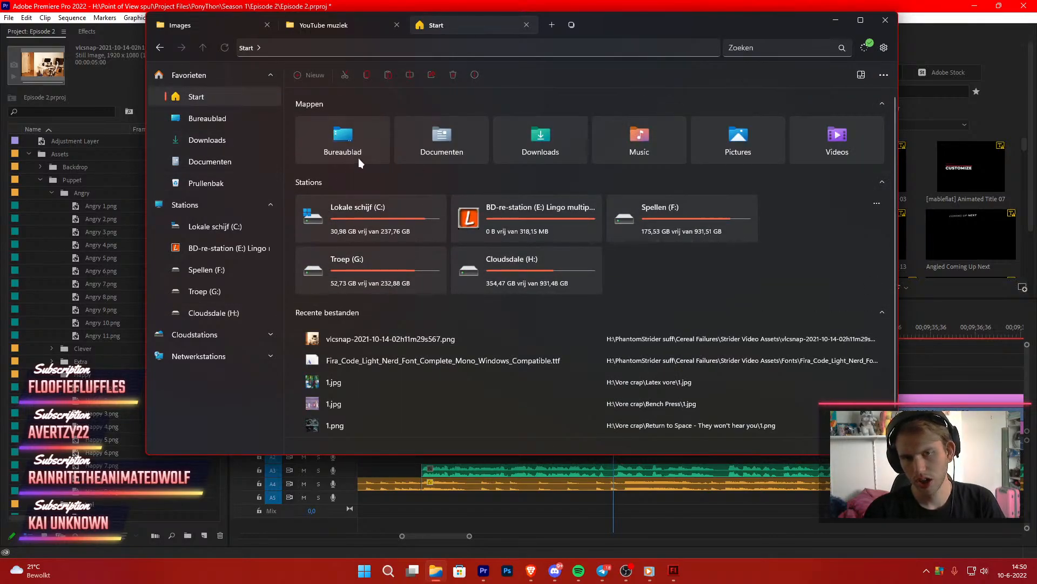
left_click(759, 130)
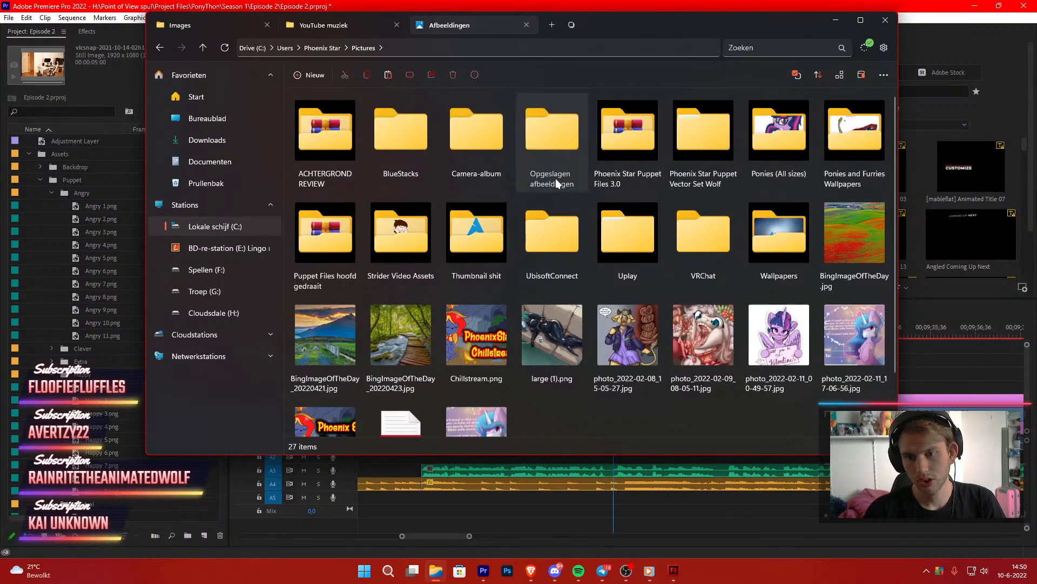
double_click(696, 150)
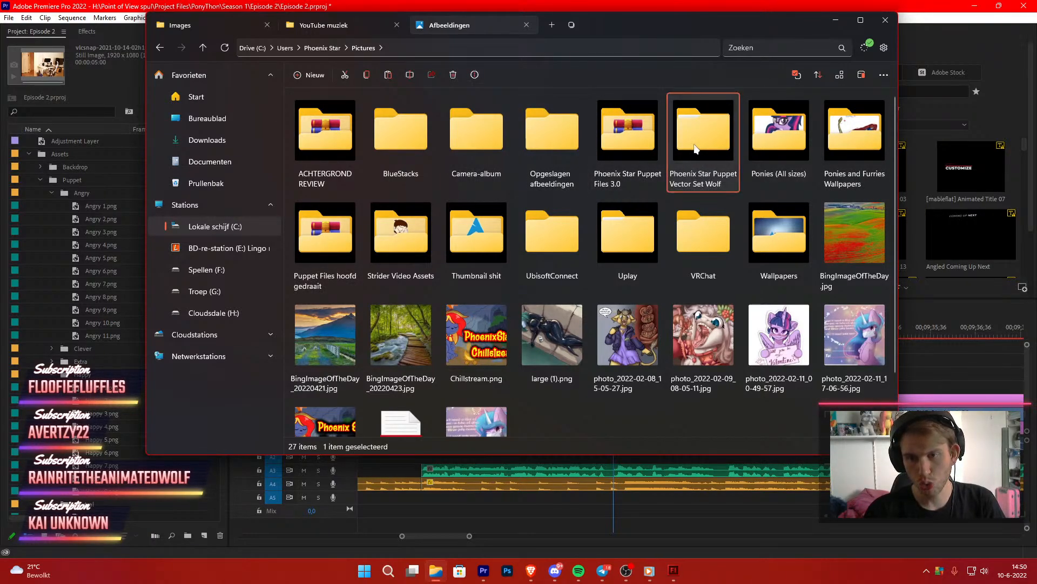
left_click(341, 161)
double_click(341, 161)
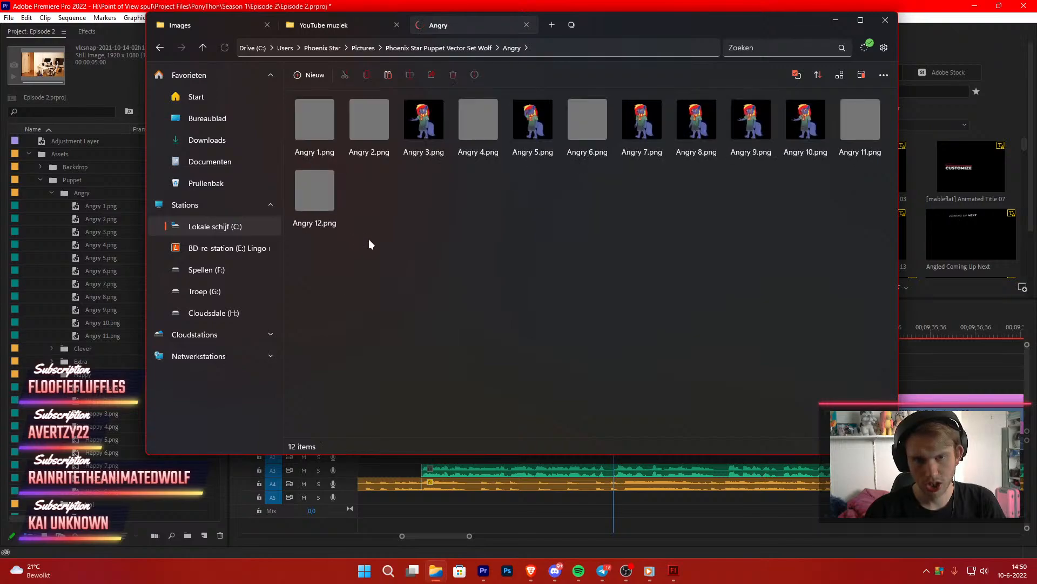
left_click_drag(313, 194, 79, 347)
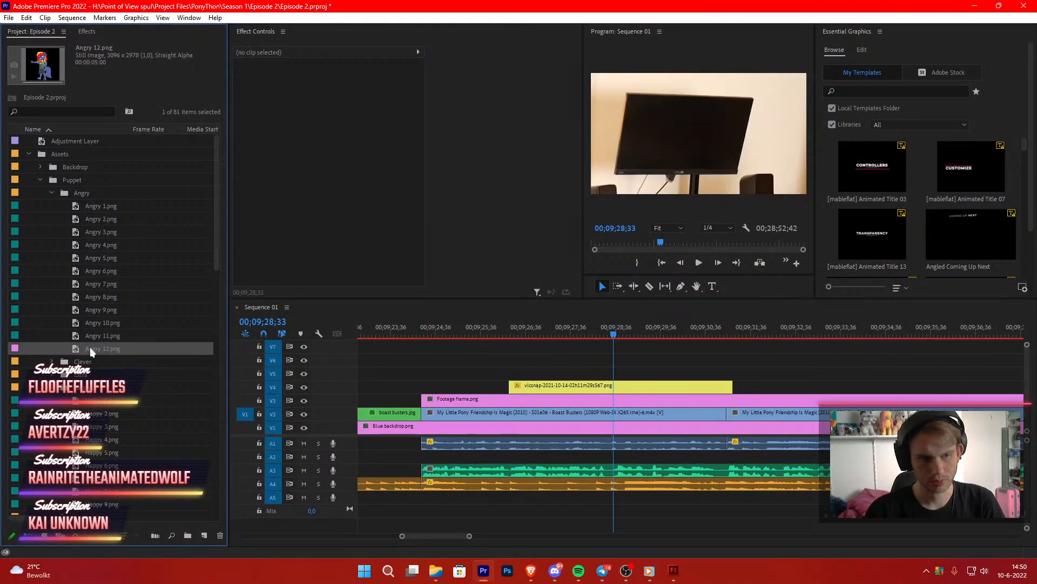
Give Angry 12.png the Teal label and place it on track V5 starting at 00;09;28;33, above the desk photo
right_click(89, 351)
mouse_move(135, 431)
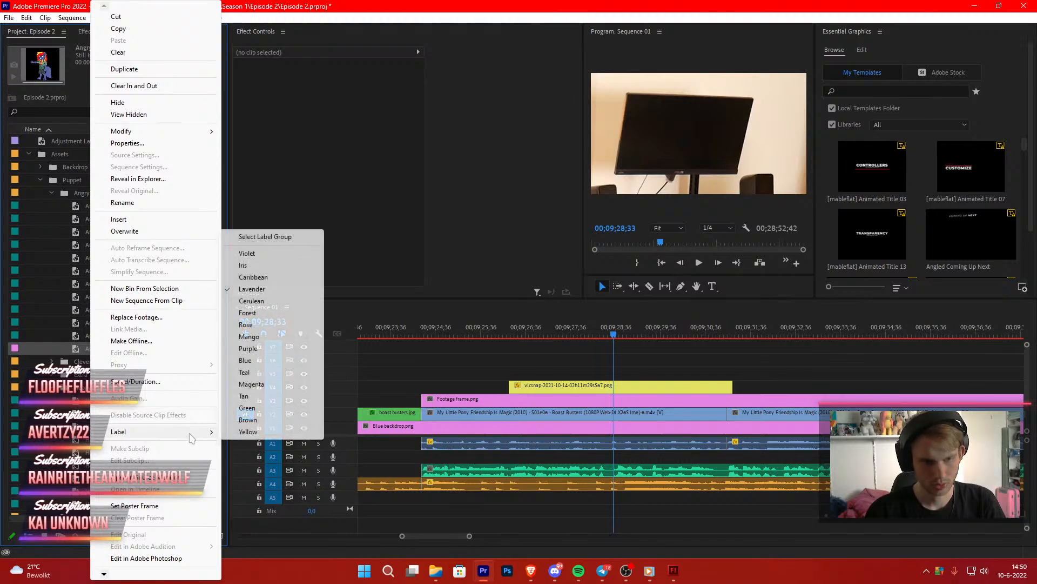
left_click(246, 373)
left_click_drag(543, 343, 619, 374)
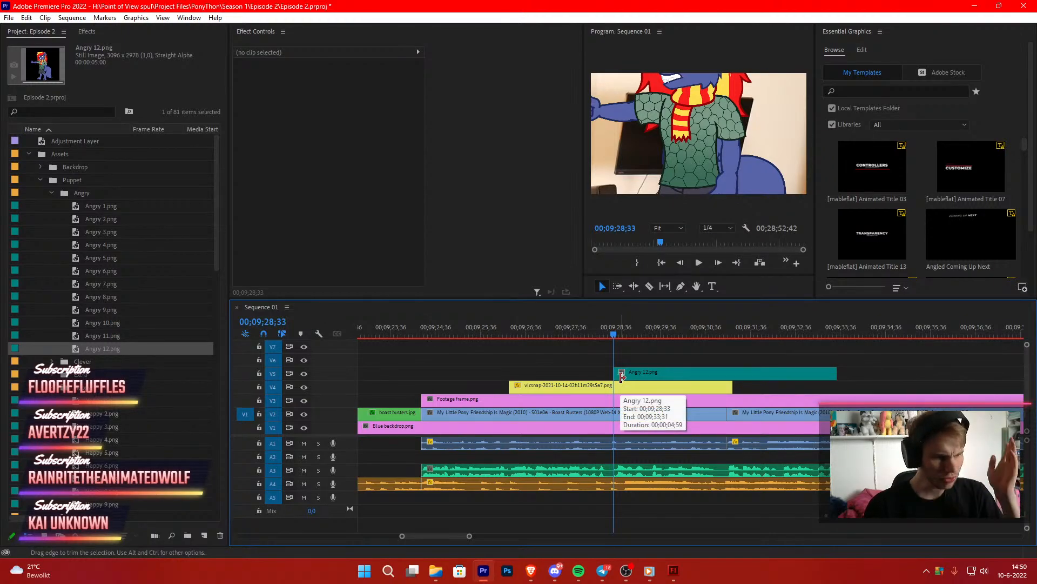
scroll(621, 378, "down", 3)
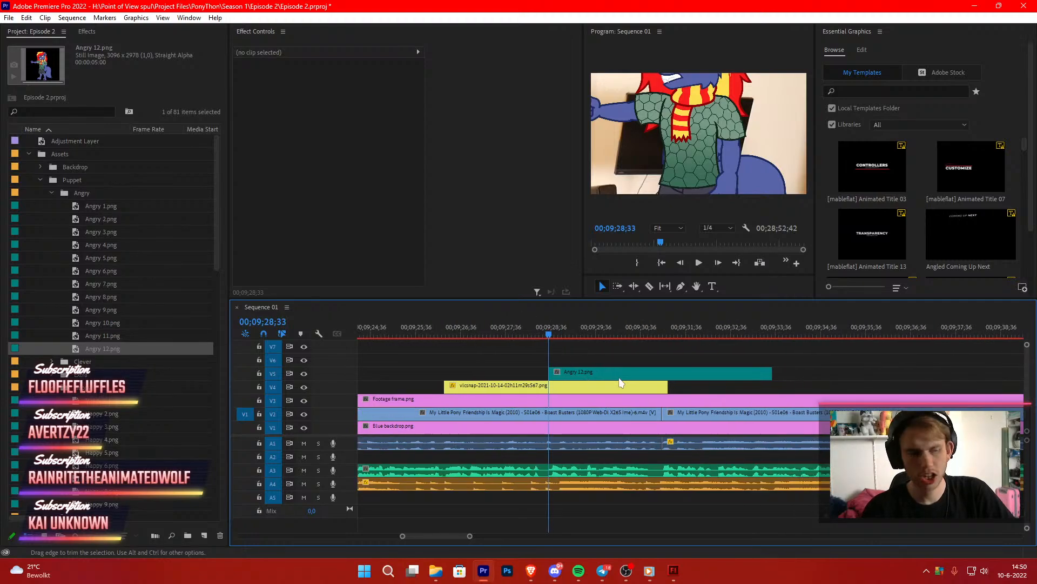
scroll(620, 382, "up", 2)
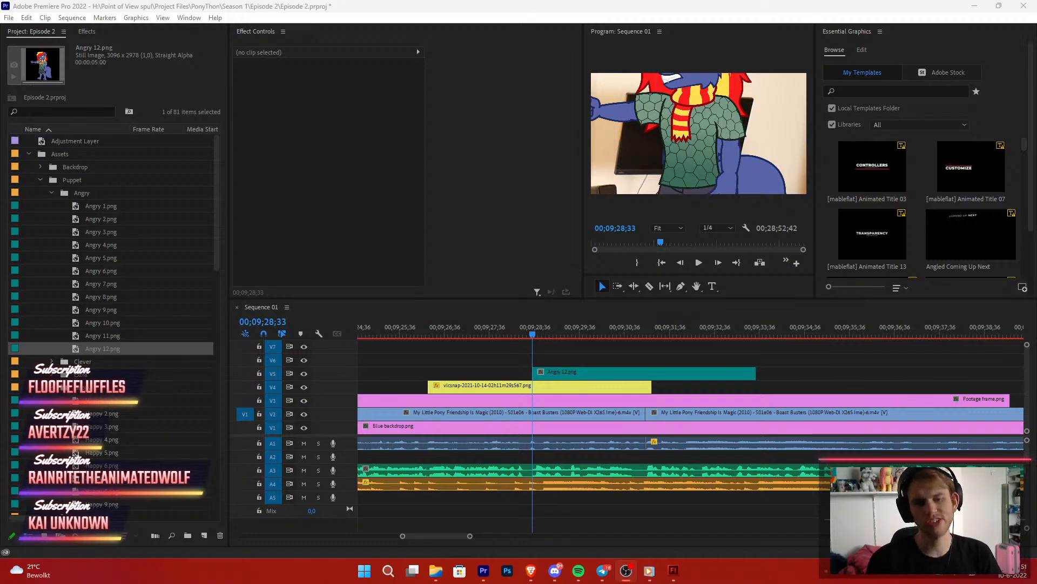
Scale the Angry 12 clip to 47 and move the puppet beside the monitor, to about 1571, 675
left_click(825, 369)
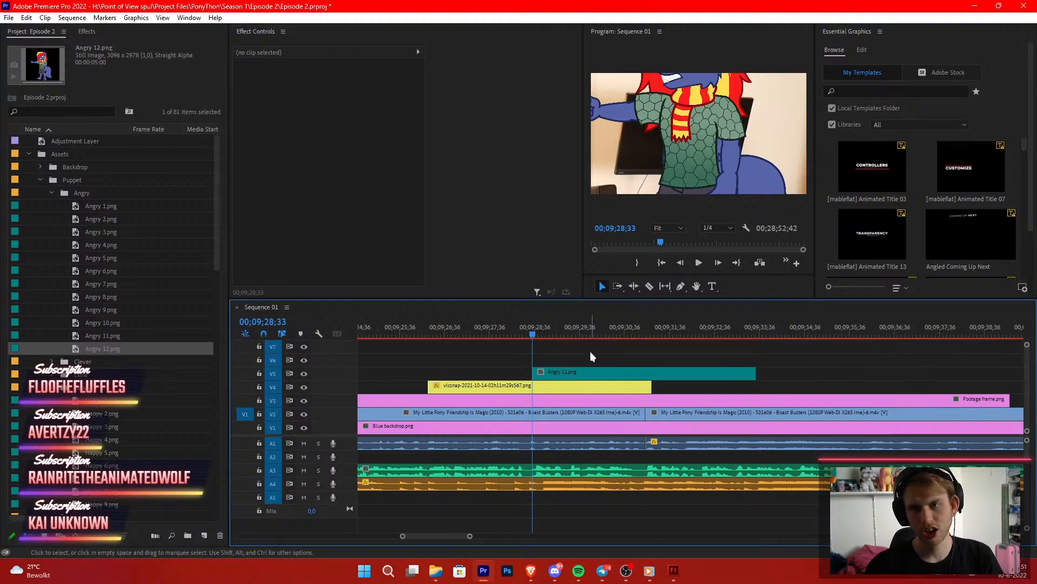
scroll(590, 351, "down", 1)
left_click(554, 377)
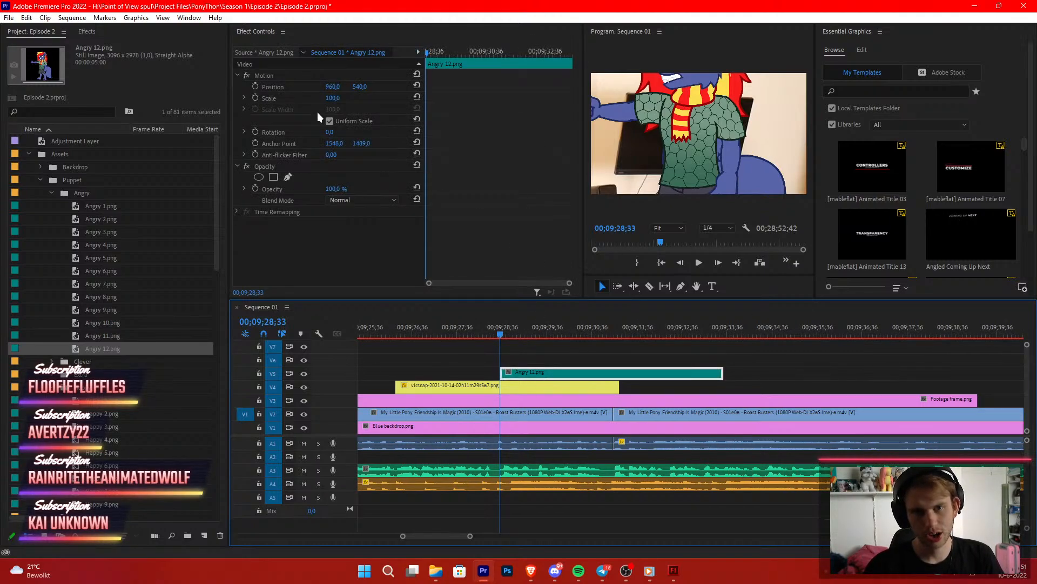
left_click_drag(332, 97, 303, 98)
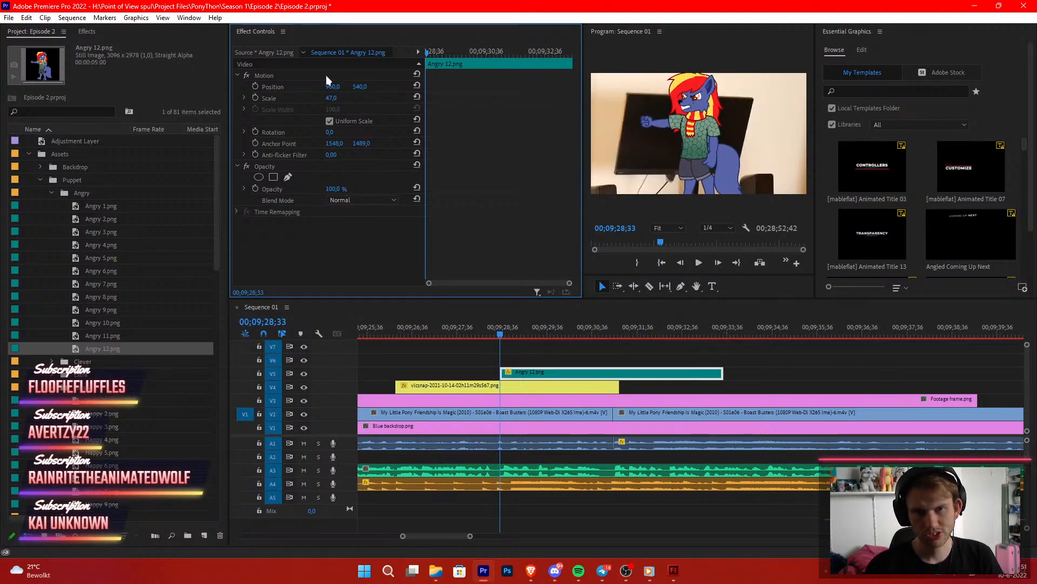
left_click_drag(708, 171, 778, 185)
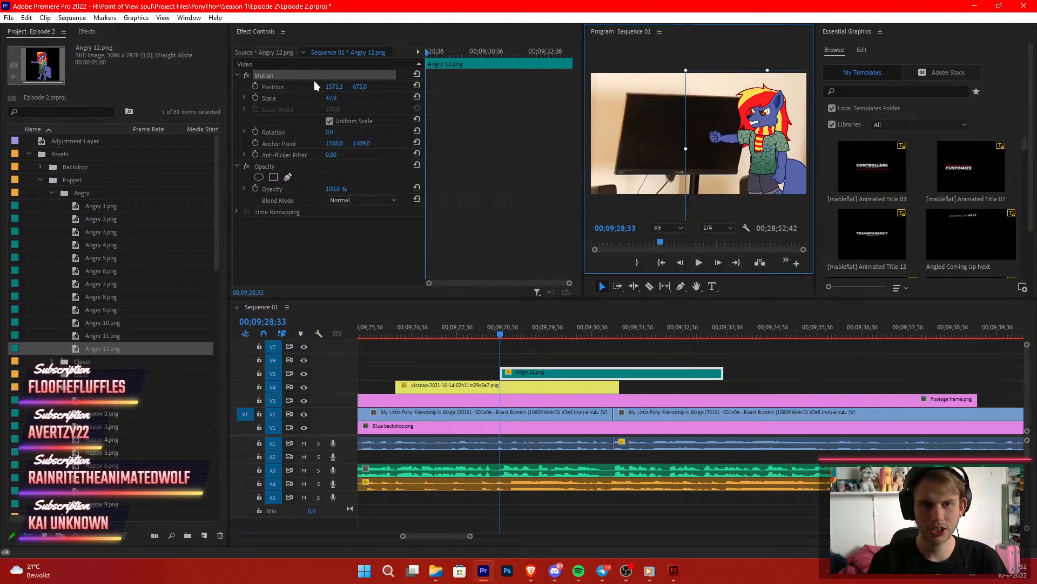
Animate the puppet's Position from 2447.1, 675 outside the frame at 00;09;28;33 to 1251.1, 675 at 00;09;28;45
left_click_drag(334, 88, 433, 88)
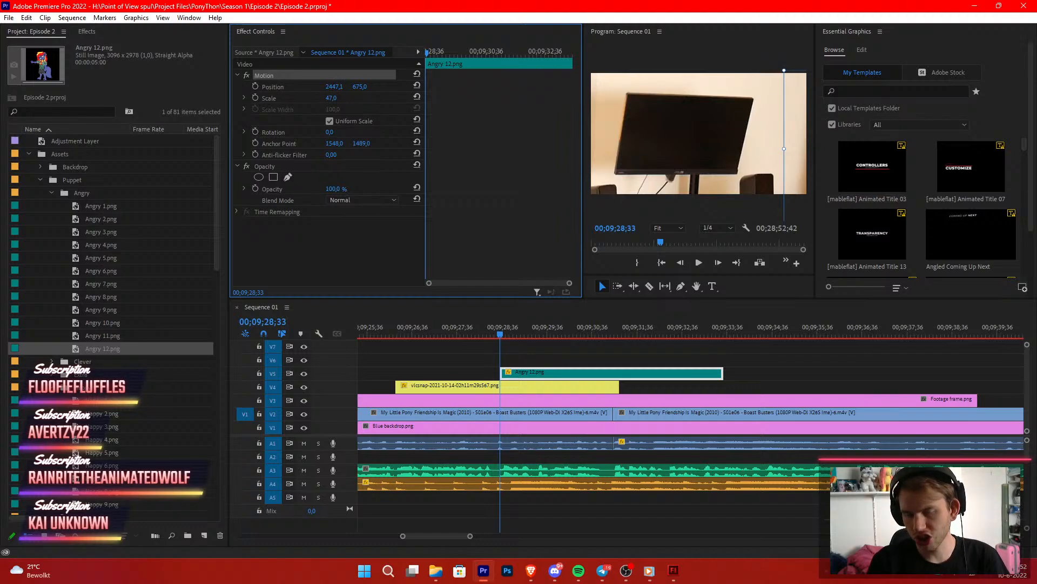
left_click(255, 85)
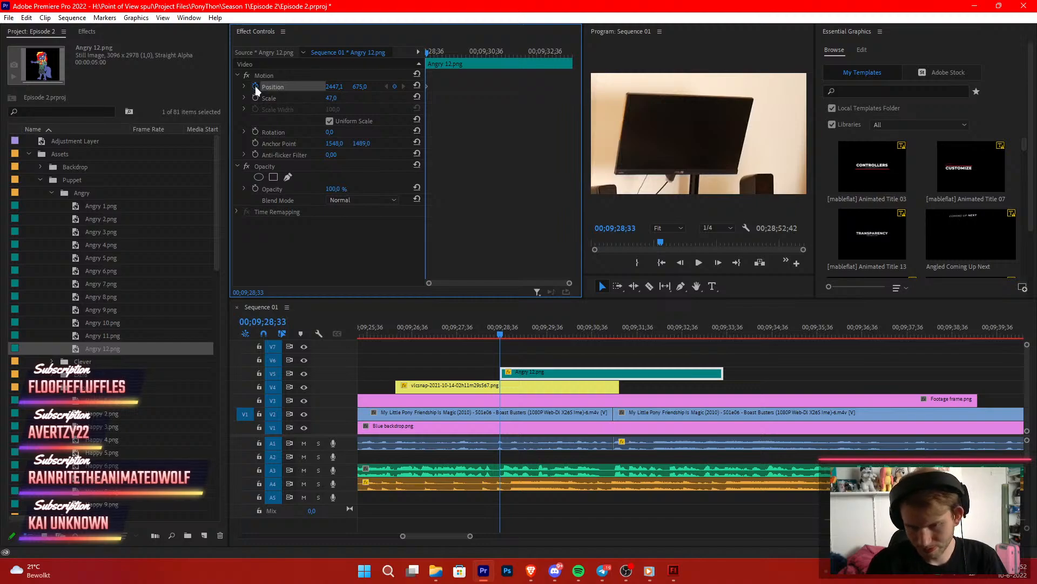
key("Right")
key("Right")
key("Right")
key("Right")
key("Right")
key("Right")
key("Right")
key("Right")
key("Right")
key("Right")
key("Right")
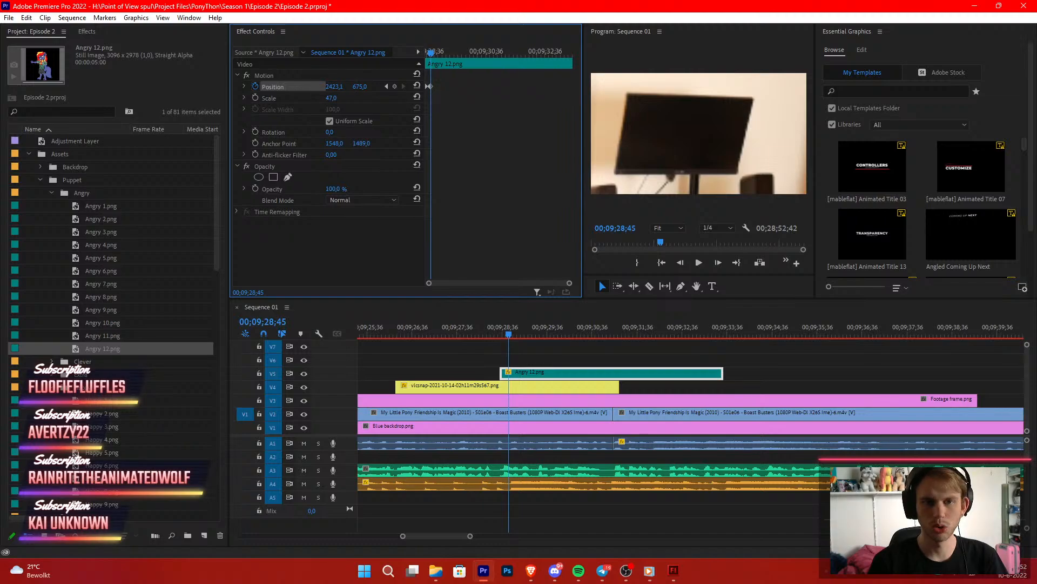
mouse_move(337, 86)
left_mouse_down()
mouse_move(327, 87)
mouse_move(337, 86)
left_mouse_up()
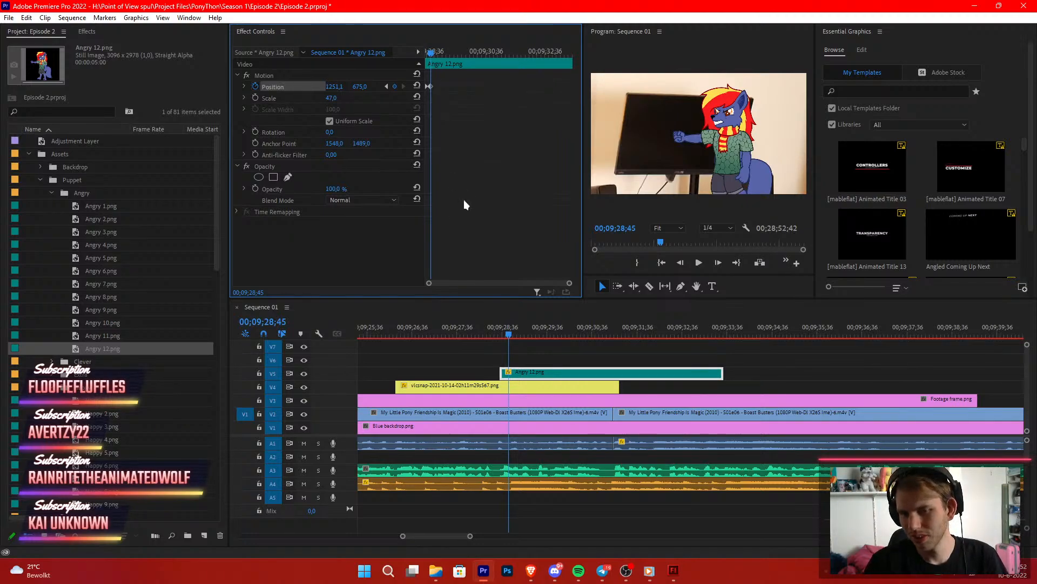
Play back the puppet's slide-in from 00;09;28;21
left_click(490, 334)
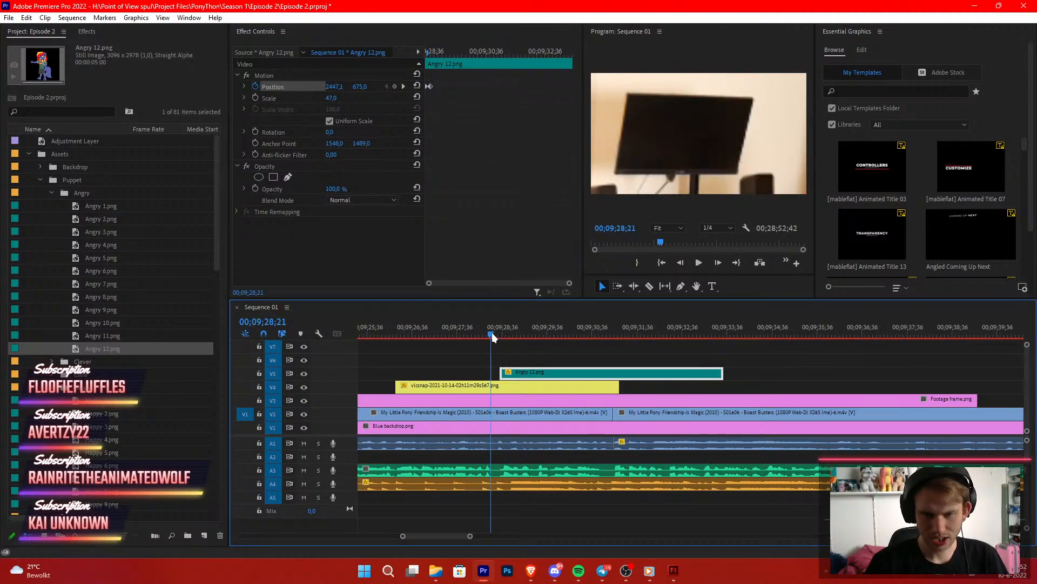
left_click(529, 349)
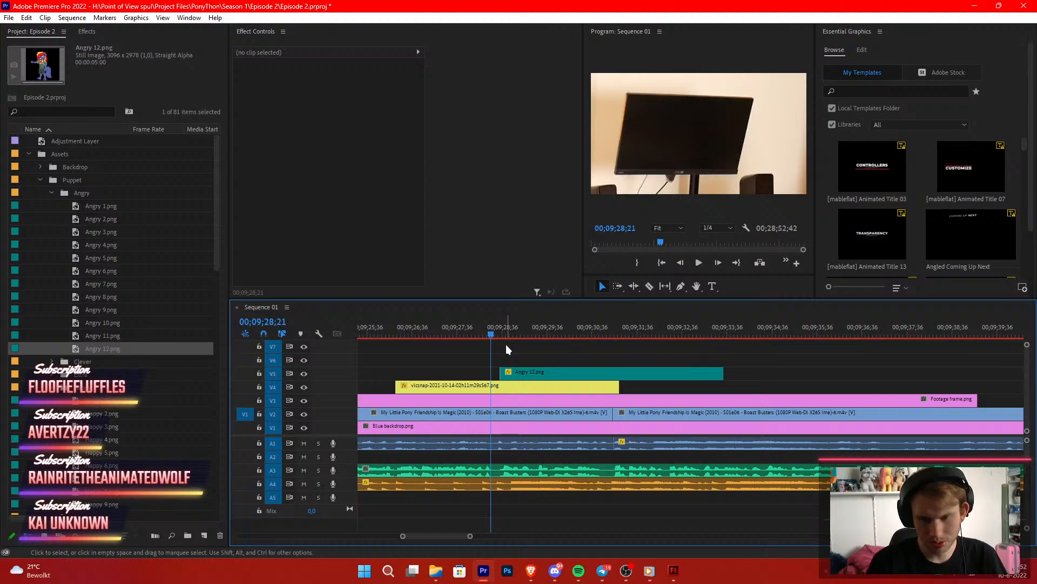
key("space")
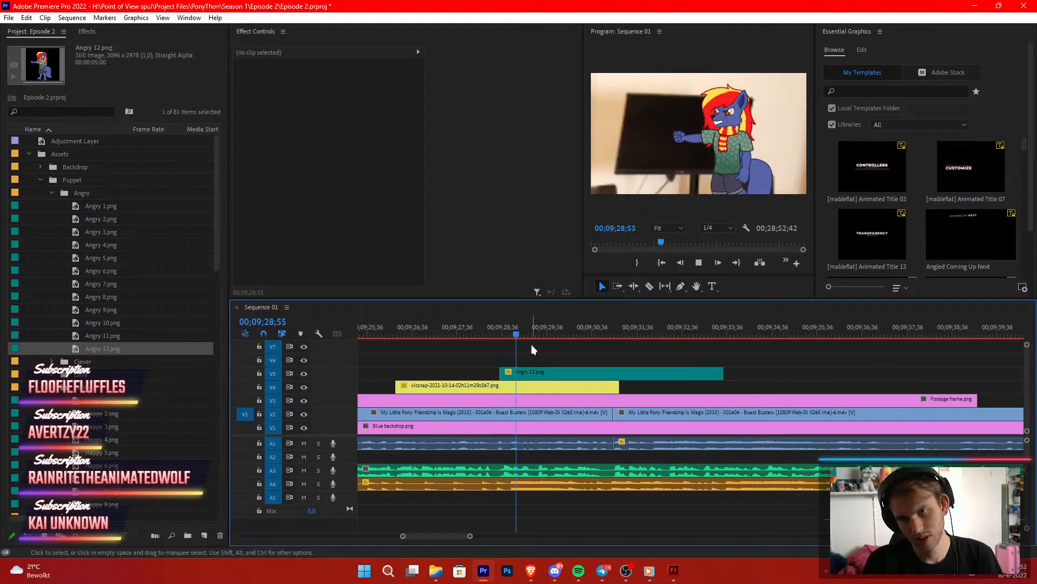
key("space")
Move the puppet's second Position keyframe closer to the first and play back the faster slide-in from 00;09;28;33
left_click(535, 373)
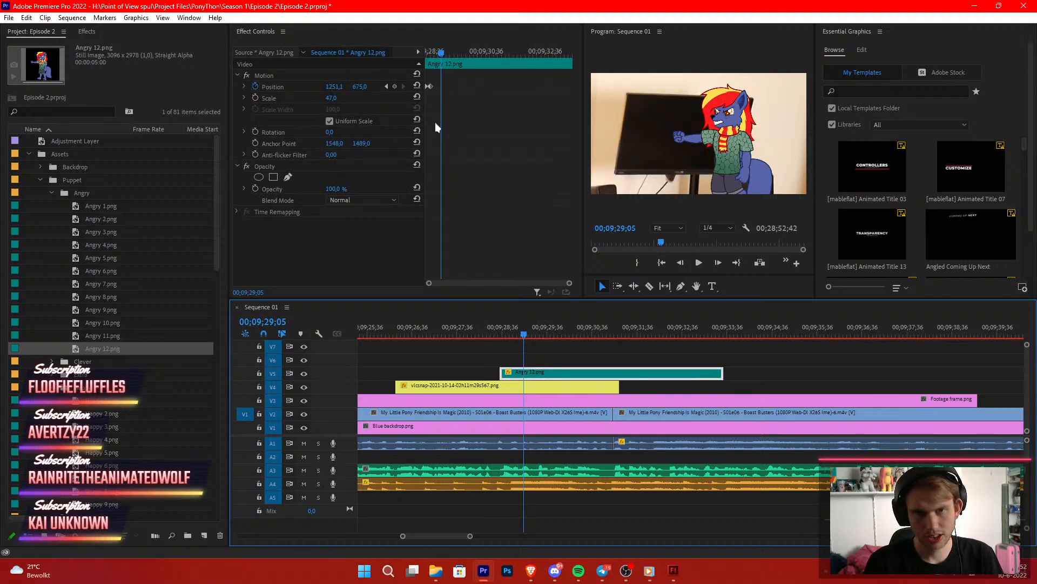
left_click_drag(571, 284, 533, 284)
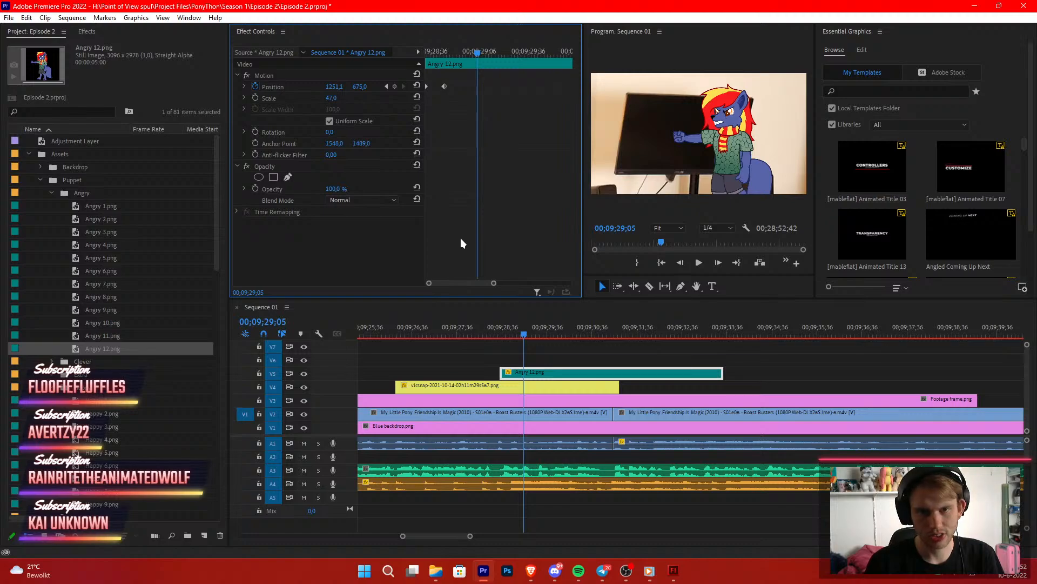
left_click_drag(446, 86, 389, 60)
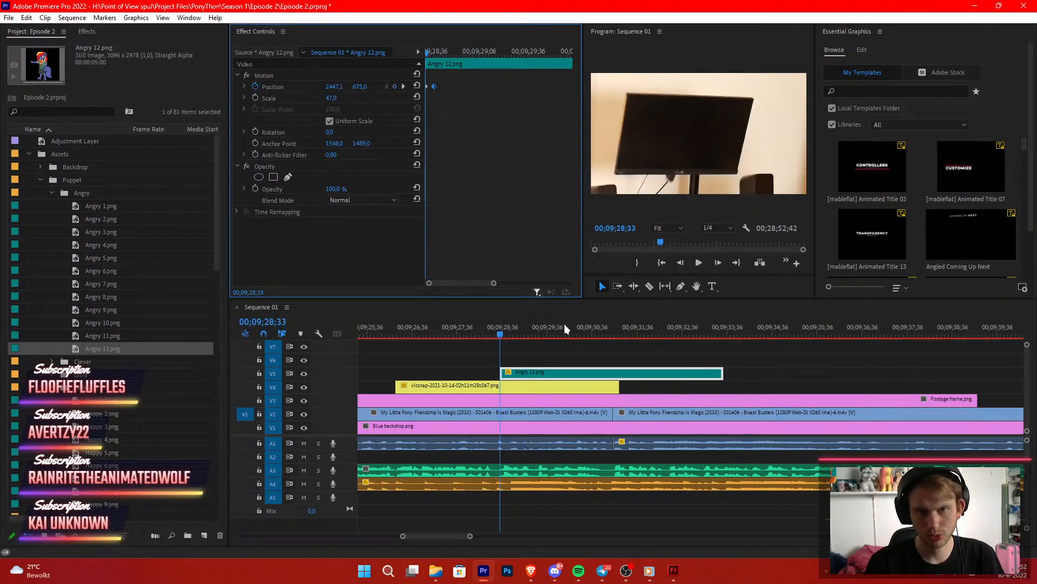
left_click(593, 347)
key("space")
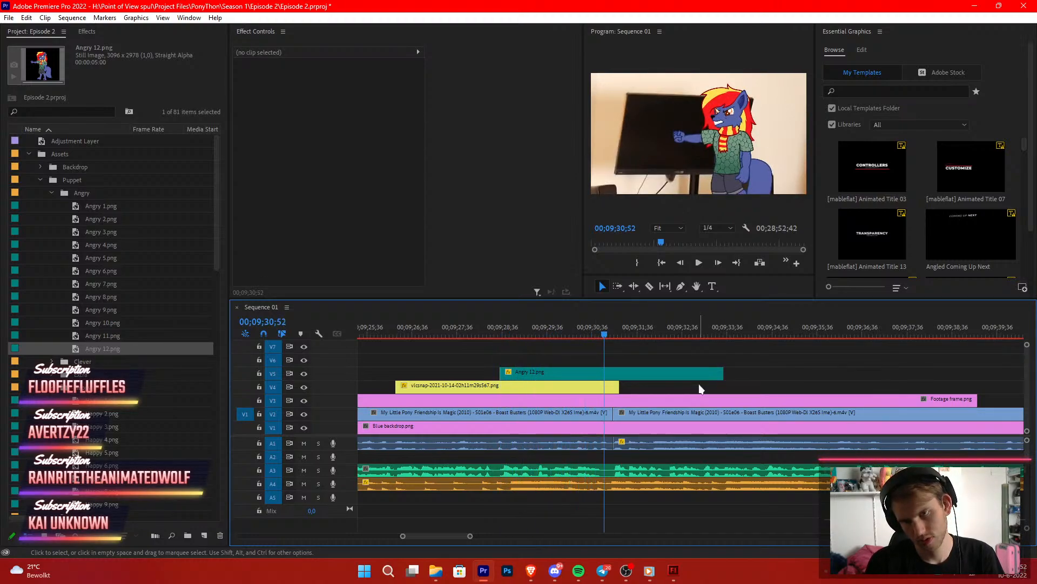
Split the Footage frame clip at the start of the next Boast Busters clip and trim Angry 12 and the desk photo to that cut
key("c")
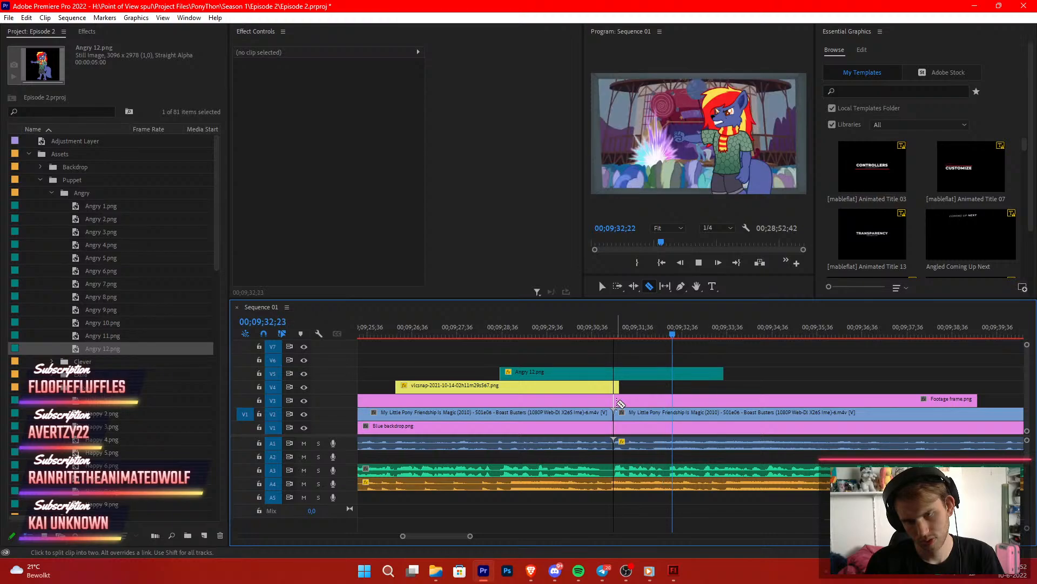
left_click(621, 403)
key("v")
key("space")
left_click_drag(718, 369, 611, 390)
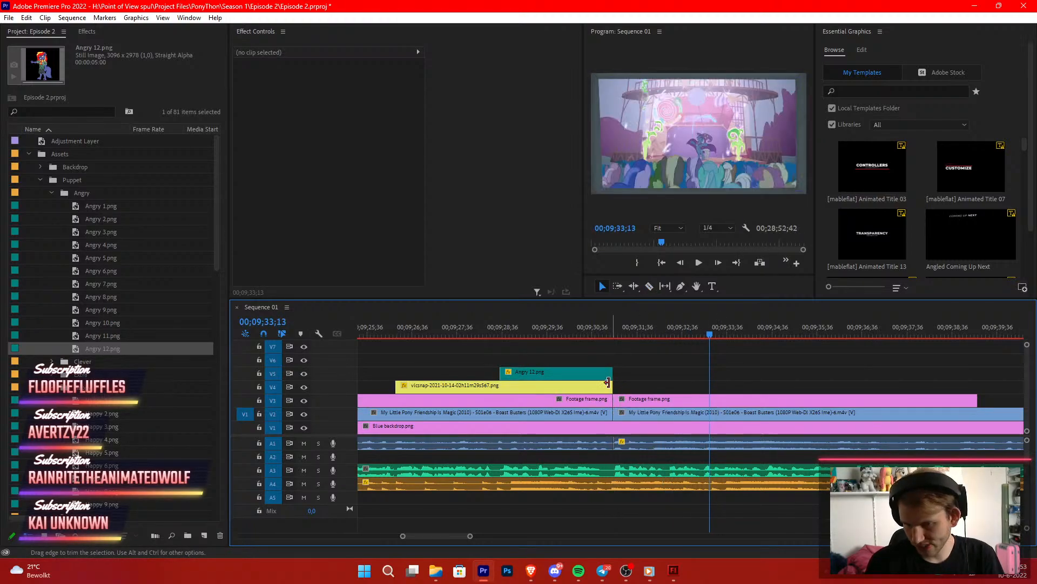
Trim the ends of the puppet, desk photo, frame, footage and audio clips back to 00;09;30;52 and close the gap with a ripple delete
left_click_drag(592, 350, 604, 418)
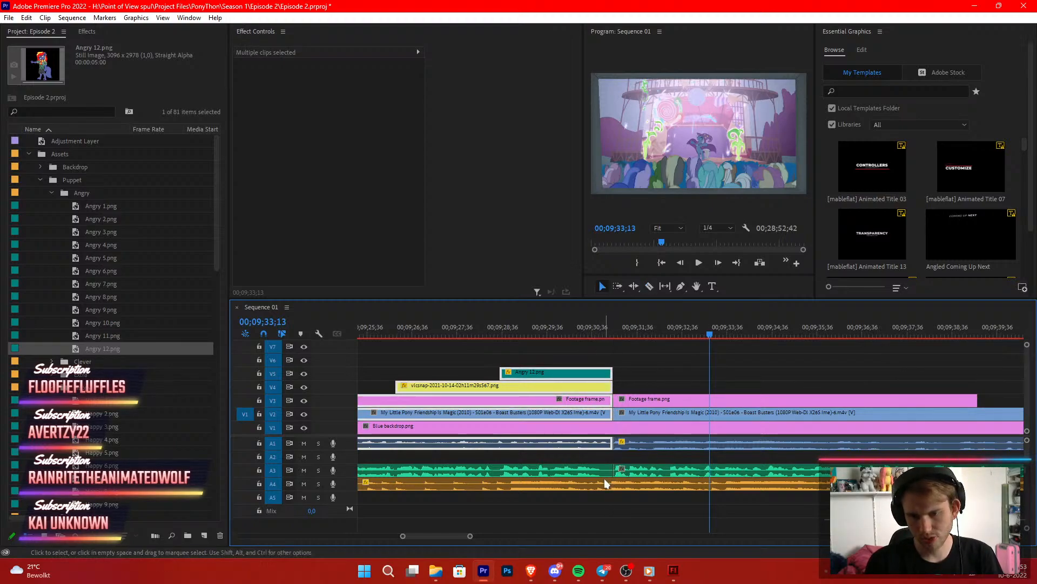
left_click_drag(613, 470, 603, 444)
left_click(612, 392)
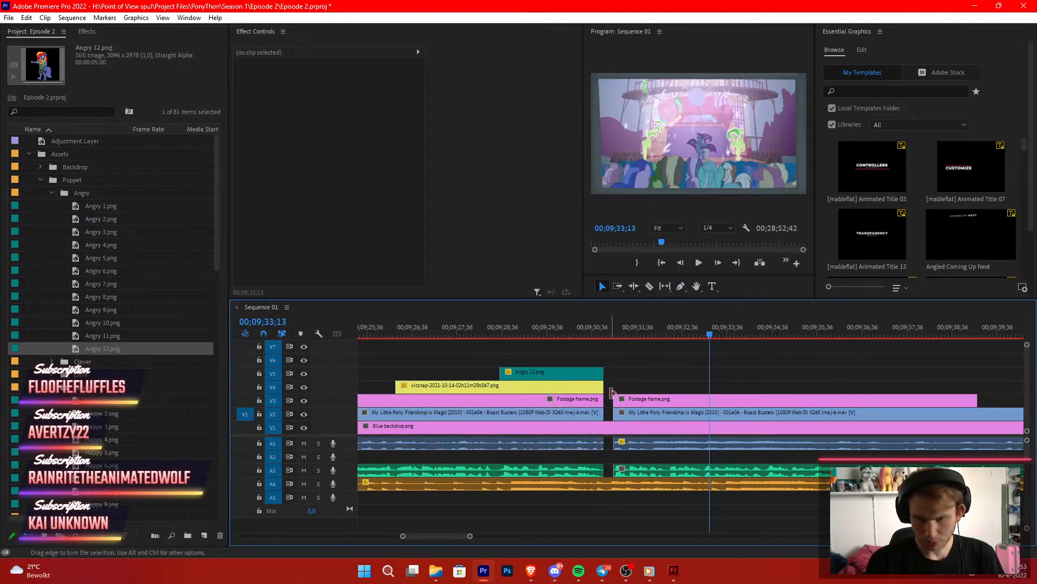
right_click(610, 406)
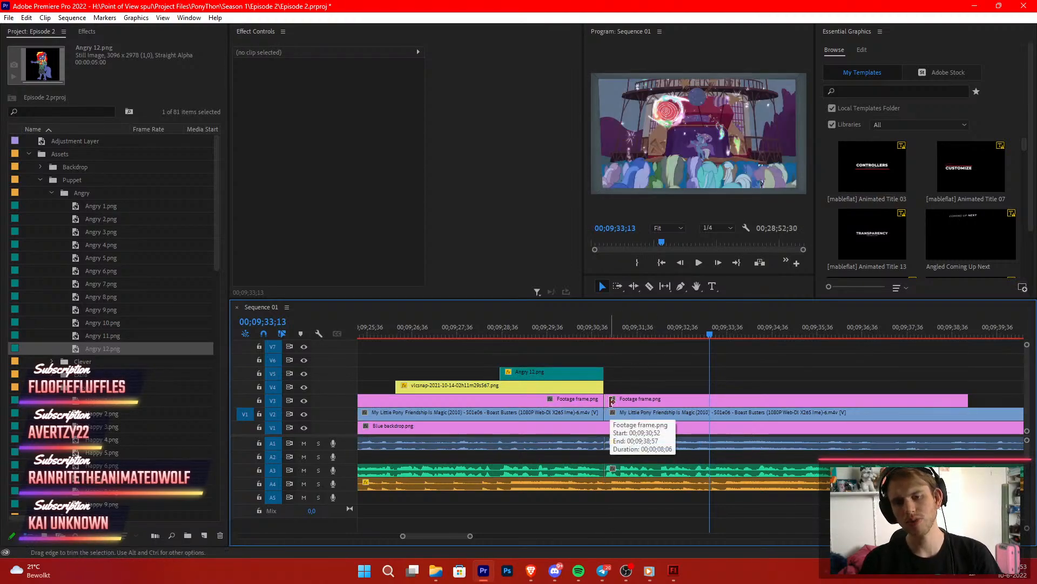
left_click(626, 416)
Switch to the file explorer and open the SOUND EFFECTS FOR VIDEO folder in Muziek on drive G
left_click(442, 569)
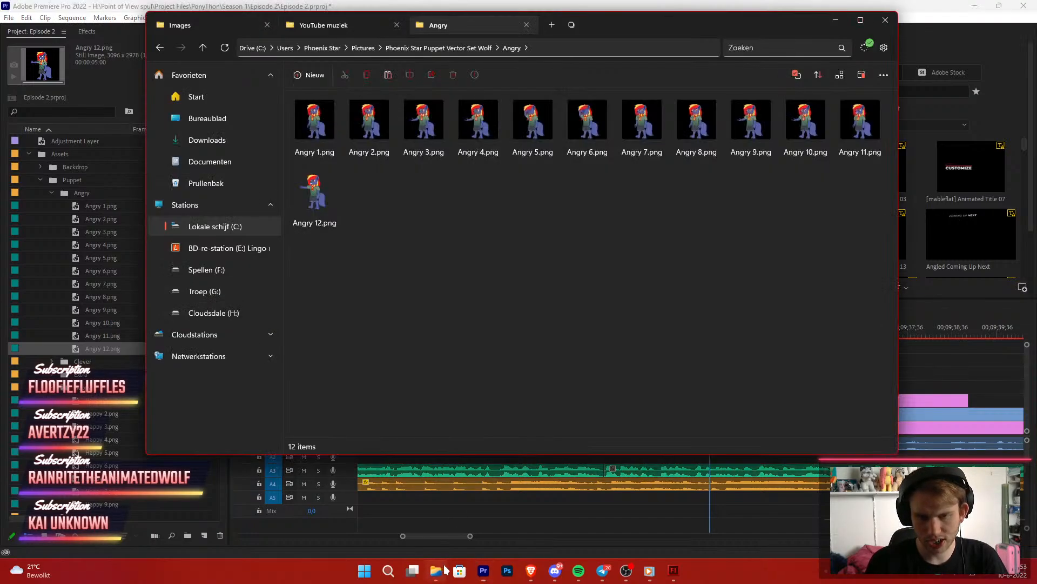
left_click(309, 28)
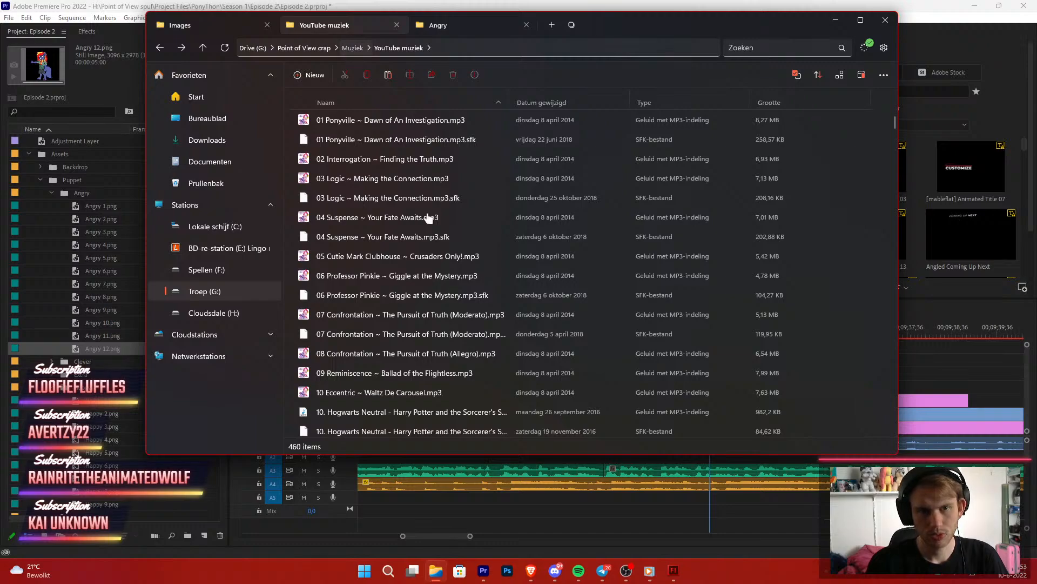
key("alt+Up")
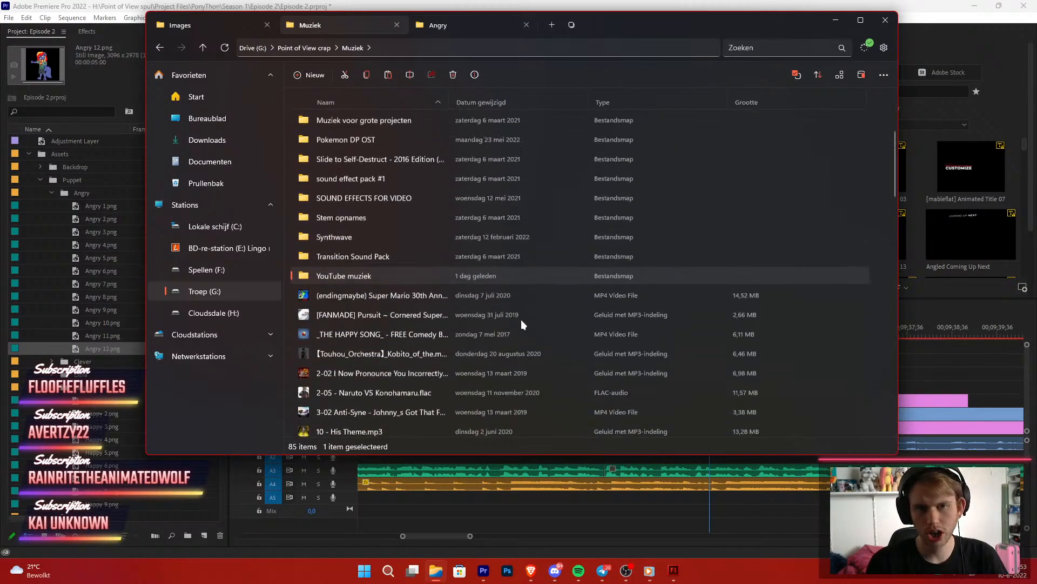
scroll(521, 320, "up", 3)
left_click(395, 368)
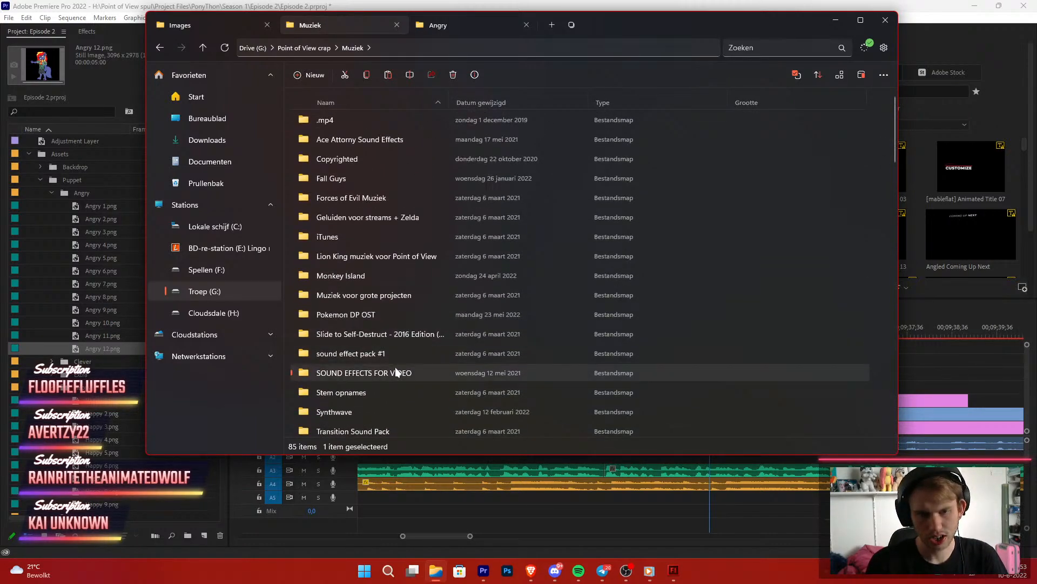
double_click(395, 367)
Find PUNCH.mp3 among the sound effects, play it in the media player, and minimise the player
scroll(471, 319, "down", 2)
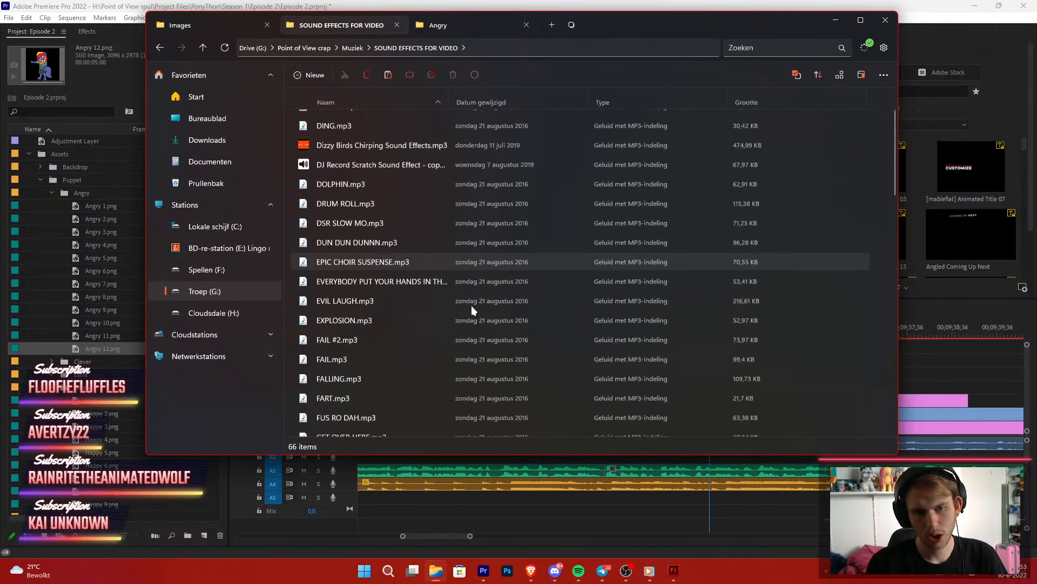
scroll(472, 306, "down", 6)
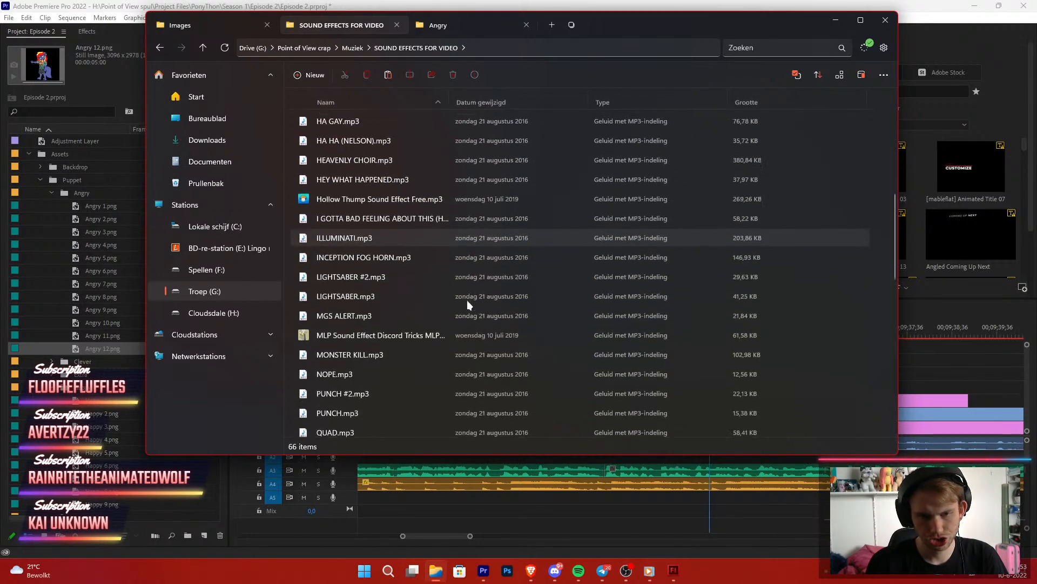
scroll(468, 305, "down", 2)
left_click(346, 328)
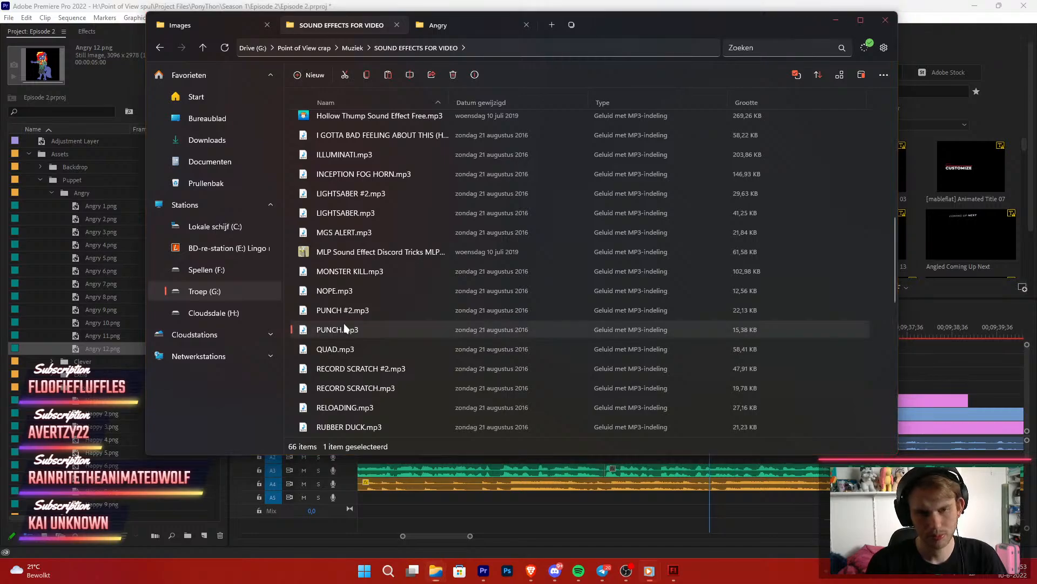
double_click(346, 328)
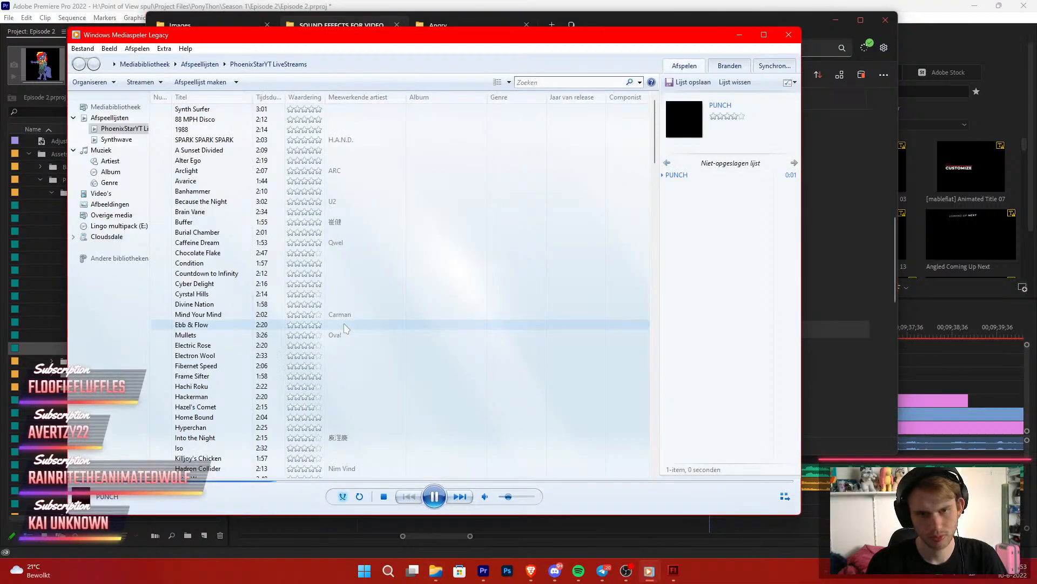
left_click(739, 36)
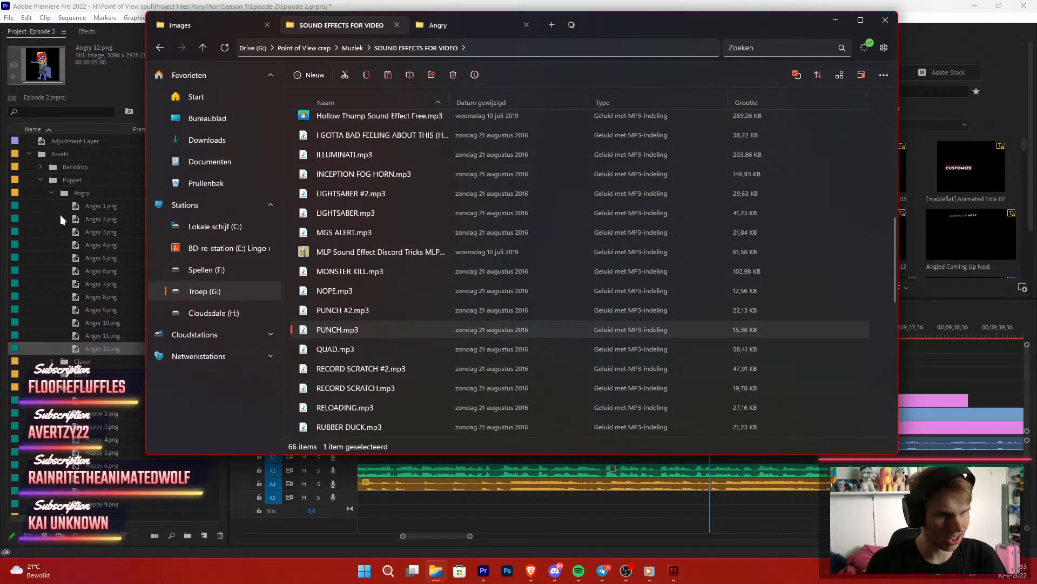
Collapse the Assets and Music bins and create a new project bin named SFX
left_click(30, 152)
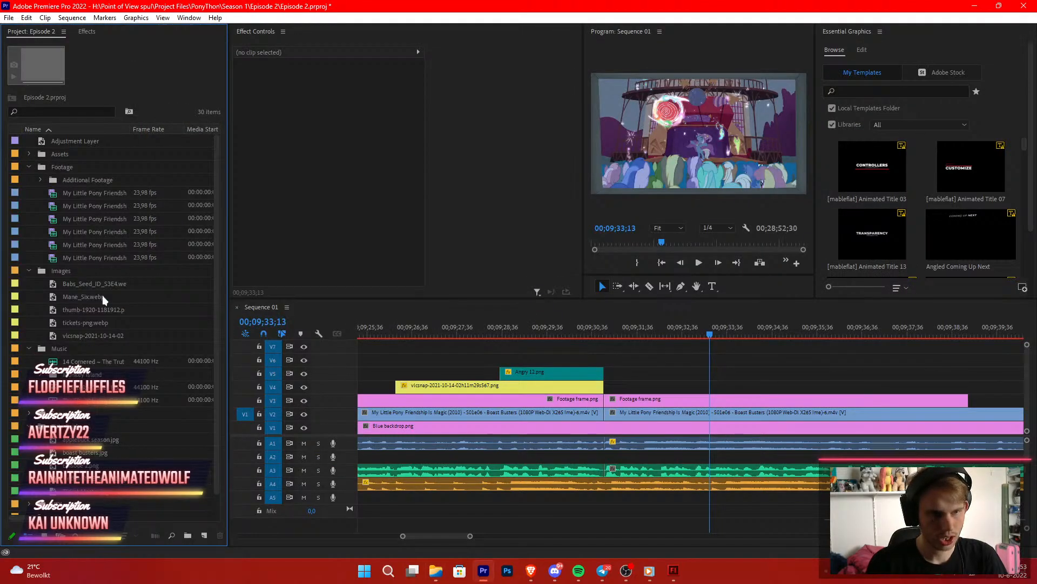
scroll(88, 413, "down", 1)
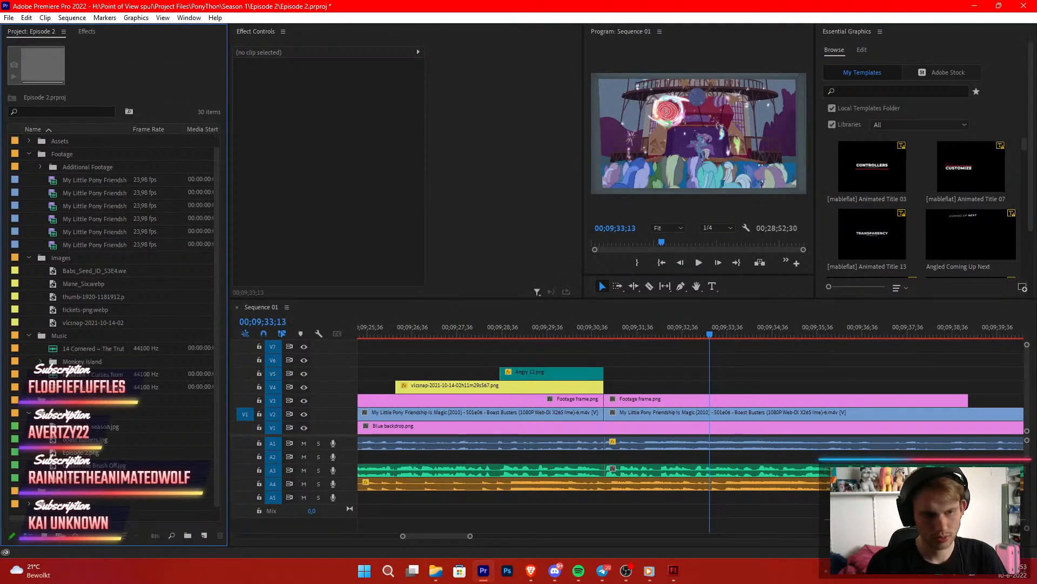
left_click(28, 335)
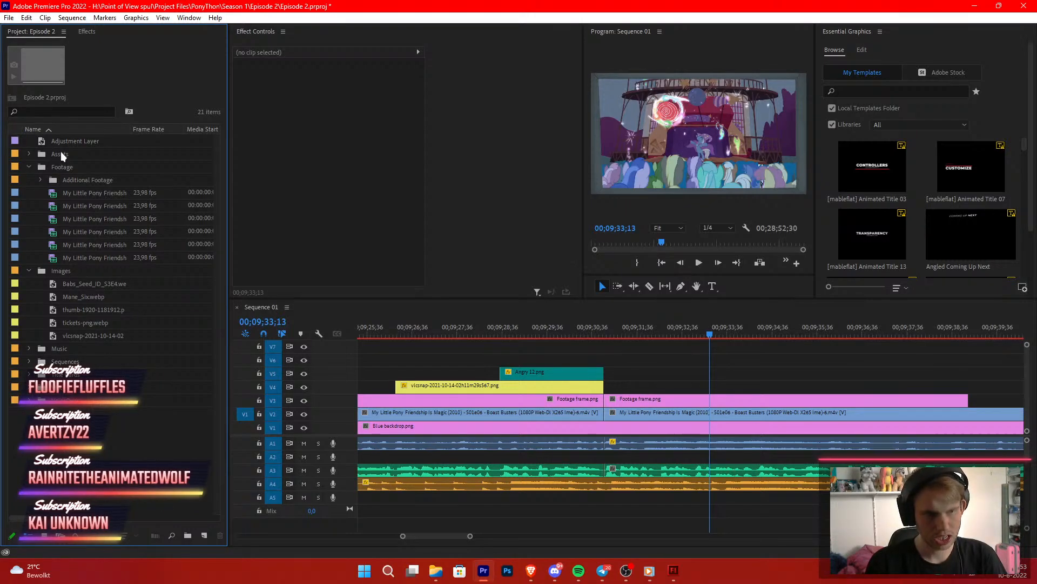
left_click(187, 534)
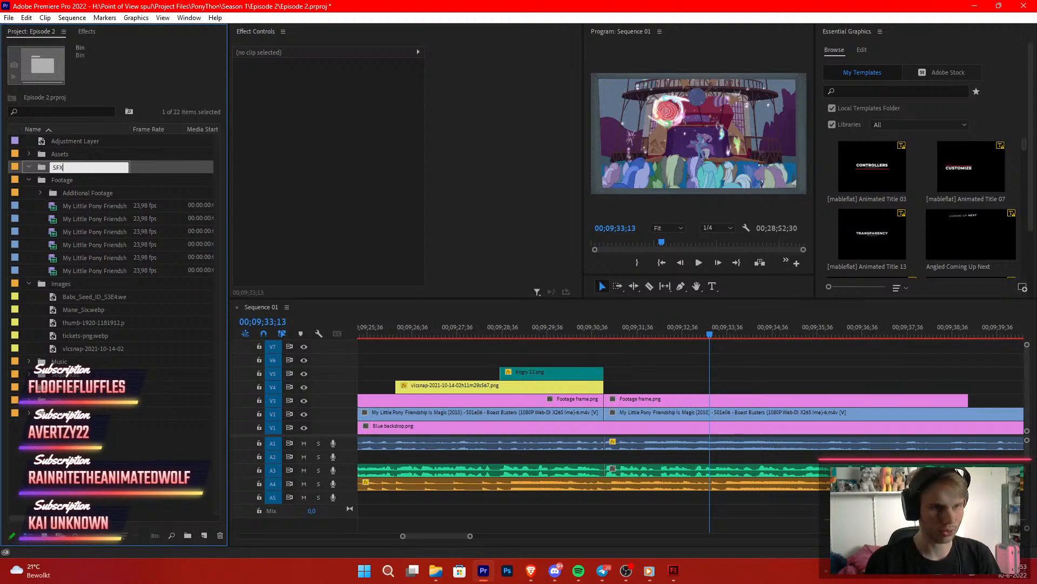
left_click(142, 473)
Switch to the file explorer, play PUNCH #2.mp3 in the media player, and close the player
left_click(435, 570)
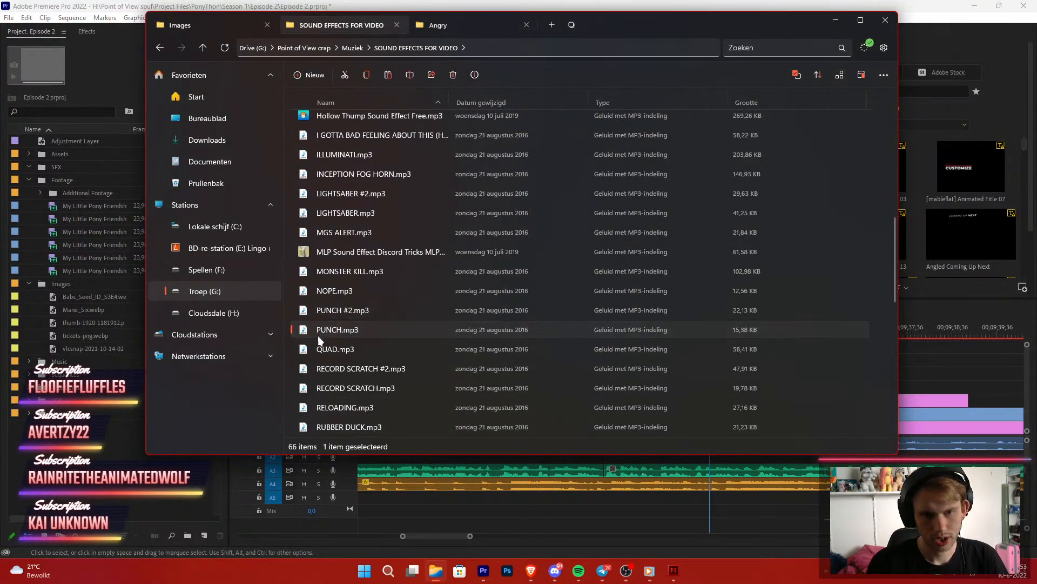
double_click(330, 310)
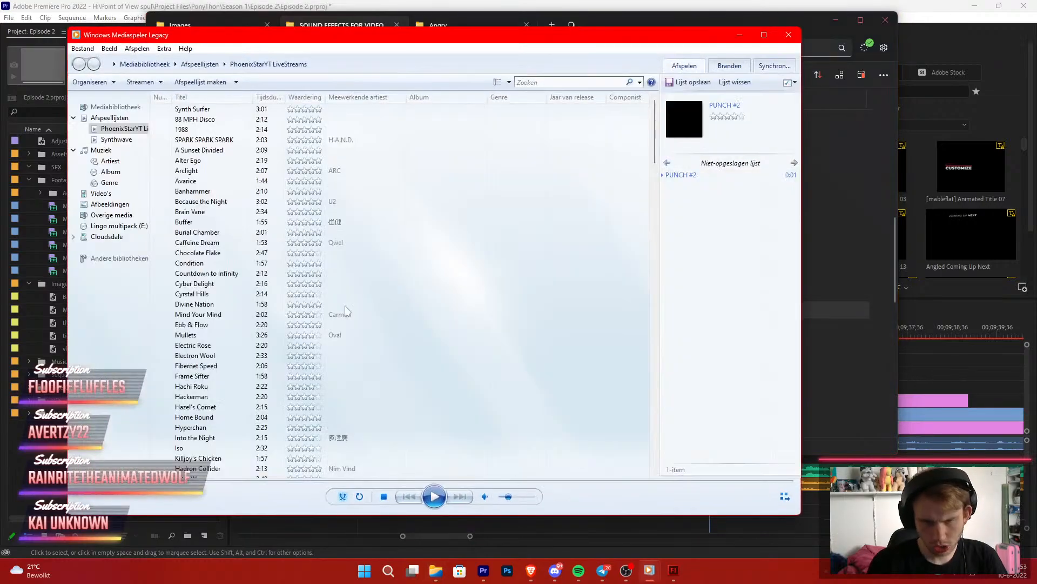
left_click(791, 36)
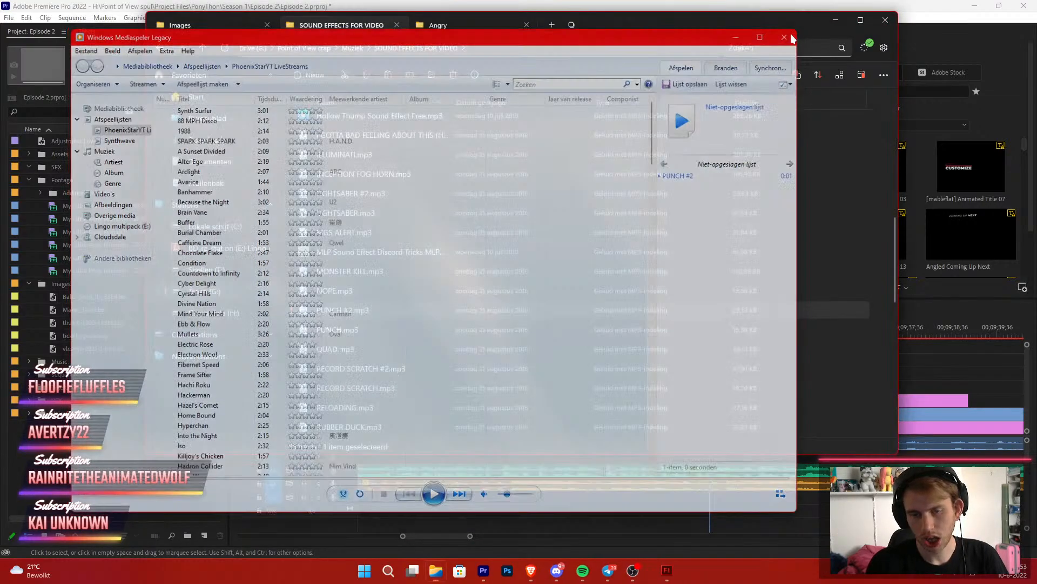
Import PUNCH #2.mp3 from the sound effects folder into the SFX bin and give it the Purple label
left_click_drag(354, 311, 55, 167)
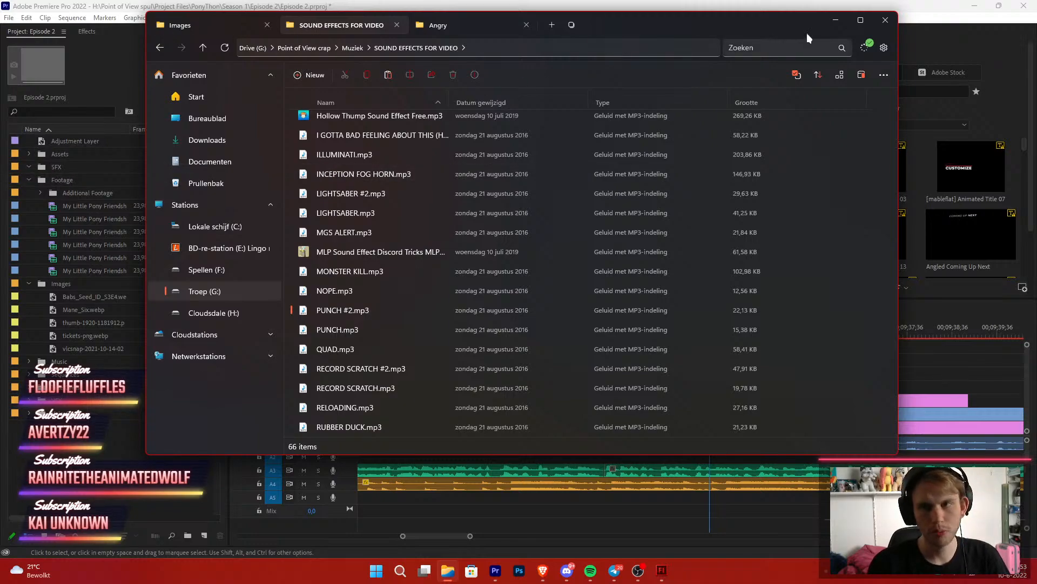
left_click(836, 20)
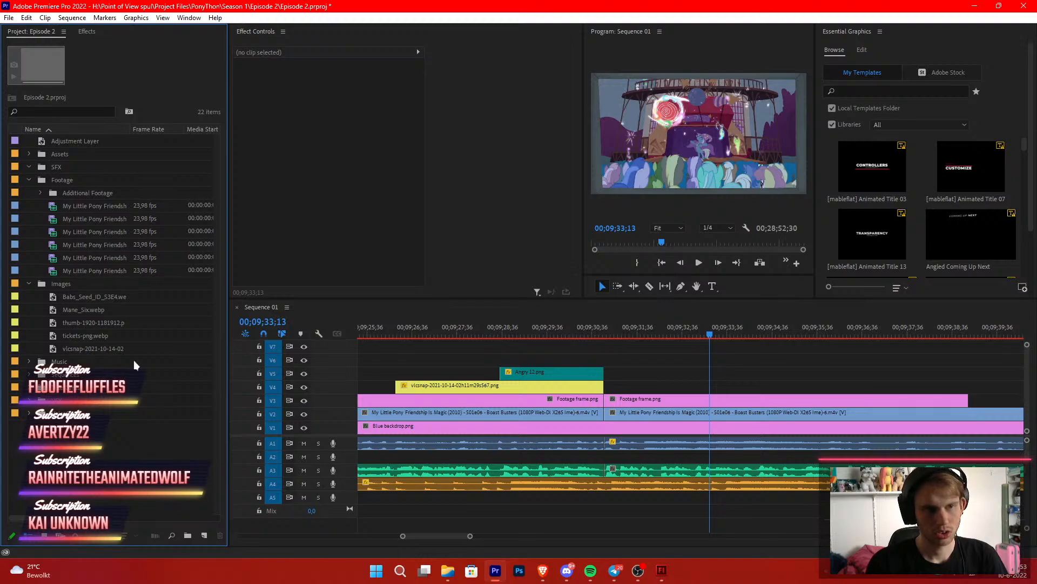
left_click(445, 574)
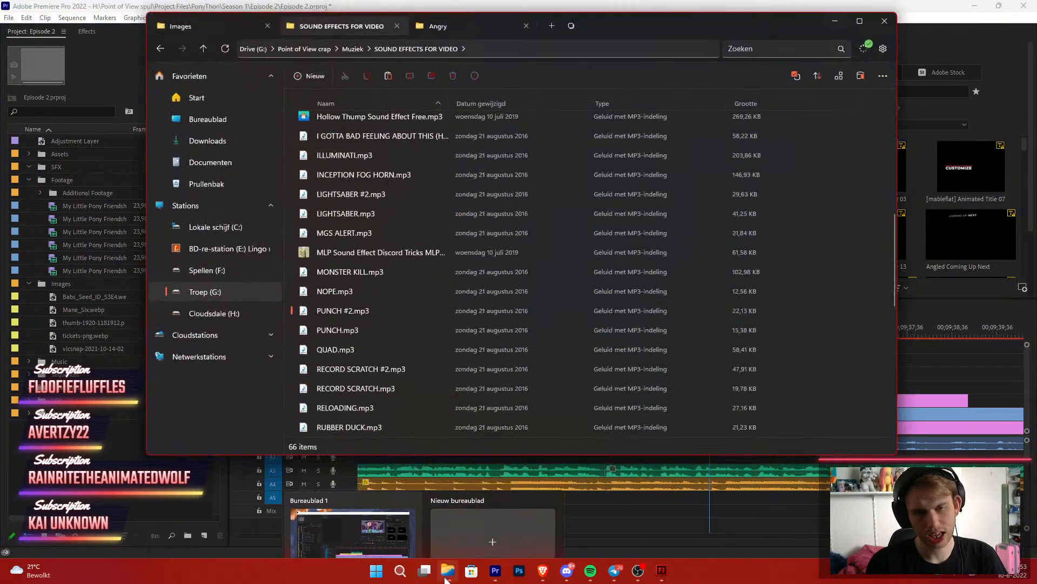
left_click_drag(325, 310, 55, 169)
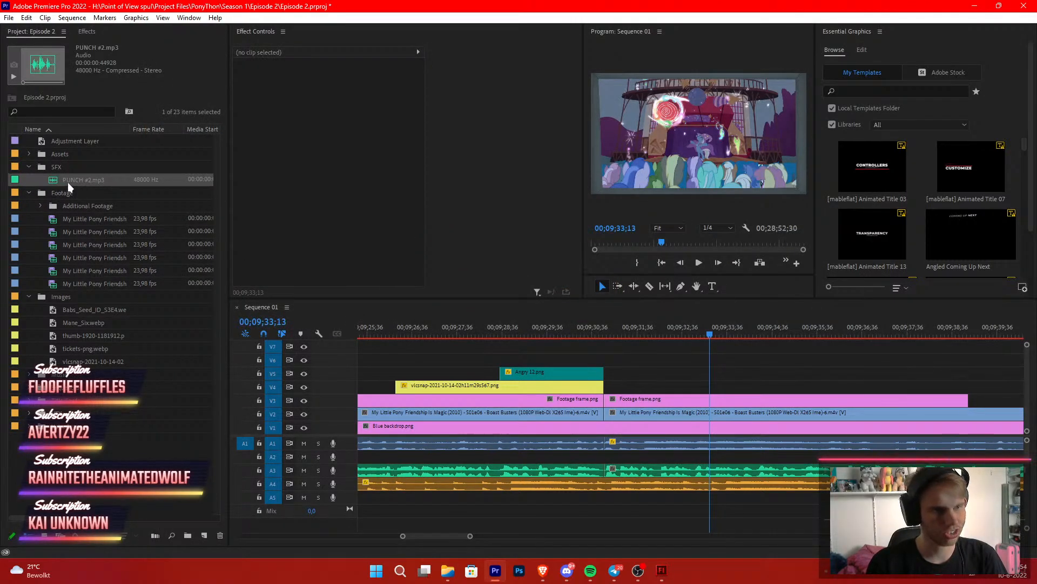
right_click(67, 182)
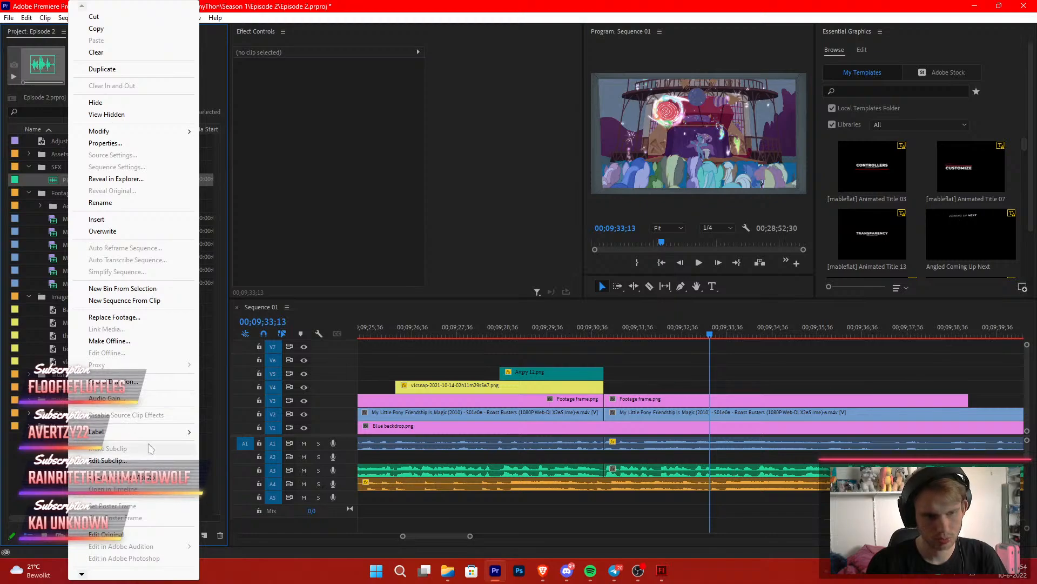
mouse_move(135, 431)
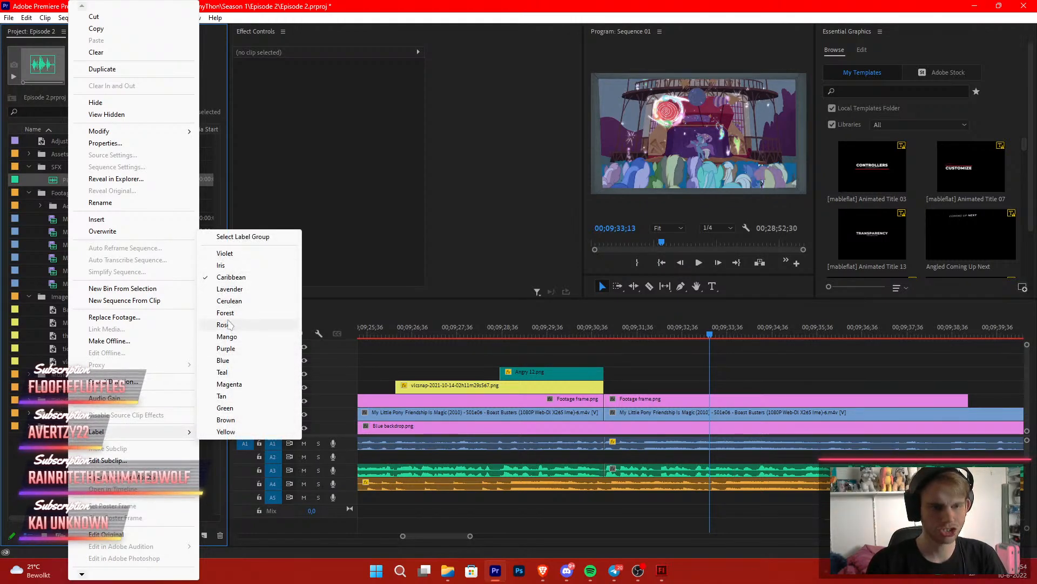
left_click(226, 348)
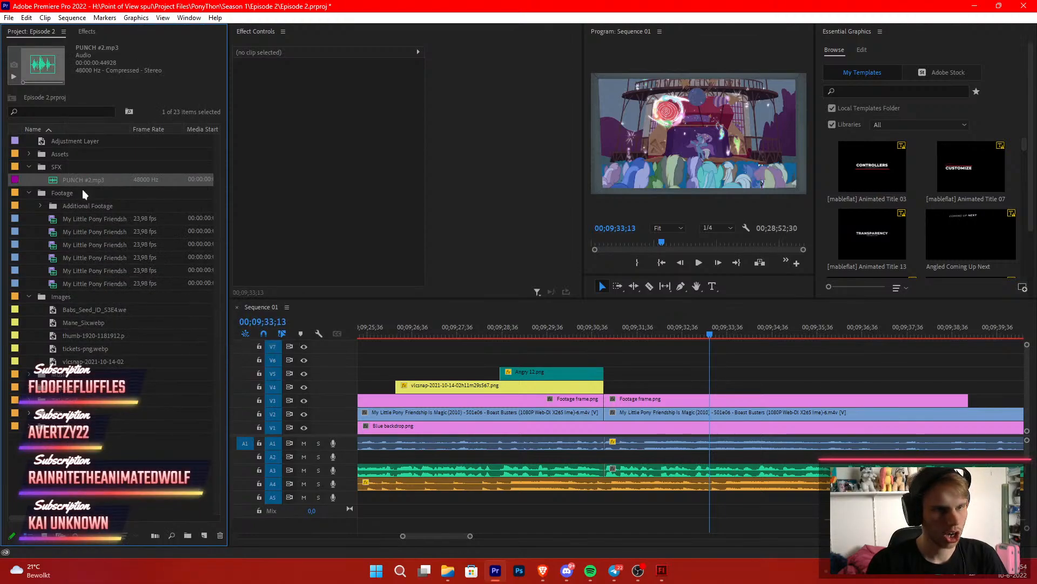
Place PUNCH #2.mp3 on audio track A5 at the start of the Angry 12 clip and play it back
left_click_drag(350, 429, 513, 487)
left_click(519, 345)
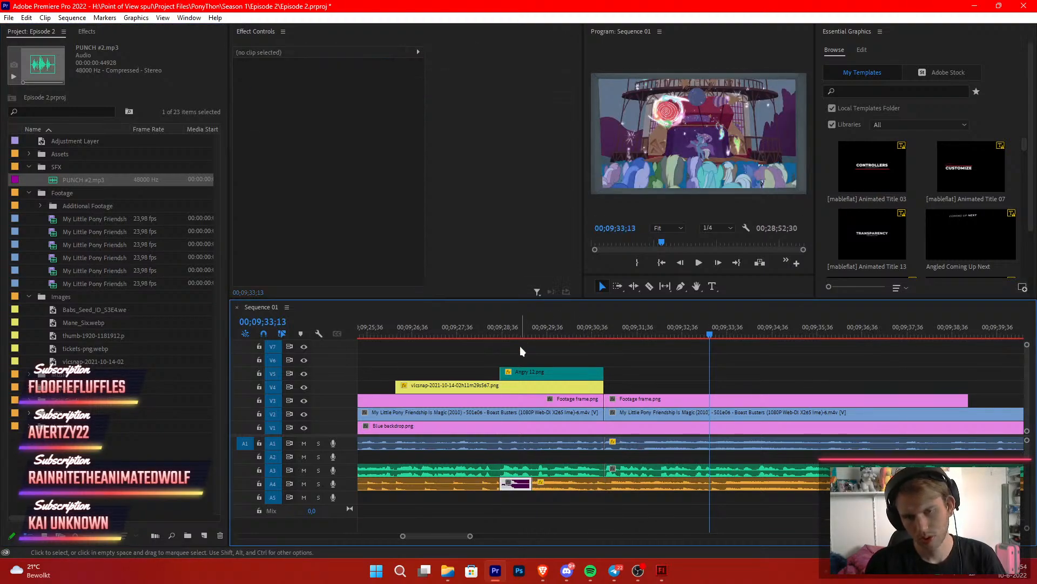
left_click(488, 336)
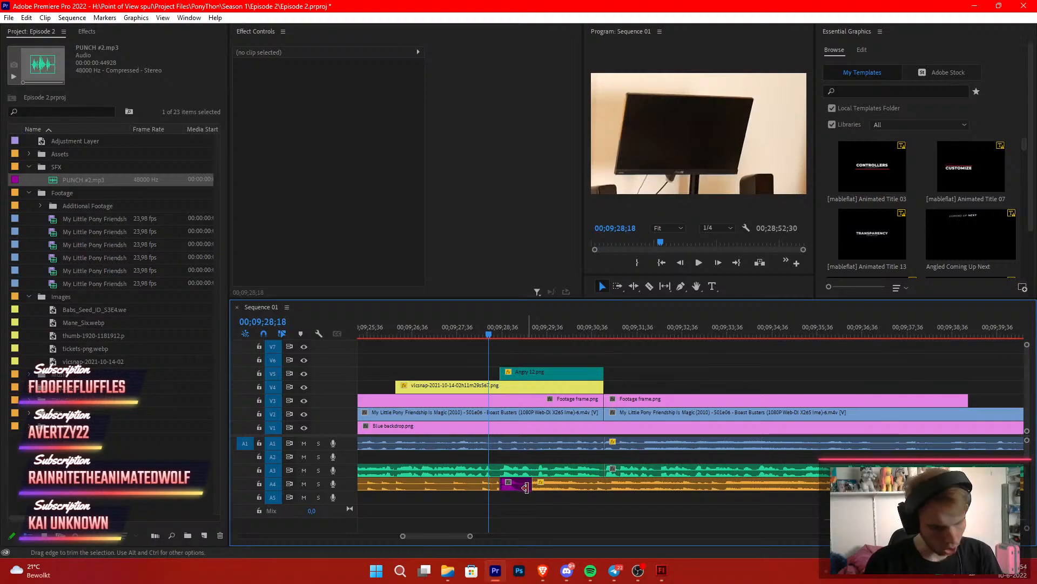
mouse_move(525, 488)
left_mouse_down()
mouse_move(582, 502)
mouse_move(509, 499)
left_mouse_up()
left_click(517, 362)
key("space")
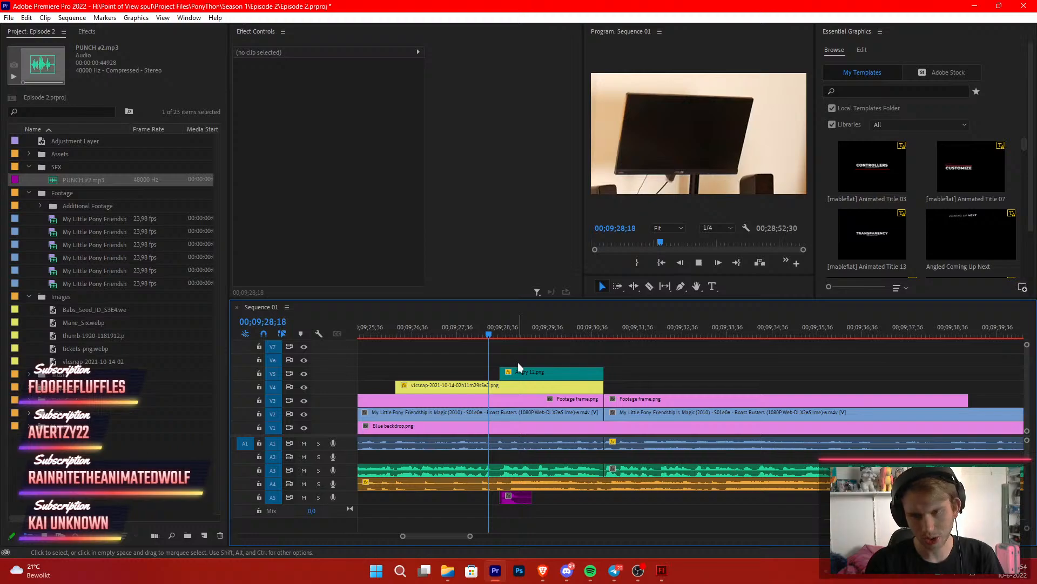
Set the volume level of the PUNCH #2 clip to -15 dB and play the punch moment back
left_click(516, 496)
left_click(256, 97)
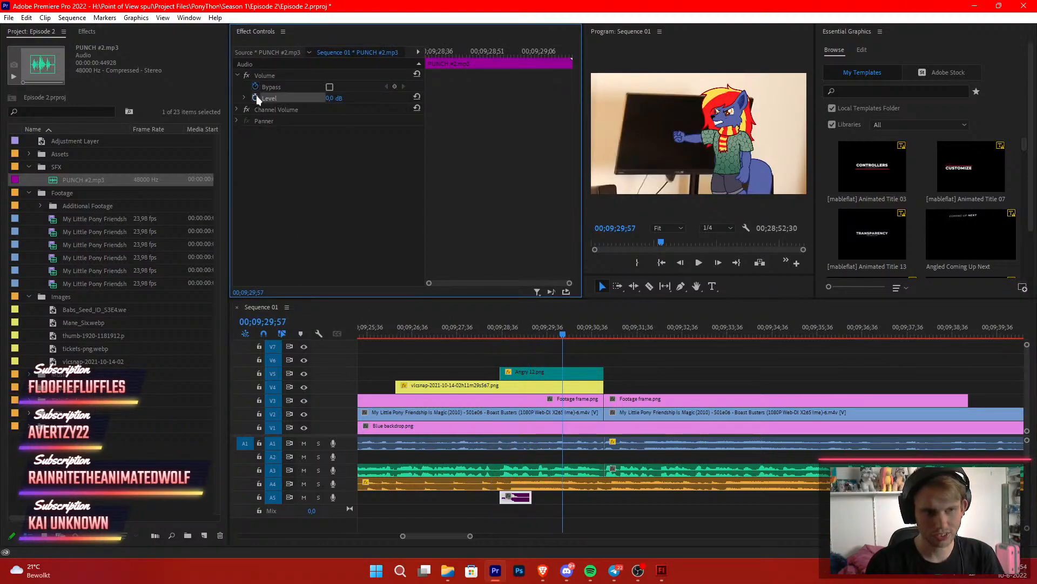
left_click_drag(329, 99, 248, 99)
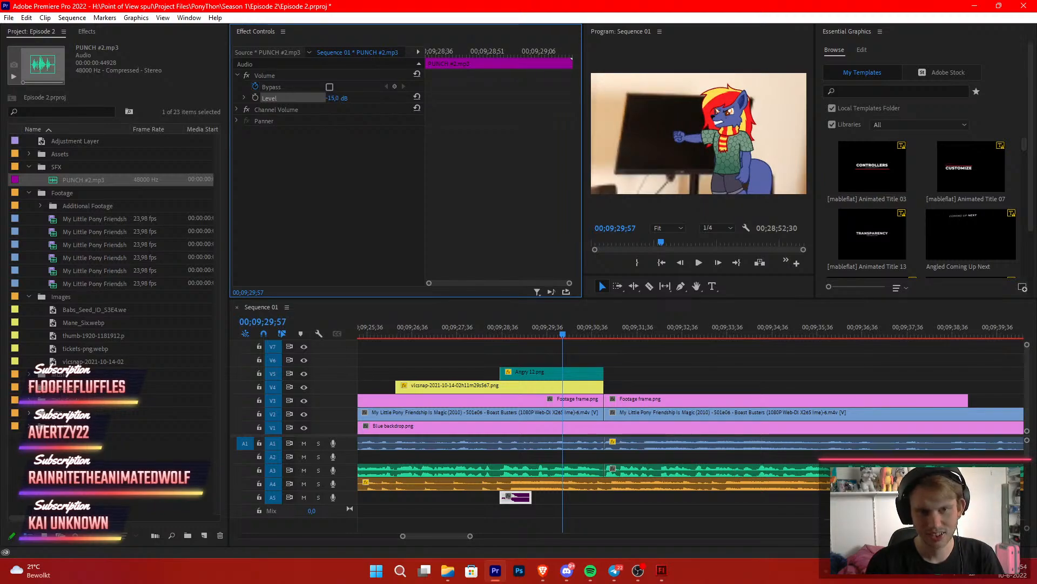
left_click(493, 326)
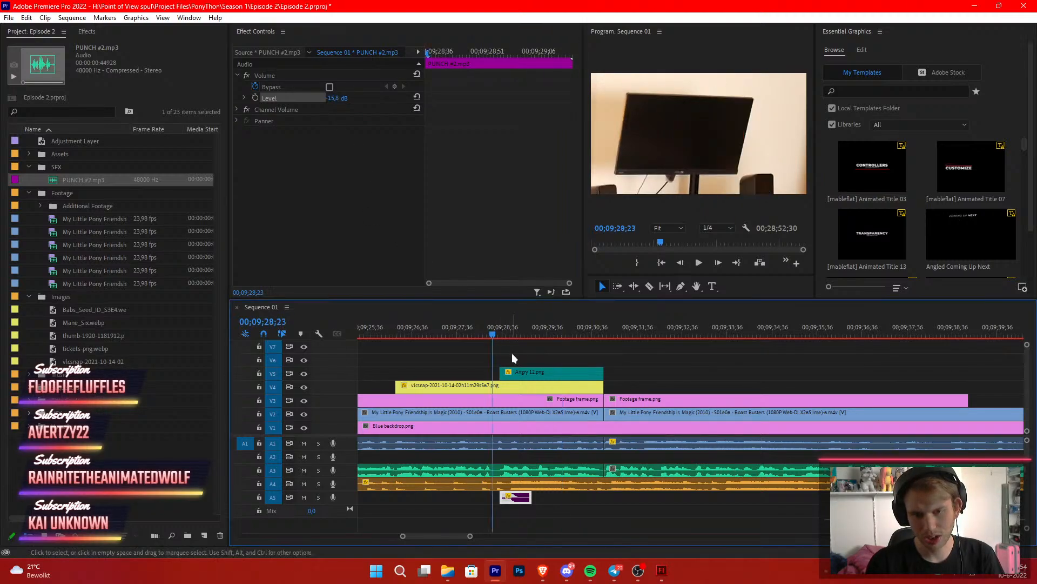
left_click(511, 352)
key("space")
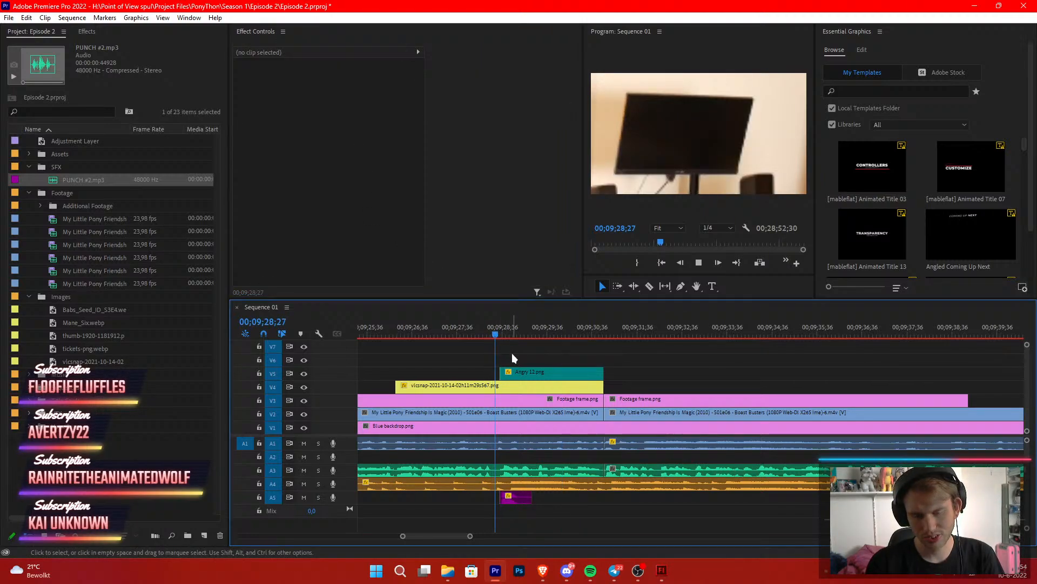
left_click(488, 324)
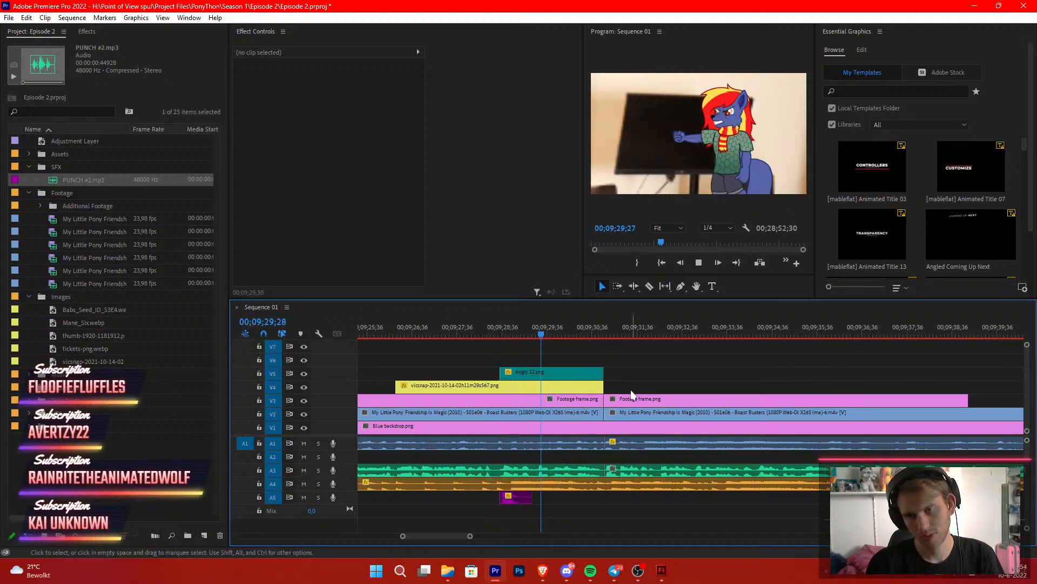
Play on through the Boast Busters footage and split its clip at 00;09;36;05, where Rarity is shown
scroll(642, 400, "down", 3)
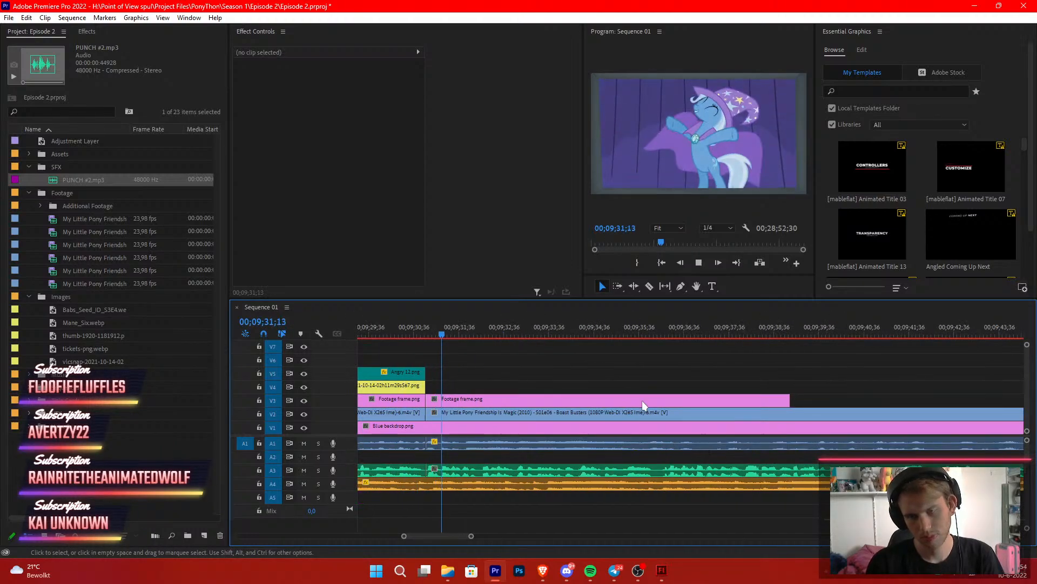
scroll(642, 400, "down", 2)
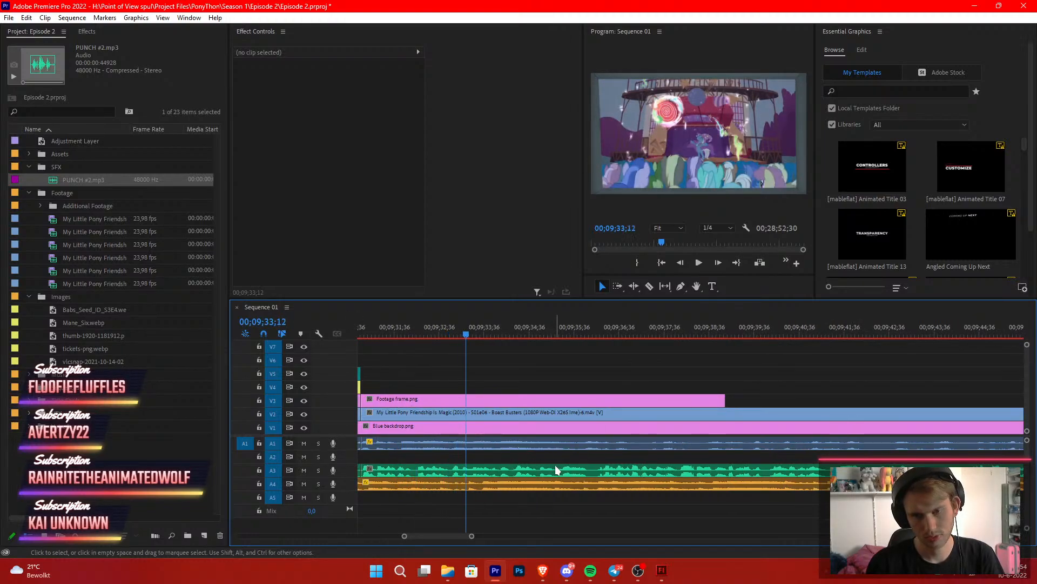
key("space")
key("space")
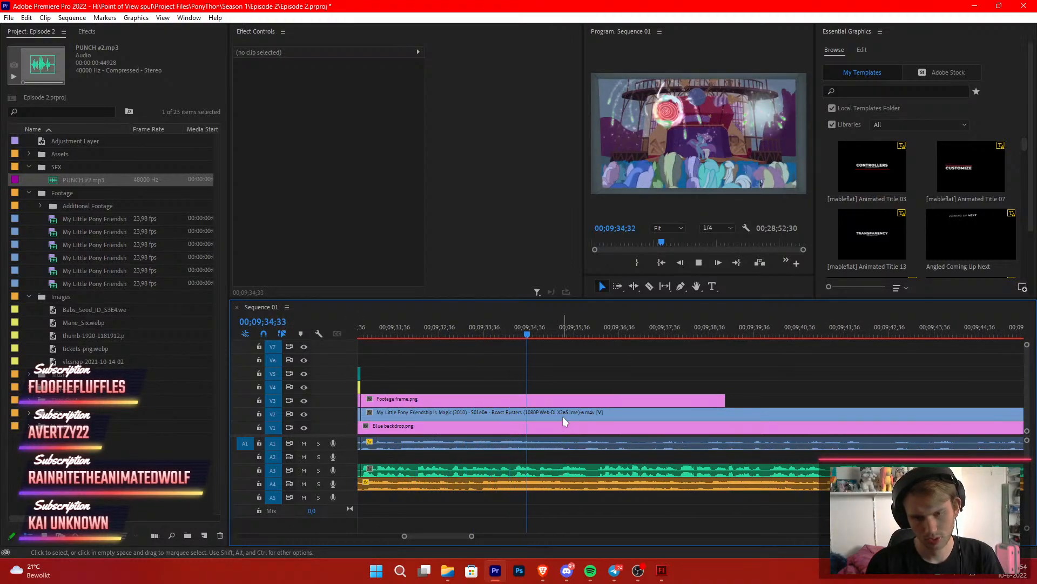
key("c")
left_click(595, 339)
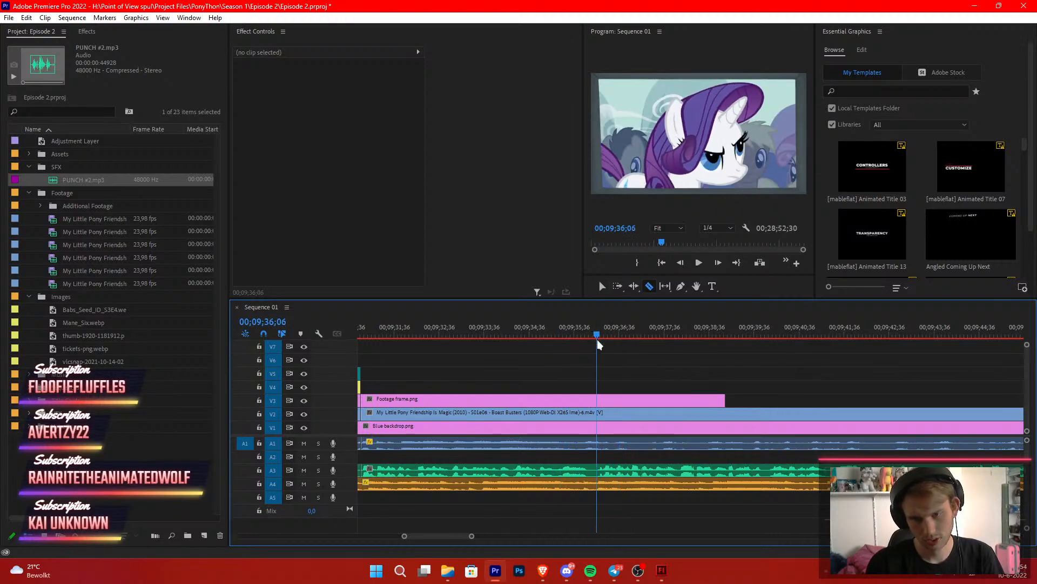
left_click(596, 412)
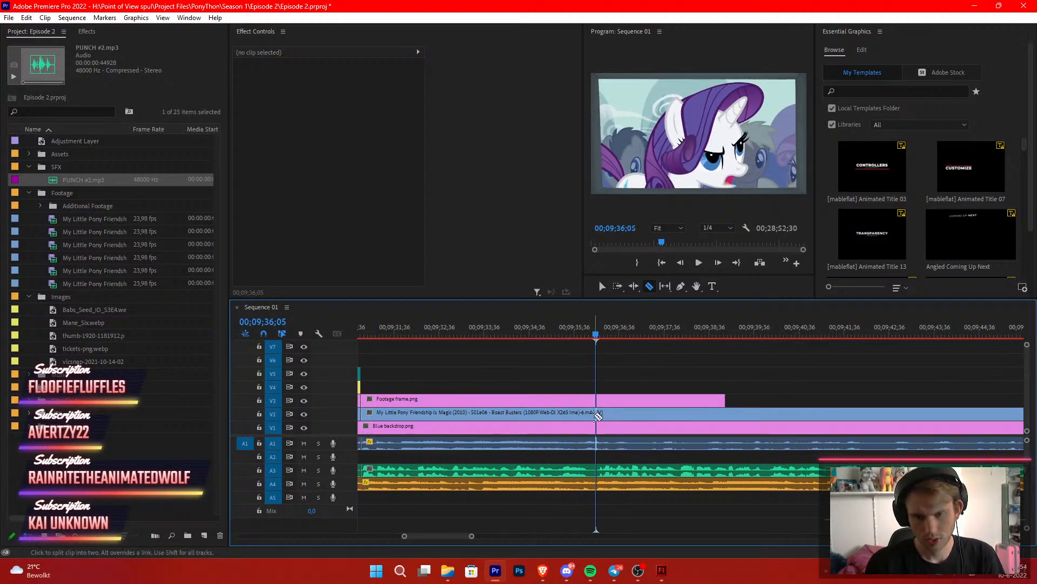
key("v")
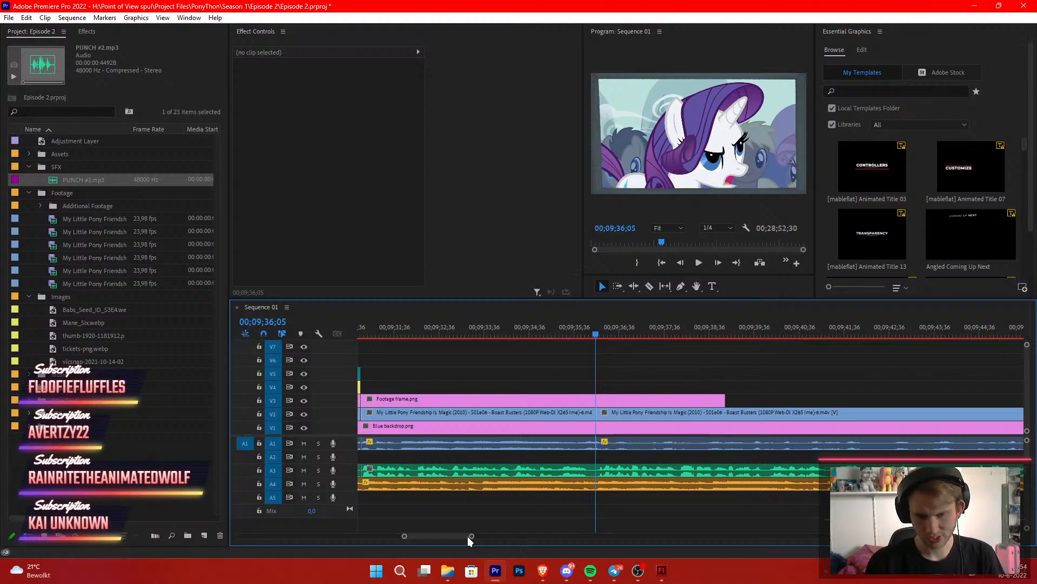
Review the Boast Busters footage after the new cut and park the playhead at 00;09;41;24
left_click_drag(467, 536, 477, 539)
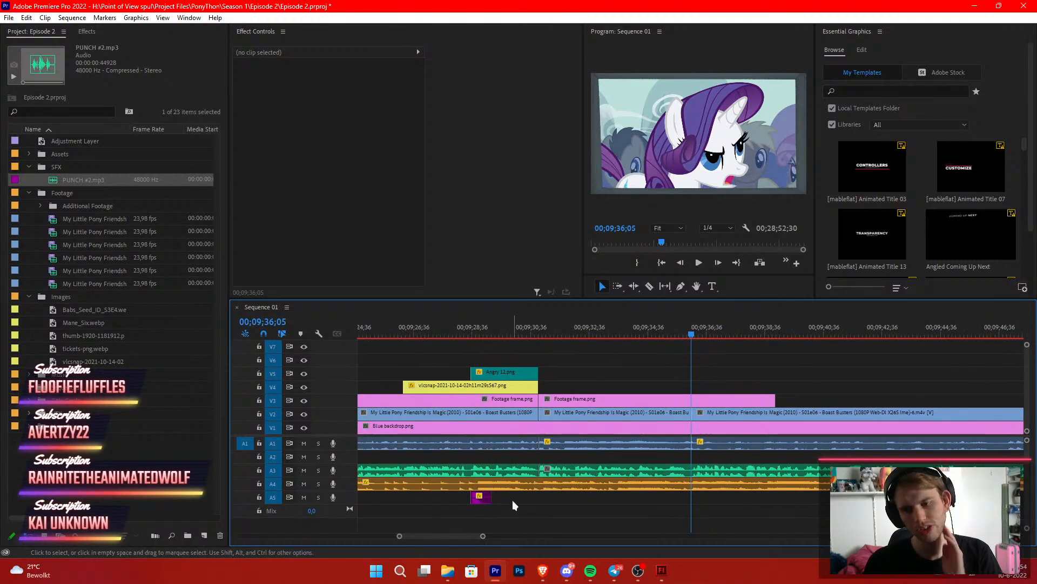
scroll(513, 508, "down", 2)
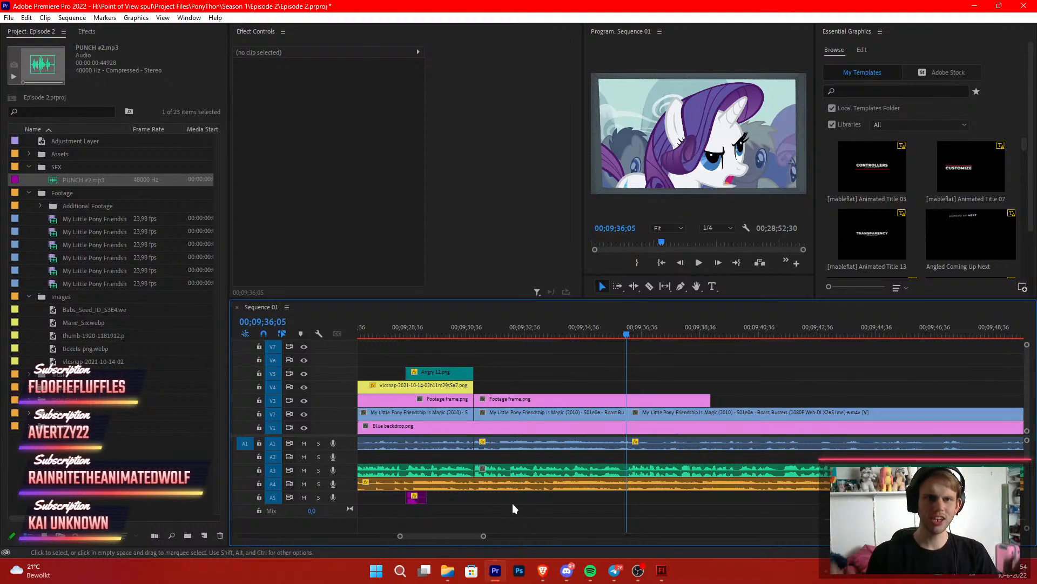
scroll(682, 436, "down", 3)
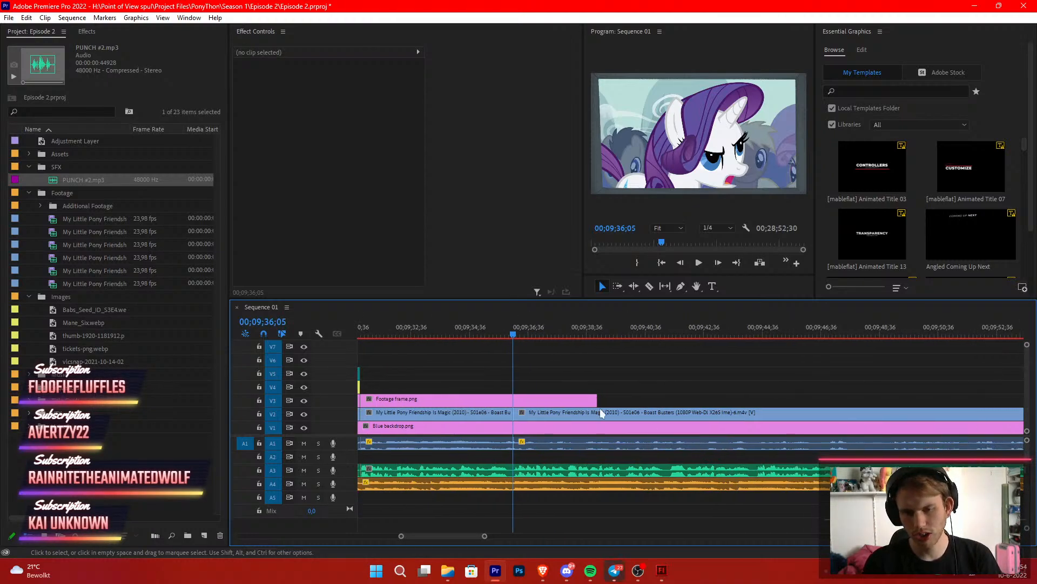
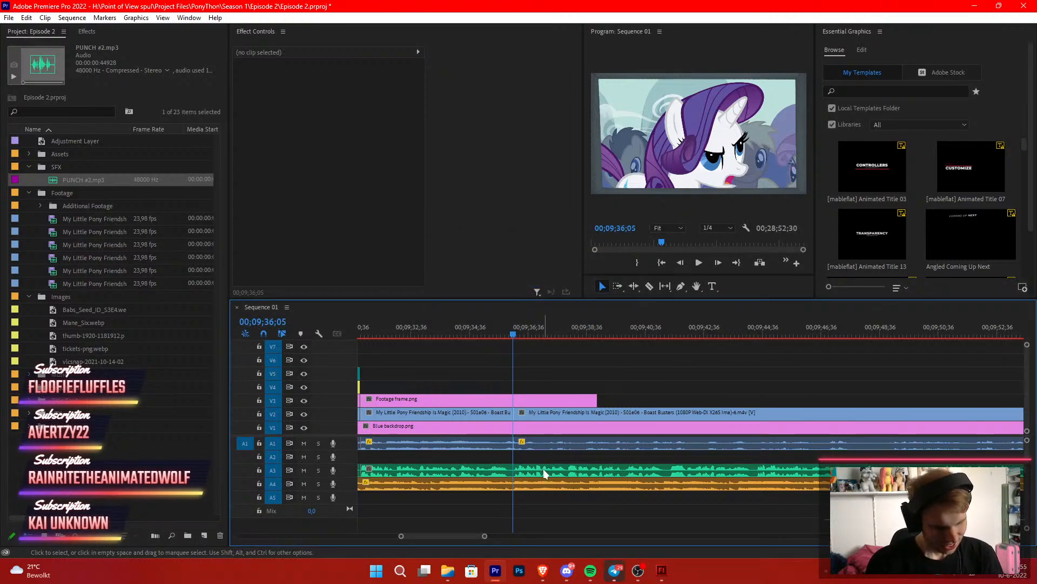
key("space")
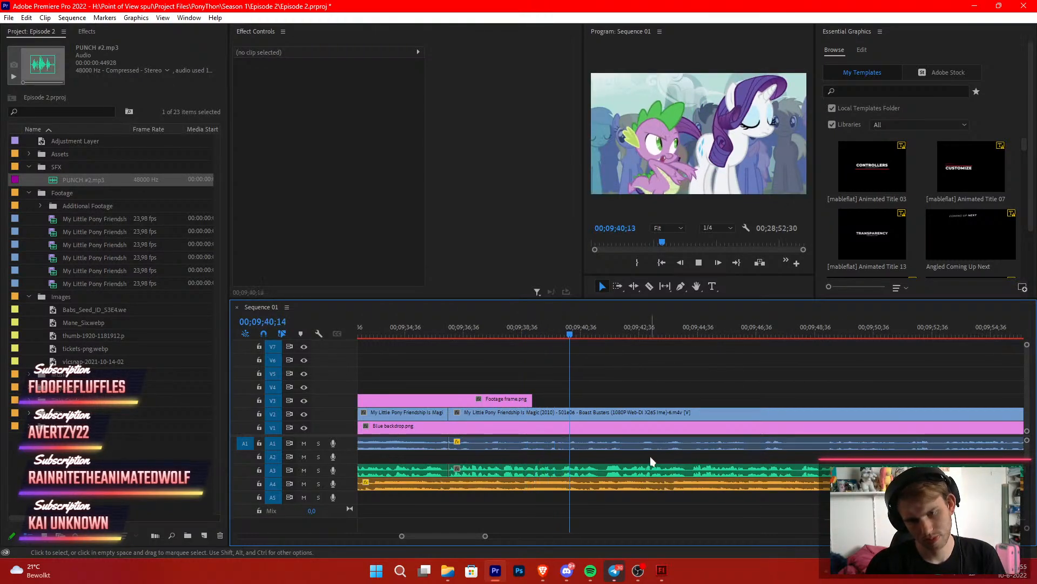
left_click(604, 326)
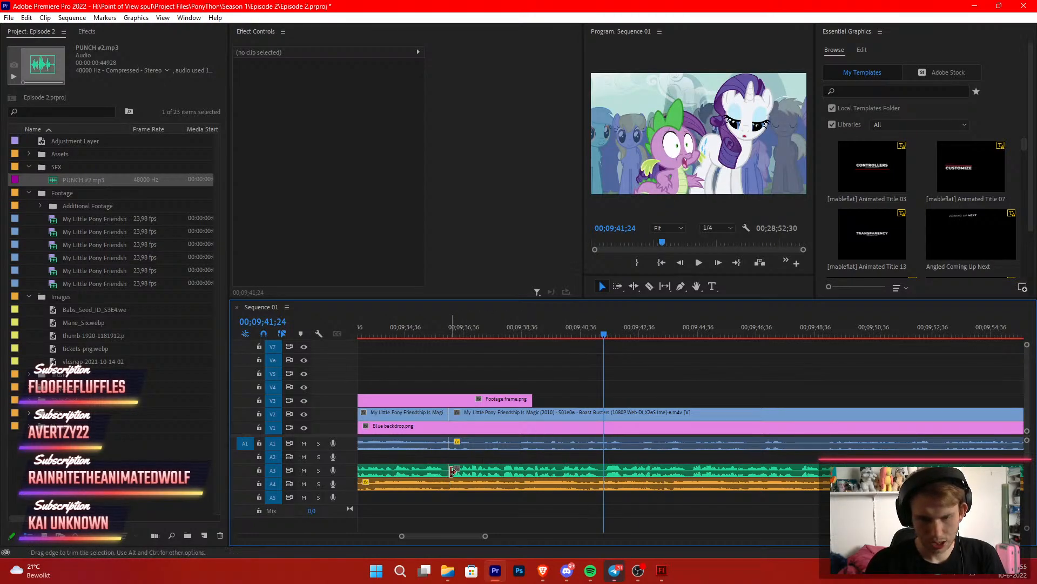
mouse_move(449, 470)
left_mouse_down()
mouse_move(609, 474)
mouse_move(468, 476)
left_mouse_up()
left_click(485, 375)
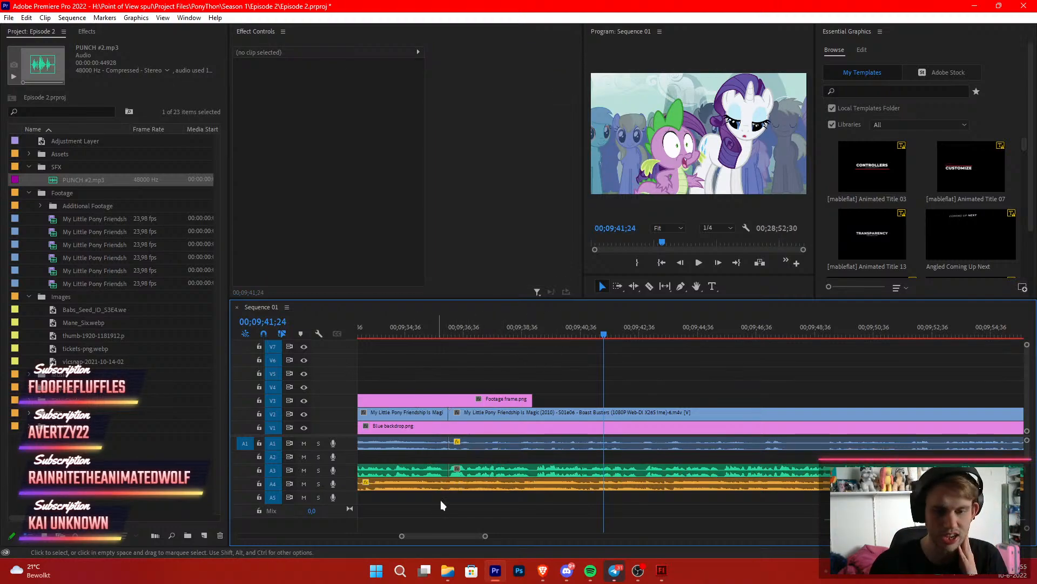
Move the Boast Busters clip that follows the Rarity shot along V2 to start at about 00;10;06, opening a gap after the cut
left_click_drag(485, 537, 515, 530)
left_click_drag(762, 325, 805, 351)
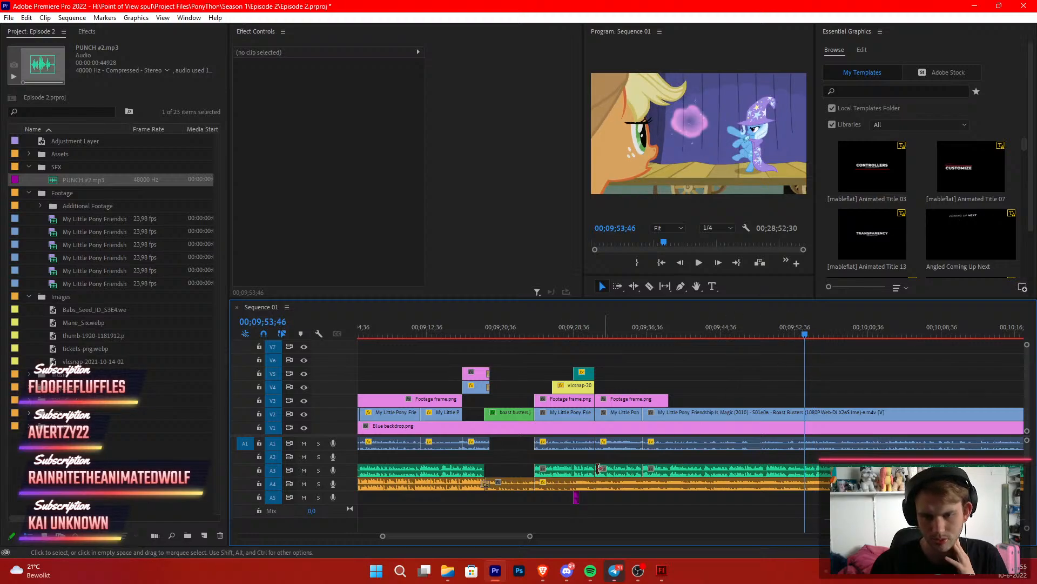
mouse_move(521, 536)
left_mouse_down()
mouse_move(628, 542)
mouse_move(534, 535)
left_mouse_up()
left_click_drag(564, 413, 799, 413)
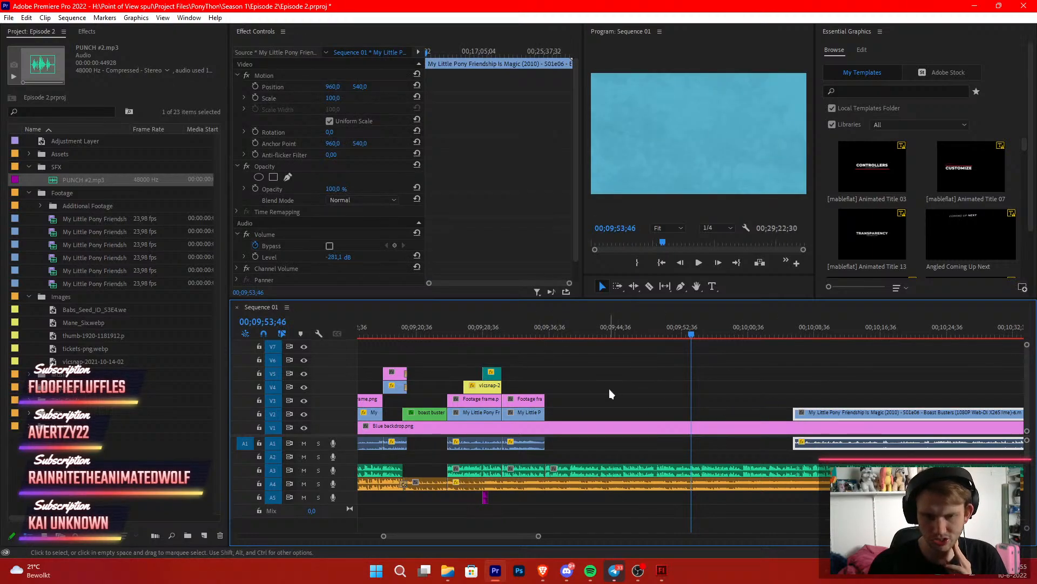
scroll(597, 417, "up", 5)
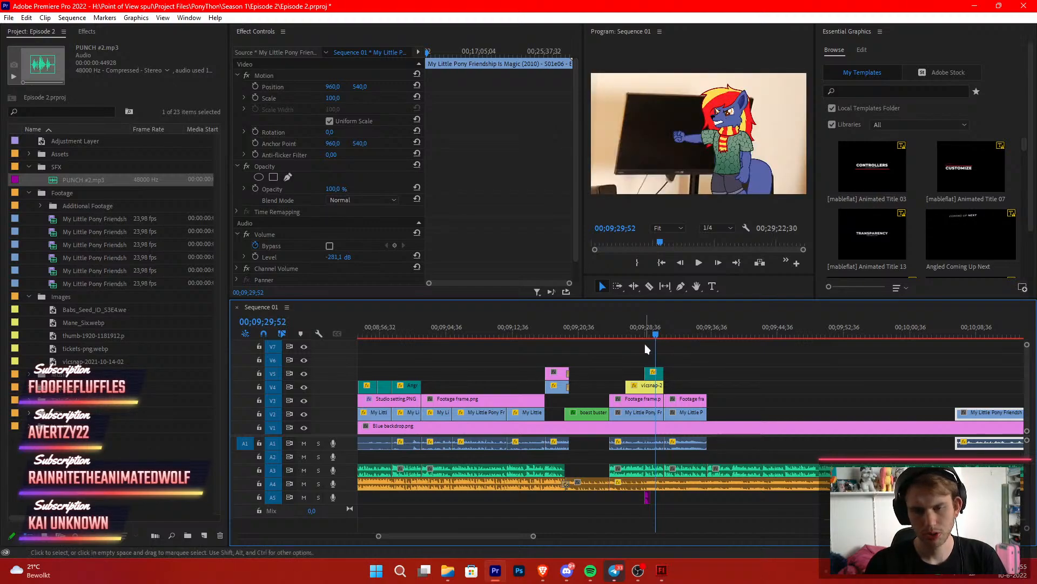
scroll(554, 493, "down", 4)
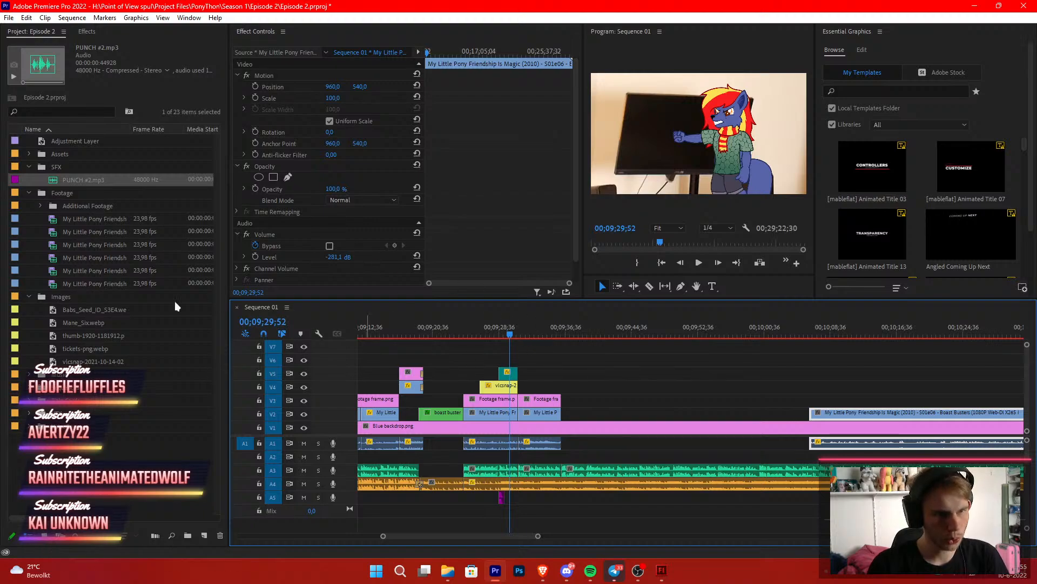
Place Unpleased 3.png on V2 in the gap just after the Rarity shot, with its scale set to 54 and vertical position to 641
left_click(28, 154)
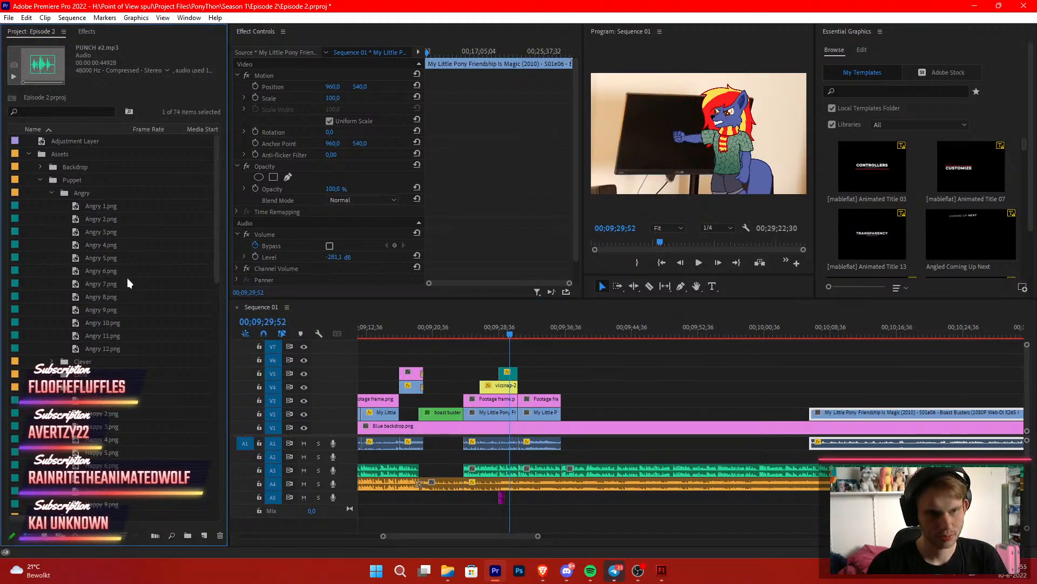
scroll(128, 284, "down", 4)
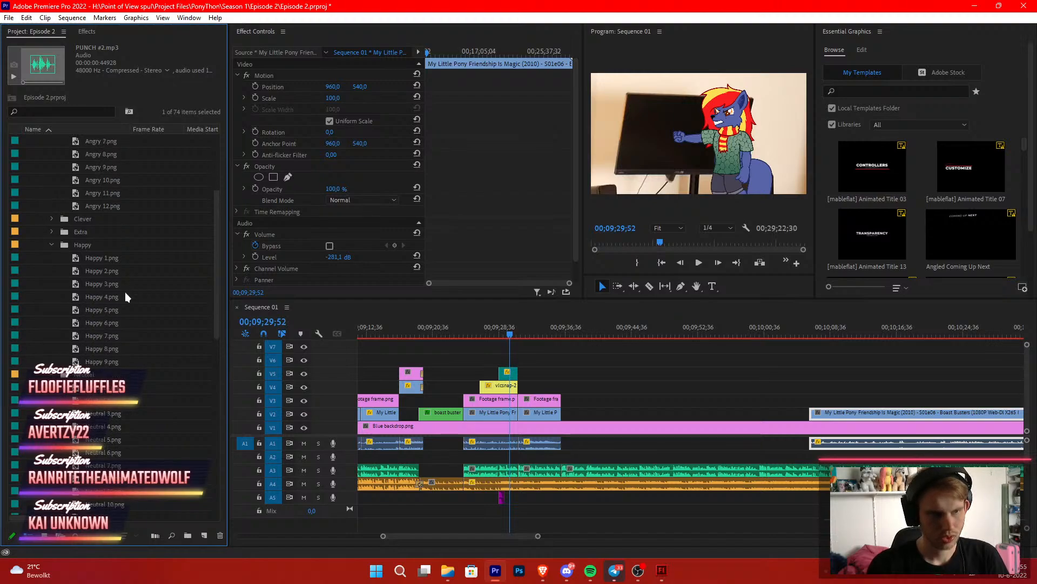
scroll(125, 291, "down", 10)
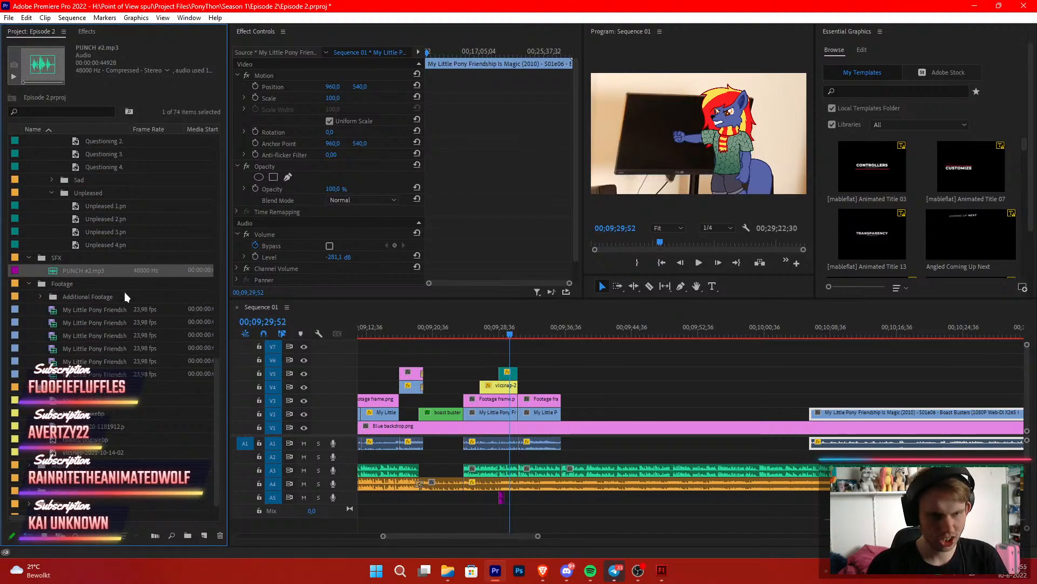
scroll(125, 292, "up", 1)
left_click(110, 270)
left_click(107, 258)
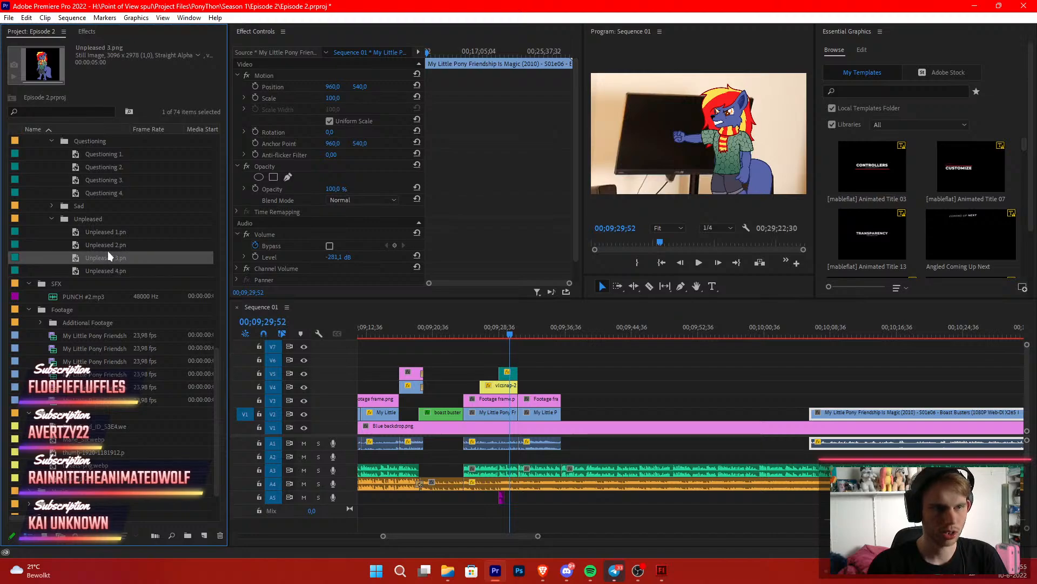
left_click_drag(106, 257, 566, 407)
left_click(569, 331)
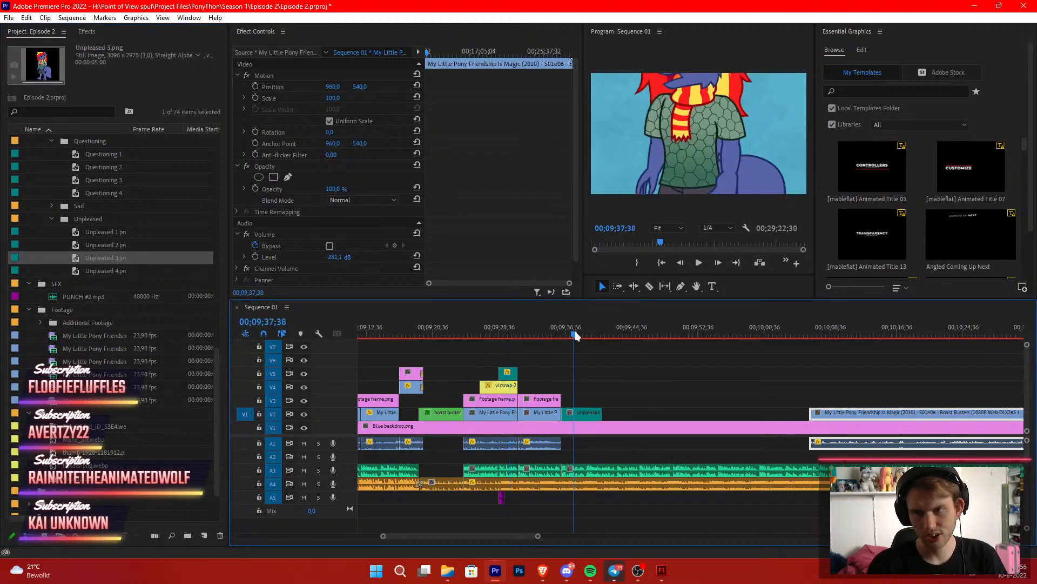
left_click(581, 413)
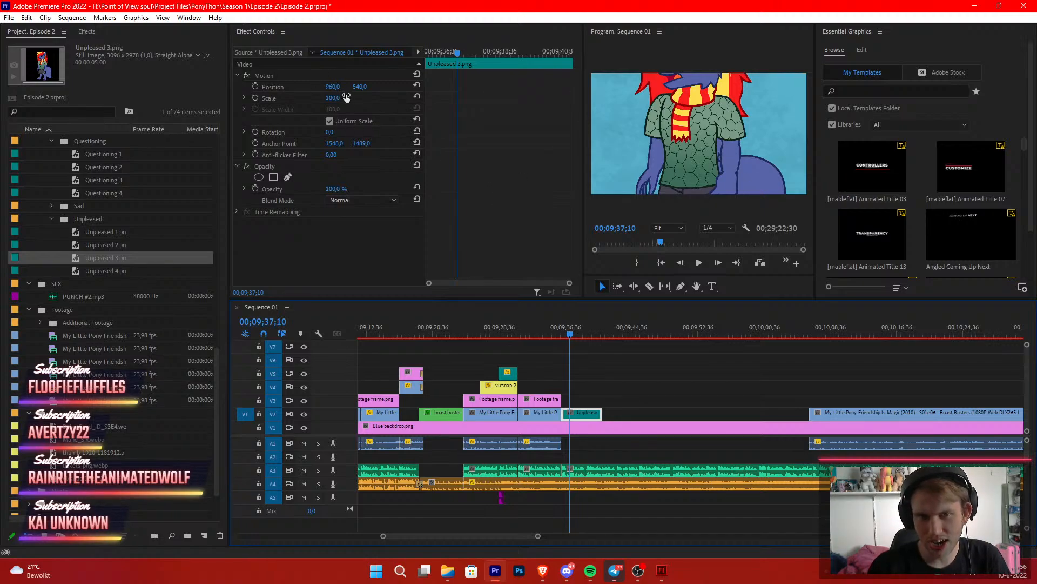
left_click_drag(345, 97, 414, 87)
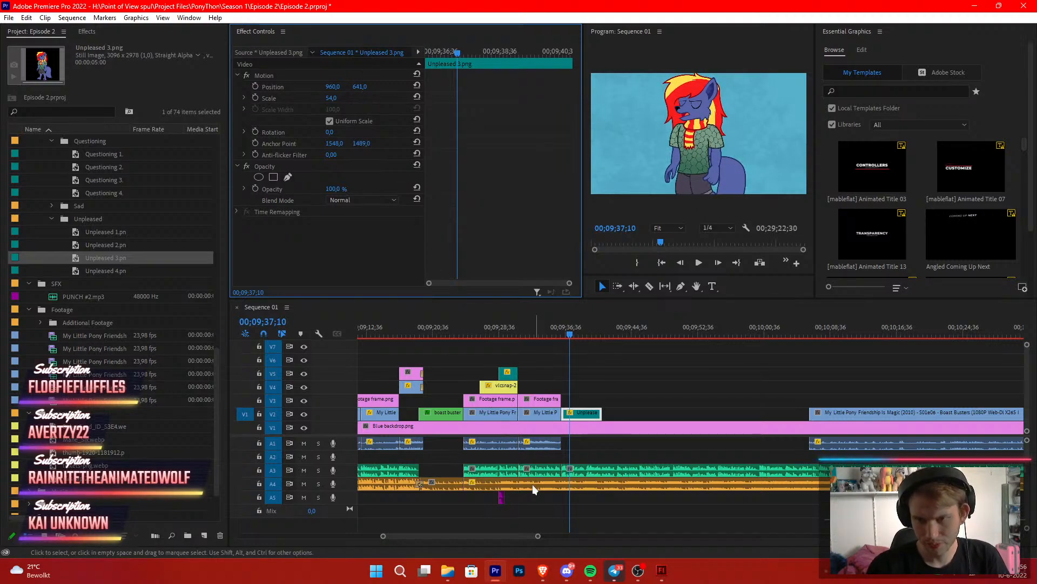
Play from the end of the Rarity shot and split the Unpleased 3 clip at about 00;09;37
left_click_drag(538, 536, 496, 543)
left_click_drag(649, 328, 634, 329)
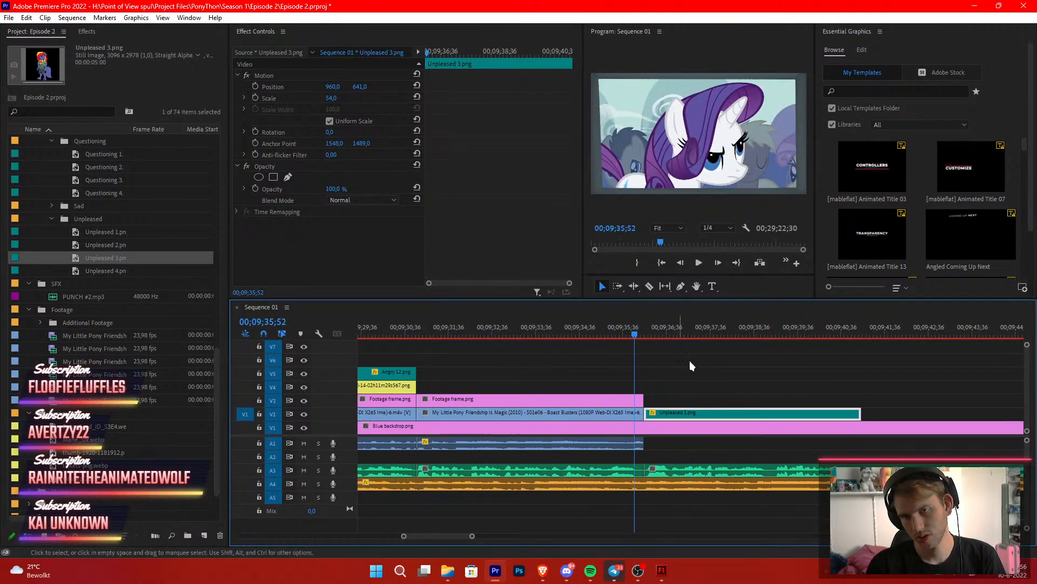
left_click(691, 361)
key("space")
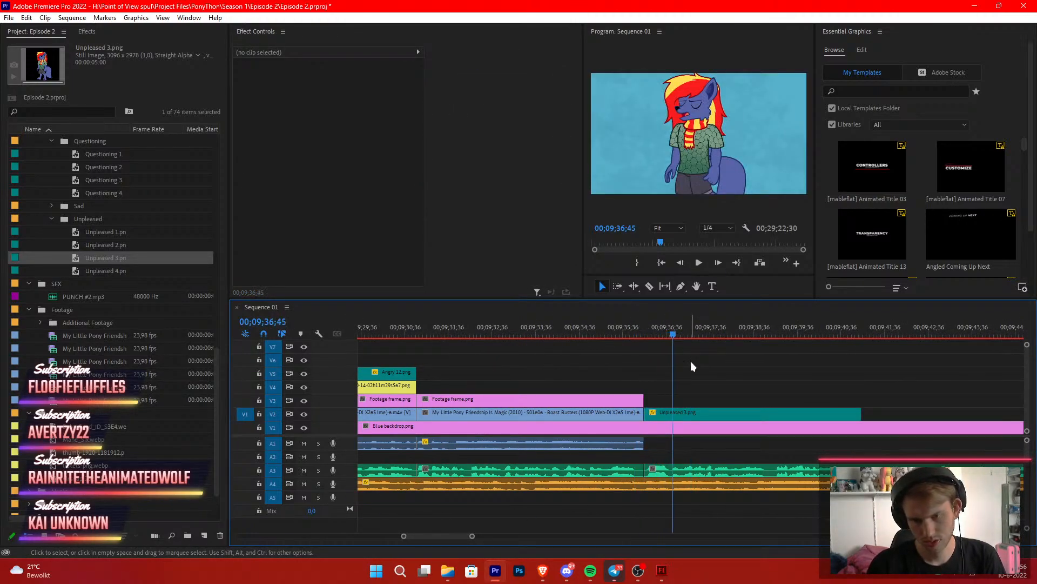
key("space")
key("Left")
key("c")
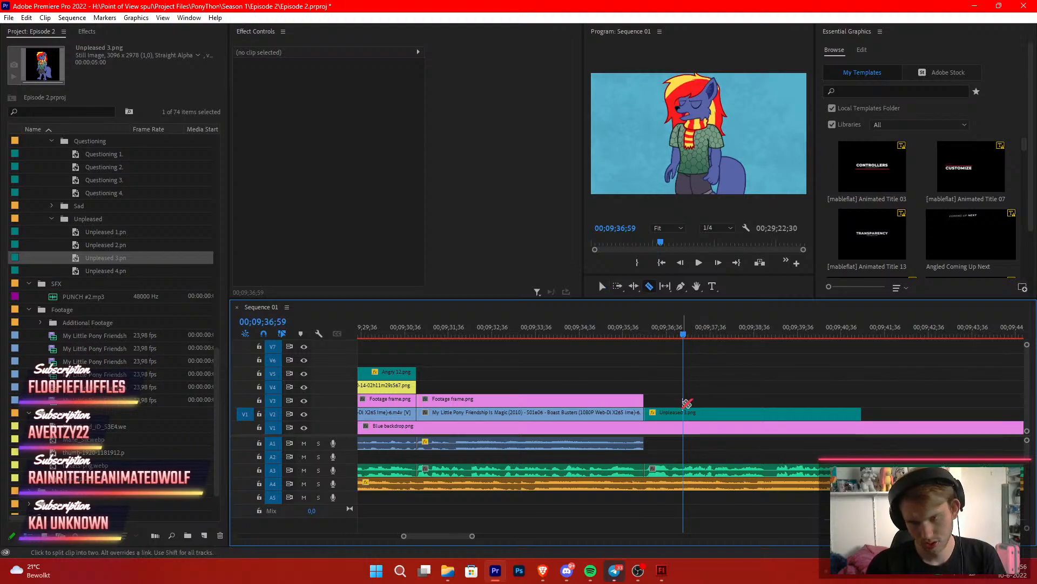
left_click(688, 413)
Split the voice-over on A3 in the pause just after 00;09;39;02 and shift its following part back to that point
key("space")
key("v")
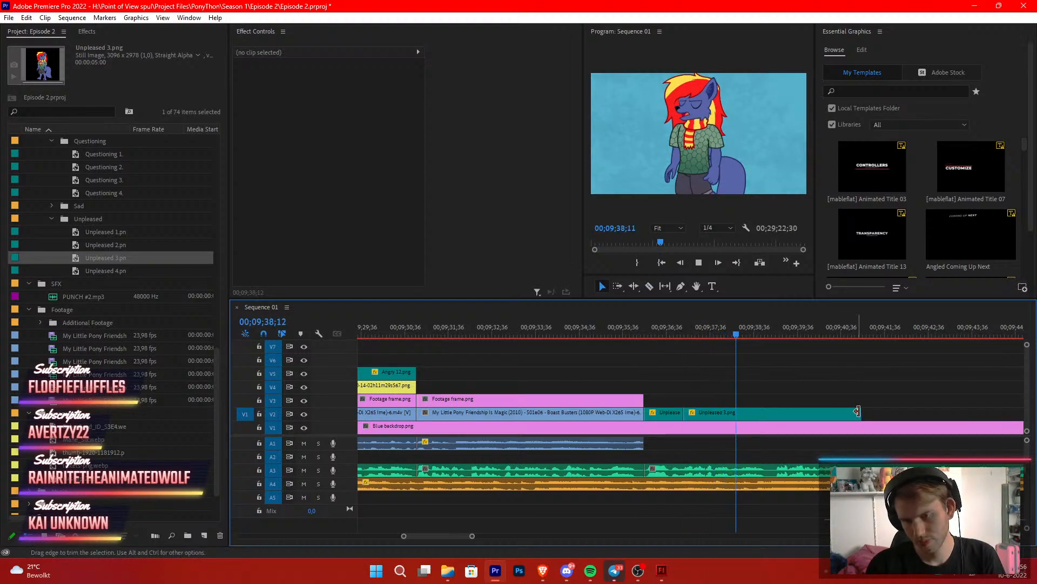
key("space")
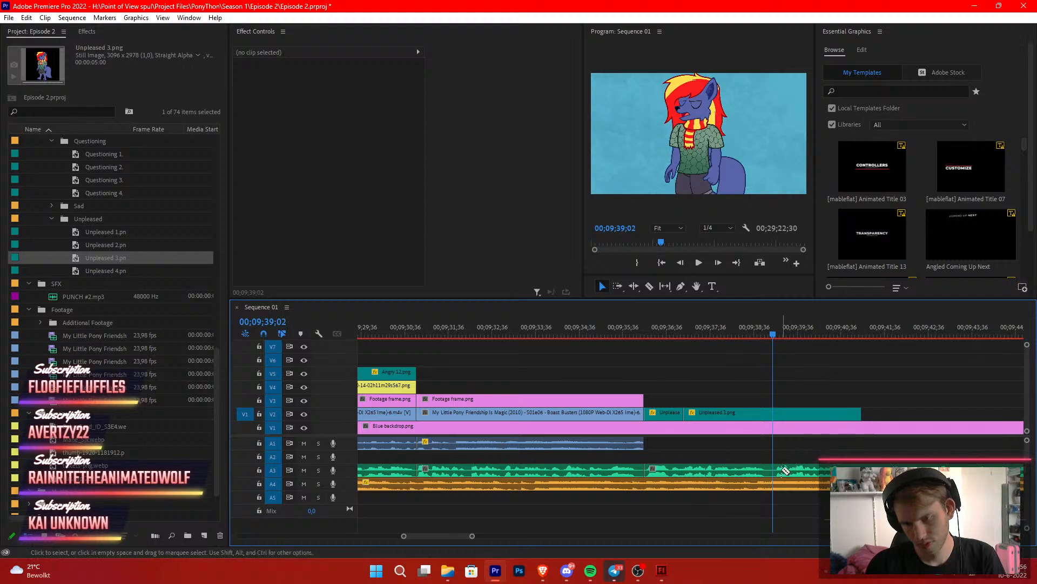
key("b")
key("v")
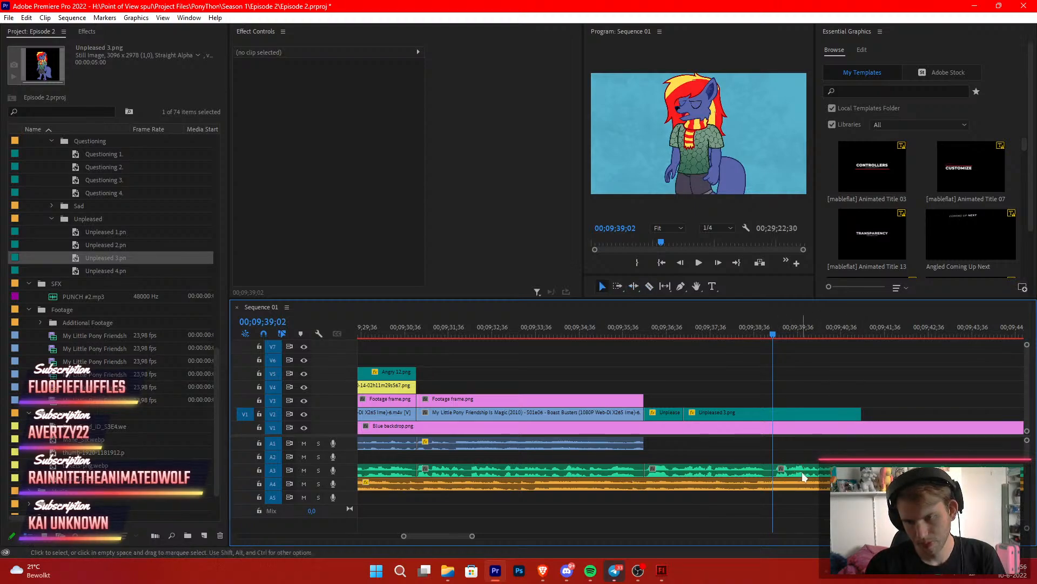
left_click_drag(799, 472, 799, 476)
left_click(805, 395)
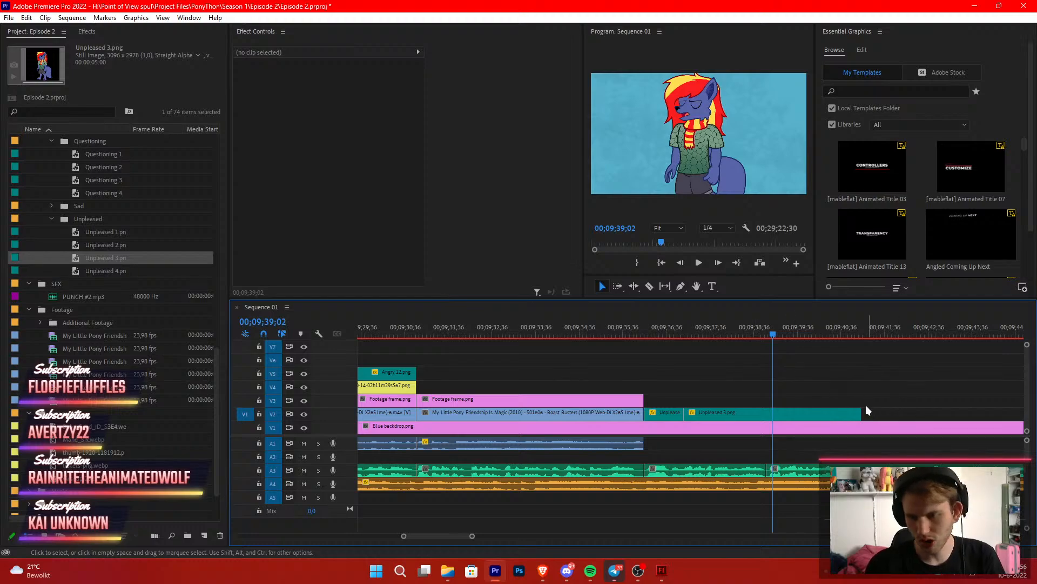
Trim the second Unpleased 3 piece to end at about 00;09;38;53, replace it with Unpleased 2.png and play the result back
left_click_drag(860, 412, 765, 432)
left_click(724, 322)
left_click(89, 239)
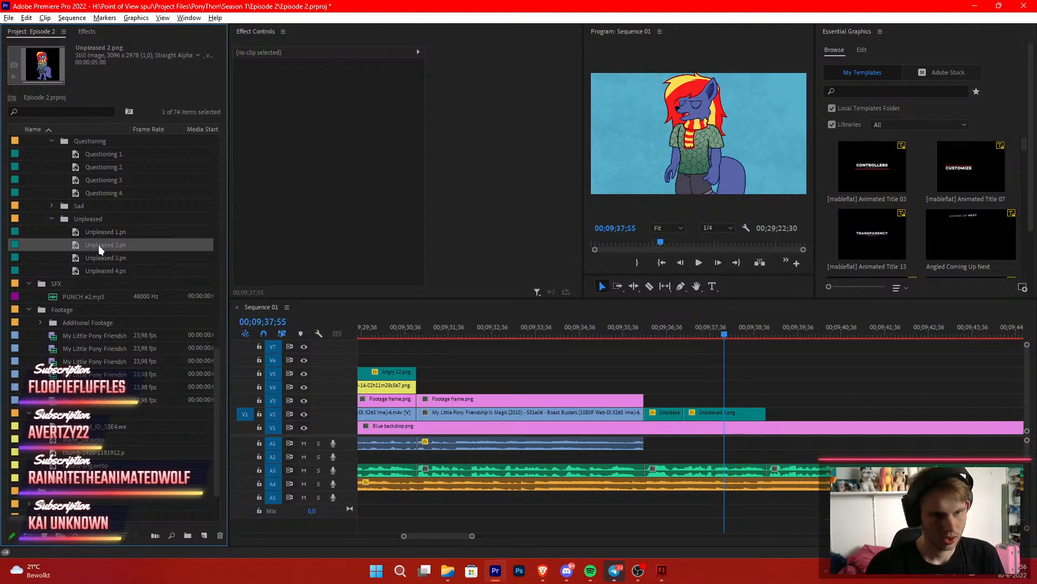
left_click_drag(98, 245, 702, 412)
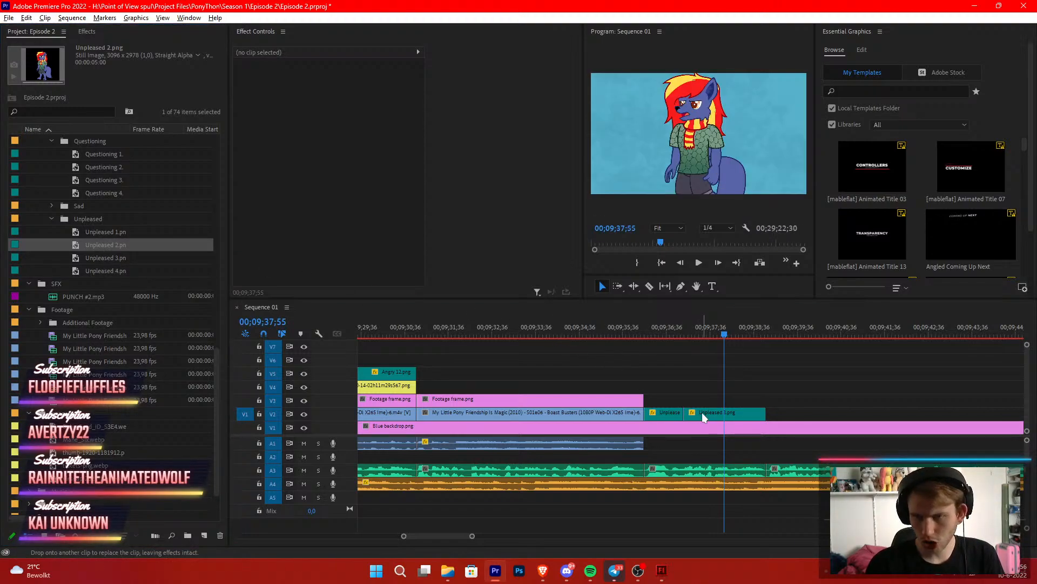
left_click(663, 329)
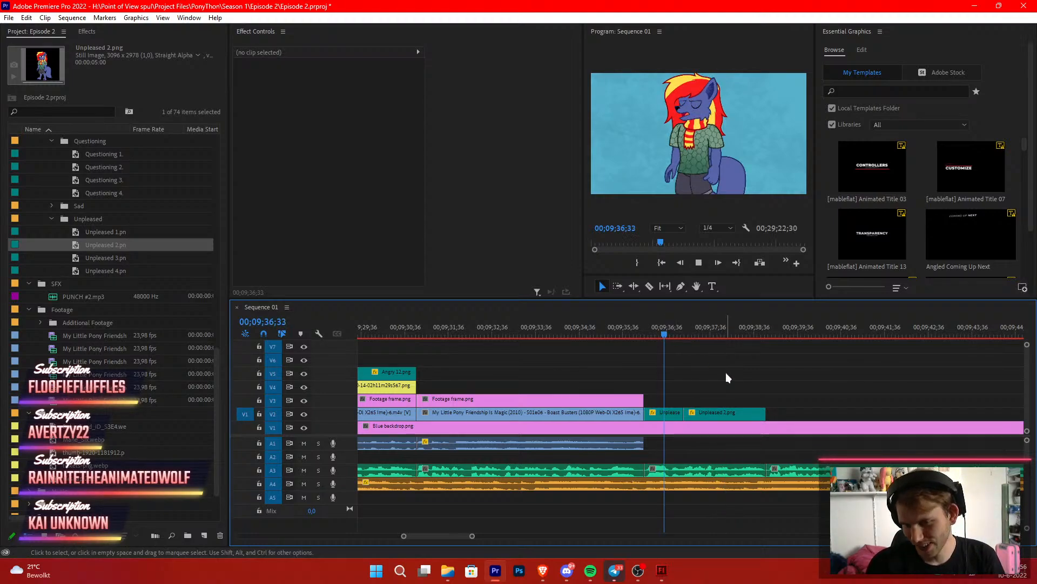
key("space")
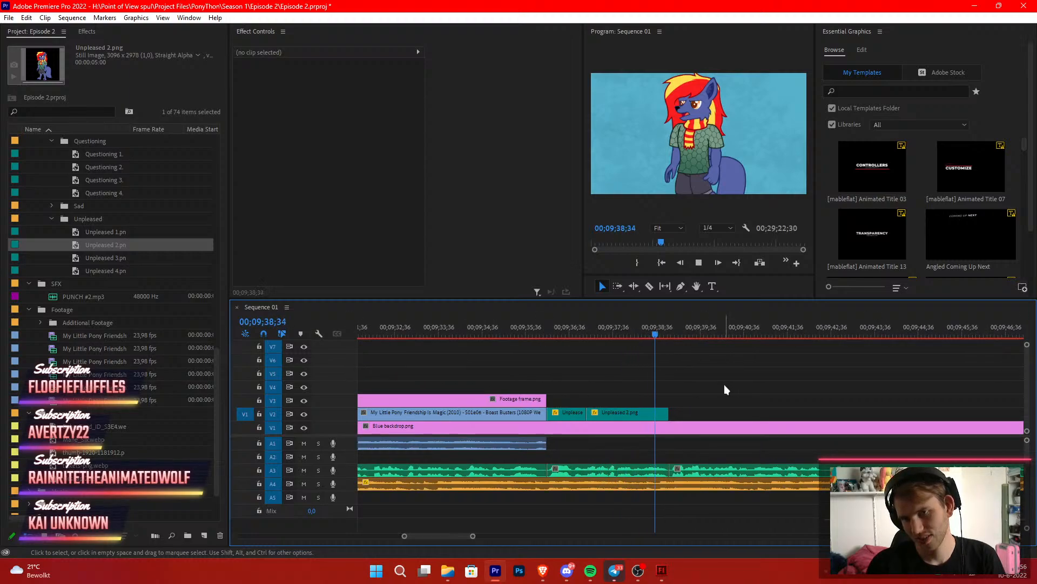
key("space")
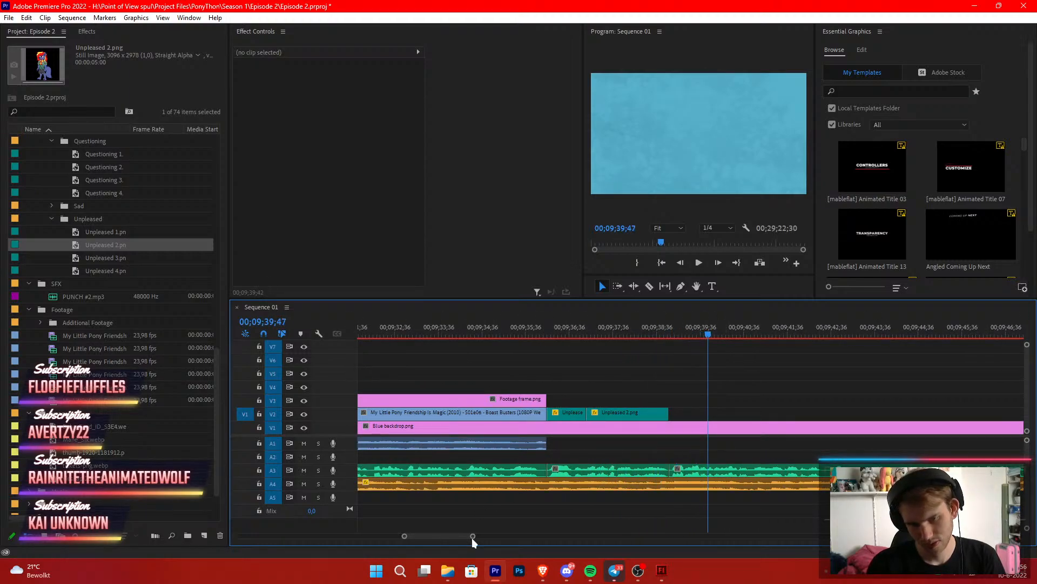
Reposition the remaining Boast Busters clip at about 00;10;32 on V2 and extend its start with earlier footage
left_click_drag(472, 537, 569, 539)
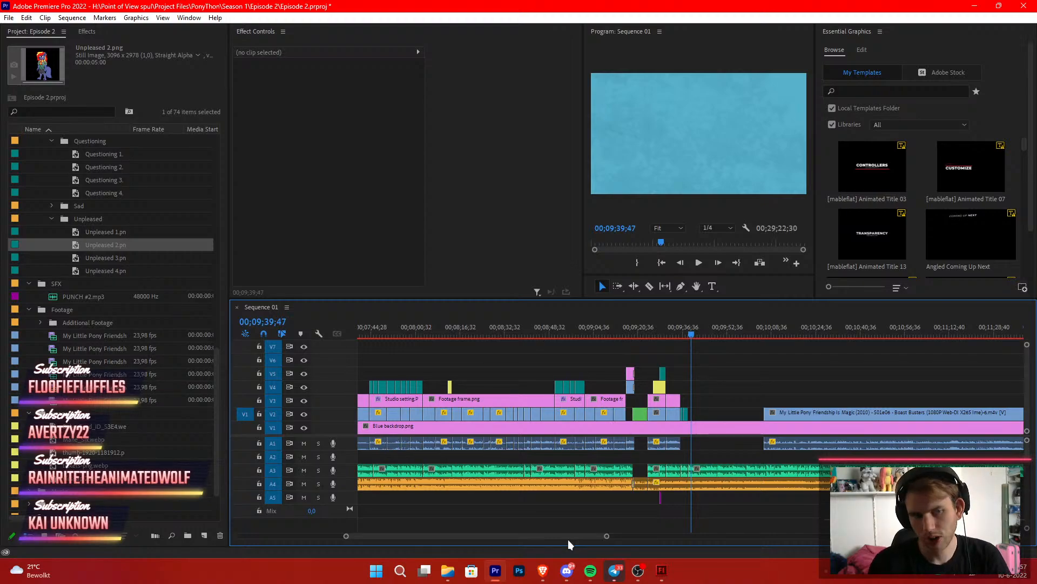
left_click(829, 333)
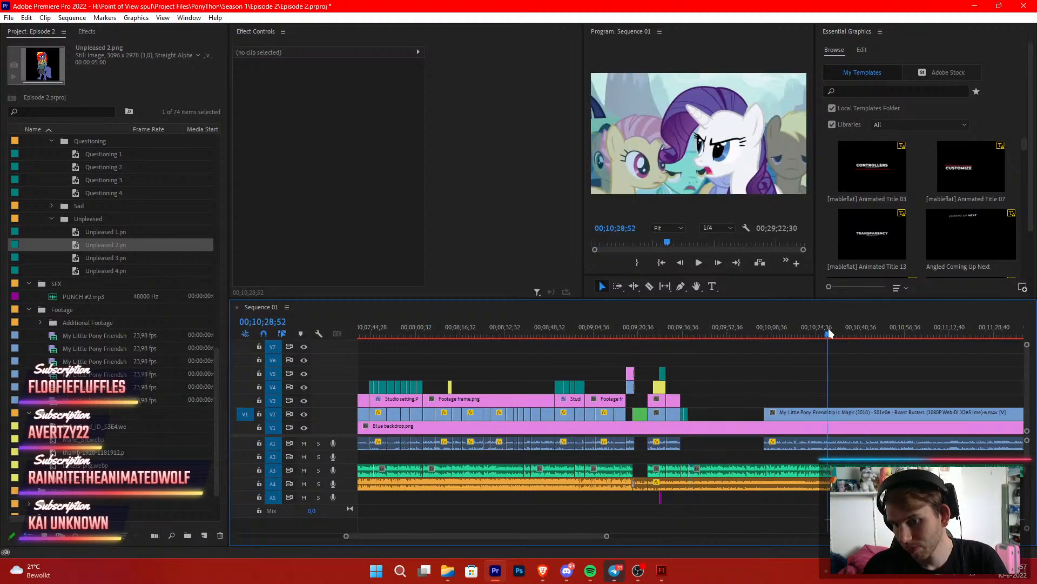
left_click_drag(829, 333, 789, 354)
left_click_drag(607, 536, 709, 526)
left_click_drag(707, 417, 894, 415)
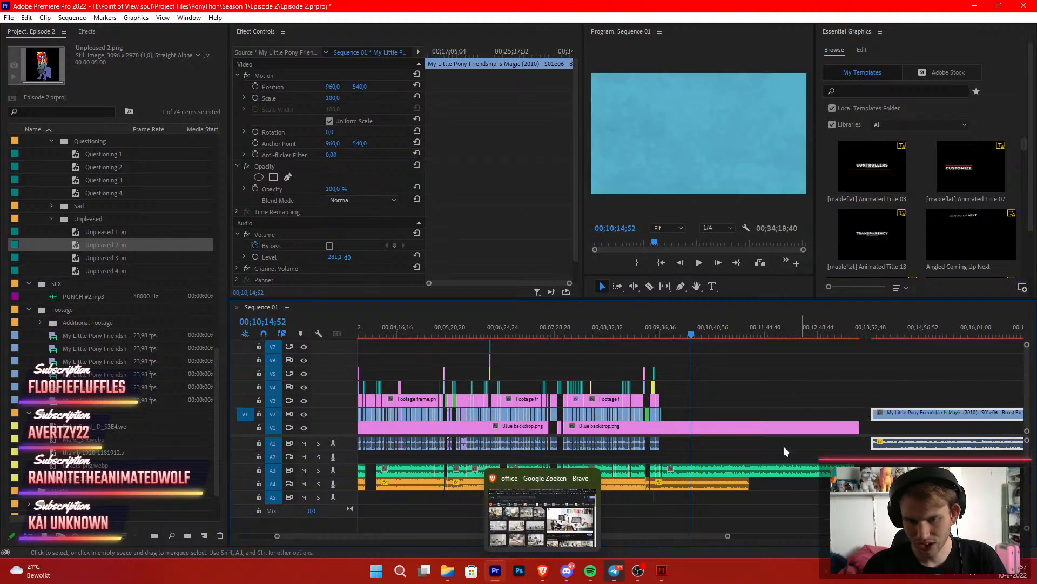
left_click(840, 363)
left_click(875, 412)
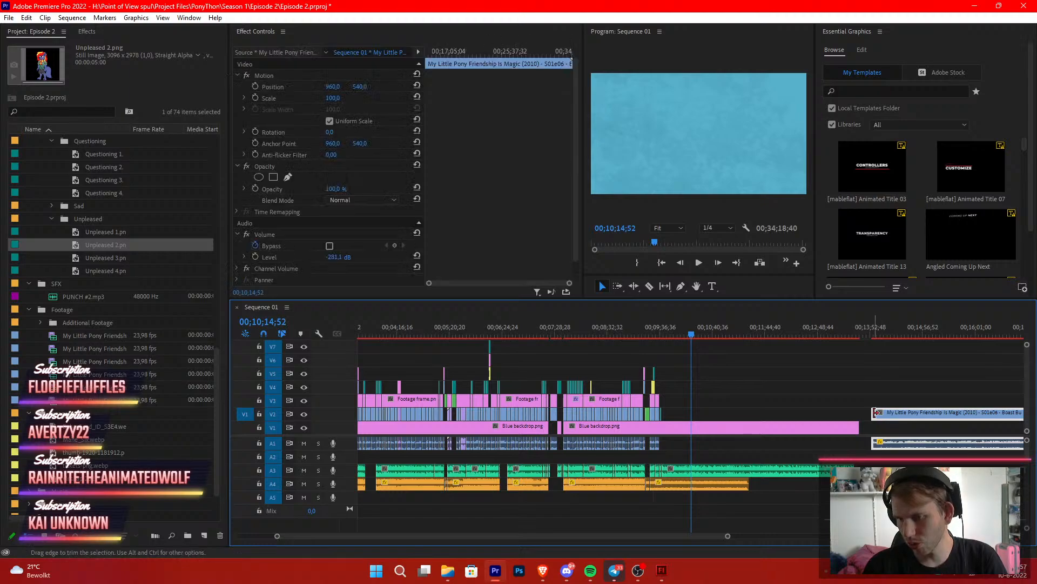
left_click_drag(875, 412, 722, 418)
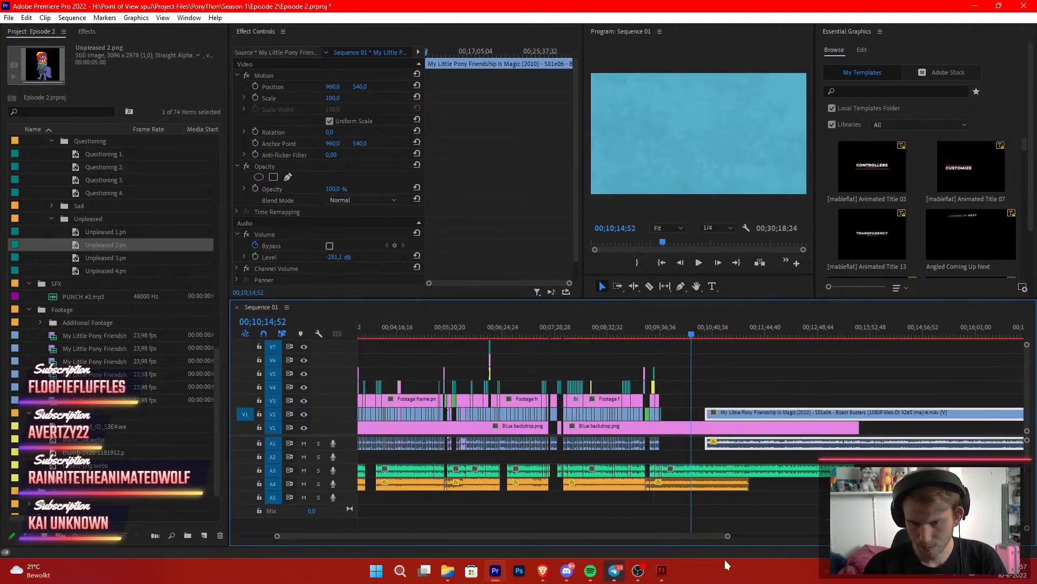
Play the voice-over from the end of the Unpleased 2 clip and extend the Boast Busters clip's start back to 00;09;55;40
left_click_drag(728, 536, 600, 534)
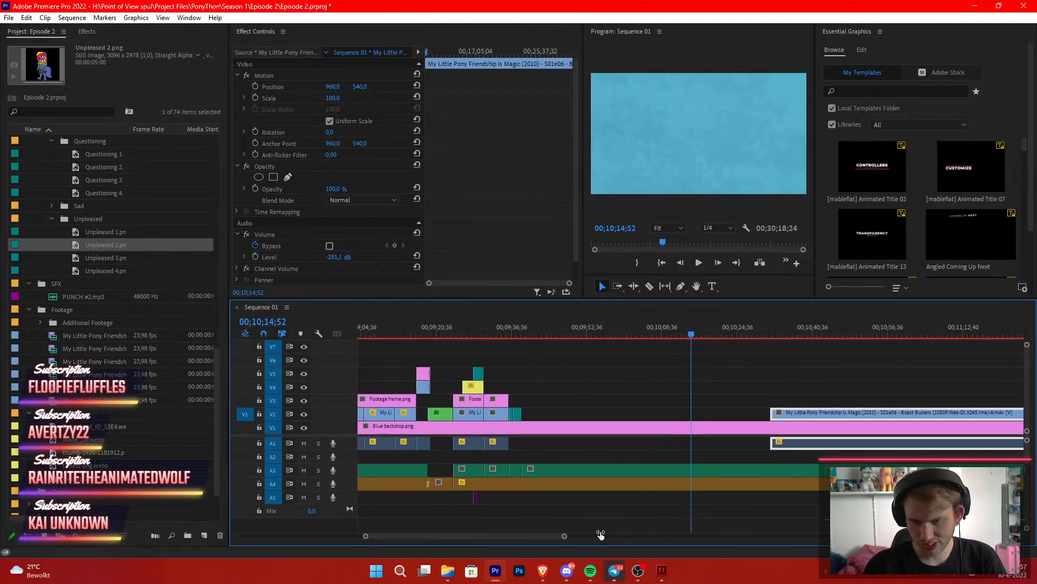
key("Up")
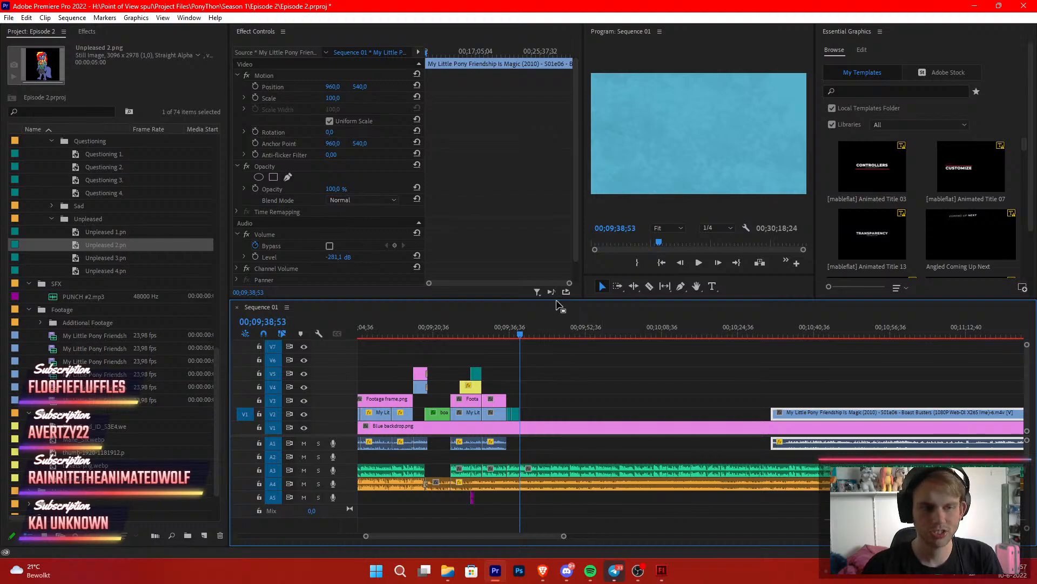
key("space")
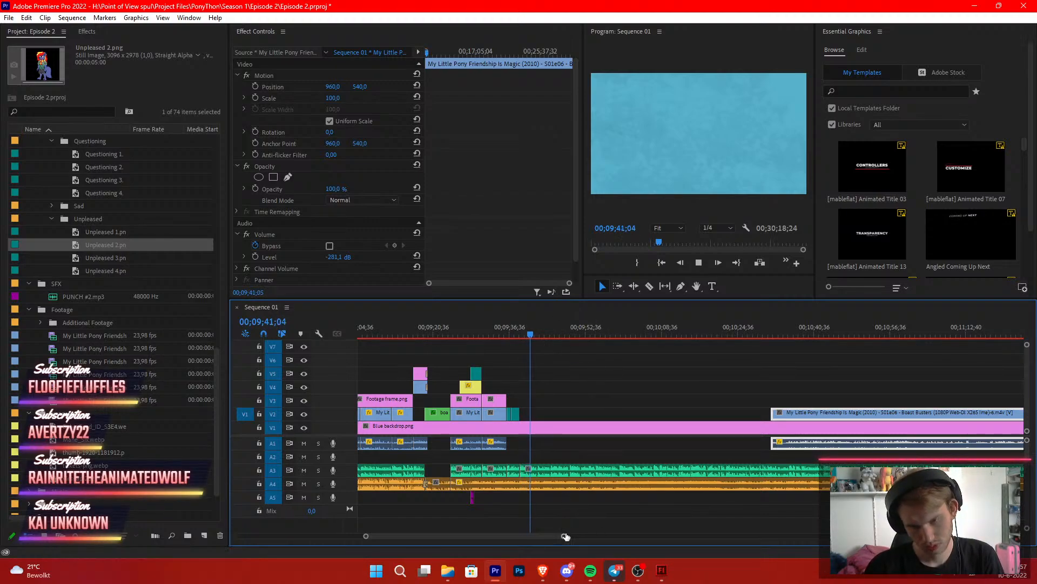
left_click_drag(564, 536, 633, 538)
key("space")
left_click_drag(853, 334, 719, 413)
Scrub through the beginning of the Boast Busters clip and park the playhead at 00;10;03;04, on the two running colts
left_click(734, 335)
left_click_drag(734, 335, 729, 330)
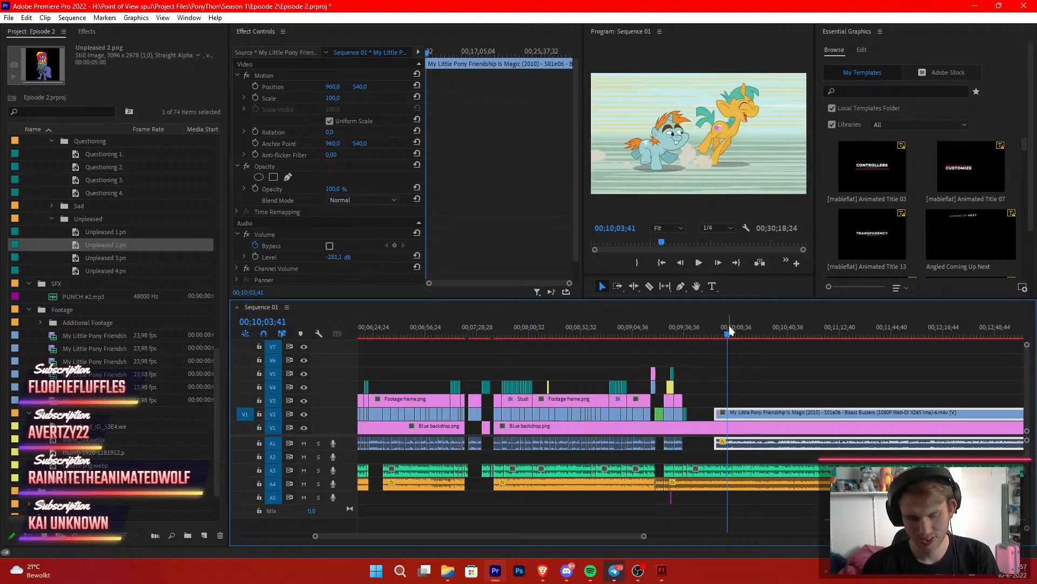
key("Up")
key("space")
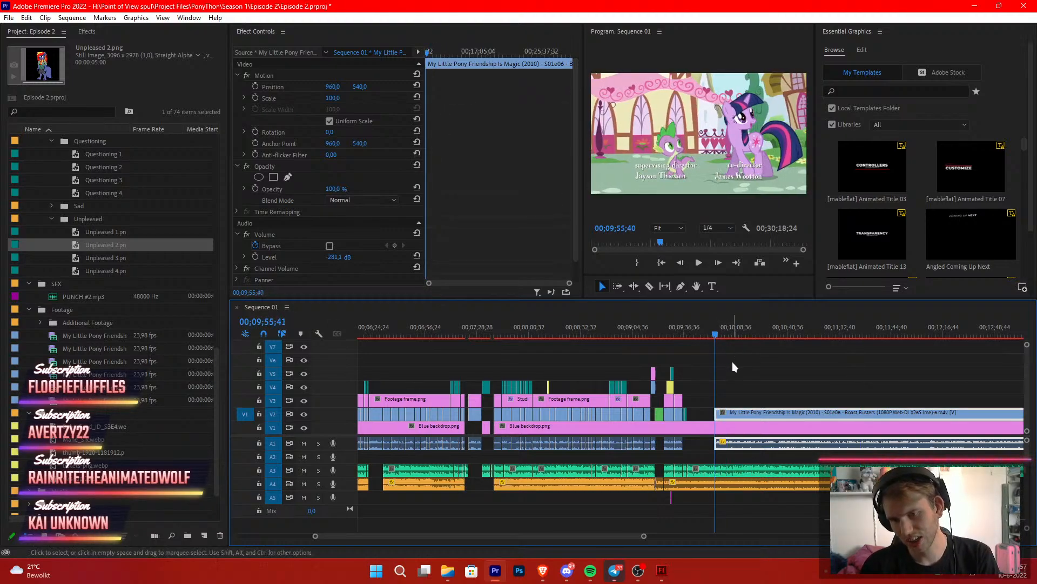
left_click_drag(644, 536, 549, 536)
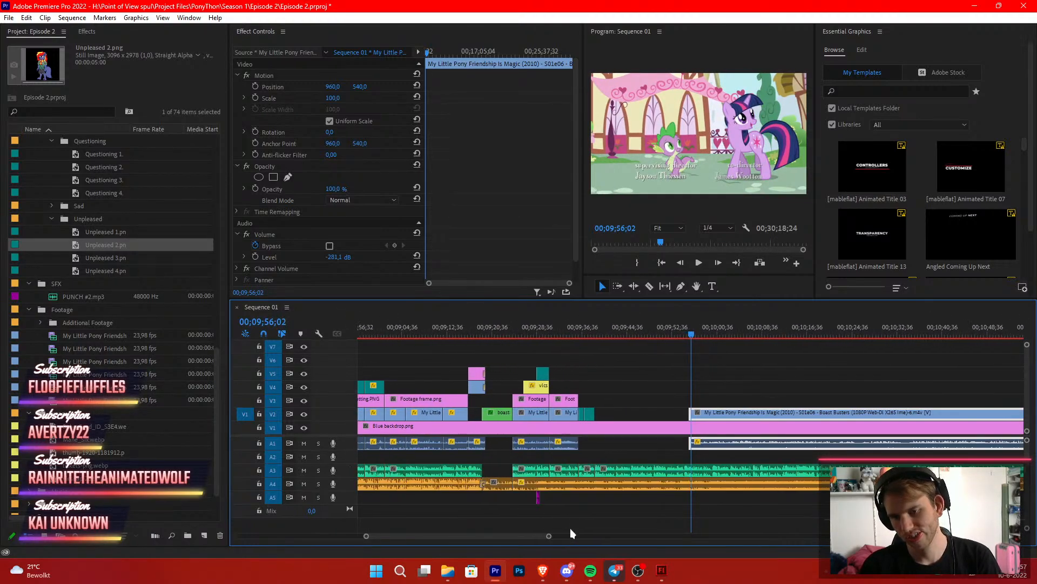
left_click(693, 334)
left_click_drag(694, 336, 731, 342)
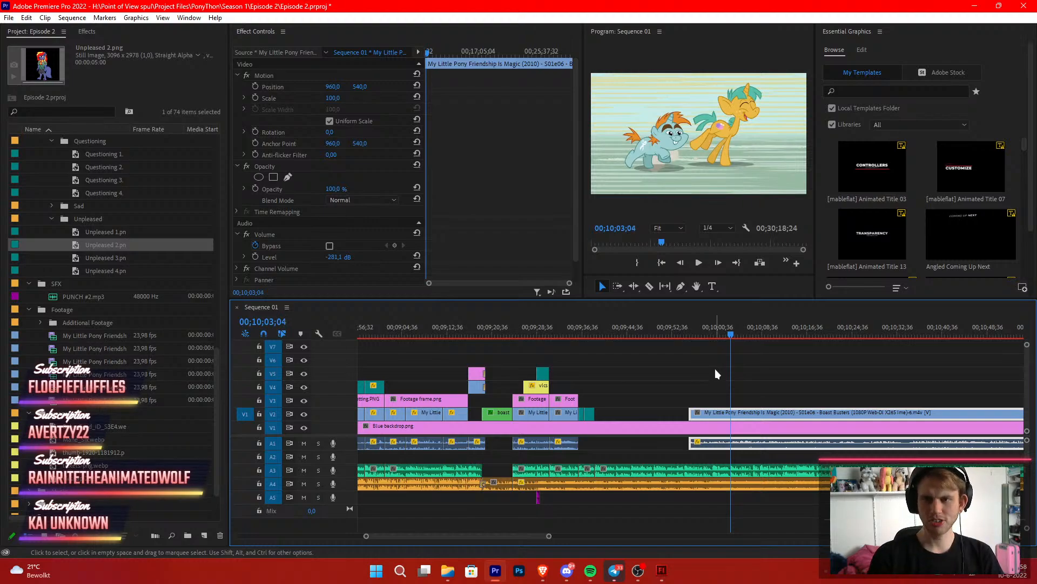
Trim the Boast Busters clip's start to the running-colts frame at 00;10;02;59 and move it against the end of Unpleased 2.png
key("Left")
key("Left")
key("Left")
key("Left")
key("Left")
key("Left")
key("Left")
key("Left")
key("Left")
key("Left")
key("Left")
key("Left")
key("Right")
key("Right")
key("Right")
key("Right")
key("Right")
key("Right")
key("Right")
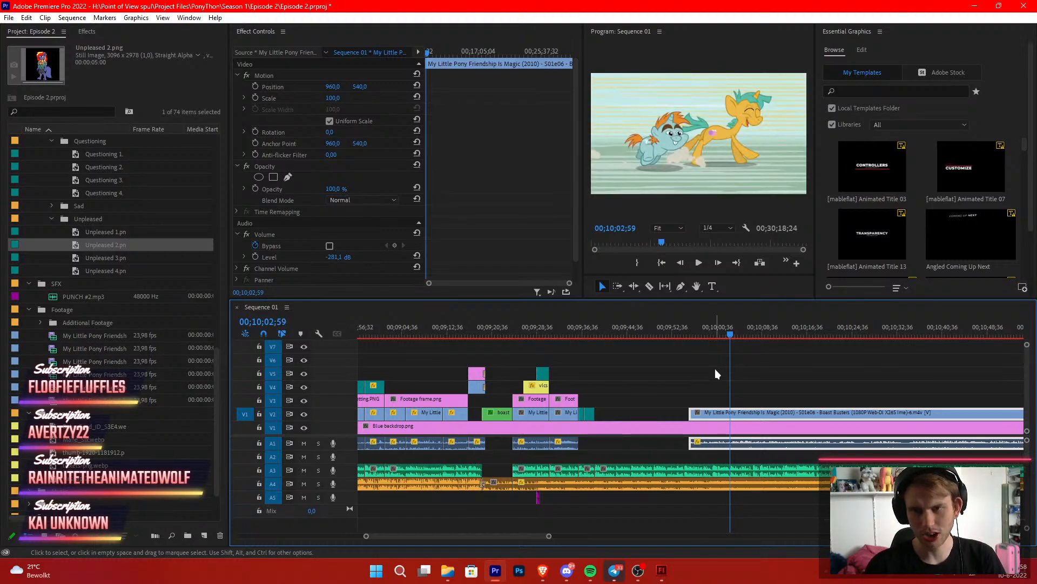
left_click(693, 416)
left_click_drag(694, 416, 614, 415)
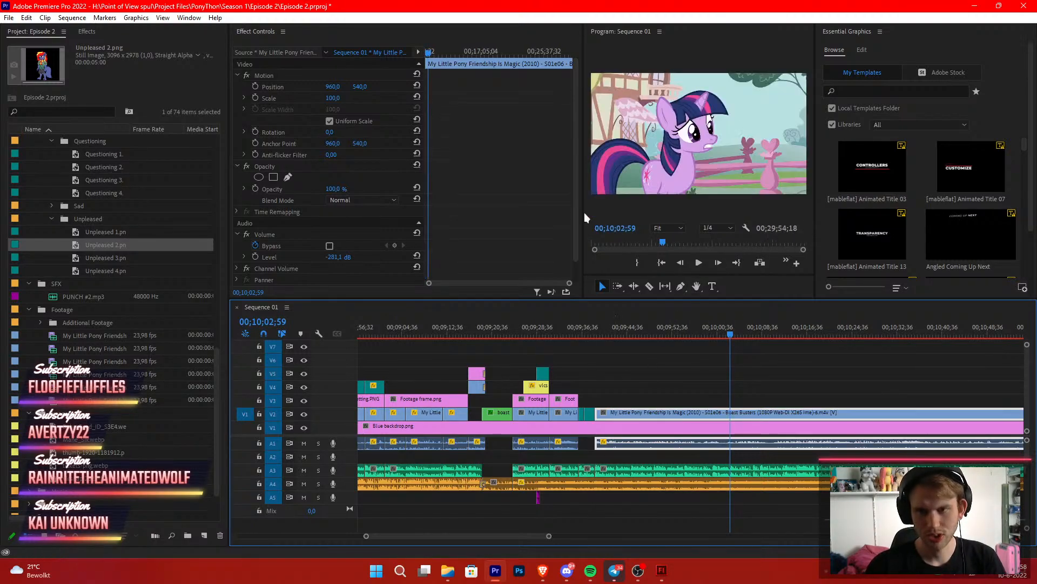
Duplicate the Footage frame.png clip from the Rarity scene onto V3 above the Boast Busters clip, starting at 00;09;38;53
left_click(668, 336)
left_click(703, 355)
key("Up")
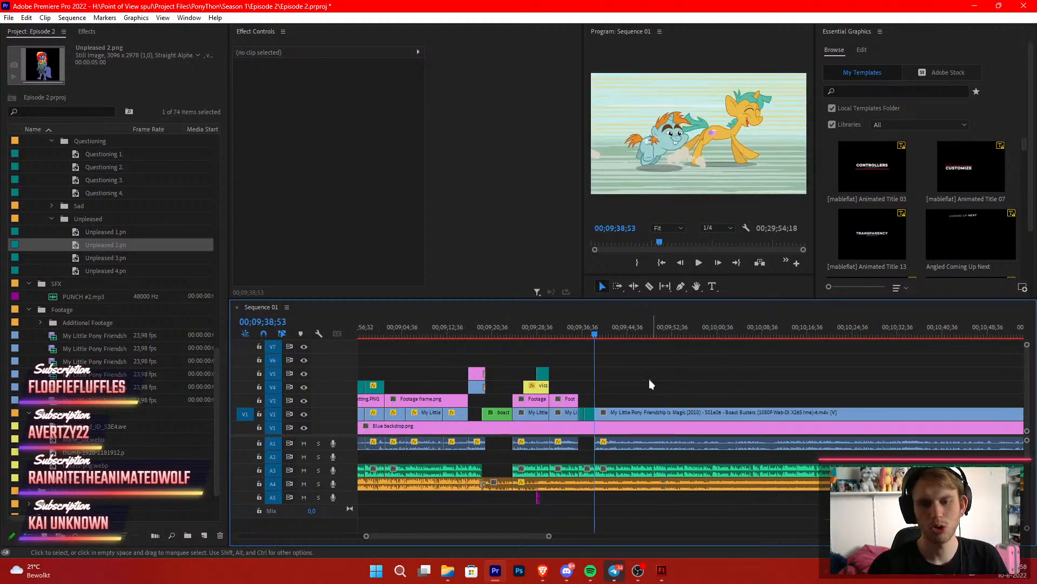
key("Up")
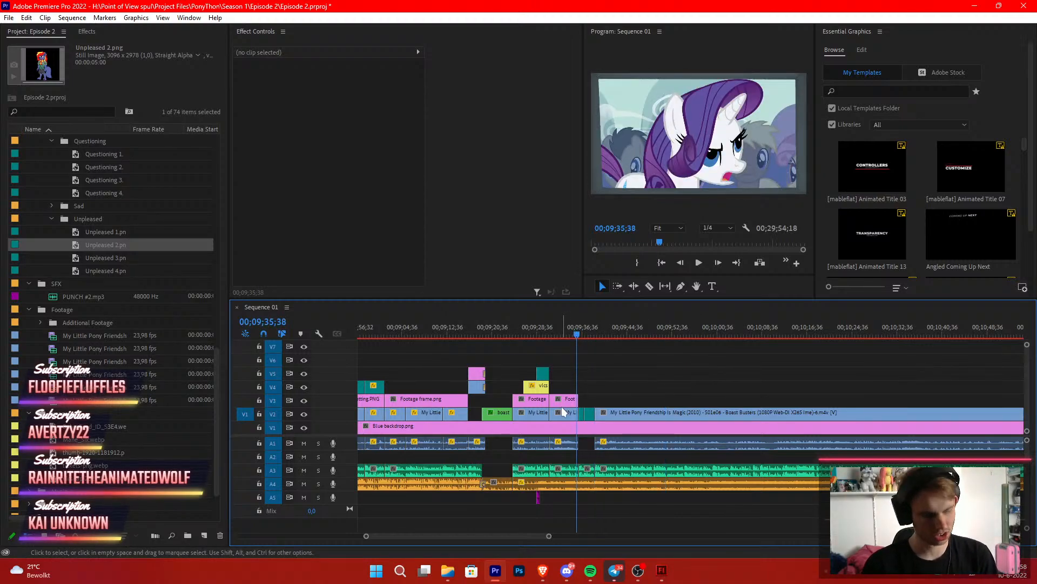
left_click_drag(562, 407, 609, 404)
left_click(611, 379)
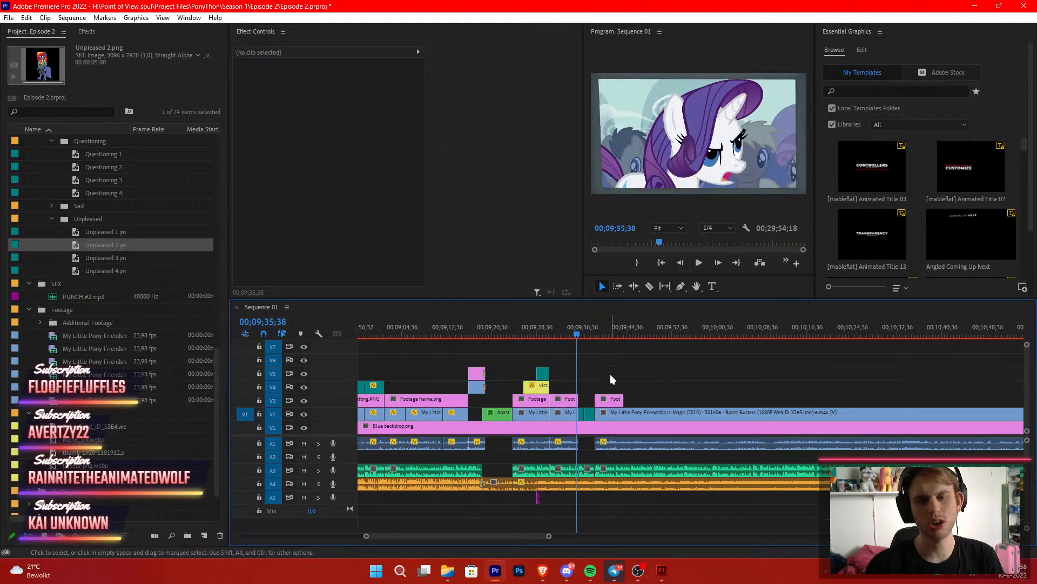
Play the framed Boast Busters clip from 00;09;38;53 to check it against the voice-over
key("Down")
key("Down")
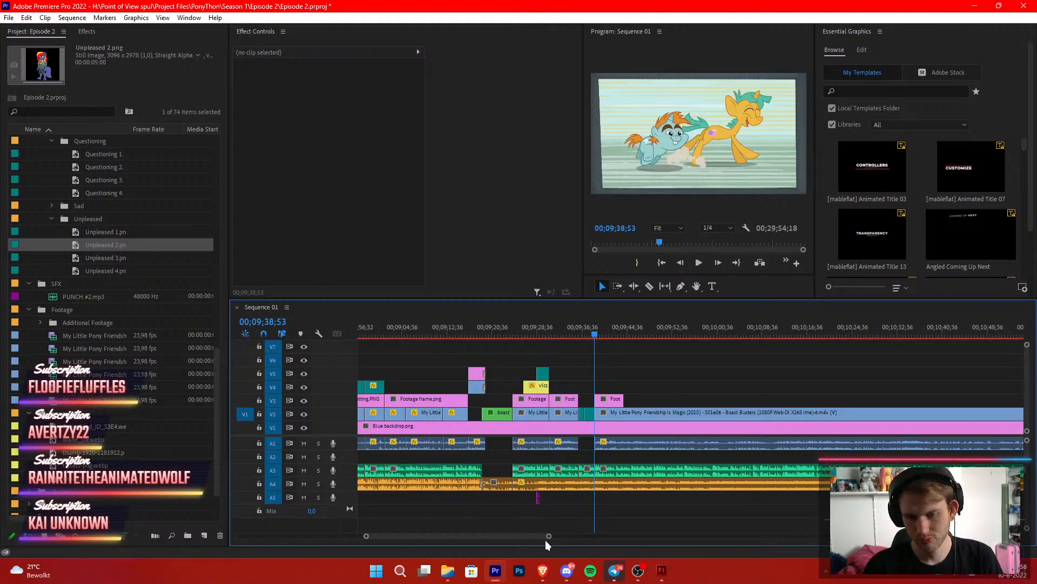
left_click_drag(548, 541, 477, 536)
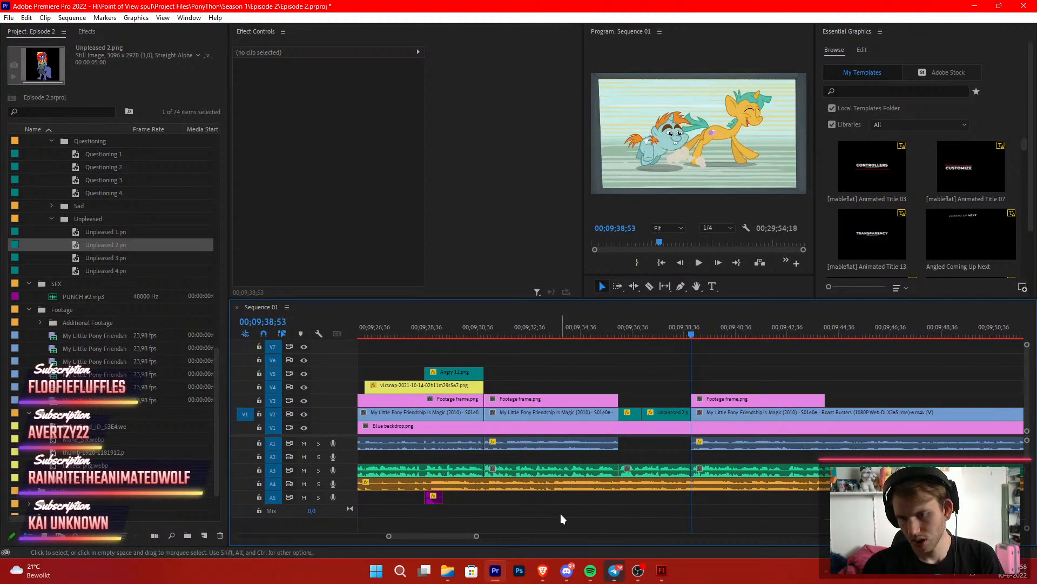
key("space")
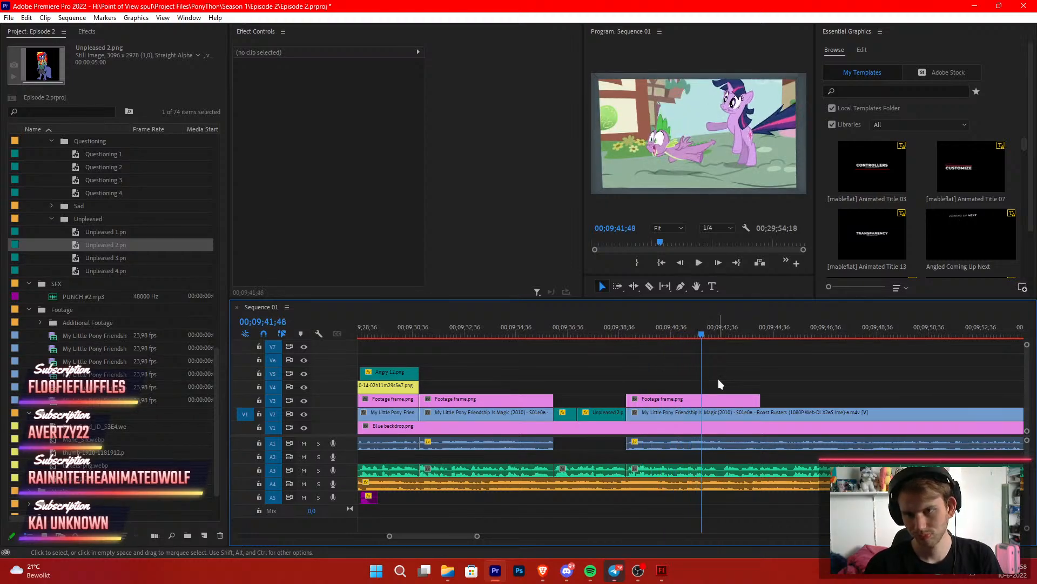
key("space")
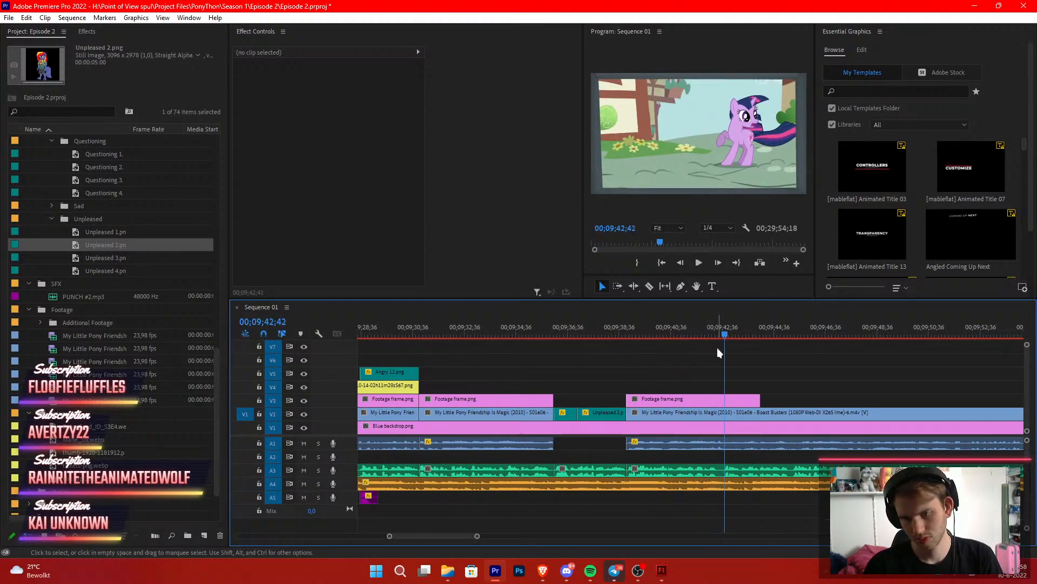
Split the A3 voice-over at 00;09;42;39 and shift the following piece slightly earlier over the end of the first
left_click_drag(724, 336, 720, 346)
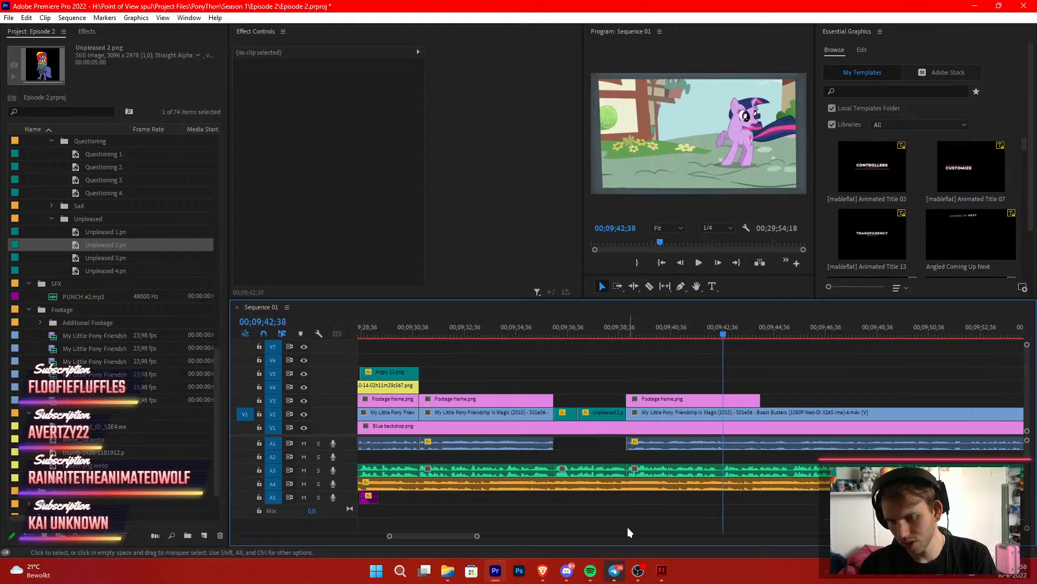
left_click_drag(478, 537, 463, 537)
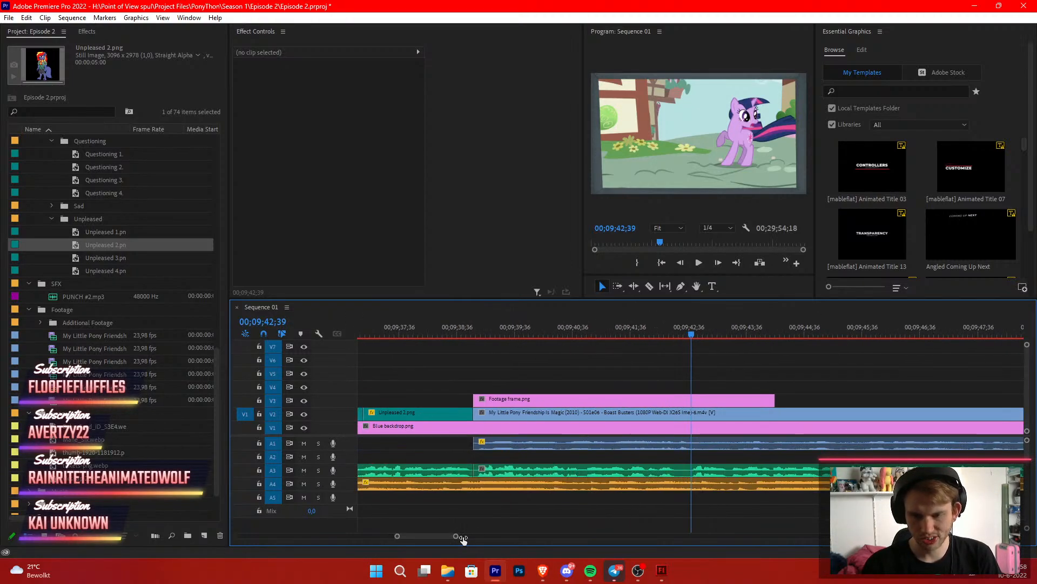
key("c")
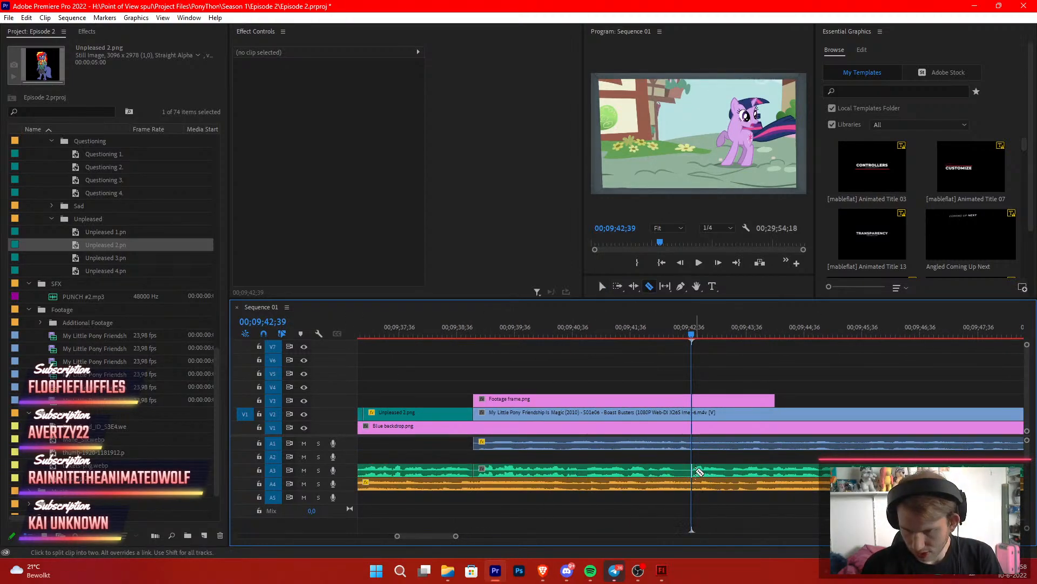
left_click(694, 470)
key("v")
left_click_drag(709, 469, 697, 469)
left_click(739, 373)
Play the section around the new voice-over cut, starting from 00;09;41;23, to check its timing against the footage
left_click(618, 334)
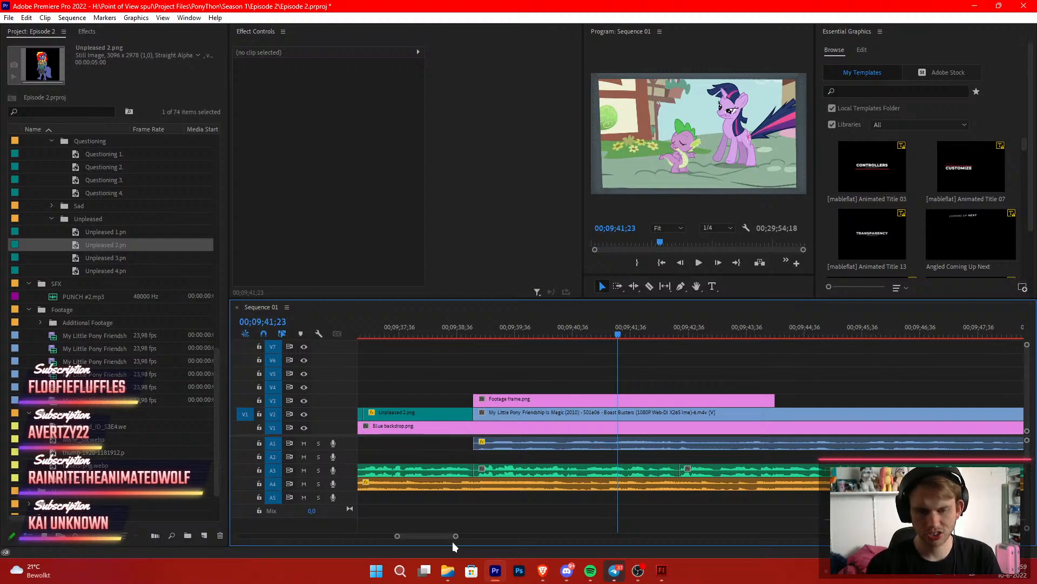
left_click_drag(457, 538, 675, 531)
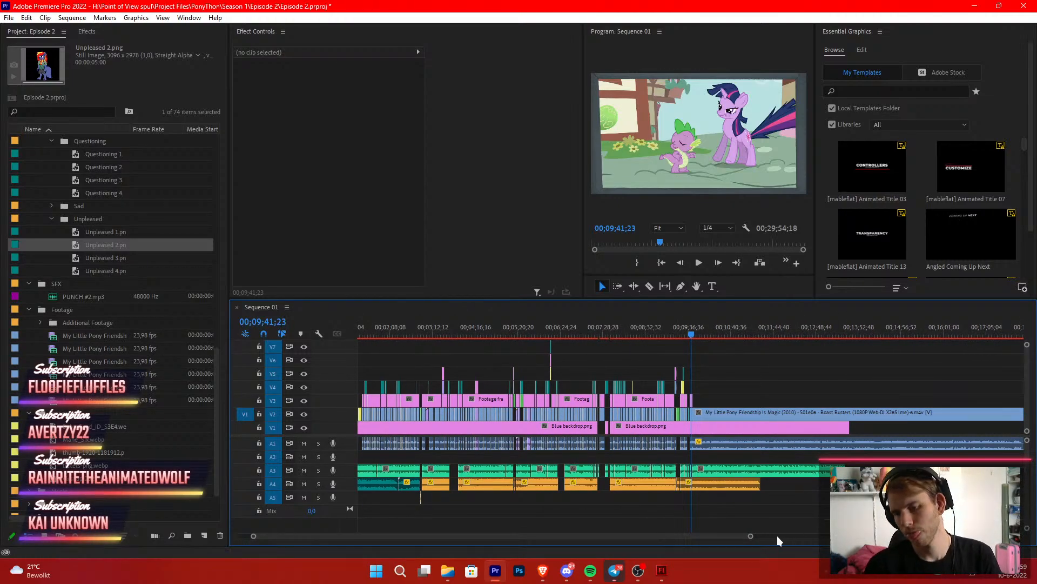
left_click_drag(750, 536, 549, 489)
scroll(549, 489, "down", 10)
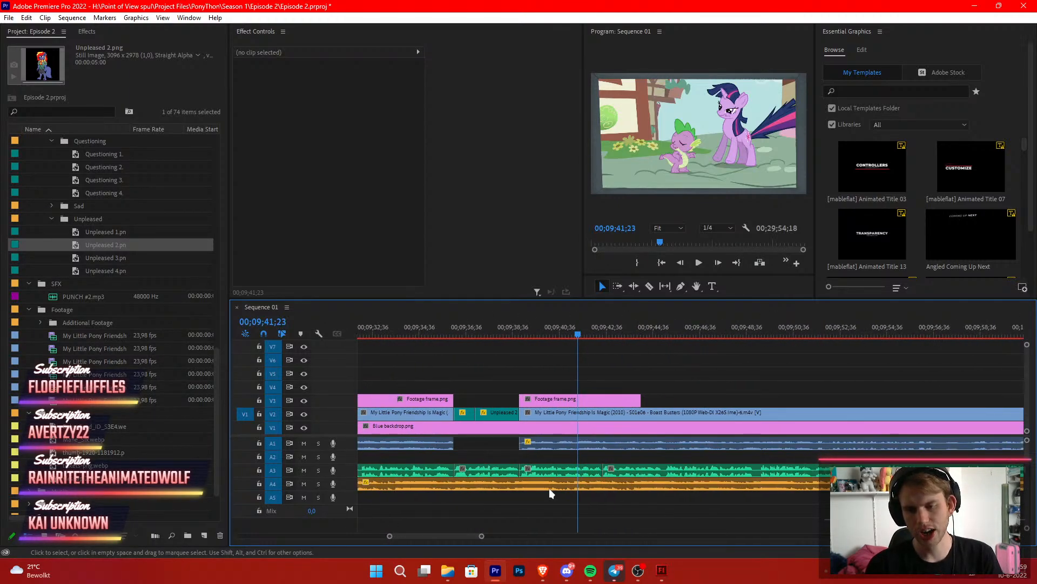
left_click_drag(481, 536, 470, 538)
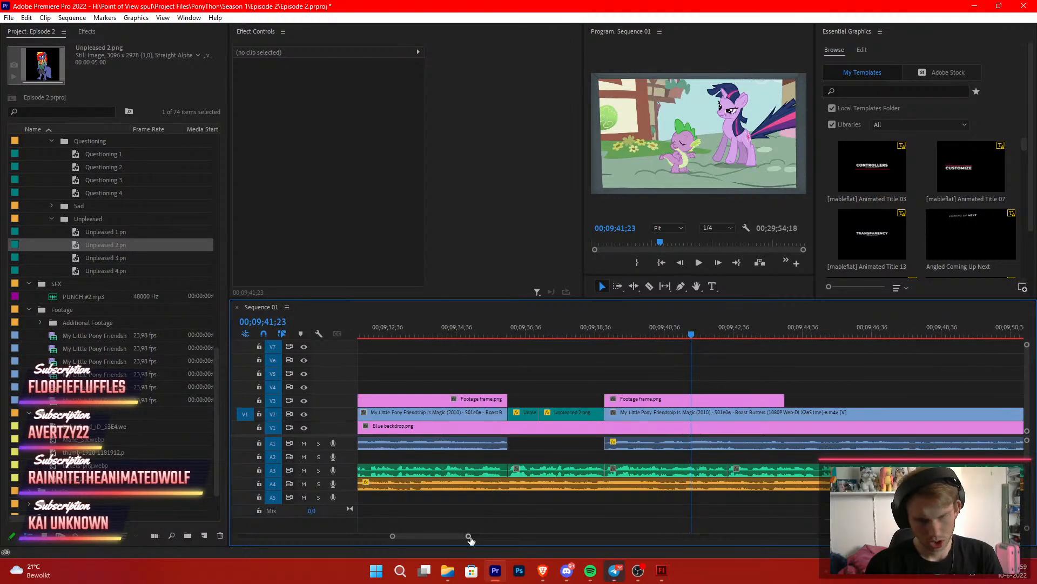
scroll(535, 490, "down", 2)
scroll(534, 485, "down", 8)
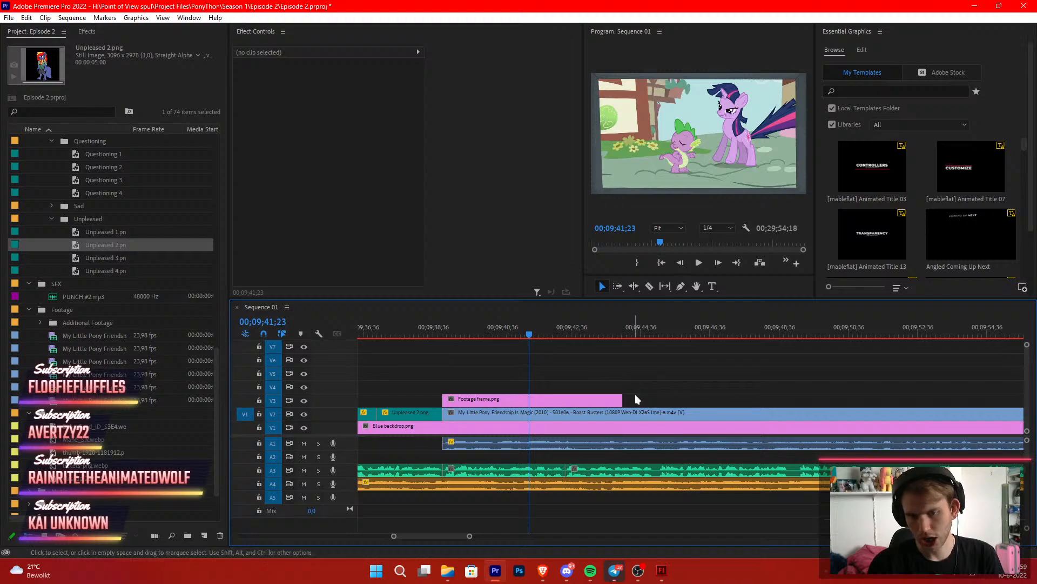
scroll(636, 399, "right", 4)
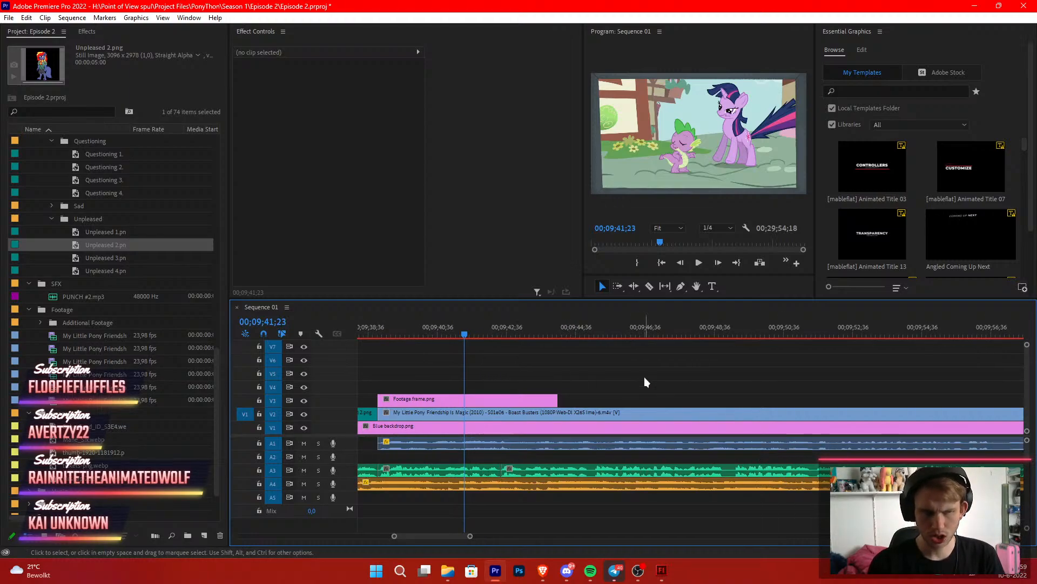
scroll(644, 377, "right", 2)
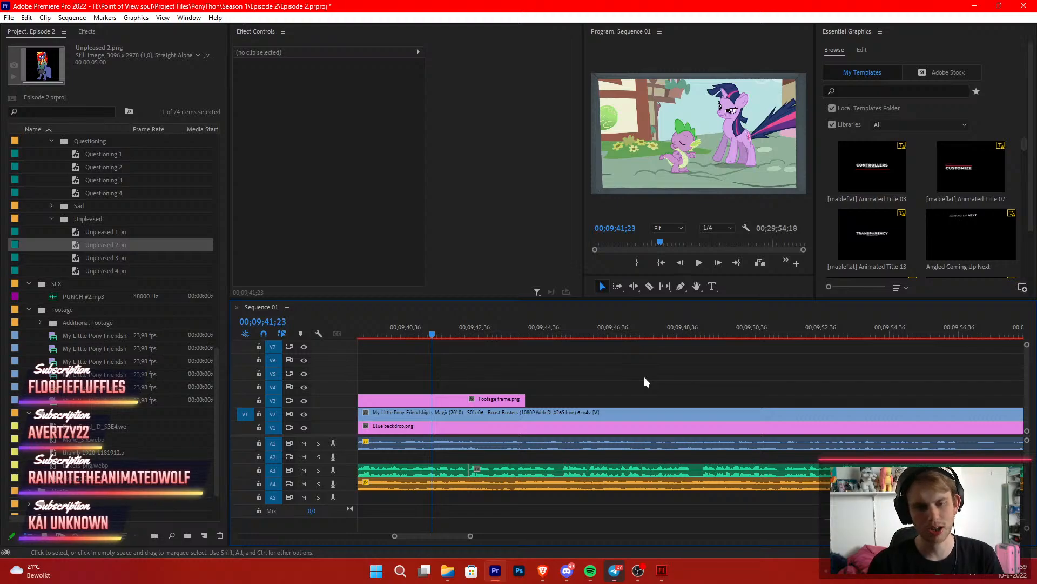
key("space")
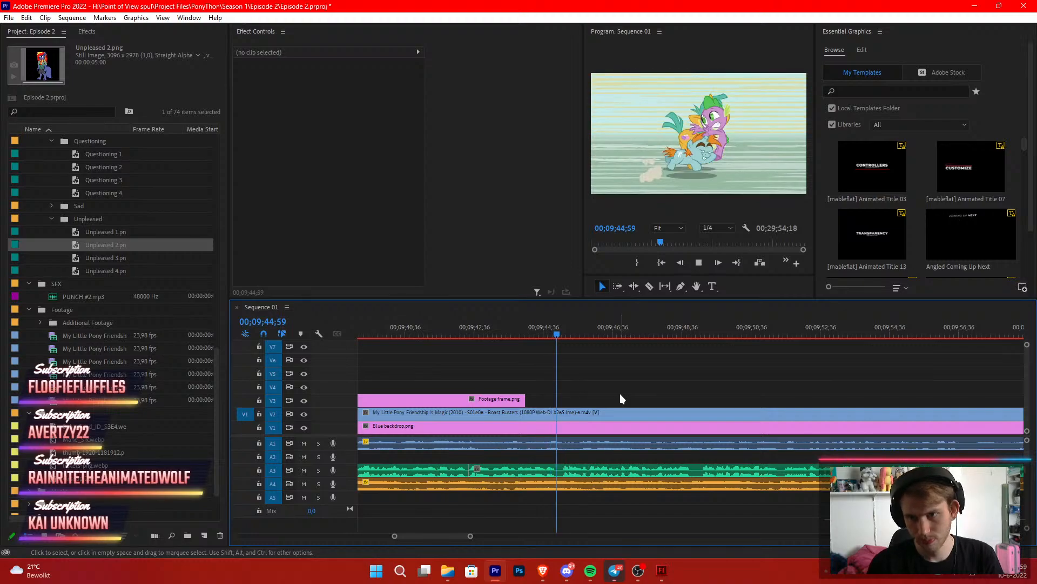
left_click_drag(432, 346, 459, 350)
key("space")
key("space")
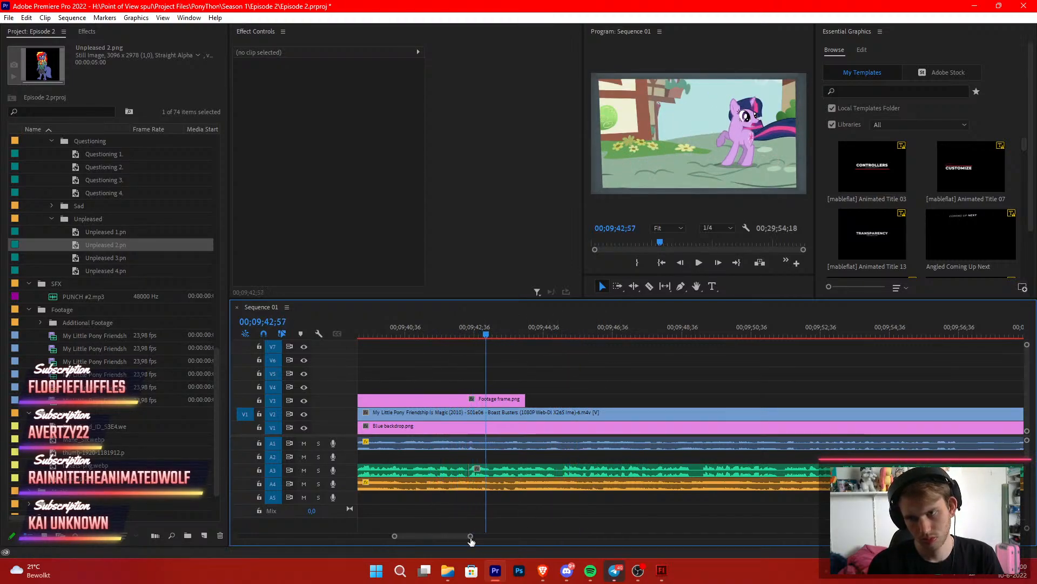
key("space")
left_click_drag(470, 535, 510, 536)
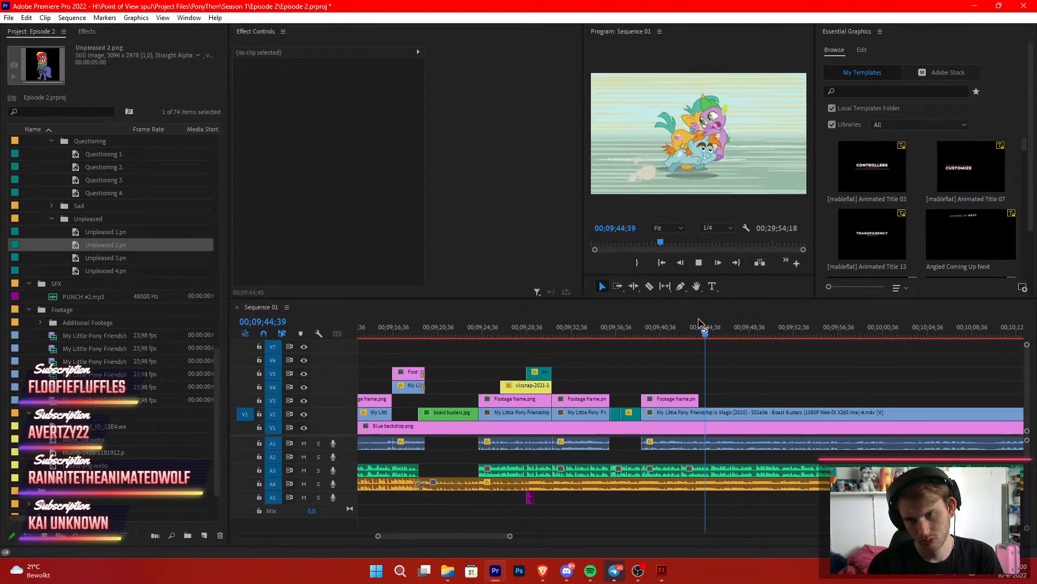
Try to ripple-trim the Boast Busters clip's start to 00;09;43;05, where the colts carry Spike
left_click(687, 332)
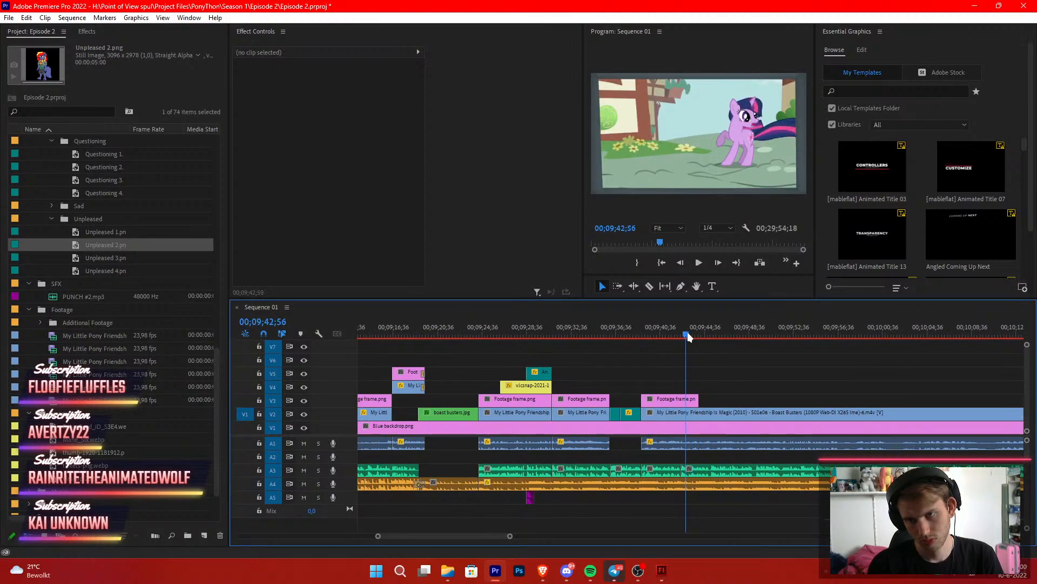
left_click(689, 333)
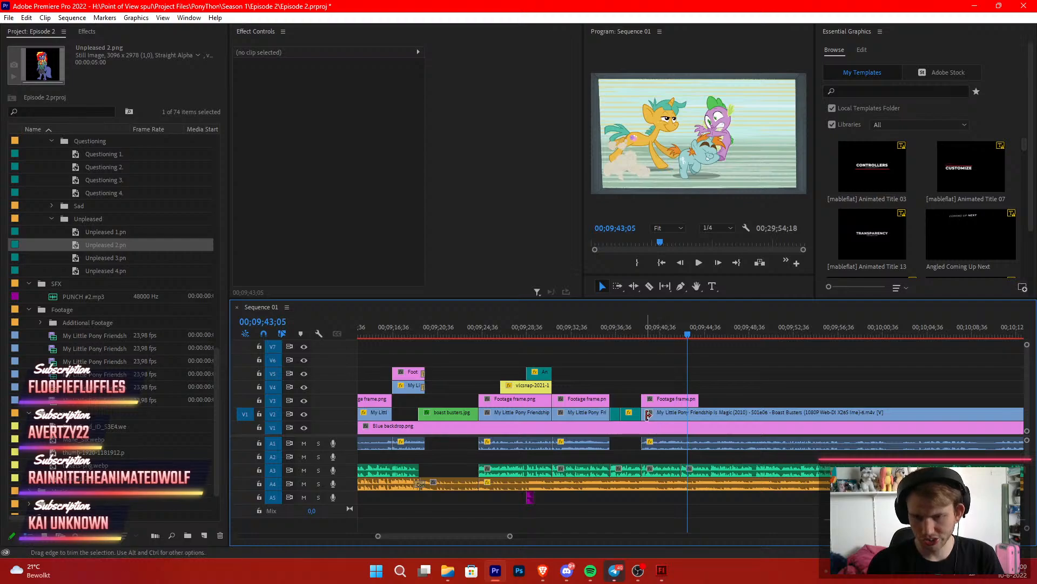
mouse_move(649, 414)
left_mouse_down()
mouse_move(713, 416)
mouse_move(669, 415)
left_mouse_up()
left_click(650, 368)
Play the shortened Boast Busters clip from 00;09;38;53 and undo the last start trim
left_click(636, 330)
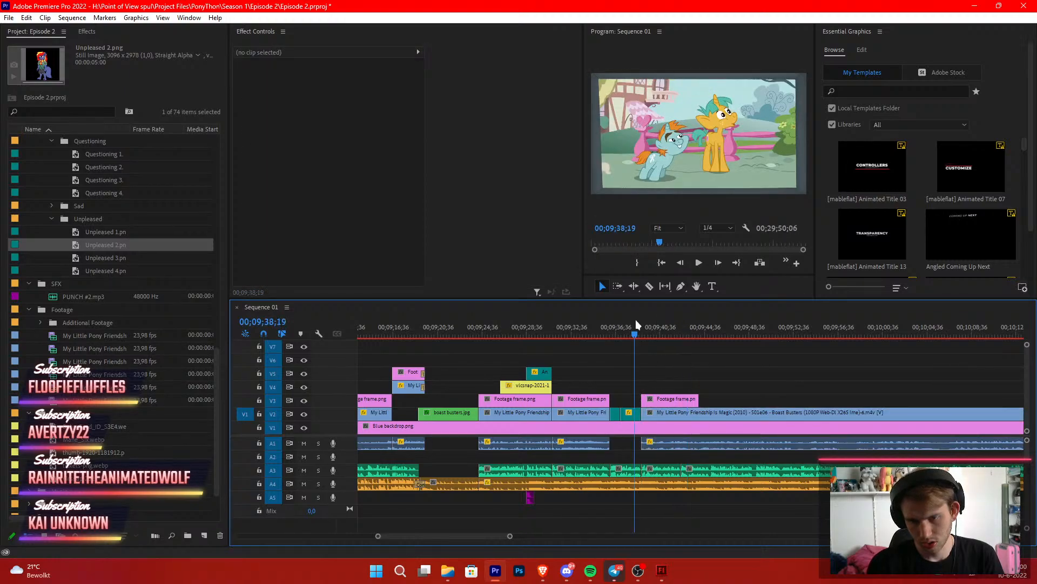
left_click_drag(638, 335, 672, 388)
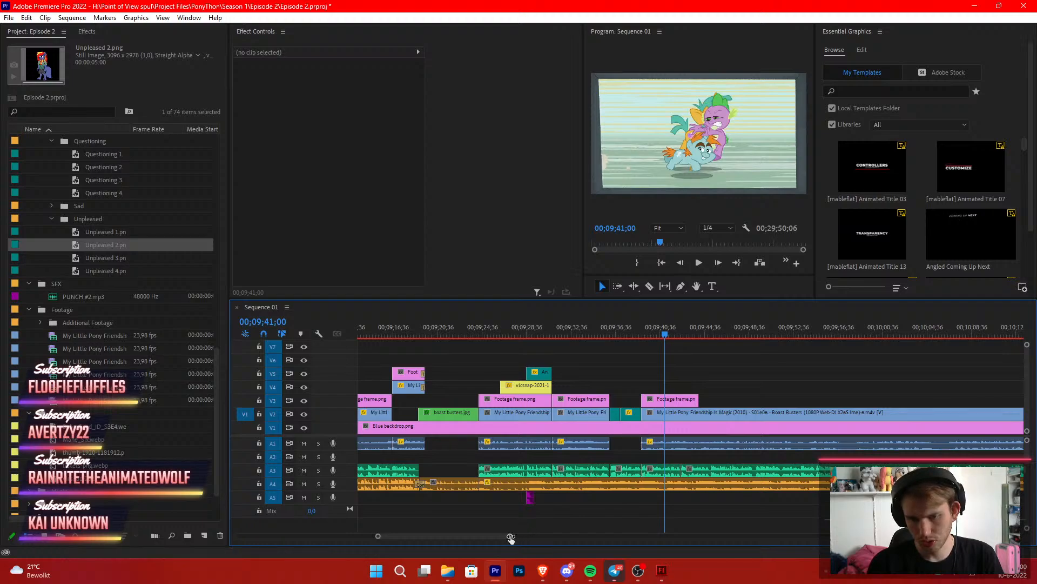
left_click_drag(511, 538, 471, 537)
key("Up")
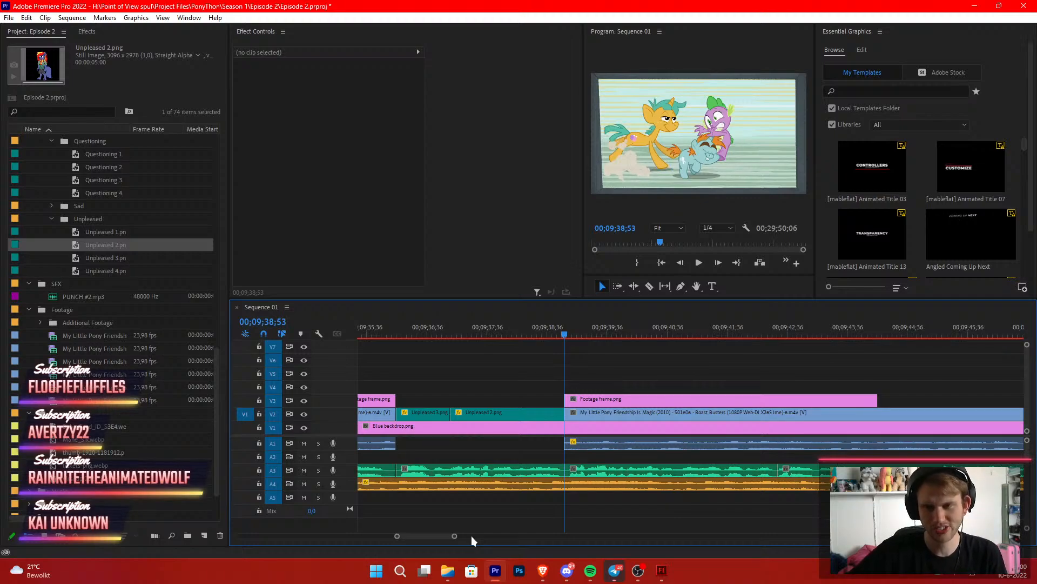
key("space")
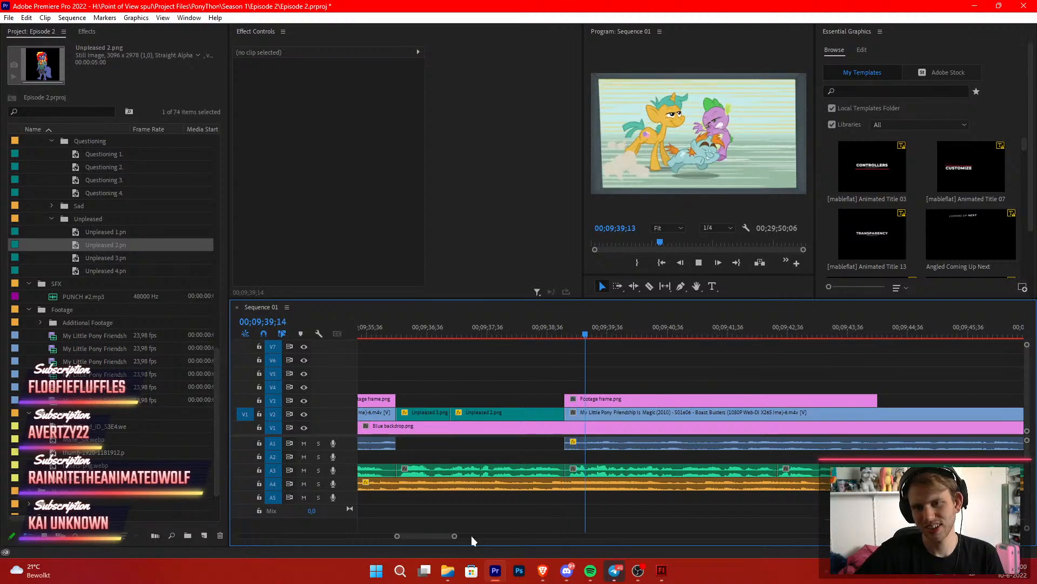
key("space")
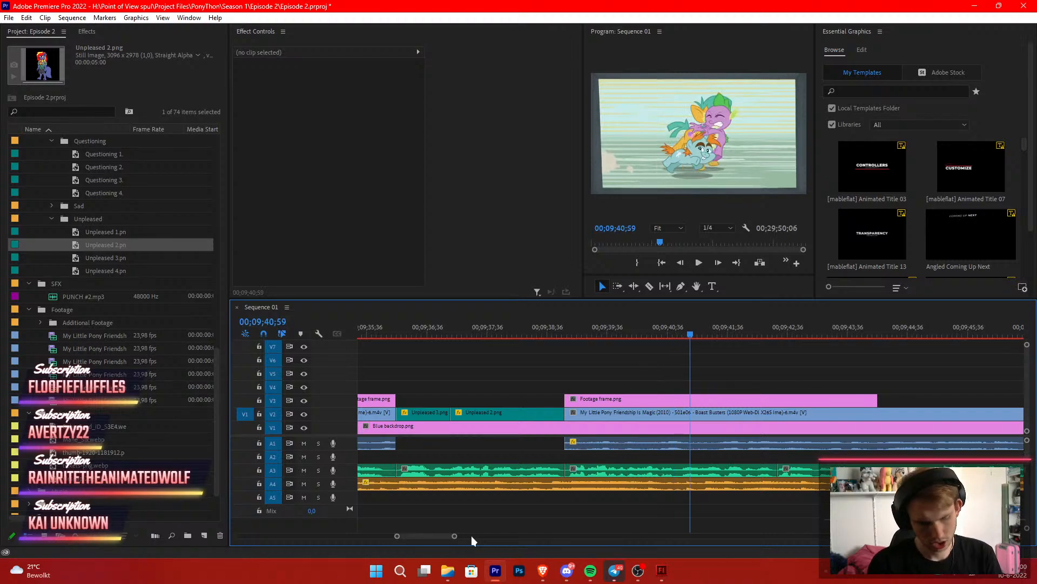
key("ctrl+z")
key("ctrl+shift+z")
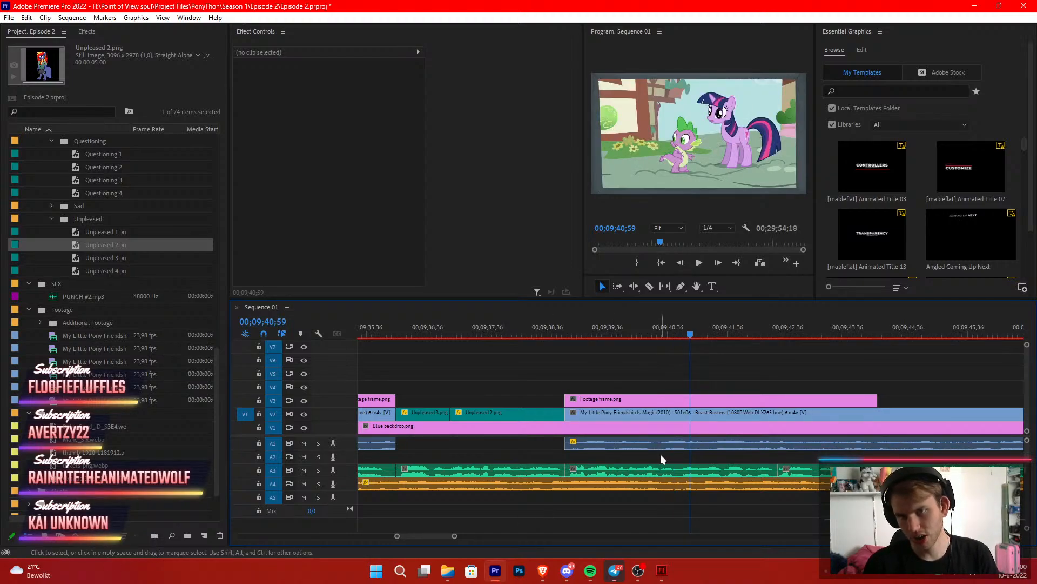
Play the Boast Busters clip from about 00;09;38;46 and split it on V2 at about 00;09;42;26, in line with the A3 voice-over cut
left_click(563, 336)
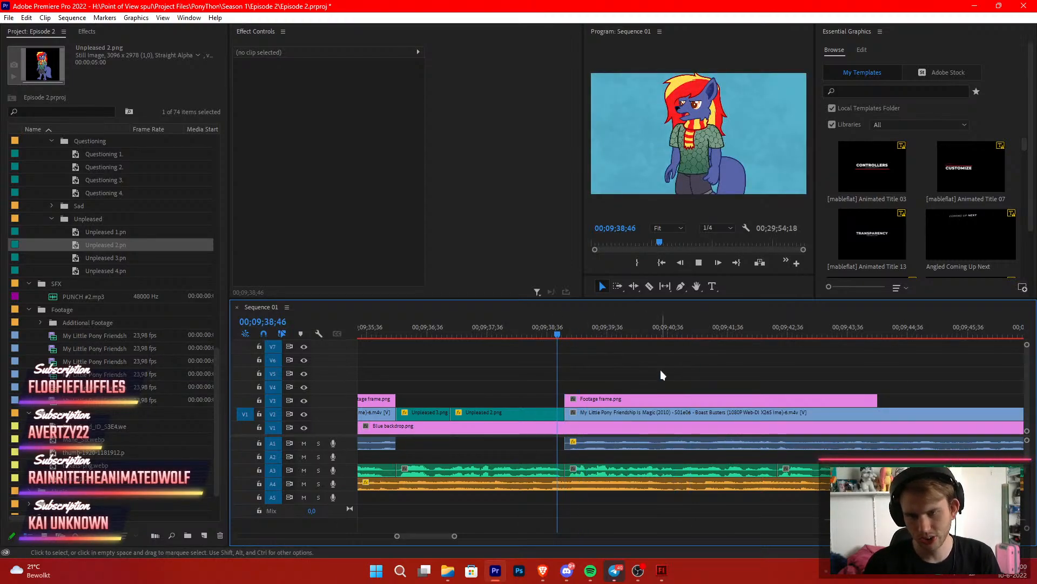
key("space")
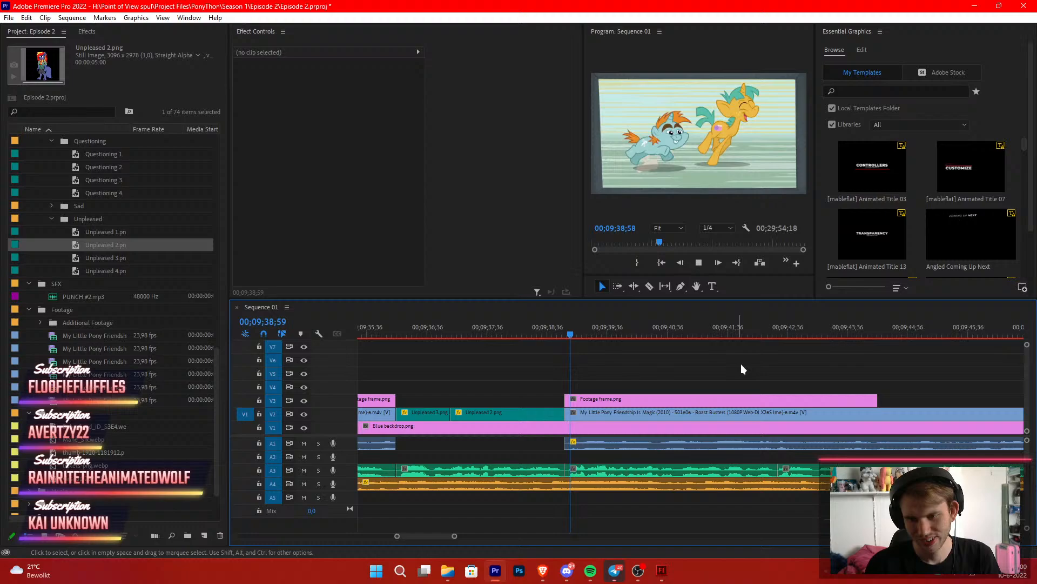
key("c")
left_click(779, 423)
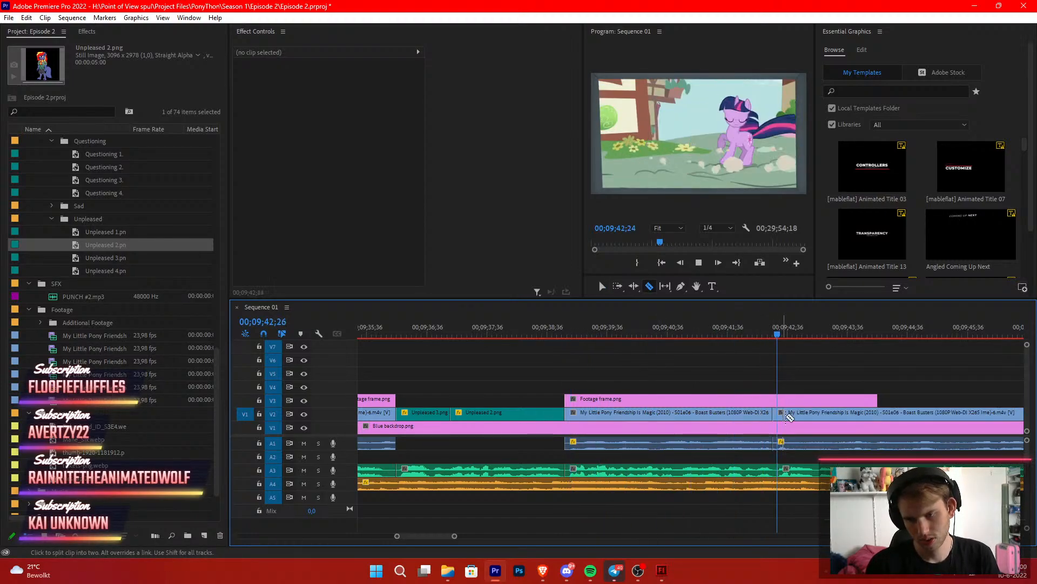
key("space")
key("ctrl+z")
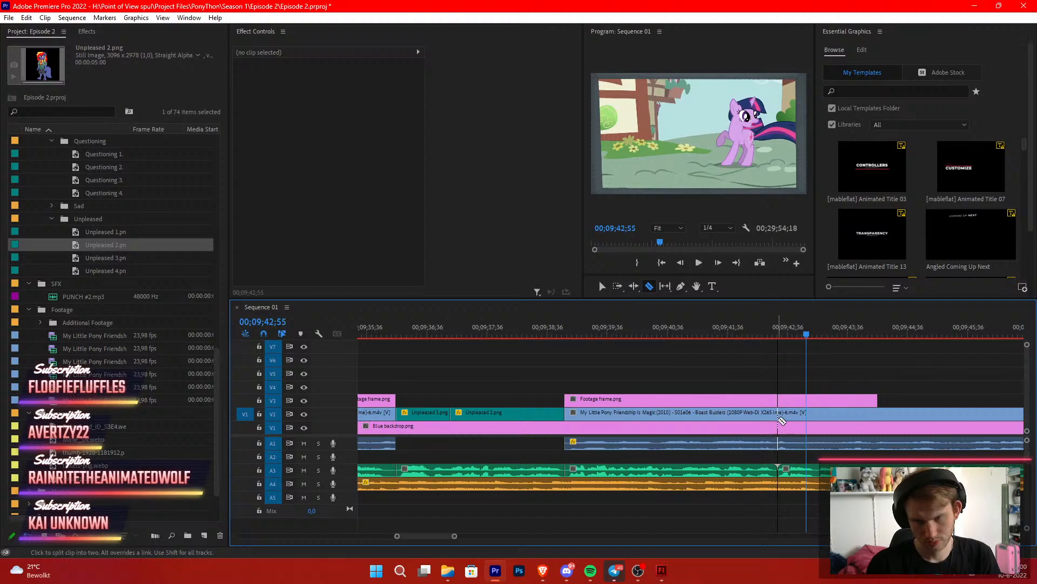
left_click(778, 419)
key("v")
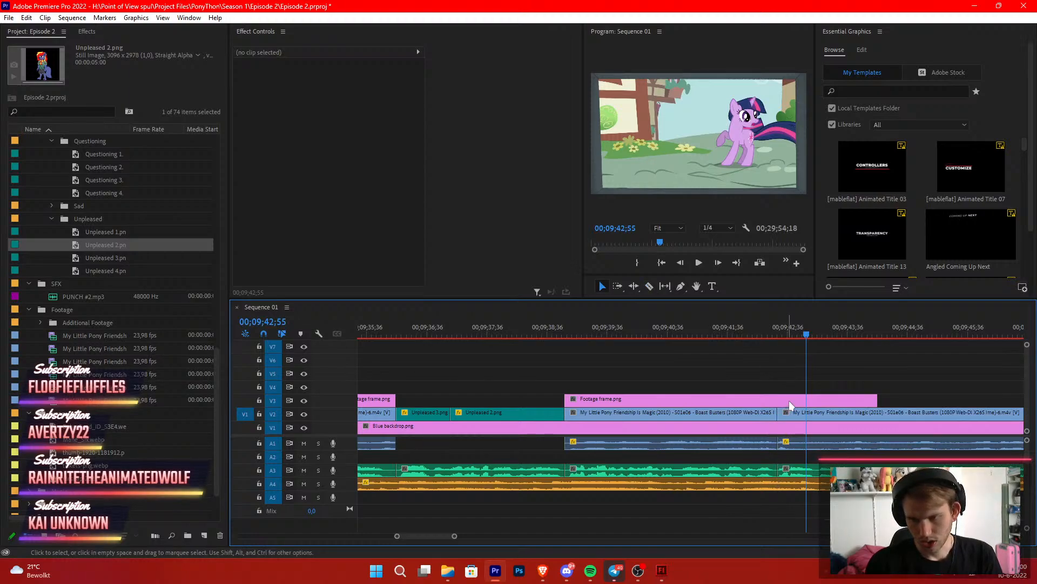
Split the V3 footage frame at the Boast Busters cut and shift the later frame and clip about 3 seconds later, opening a gap
key("c")
left_click(784, 400)
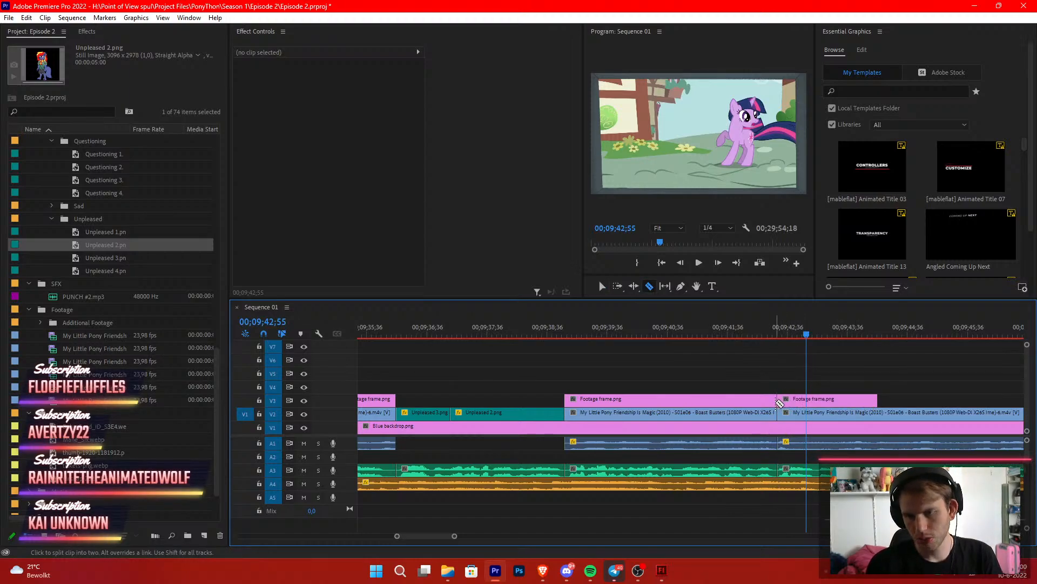
key("v")
left_click_drag(789, 387, 994, 414)
left_click(947, 397)
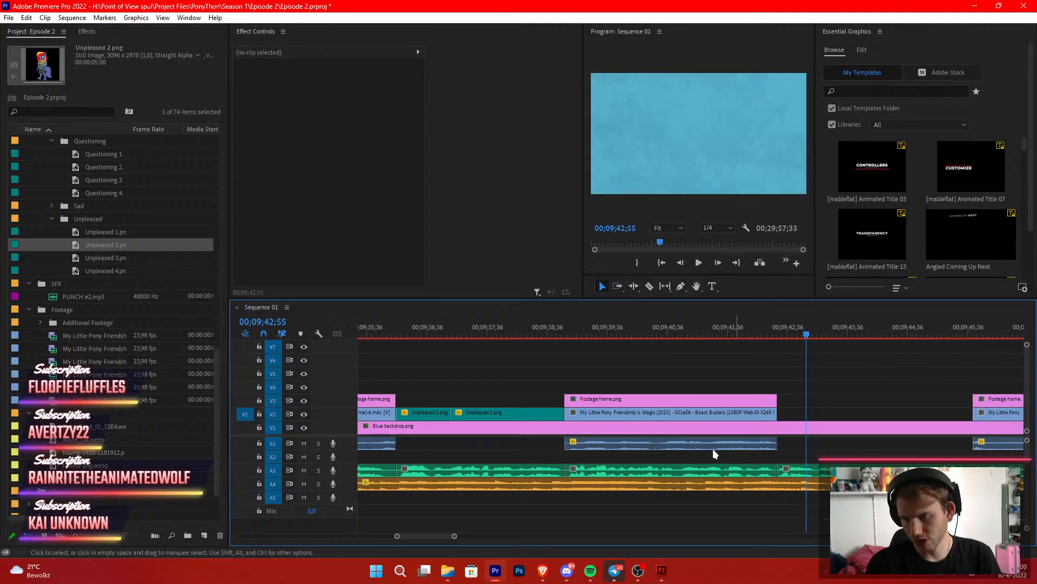
Switch to the Brave browser and search Google Images for "mlp trixie", refining the query to "mlp trixie png"
left_click(543, 570)
double_click(91, 82)
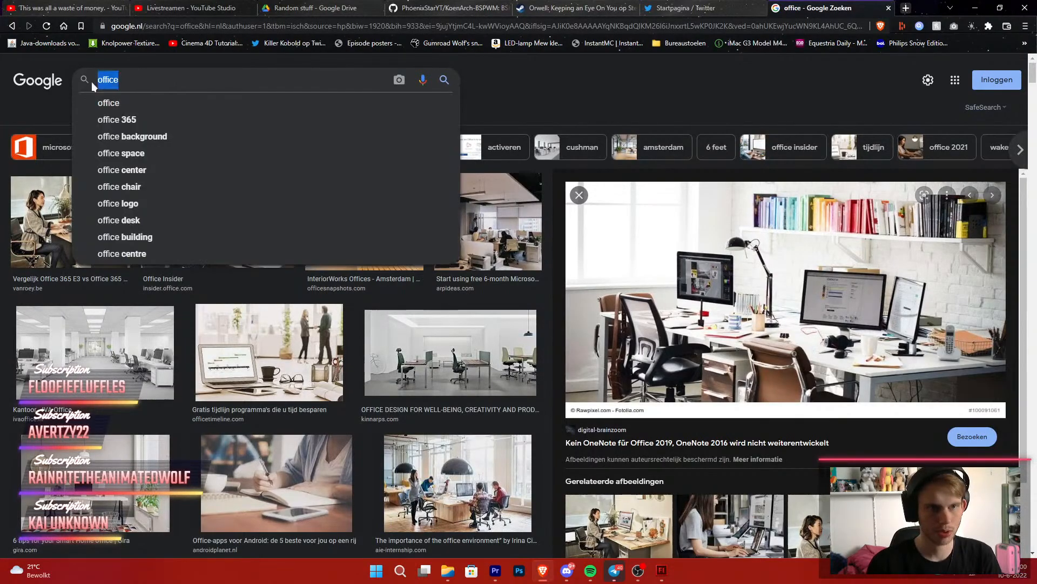
type("ml")
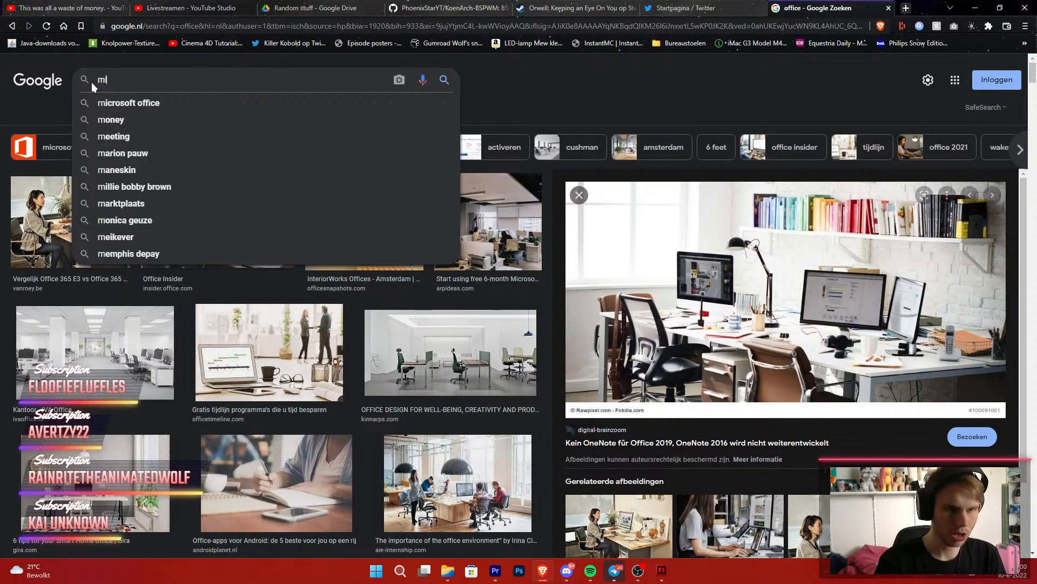
type("p trixie")
key("Return")
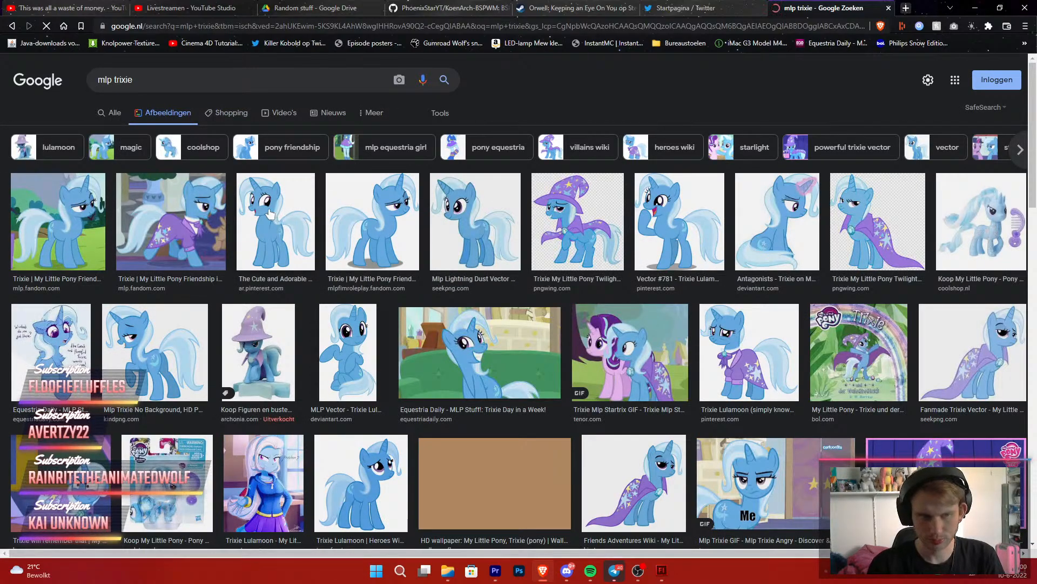
left_click(239, 84)
type("png")
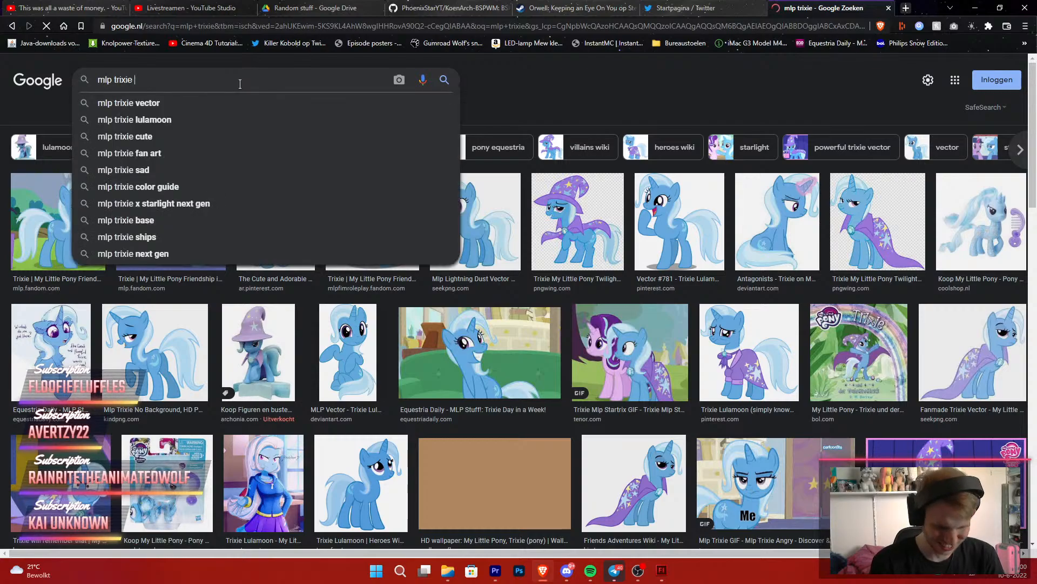
key("Return")
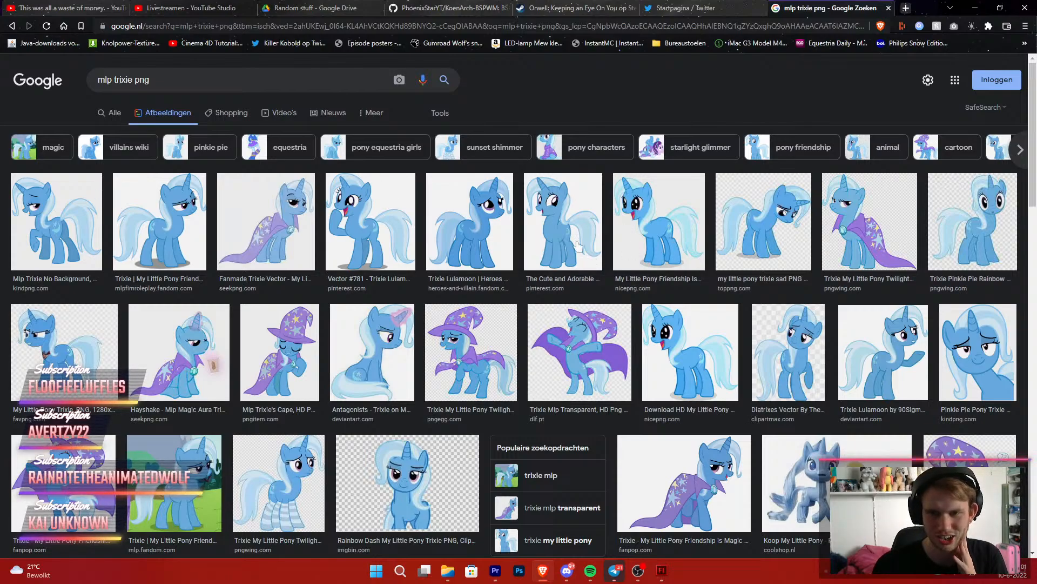
Preview the Trixie image results and start saving the side-view Trixie picture from mlpfimroleplay.fandom.com
left_click(344, 193)
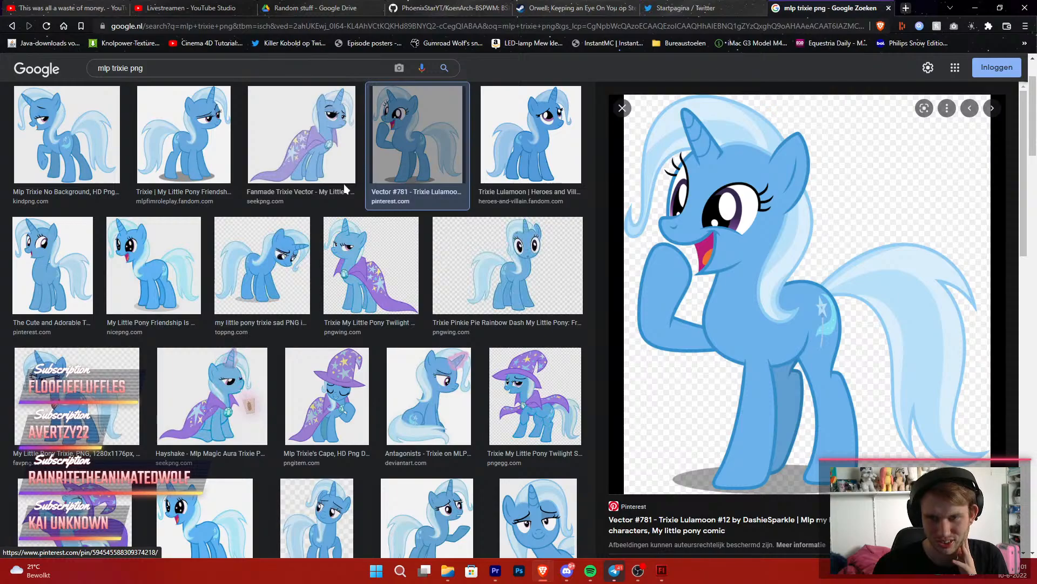
left_click(209, 165)
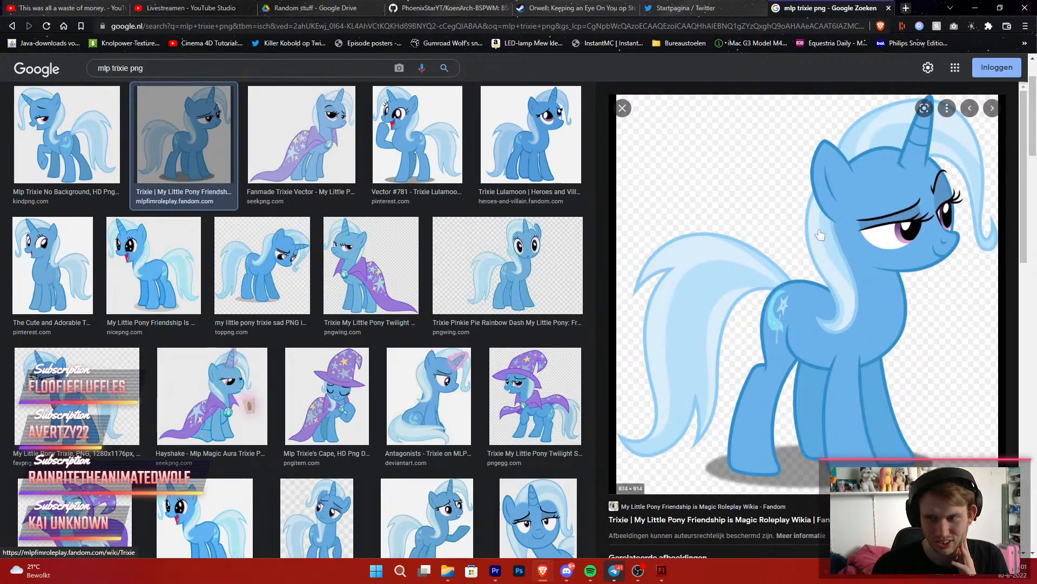
right_click(840, 265)
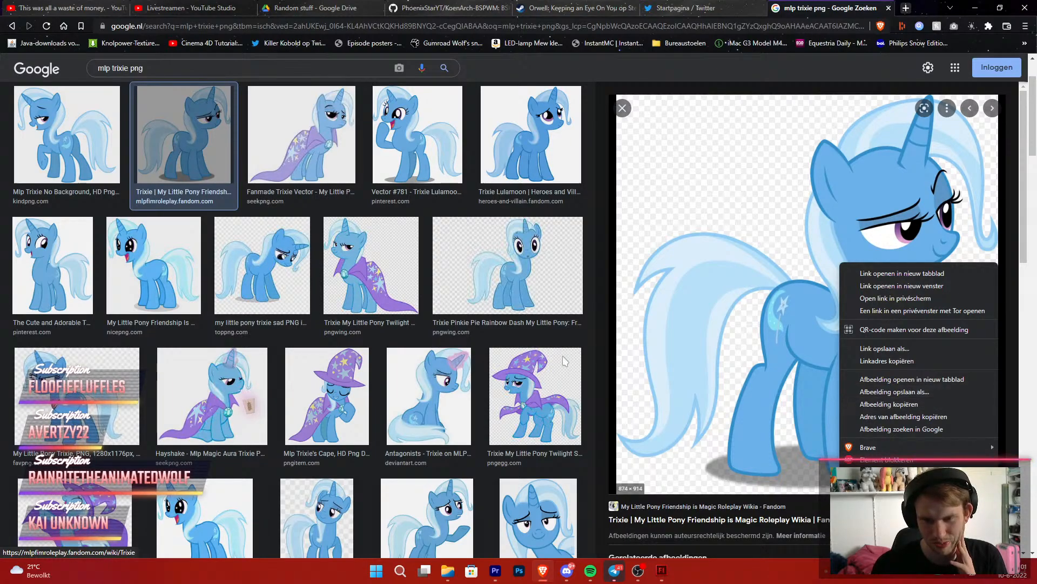
left_click(904, 392)
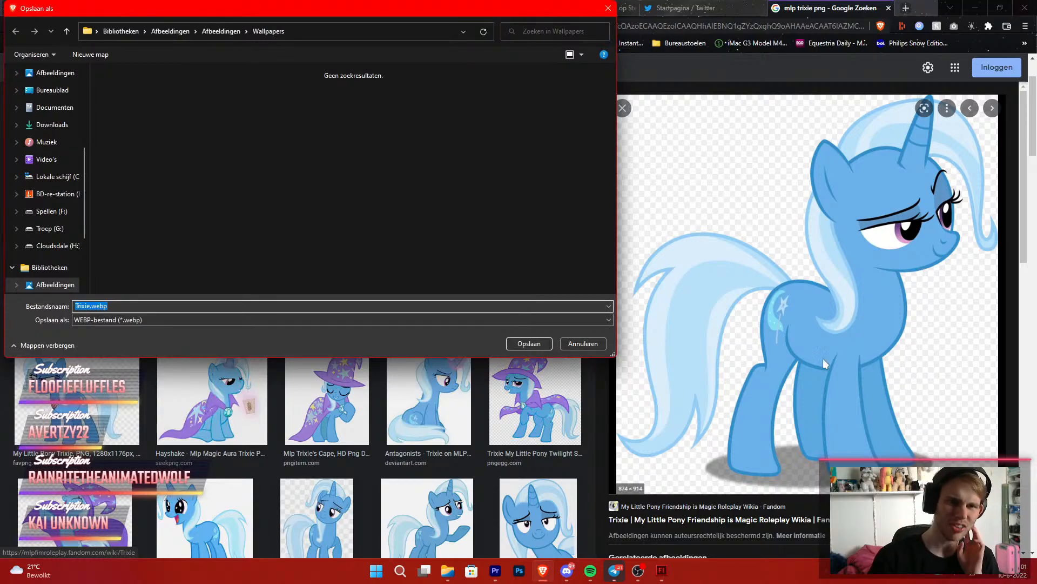
Save the picture as Trixie.webp in Cloudsdale (H:) > Point of View spul > Project Files > PonyThon > Season 1 > Images
left_click_drag(233, 19, 295, 48)
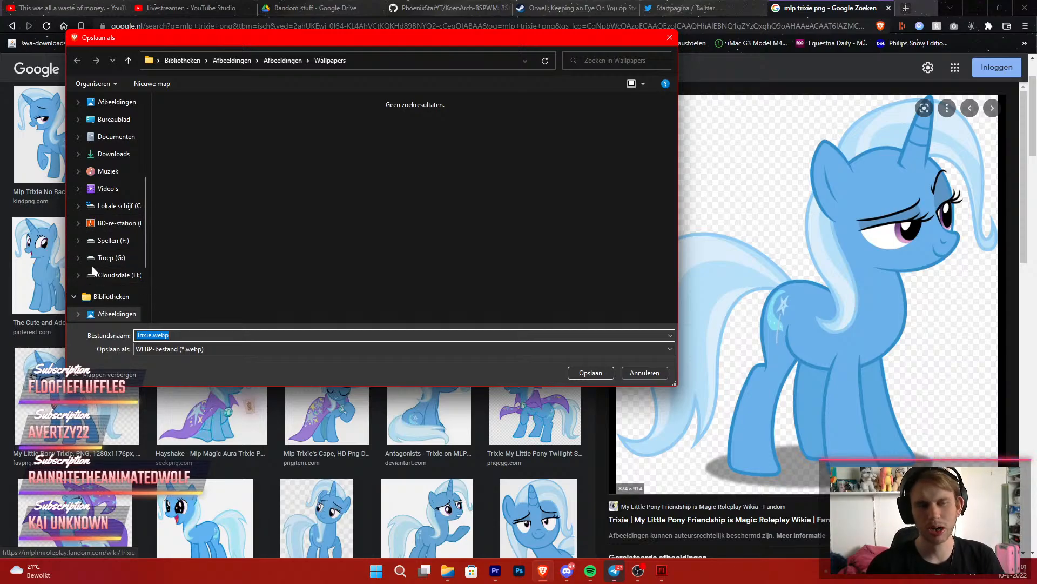
scroll(93, 270, "up", 4)
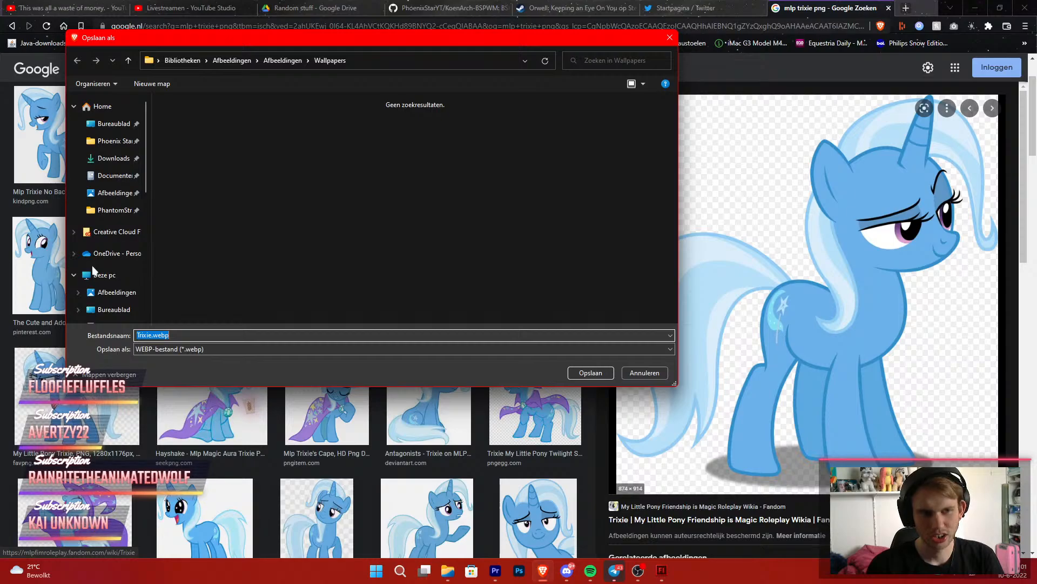
scroll(93, 270, "down", 8)
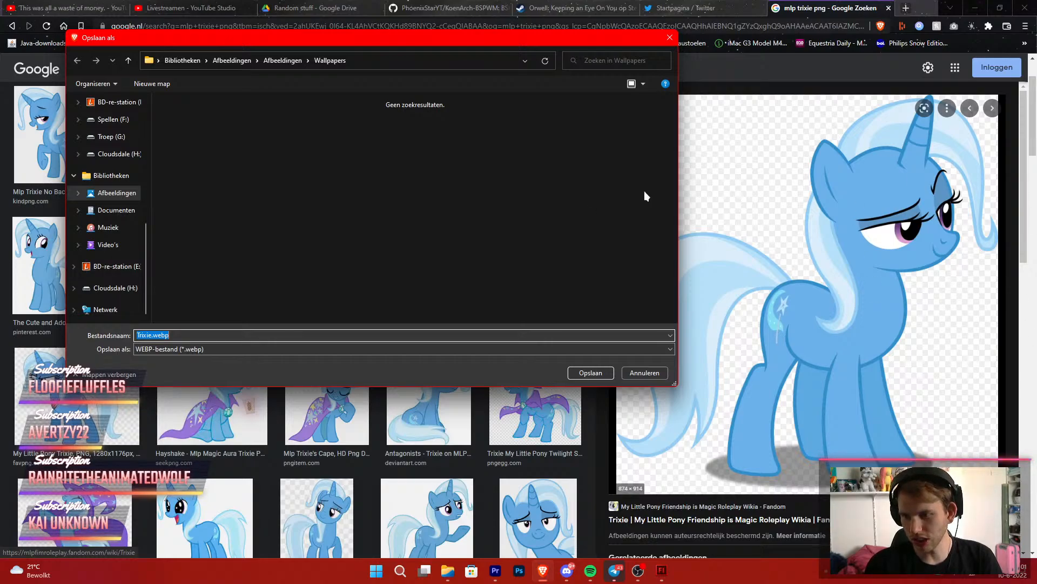
left_click(101, 288)
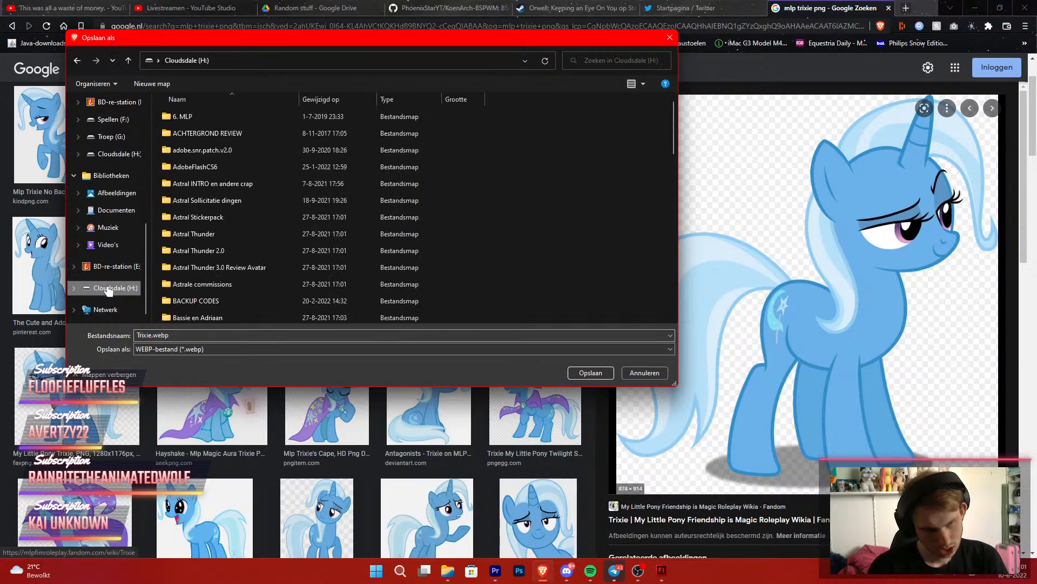
scroll(262, 278, "down", 15)
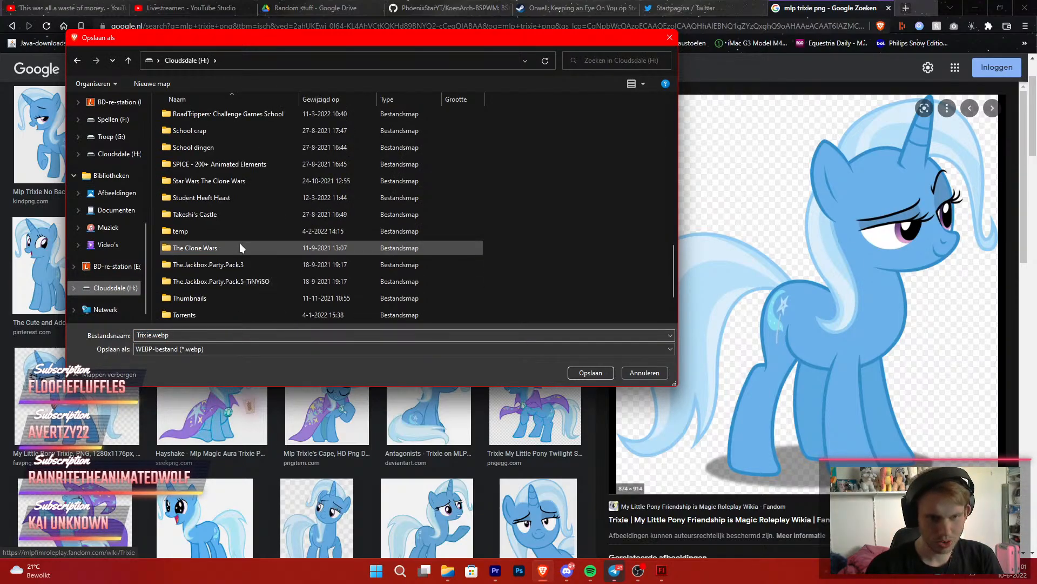
scroll(239, 242, "up", 3)
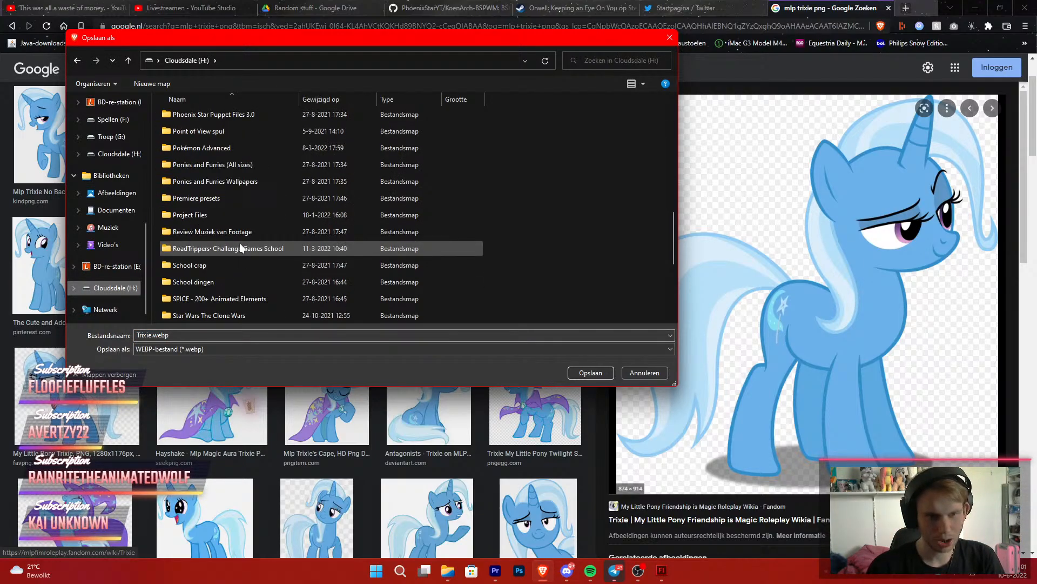
double_click(210, 133)
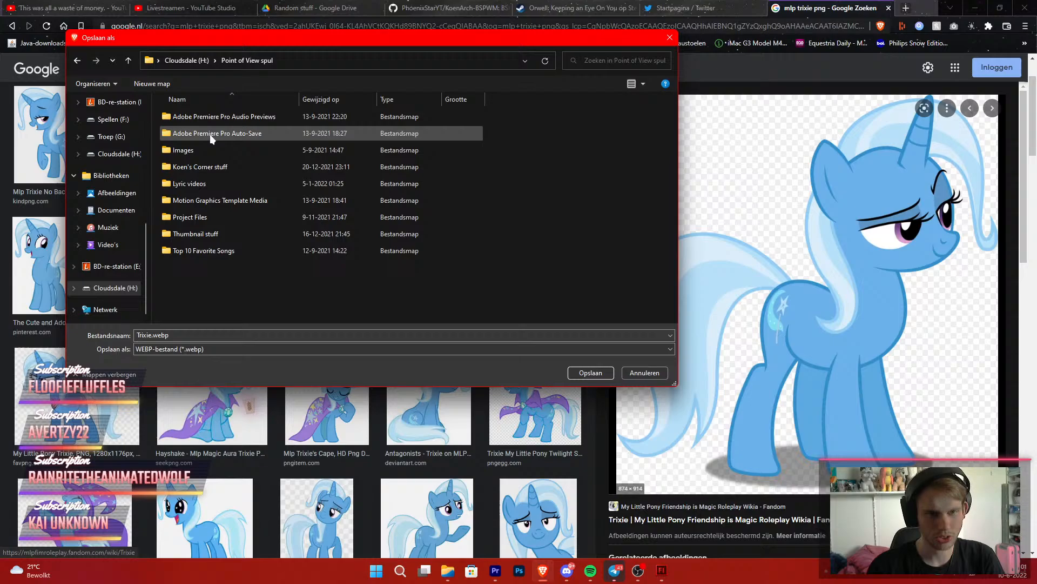
double_click(206, 216)
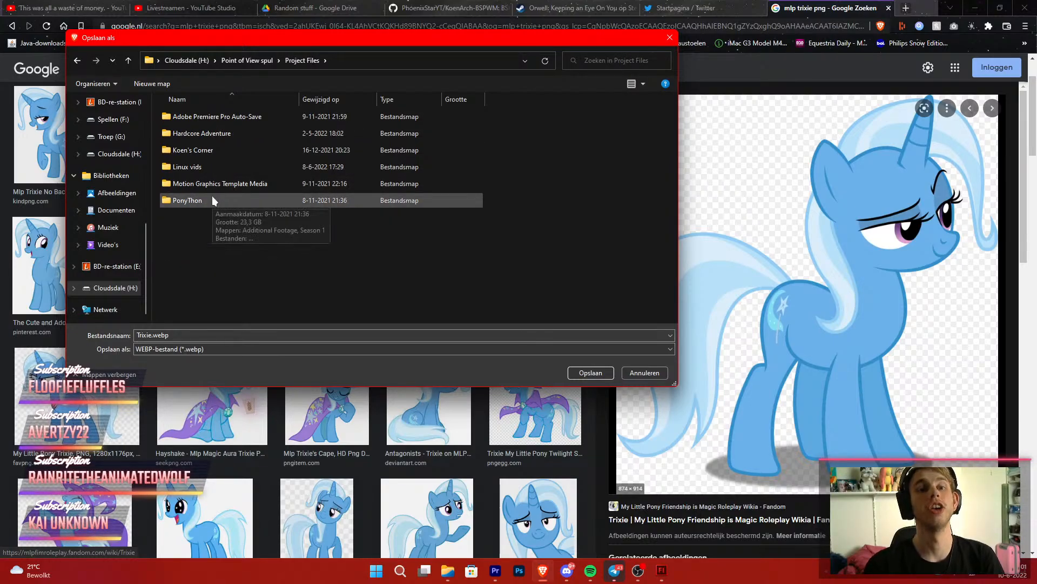
double_click(212, 197)
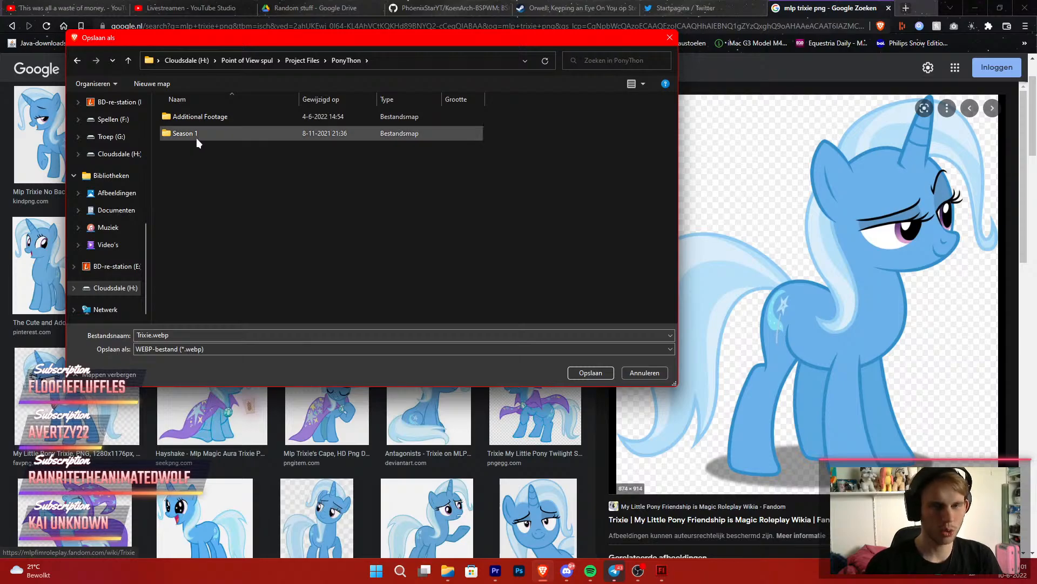
double_click(196, 138)
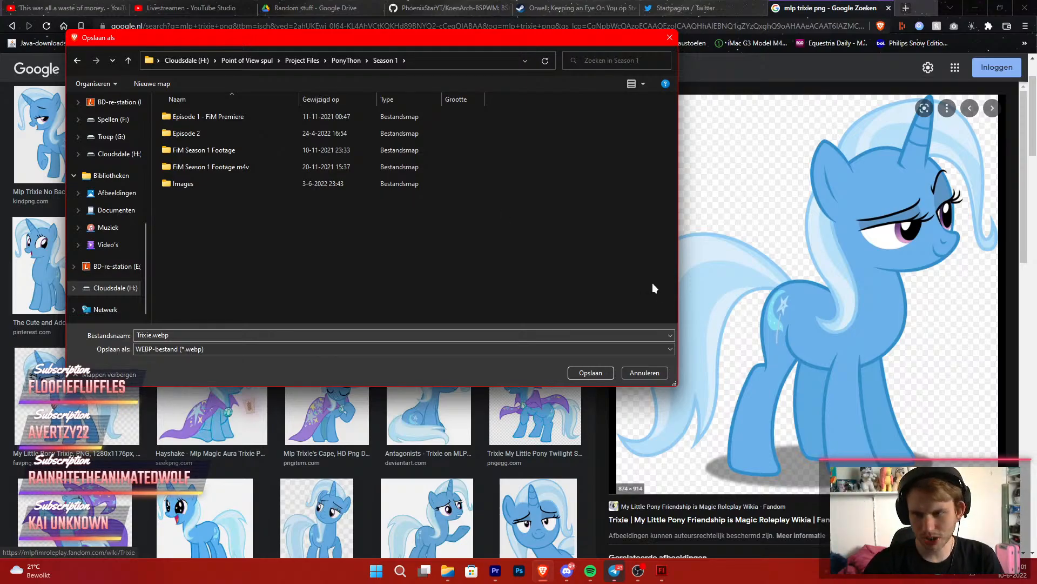
double_click(181, 184)
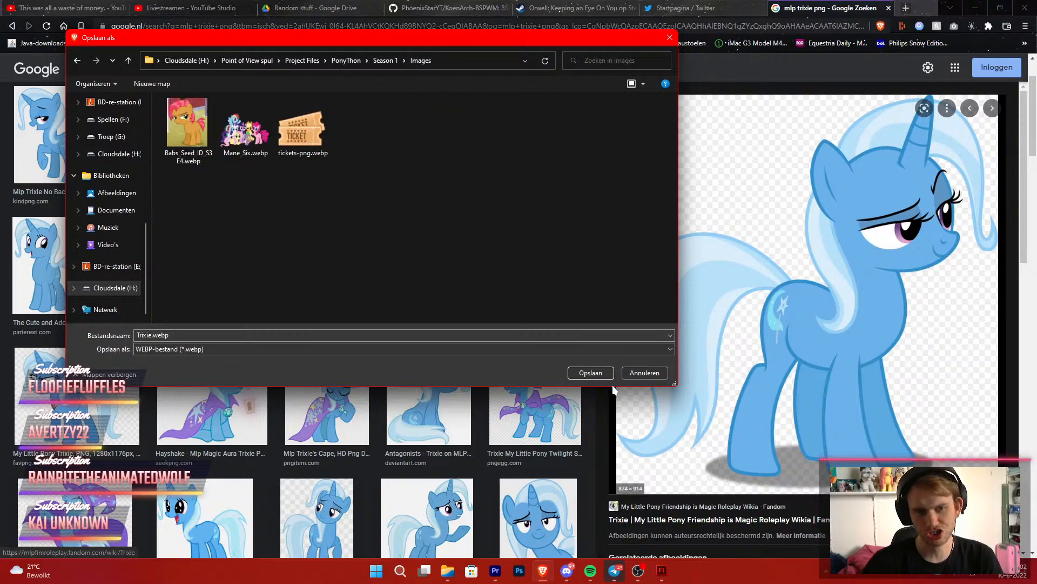
left_click(602, 375)
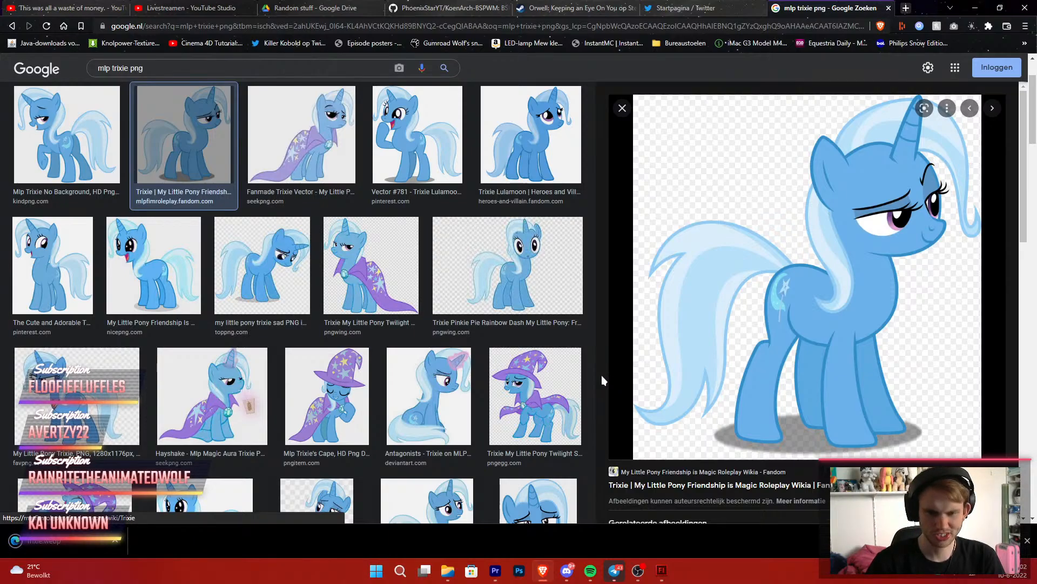
Switch to File Explorer and show the Season 1 Images folder containing Trixie.webp
left_click(498, 580)
left_click(448, 571)
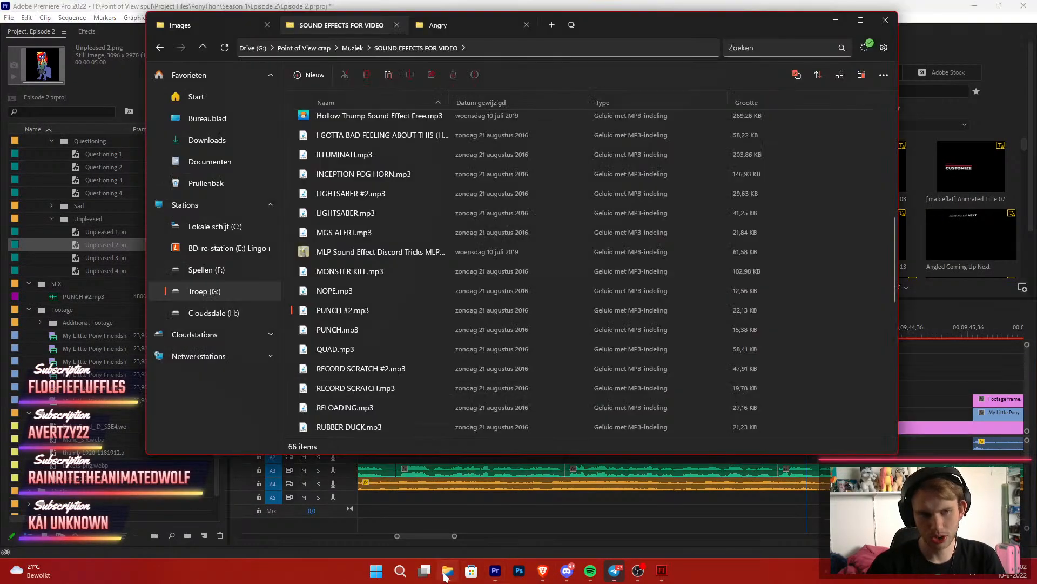
left_click(215, 20)
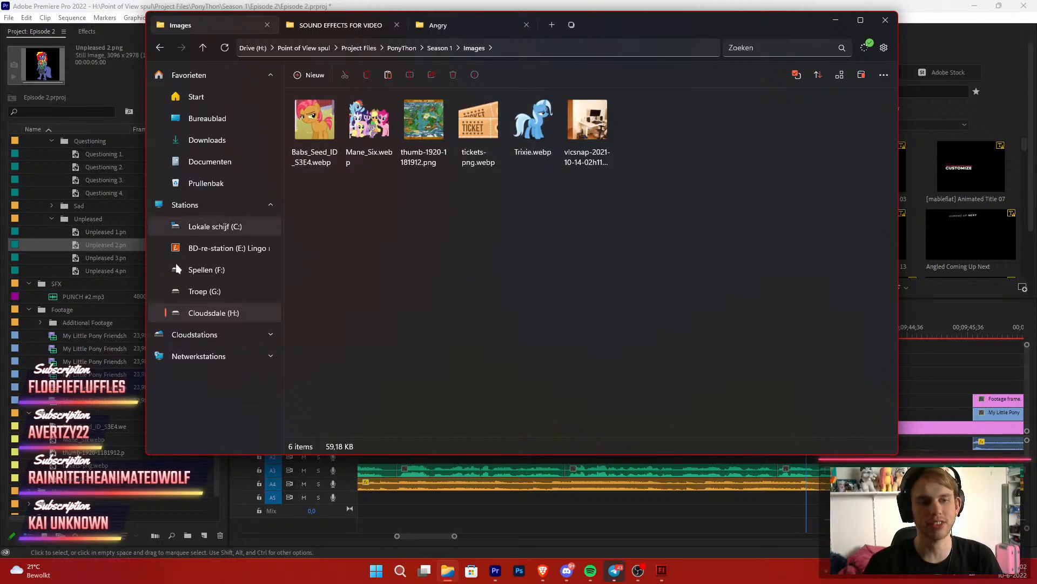
Import Trixie.webp from the Images folder into the Premiere Pro project's image bin and give it a yellow label
scroll(102, 320, "down", 1)
left_click_drag(533, 121, 106, 403)
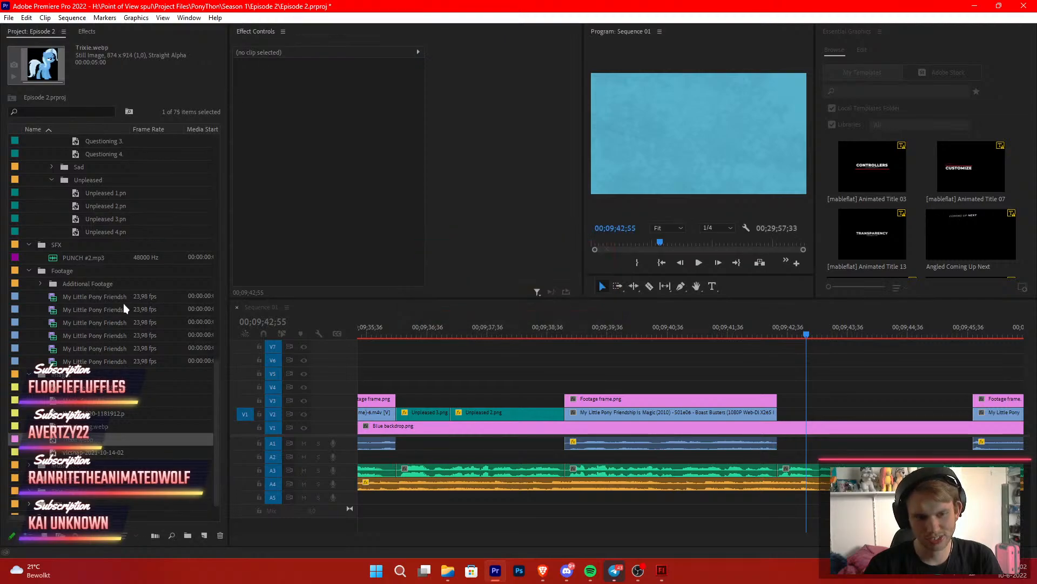
right_click(79, 441)
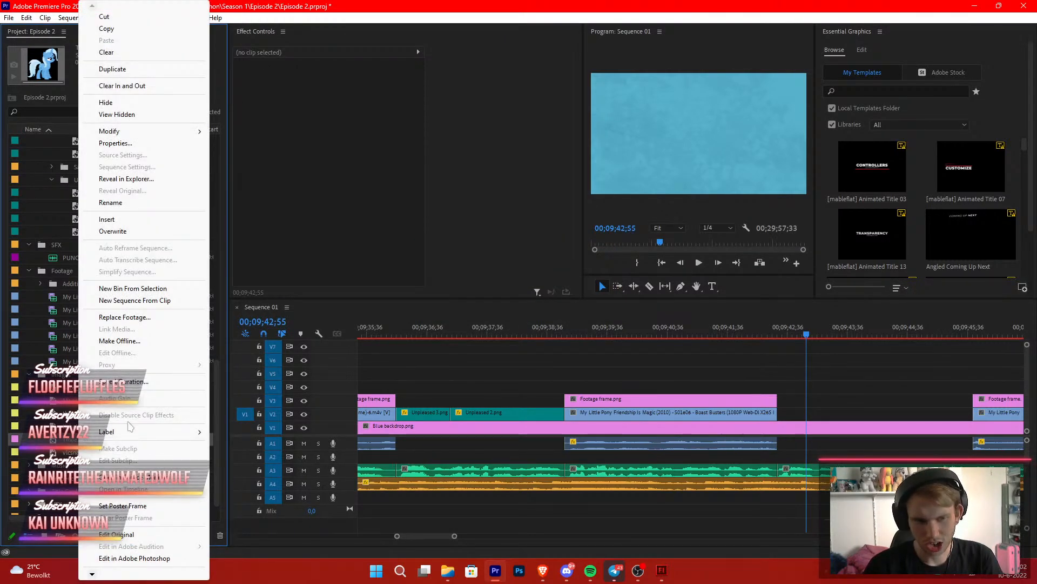
mouse_move(144, 431)
left_click(254, 432)
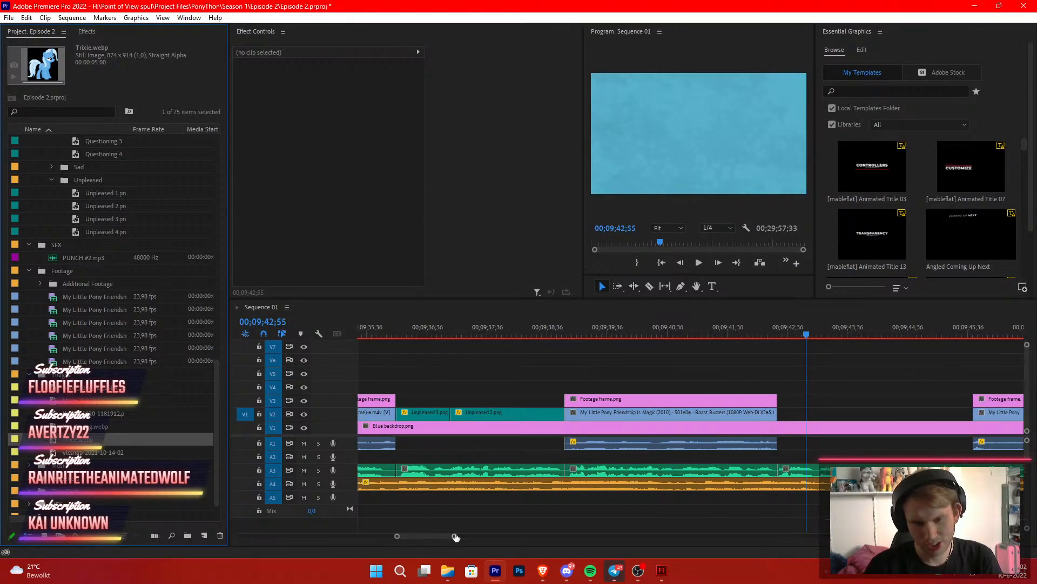
Shift the footage clips after the empty stretch at 00:09:42 about 15 seconds later to widen the gap
left_click_drag(455, 536, 547, 535)
left_click_drag(751, 369, 706, 417)
left_click_drag(717, 414, 802, 415)
left_click(670, 392)
Place Trixie.webp on V2 directly after the Boast Busters clip that ends near 00:09:42
left_click_drag(676, 324, 660, 325)
left_click_drag(80, 445, 697, 413)
left_click_drag(679, 323, 692, 324)
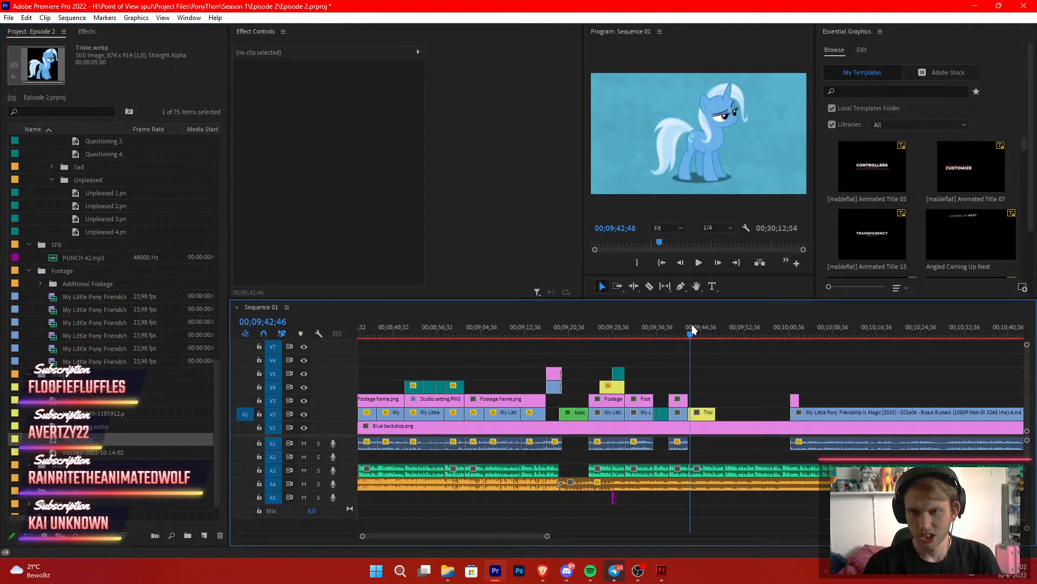
Scale the Trixie.webp clip to 125 and reposition it to about 233, 593 at the frame's left side
left_click(704, 412)
left_click(365, 112)
left_click_drag(331, 98, 340, 99)
left_click(327, 76)
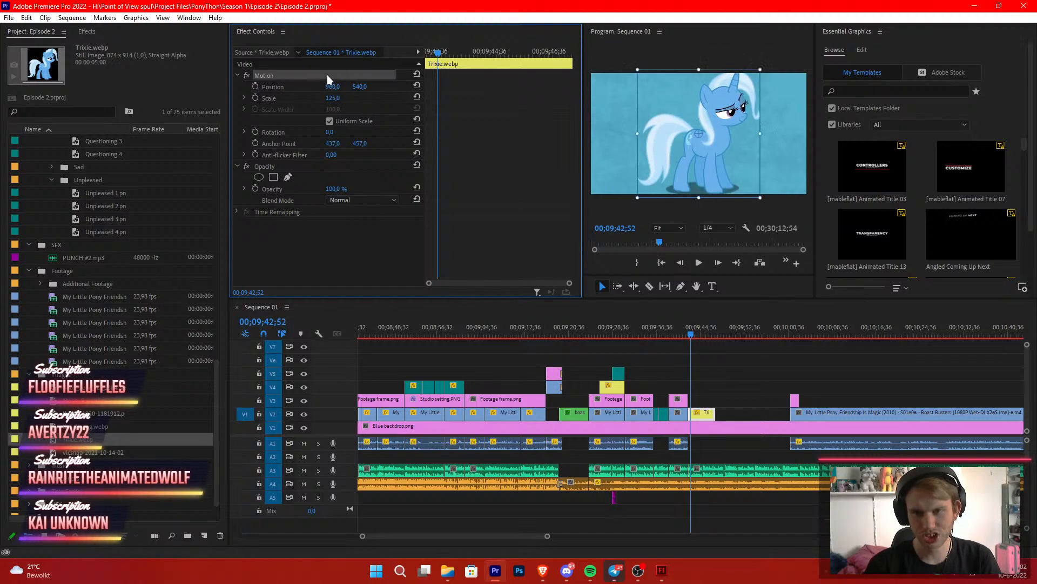
left_click_drag(727, 171, 646, 176)
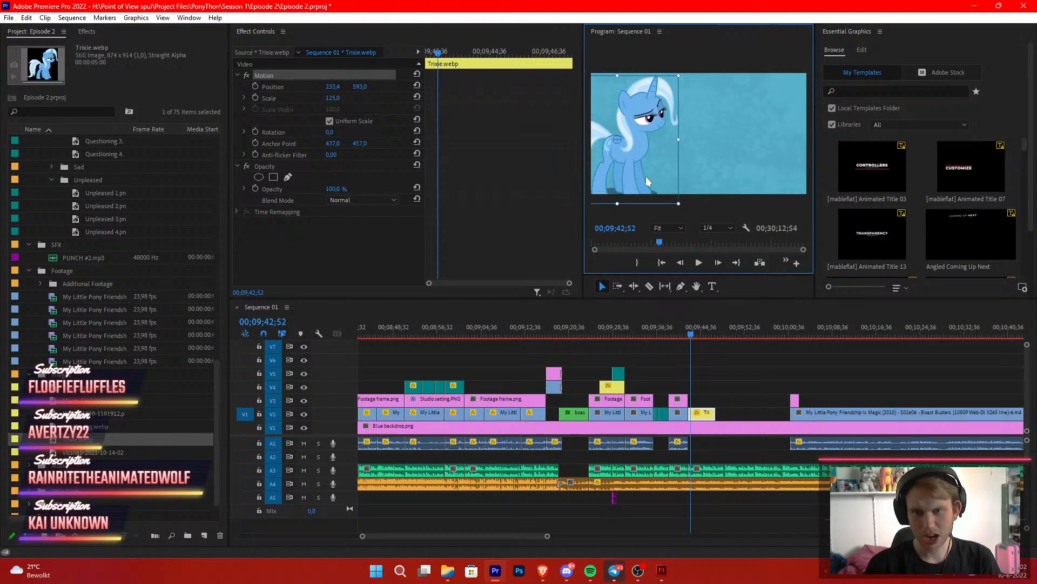
left_click(709, 372)
Switch to the Brave browser and search Google Images for "mlp snivs and snails png"
left_click(543, 570)
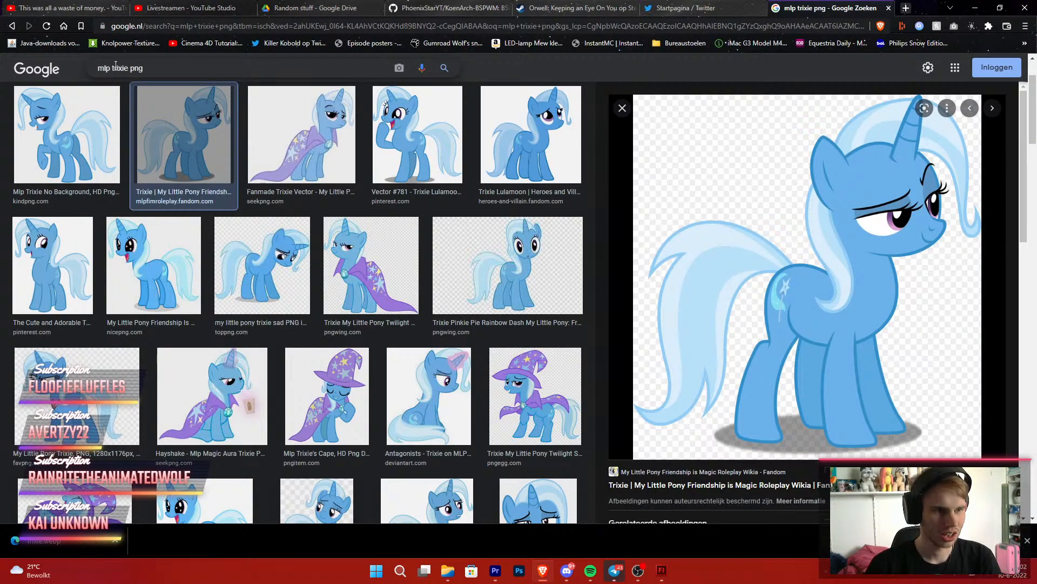
left_click(148, 67)
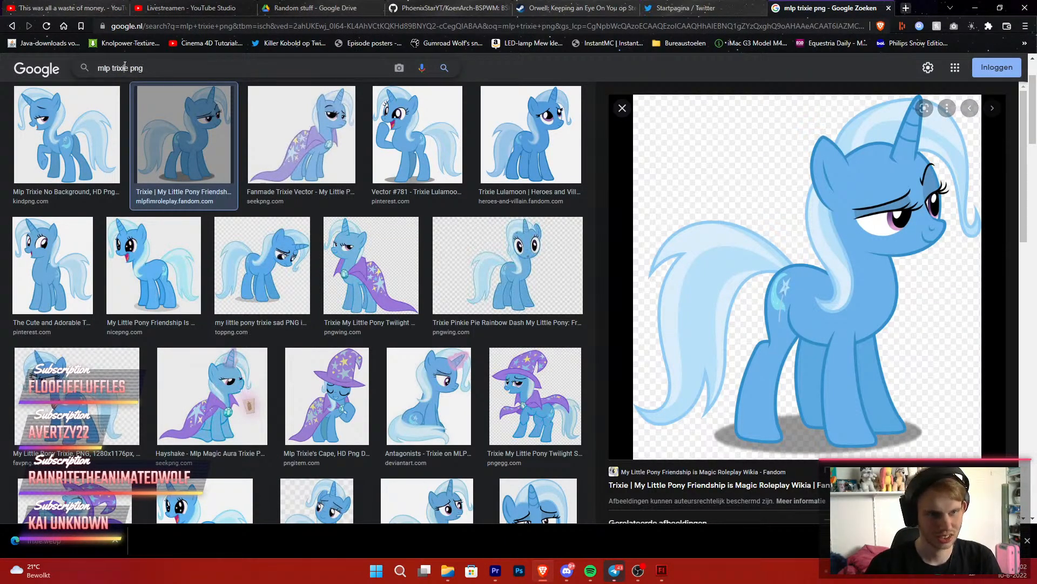
double_click(121, 68)
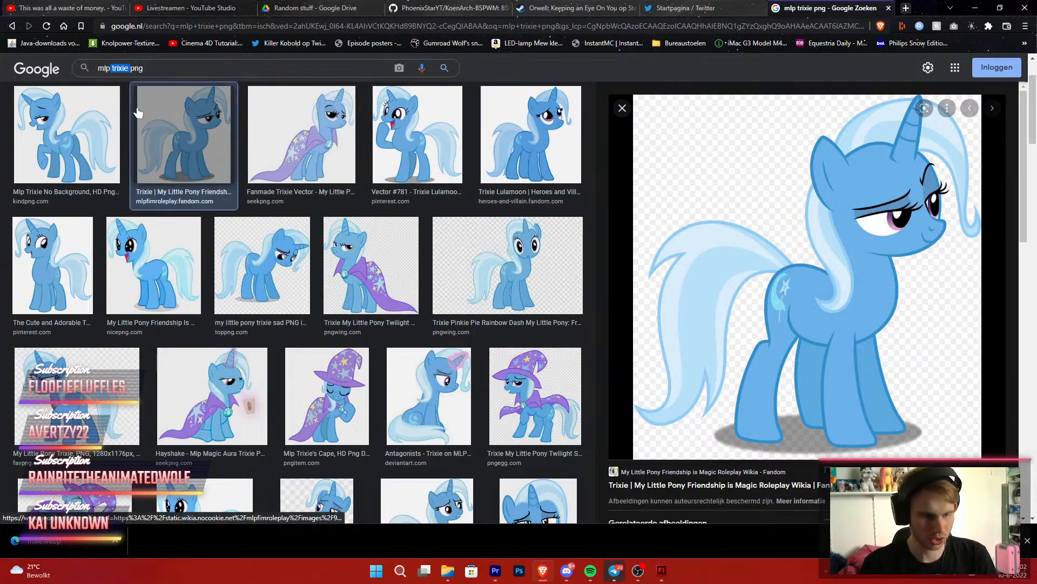
type("snives")
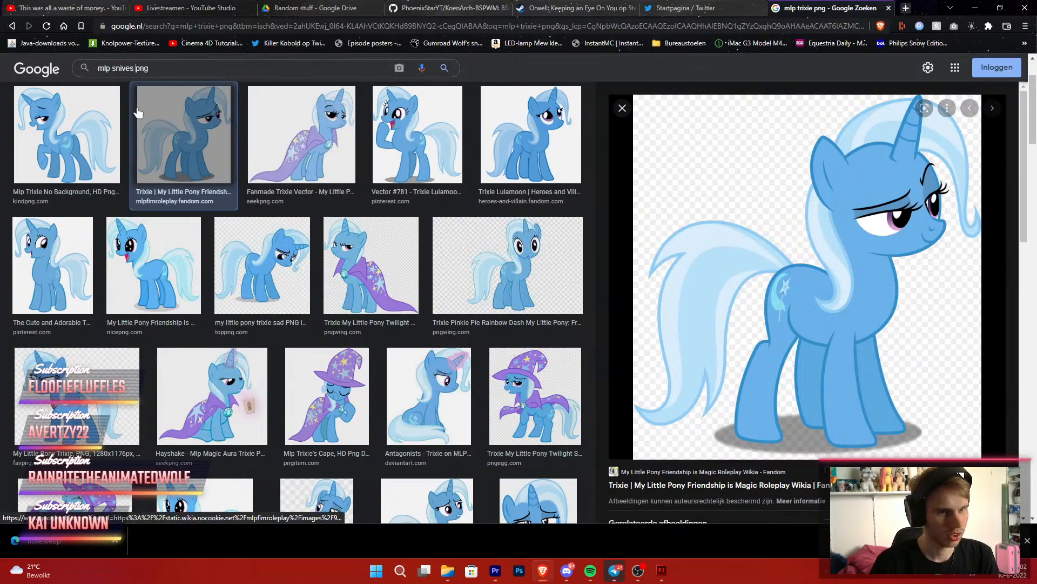
key("BackSpace")
key("BackSpace")
key("BackSpace")
type("s and sn")
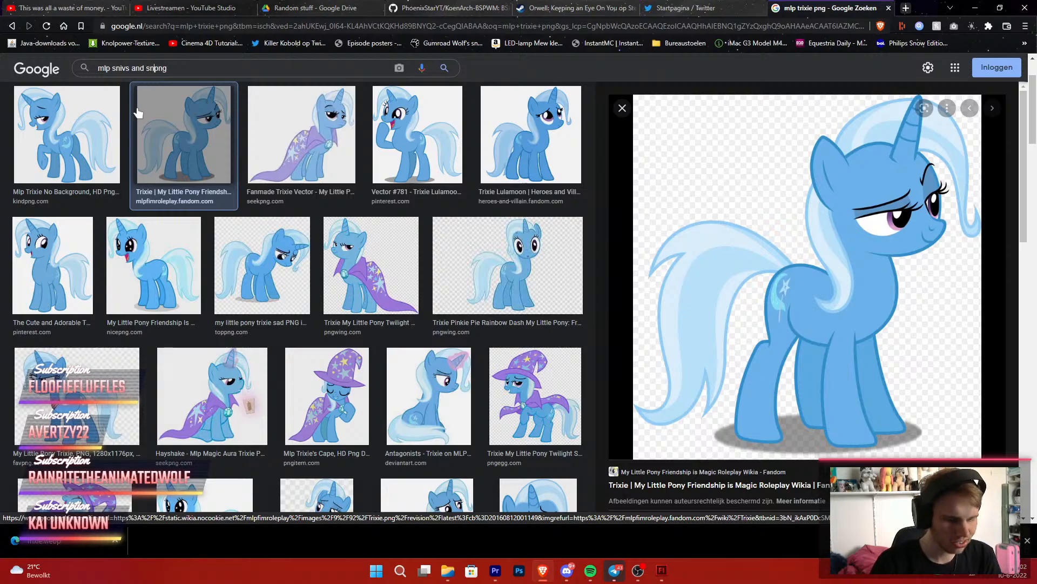
type("ails")
key("Return")
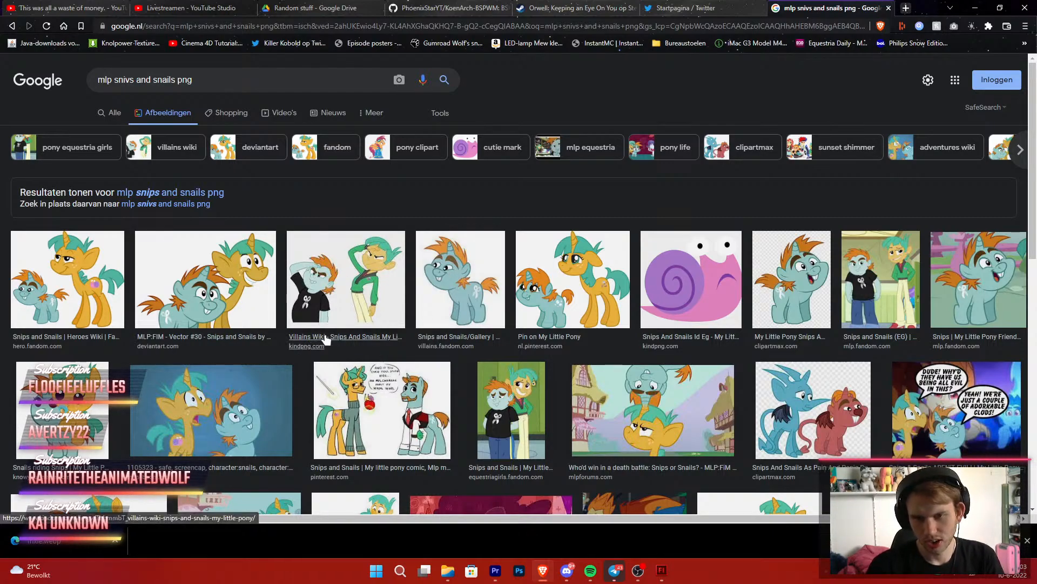
Preview several of the first Snips and Snails image results to compare poses, backgrounds and resolution
left_click(576, 292)
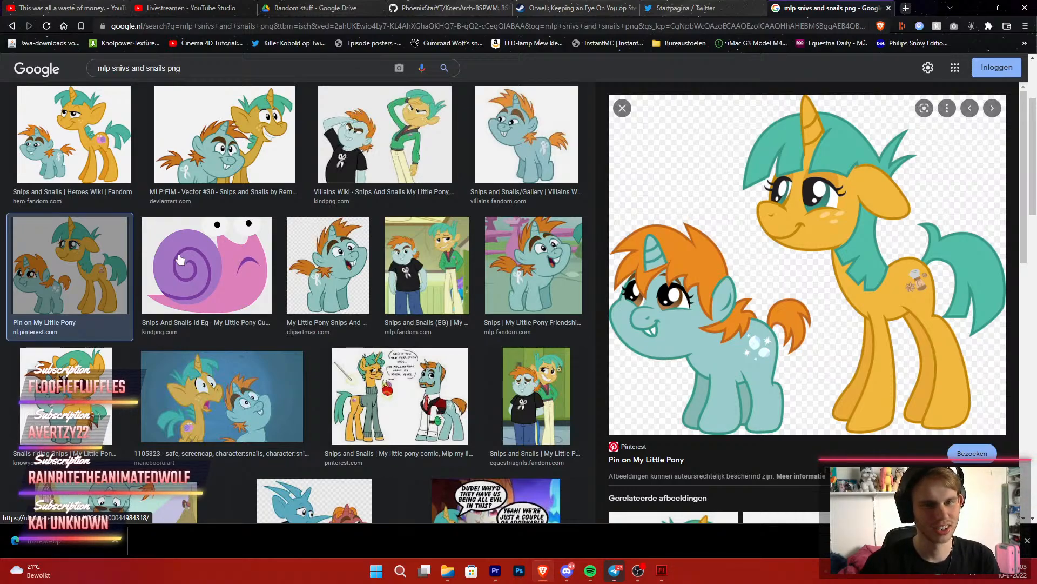
left_click(434, 257)
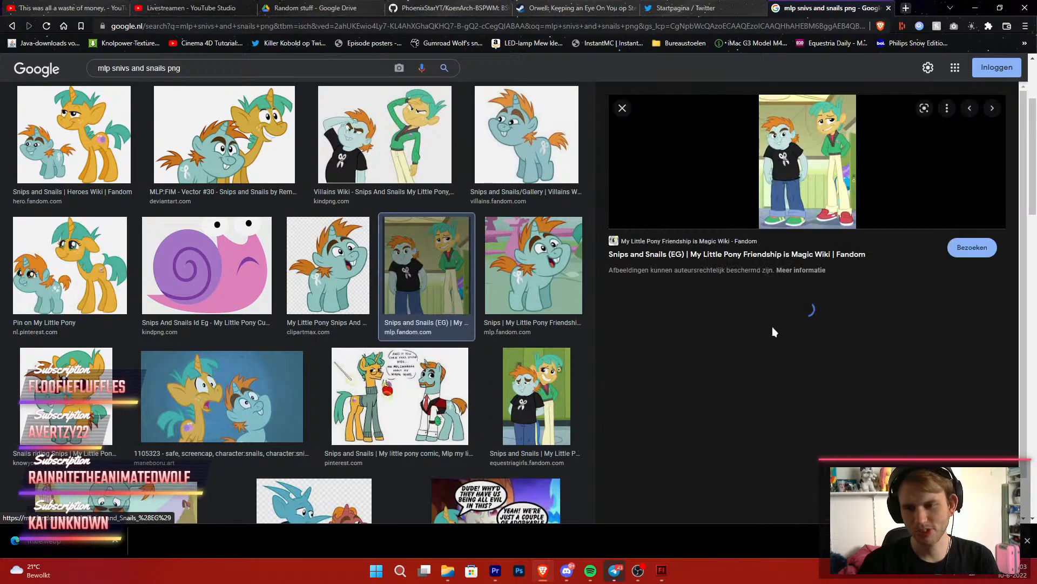
left_click(383, 138)
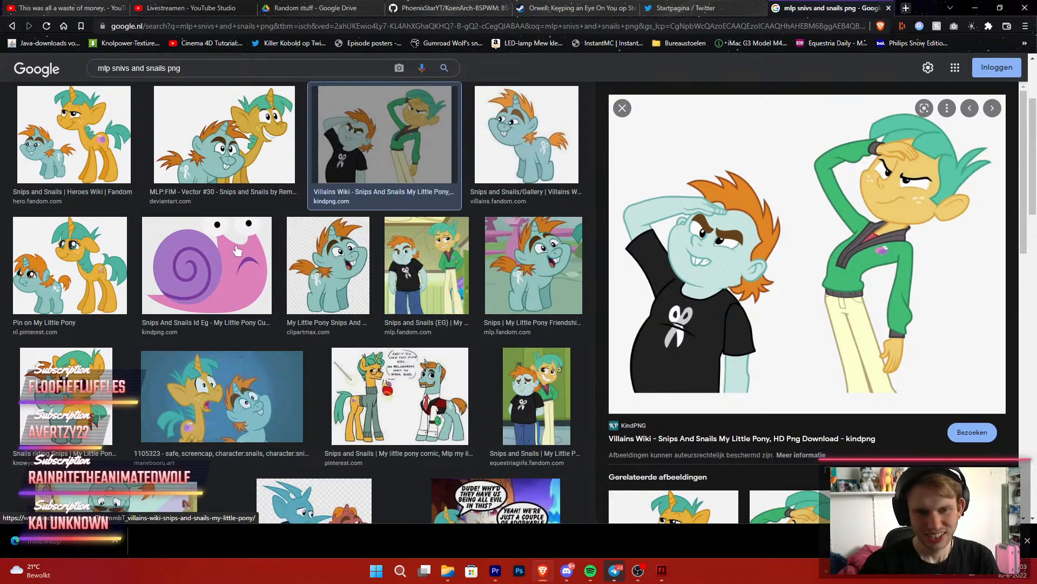
left_click(268, 400)
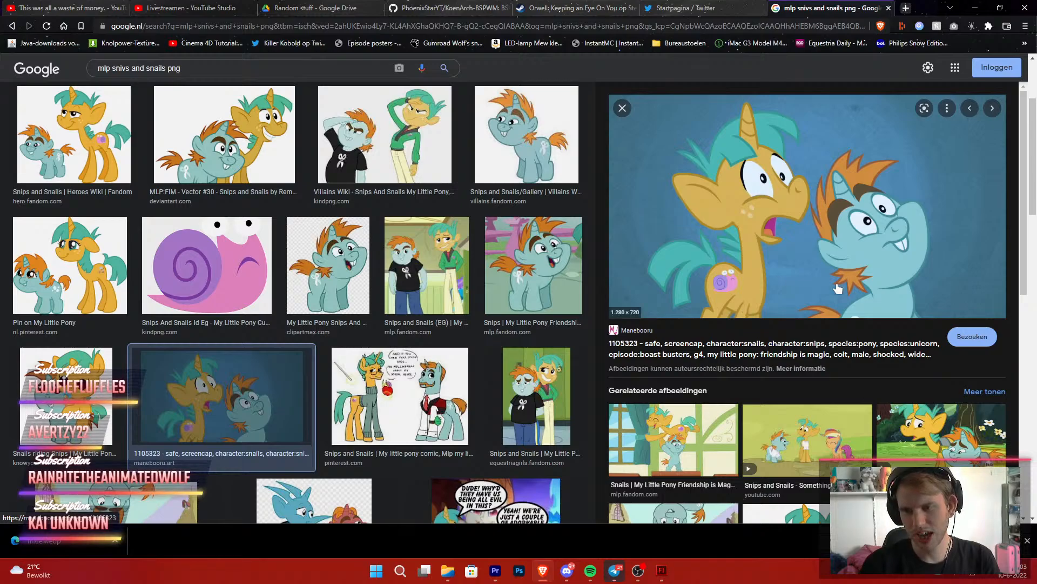
left_click(224, 135)
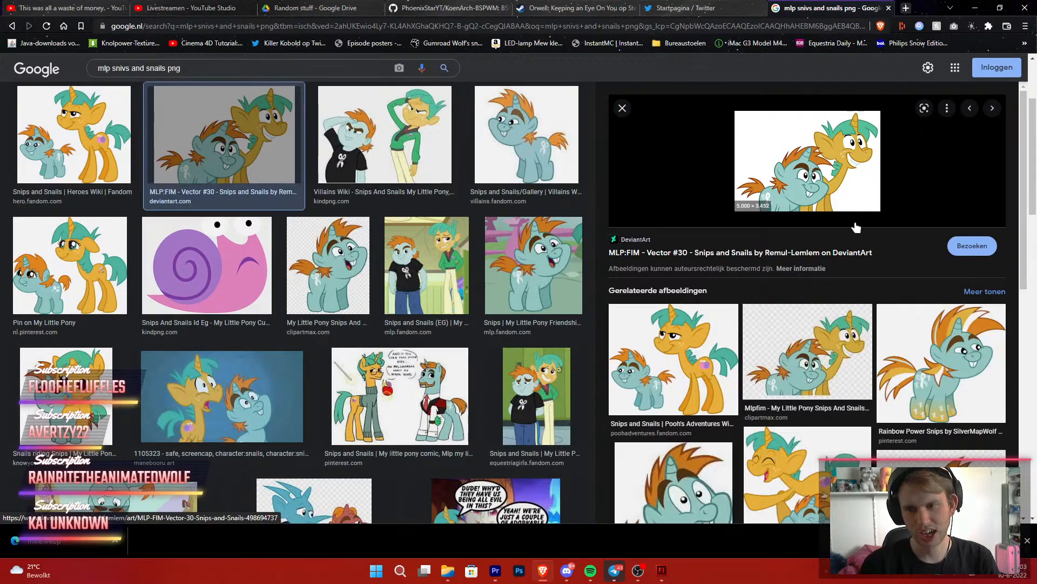
left_click(74, 157)
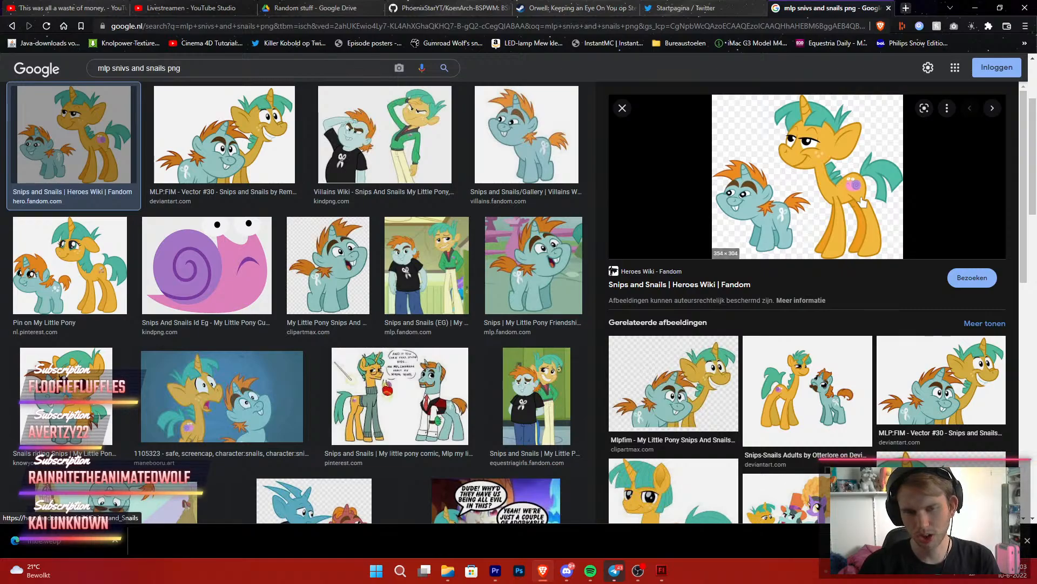
Browse further through the Snips and Snails results, previewing show screenshots for a suitable picture of the pair
scroll(335, 397, "down", 5)
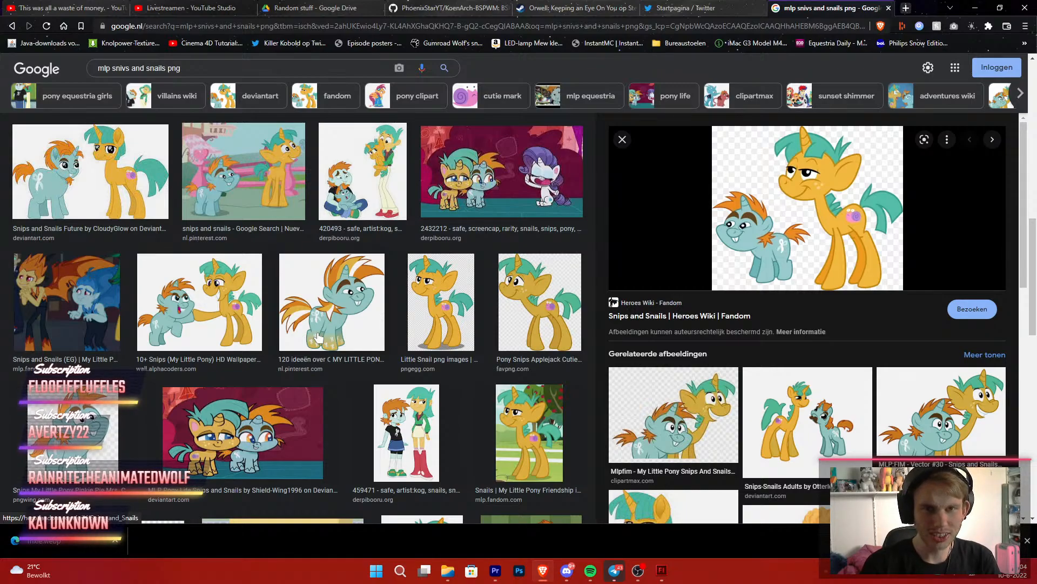
scroll(319, 338, "down", 5)
scroll(319, 338, "down", 3)
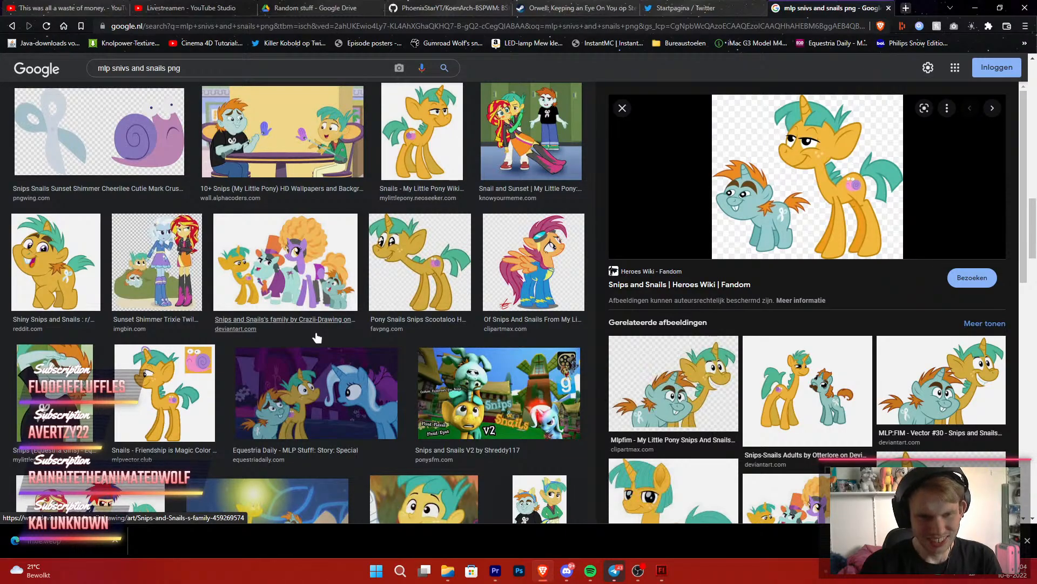
scroll(324, 362, "down", 2)
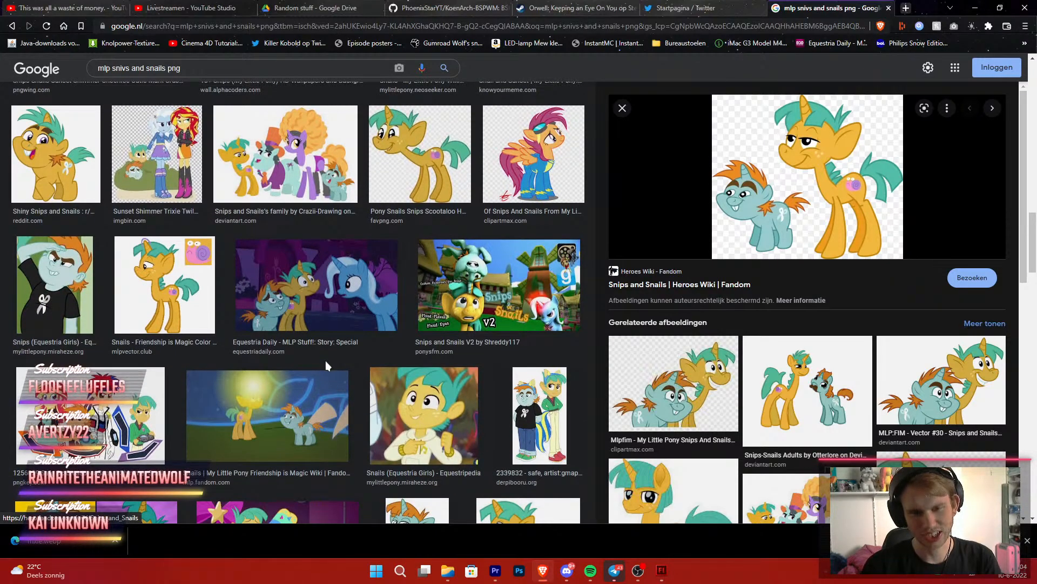
scroll(325, 361, "down", 1)
left_click(313, 223)
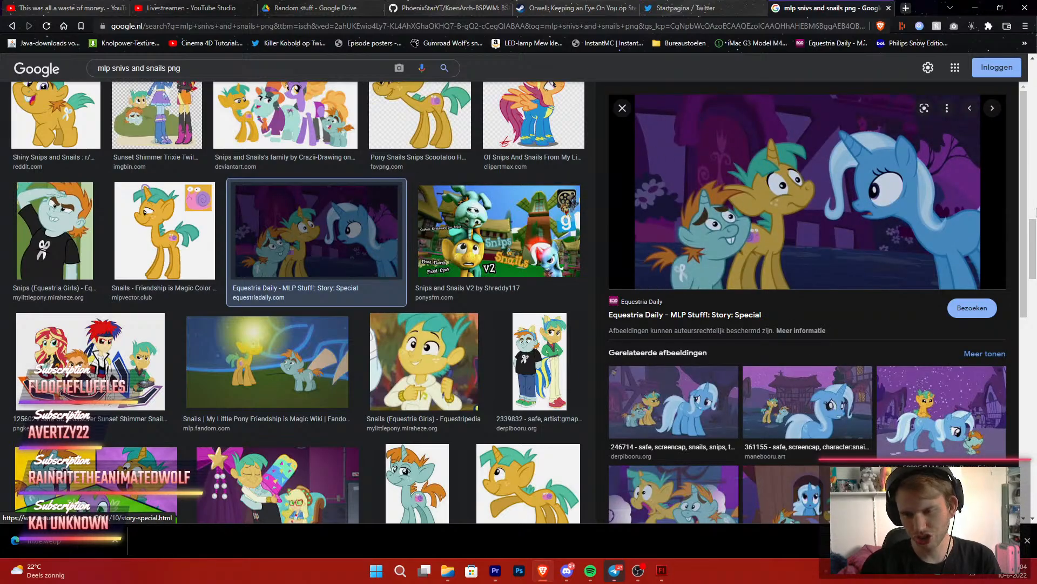
left_click(695, 386)
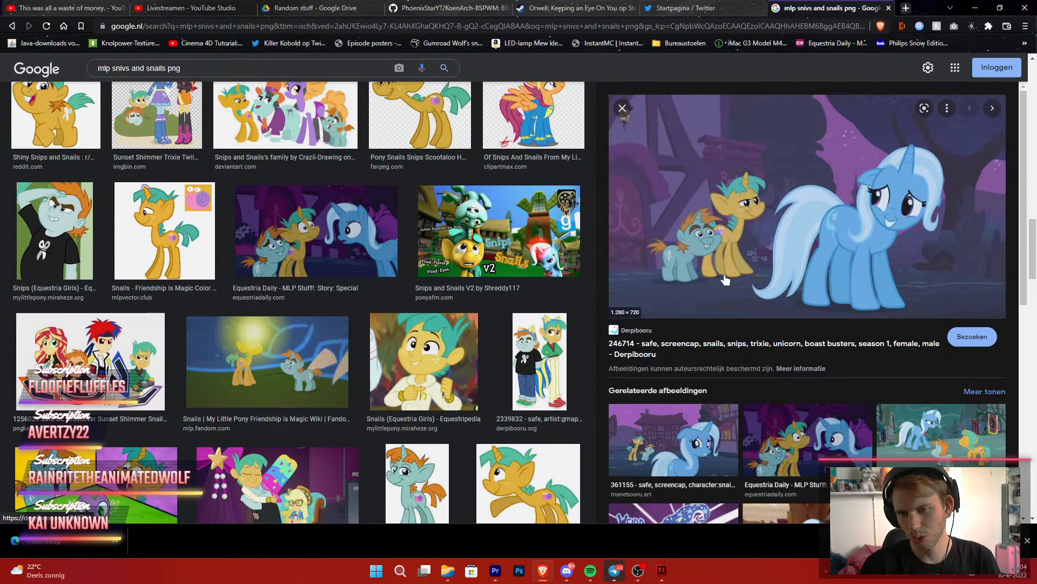
scroll(486, 362, "down", 5)
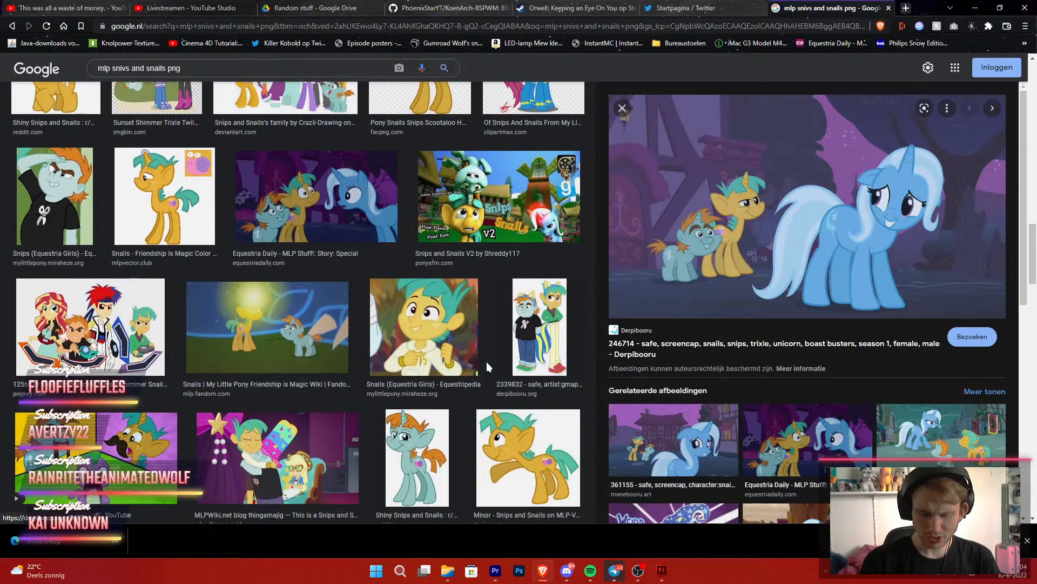
scroll(481, 372, "down", 1)
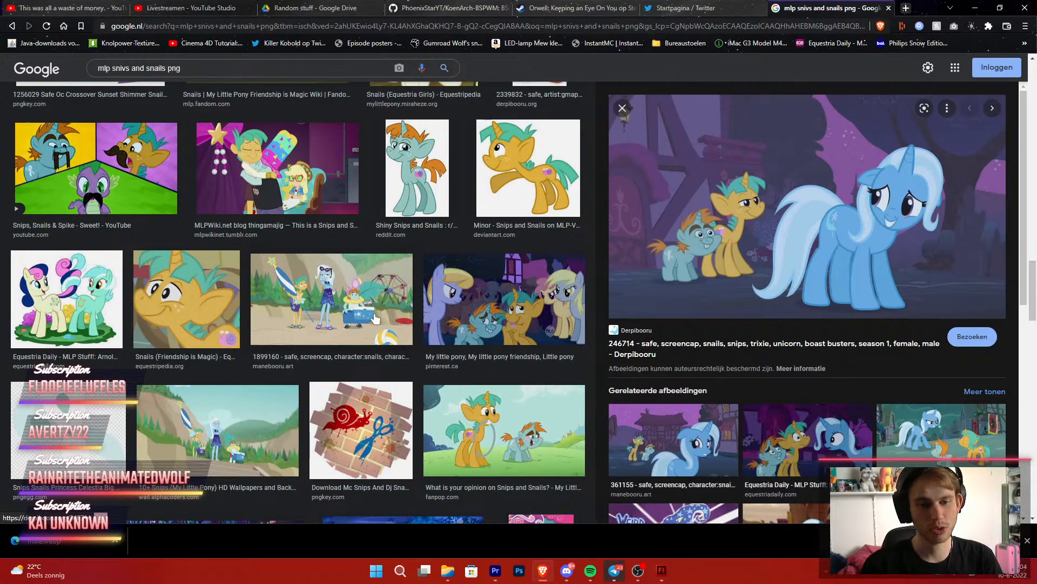
scroll(374, 319, "down", 6)
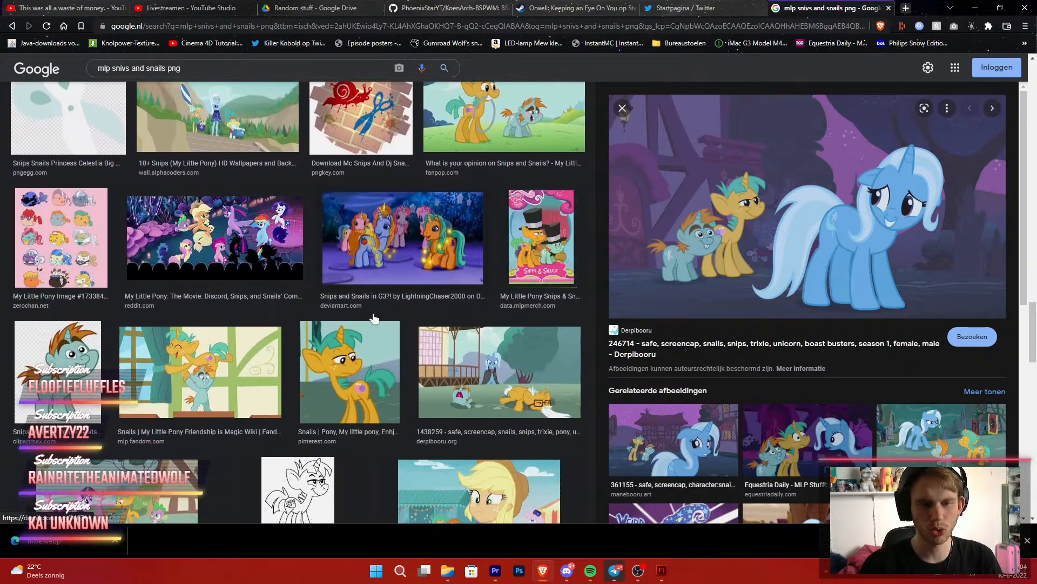
left_click(266, 238)
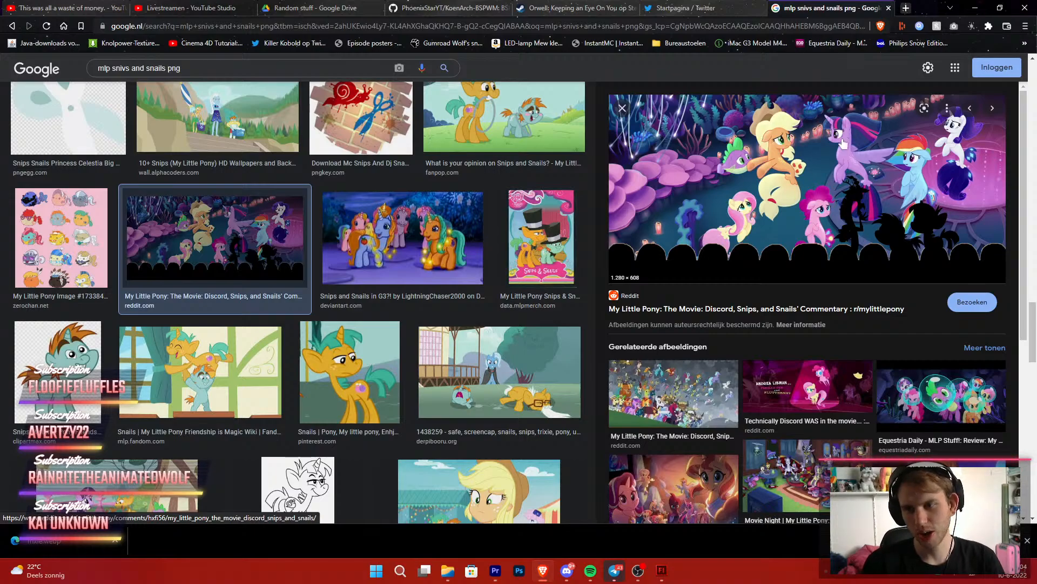
Save the picture of Snips balancing Snails on a desk to the Images folder as Snips_and_Snails_balancing_on_desk_S4E05.webp
left_click(132, 384)
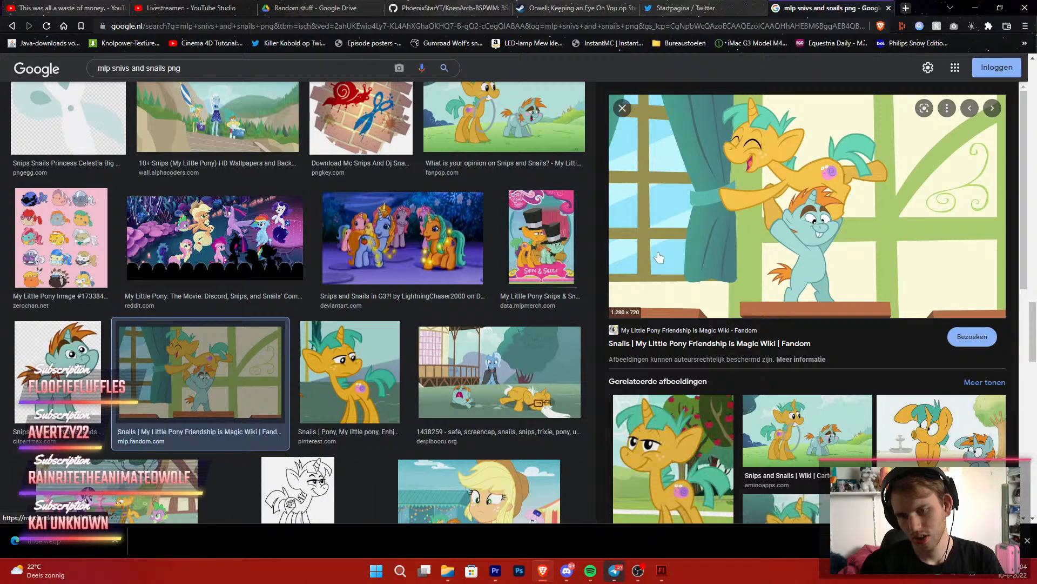
right_click(659, 258)
left_click(722, 384)
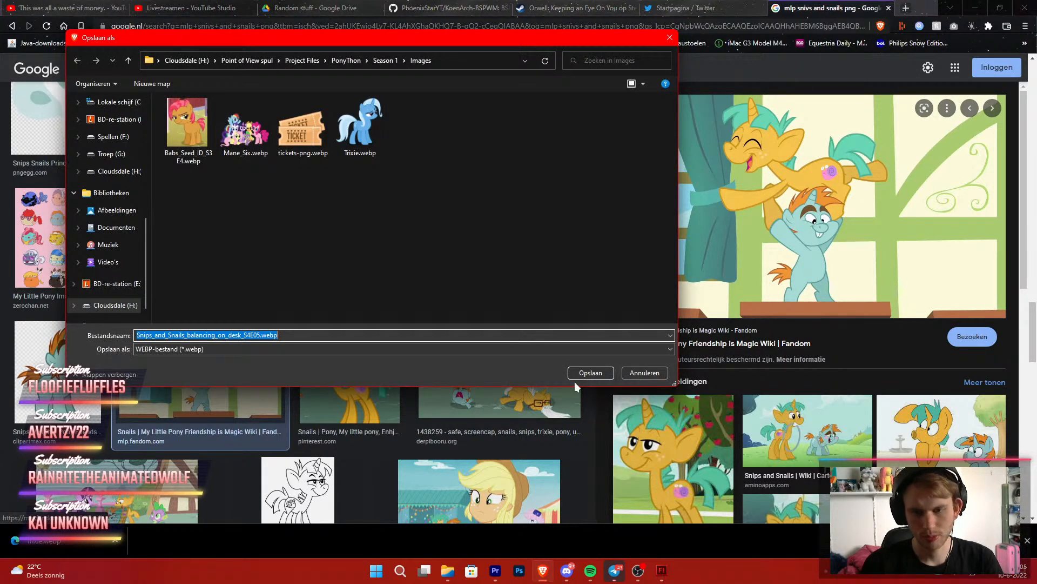
left_click(575, 374)
Import Snips_and_Snails_balancing_on_desk_S4E05.webp into the Premiere Pro project's image bin and give it the same yellow label as the other images
left_click(486, 577)
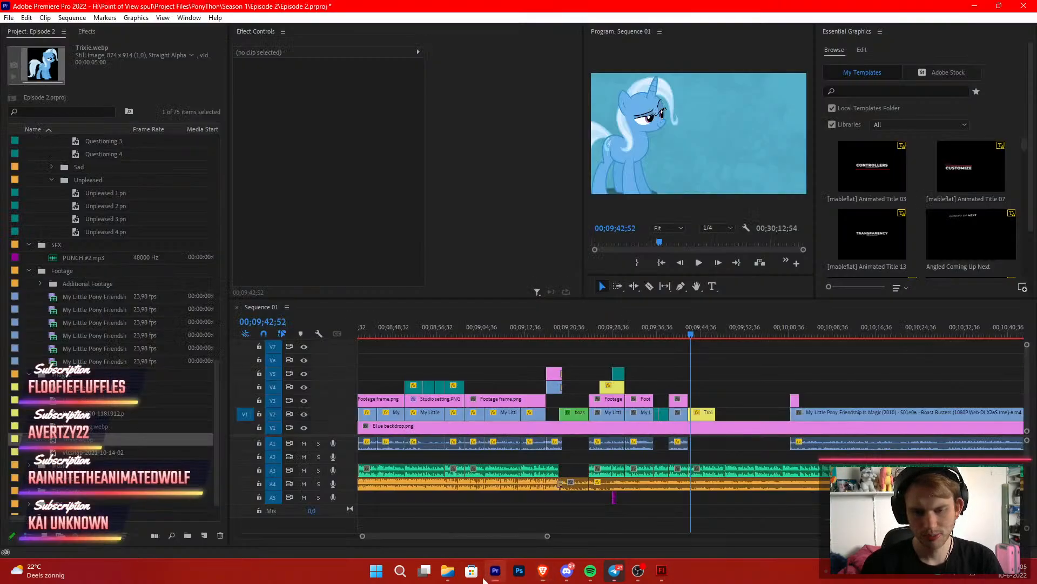
left_click(448, 570)
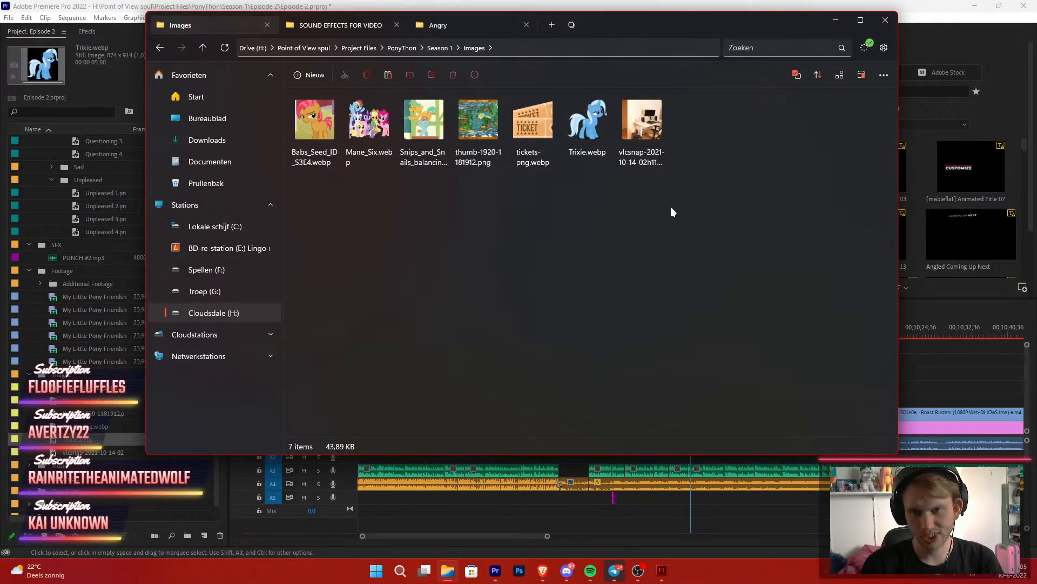
left_click_drag(418, 119, 74, 422)
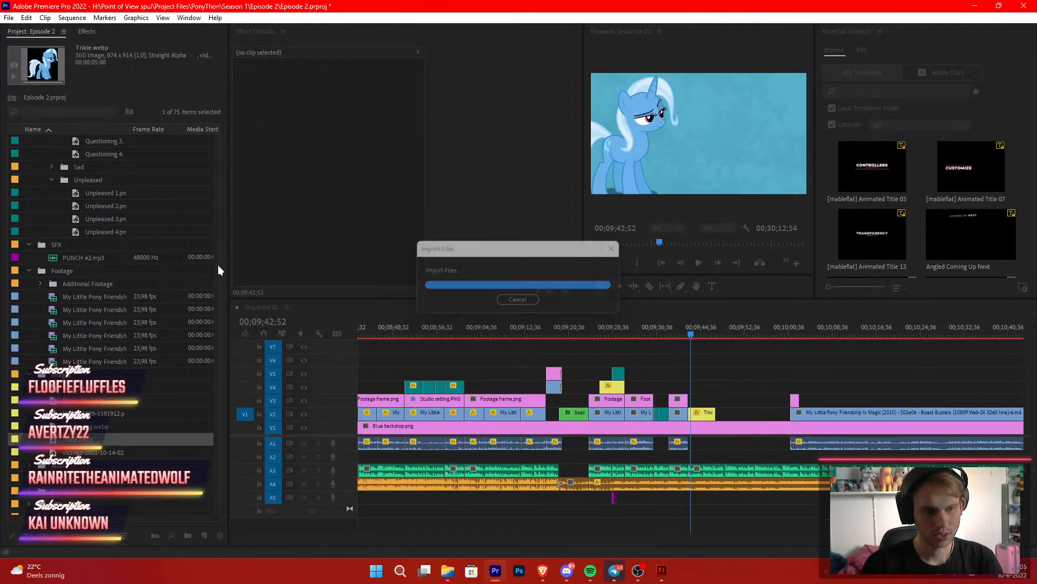
right_click(75, 419)
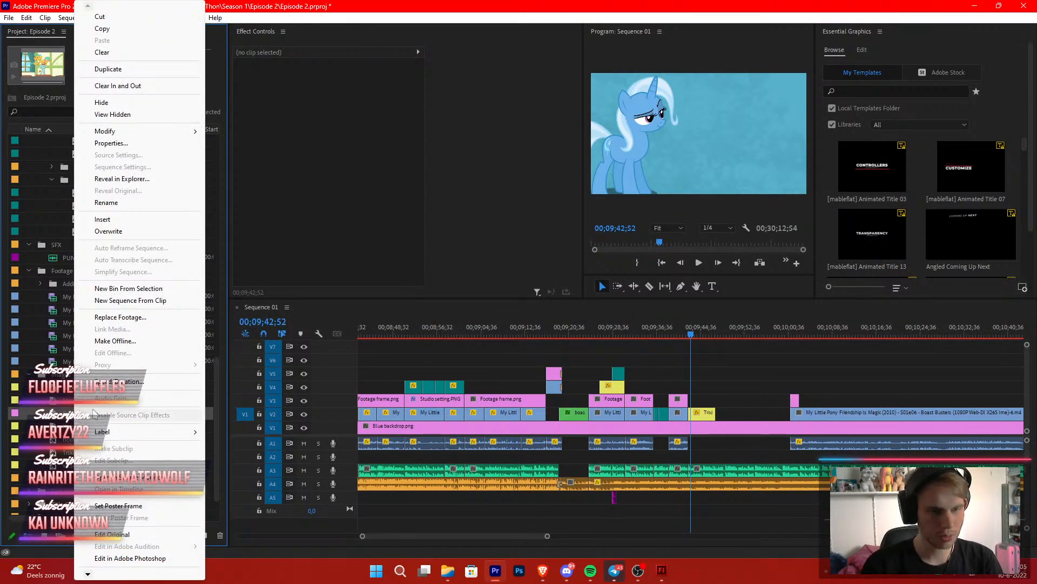
mouse_move(178, 431)
left_click(232, 411)
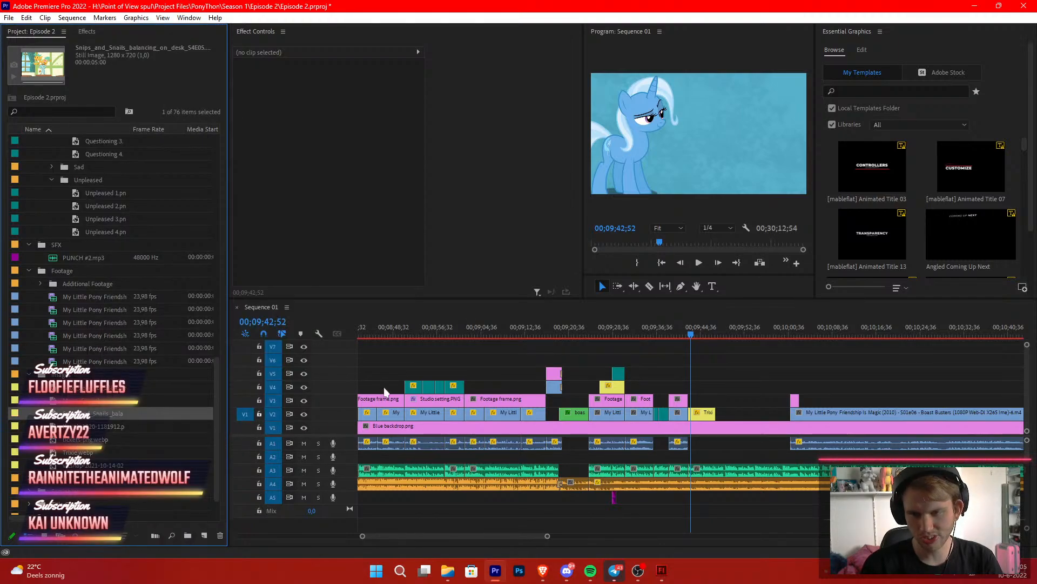
Set the Trixie.webp clip's horizontal position to 856,4 and play it back from its first frame at 00;09;42;26
left_click_drag(549, 536, 502, 537)
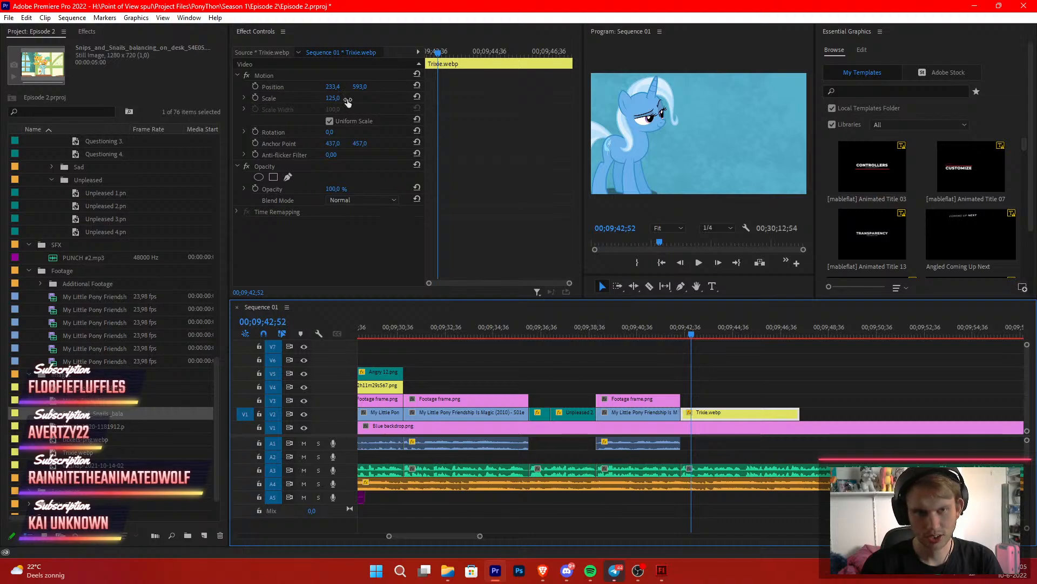
left_click_drag(332, 86, 669, 87)
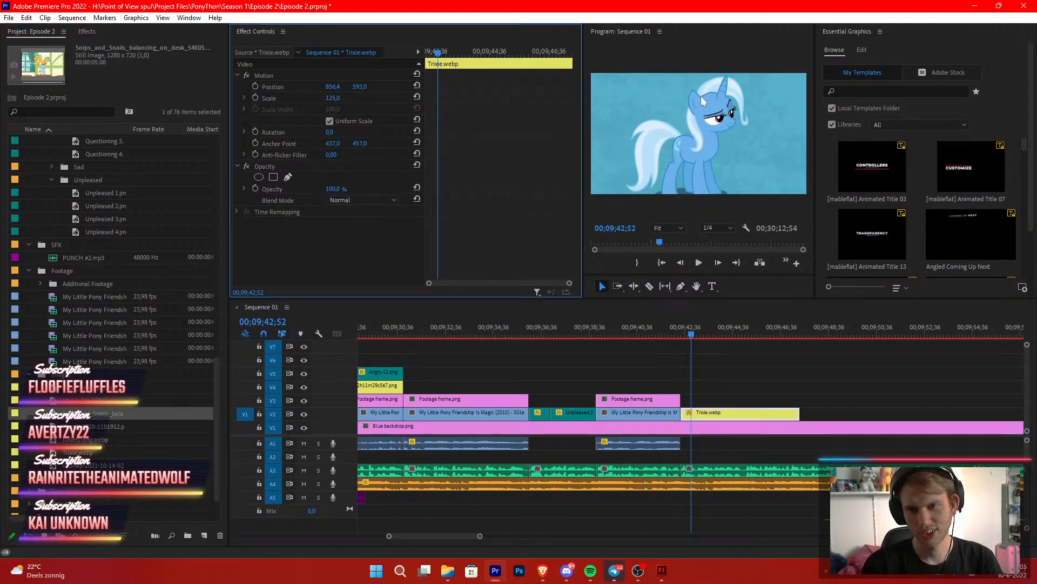
left_click(716, 383)
key("Up")
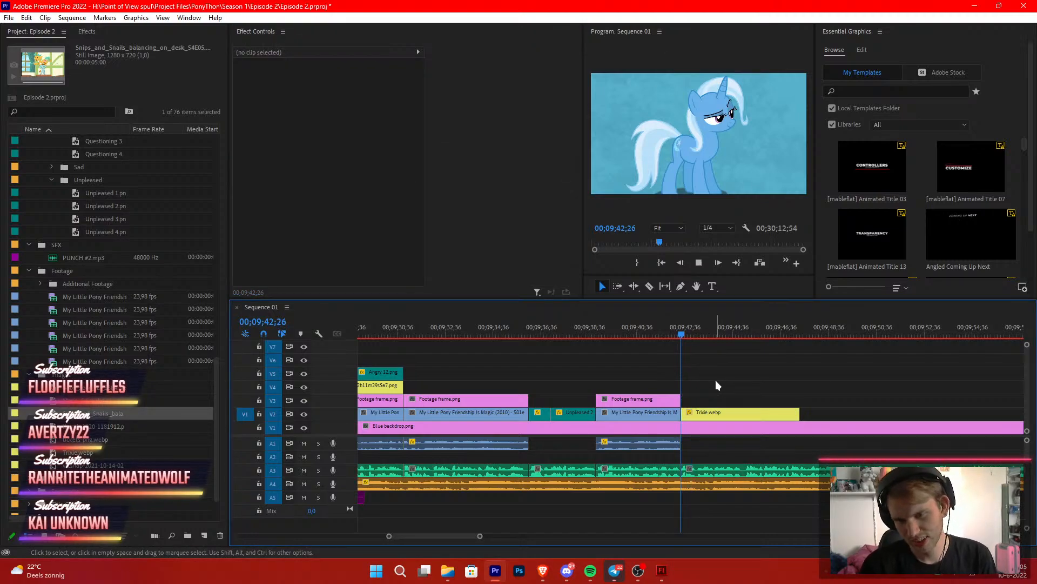
key("space")
key("space")
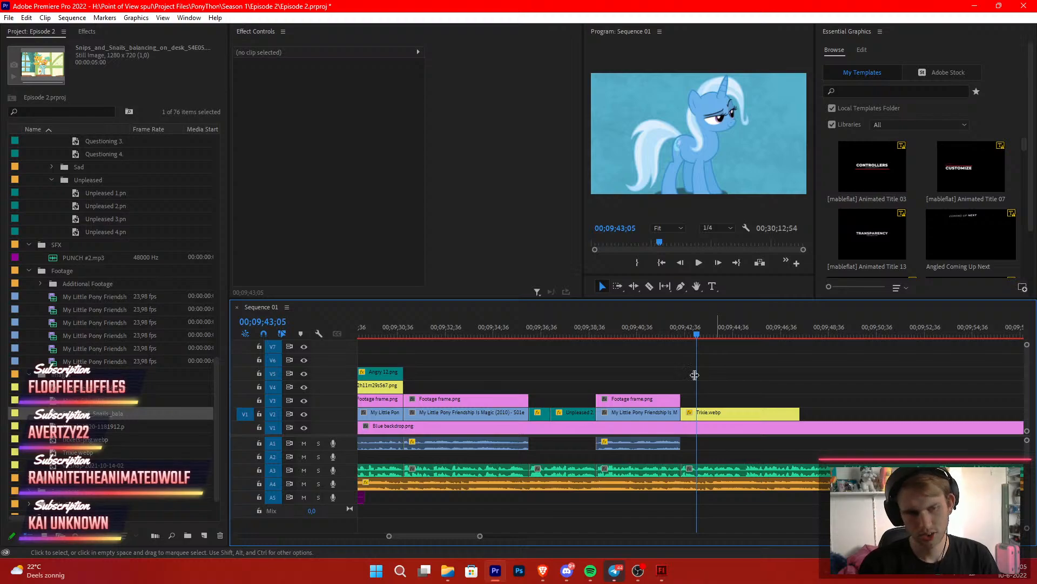
Place the Snips and Snails image on V3 above Trixie.webp, starting at 00;09;43;05, and set its scale to 153
left_click_drag(102, 415, 697, 403)
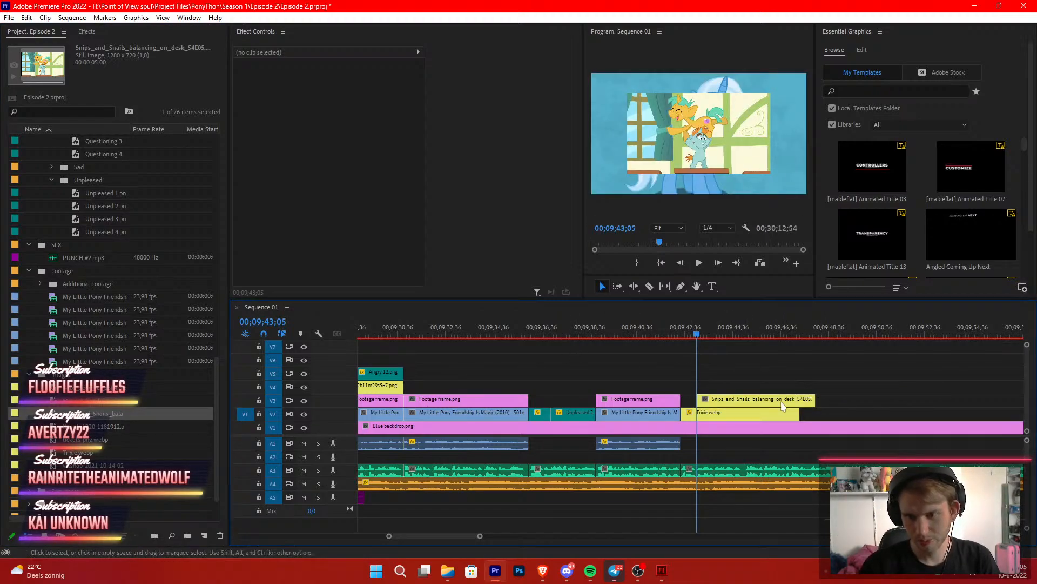
left_click(786, 400)
left_click_drag(333, 97, 362, 98)
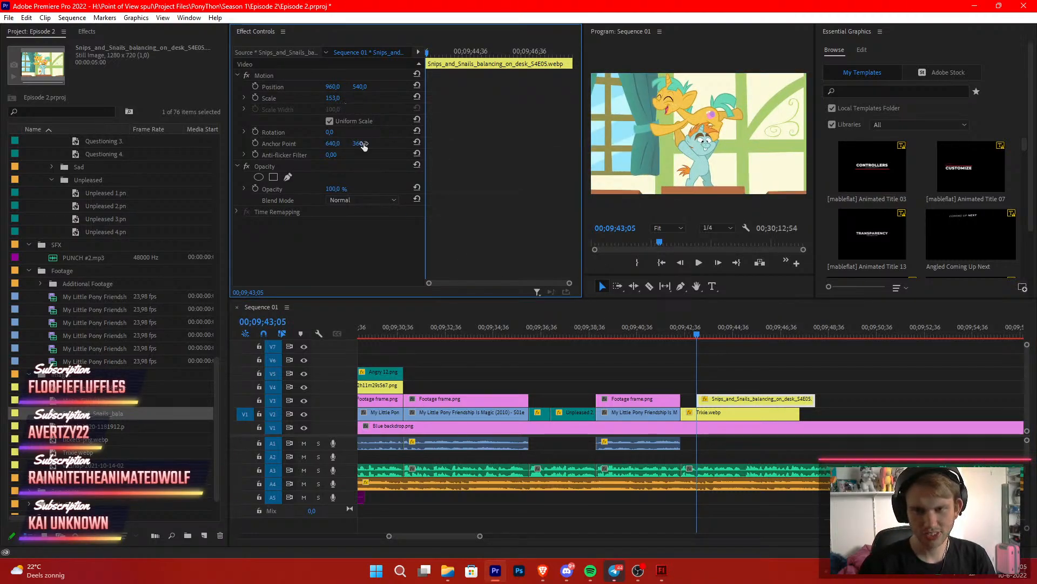
left_click(731, 348)
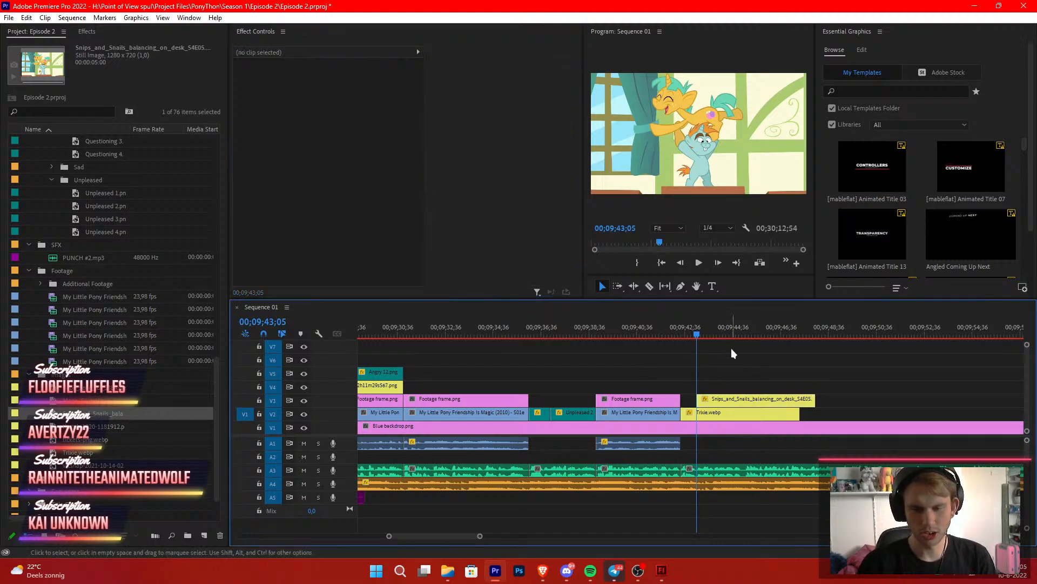
Play the Snips and Snails section and trim both it and Trixie.webp to end at 00;09;45;09
scroll(727, 354, "down", 3)
scroll(697, 404, "down", 2)
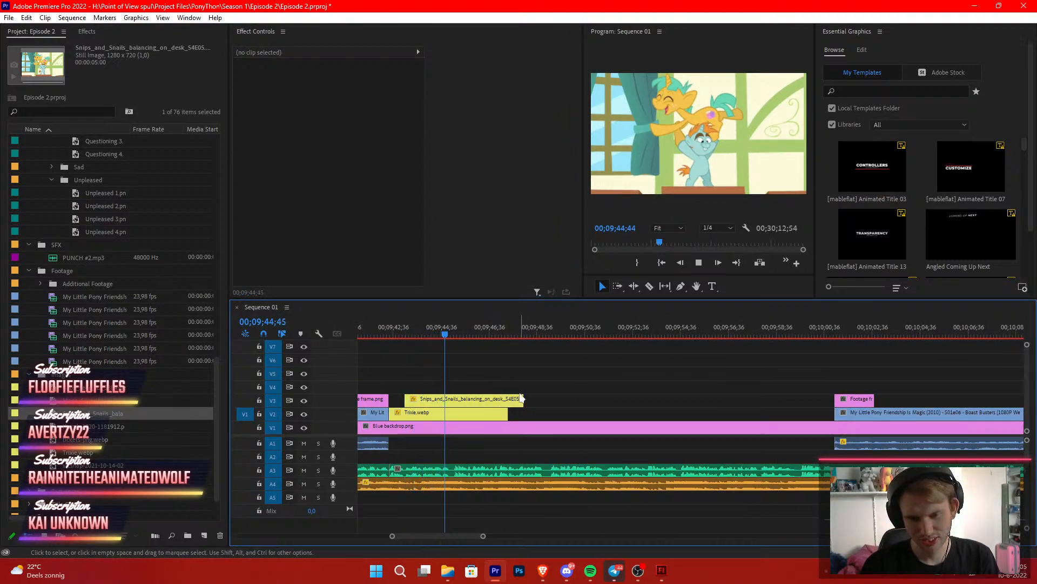
key("space")
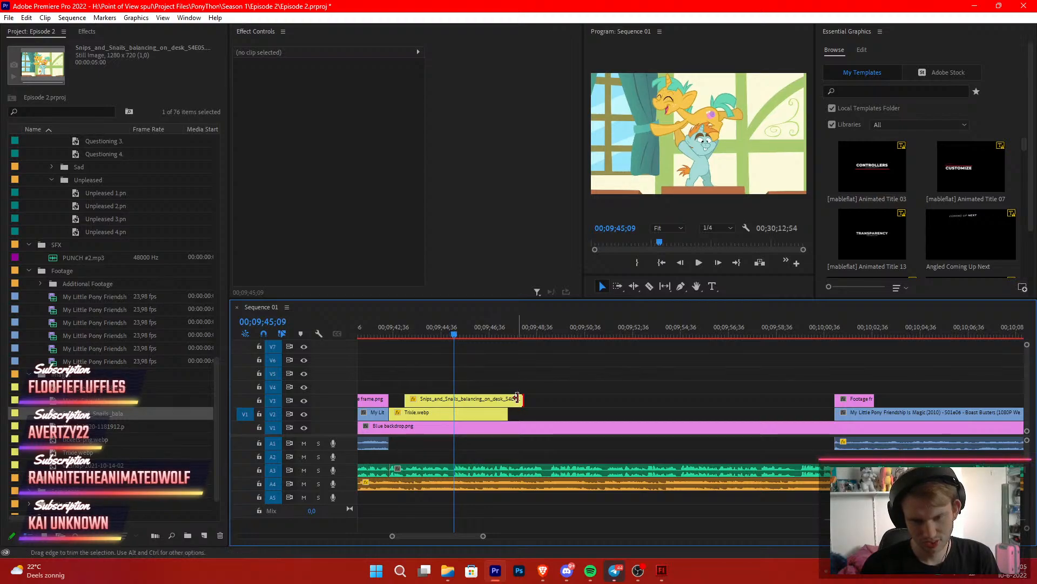
left_click_drag(514, 398, 454, 412)
key("space")
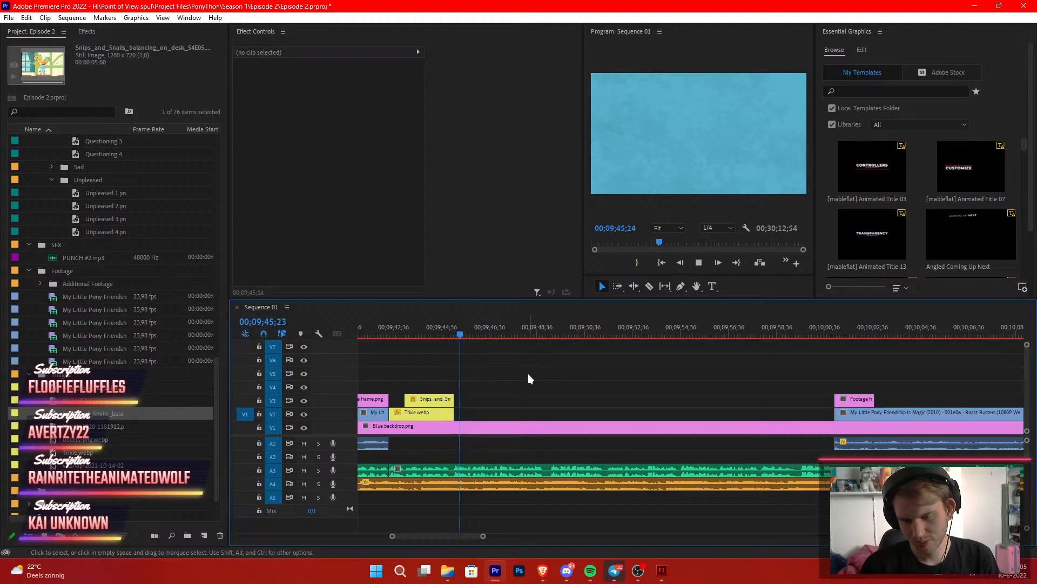
Scrub the Boast Busters footage to 00;10;39;29 and ripple-trim its start to that shot
left_click_drag(483, 536, 570, 535)
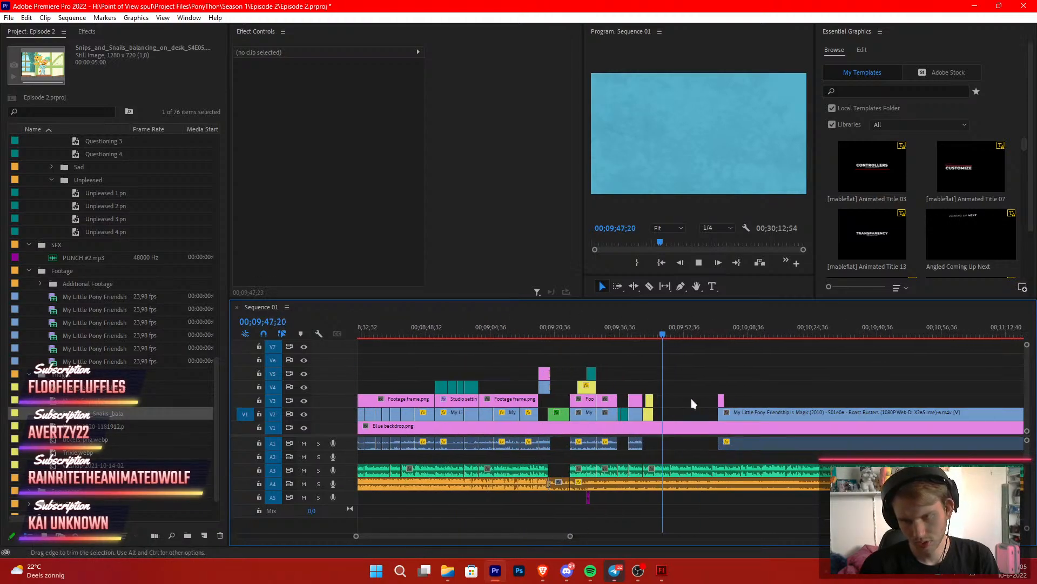
scroll(693, 403, "down", 1)
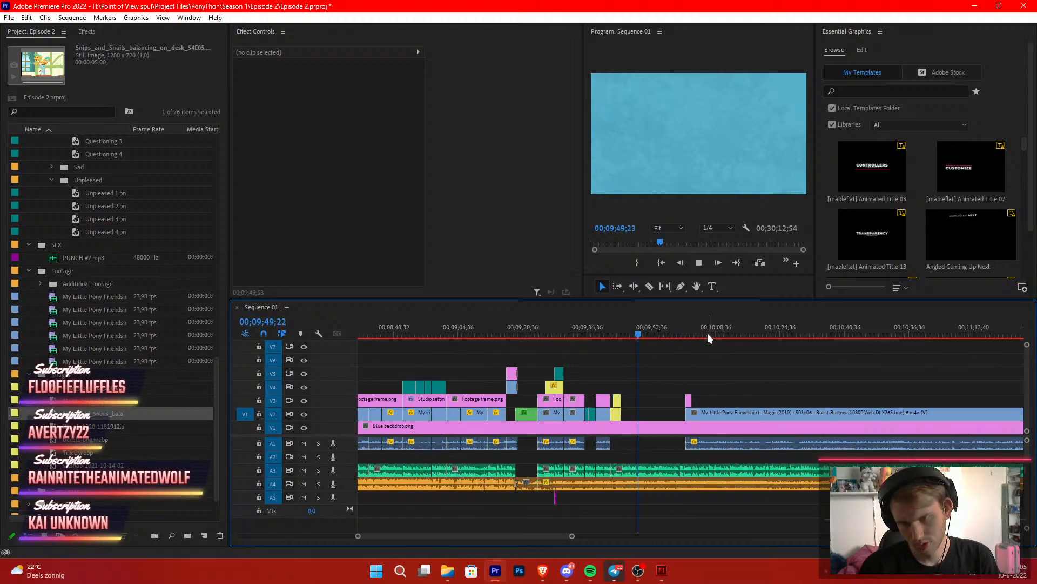
left_click_drag(708, 333, 840, 408)
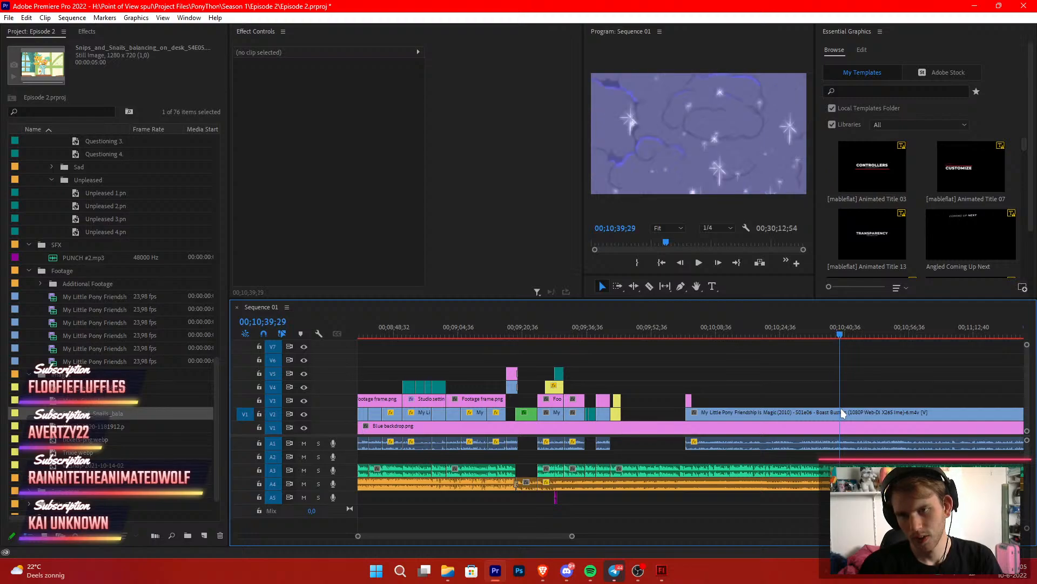
mouse_move(695, 414)
left_mouse_down()
mouse_move(841, 422)
mouse_move(679, 429)
mouse_move(706, 414)
left_mouse_up()
left_click(632, 328)
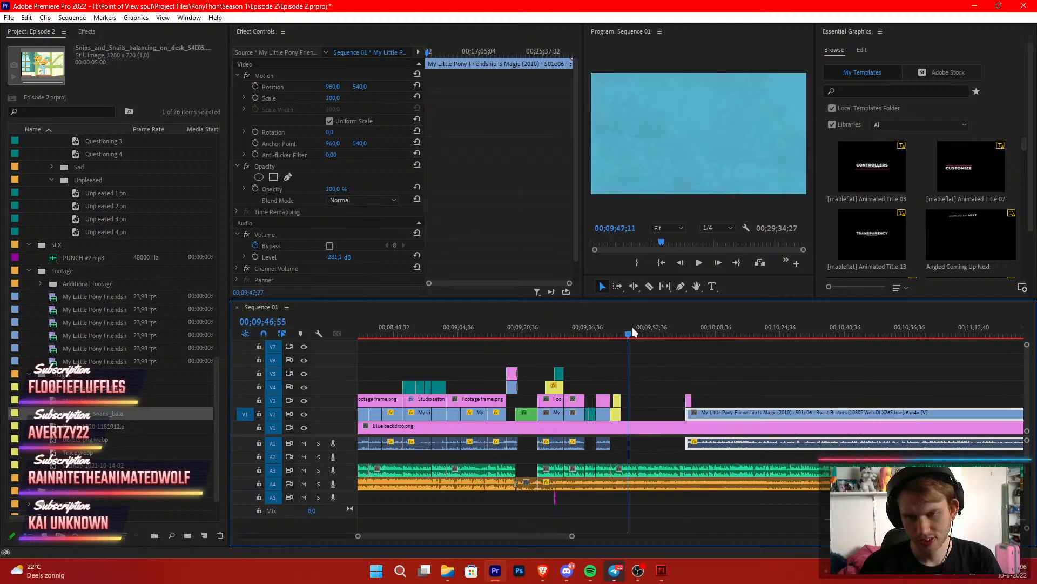
Move the Boast Busters clip and its Footage frame back to start directly after the Trixie and Snips and Snails images
left_click_drag(570, 538, 501, 536)
left_click(895, 419)
left_click_drag(894, 419, 675, 414)
left_click(664, 378)
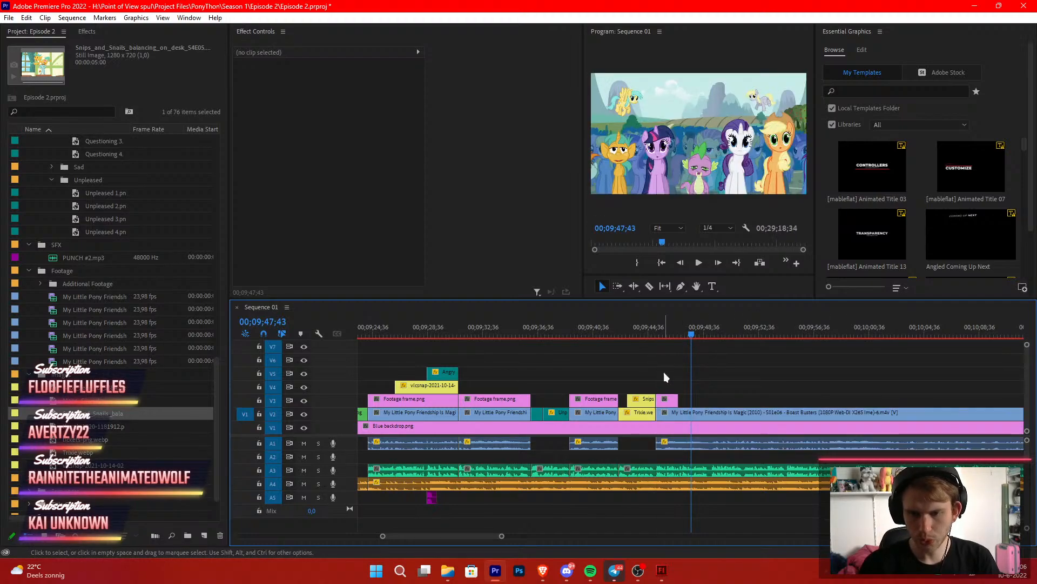
Play the joined section and extend the Footage frame on V3 over the Boast Busters clip to about 00;10;00
left_click(648, 324)
key("space")
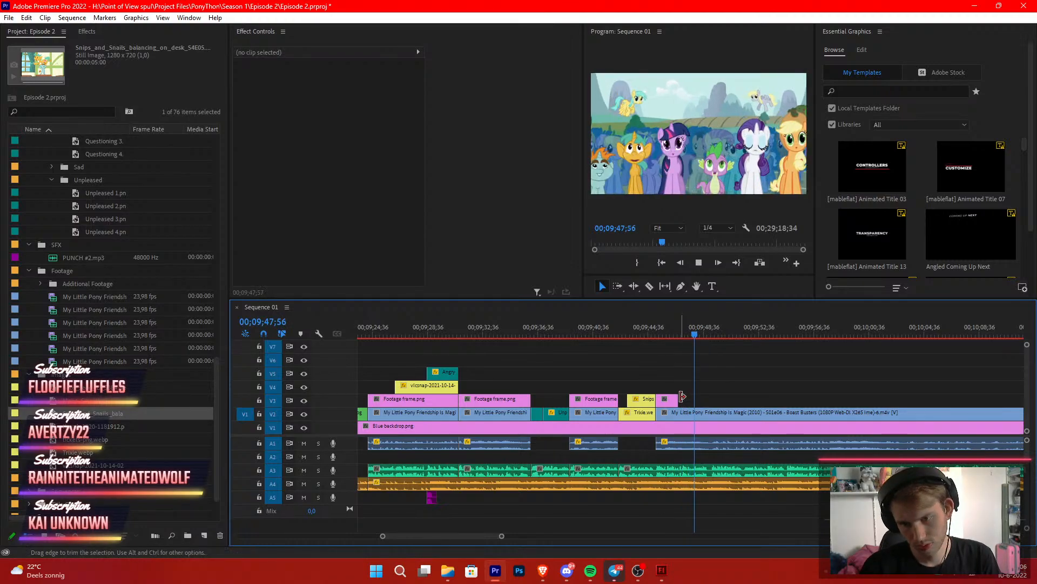
left_click_drag(677, 399, 860, 401)
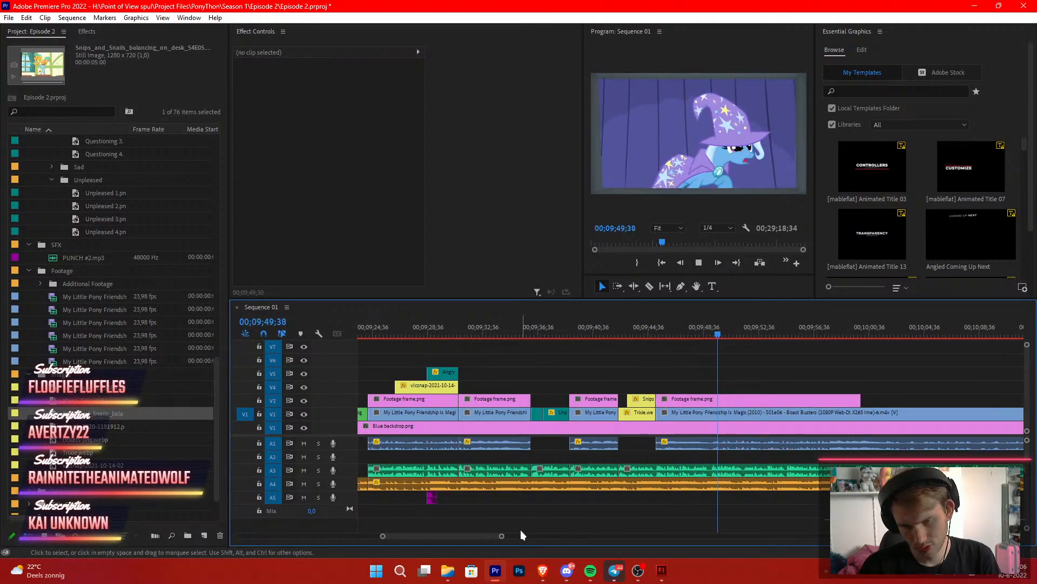
Split the 1.wav voice recording on A3 at about 00;09;48;53
left_click_drag(501, 535, 475, 542)
key("c")
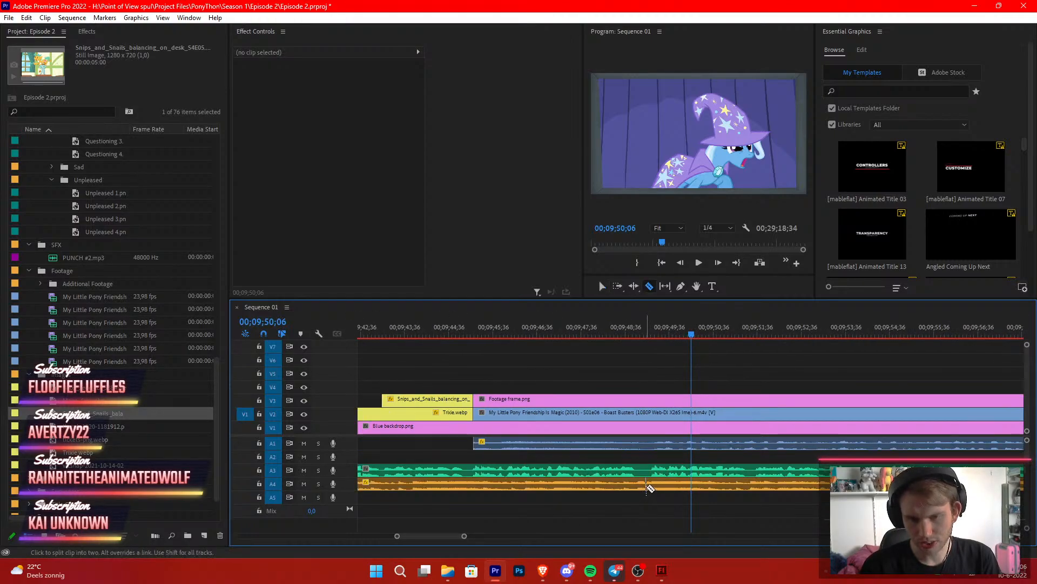
left_click(649, 470)
key("v")
left_click_drag(663, 471, 639, 407)
left_click(668, 356)
Play from about 00;09;48;05 and split the Boast Busters clip in line with the voice cut near 00;09;48;53
left_click_drag(630, 327, 602, 330)
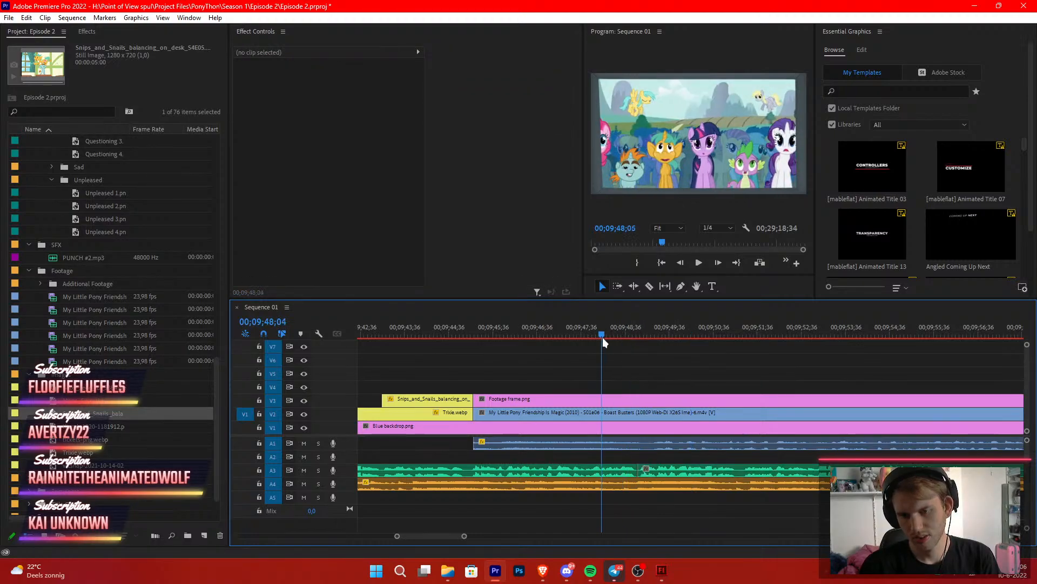
key("space")
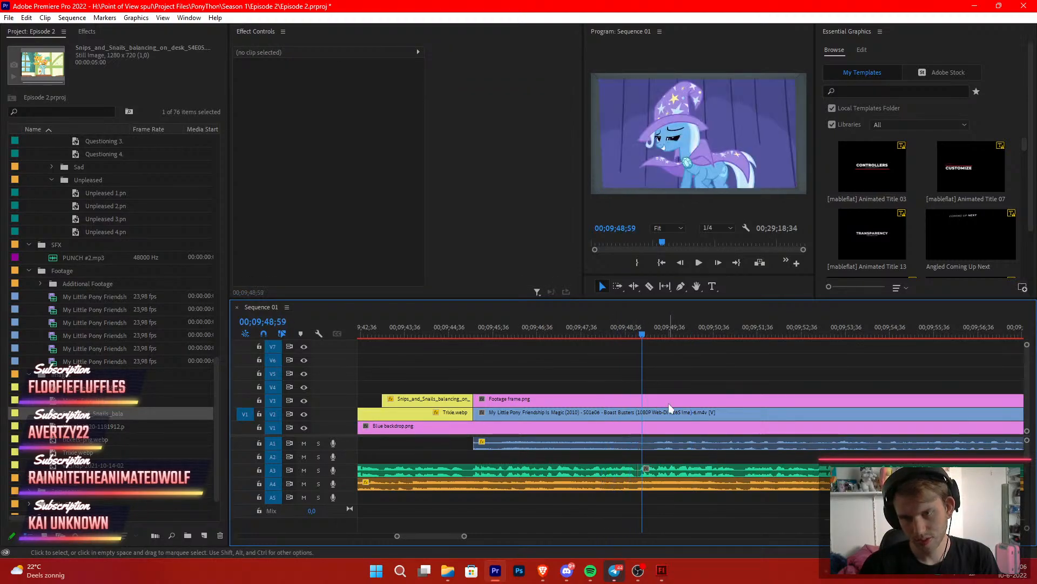
key("space")
key("c")
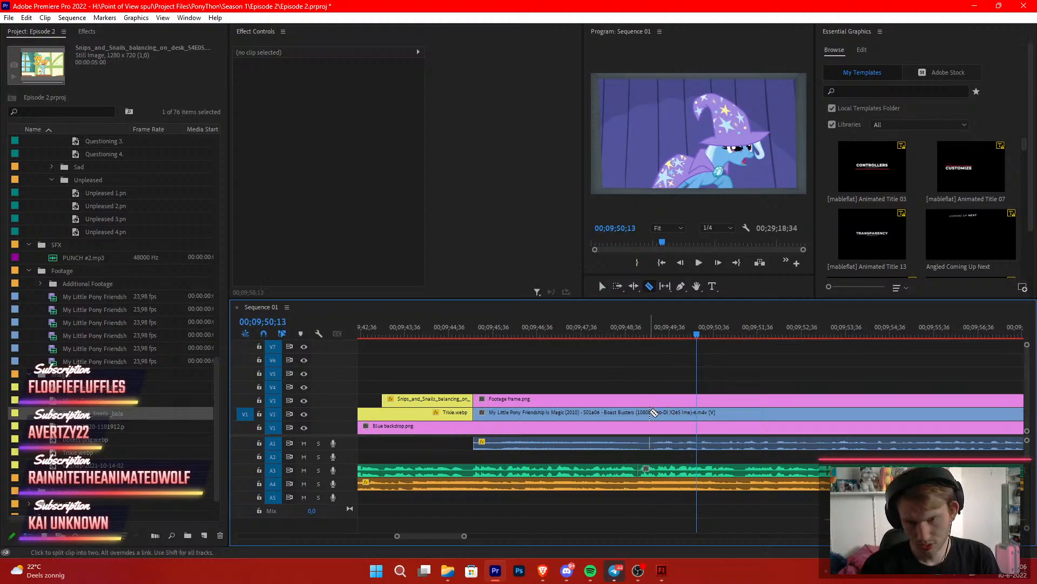
left_click(638, 415)
key("v")
Scrub the second Boast Busters section to the Trixie shot at 00;09;55;29 and ripple-trim its start there
key("space")
scroll(754, 424, "down", 3)
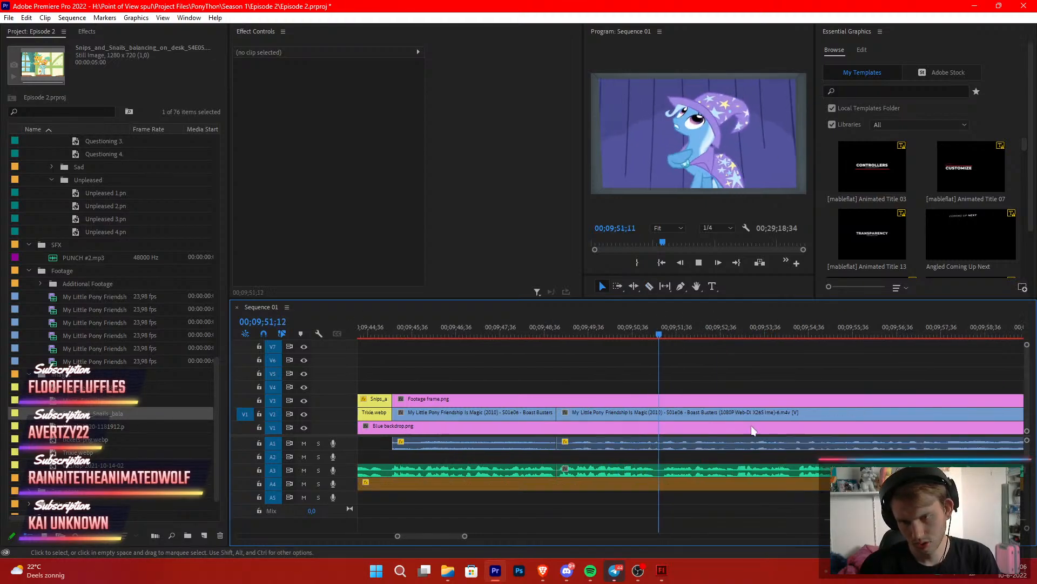
left_click(706, 332)
left_click_drag(711, 334, 832, 347)
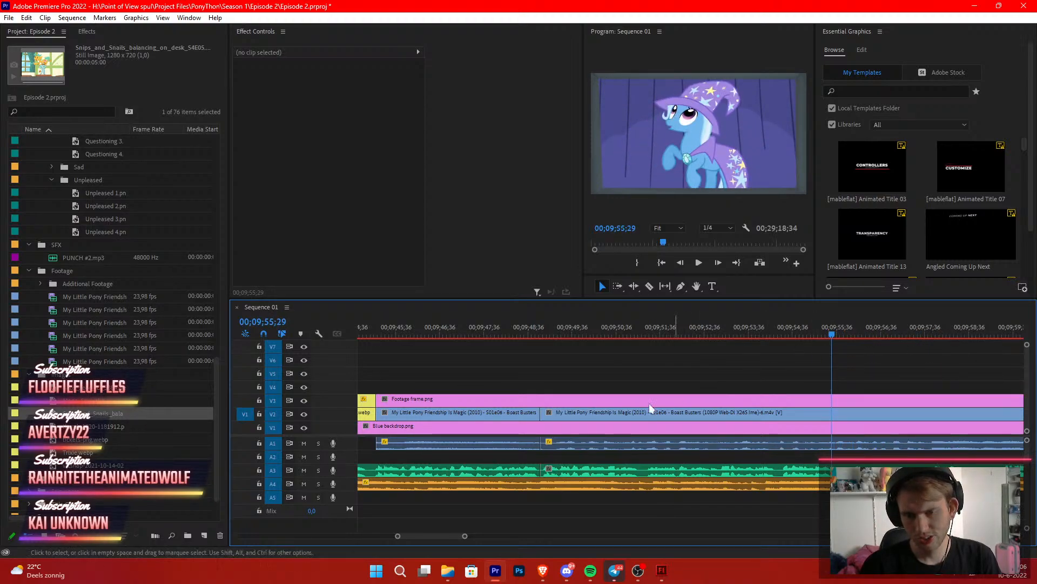
left_click_drag(543, 414, 578, 412)
Play the new cut from 00;09;48;46 and split the Boast Busters clip at the stage shot at 00;09;51;18
left_click(536, 334)
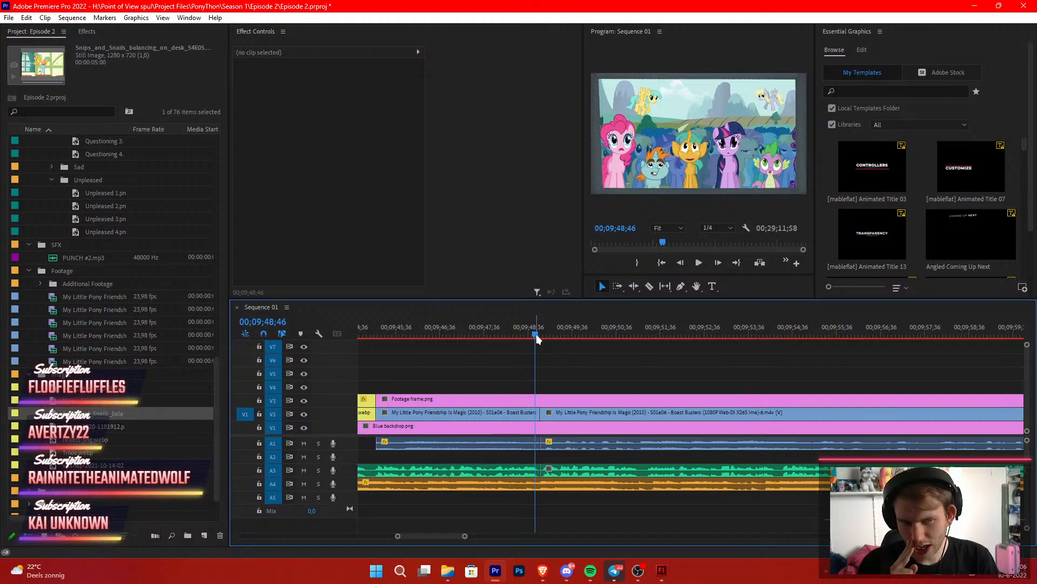
key("space")
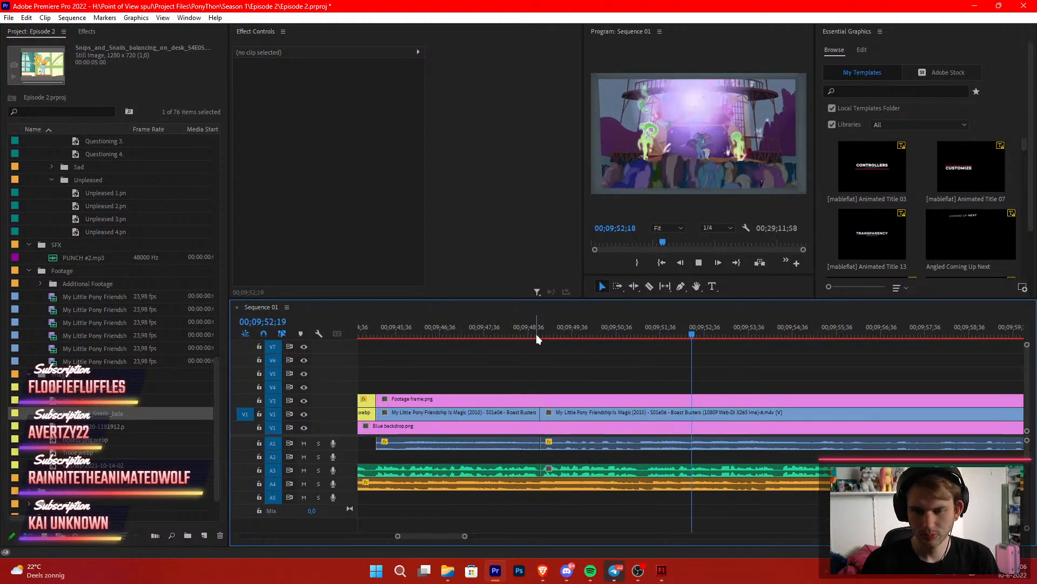
left_click(641, 329)
key("space")
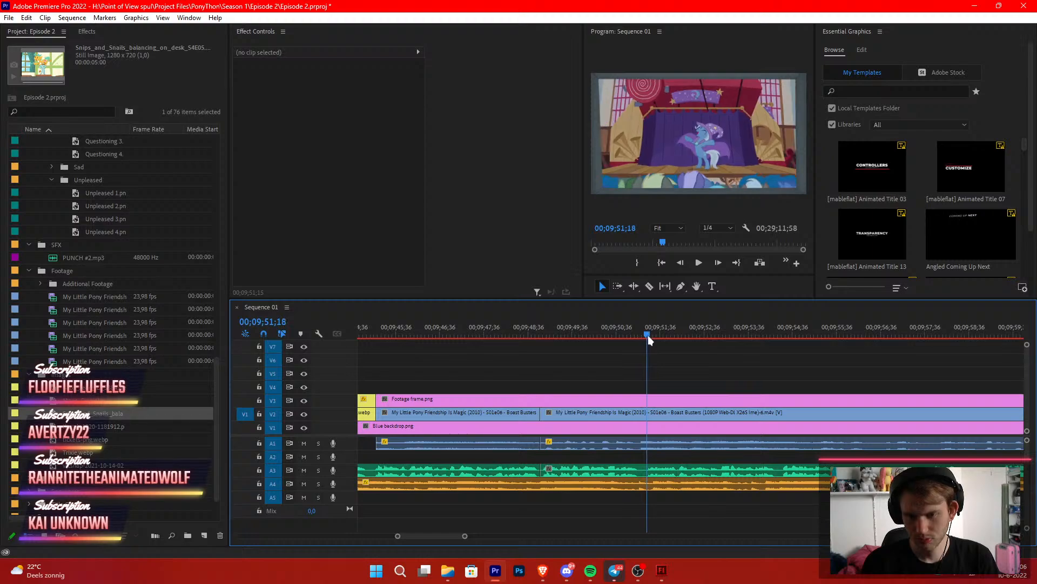
key("c")
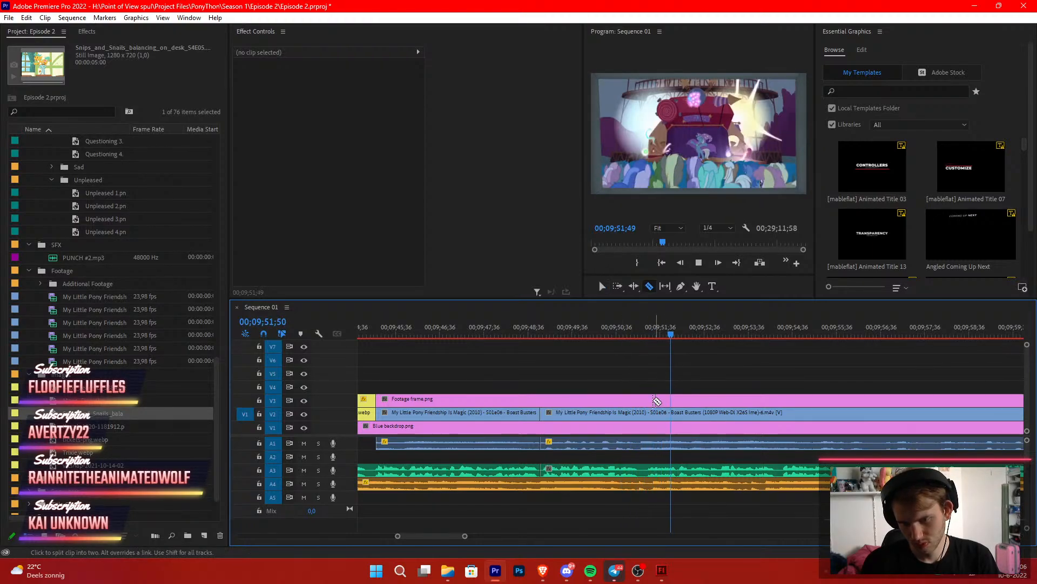
left_click(645, 329)
left_click(647, 329)
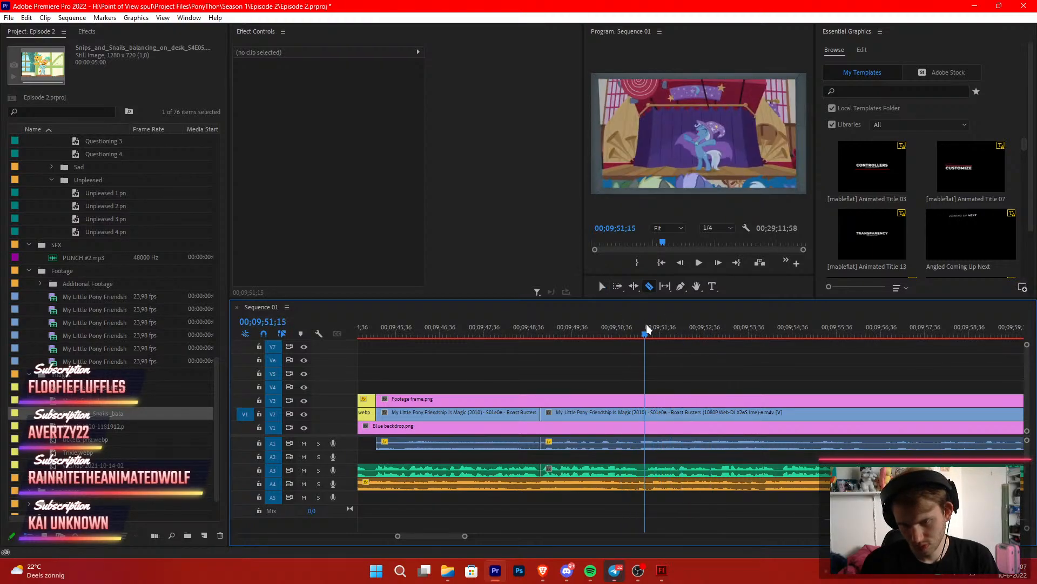
left_click(651, 413)
key("v")
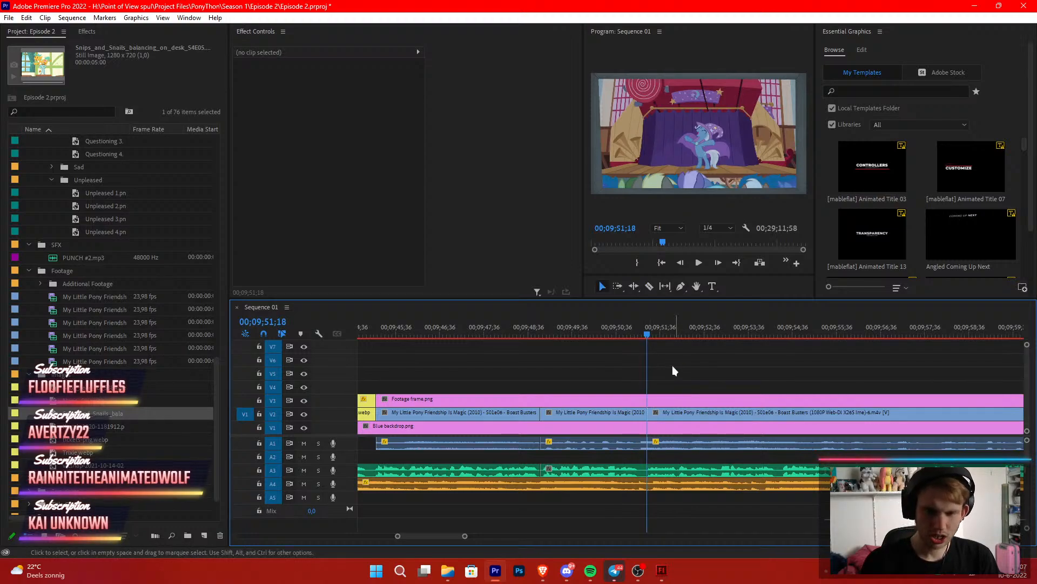
Move the last Boast Busters section away from the cut so it starts at about 00;10;01
left_click(617, 329)
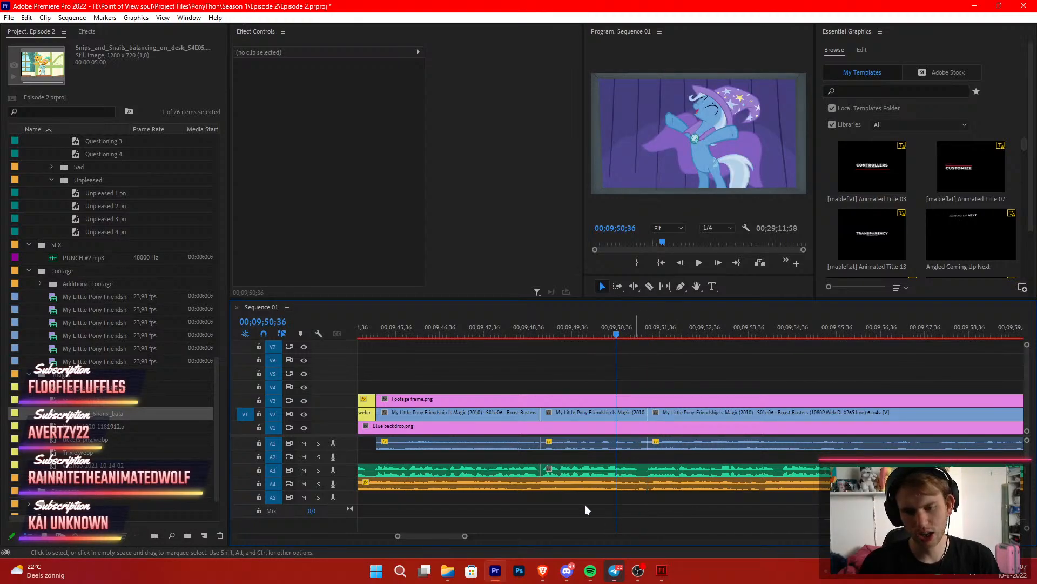
key("minus")
key("minus")
key("minus")
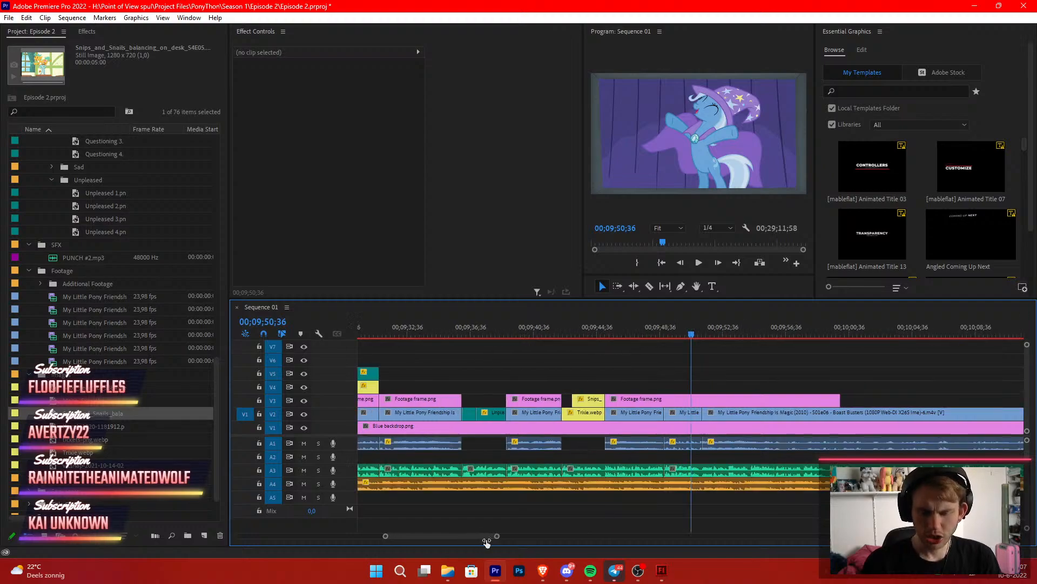
scroll(531, 474, "down", 2)
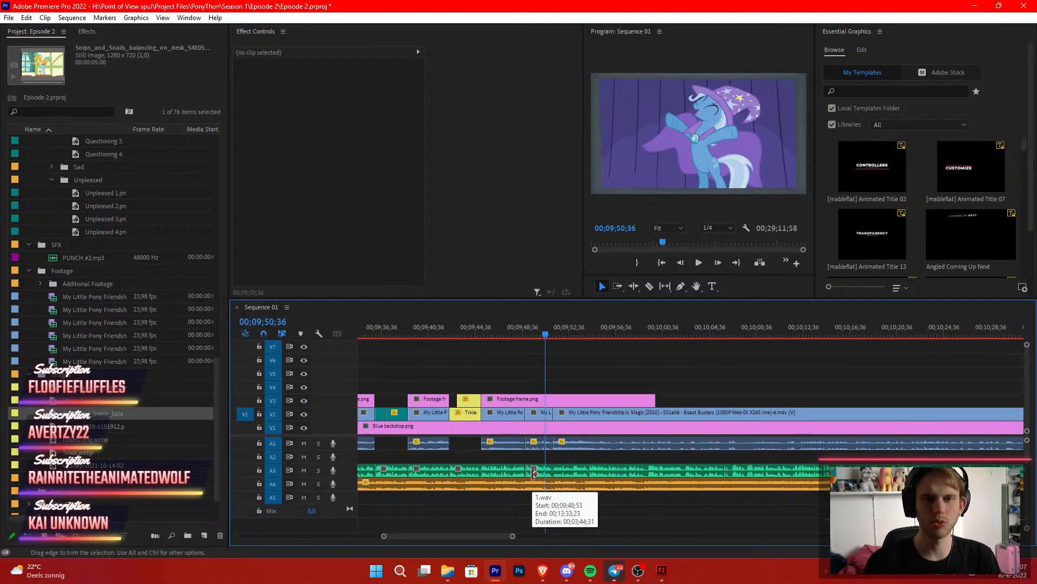
left_click_drag(576, 413, 661, 433)
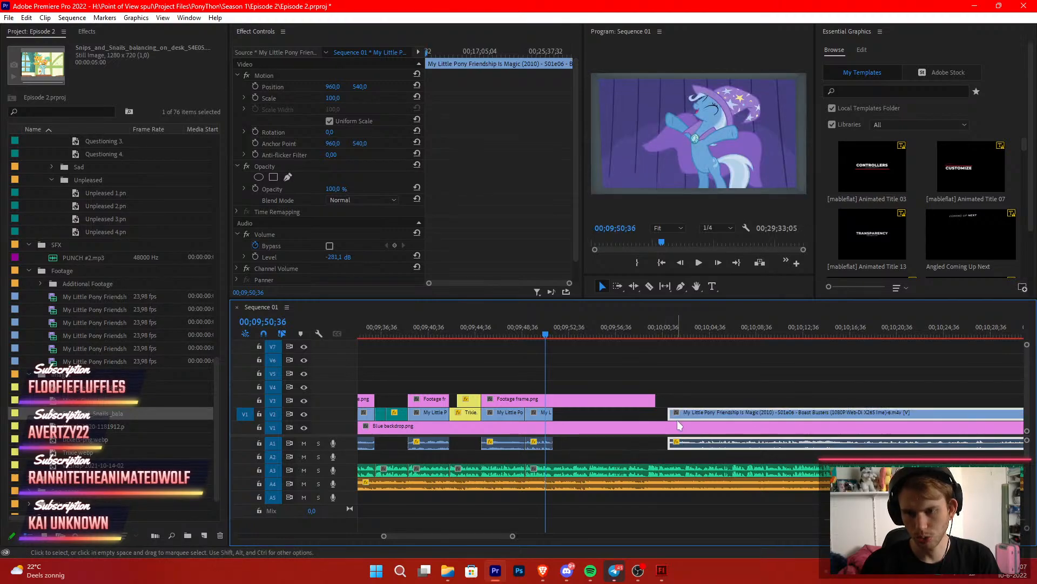
Find the Snips and Snails crowd shot at 00;12;06;34 in the last Boast Busters section, ripple-trim its start there and close the gap
left_click_drag(797, 330, 952, 359)
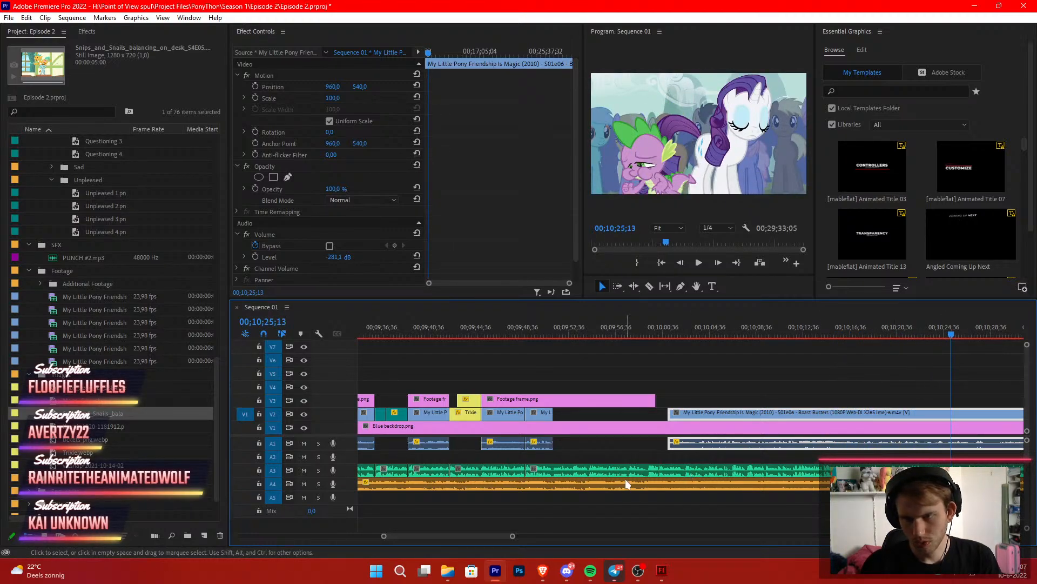
scroll(627, 483, "down", 5)
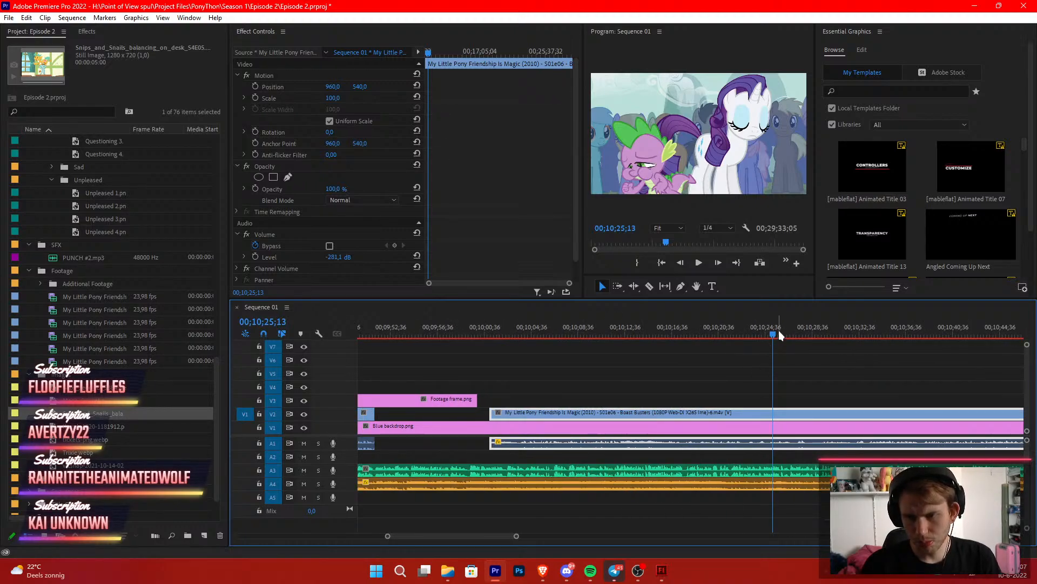
left_click_drag(780, 335, 920, 377)
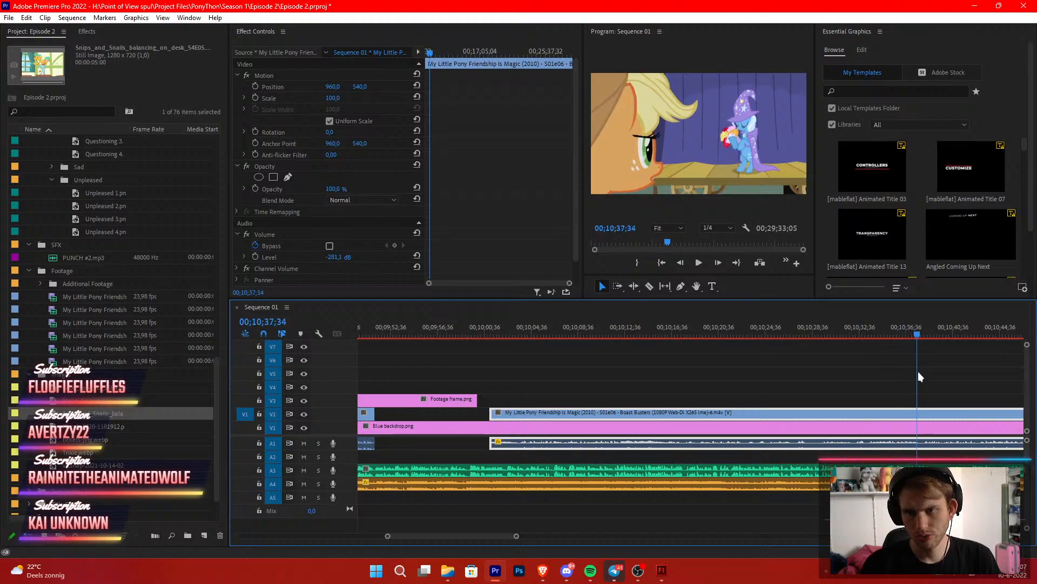
left_click_drag(516, 536, 569, 537)
left_click(700, 335)
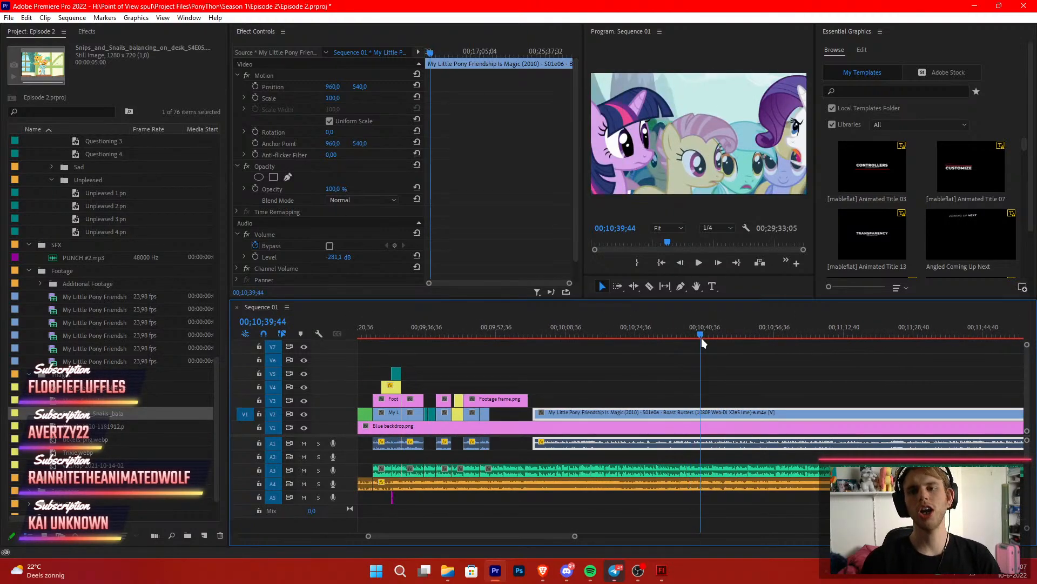
left_click_drag(702, 339, 921, 420)
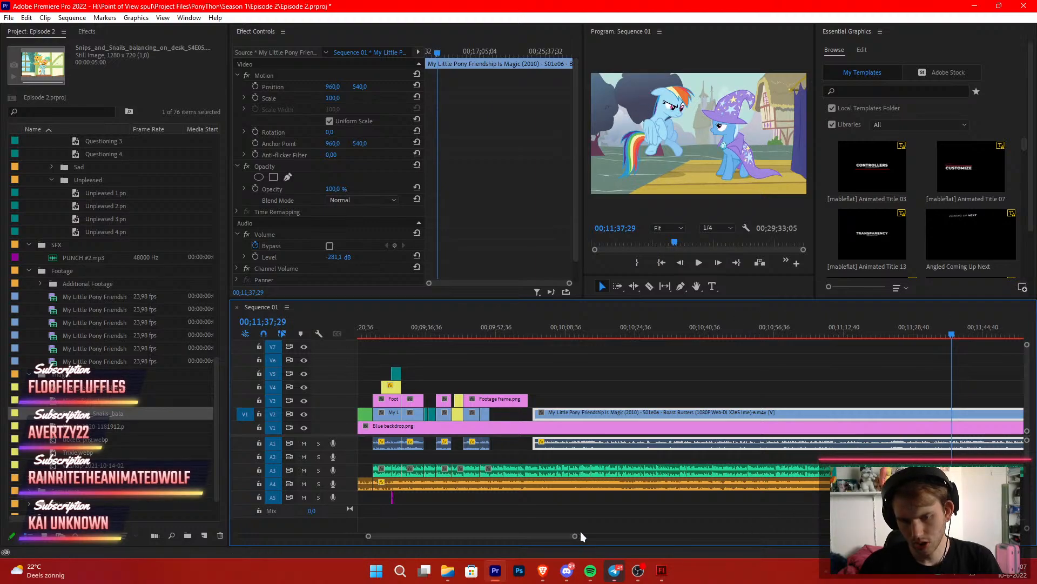
left_click_drag(576, 536, 646, 535)
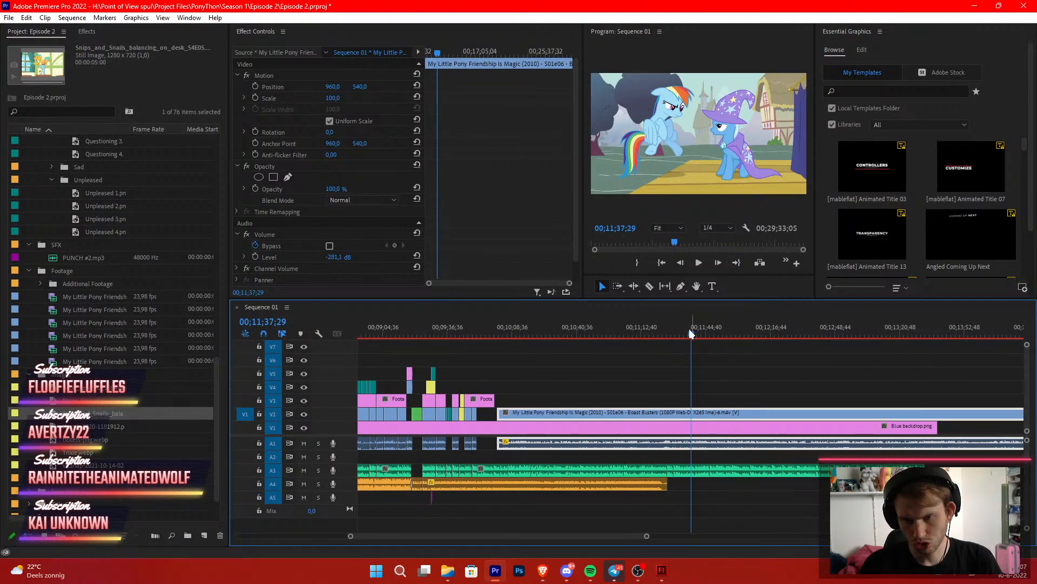
left_click_drag(689, 334, 751, 360)
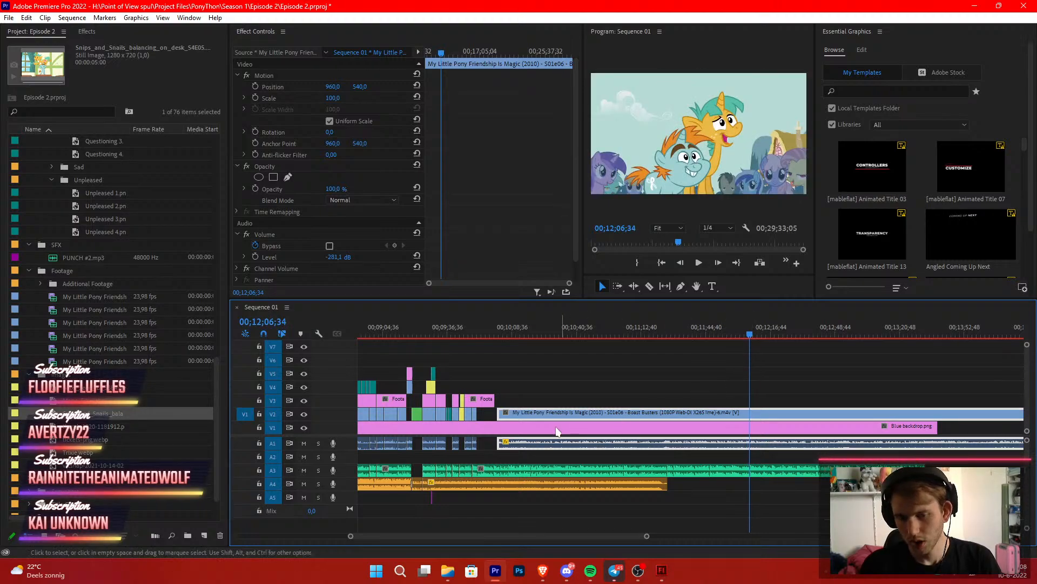
left_click_drag(502, 408, 475, 332)
left_click(475, 334)
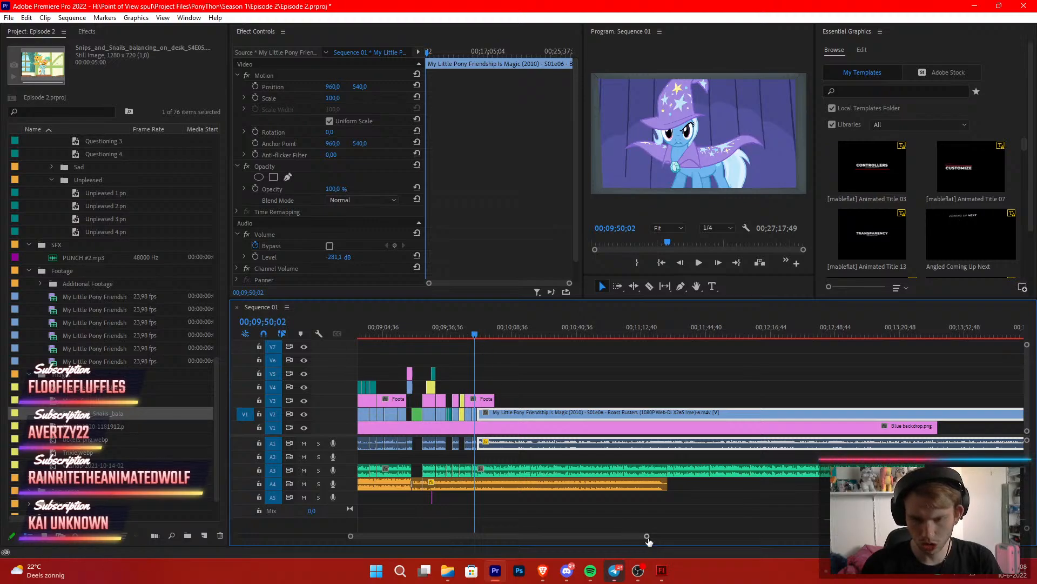
Extend the last footage frame to about 00;10;10 and split the Boast Busters clip at 00;09;54;20
left_click_drag(648, 537, 597, 540)
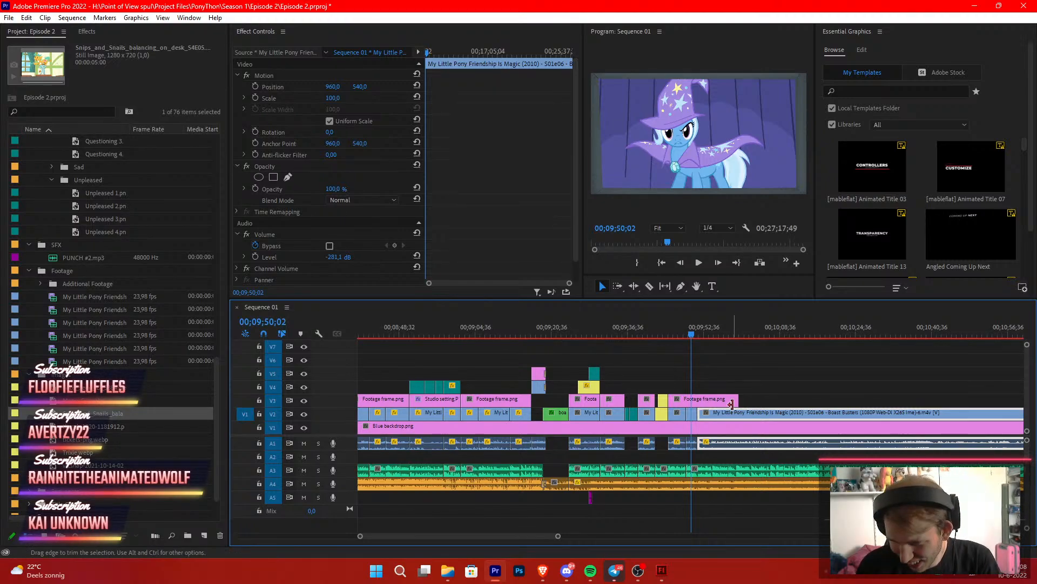
left_click_drag(738, 400, 790, 384)
key("space")
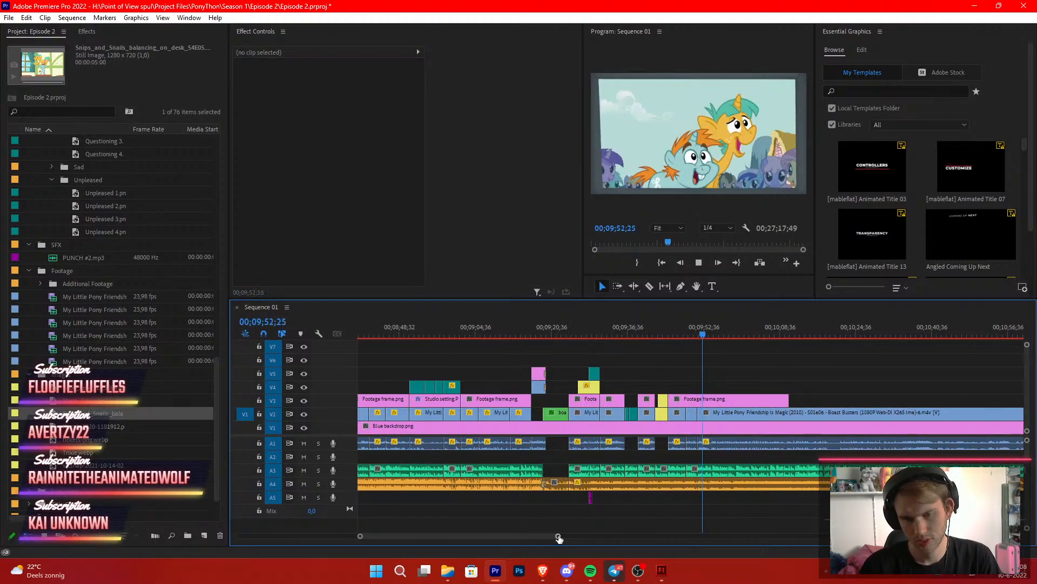
left_click_drag(558, 535, 494, 535)
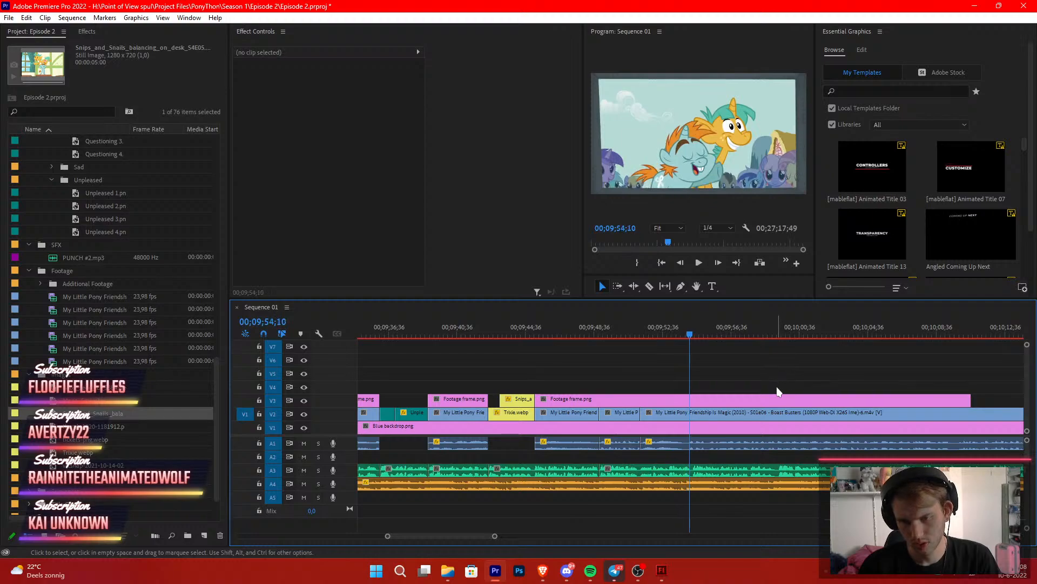
key("space")
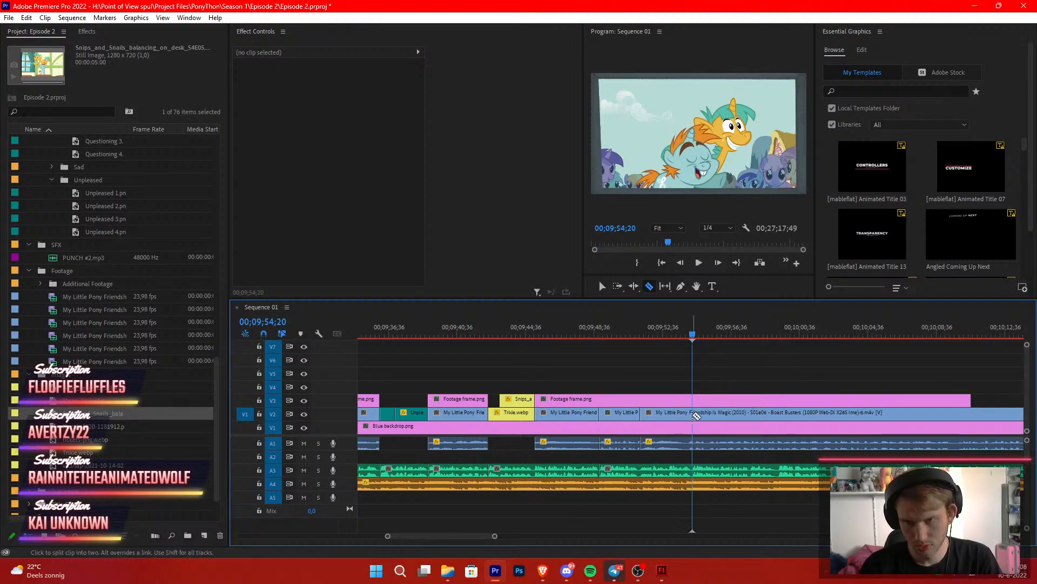
Shift the last Boast Busters section later and extend its start back to the cut, so it opens on earlier footage with the glowing bear
key("space")
scroll(768, 419, "down", 2)
scroll(789, 432, "down", 3)
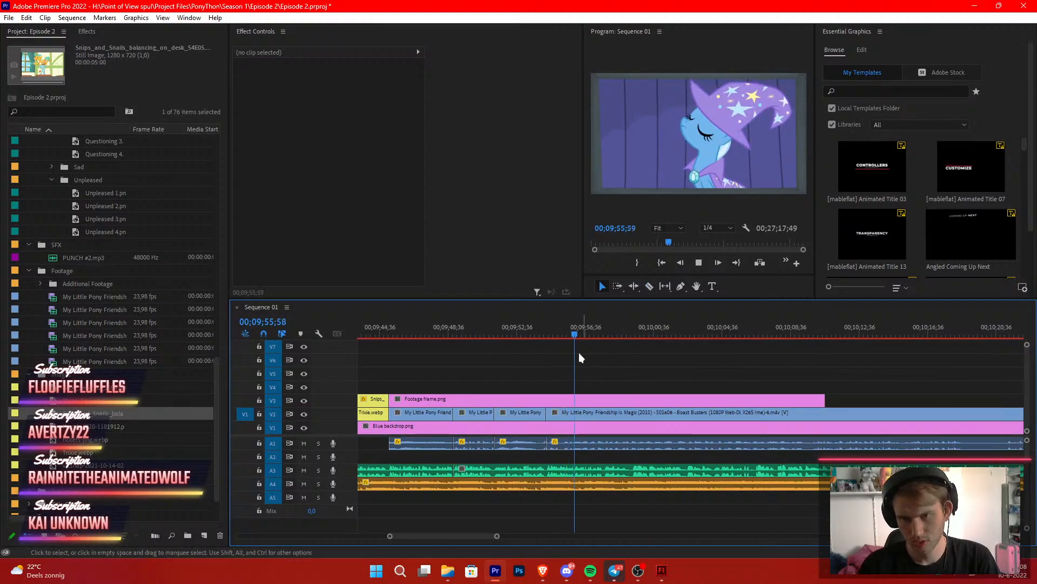
key("space")
left_click_drag(556, 413, 663, 420)
left_click_drag(654, 418, 564, 417)
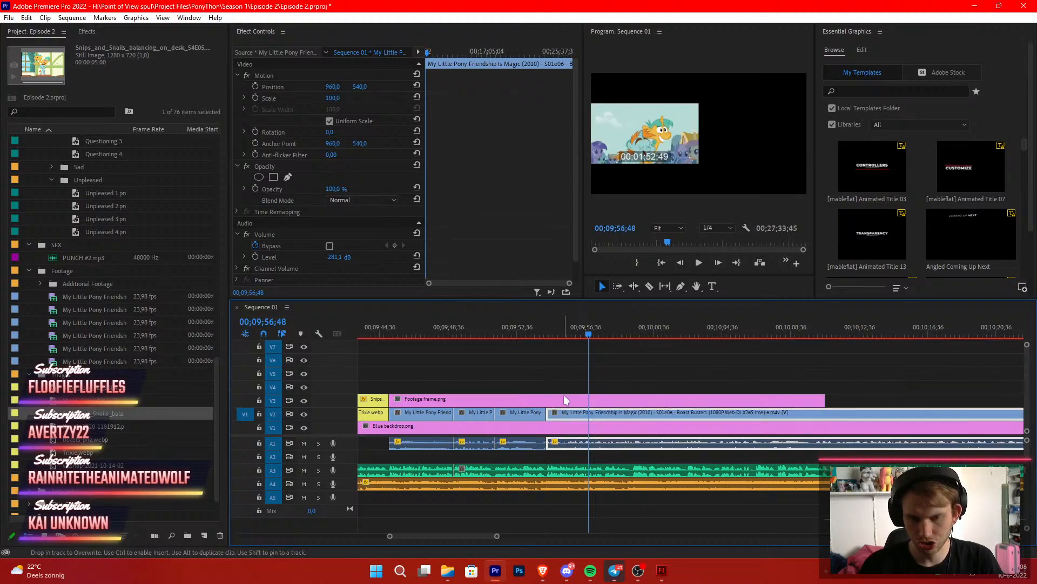
Review the new cut to the glowing bear from 00;09;53;45 and park the playhead at 00;09;57;43
left_click(544, 318)
left_click(537, 334)
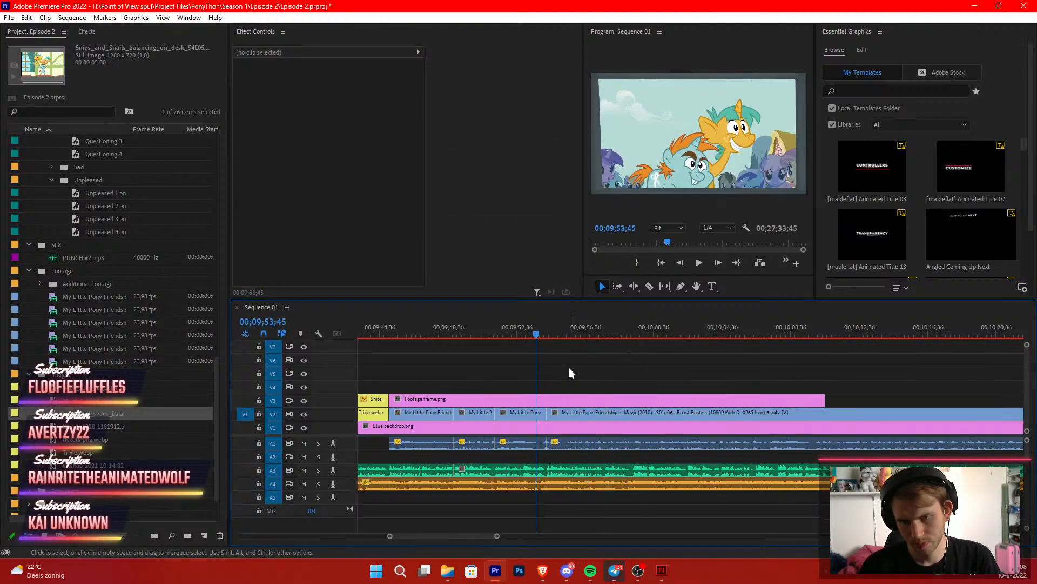
key("space")
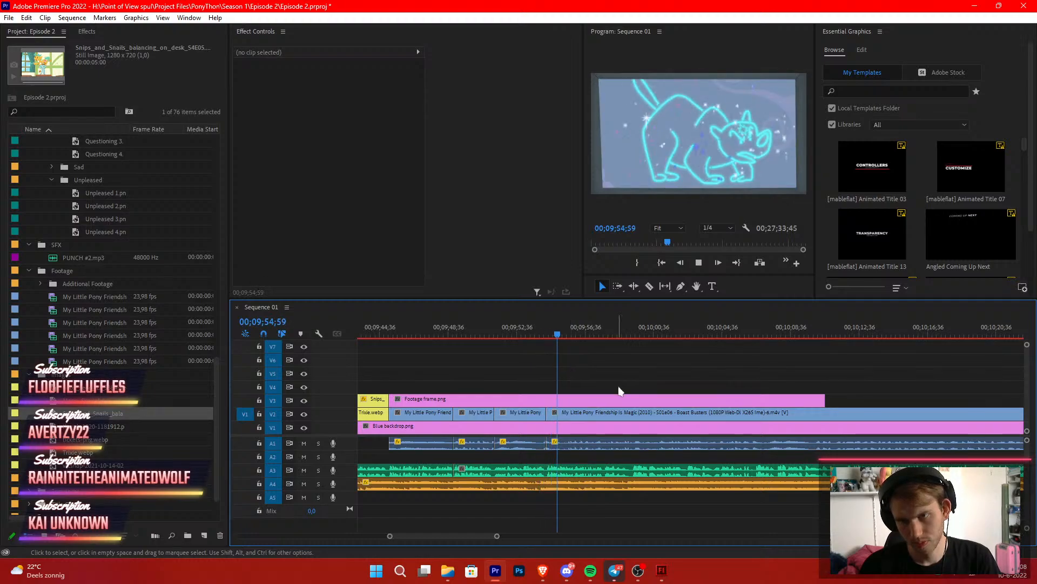
key("c")
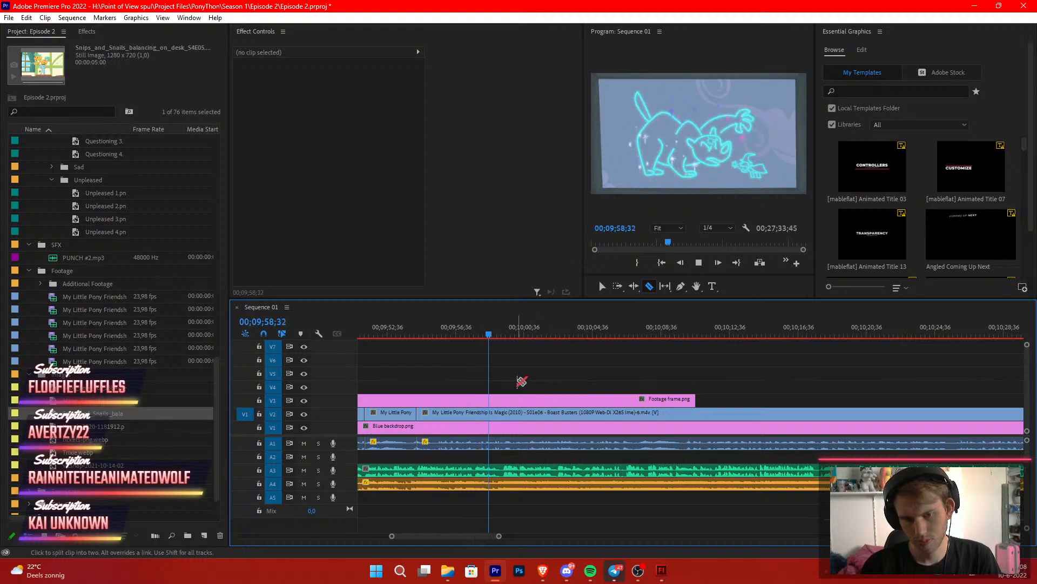
key("v")
left_click_drag(481, 335, 475, 344)
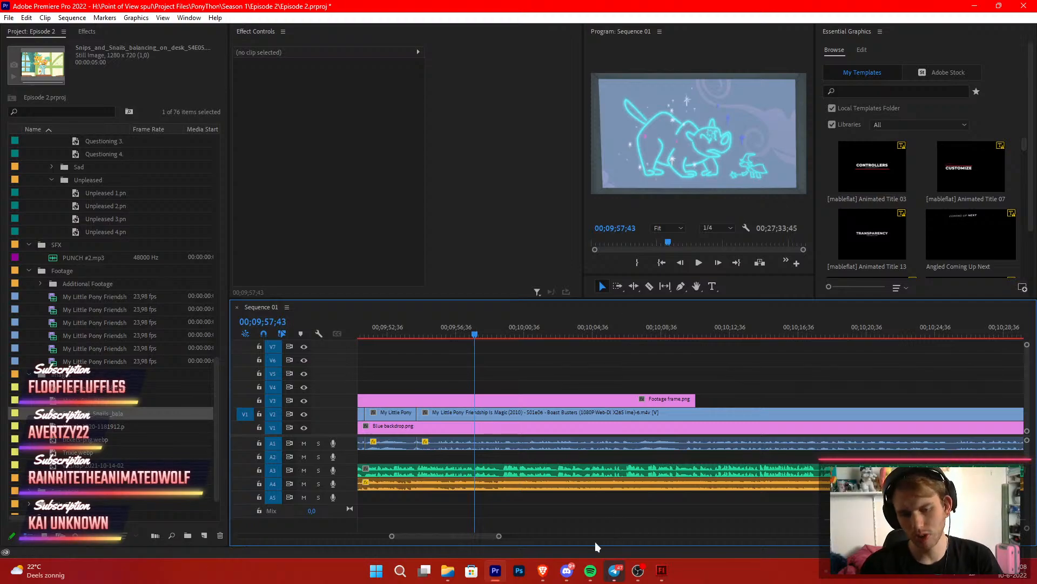
Switch to the Brave browser, search for "mlp ursa major" and open the Ursa article on the My Little Pony Fandom wiki, accepting its cookies
left_click(543, 570)
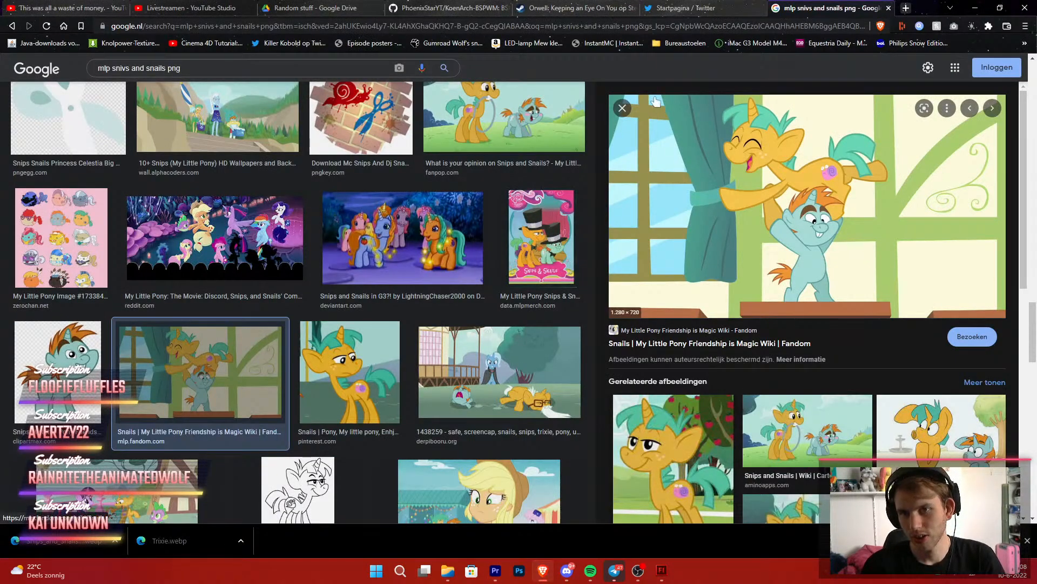
left_click(303, 67)
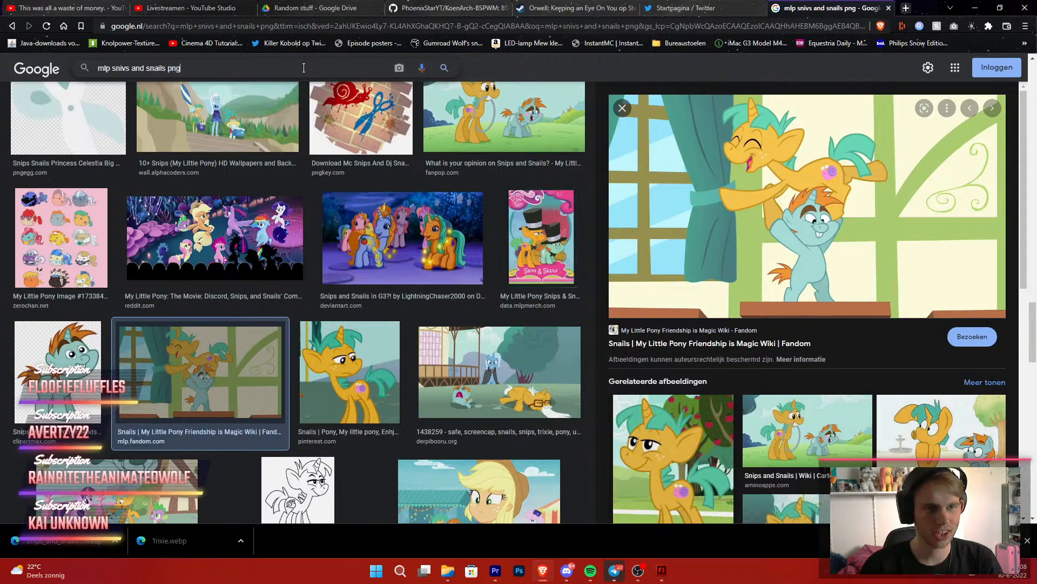
left_click_drag(303, 67, 128, 74)
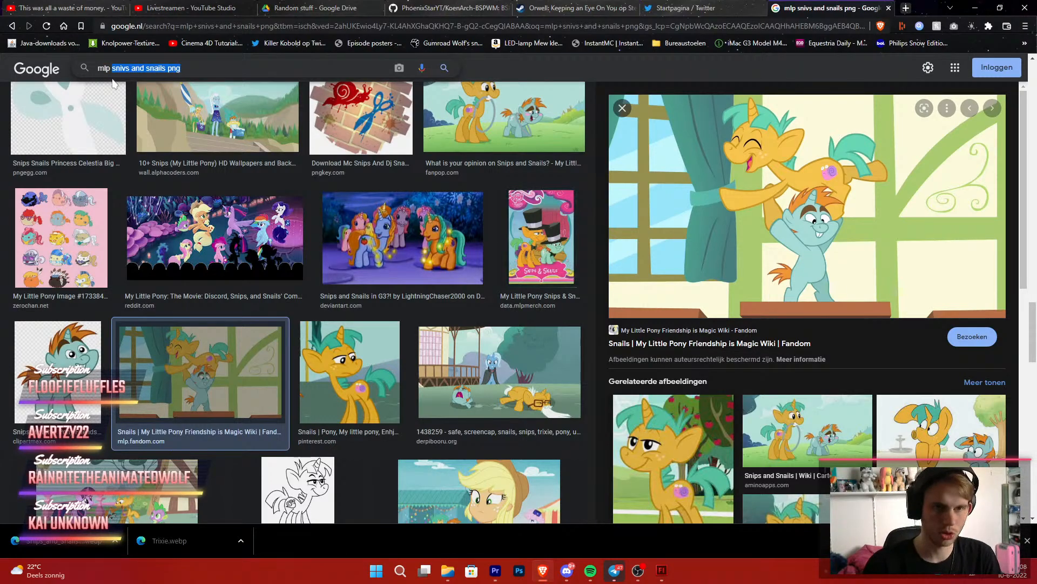
left_click(154, 29)
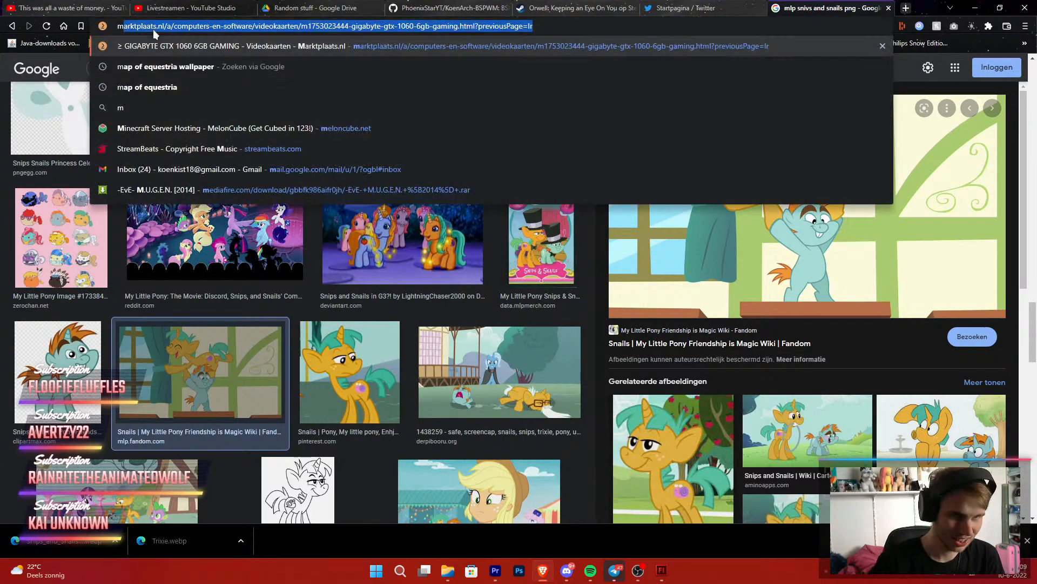
type("mlp ur")
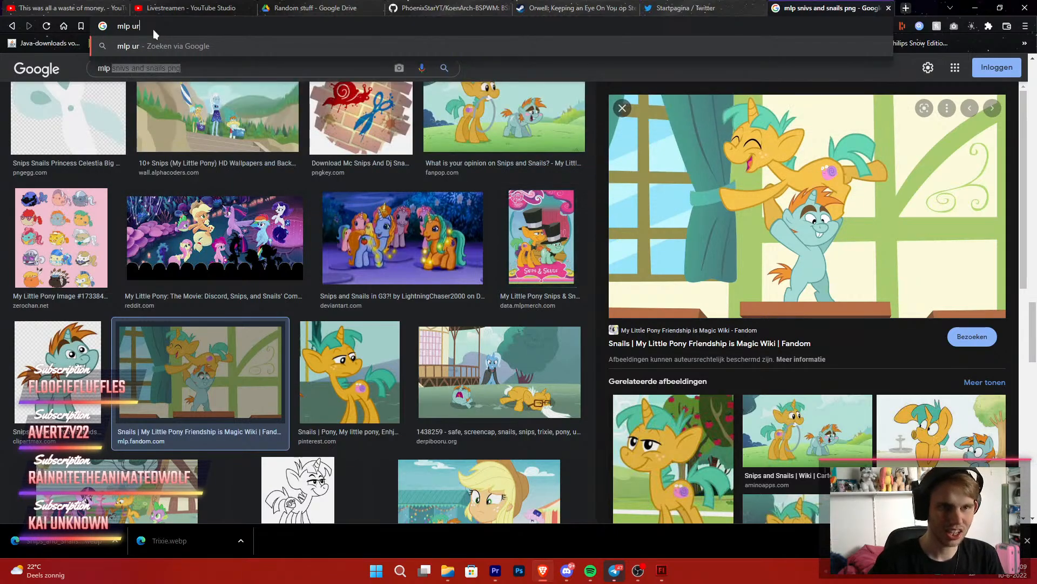
type("sa major")
key("Return")
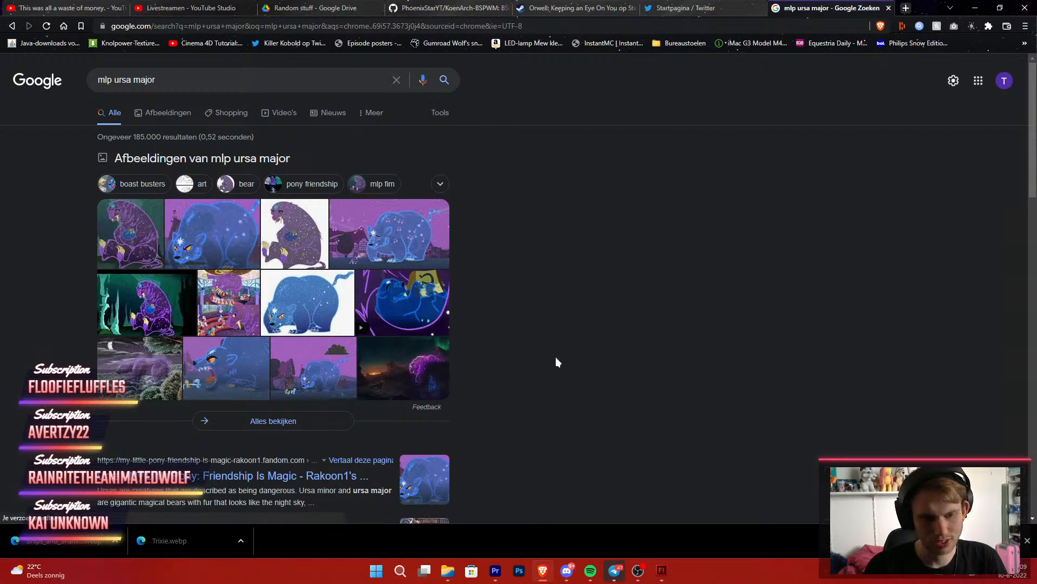
scroll(544, 361, "down", 3)
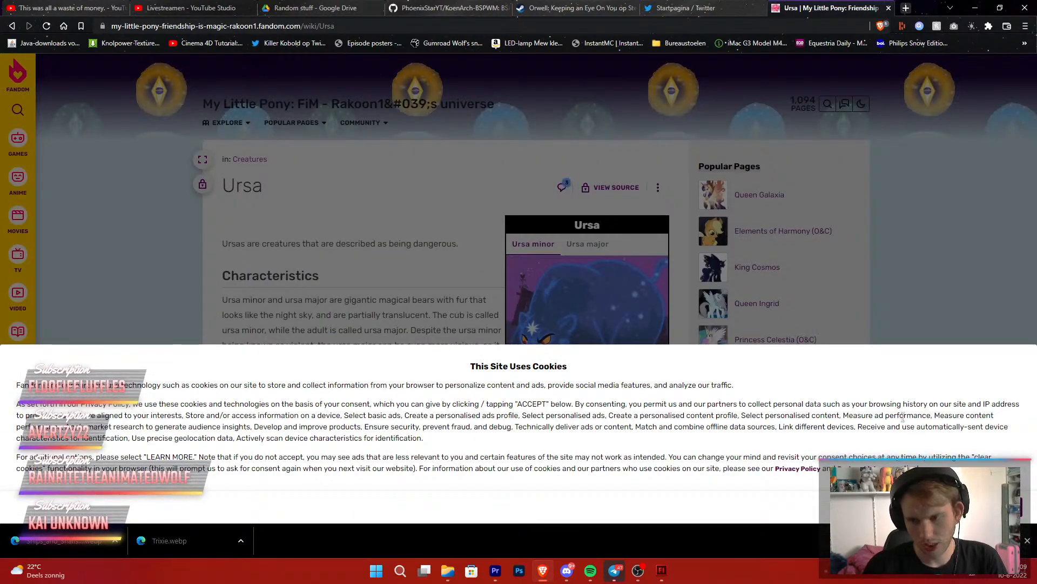
left_click(993, 507)
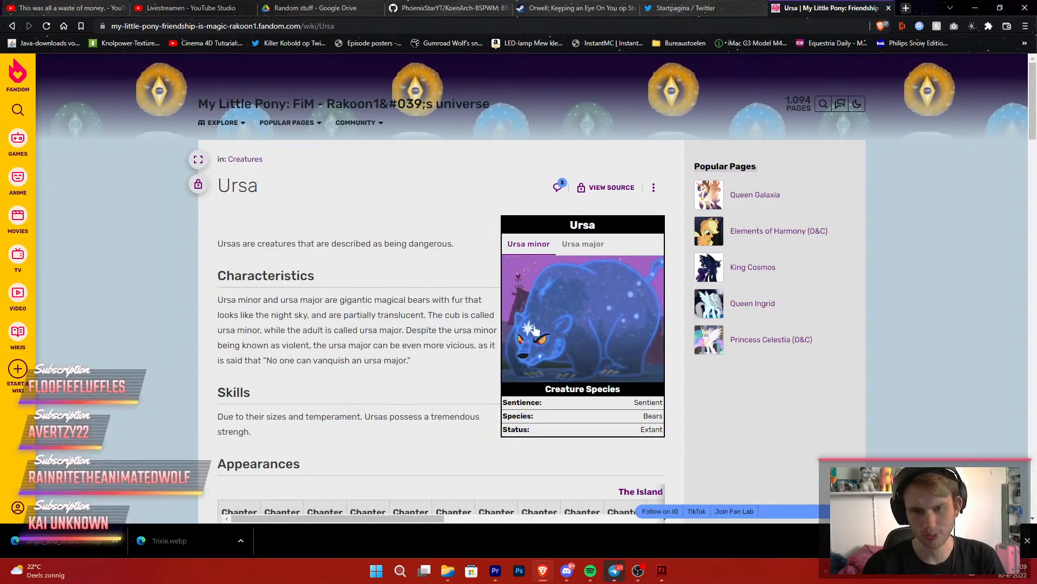
Capture the whole Ursa wiki page with GoFullPage and save it as a PNG in the Season 1 Images folder under the suggested name
left_click(954, 27)
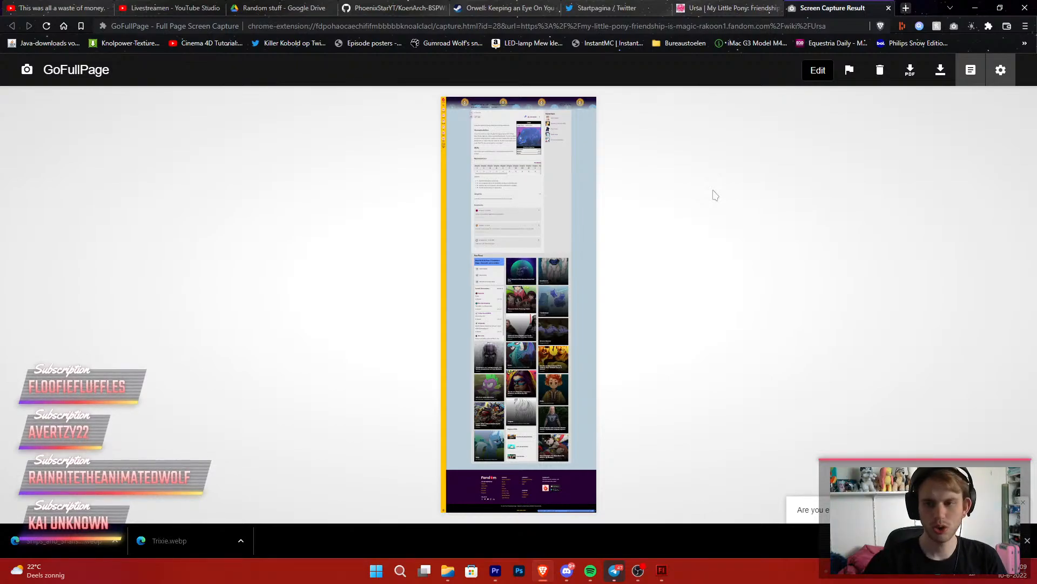
left_click(940, 82)
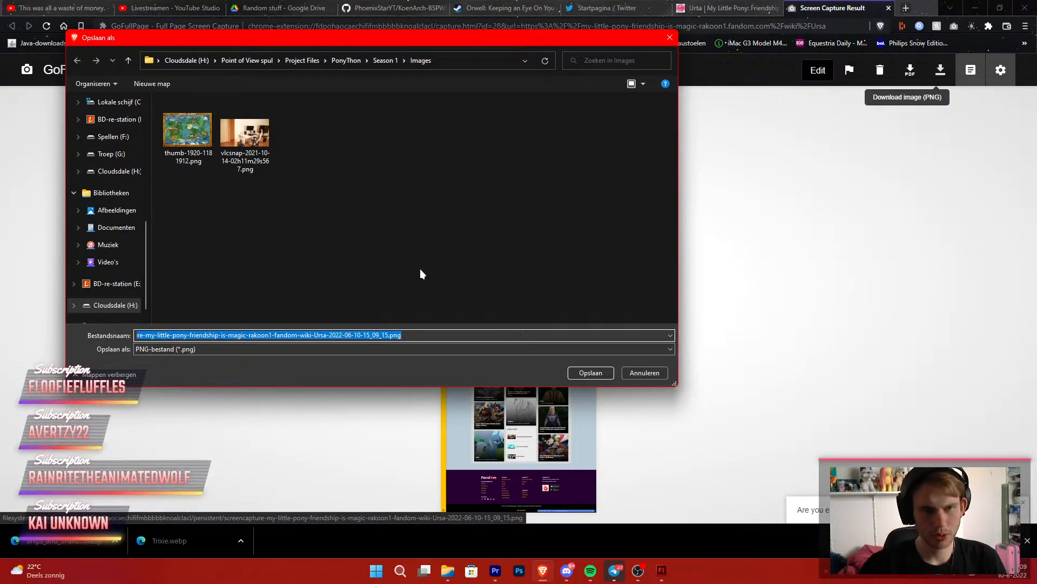
left_click(595, 372)
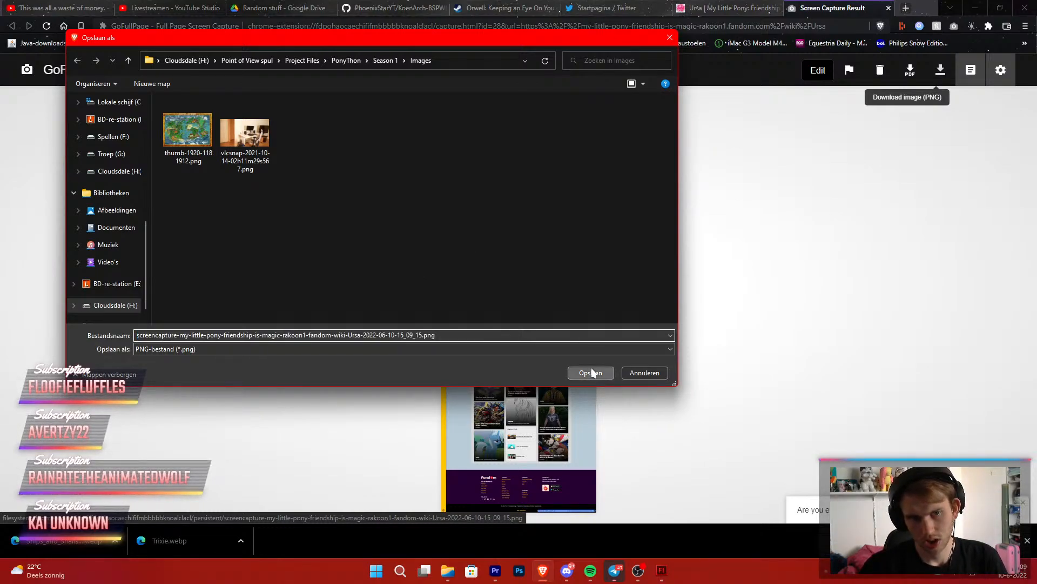
Compare the enlarged Ursa minor and Ursa major images on the wiki page, then return to Premiere Pro
left_click(738, 6)
scroll(653, 319, "up", 20)
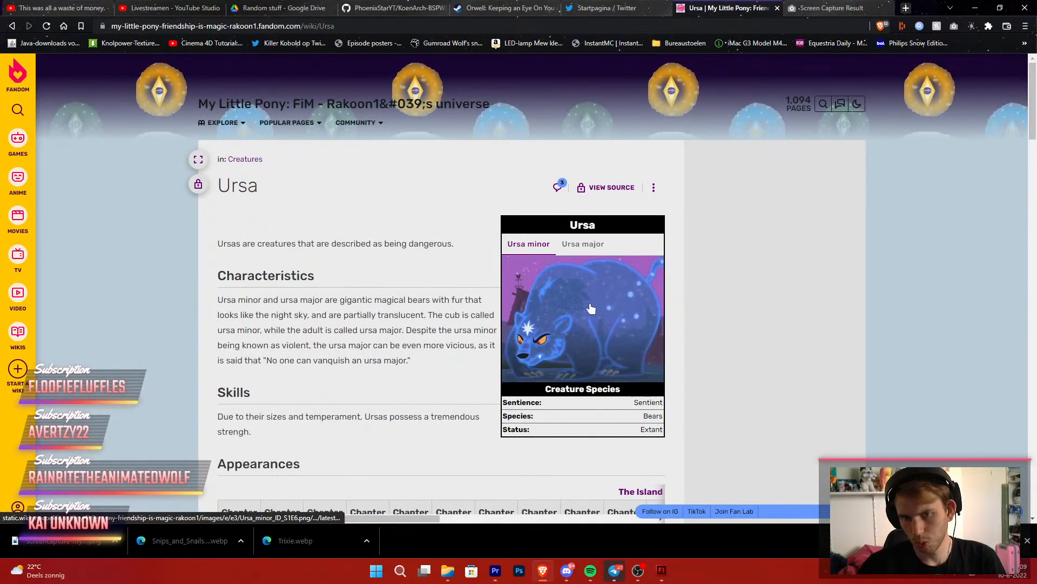
left_click(591, 308)
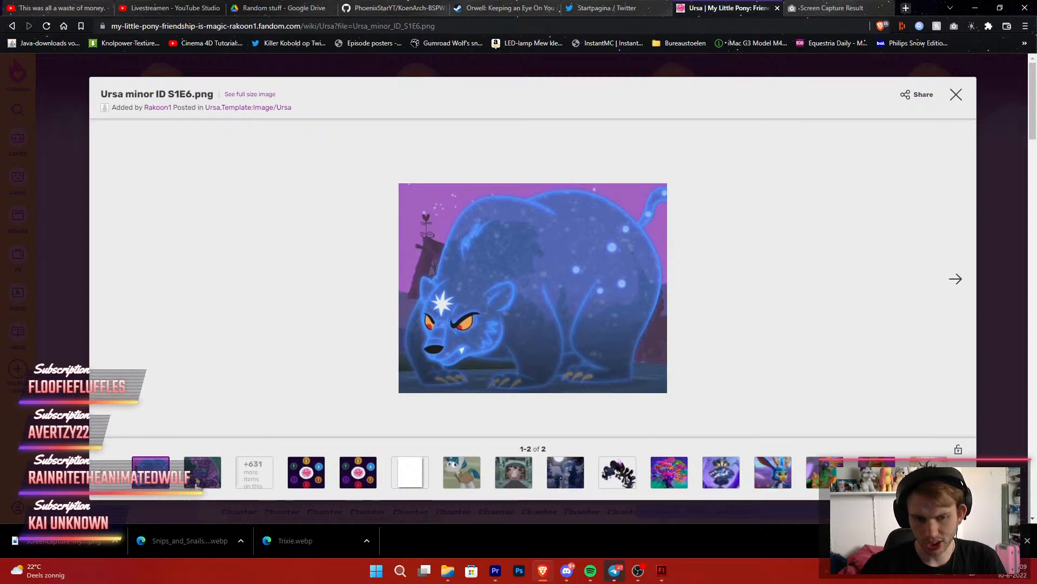
left_click(198, 485)
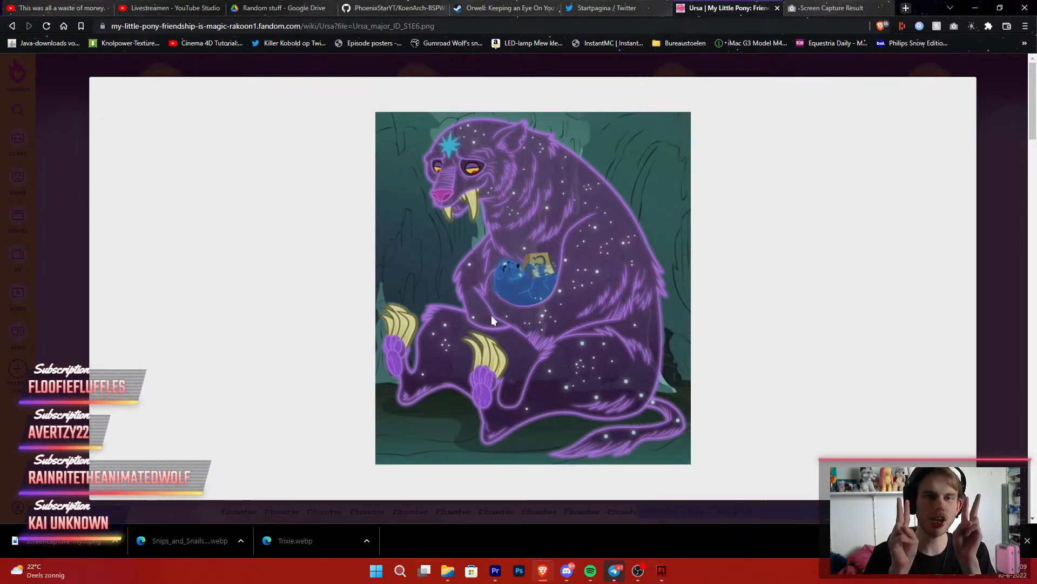
mouse_move(490, 316)
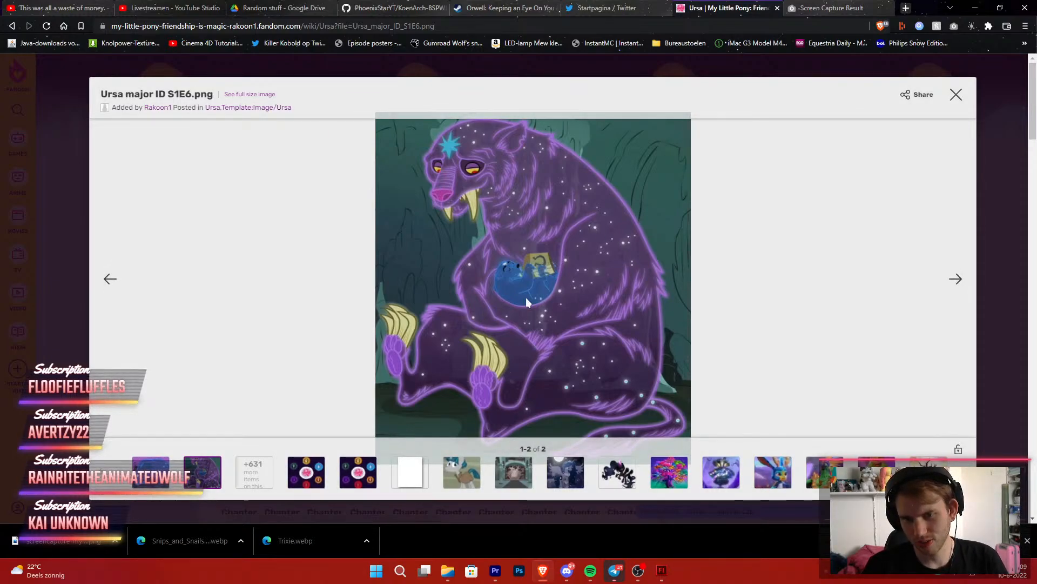
left_click(956, 94)
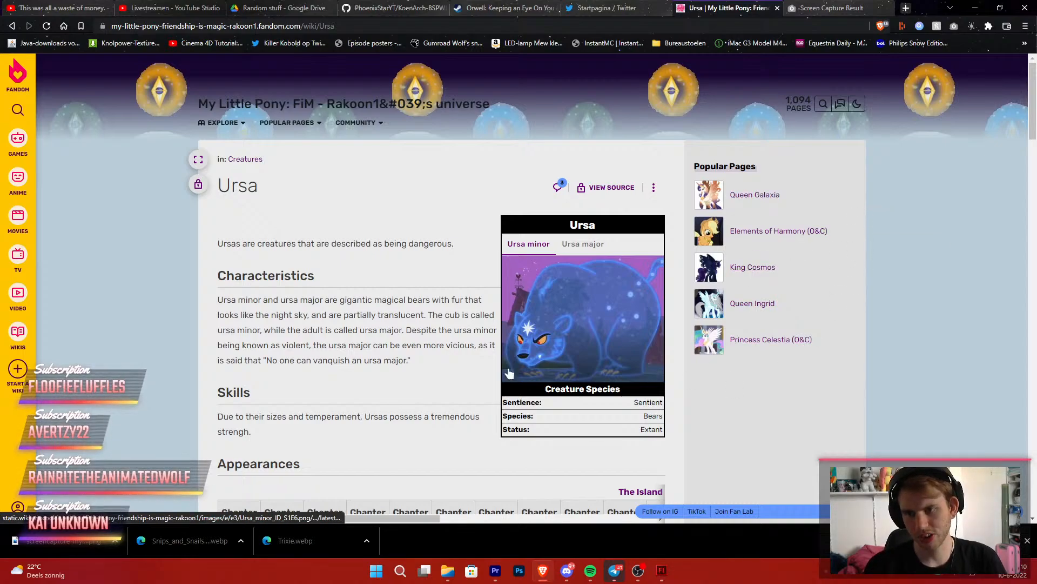
left_click(496, 570)
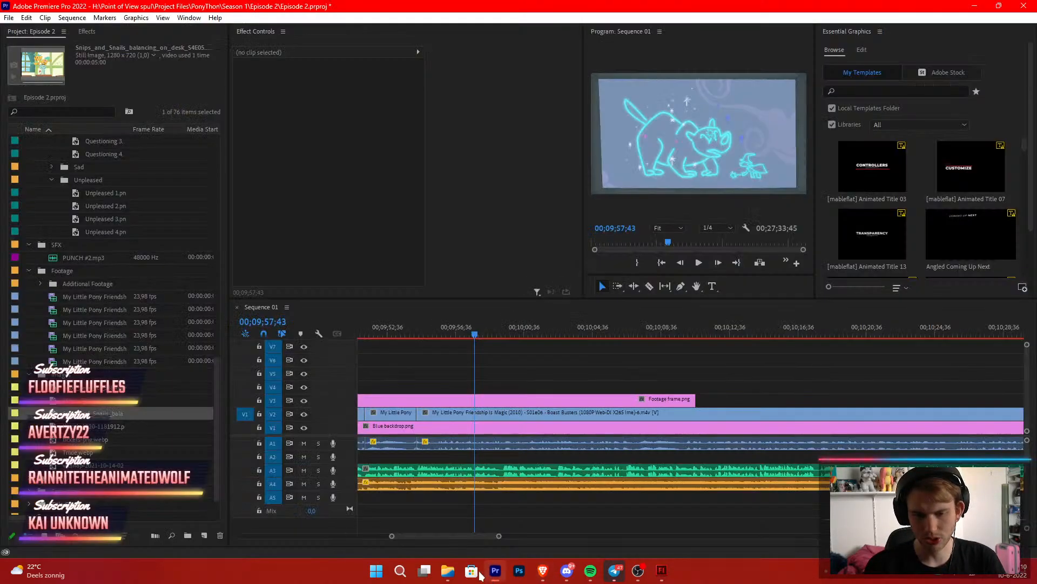
Import the Ursa wiki page screenshot from the Season 1 Images folder into the project and give it the Yellow label
left_click(448, 570)
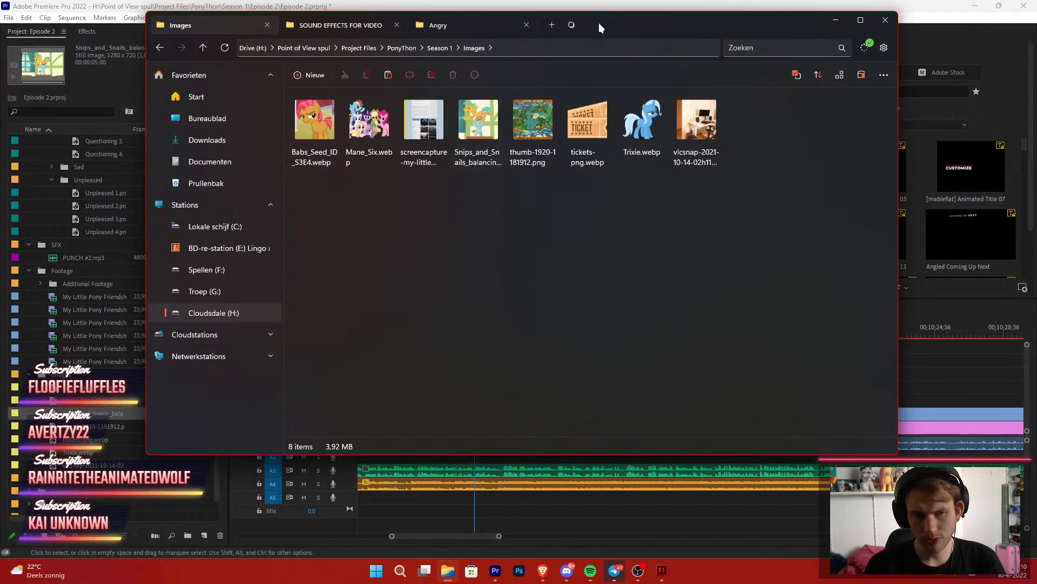
left_click_drag(599, 23, 688, 52)
left_click_drag(508, 168, 89, 441)
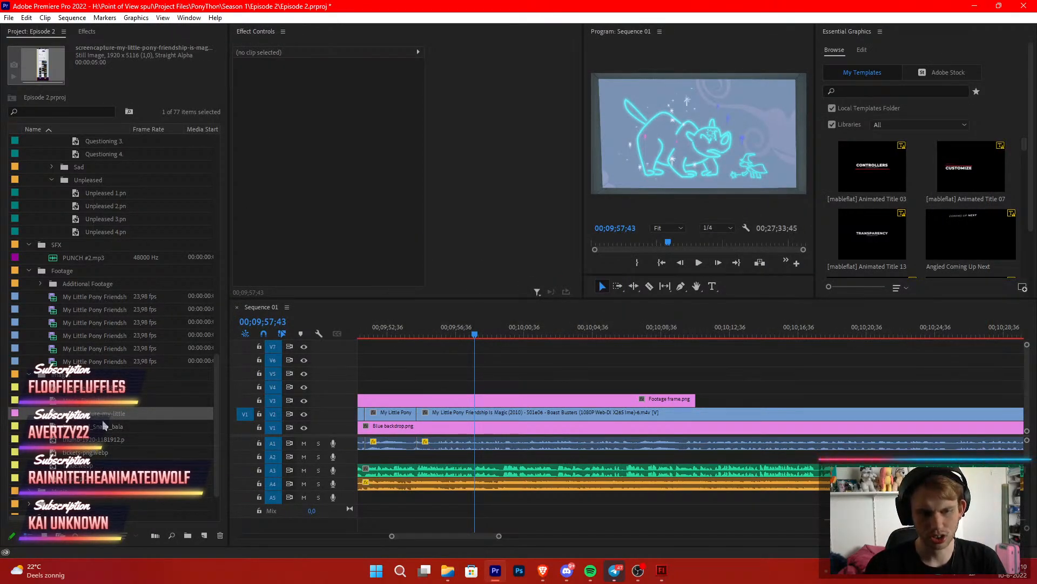
right_click(103, 416)
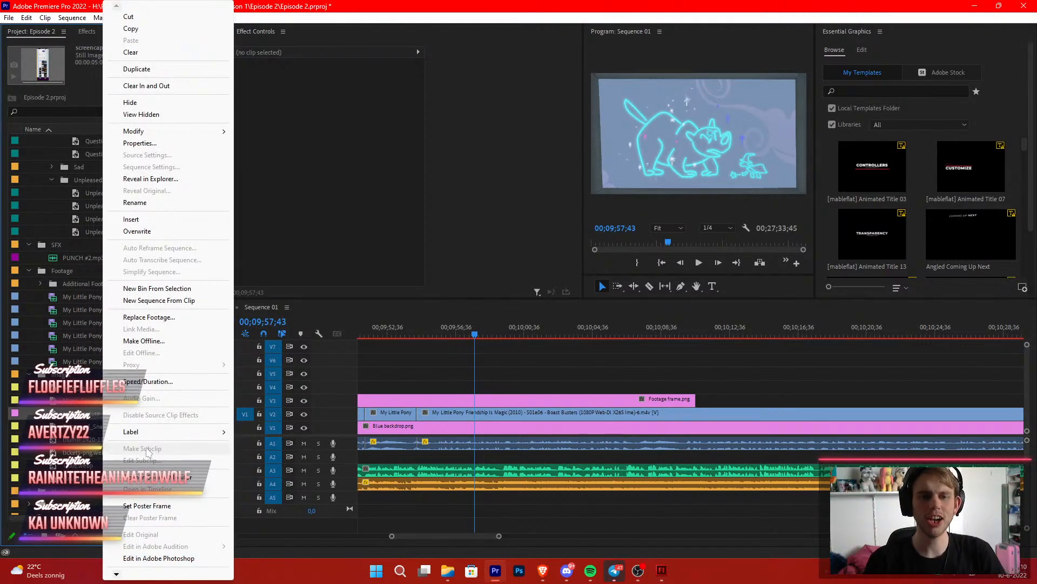
mouse_move(179, 431)
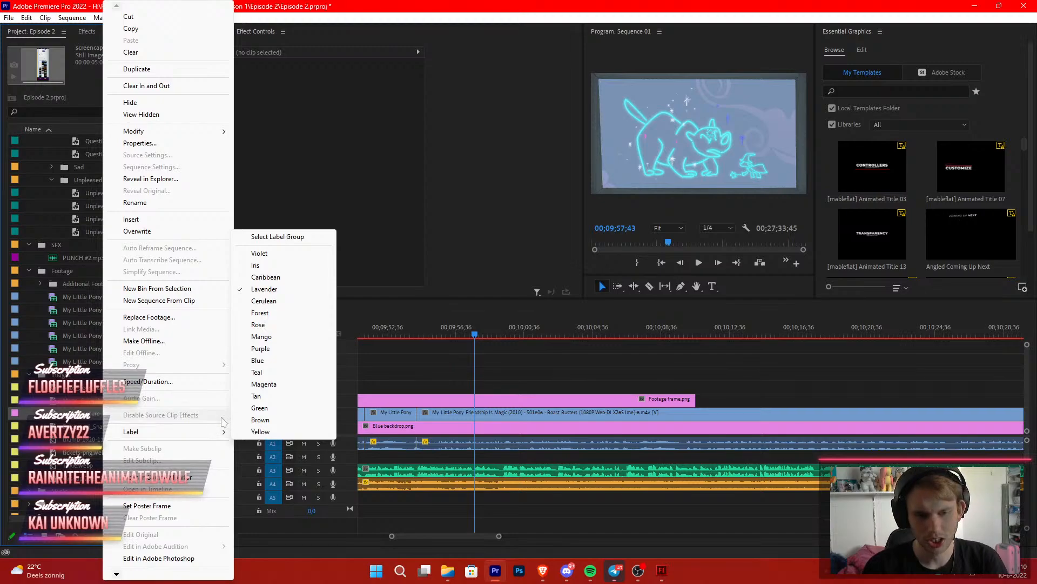
left_click(267, 431)
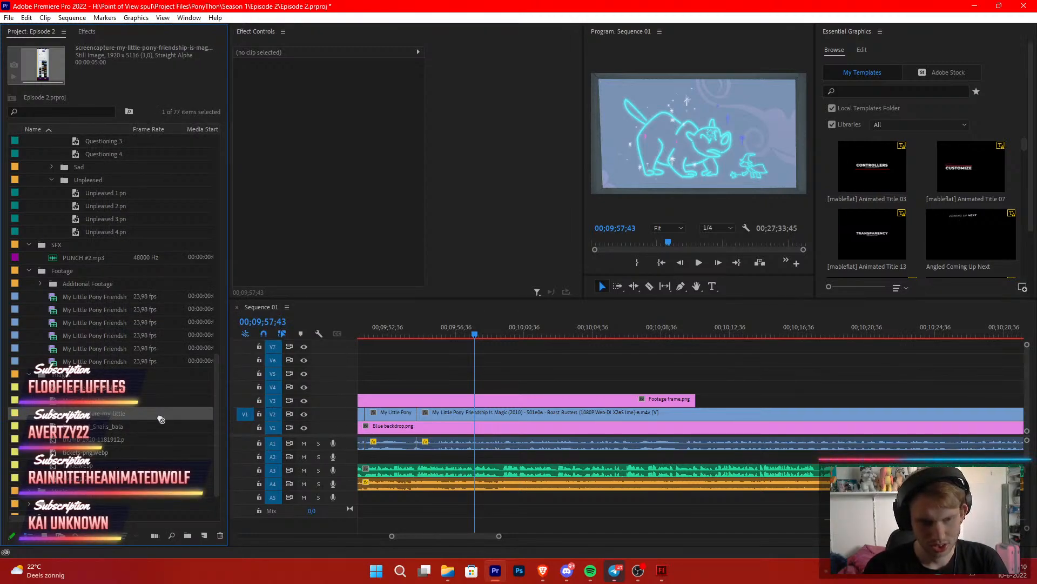
Place the wiki screenshot on V4 at 00;09;57;43, scale it to 235 and position it to show the Ursa heading, text and picture
left_click_drag(344, 414, 481, 389)
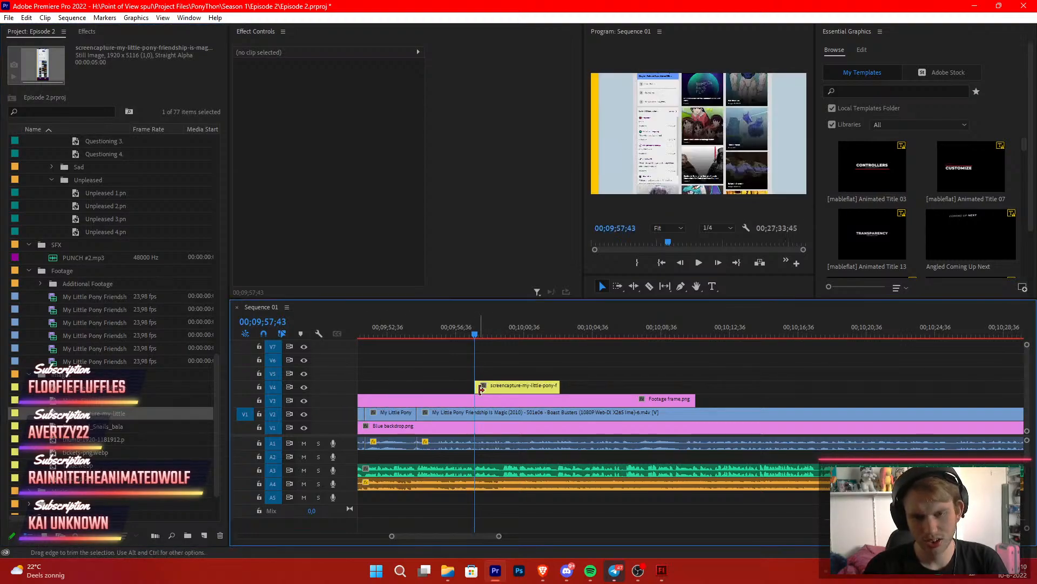
left_click(495, 389)
left_click_drag(363, 91, 340, 98)
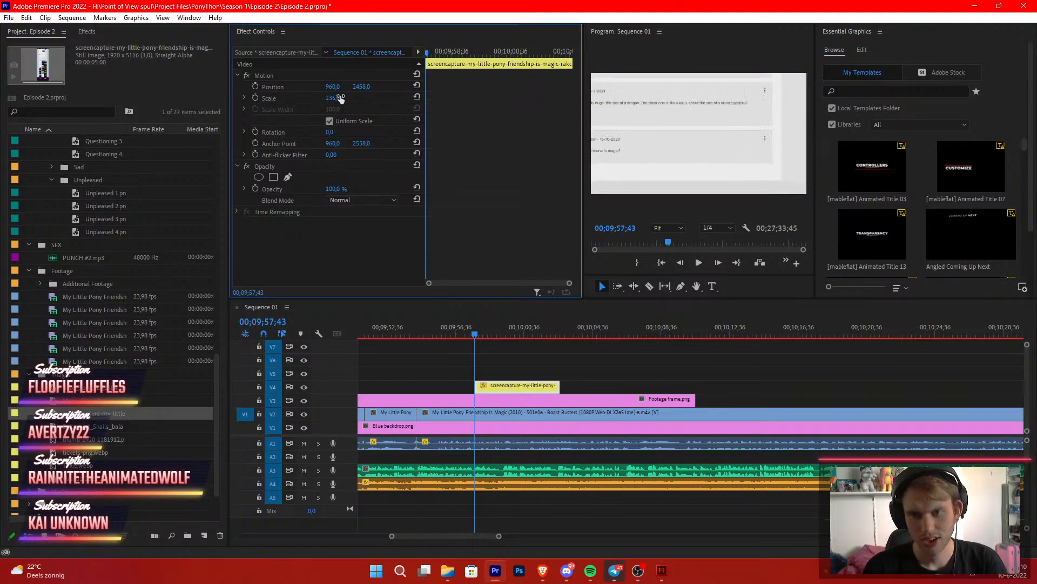
left_click(312, 74)
left_click_drag(633, 122, 642, 430)
left_click_drag(676, 132, 720, 140)
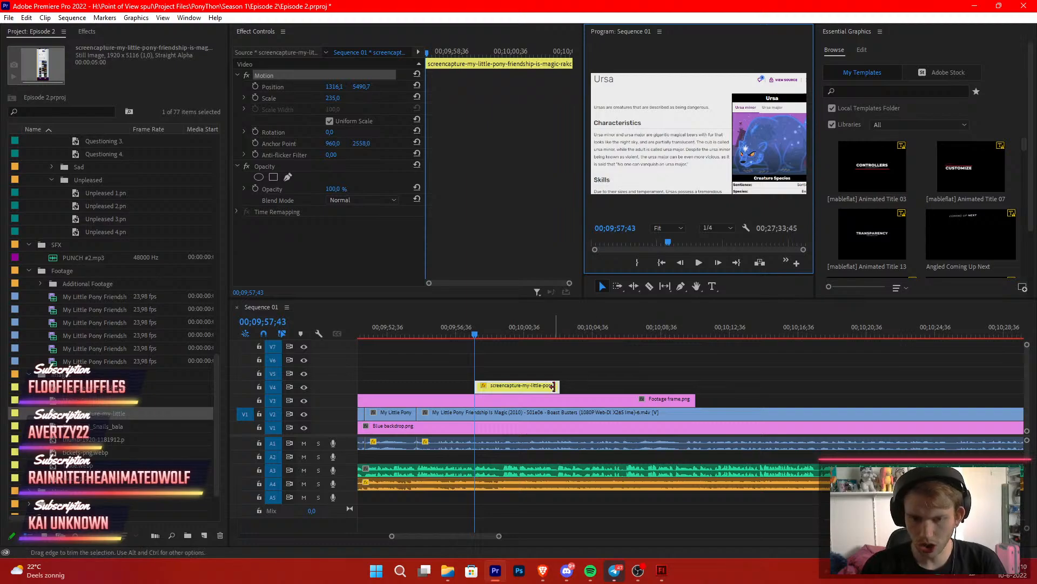
Listen to the voice-over and shorten the wiki screenshot clip on V4 to end at about 00;09;59;22
scroll(489, 536, "up", 2)
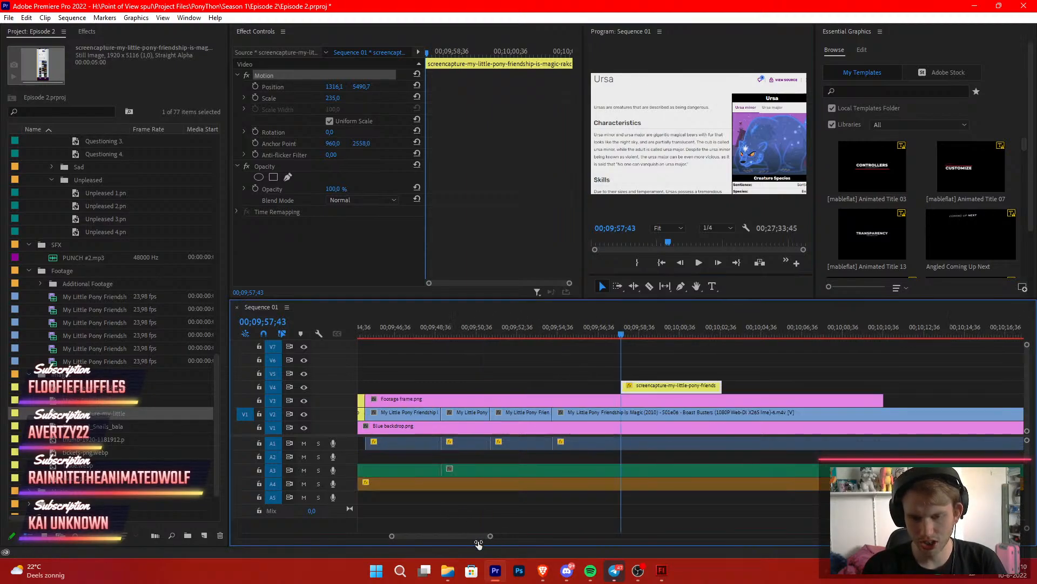
scroll(643, 431, "down", 3)
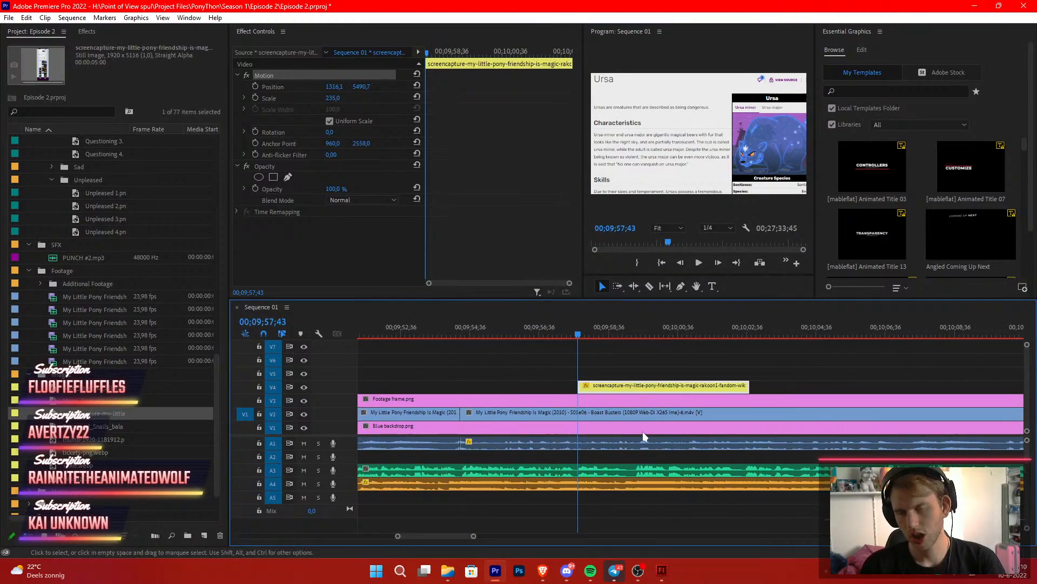
left_click(647, 353)
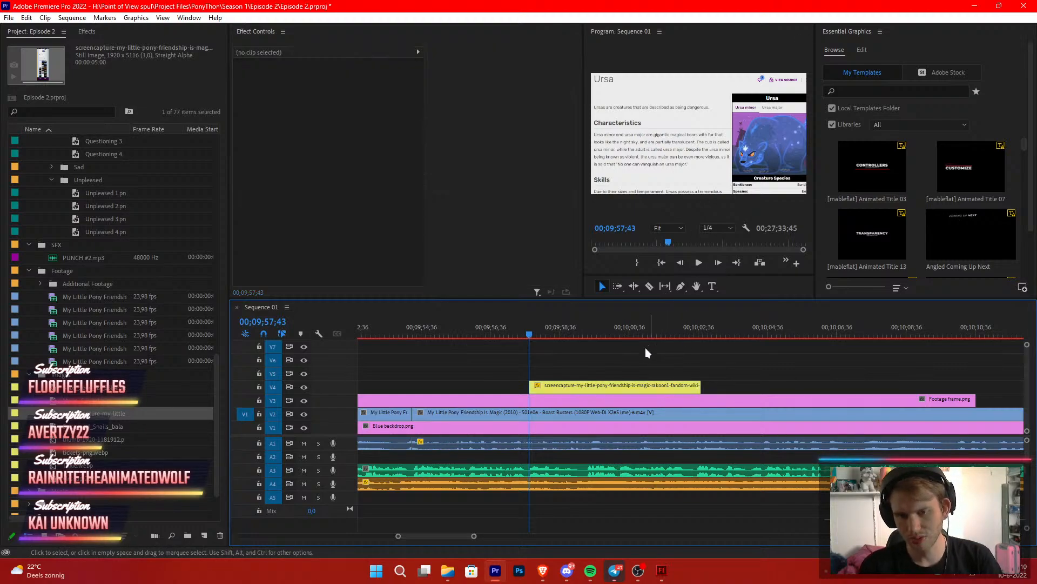
key("space")
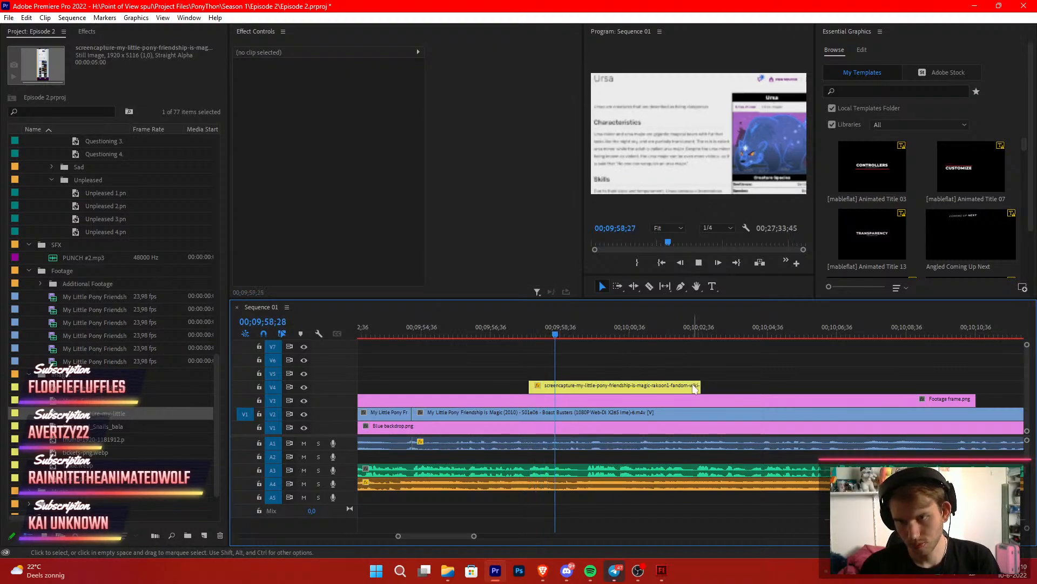
left_click_drag(700, 386, 580, 399)
Split the Boast Busters footage on V2 at the end of the wiki screenshot and play on to 00;09;59;58
key("c")
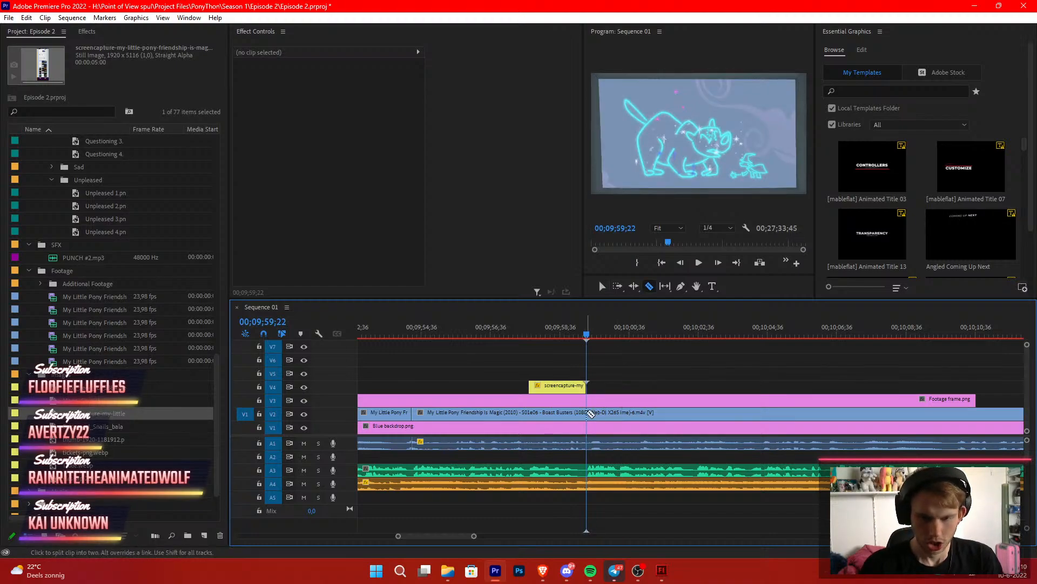
left_click(586, 415)
key("v")
key("space")
key("space")
Look through the remaining Boast Busters footage for fitting shots and park the playhead at 00;10;14;33
left_click_drag(464, 531, 509, 532)
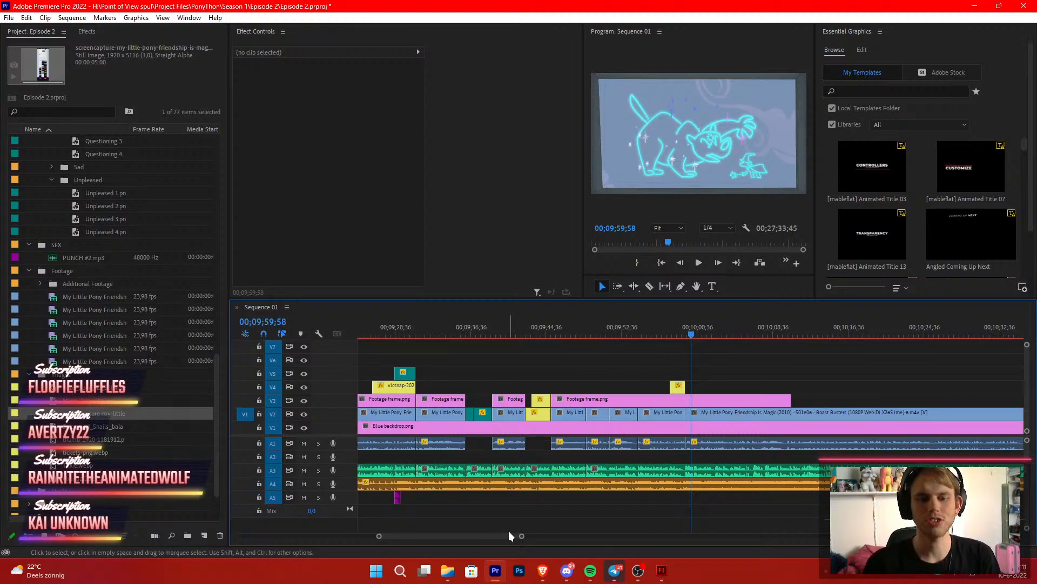
scroll(513, 492, "up", 3)
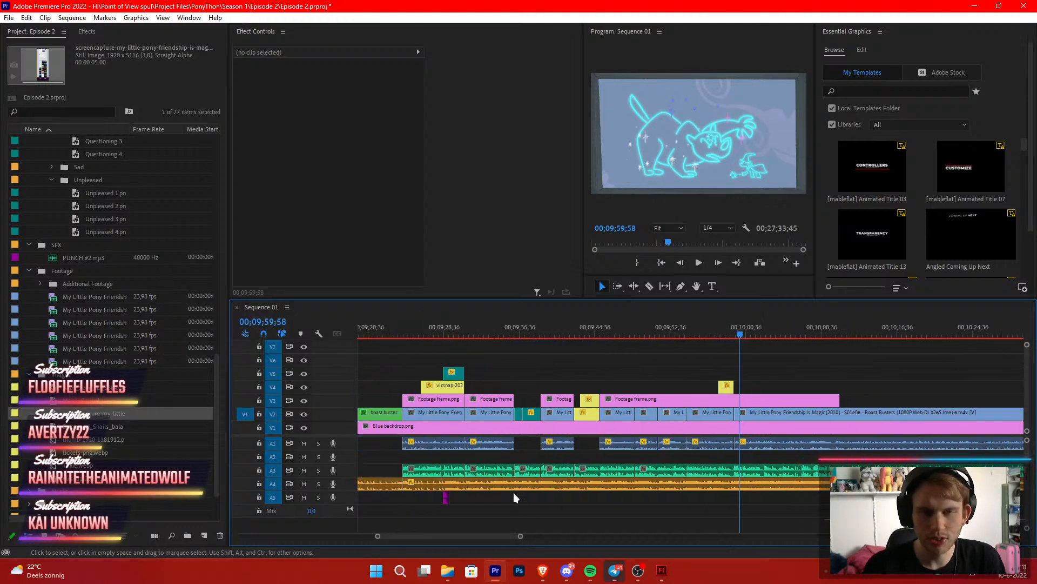
scroll(514, 492, "down", 10)
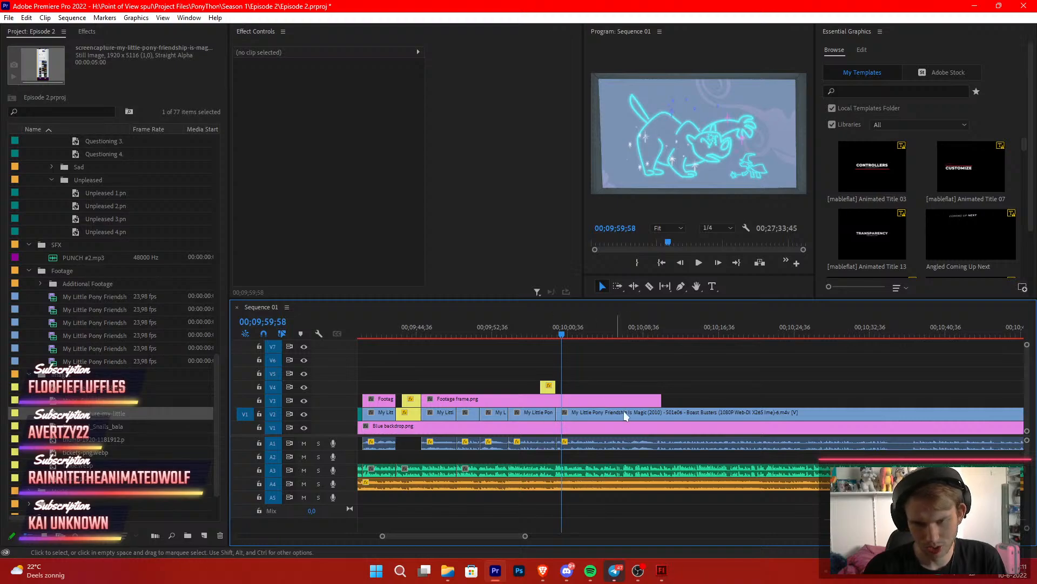
key("space")
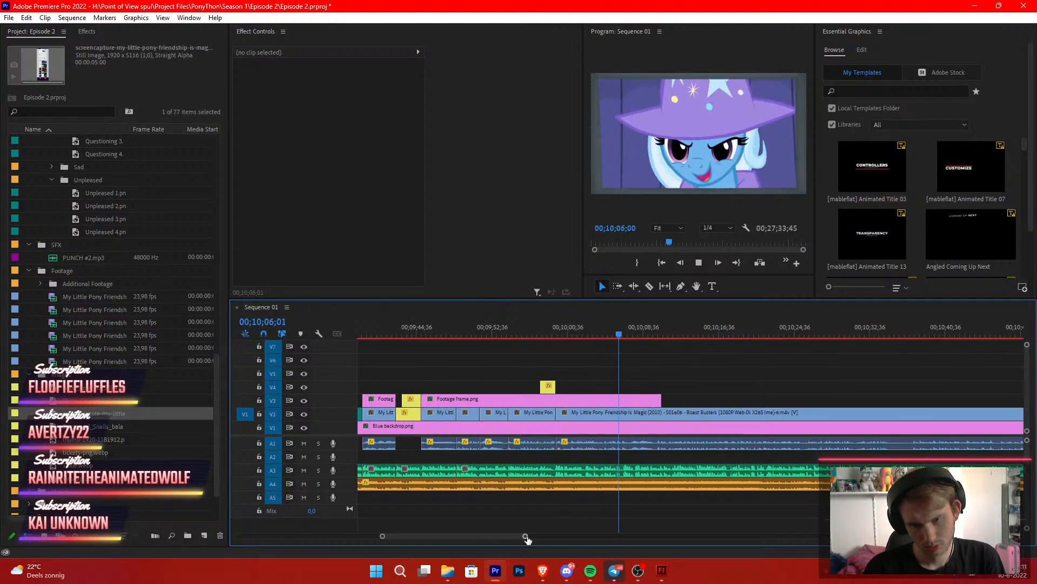
left_click_drag(527, 538, 586, 540)
key("space")
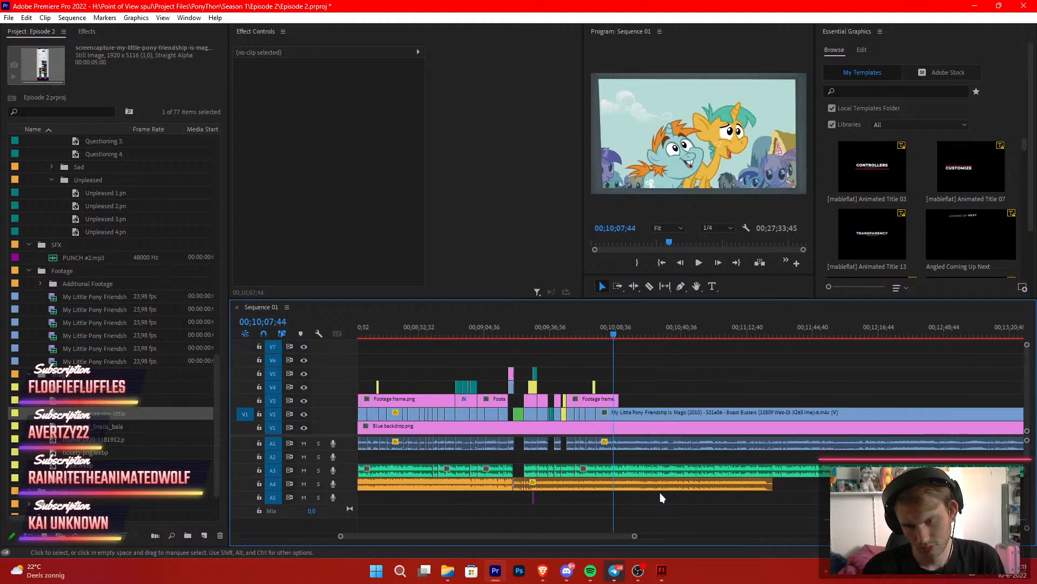
left_click_drag(724, 327, 891, 420)
scroll(886, 413, "down", 5)
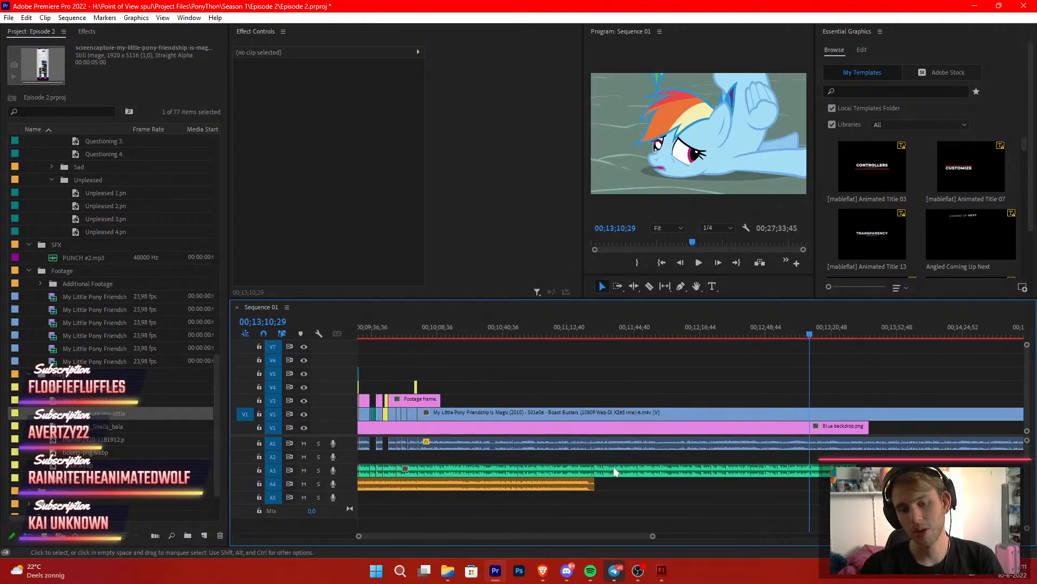
left_click_drag(652, 535, 835, 551)
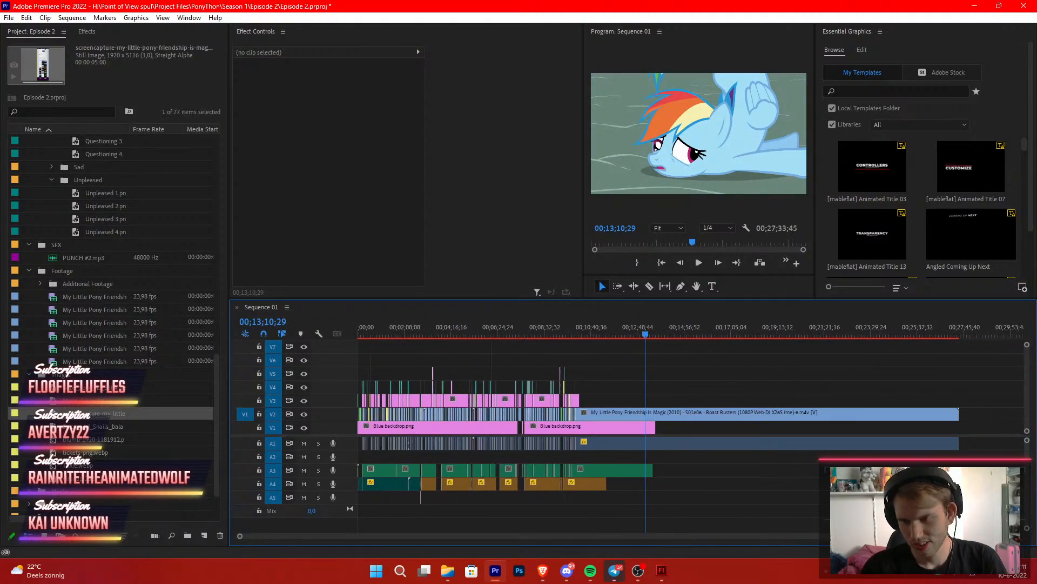
left_click(842, 326)
left_click_drag(842, 323, 581, 470)
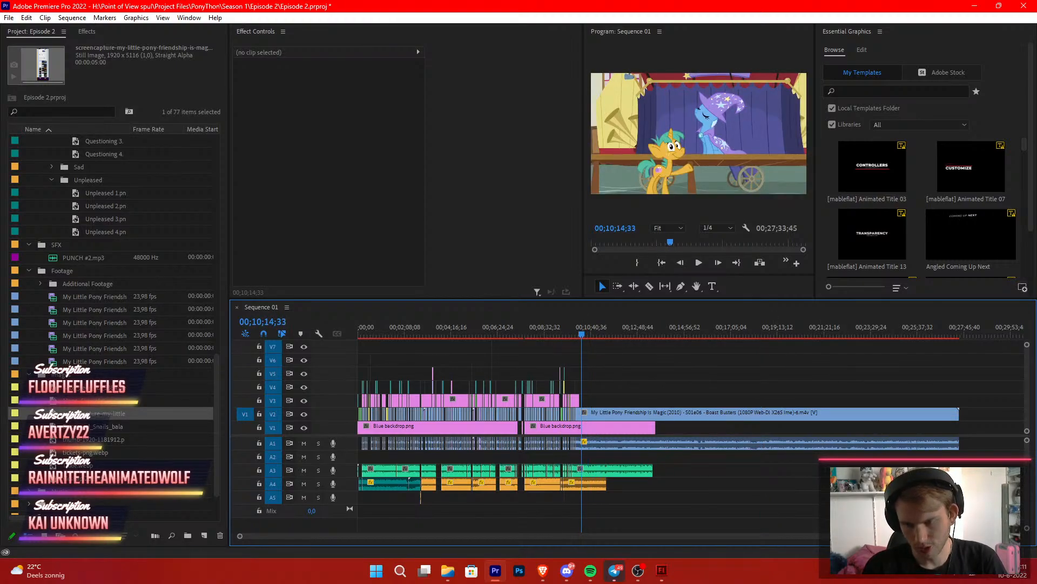
Shift the remaining Boast Busters clip to start at about 00;10;32 and trim the footage frame back to the preceding clip's end
left_click_drag(1020, 536, 651, 535)
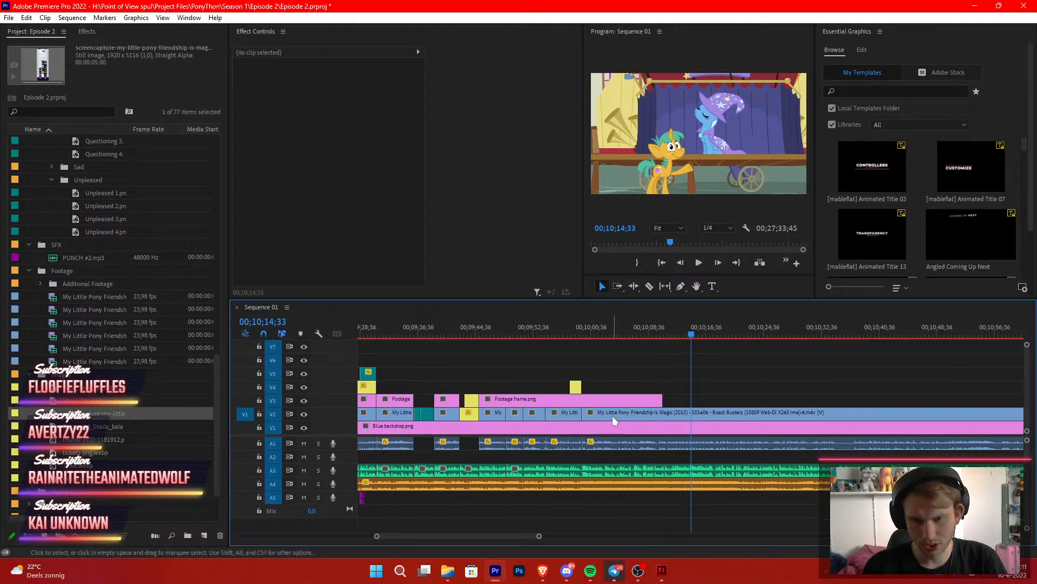
left_click_drag(611, 416, 838, 416)
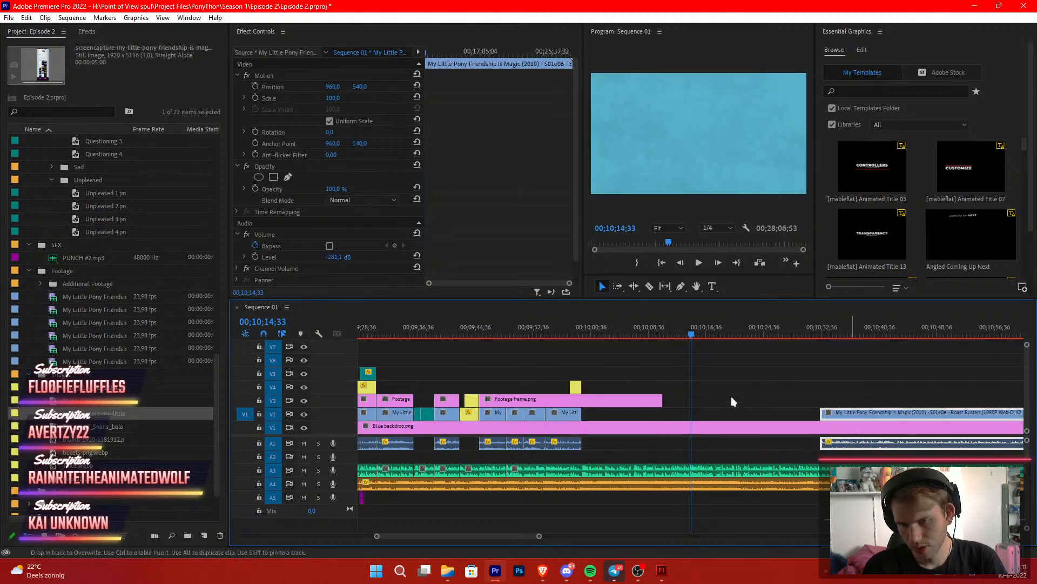
left_click_drag(663, 400, 584, 403)
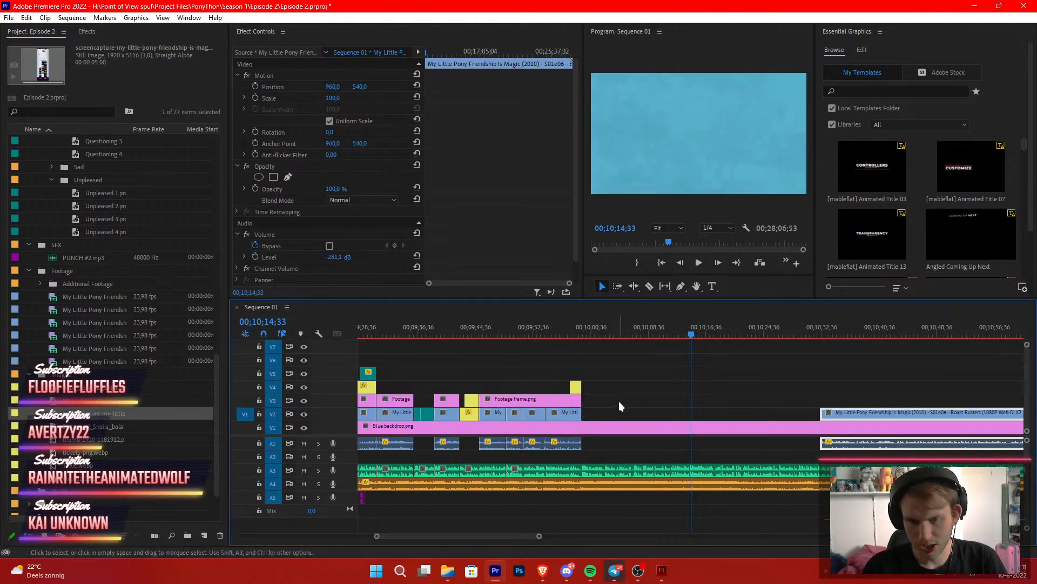
left_click(667, 388)
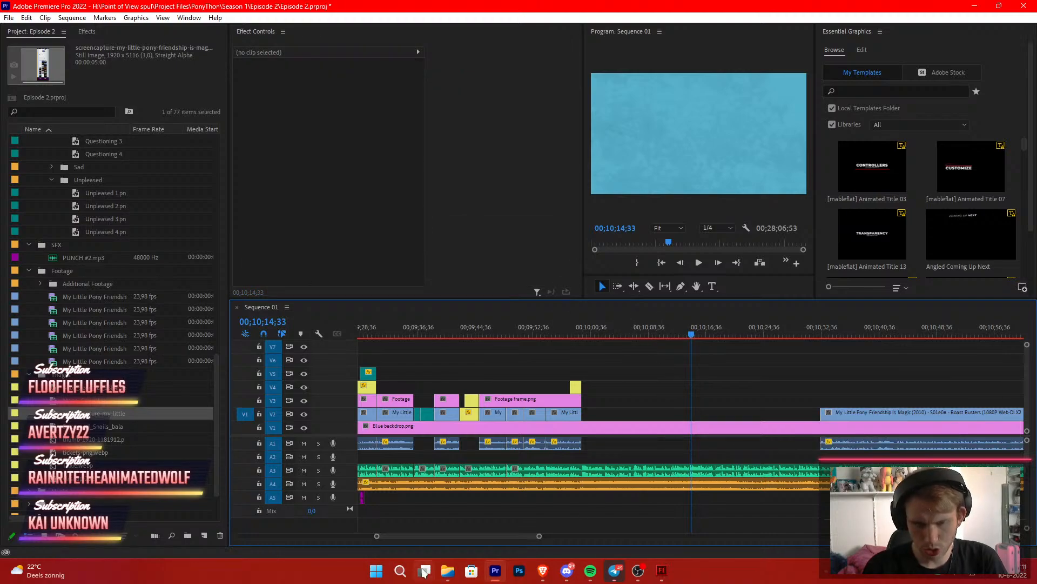
Switch to the Brave browser, enlarge the Ursa minor picture and save it in the Images folder as Ursa_minor_ID_S1E6.webp
left_click(546, 578)
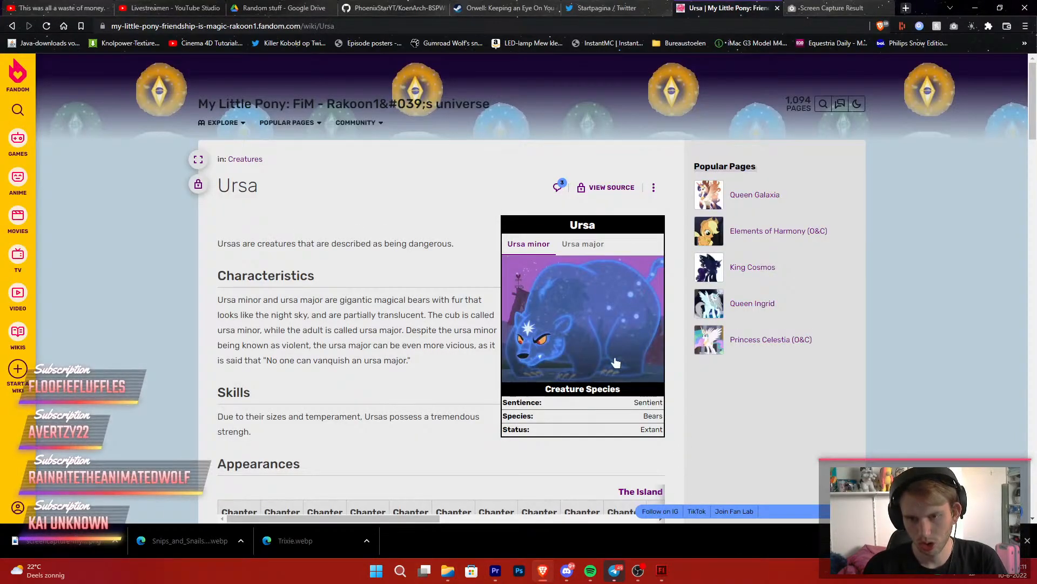
left_click(575, 306)
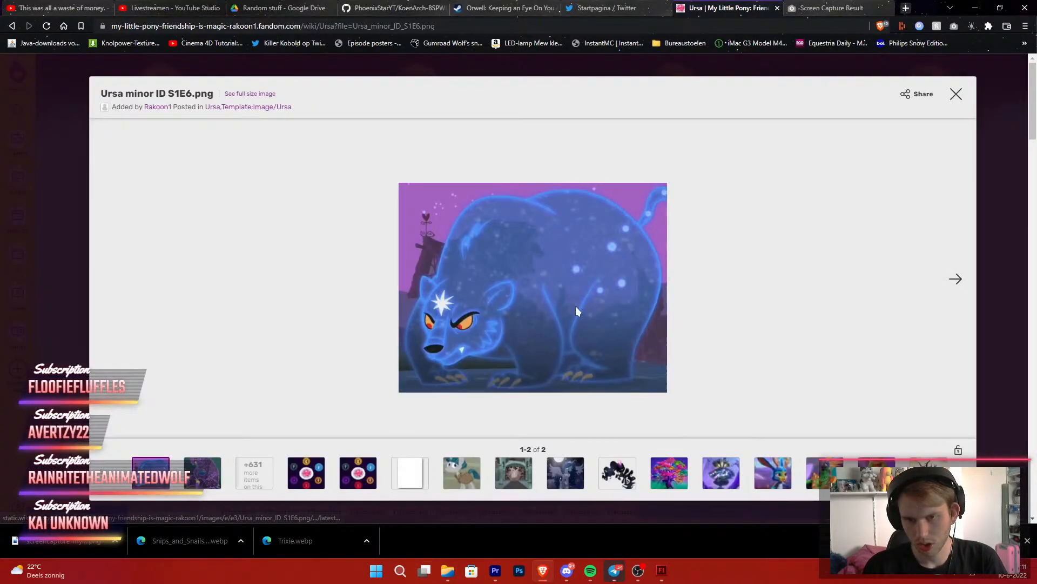
right_click(498, 306)
left_click(549, 329)
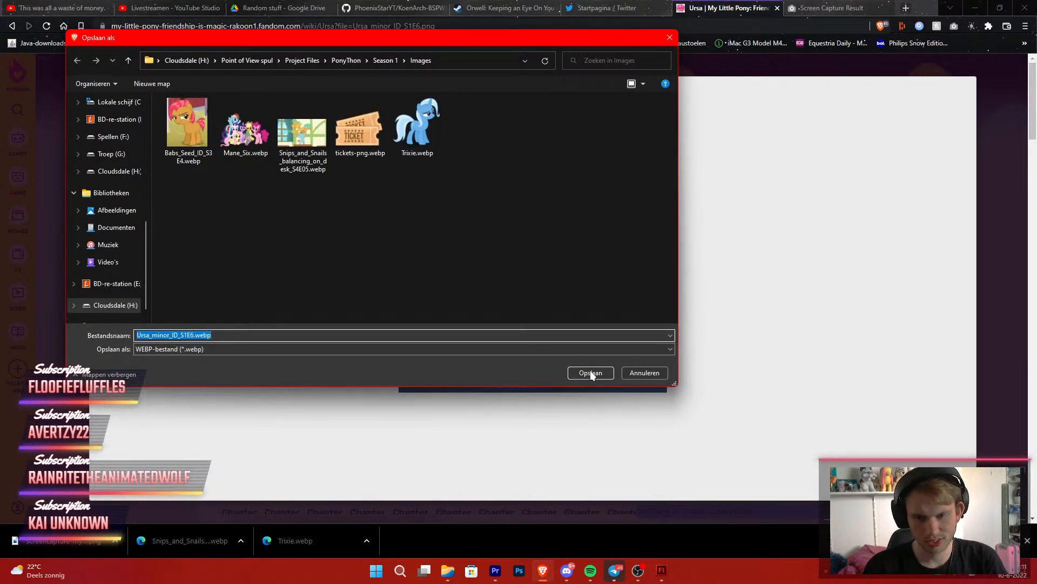
left_click(590, 372)
Switch to the Images folder in the file explorer and check the pixel dimensions of Ursa_minor_ID_S1E6.webp in its properties
mouse_move(498, 572)
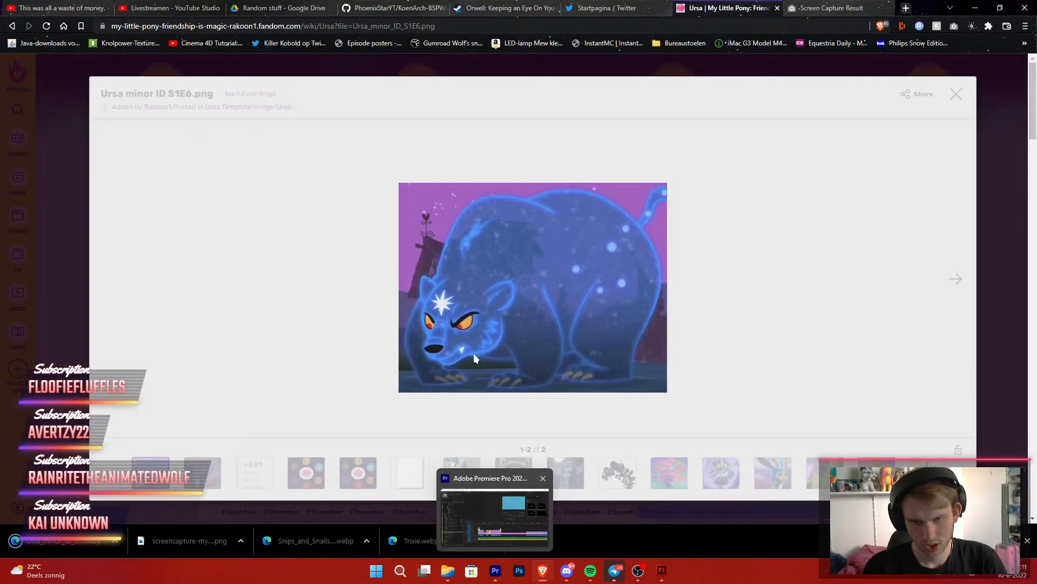
left_click(474, 535)
mouse_move(446, 571)
left_click(455, 478)
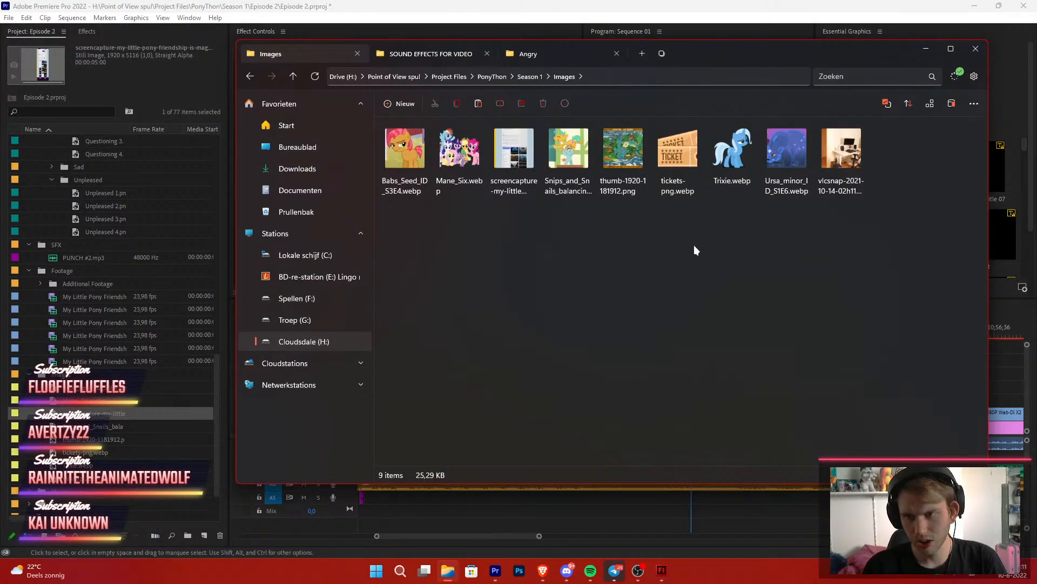
right_click(782, 156)
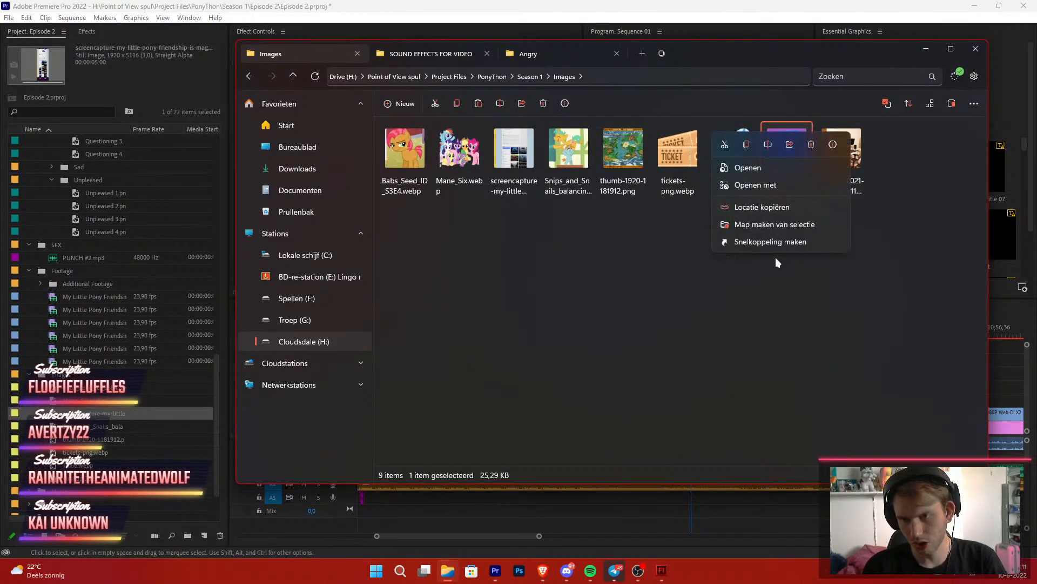
left_click(831, 145)
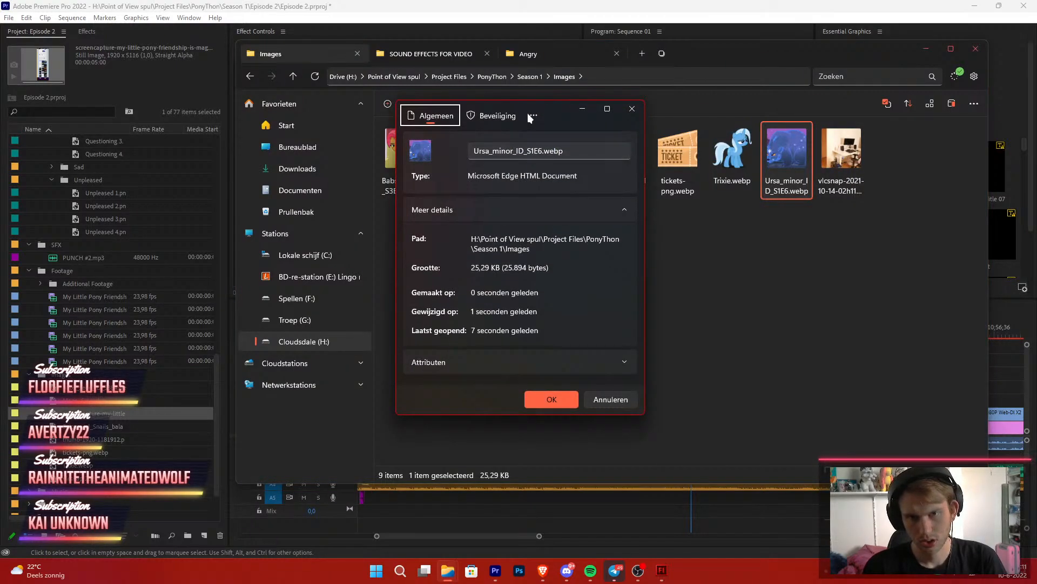
left_click(530, 116)
left_click(517, 138)
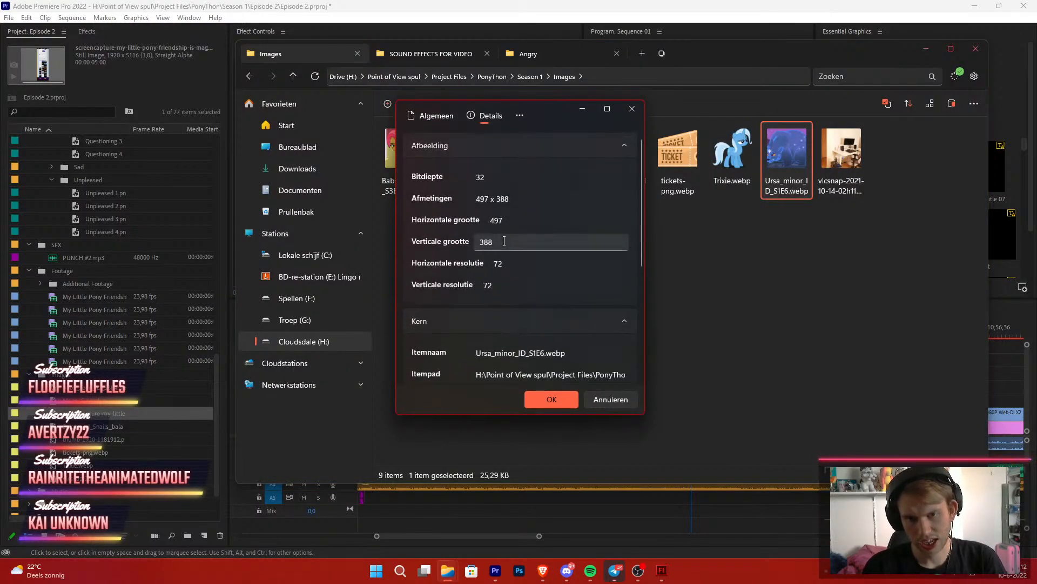
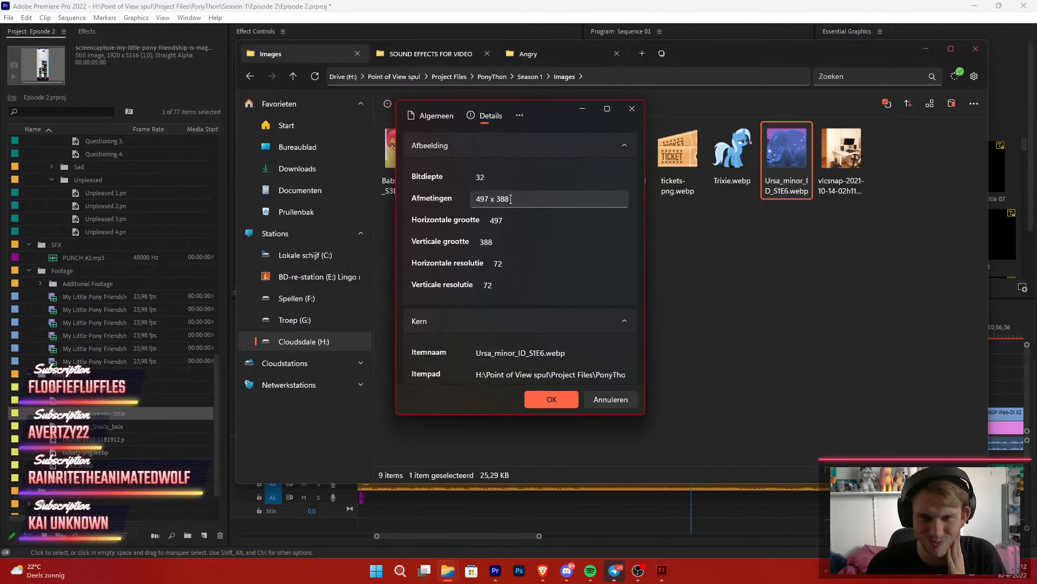
left_click(632, 108)
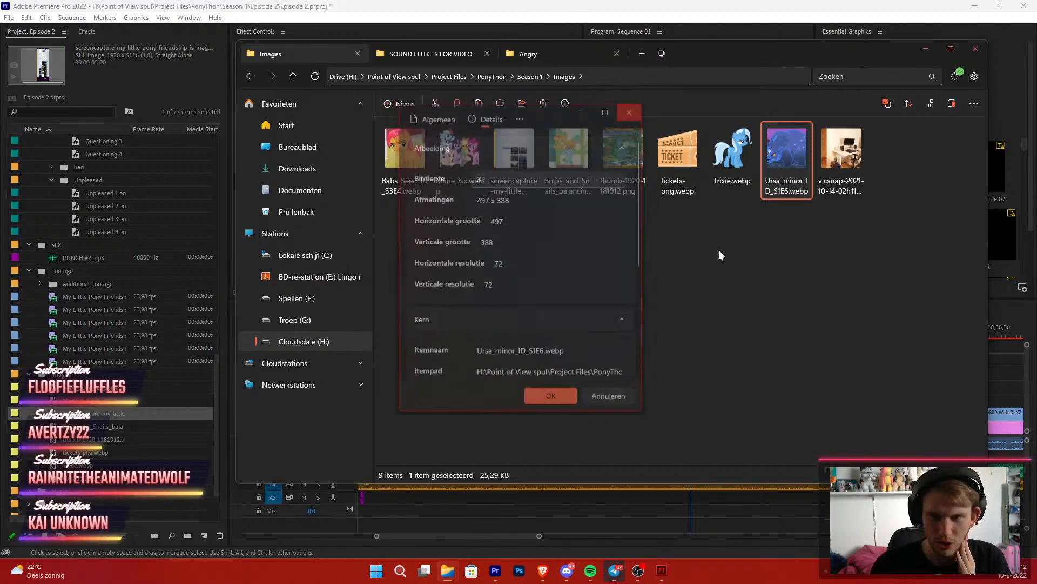
Import Ursa_minor_ID_S1E6.webp from the Images folder into the Premiere Pro project and give it the yellow label
left_click_drag(787, 154, 115, 444)
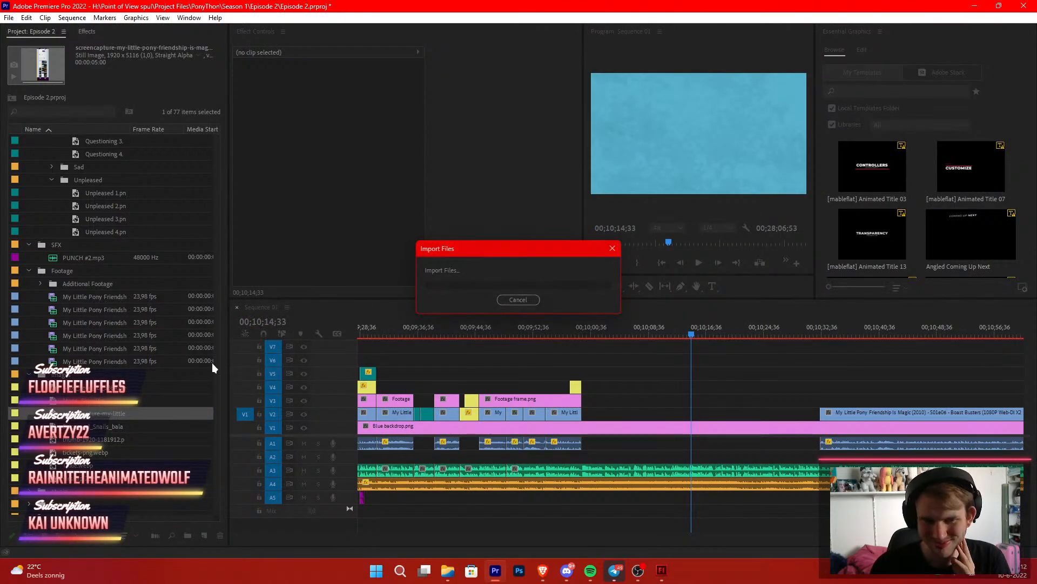
right_click(95, 485)
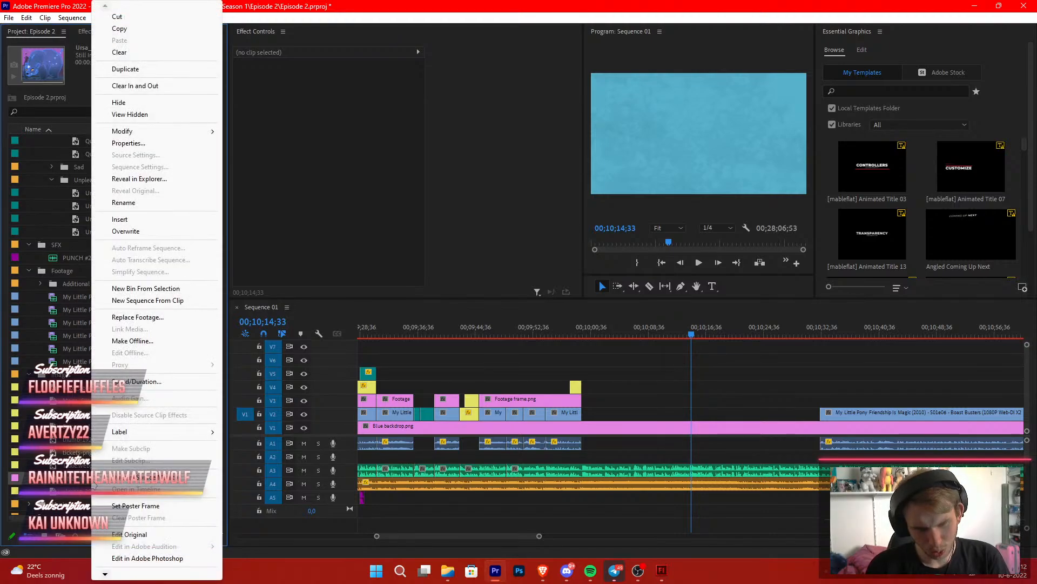
mouse_move(194, 434)
left_click(249, 431)
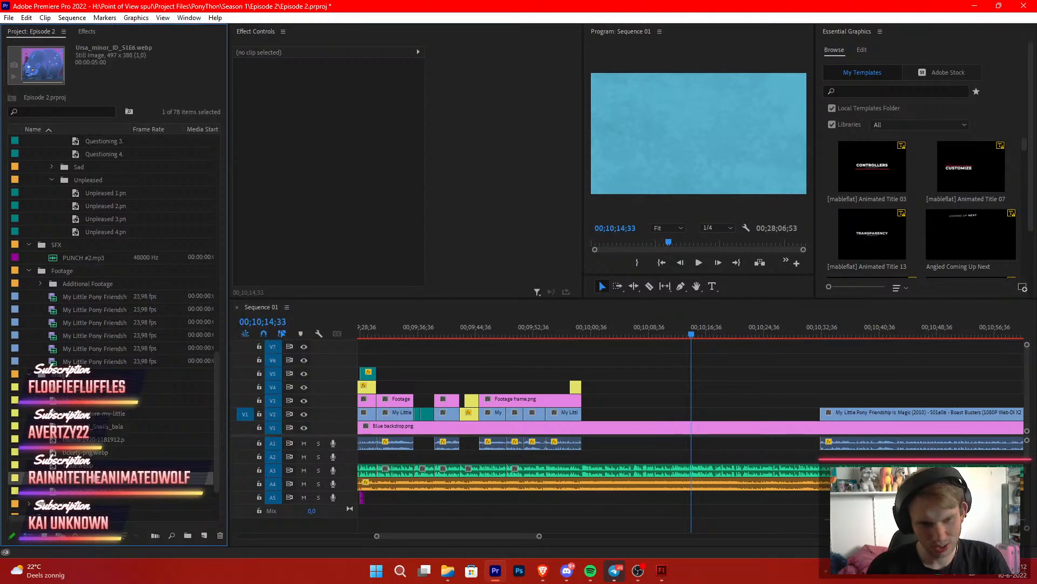
Place the Ursa picture on V2 directly after the last Boast Busters clip, with scale 184 and horizontal position 524
left_click_drag(192, 457, 589, 419)
left_click(605, 324)
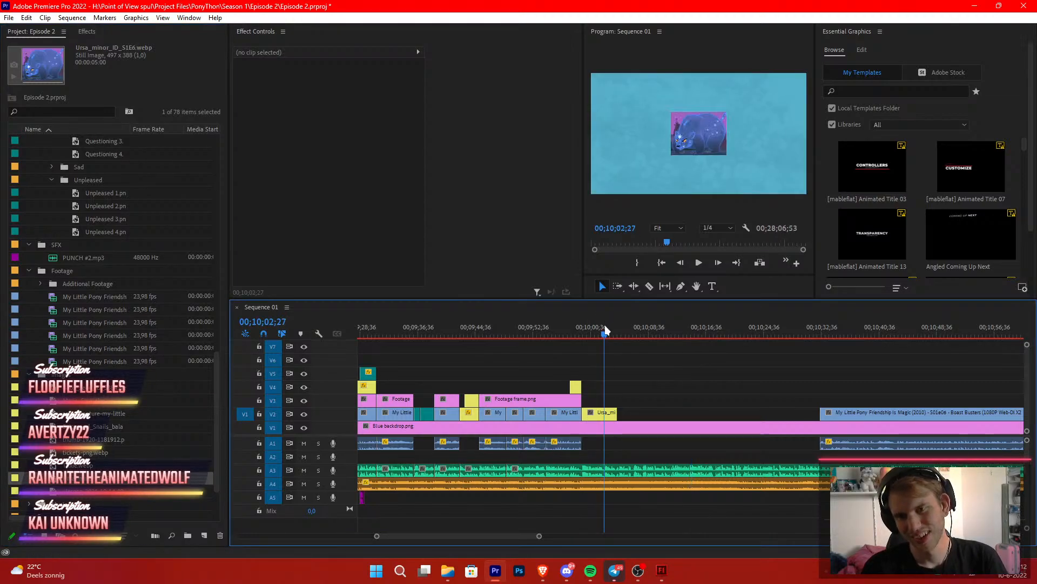
left_click(602, 335)
left_click(607, 413)
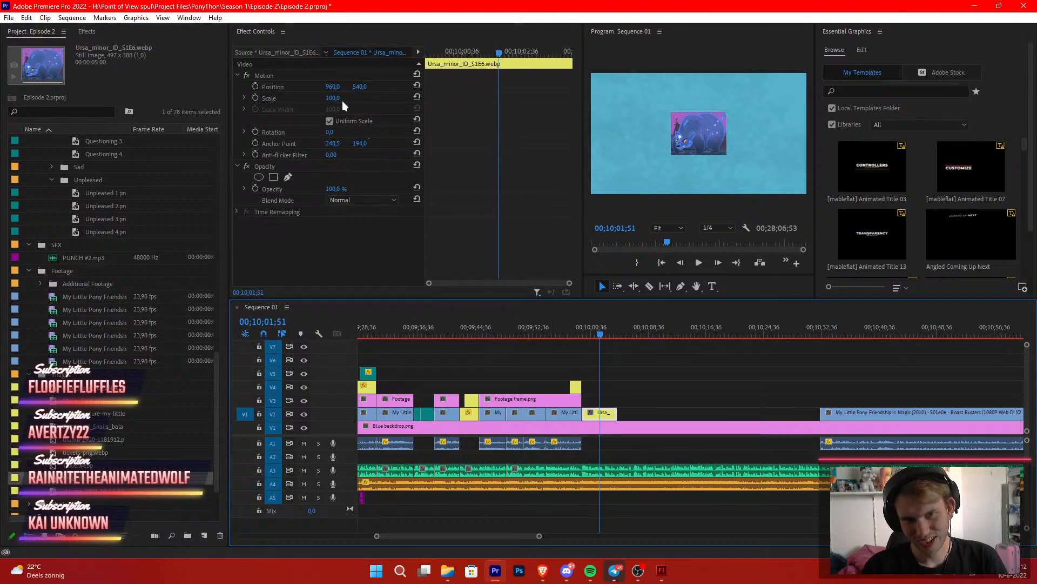
mouse_move(333, 98)
left_mouse_down()
mouse_move(378, 98)
mouse_move(314, 87)
mouse_move(338, 87)
left_mouse_up()
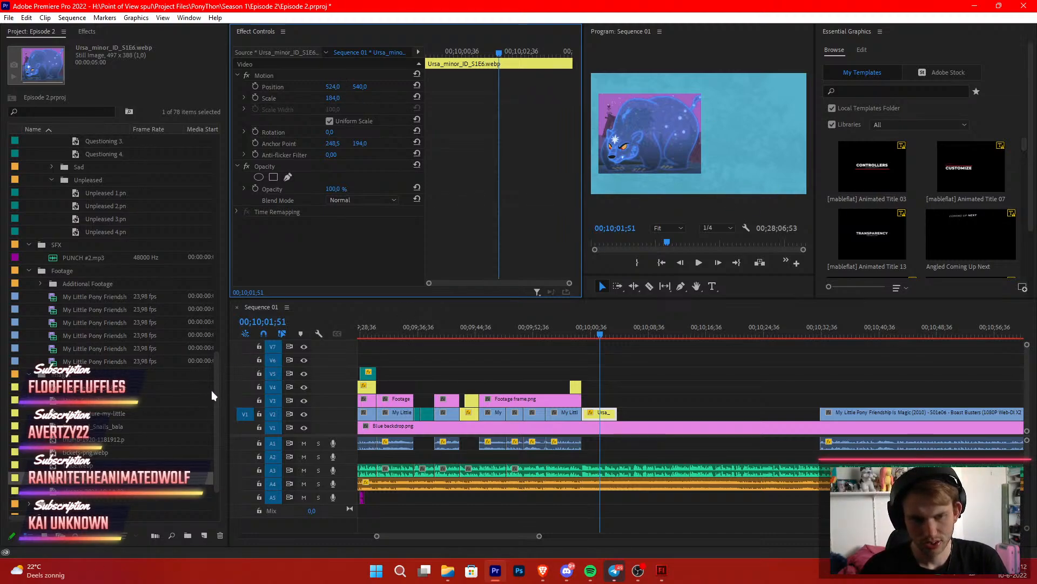
Duplicate the Unpleased 2.png character clip onto V3 above the start of the Ursa picture and replace it with Neutral 7.png
left_click_drag(216, 391, 219, 216)
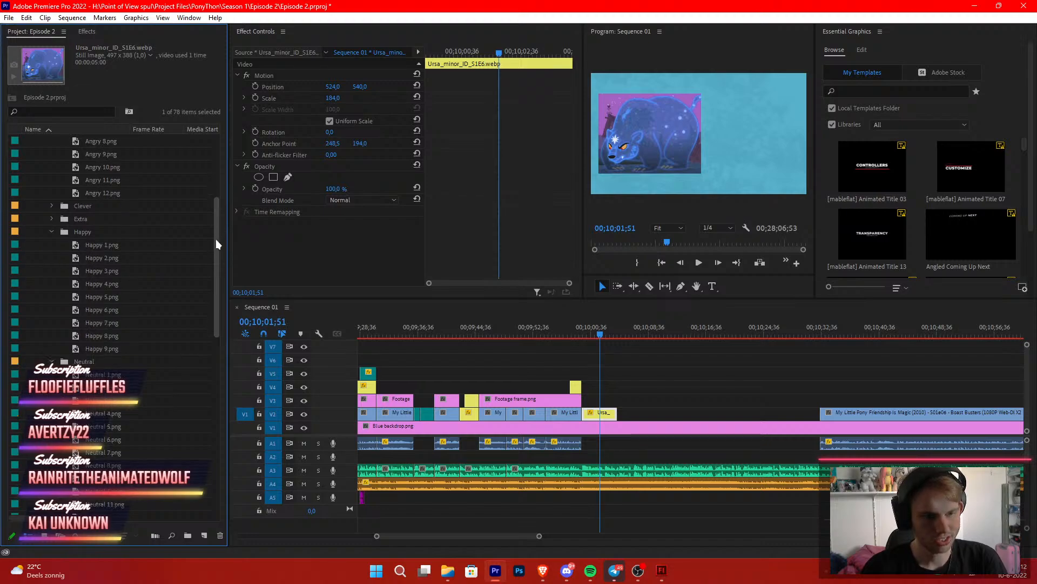
scroll(184, 288, "down", 3)
left_click(122, 349)
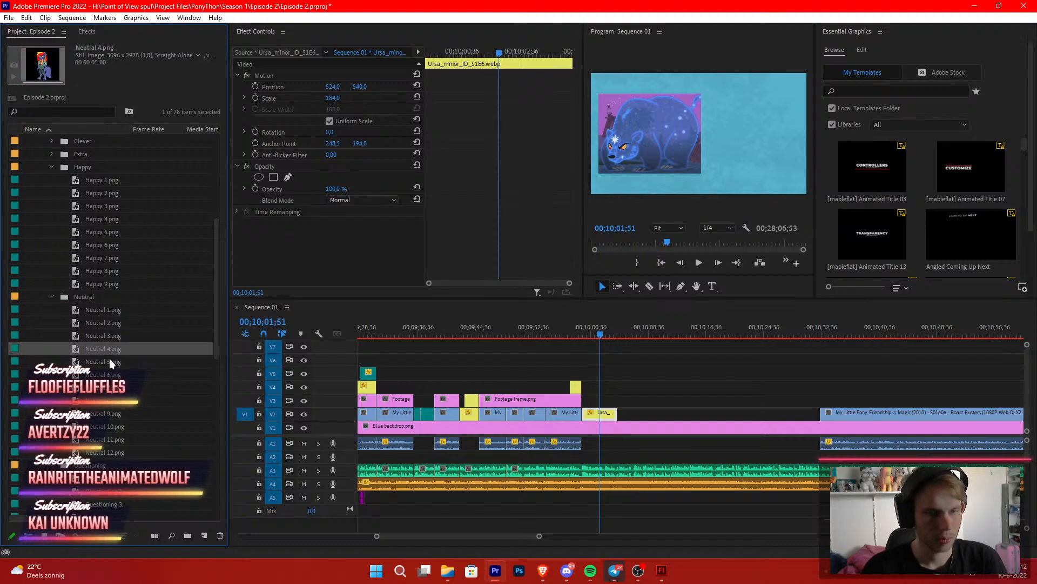
left_click(110, 360)
left_click(112, 388)
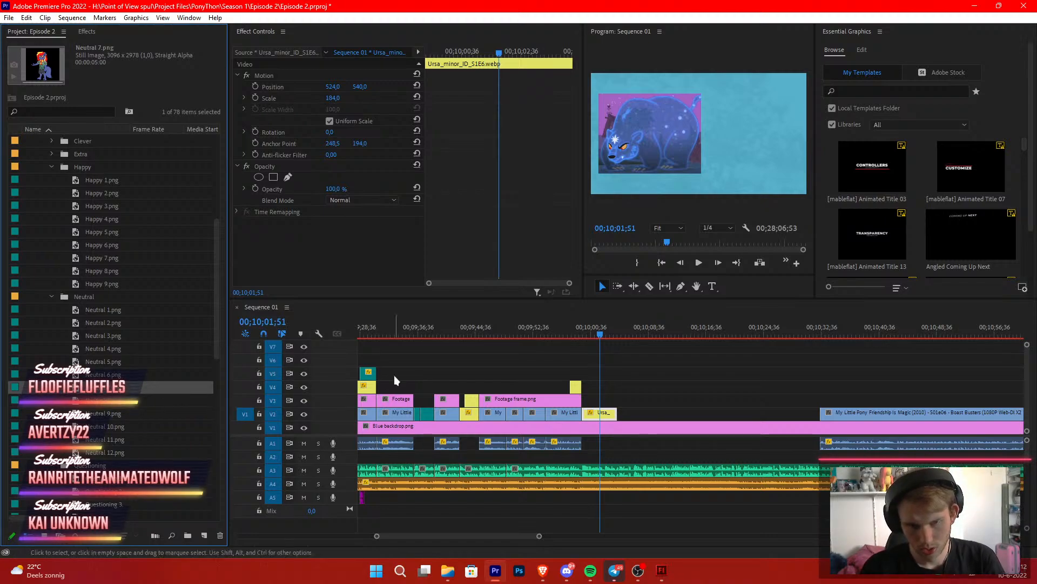
left_click_drag(540, 537, 577, 550)
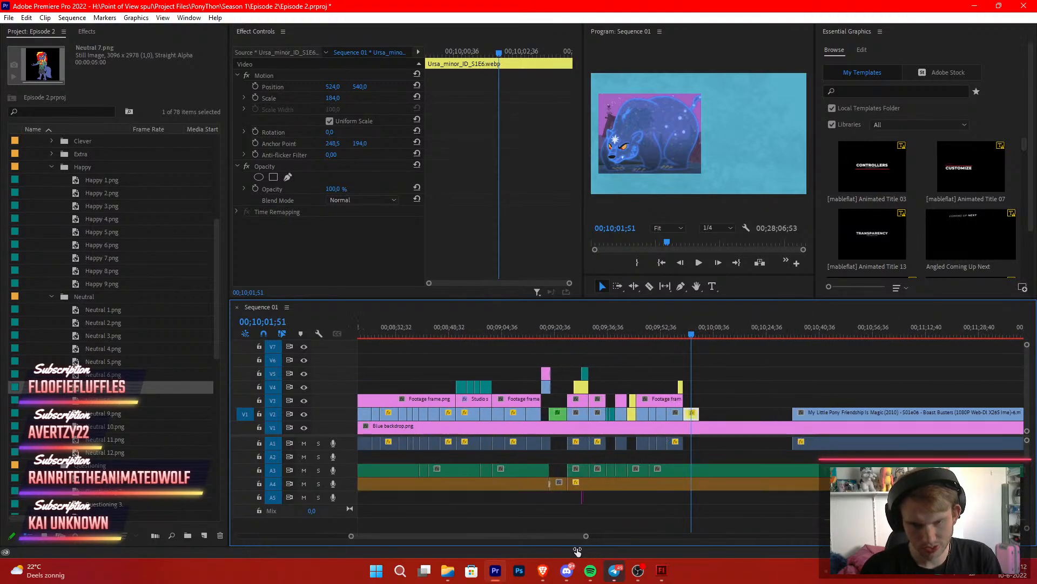
left_click(457, 386)
left_click_drag(458, 387, 690, 402)
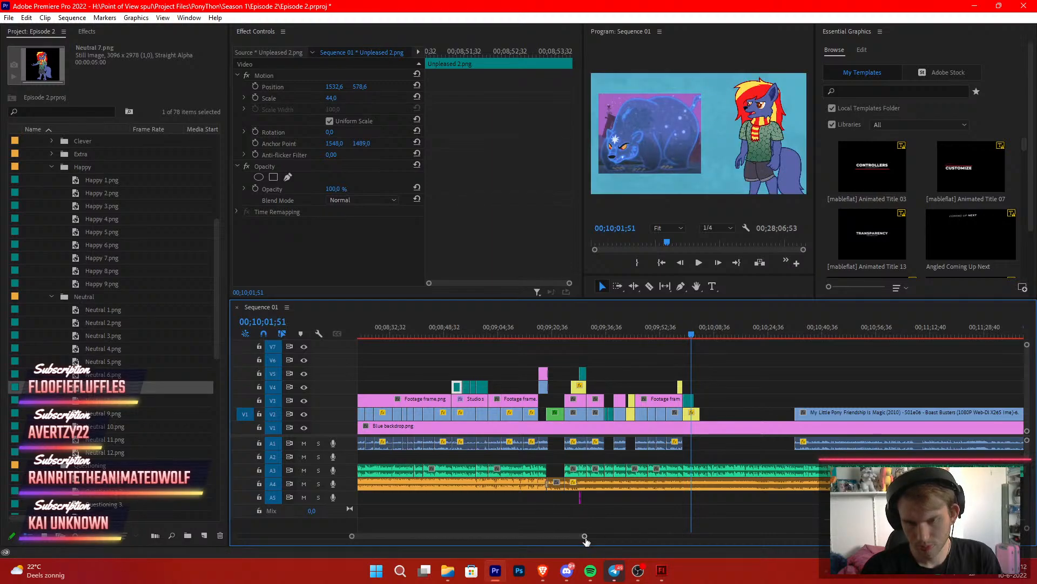
left_click_drag(585, 537, 511, 548)
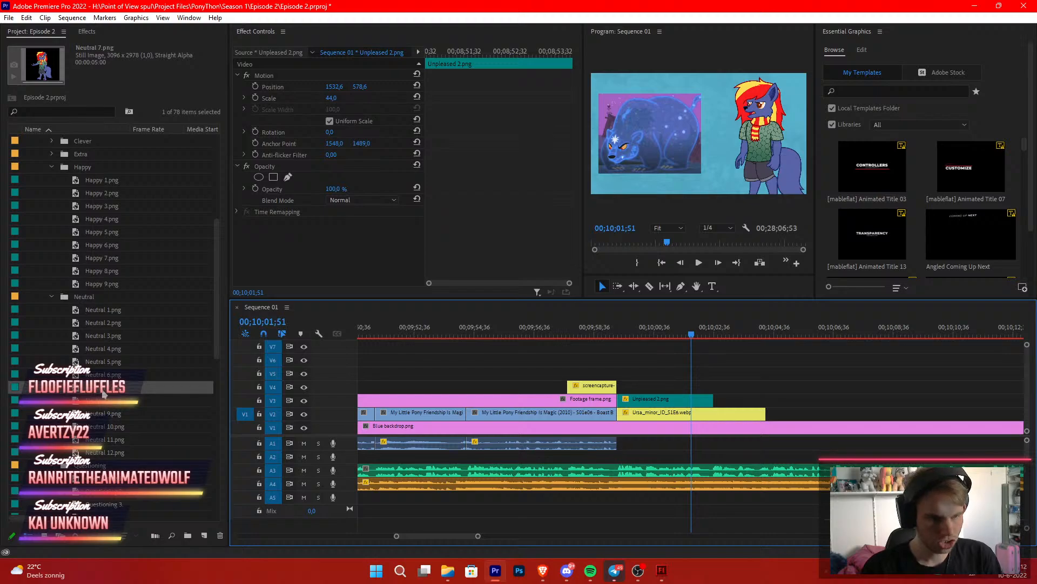
left_click_drag(102, 391, 646, 400)
Extend the Neutral 7.png clip to the end of the Ursa picture and split it at 00;10;02;32
left_click(562, 333)
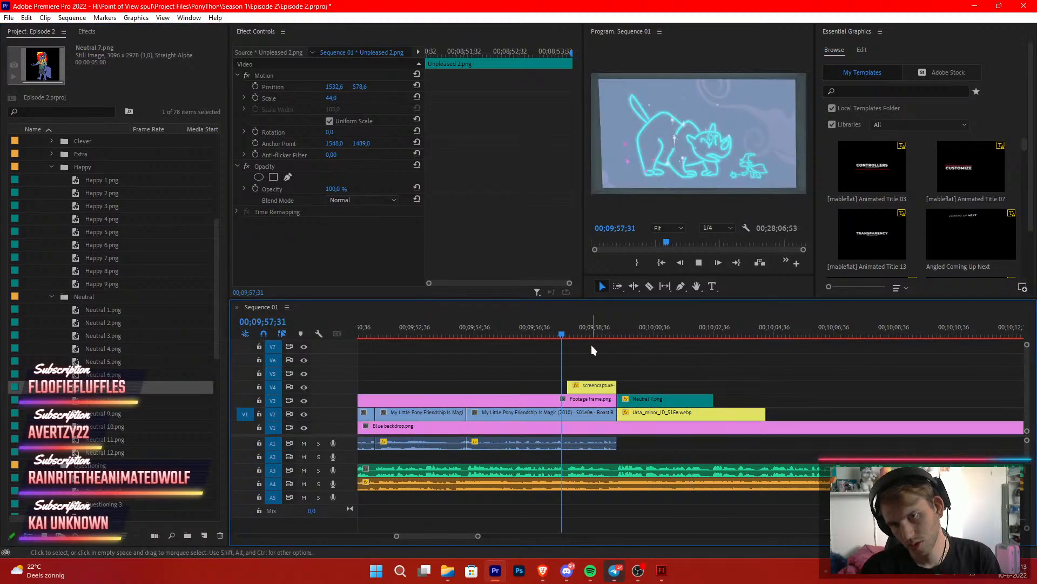
key("space")
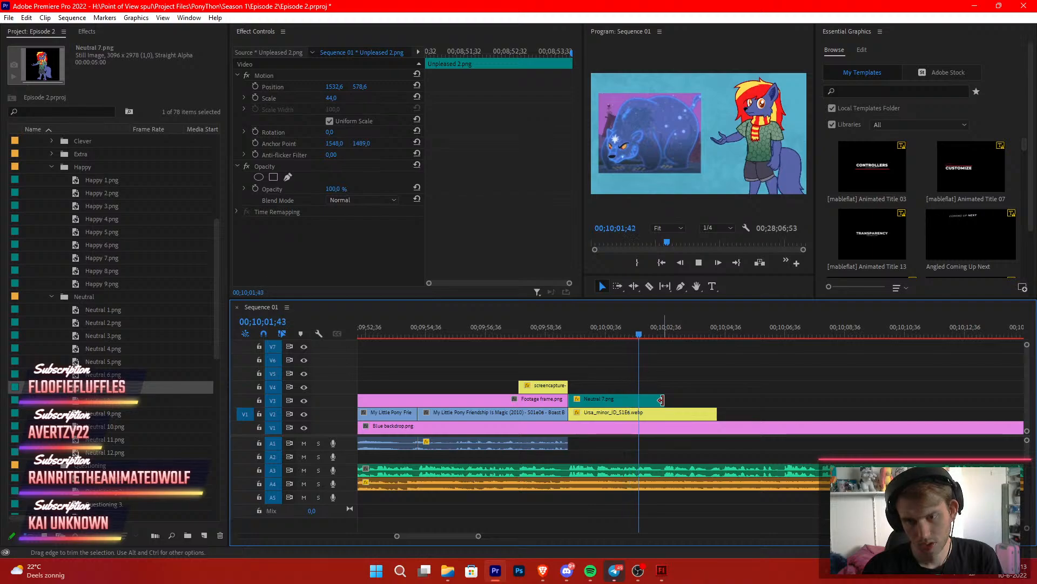
left_click_drag(663, 401, 714, 404)
left_click(663, 328)
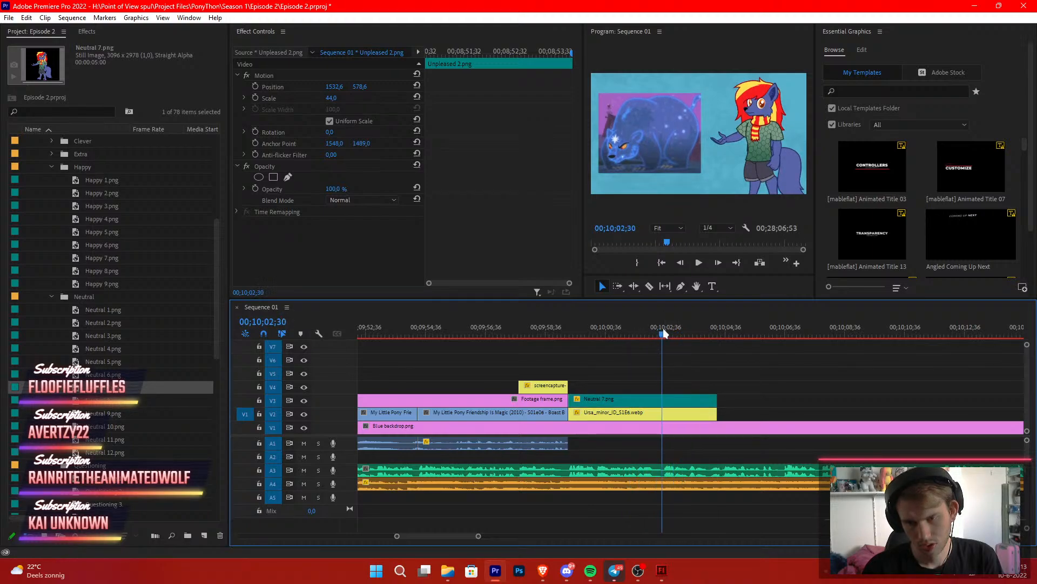
left_click_drag(669, 346, 663, 350)
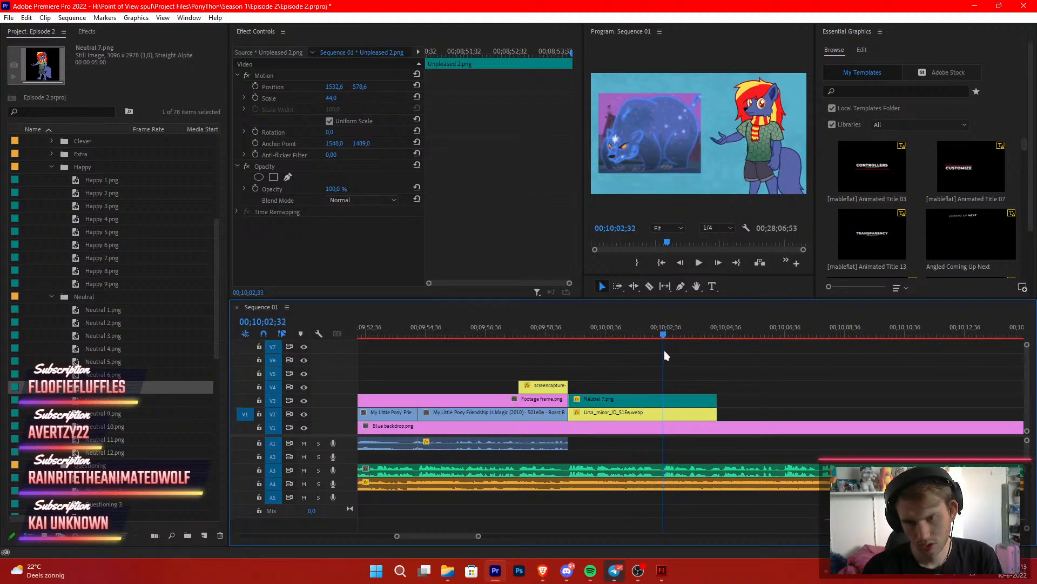
key("c")
left_click(664, 400)
key("v")
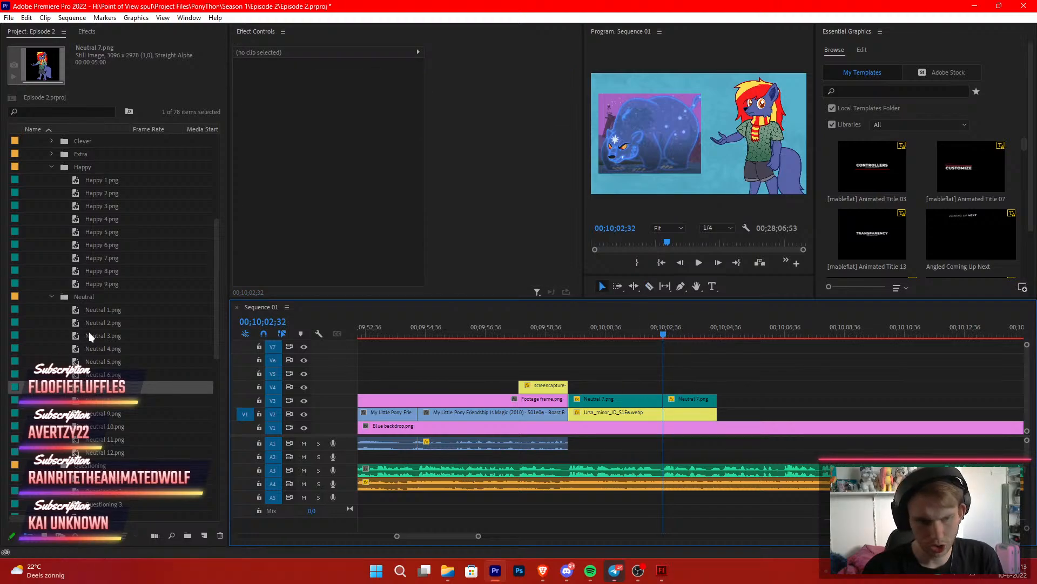
Choose a questioning pose from the character images and replace the second Neutral 7.png segment with Questioning 2.png
scroll(106, 336, "up", 1)
scroll(105, 336, "up", 2)
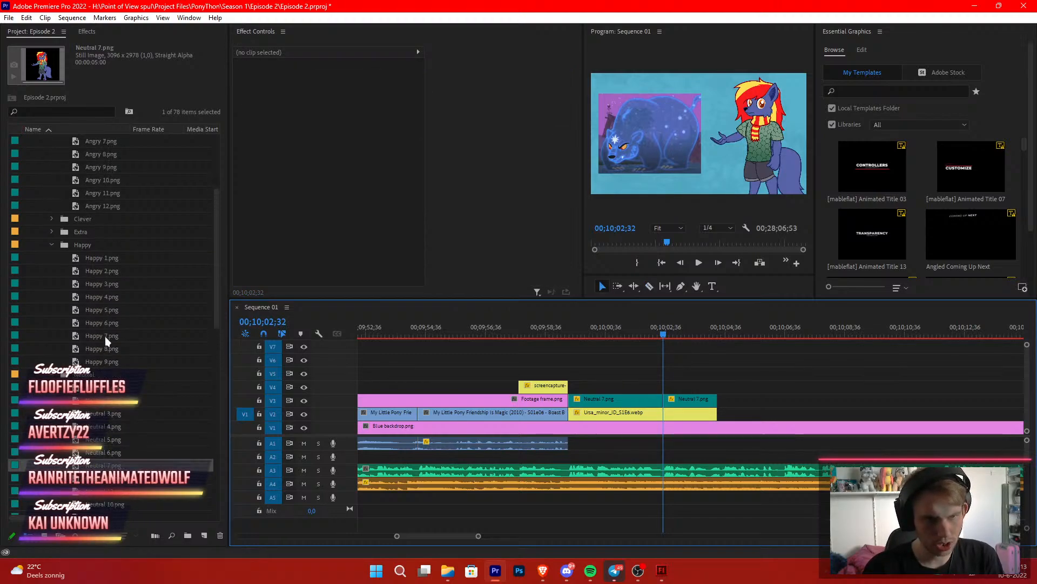
scroll(105, 336, "down", 1)
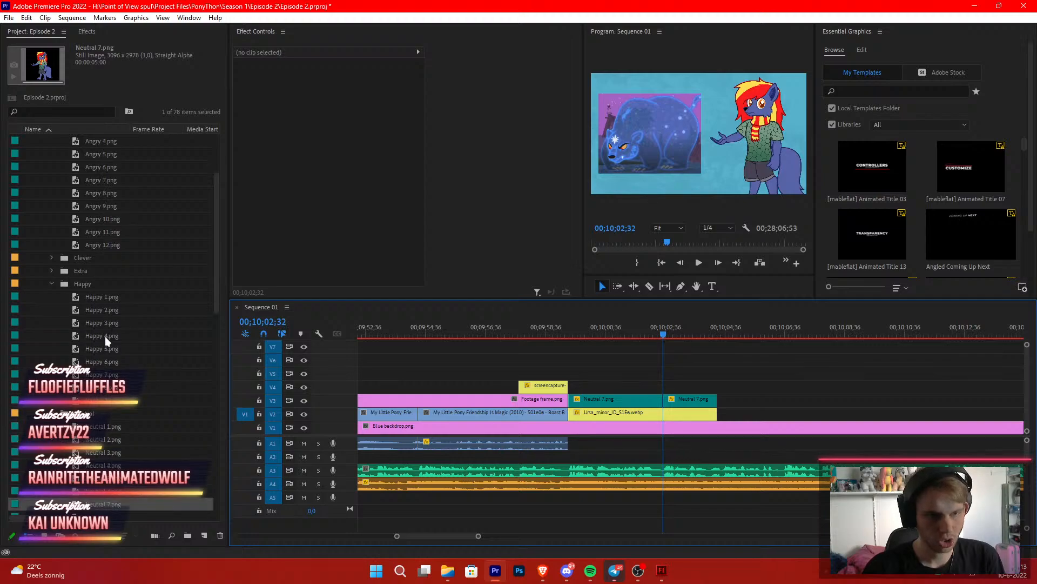
scroll(83, 255, "down", 2)
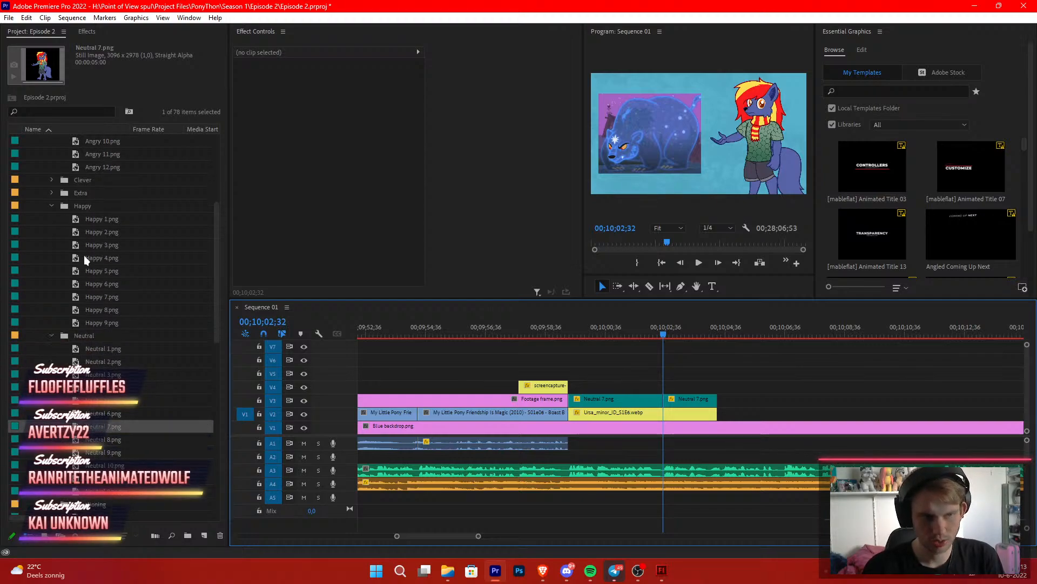
scroll(84, 323, "down", 2)
left_click(107, 391)
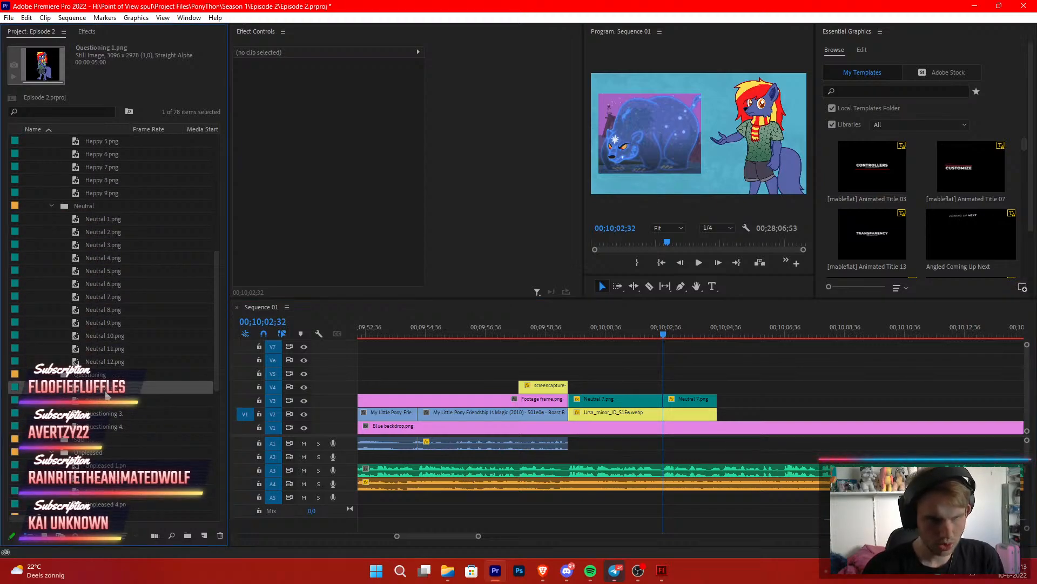
key("alt+space")
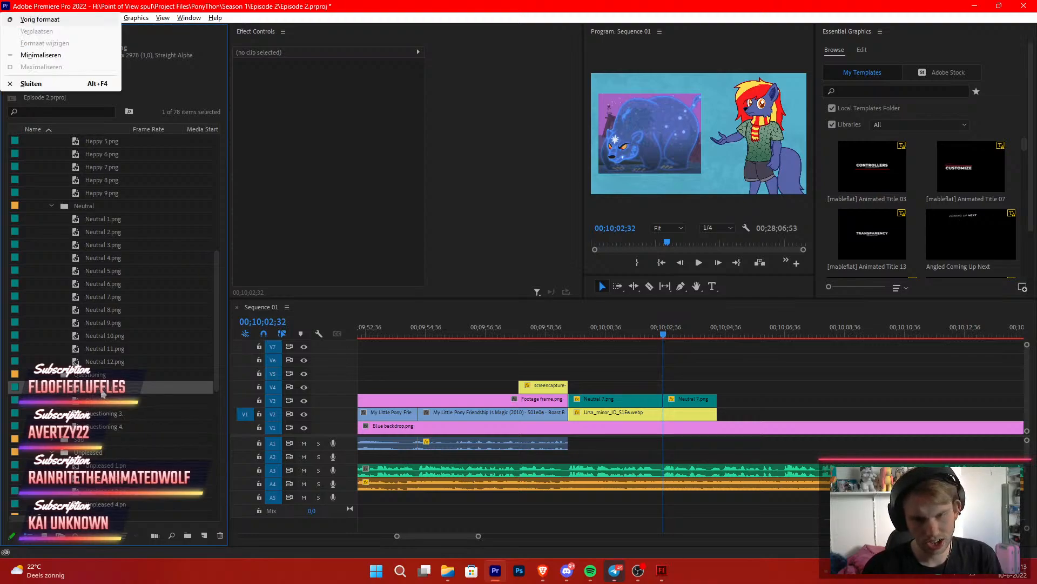
left_click(423, 350)
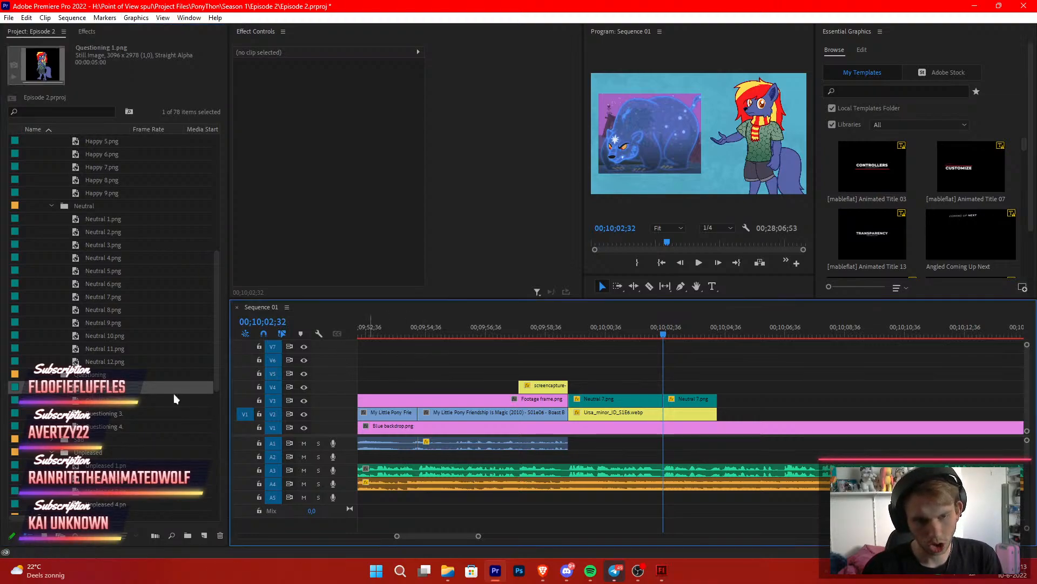
left_click(90, 403)
left_click_drag(90, 404, 687, 400)
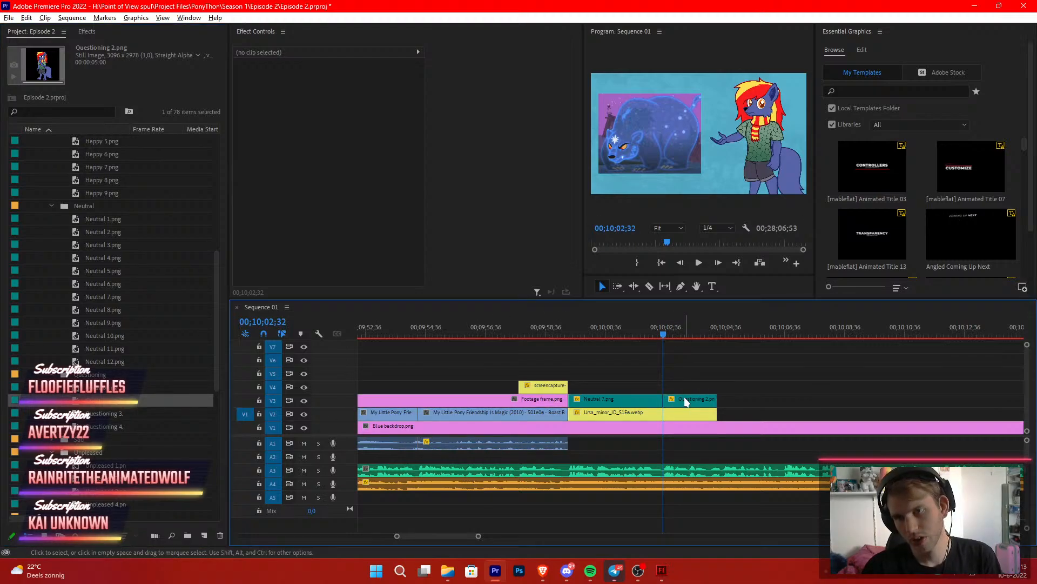
Play back the pose change and extend the Questioning 2.png and Ursa clips together to about 00;10;07
left_click(638, 335)
key("space")
scroll(689, 350, "down", 4)
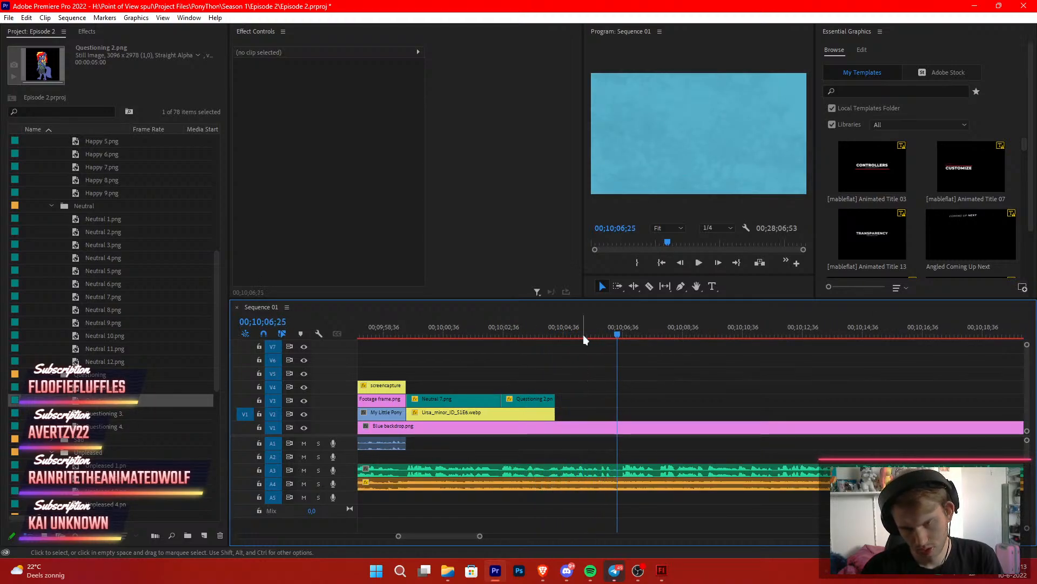
left_click_drag(589, 330, 601, 335)
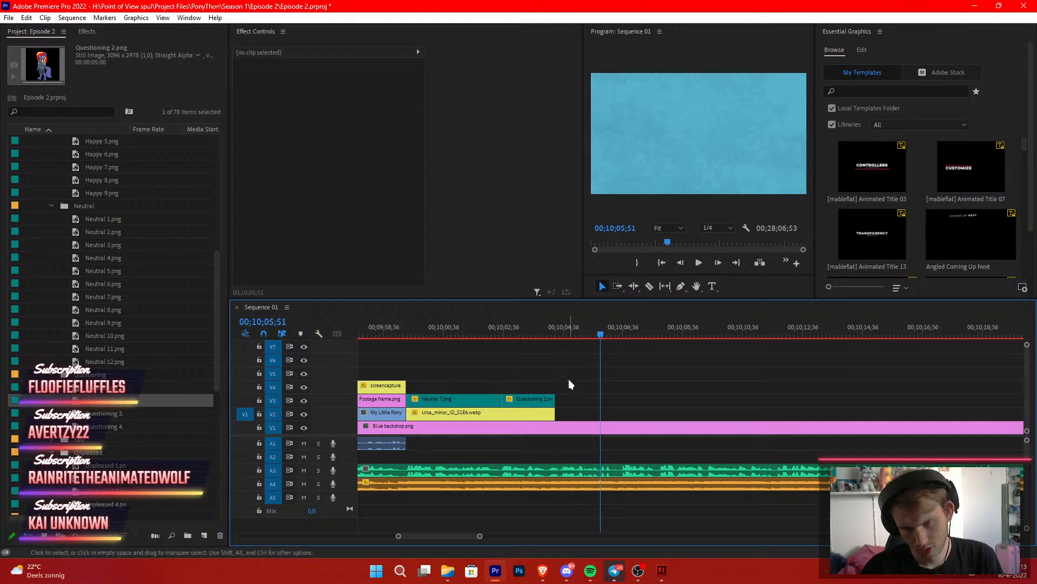
left_click_drag(569, 379, 647, 414)
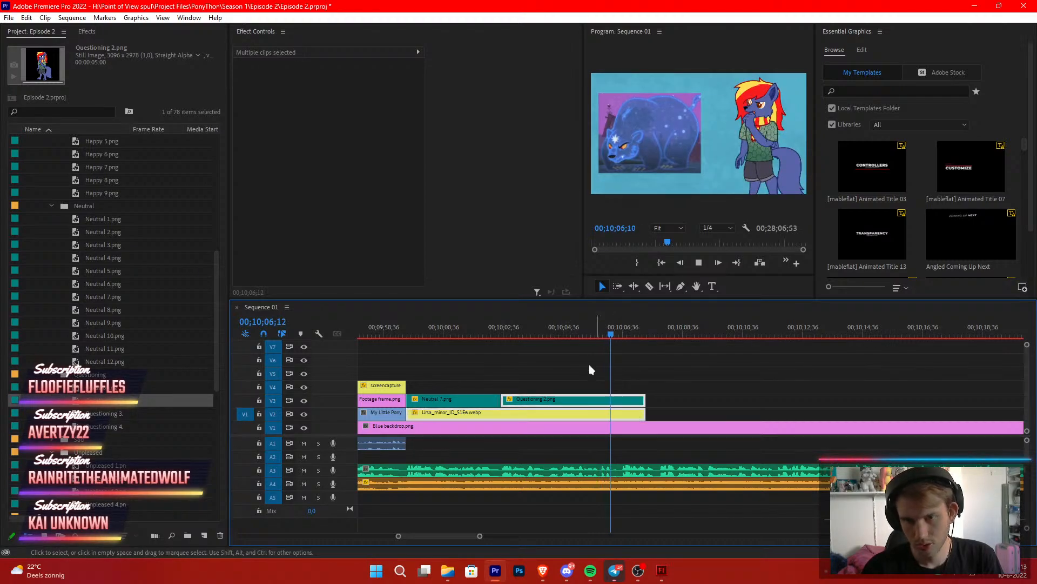
Find the pause in the voice-over and split the 1.wav clip on A3 at 00;10;05;48
left_click(585, 334)
left_click(616, 362)
key("space")
key("space")
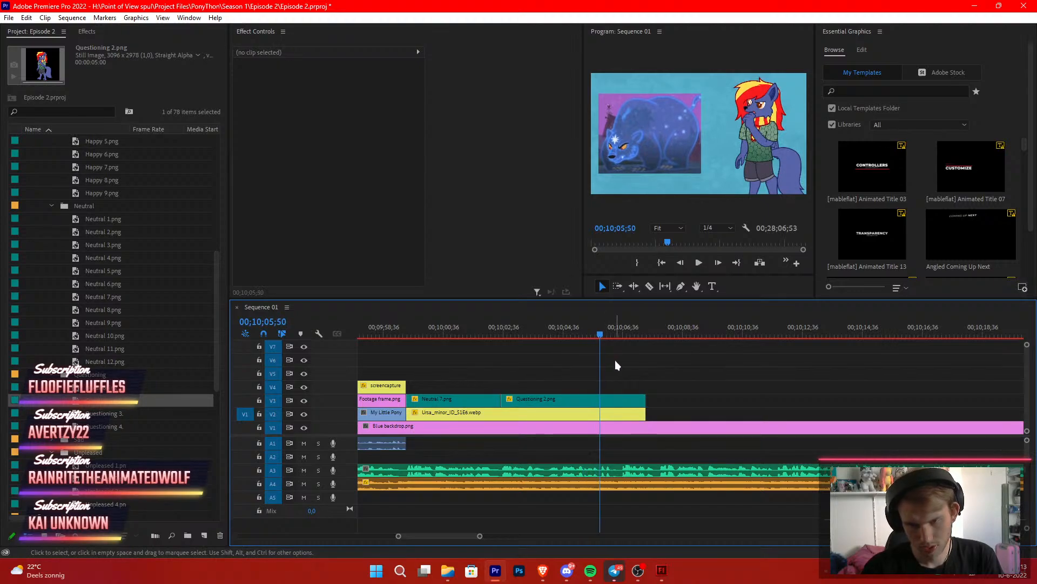
key("Left")
key("Left")
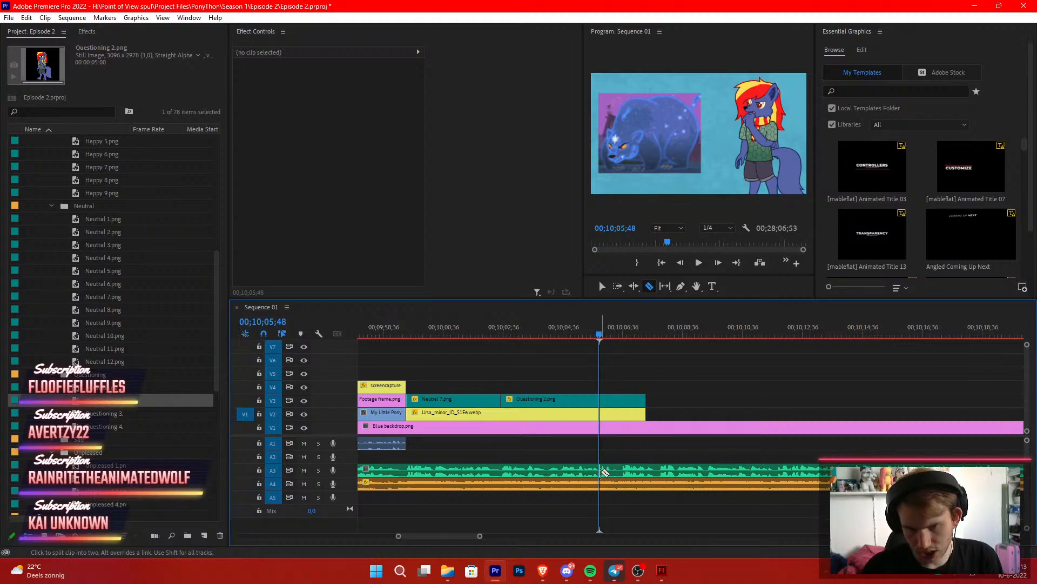
left_click(605, 475)
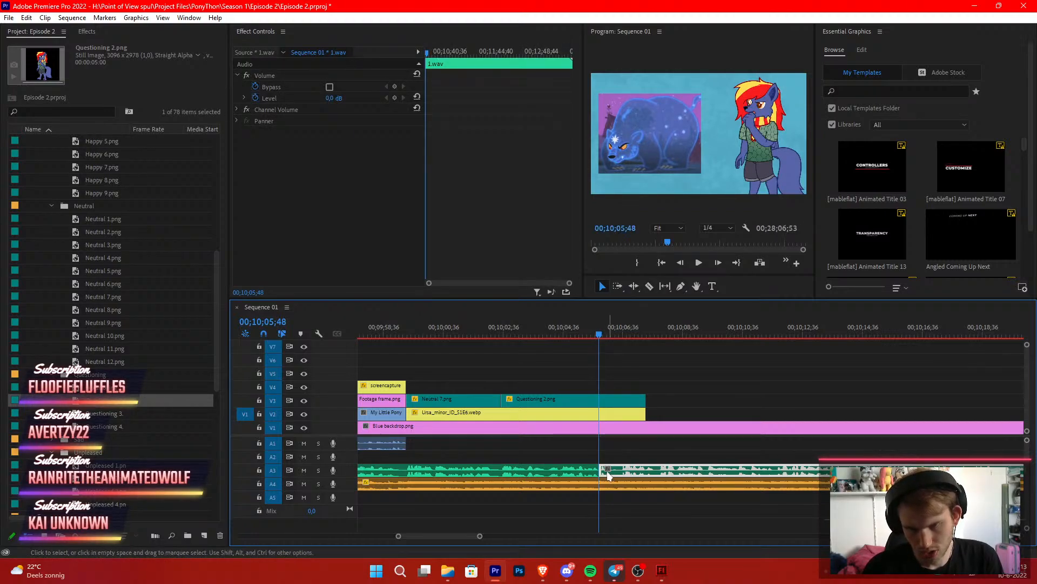
Trim the start of the voice-over part following the cut on A3 and play back the transition
left_click_drag(605, 473, 619, 473)
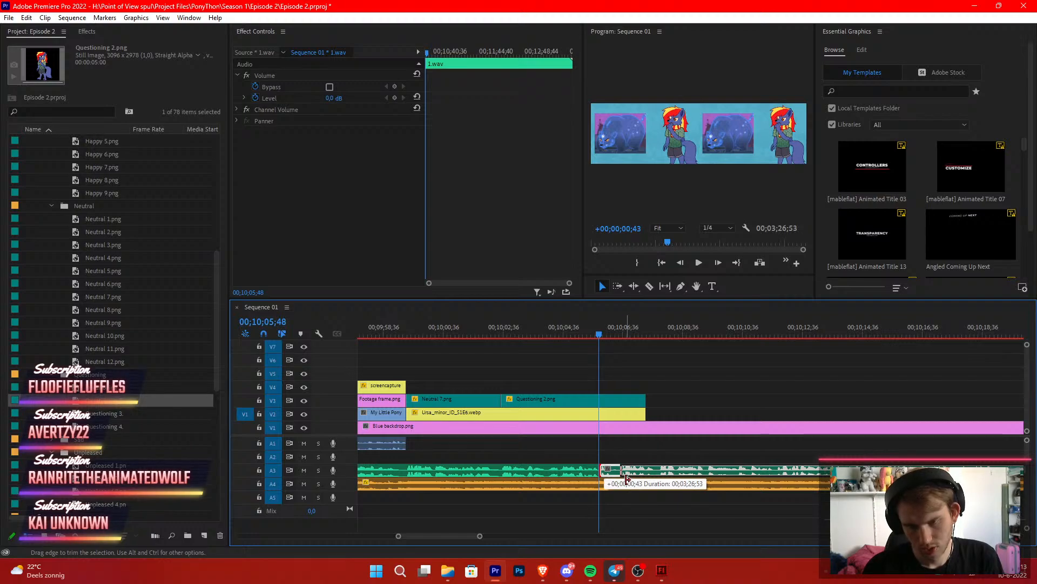
left_click_drag(627, 478, 625, 476)
left_click(630, 386)
key("space")
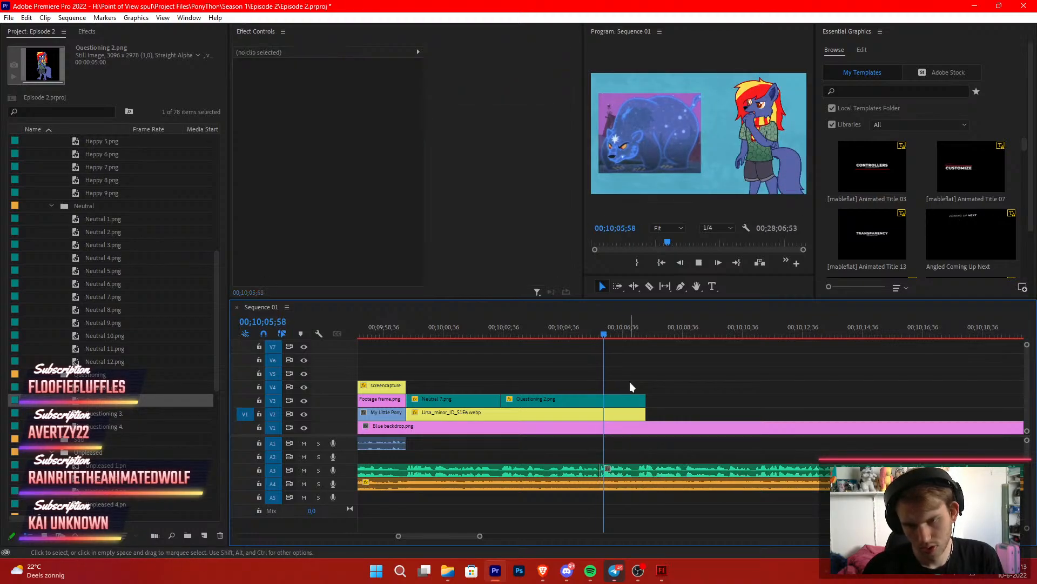
mouse_move(619, 473)
left_mouse_down()
mouse_move(646, 474)
mouse_move(616, 474)
left_mouse_up()
key("space")
Trim the ends of the Questioning 2.png and Ursa clips back to the voice-over cut at about 00;10;05;48
left_click(654, 473)
left_click_drag(663, 406, 598, 428)
left_click(637, 368)
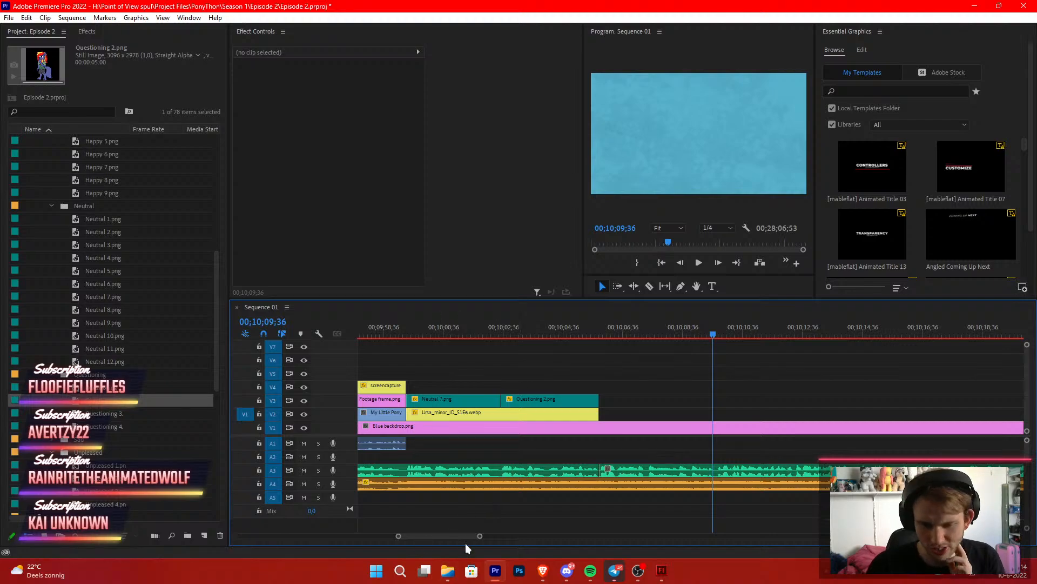
Copy the Footage frame.png clip onto V3 after the Questioning pose and move the remaining Boast Busters footage up to 00;10;05;48
left_click_drag(481, 537, 738, 539)
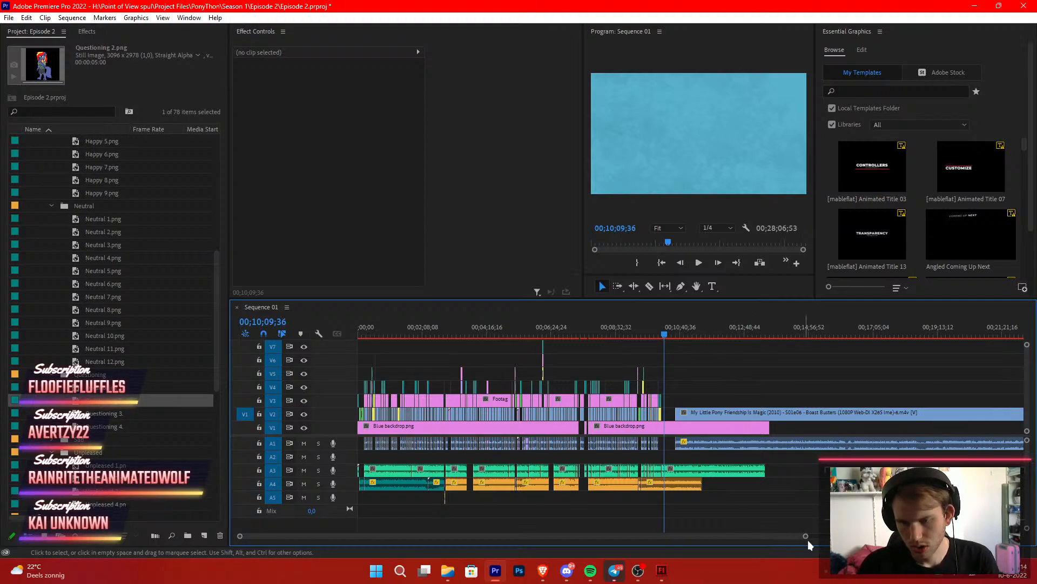
left_click_drag(807, 539, 539, 537)
left_click(549, 403)
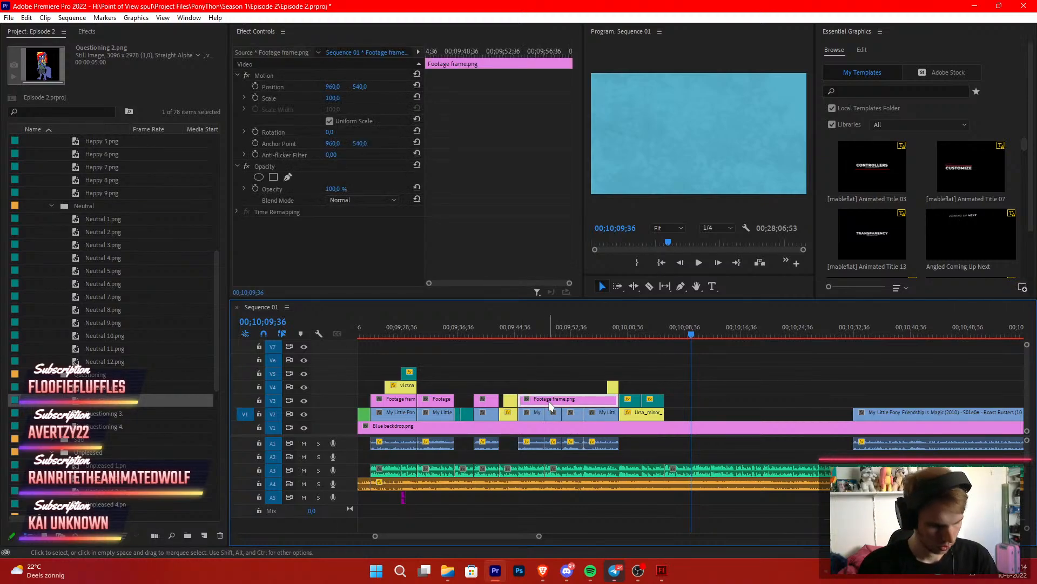
left_click_drag(551, 398, 875, 412)
left_click_drag(875, 412, 693, 414)
left_click(734, 360)
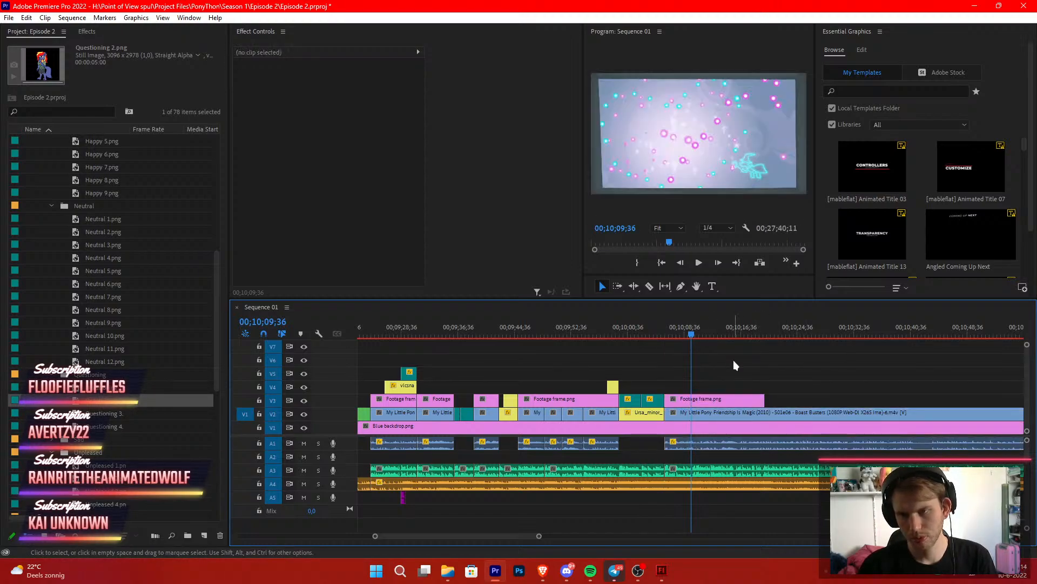
Trim the start of the Boast Busters footage to the Twilight and Spike shot at 00;10;27;35 and move it back against the Ursa clip
left_click_drag(702, 335, 819, 353)
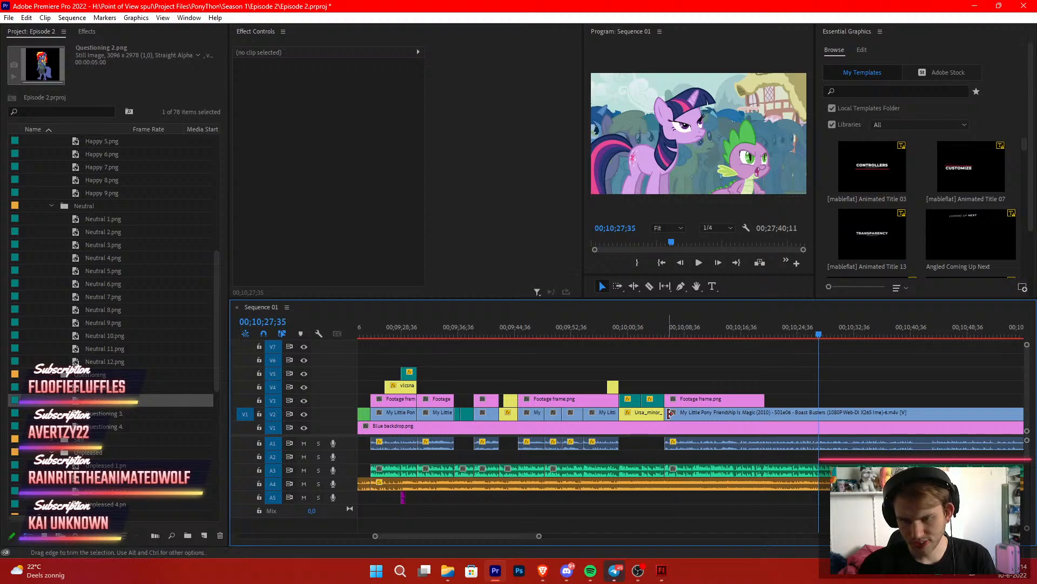
left_click_drag(667, 413, 823, 419)
left_click_drag(836, 414, 690, 413)
left_click(699, 365)
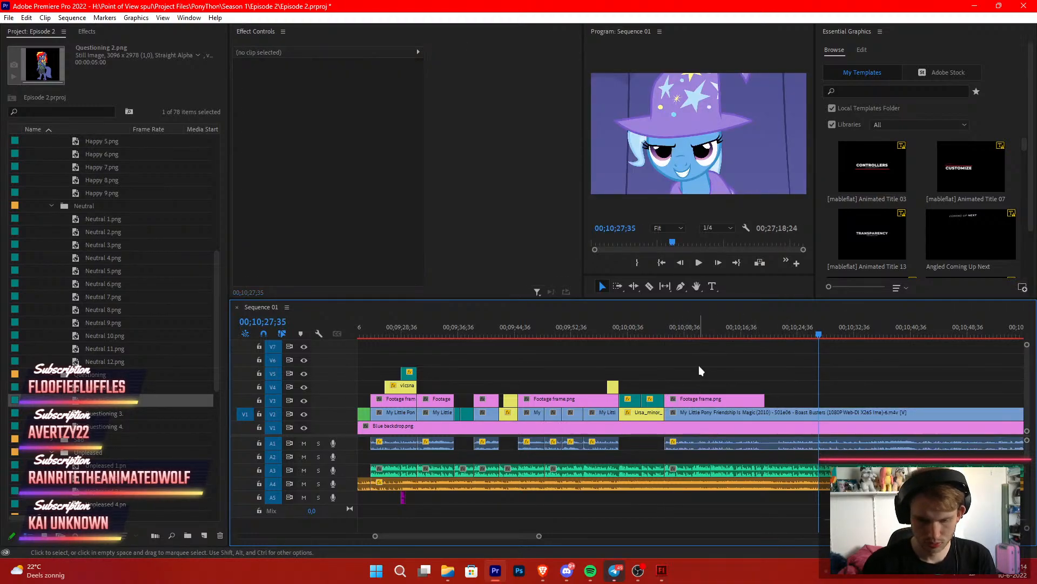
Play back the Twilight and Spike shot and split the Boast Busters footage on V2 at 00;10;09;45
key("Up")
key("space")
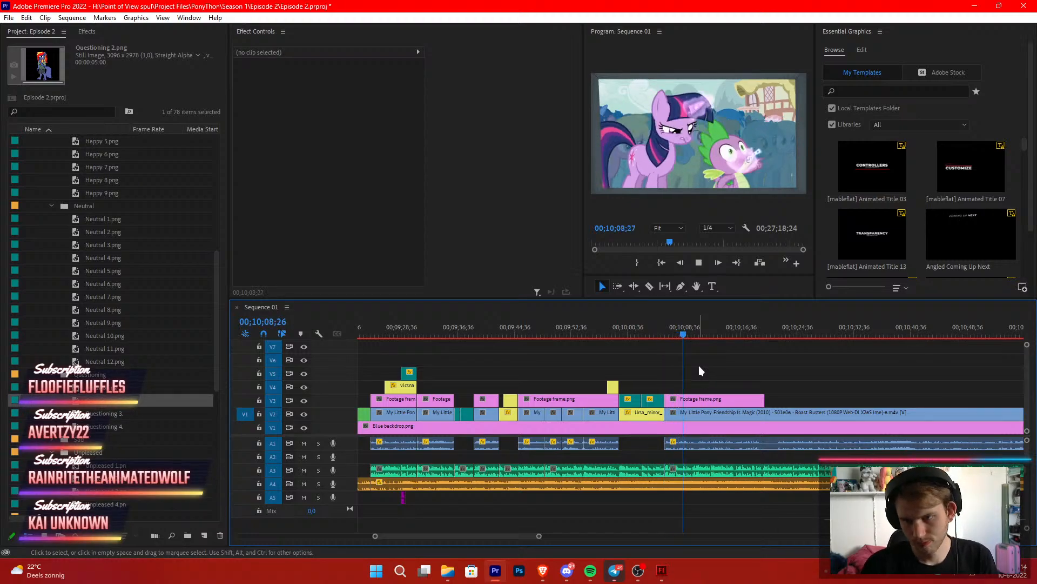
key("space")
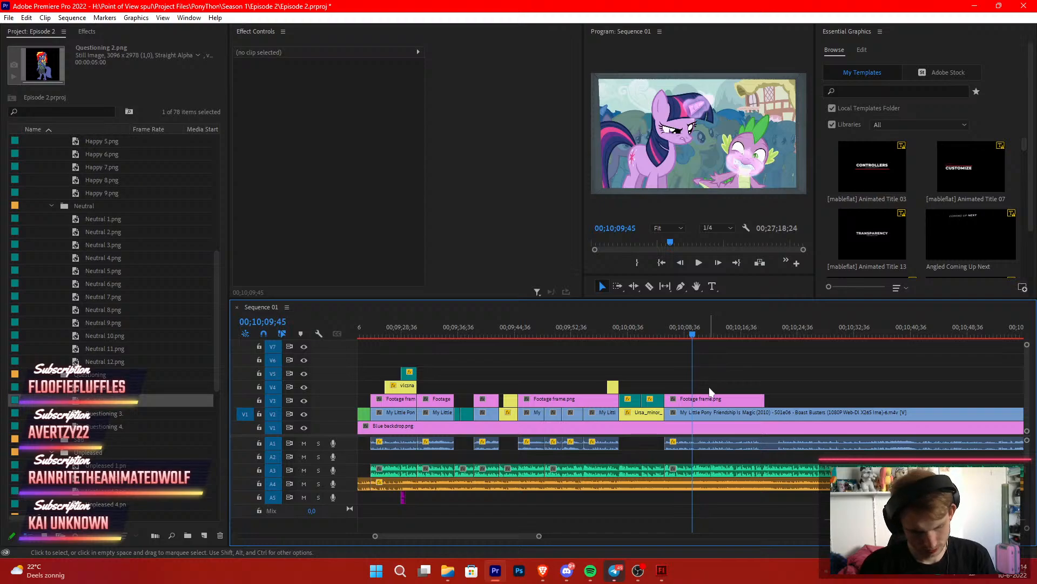
key("c")
left_click(694, 412)
key("v")
Change the footage after the 00;10;09;45 cut so that it starts on the Rainbow Dash and Trixie stage shot
key("space")
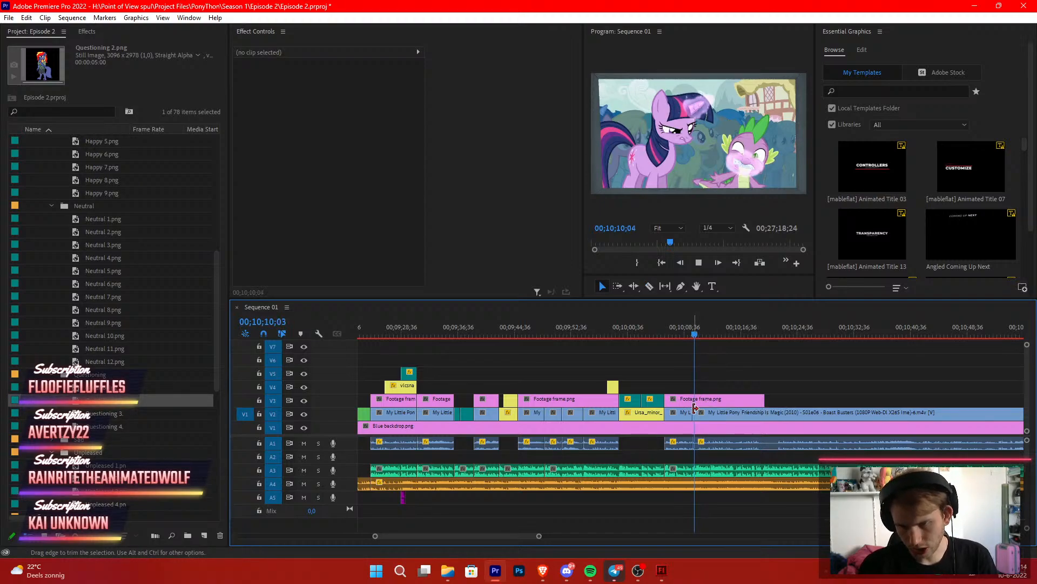
scroll(695, 413, "down", 3)
scroll(620, 381, "down", 3)
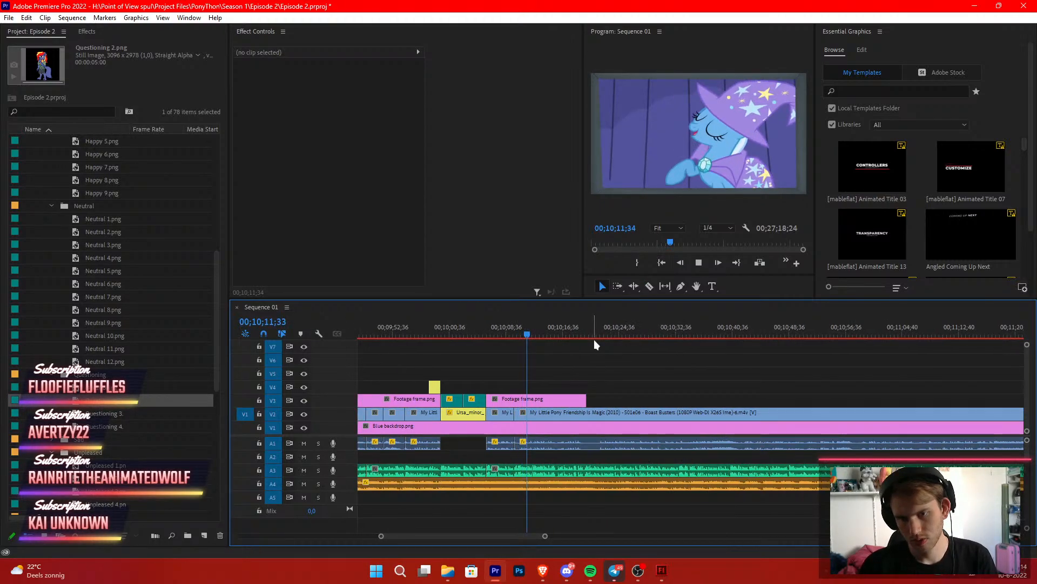
mouse_move(529, 416)
left_mouse_down()
mouse_move(973, 414)
mouse_move(645, 430)
mouse_move(531, 415)
left_mouse_up()
left_click(521, 359)
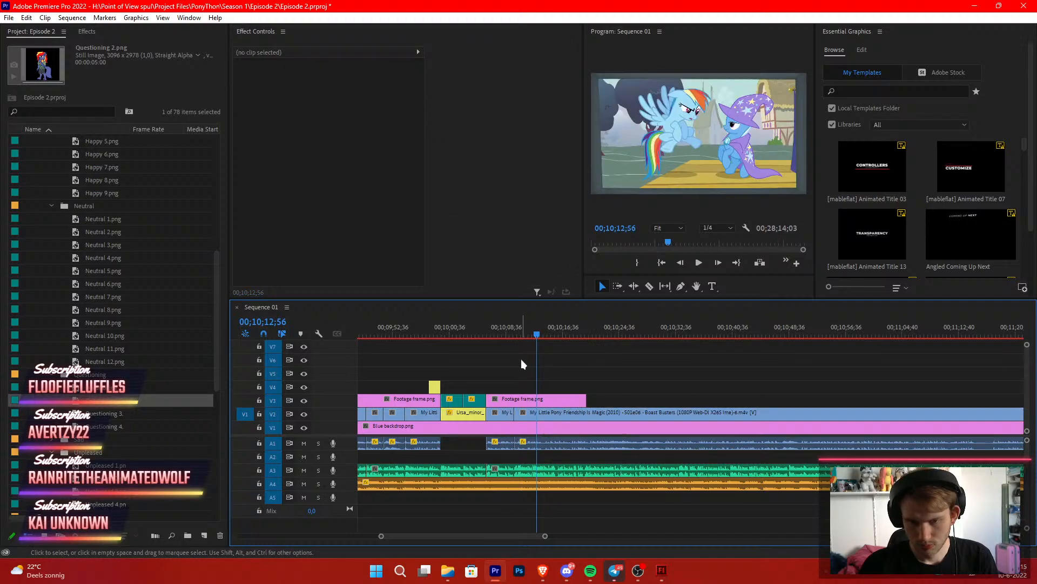
Play back the Rainbow Dash and Trixie shot and split the Boast Busters footage at 00;10;15;49
left_click(505, 326)
key("space")
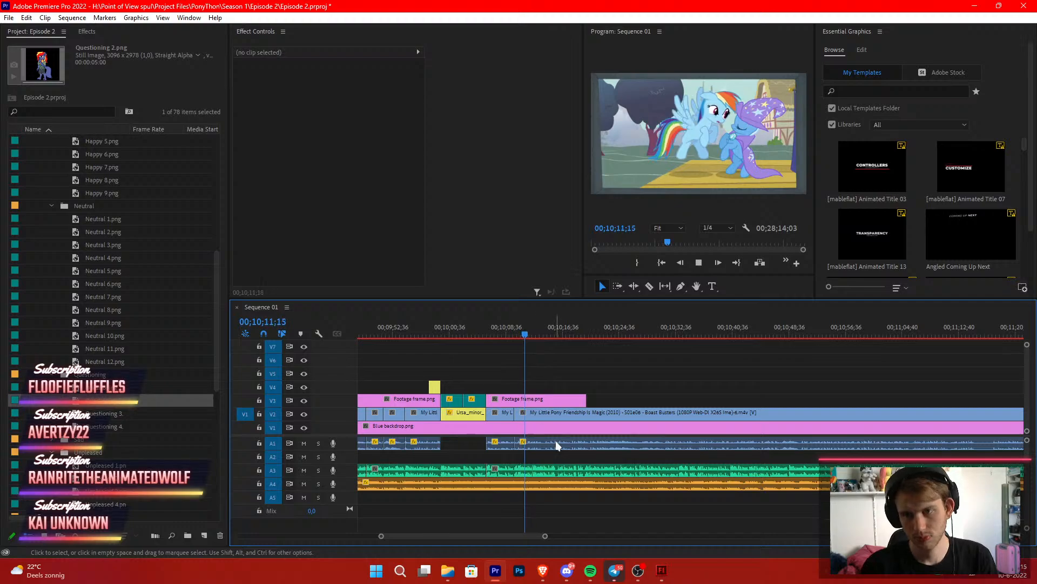
left_click_drag(547, 537, 496, 535)
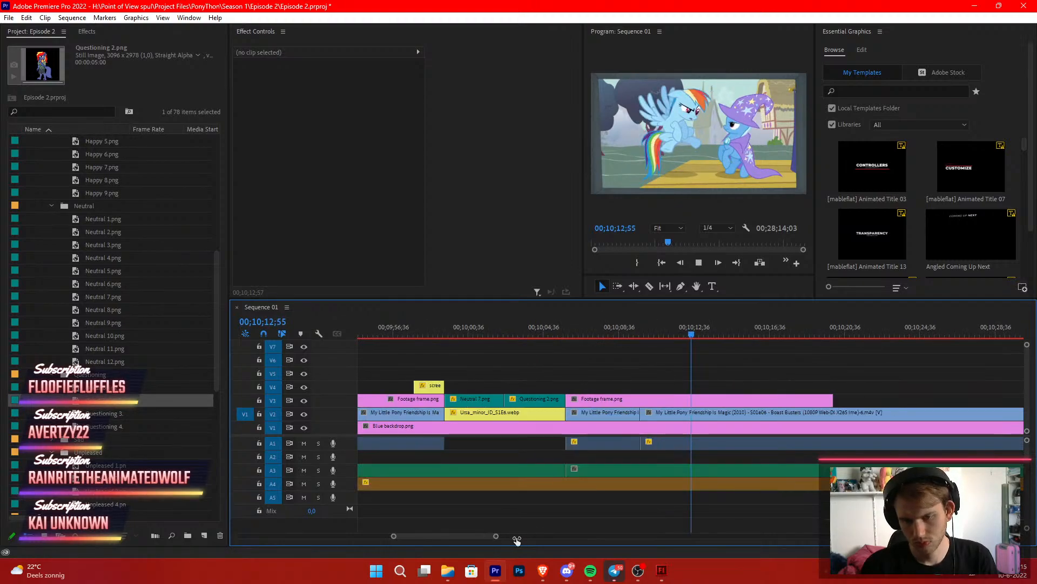
scroll(767, 453, "down", 3)
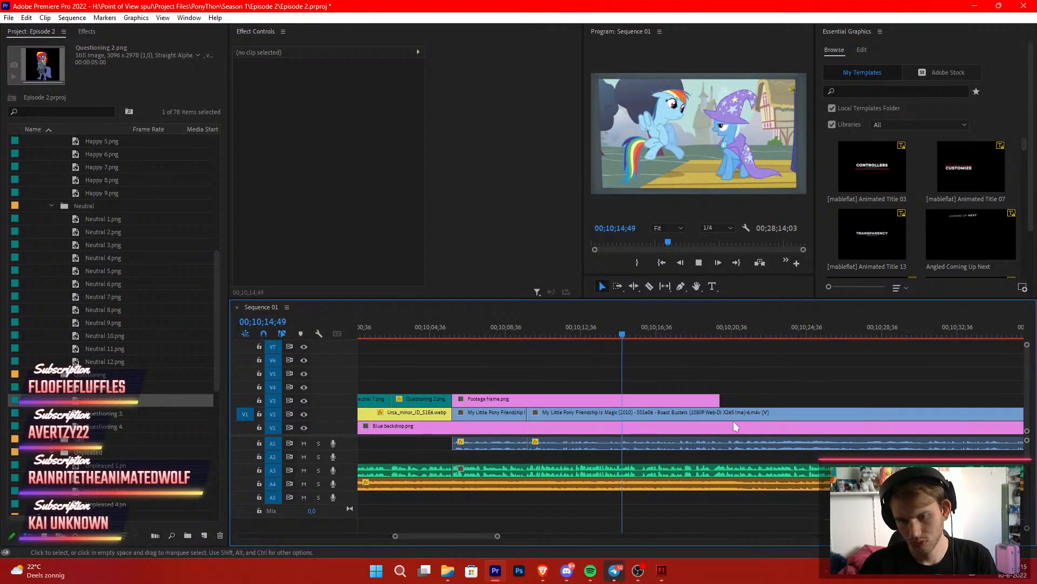
key("space")
key("ctrl+k")
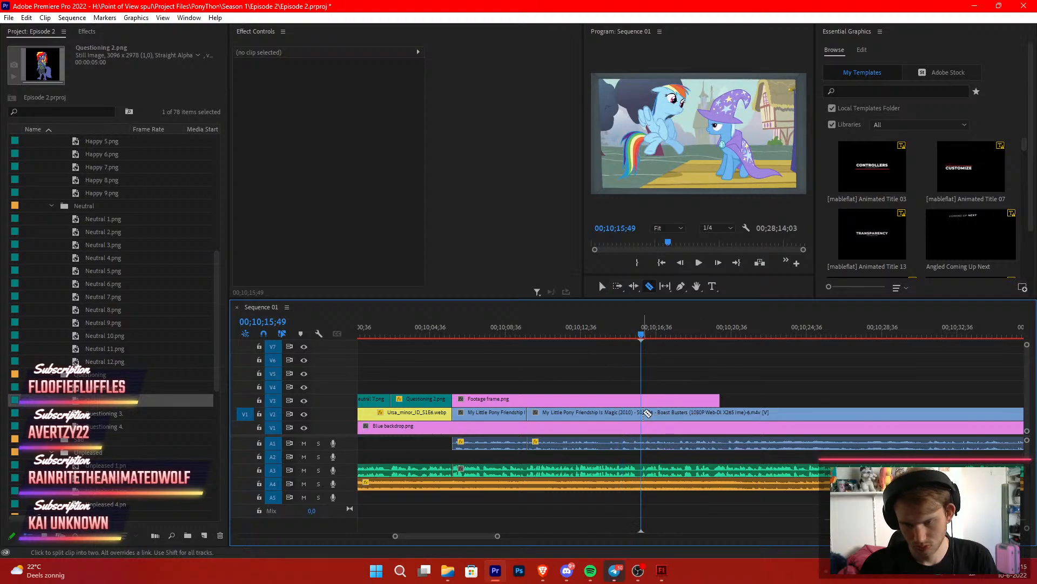
Find the angry Applejack shot at 00;12;04;39, trim the footage start to it and close it up to the cut at 00;10;15;49
left_click_drag(497, 536, 646, 516)
left_click(732, 330)
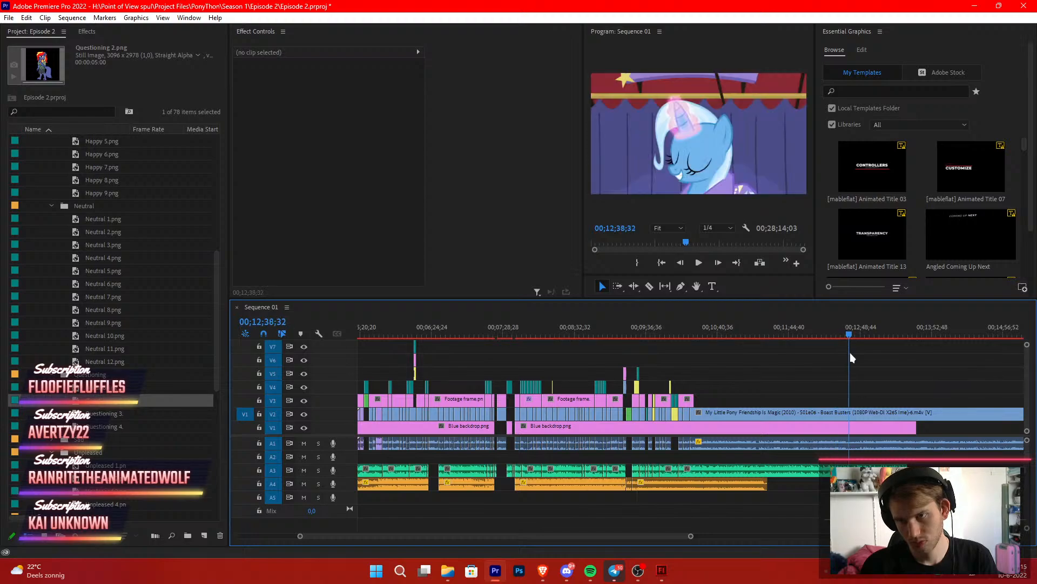
left_click_drag(850, 353, 848, 357)
scroll(722, 405, "down", 2)
left_click_drag(739, 321, 731, 368)
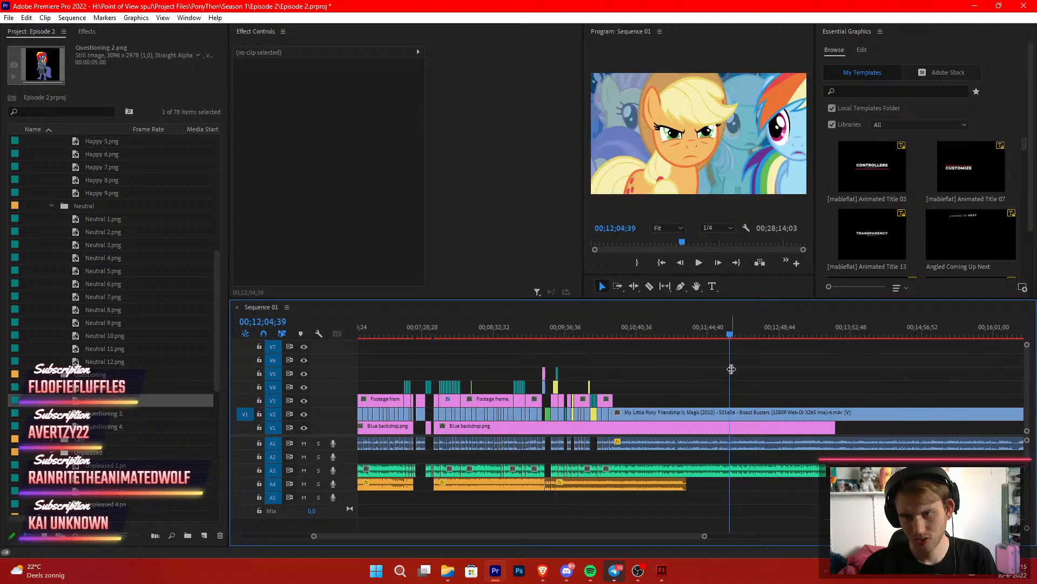
mouse_move(612, 413)
left_mouse_down()
mouse_move(741, 418)
mouse_move(629, 414)
left_mouse_up()
left_click(600, 326)
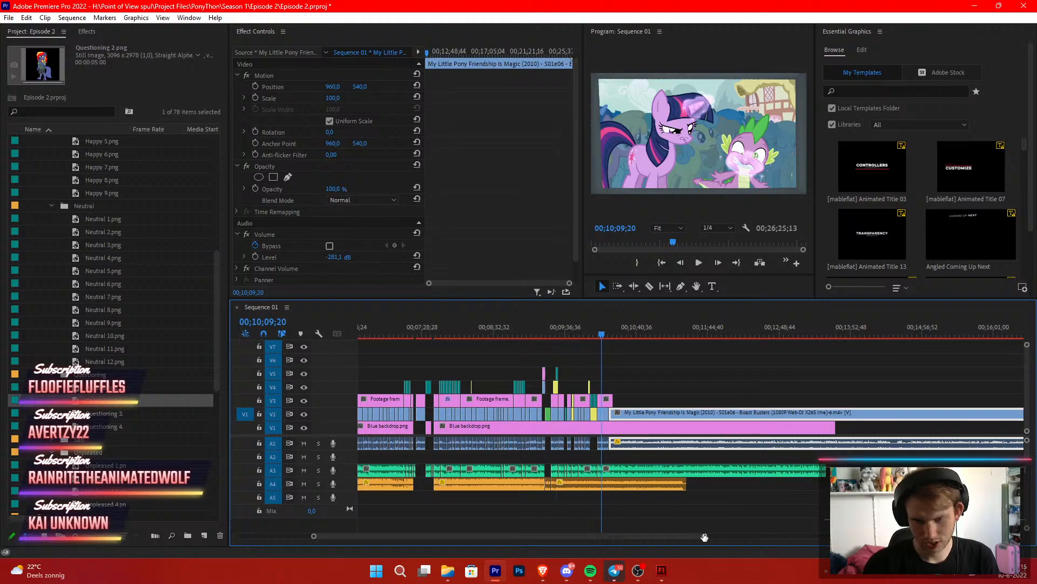
left_click_drag(704, 537, 585, 537)
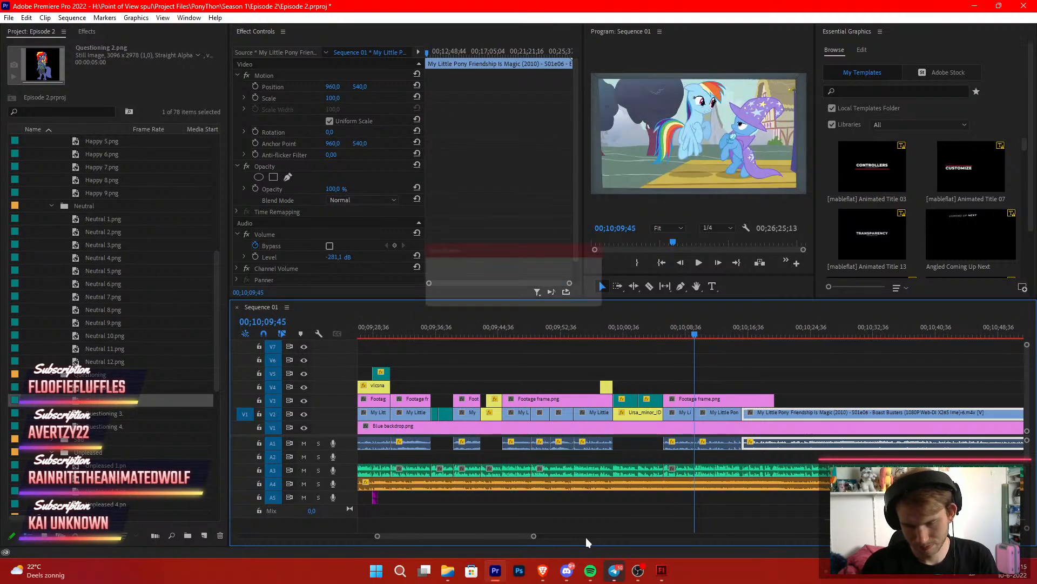
key("Down")
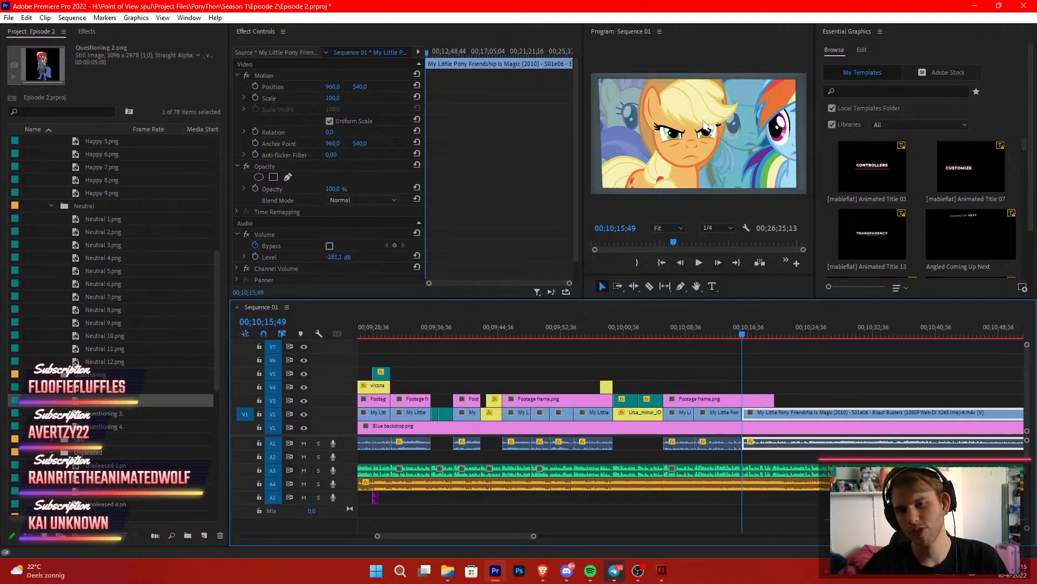
Play back the Applejack shot, trim its start to 00;10;17;08 and move it back to the cut at 00;10;15;49
left_click(803, 373)
scroll(802, 374, "down", 5)
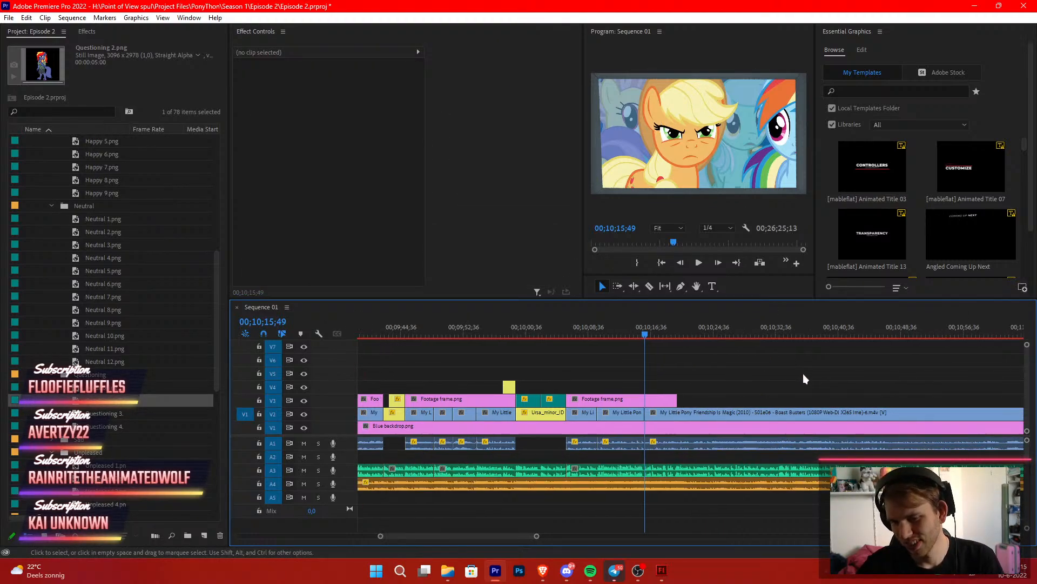
key("space")
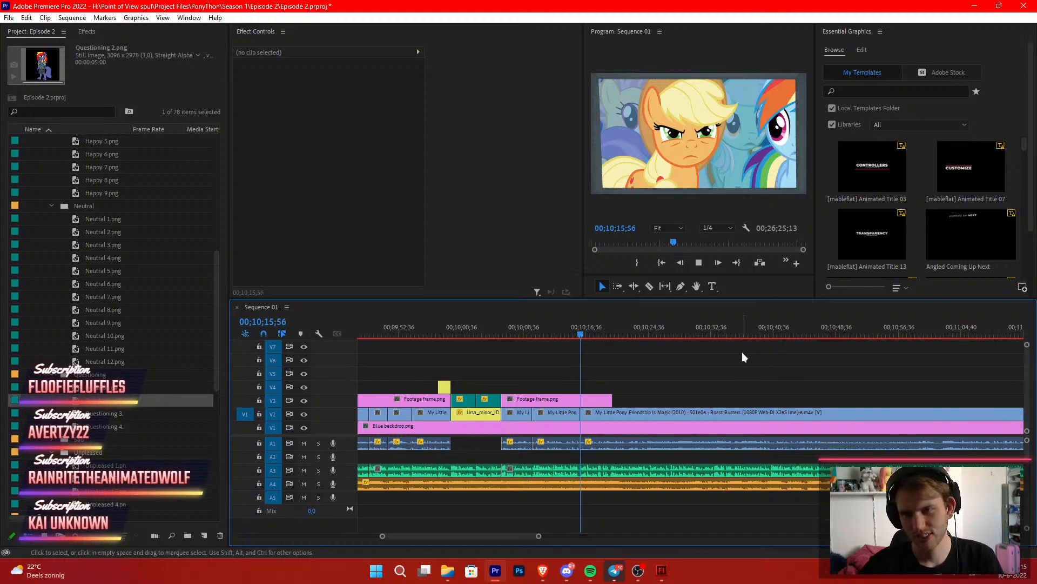
key("space")
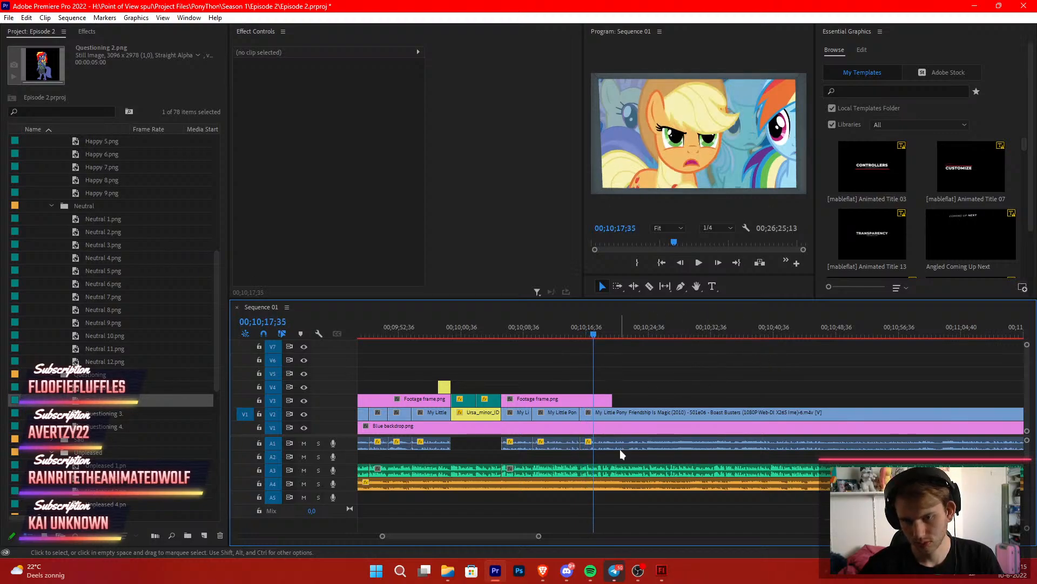
left_click_drag(540, 536, 490, 537)
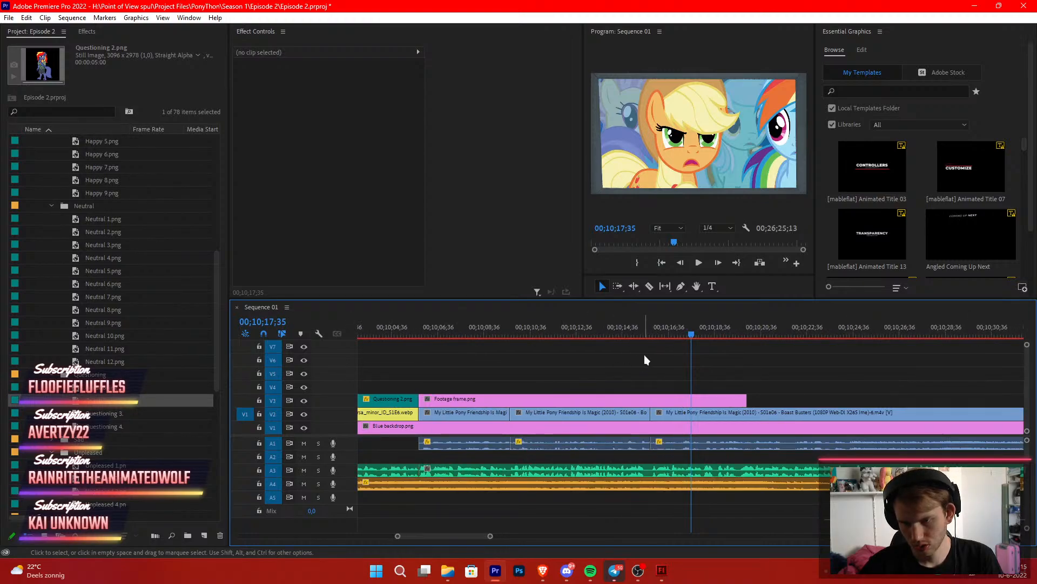
left_click(677, 335)
left_click_drag(667, 336, 683, 339)
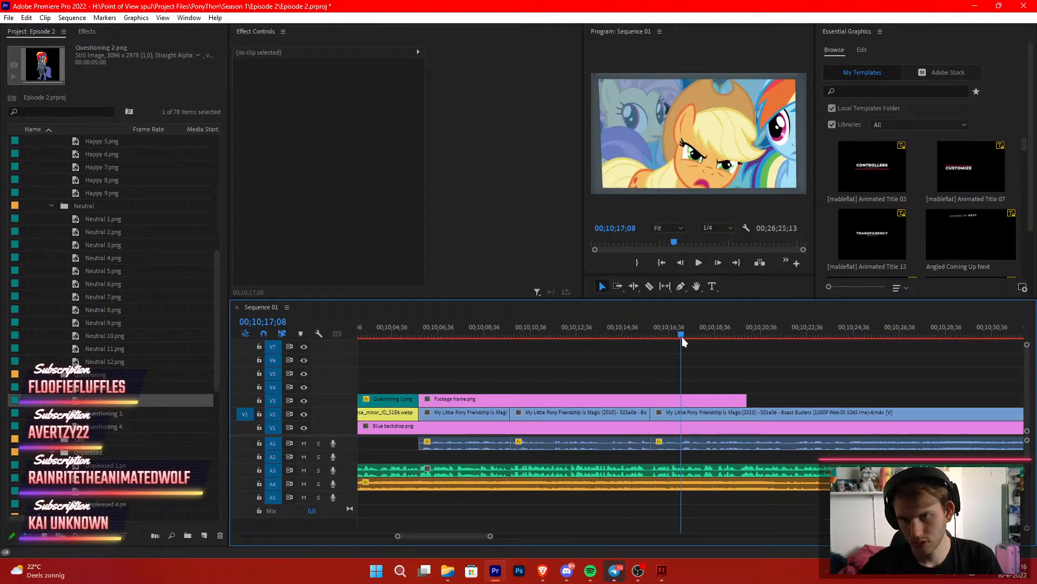
mouse_move(656, 411)
left_mouse_down()
mouse_move(687, 419)
mouse_move(674, 418)
left_mouse_up()
left_click(652, 361)
left_click(650, 339)
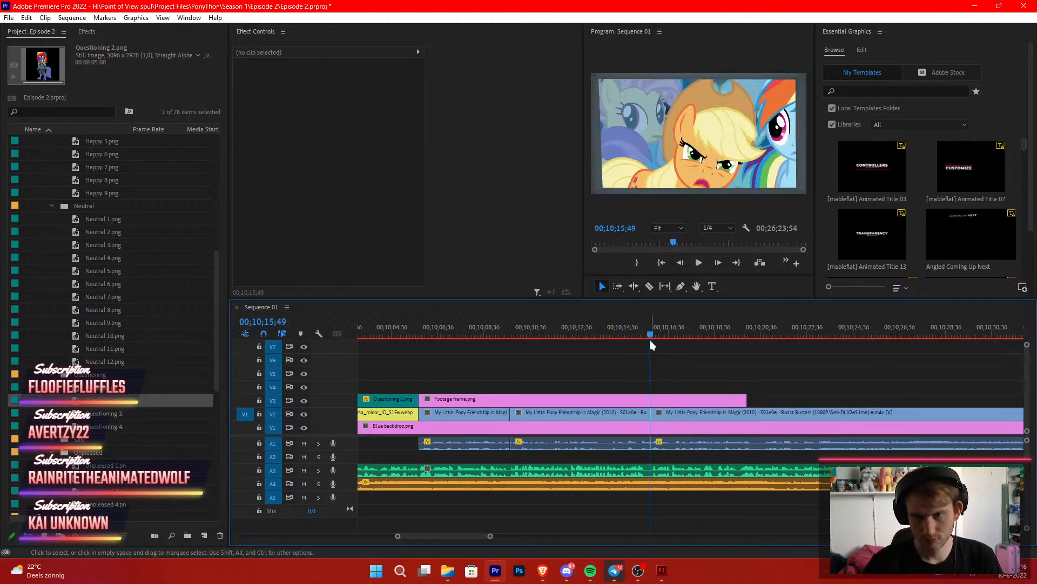
Play back the retimed Applejack shot and split the footage on V2 at 00;10;17;19
key("space")
key("space")
key("space")
key("space")
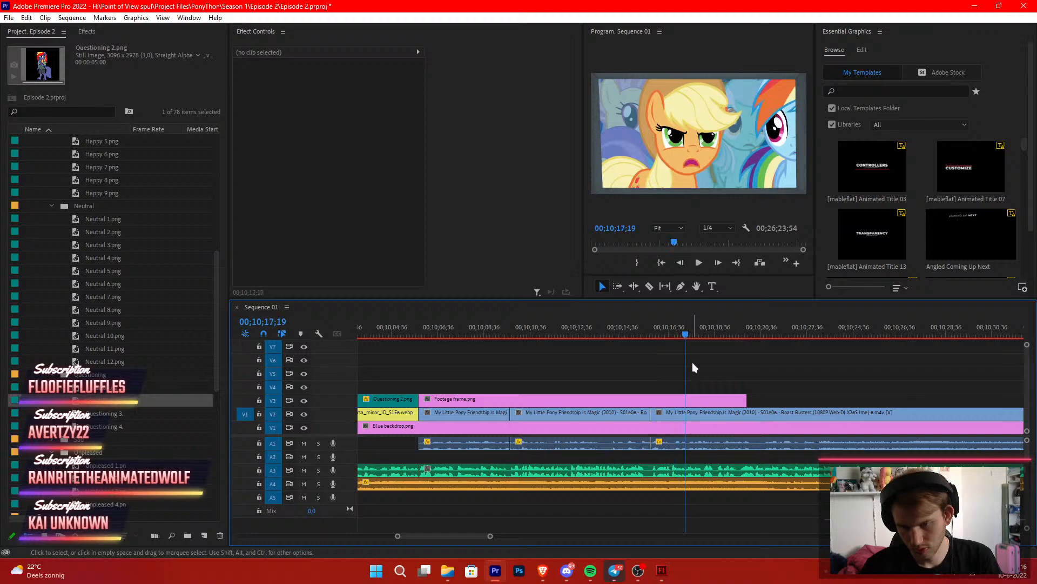
key("c")
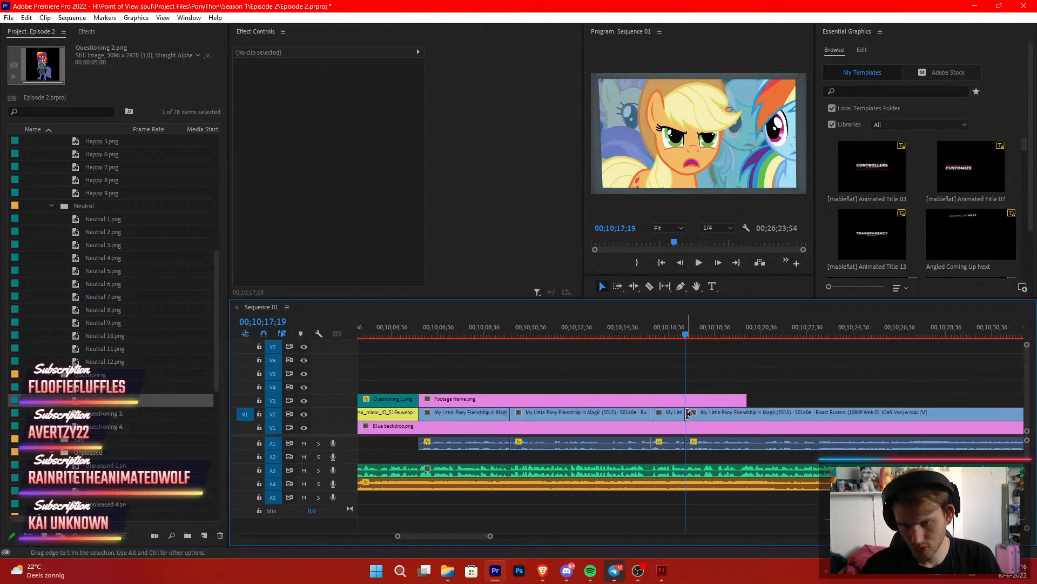
key("v")
Trim the remaining footage to start on Applejack's rope trick at 00;10;23;22 and move it back to the cut at 00;10;17;19
key("space")
left_click_drag(717, 331, 761, 342)
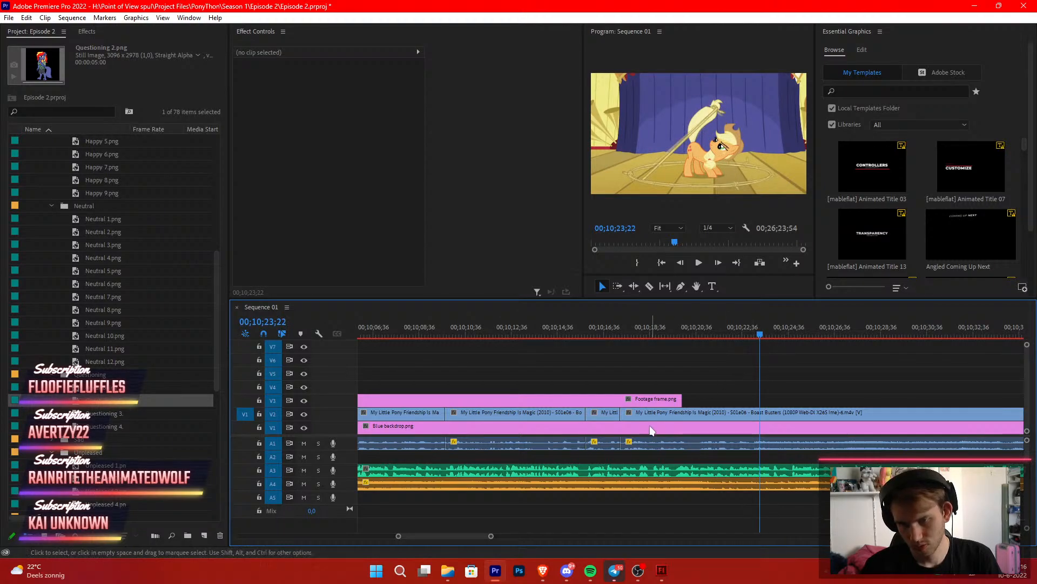
mouse_move(621, 415)
left_mouse_down()
mouse_move(762, 419)
mouse_move(637, 415)
left_mouse_up()
left_click(644, 367)
left_click_drag(625, 332, 603, 329)
Extend the Footage frame.png clip to about 00;10;23;50 and split the rope trick footage at 00;10;19;41
key("space")
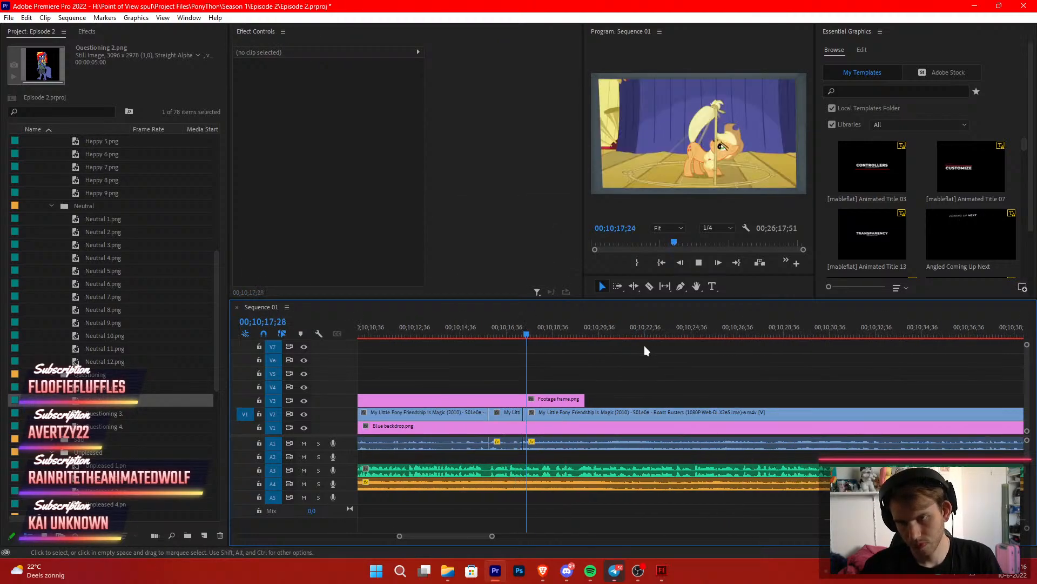
left_click_drag(585, 400, 673, 404)
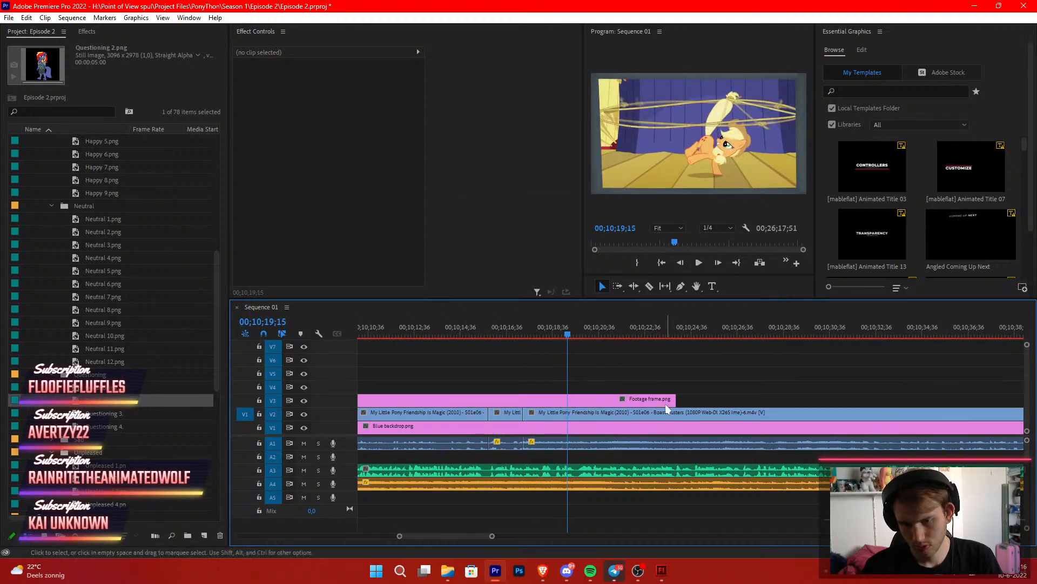
key("ctrl+k")
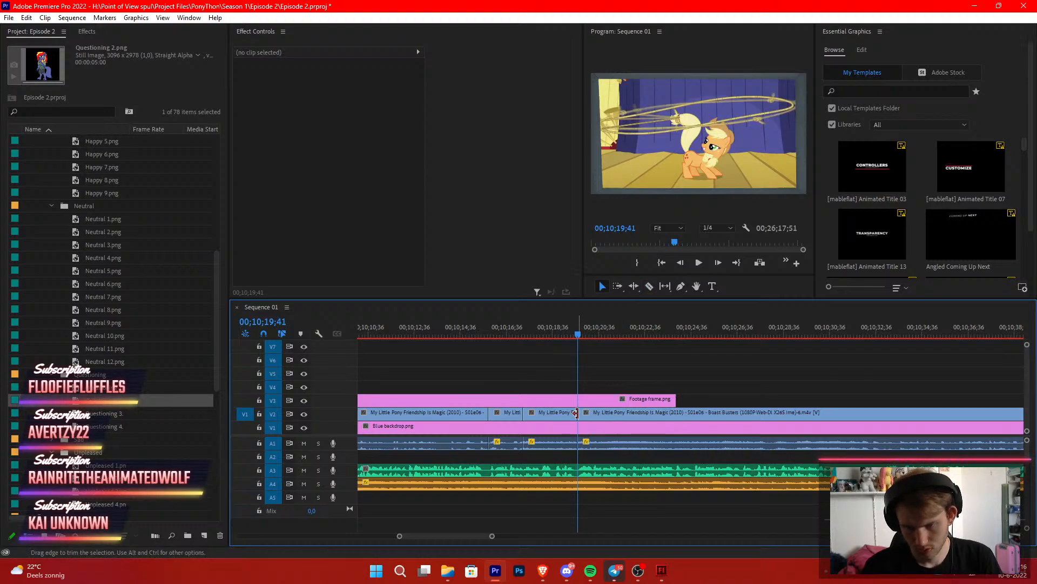
Play on through the rope trick, split Footage frame.png at 00;10;19;41 and delete its part after the cut
key("space")
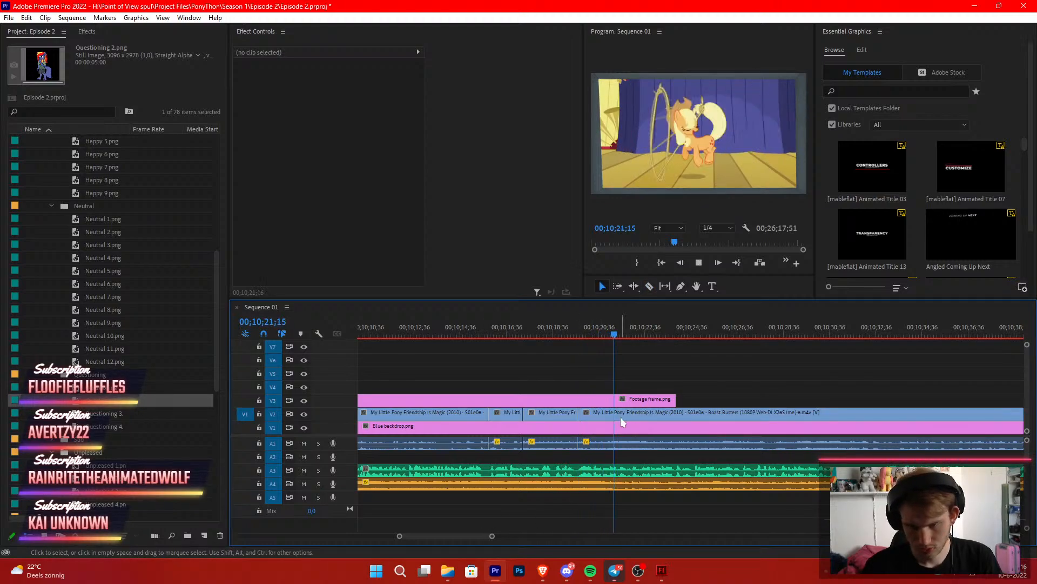
key("space")
left_click(598, 398)
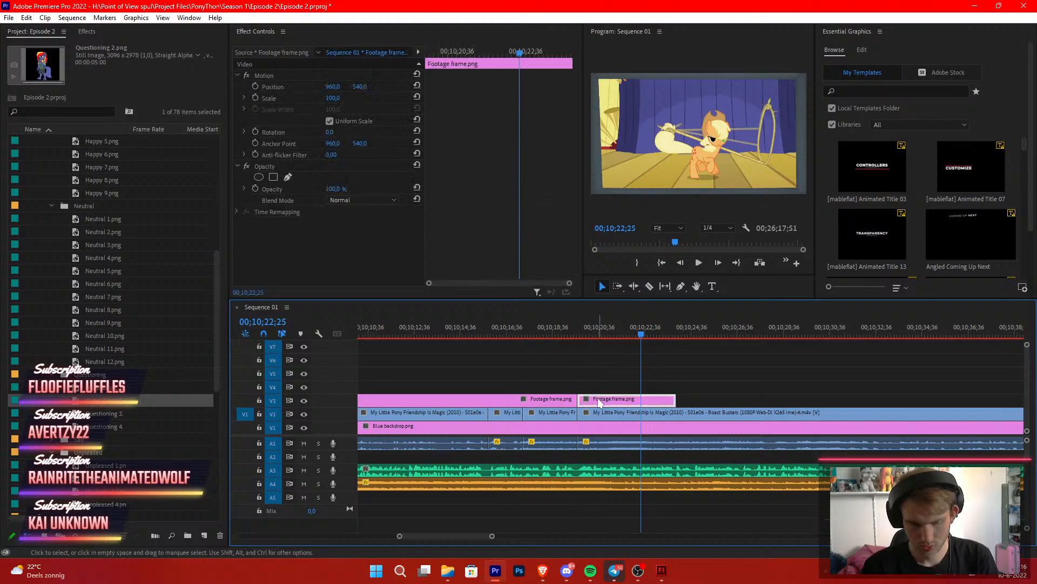
key("Delete")
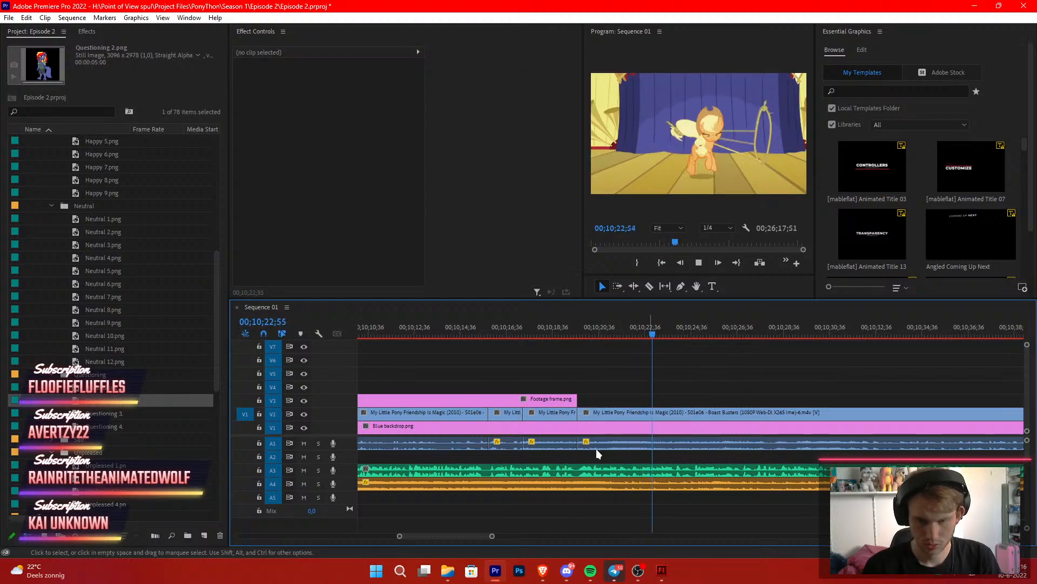
Copy the earlier Studio setting.PNG backdrop and Unpleased 2.png pose to V3 and V4 at the cut at 00;10;19;41
key("space")
left_click_drag(492, 538, 576, 544)
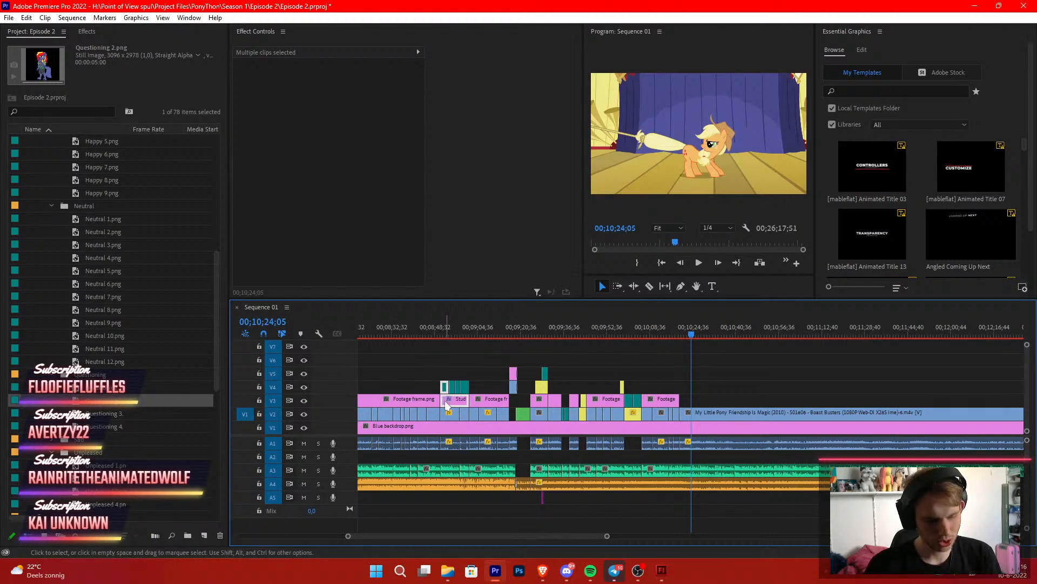
left_click_drag(446, 405, 707, 397)
left_click(709, 389)
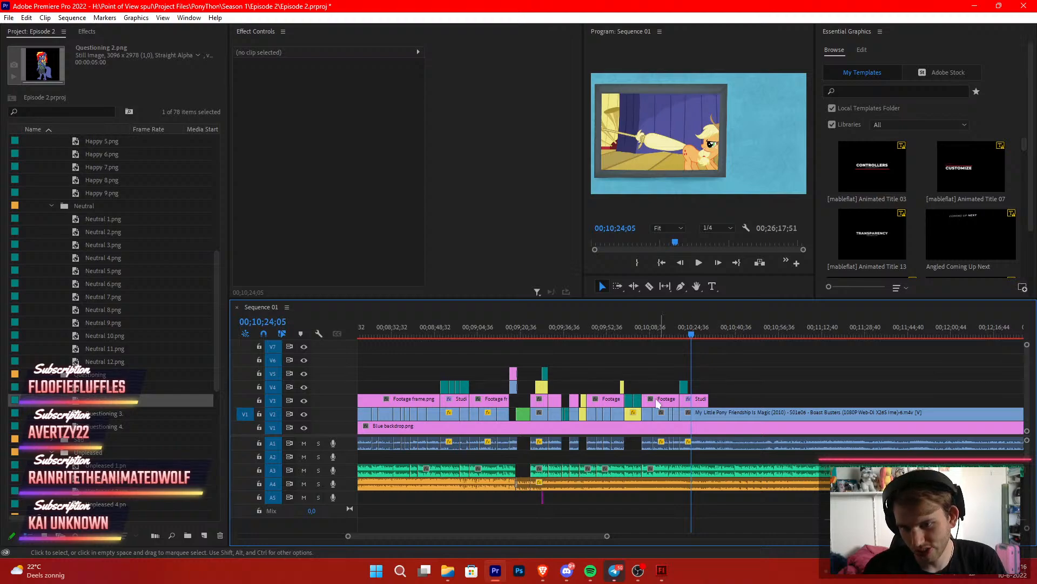
left_click_drag(606, 537, 527, 536)
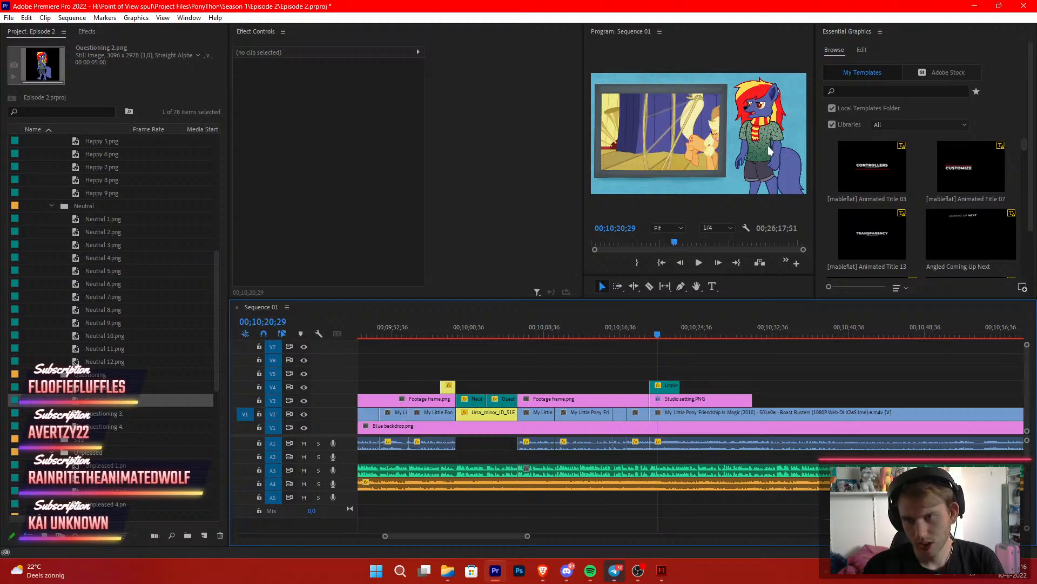
Set the remaining V2 footage to scale 67 and horizontal position 548 so it fits the studio screen
left_click(677, 411)
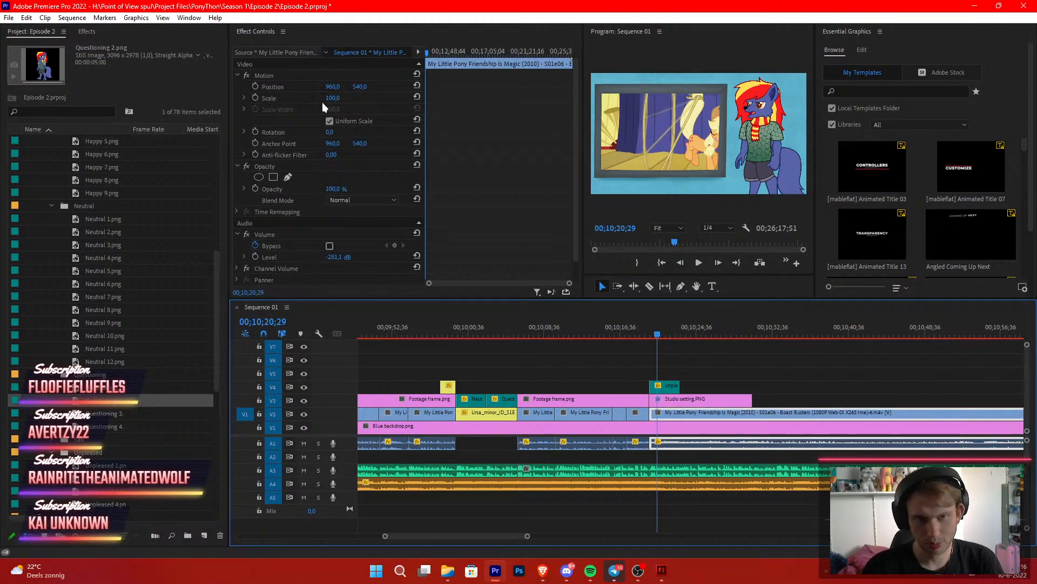
left_click_drag(330, 98, 110, 87)
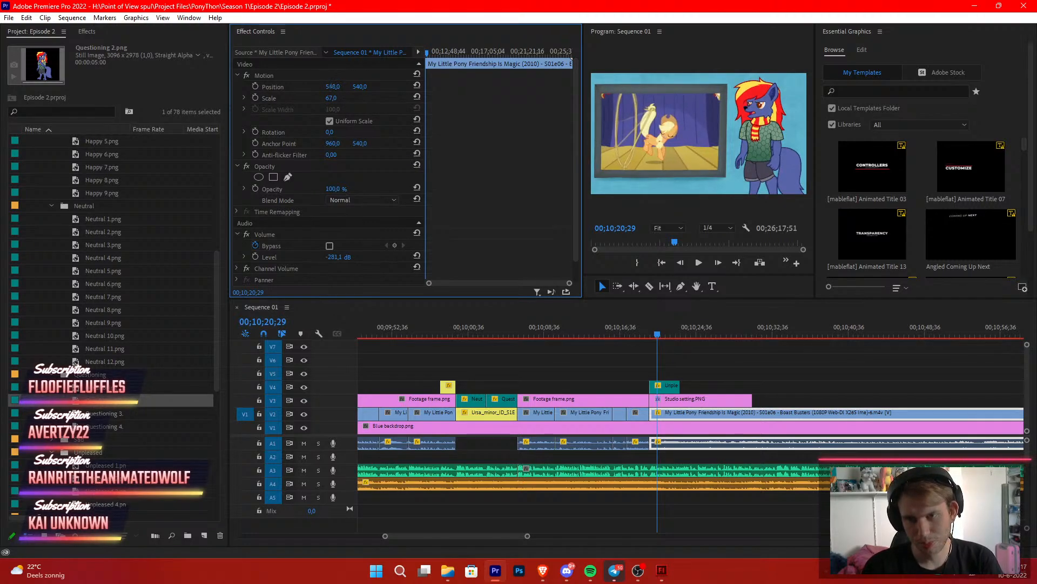
left_click(711, 380)
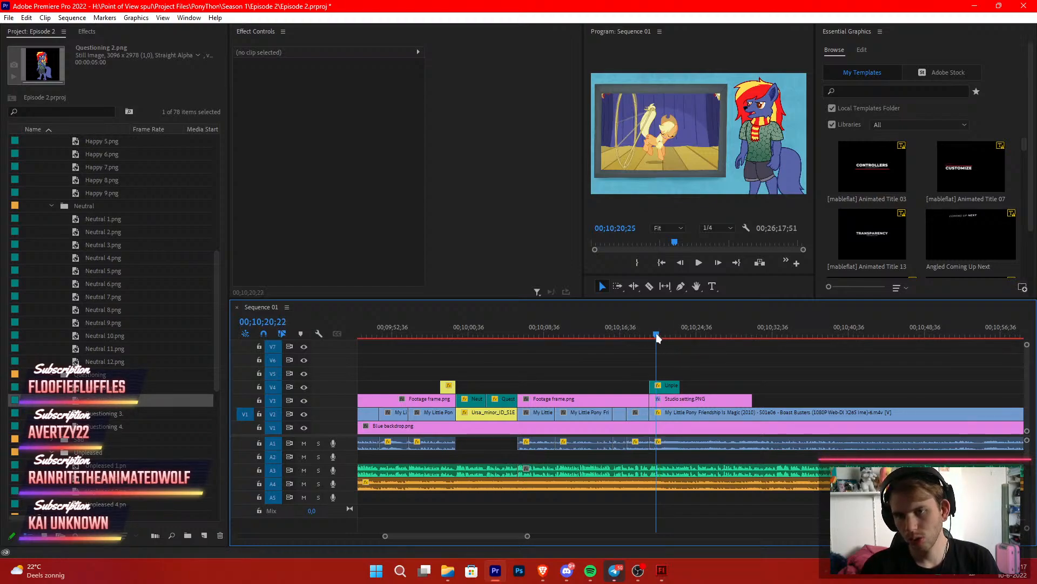
Trim the remaining V2 footage to start on the Rainbow Dash scene and slightly shorten the end of Blue backdrop.png
left_click_drag(659, 338, 921, 432)
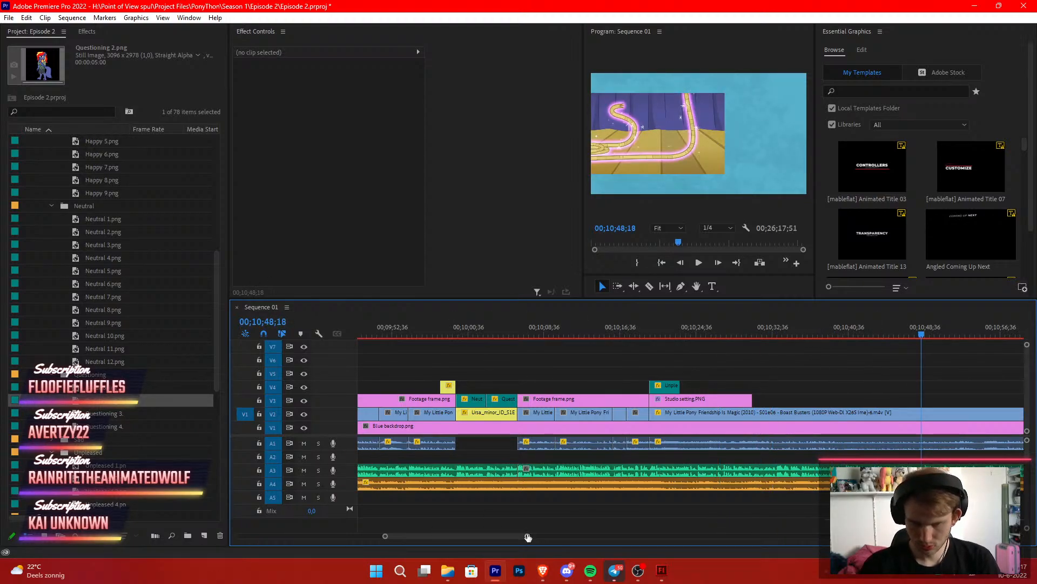
left_click_drag(528, 536, 620, 539)
left_click_drag(724, 331, 722, 334)
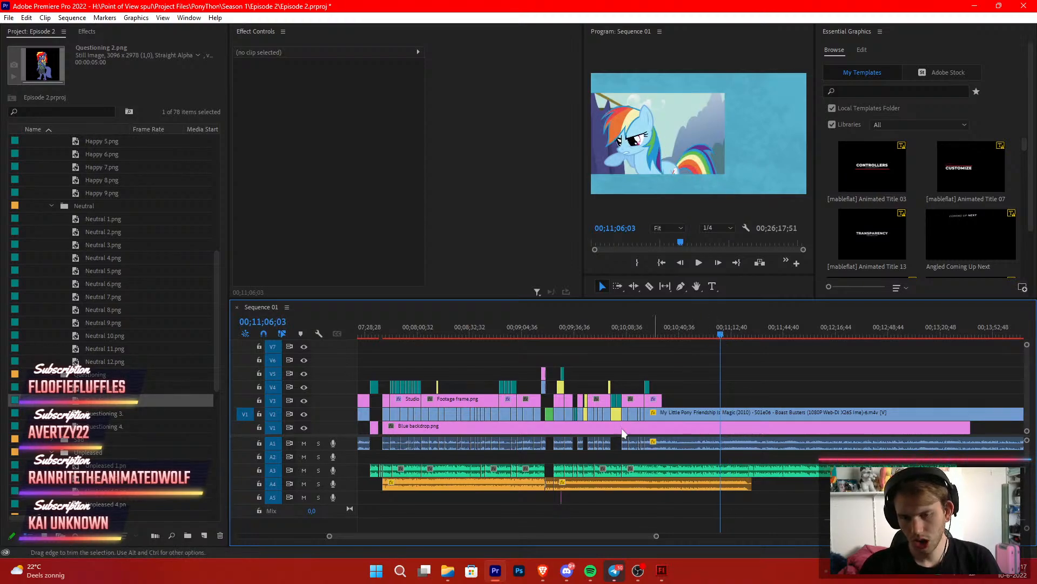
mouse_move(648, 416)
left_mouse_down()
mouse_move(735, 426)
mouse_move(666, 417)
left_mouse_up()
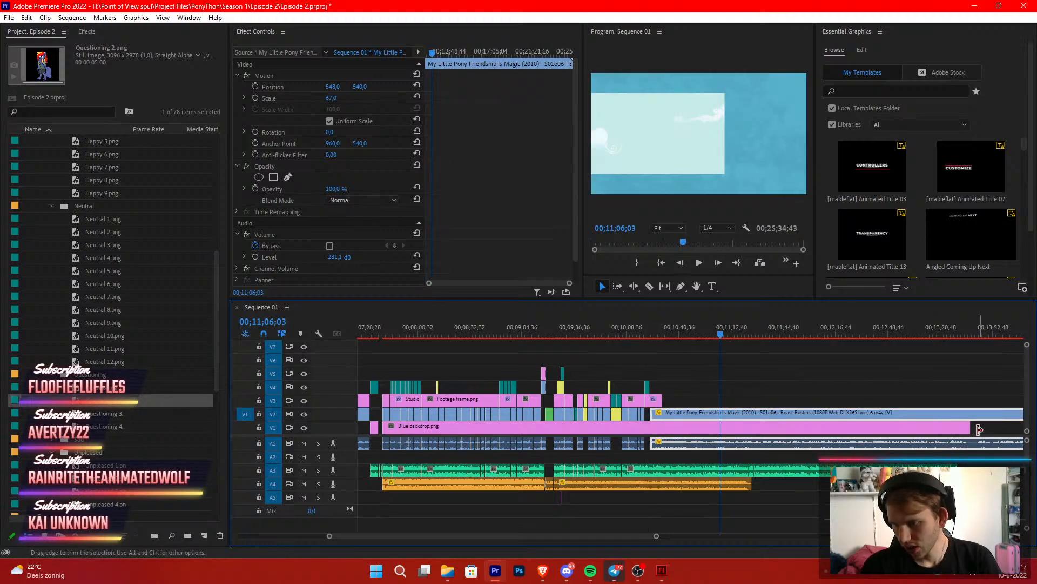
left_click_drag(979, 429, 965, 430)
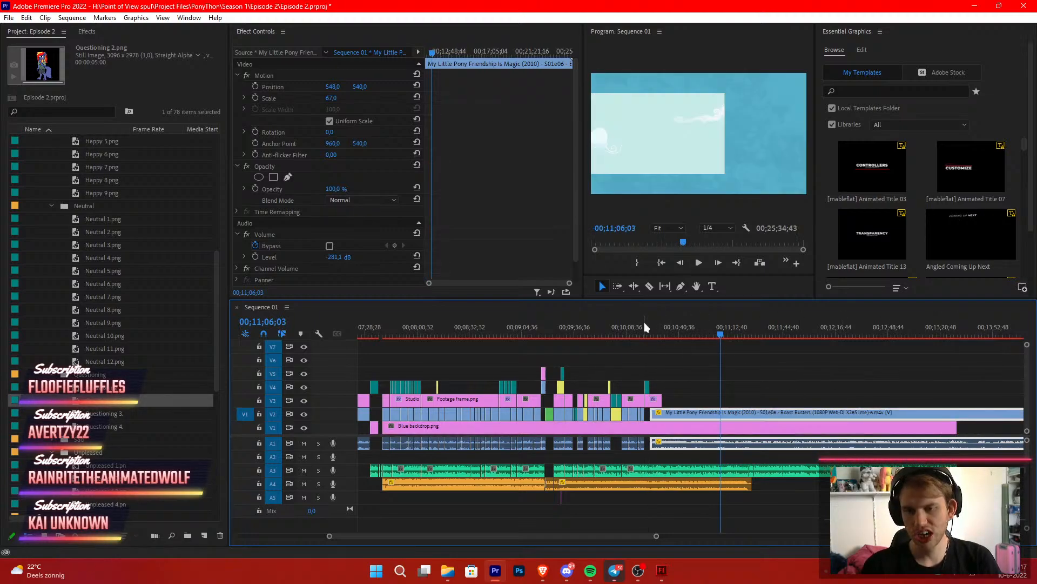
Move the trimmed Rainbow Dash footage back against the cut at 00;10;19;41 to close the gap on V2
left_click(660, 328)
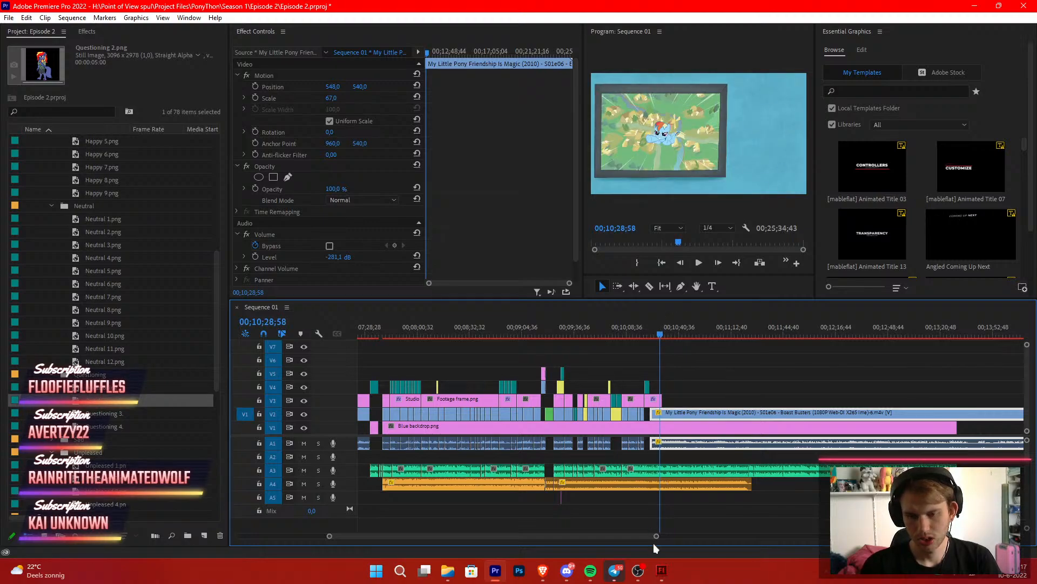
left_click_drag(656, 536, 559, 547)
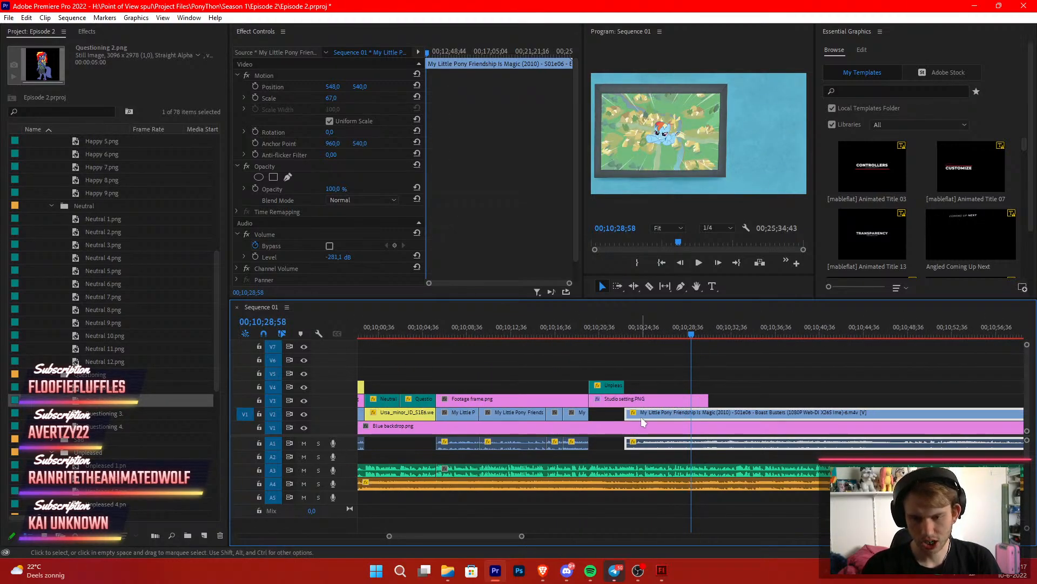
left_click_drag(641, 417, 611, 415)
left_click(613, 356)
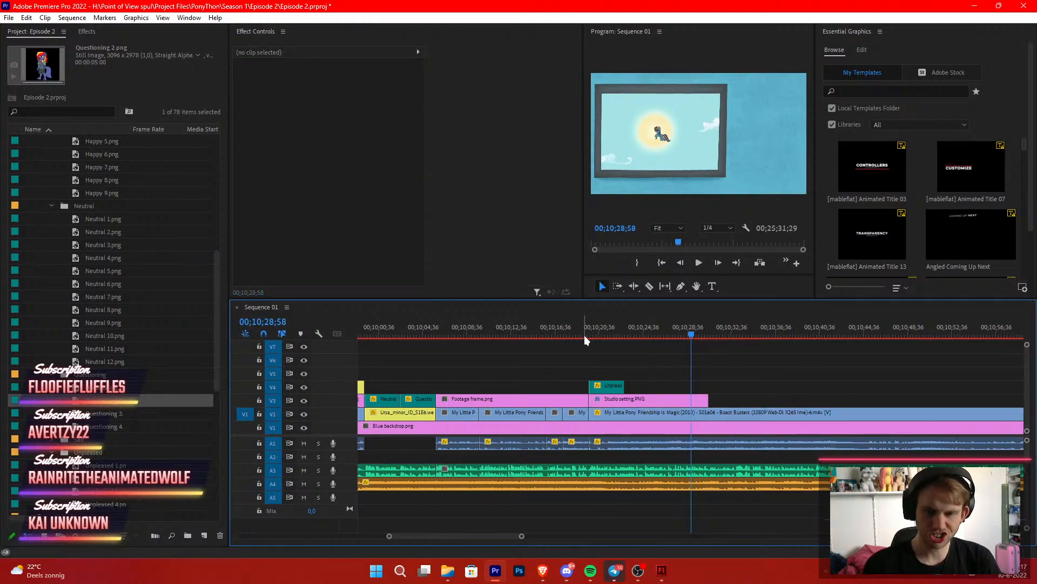
Extend the Unpleased 2.png pose to about 00;10;27 and start playback from 00;10;18;57
left_click(581, 332)
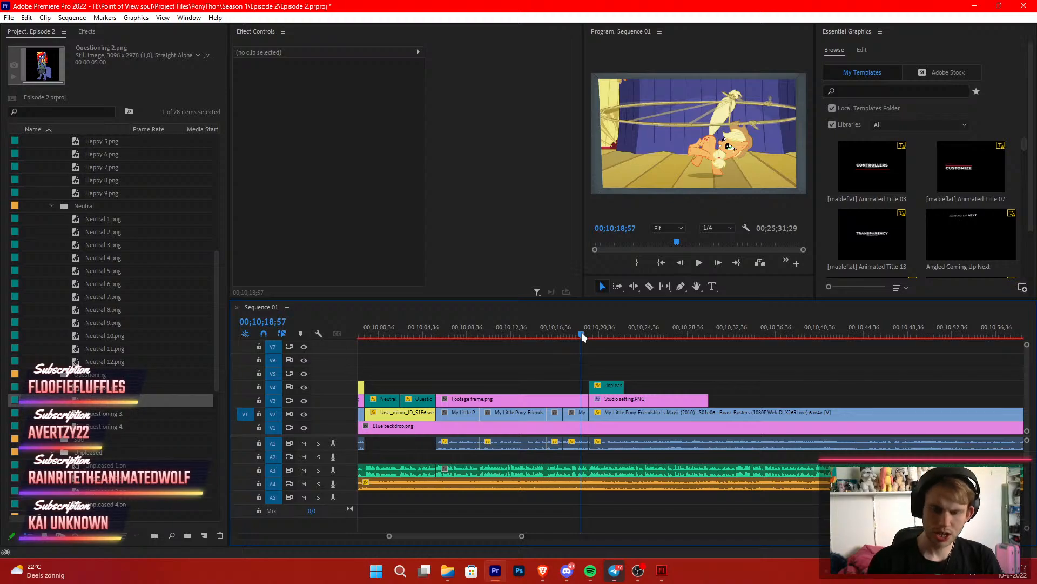
left_click_drag(623, 386, 671, 386)
key("space")
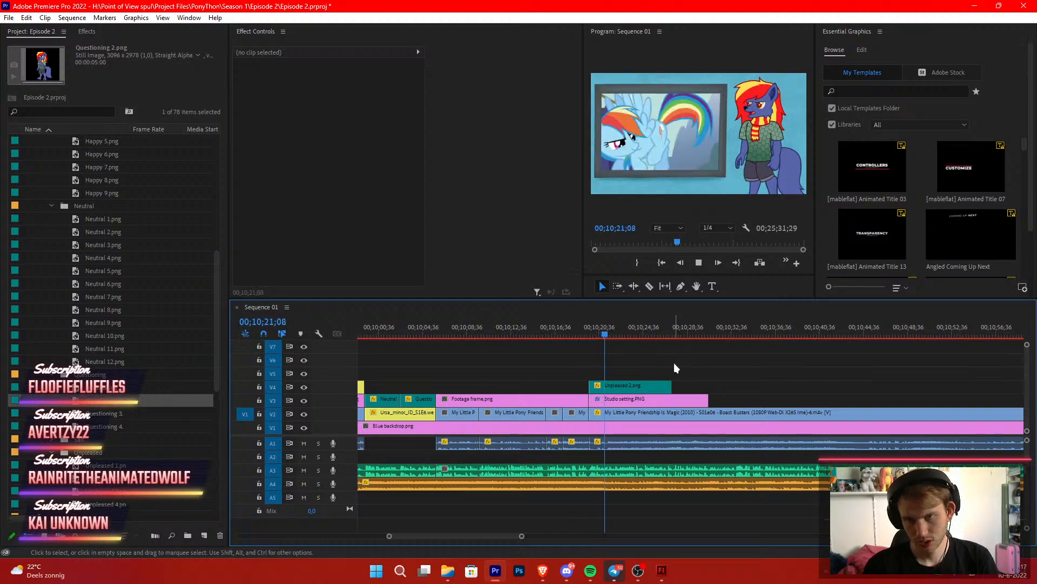
Play through the Rainbow Dash shot, split Unpleased 2.png at 00;10;24;41 and extend its second part to the end of Studio setting.PNG
key("space")
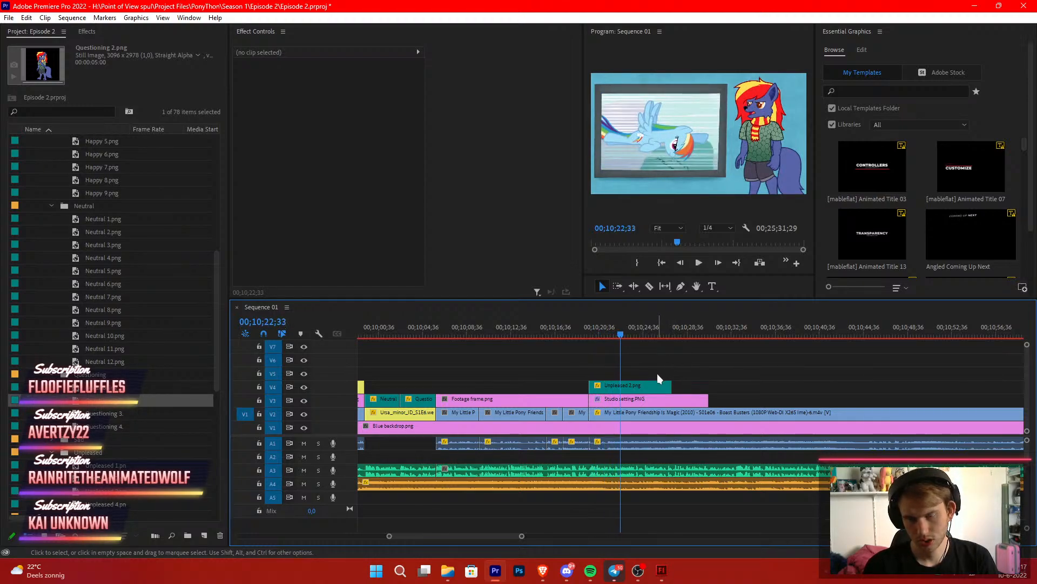
key("space")
key("space")
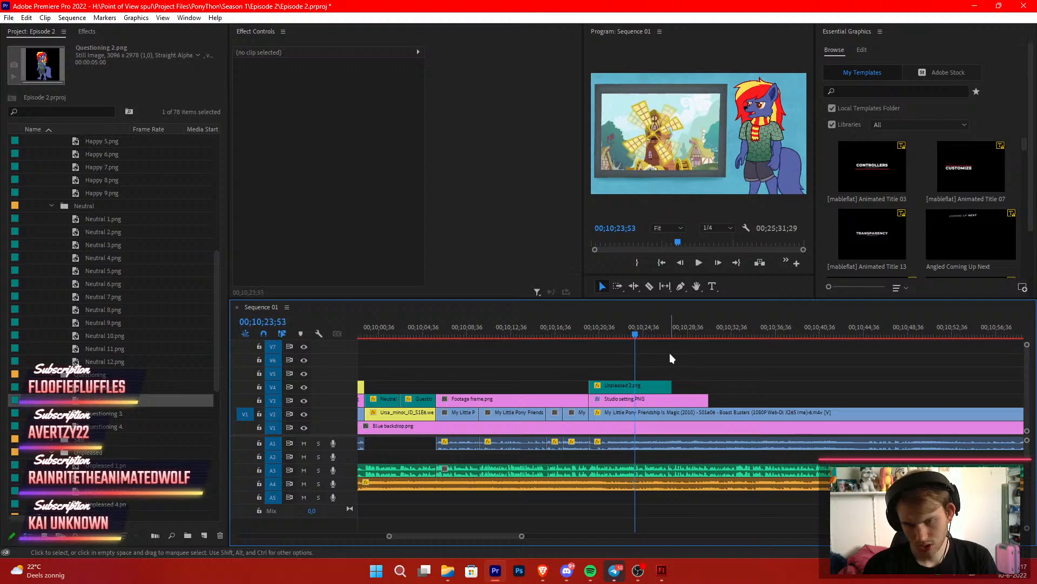
key("space")
key("space")
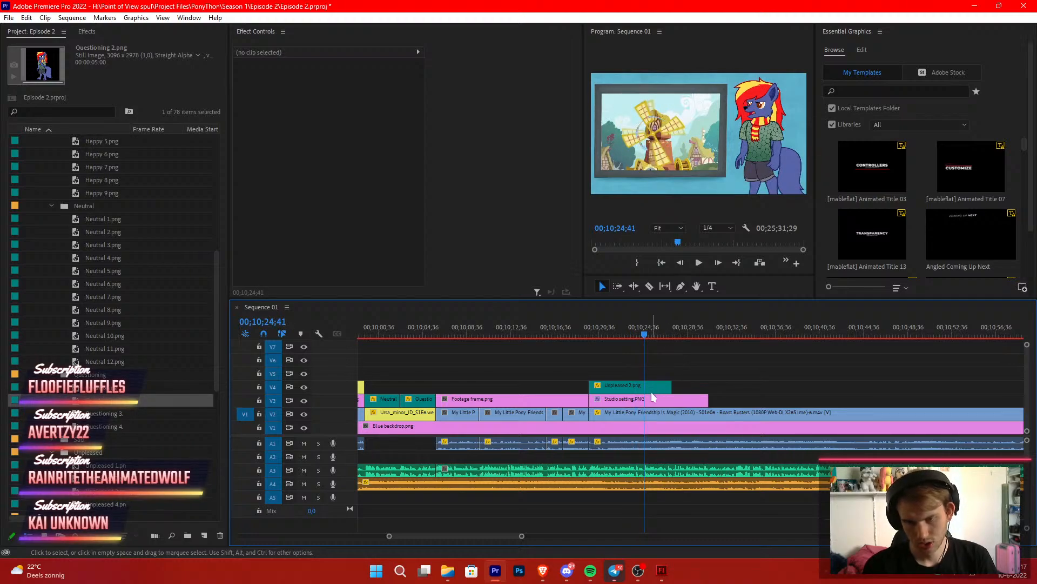
key("space")
left_click_drag(648, 329, 629, 351)
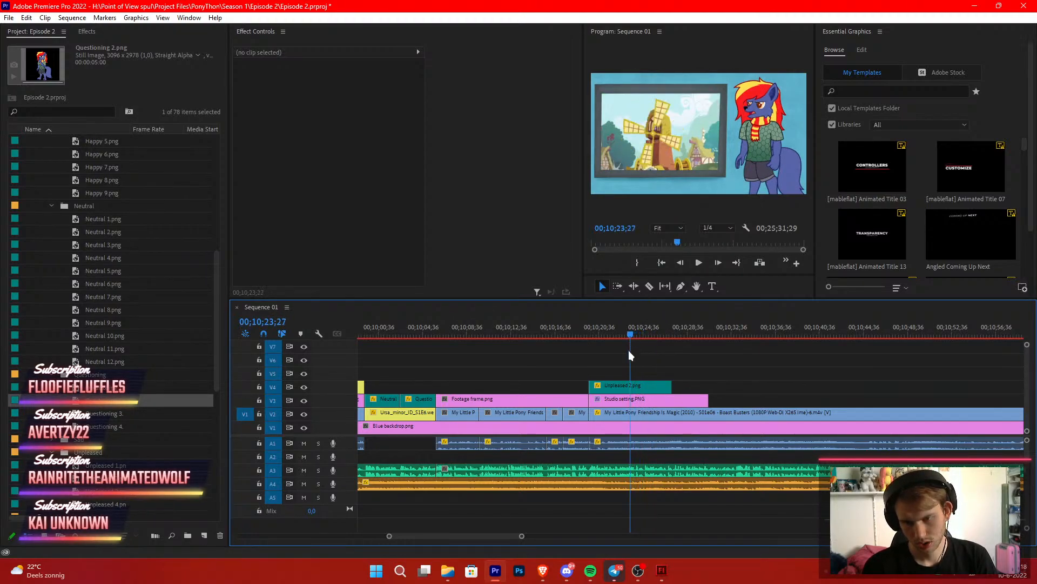
key("space")
key("space")
key("space")
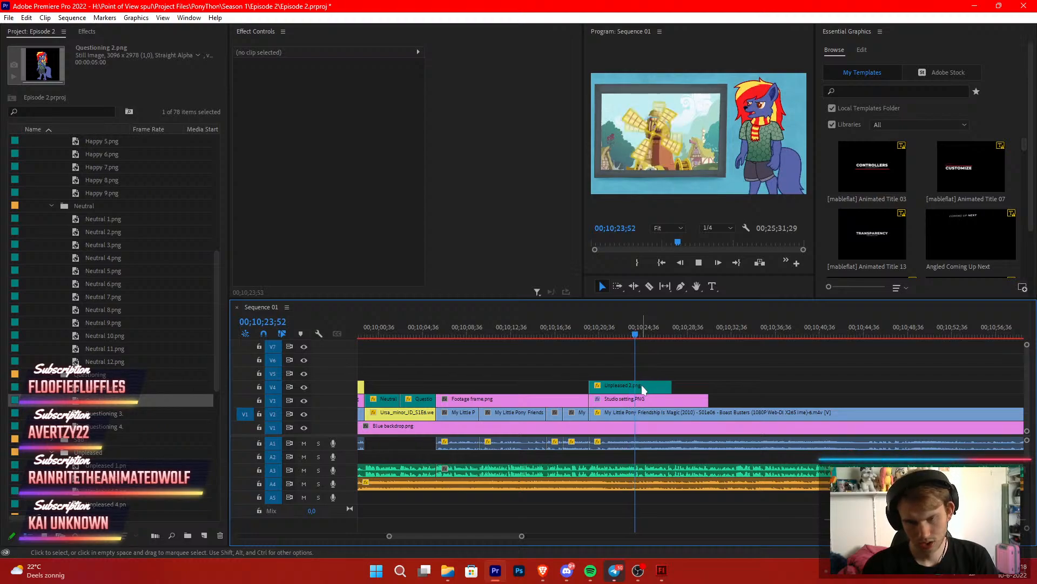
key("space")
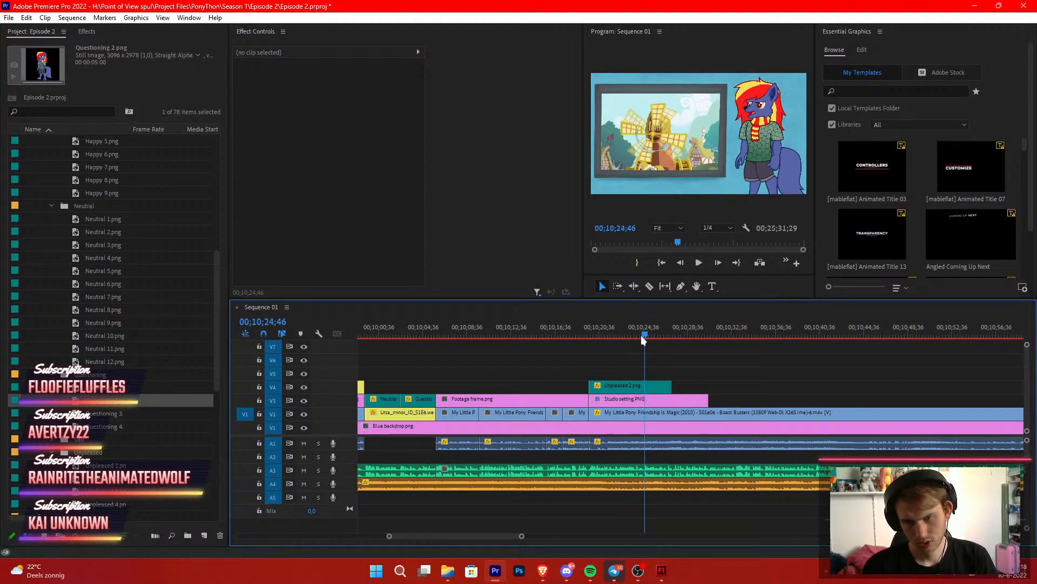
key("ctrl+k")
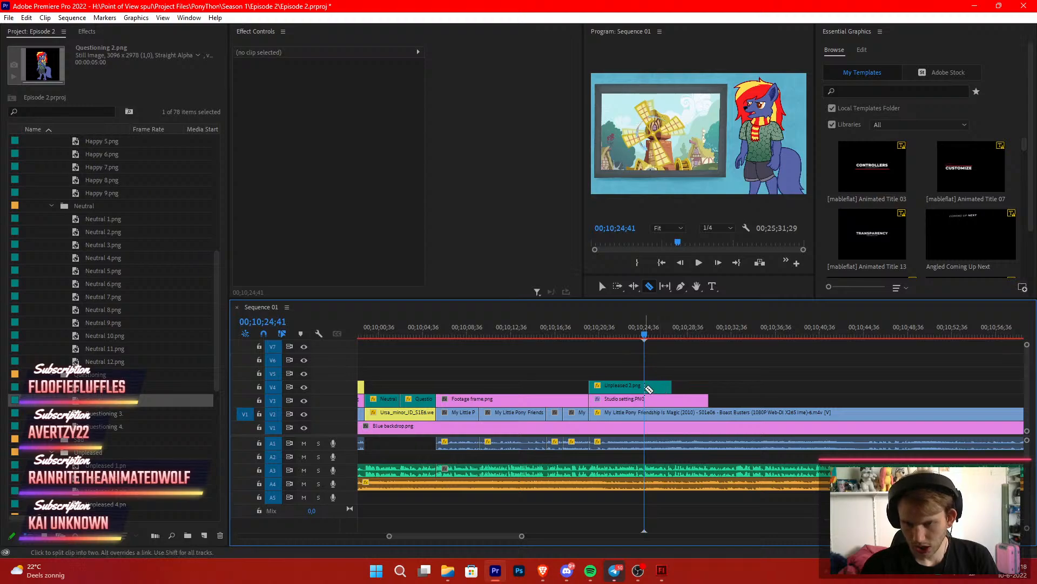
left_click_drag(672, 387, 708, 388)
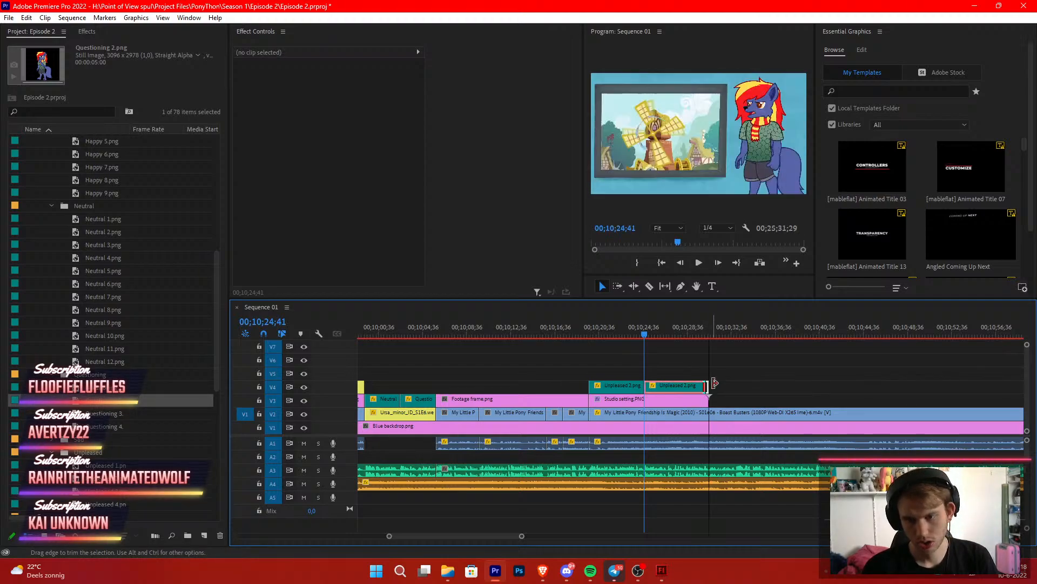
Play on to 00;10;26;06, compare other puppet poses and replace the second Unpleased 2.png clip with Angry 6.png
key("space")
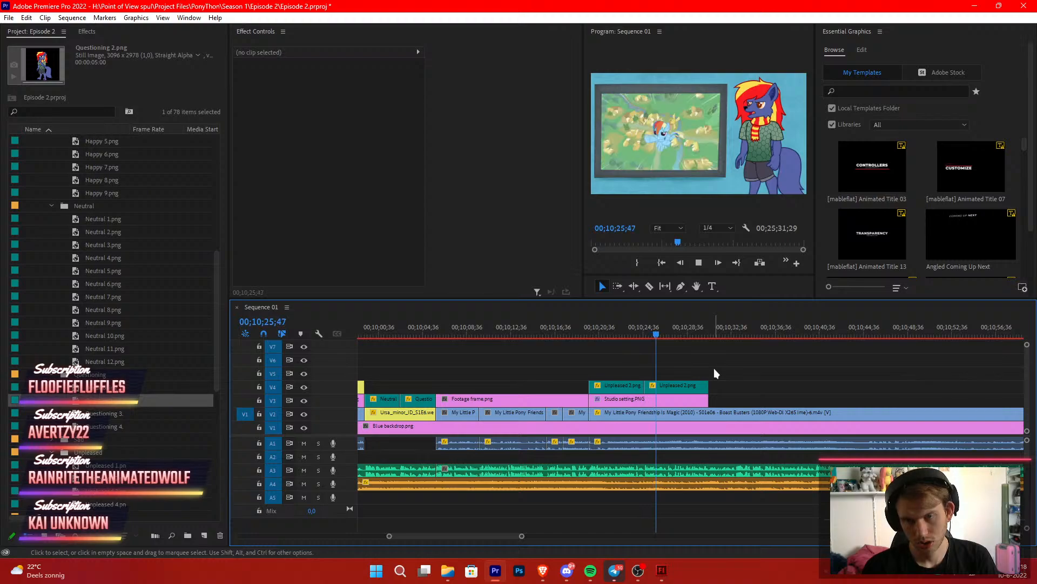
key("space")
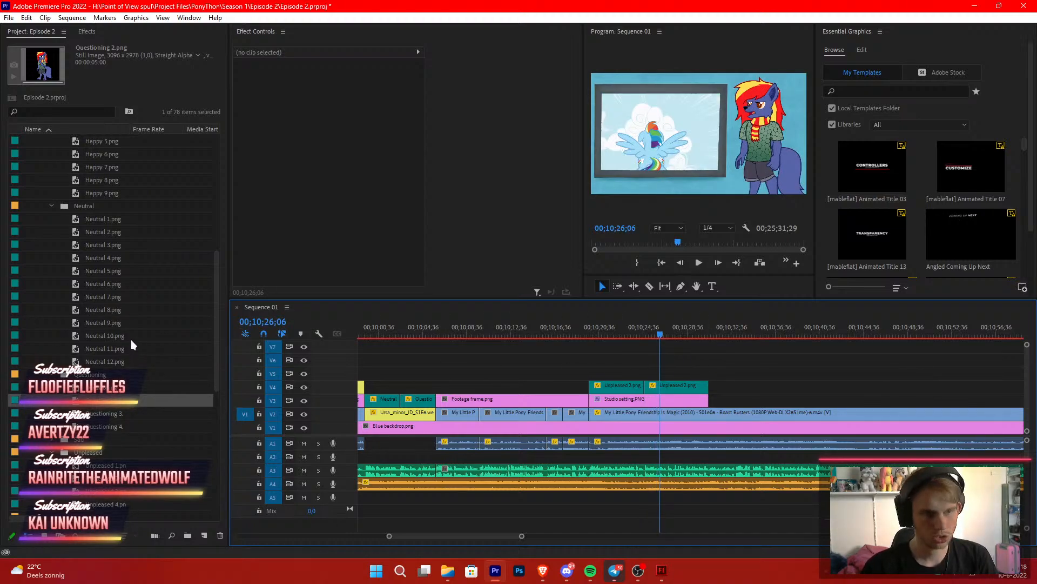
left_click(111, 258)
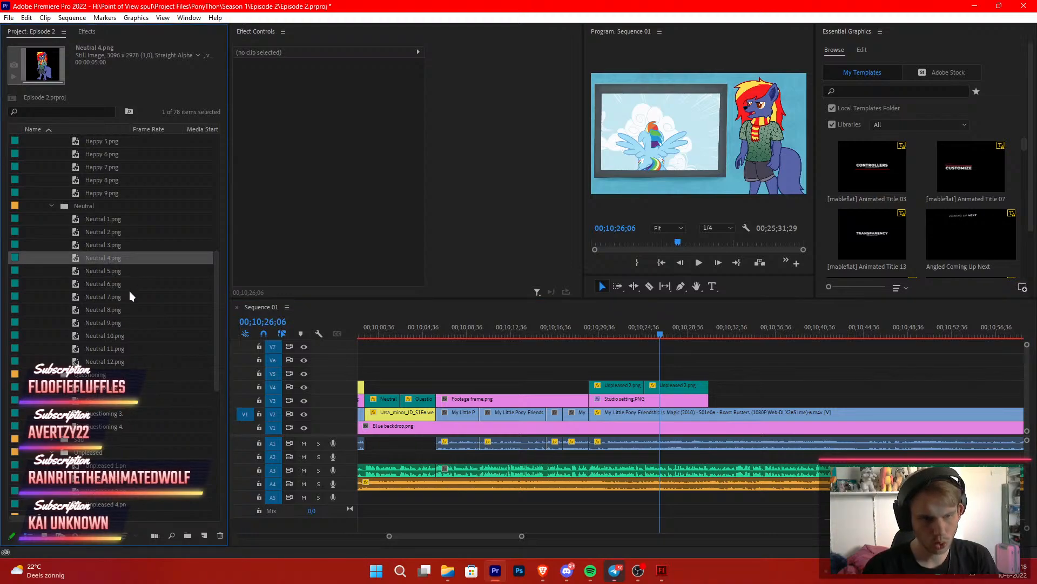
left_click(131, 183)
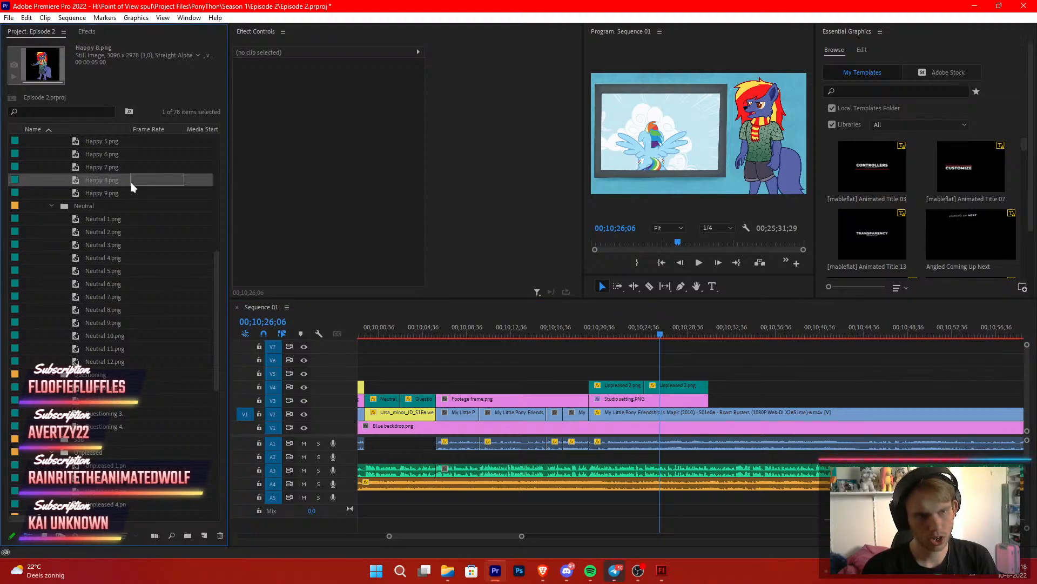
scroll(131, 183, "up", 1)
left_click(121, 192)
scroll(124, 201, "up", 7)
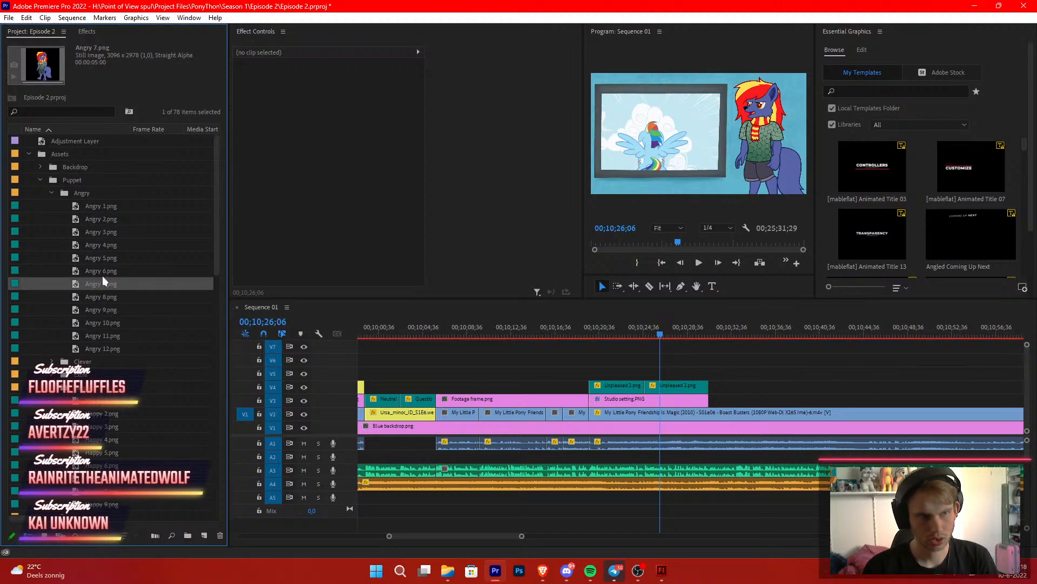
left_click(102, 275)
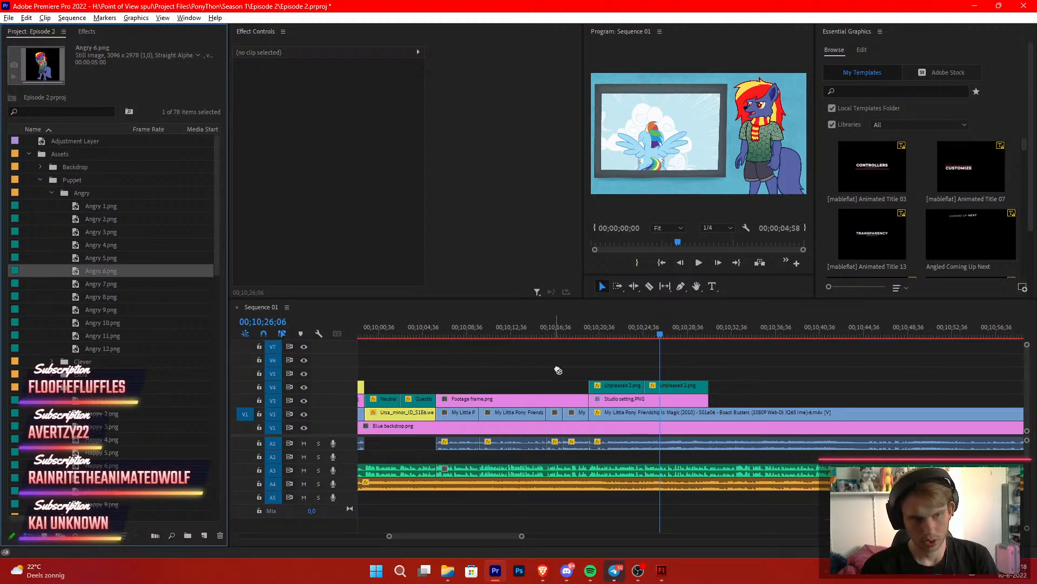
left_click_drag(669, 388, 671, 387)
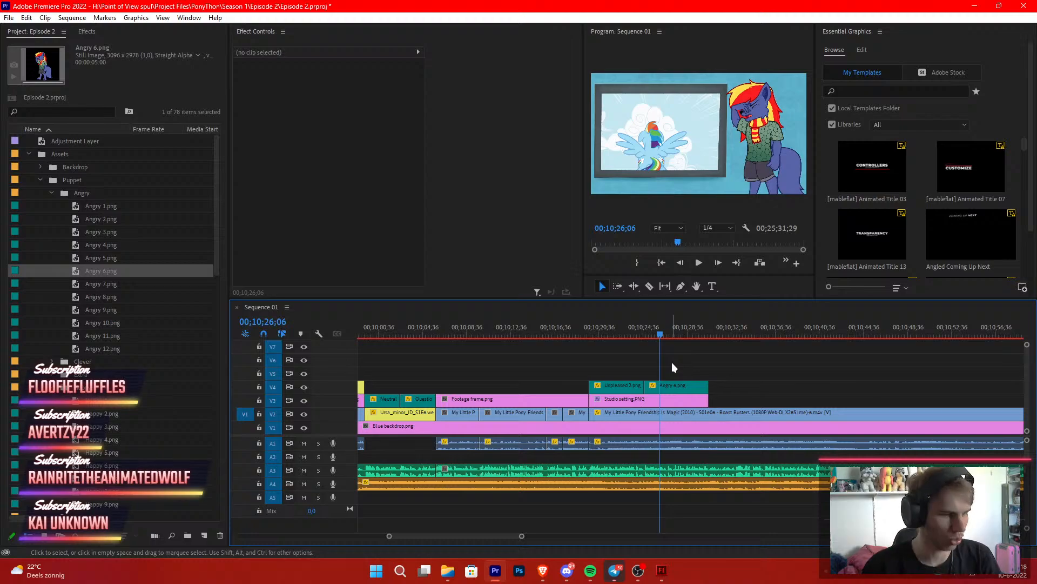
Play the Angry 6.png section from 00;10;24;23 to about 00;10;26;47 against the voice-over
left_click(643, 335)
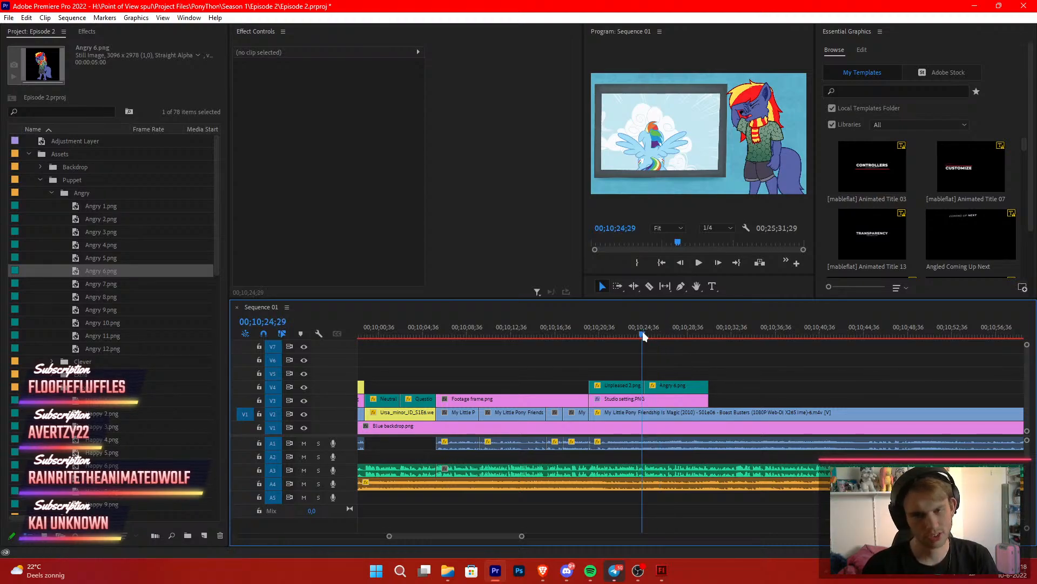
left_click_drag(641, 337, 641, 338)
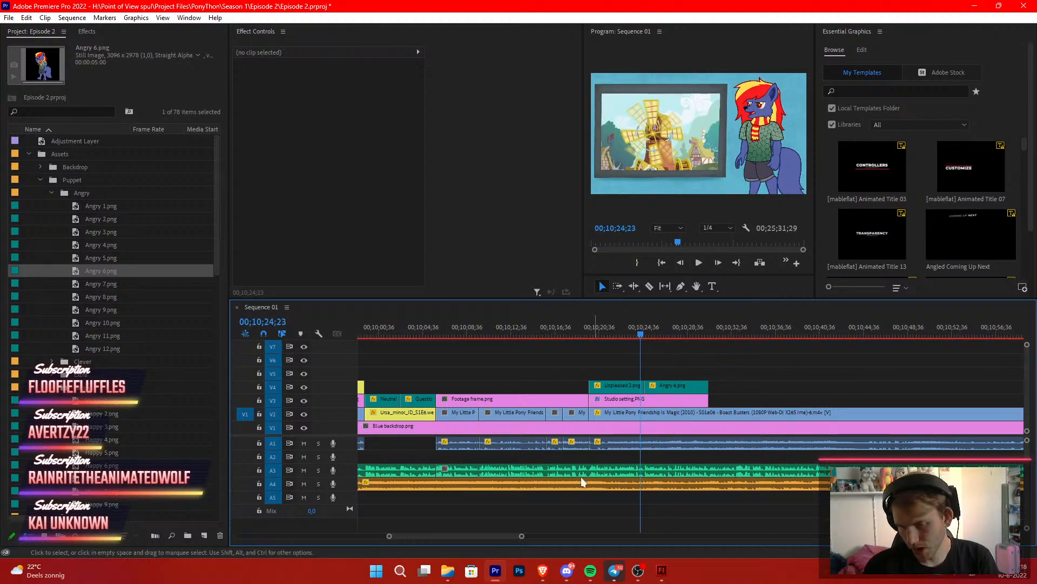
mouse_move(522, 536)
left_mouse_down()
mouse_move(464, 535)
mouse_move(508, 535)
left_mouse_up()
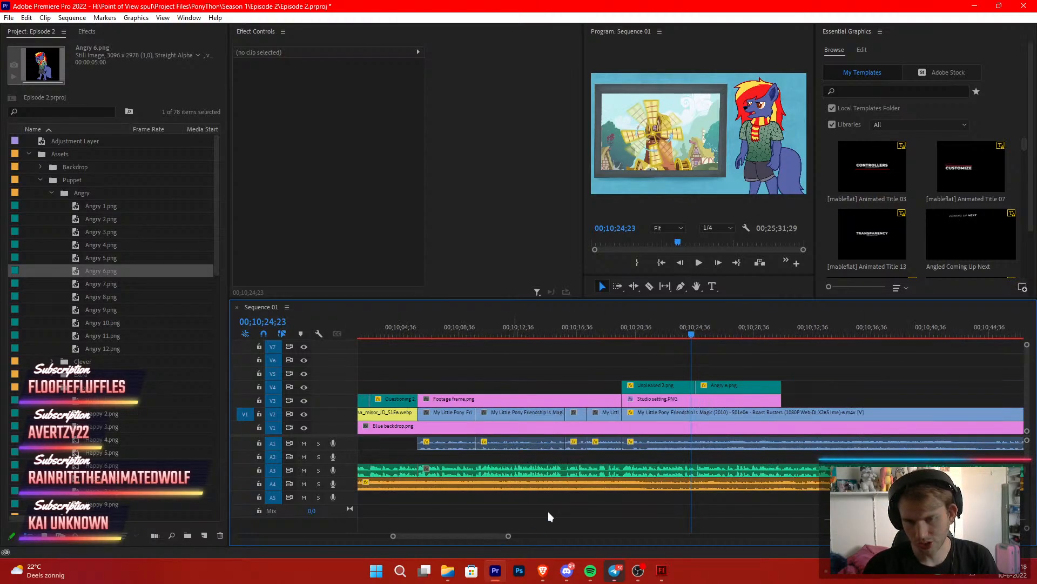
scroll(635, 484, "right", 3)
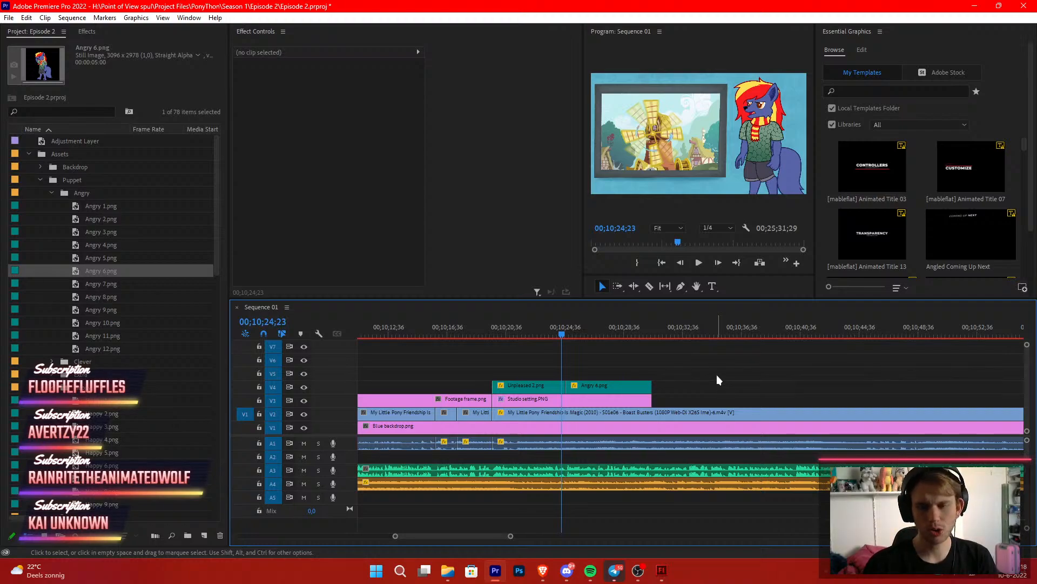
key("space")
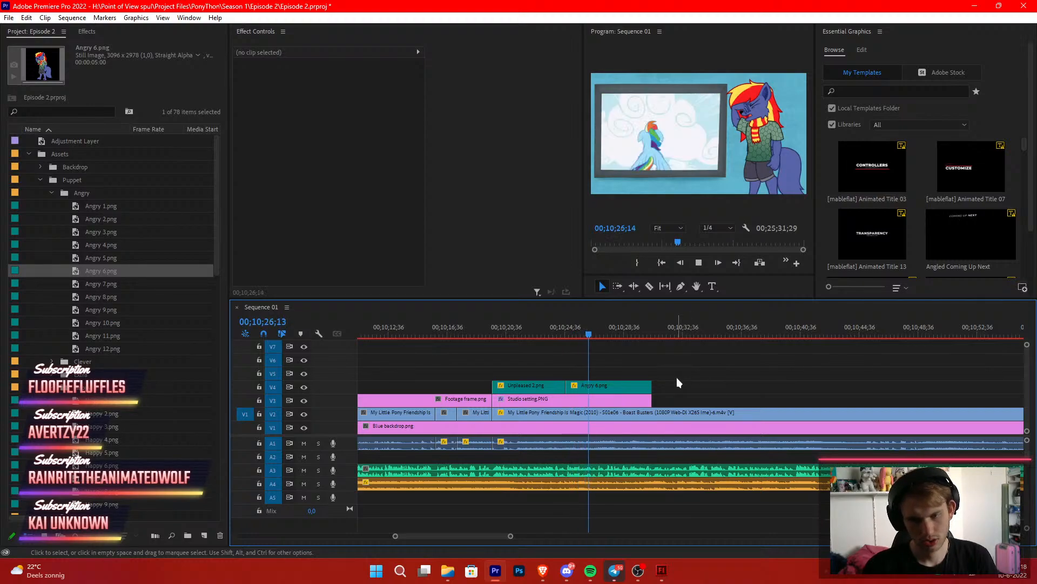
key("space")
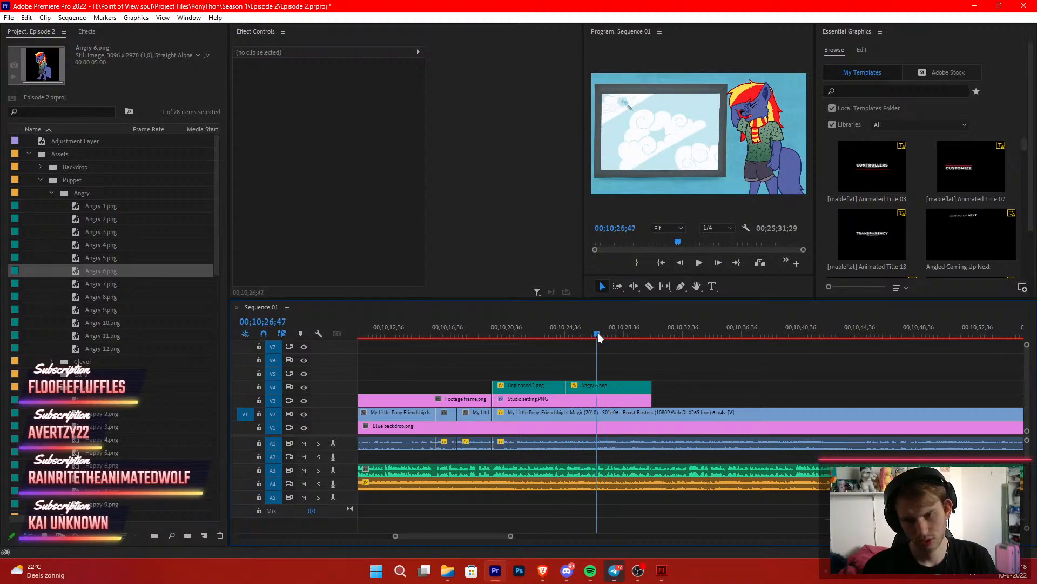
Split Angry 6.png and Studio setting.PNG at 00;10;26;45 and delete their second parts
left_click_drag(598, 336, 597, 335)
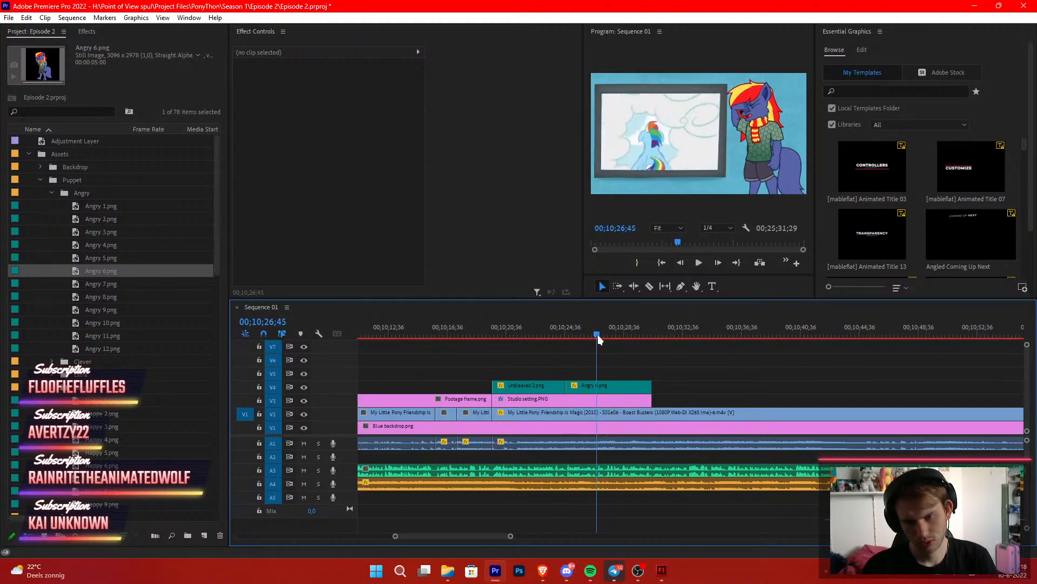
key("c")
left_click(598, 386)
left_click(598, 400)
key("v")
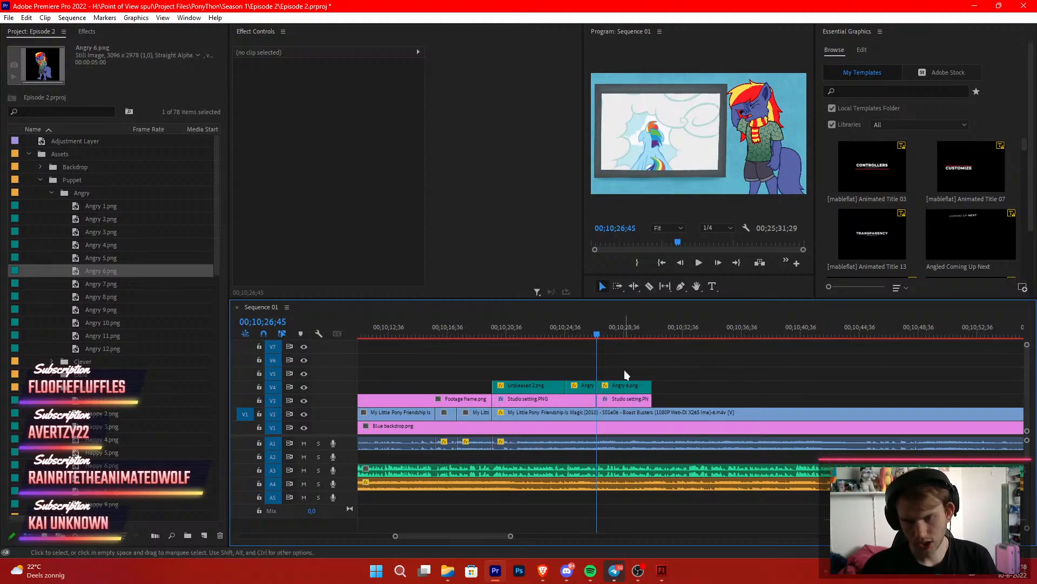
left_click_drag(624, 370, 639, 399)
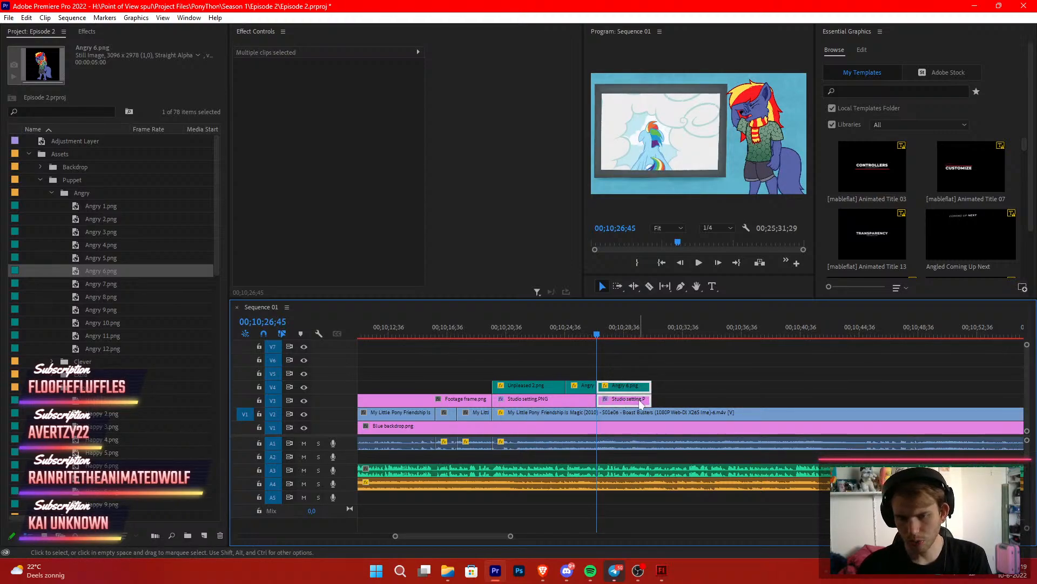
key("Delete")
Duplicate Footage frame.png on V3 so the copy starts right after Studio setting.PNG at 00;10;26;45
left_click(472, 401)
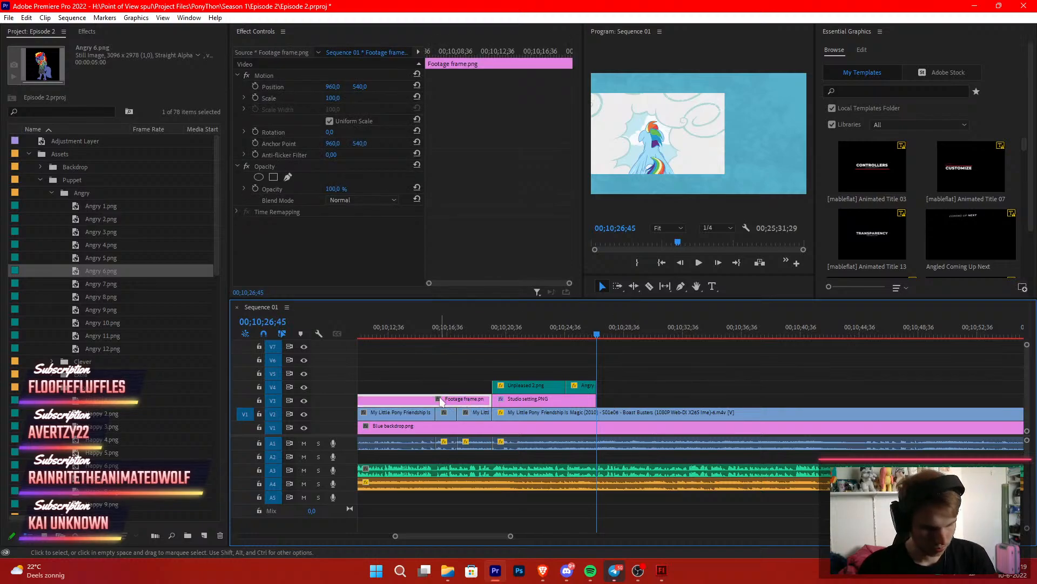
left_click_drag(390, 403, 702, 400)
left_click(663, 359)
Split the Boast Busters footage on V2 at 00;10;26;45, where the copied footage frame begins
left_click_drag(601, 335, 582, 408)
key("c")
left_click(597, 412)
key("v")
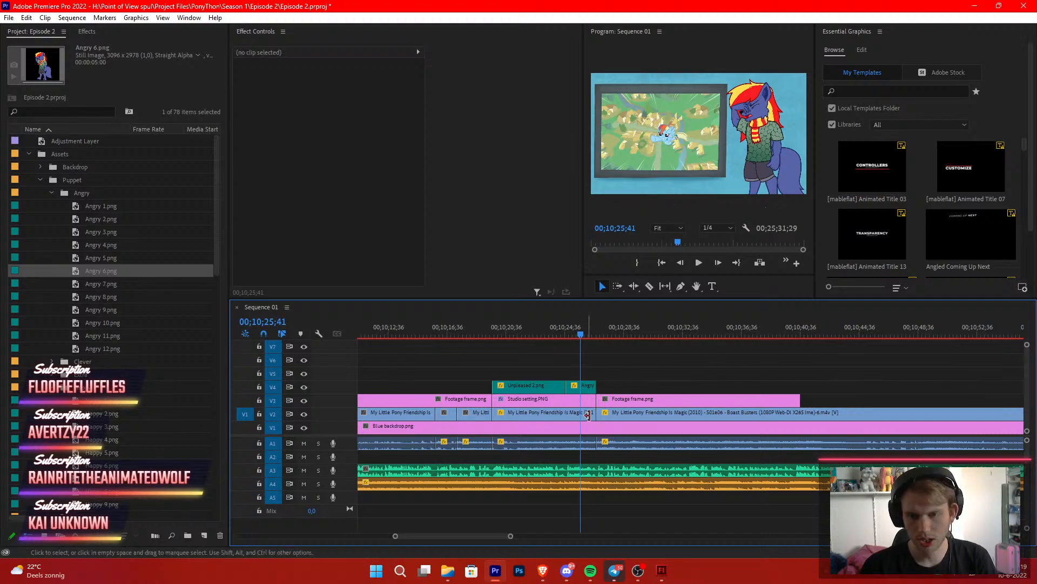
Find the next Rainbow Dash shot at 00;10;40;37, trim the footage start to it and close the gap back to 00;10;26;45
left_click_drag(682, 335, 803, 381)
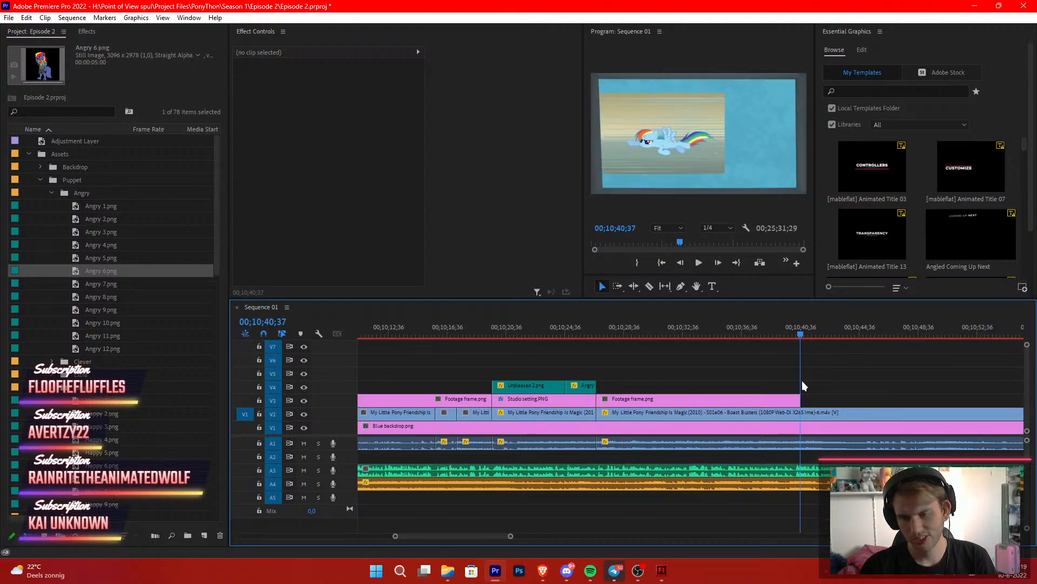
mouse_move(597, 412)
left_mouse_down()
mouse_move(801, 420)
mouse_move(616, 417)
left_mouse_up()
left_click(645, 349)
key("Up")
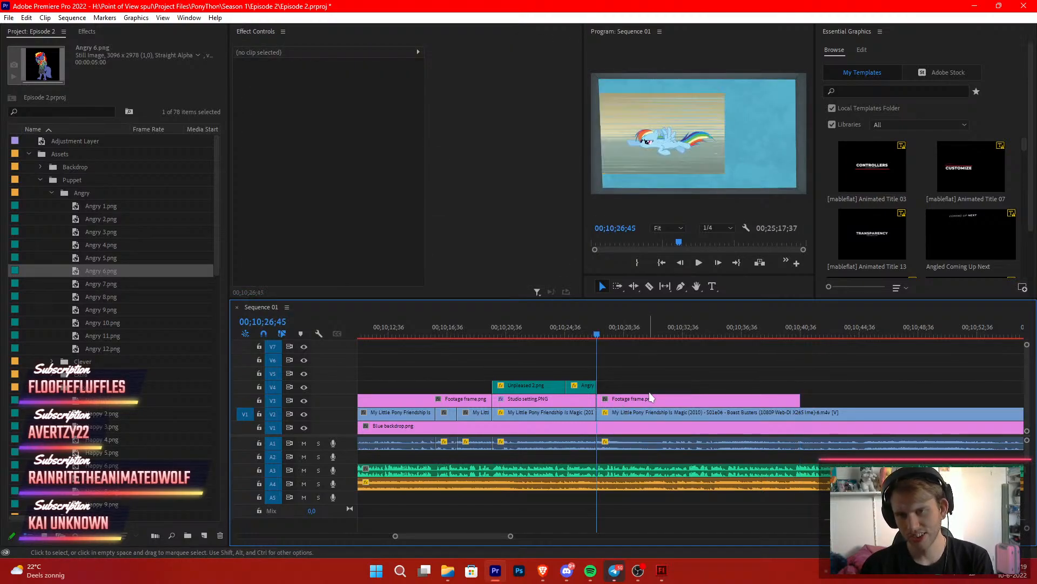
Turn off the Motion effect on the V2 footage after 00;10;26;45 so it fills the frame, and start playback
left_click(661, 411)
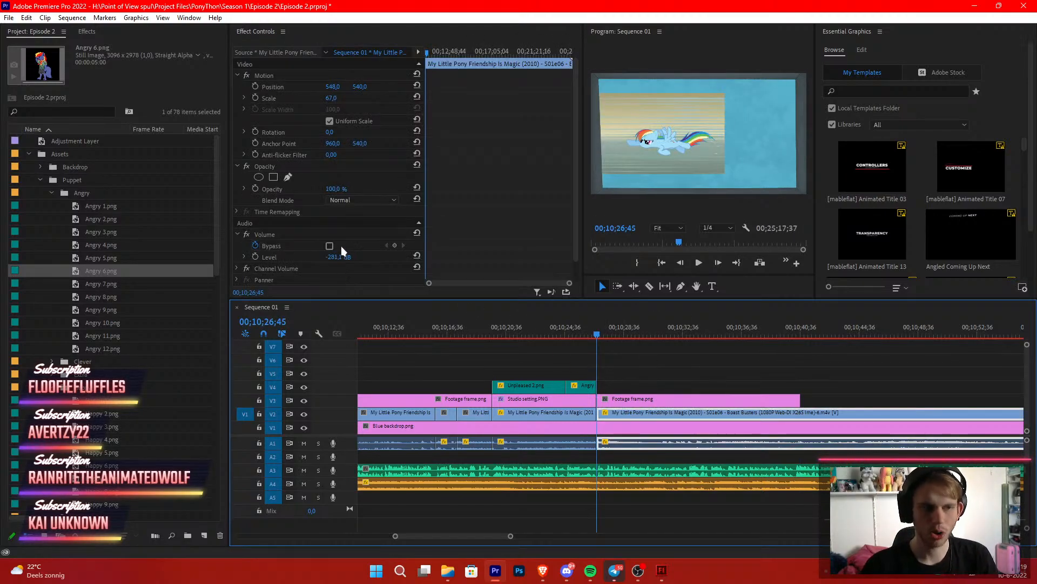
left_click(689, 374)
key("space")
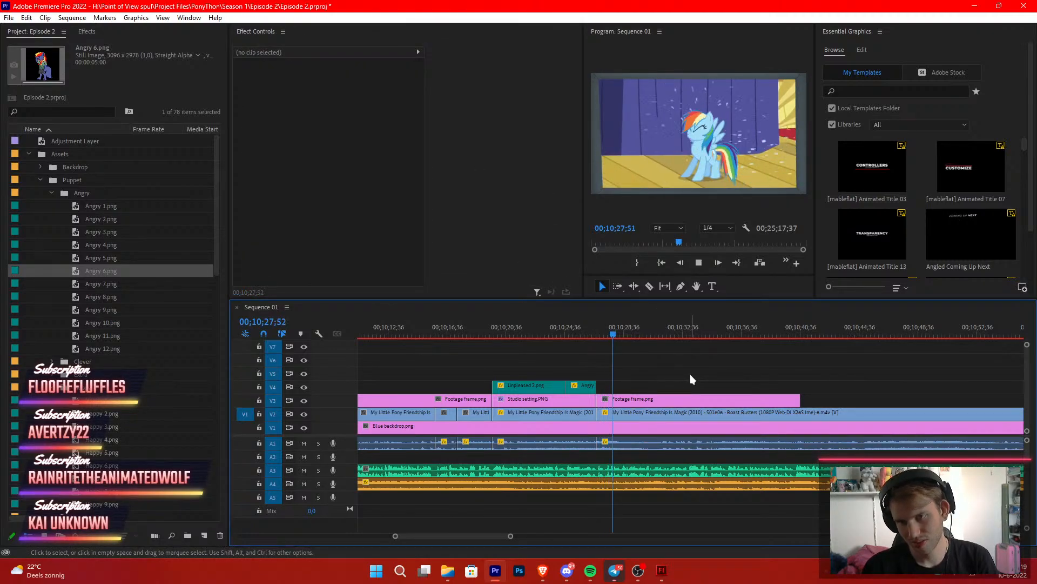
Play on through the Rainbow Dash shot and split the V2 footage at 00;10;30;36
key("c")
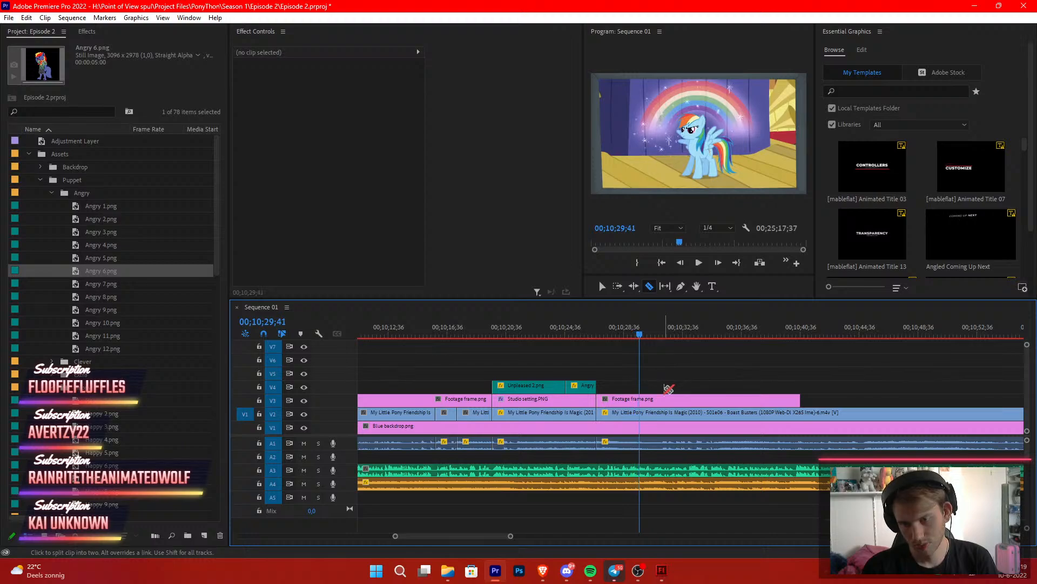
key("space")
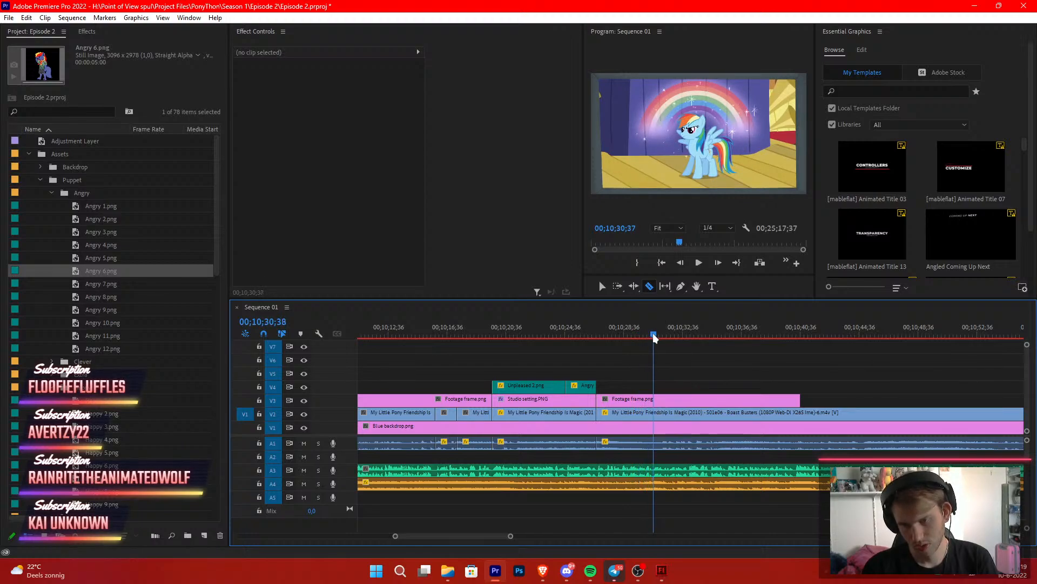
left_click(654, 411)
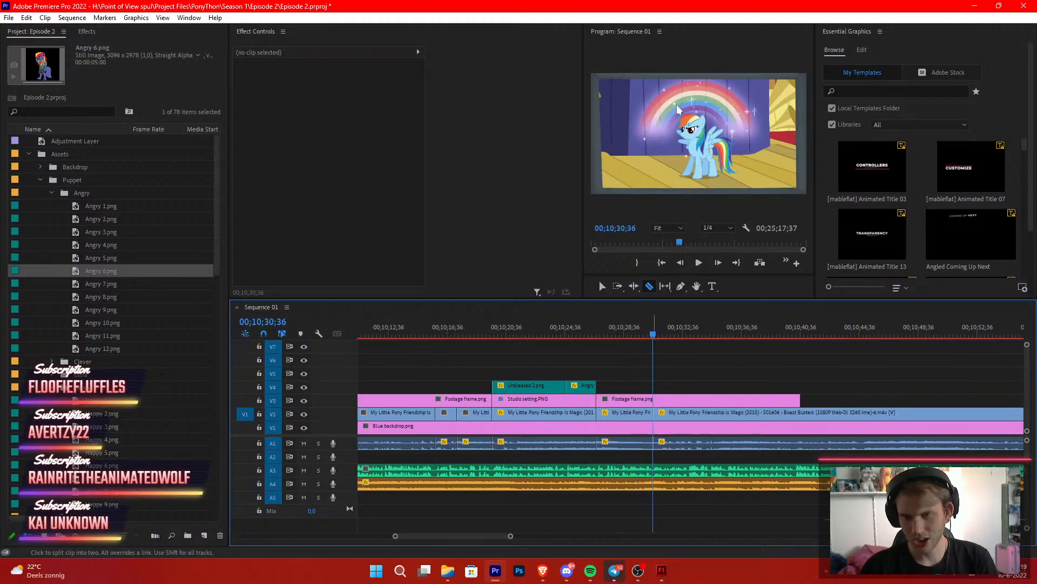
key("v")
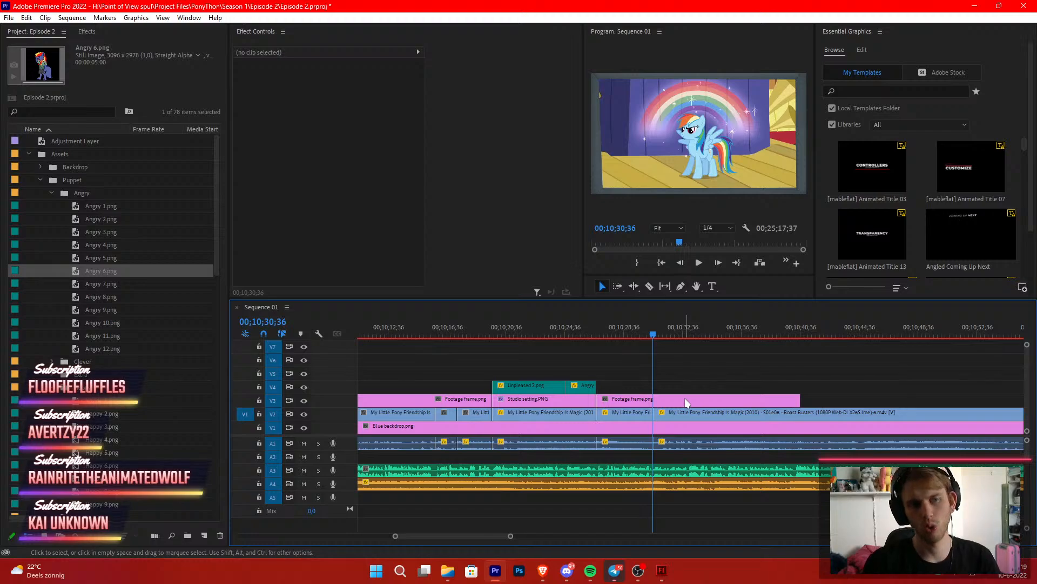
Find the Rarity dress shot at 00;11;52;10, trim the remaining footage start to it and close the gap back to 00;10;30;36
scroll(750, 369, "down", 2)
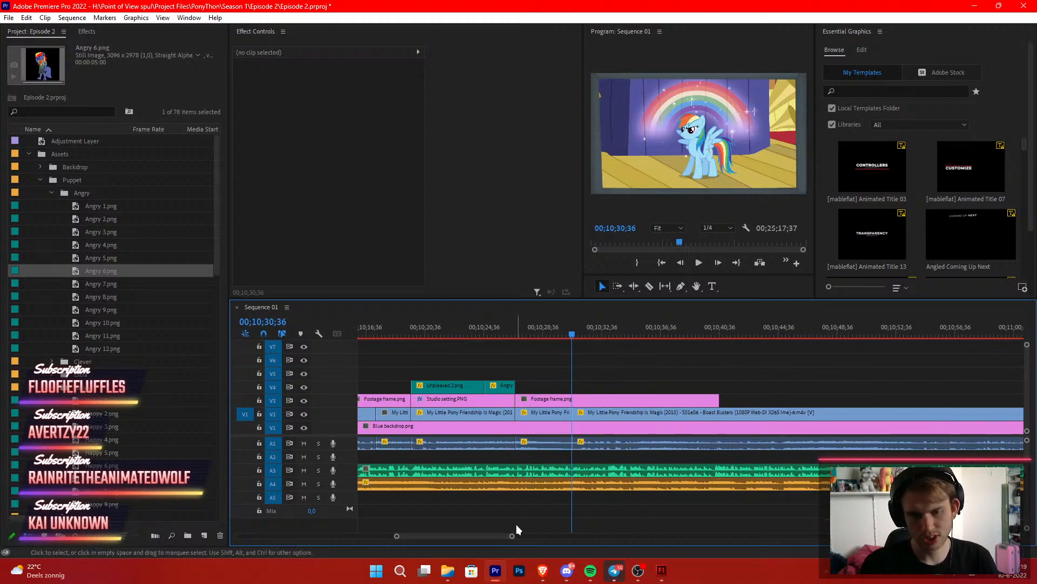
scroll(510, 538, "down", 2)
left_click_drag(766, 327, 971, 372)
scroll(819, 411, "down", 5)
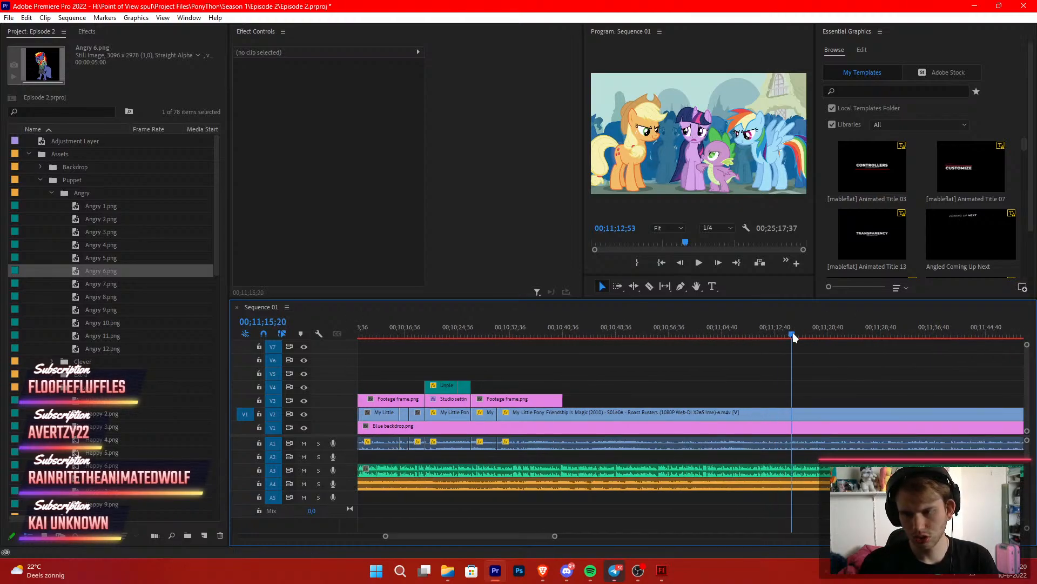
left_click_drag(792, 340, 958, 338)
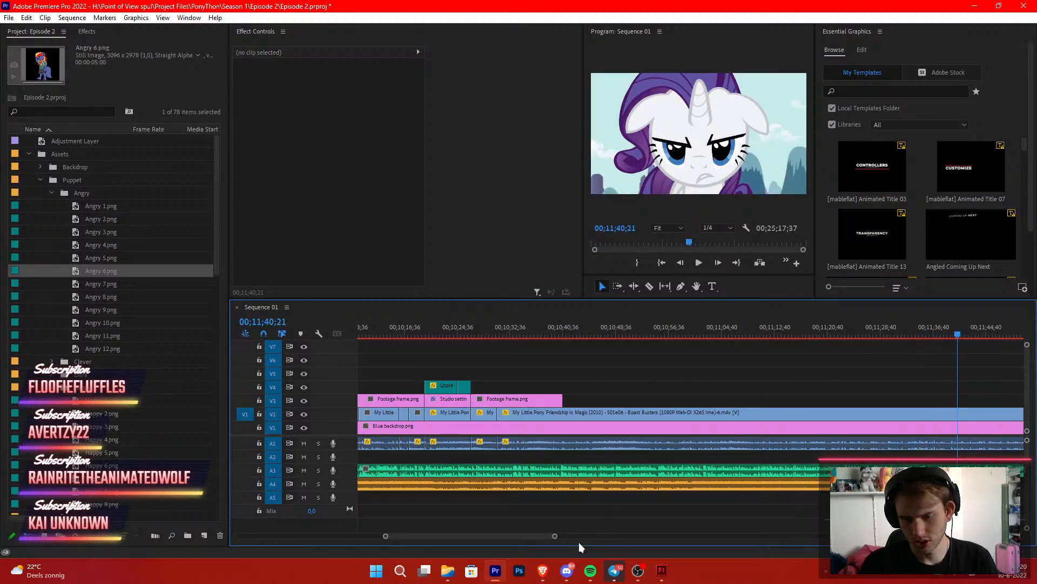
left_click_drag(559, 535, 596, 535)
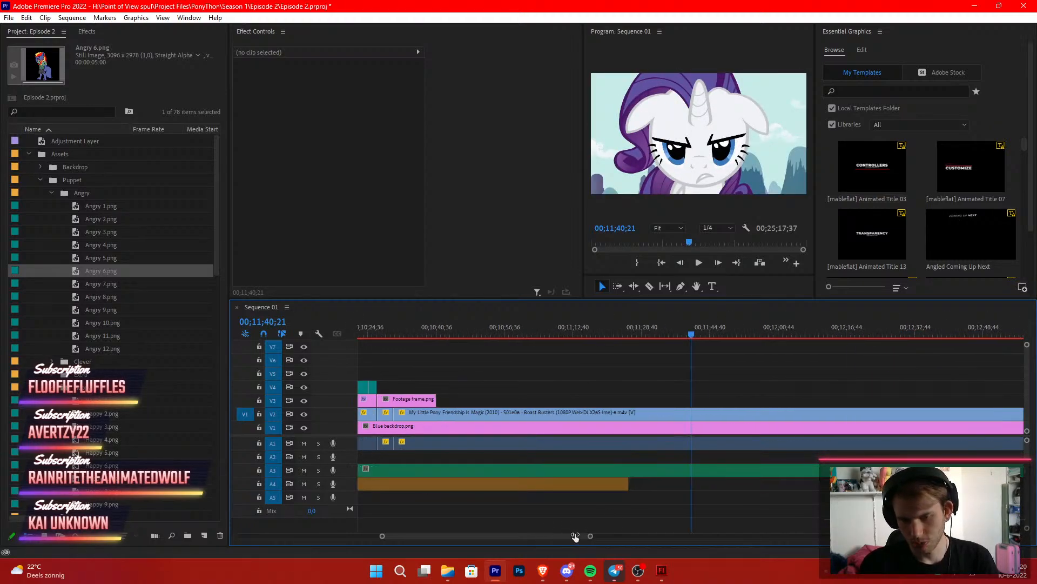
left_click(703, 333)
left_click_drag(704, 331, 741, 333)
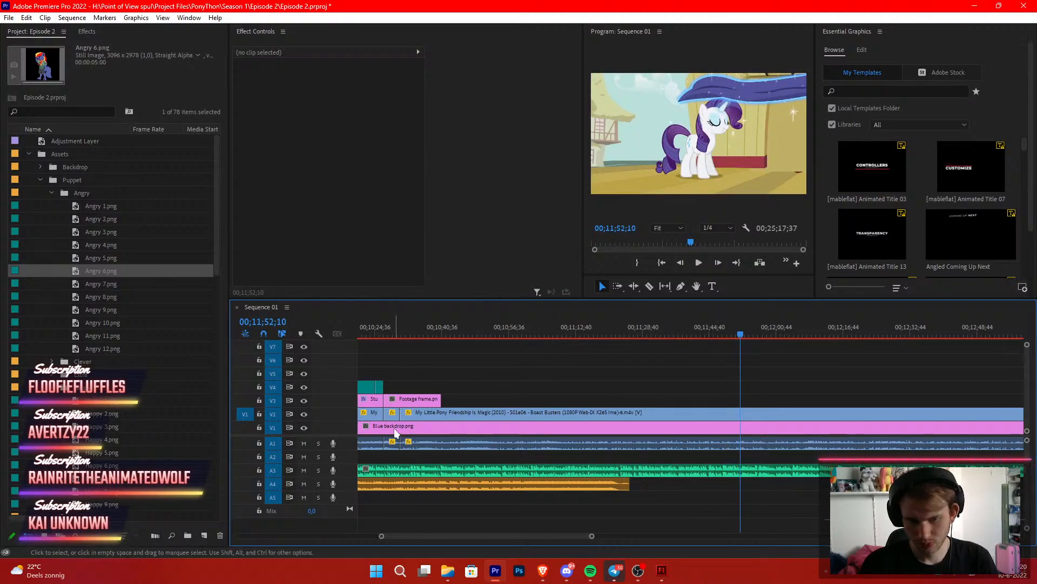
left_click_drag(406, 417, 434, 415)
scroll(435, 403, "up", 5)
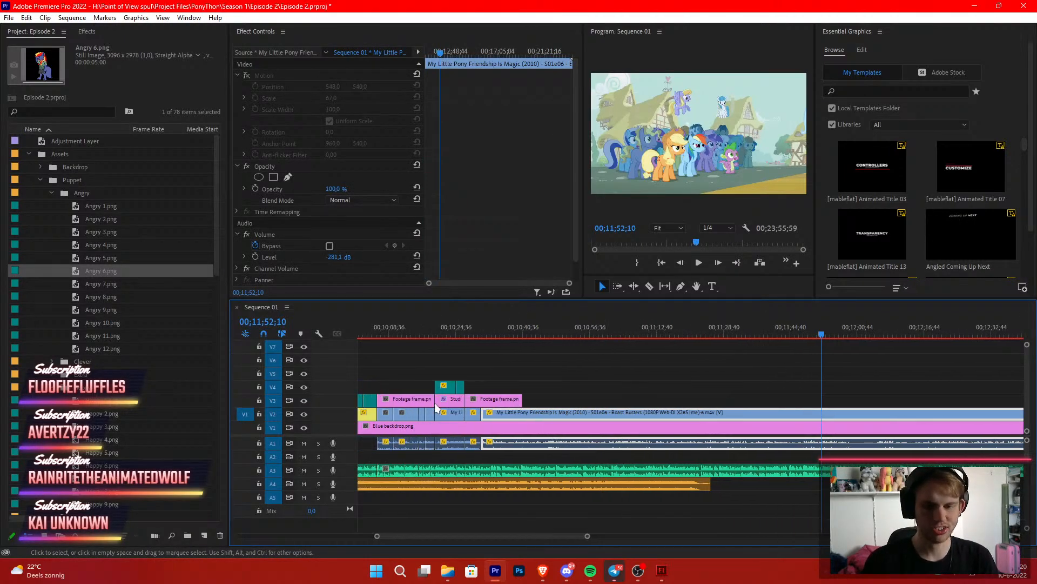
Play the transition into the Rarity footage from 00;10;29;41 to about 00;10;34;50 against the voice-over
left_click_drag(533, 335, 526, 335)
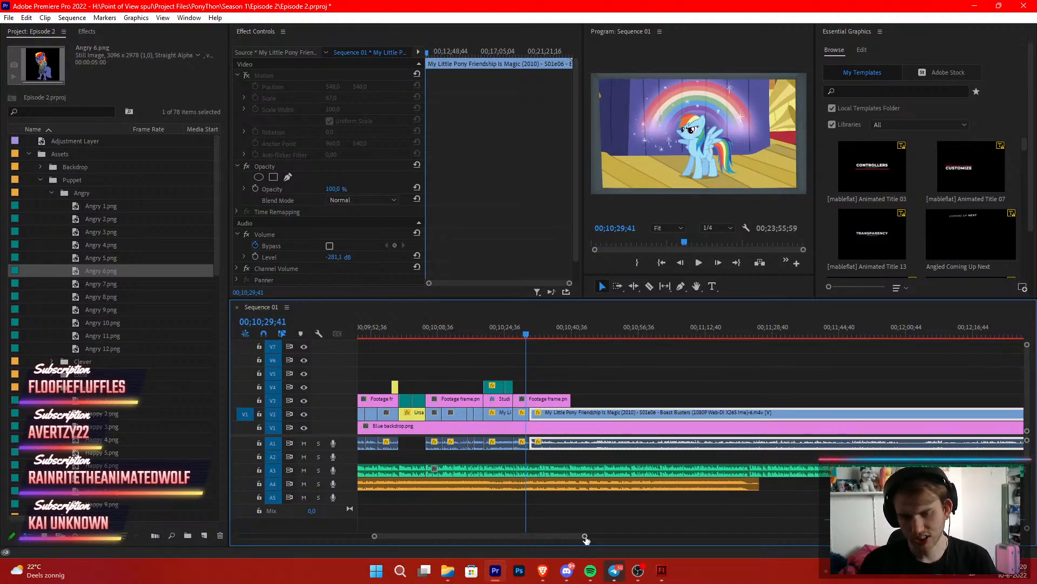
key("equal")
key("equal")
key("equal")
left_click(814, 349)
key("space")
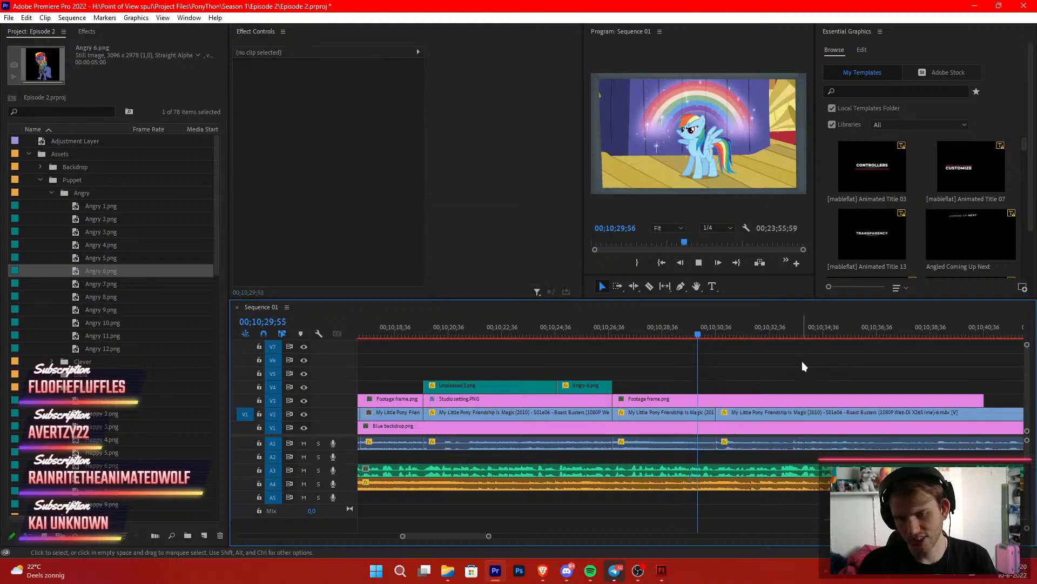
scroll(799, 362, "down", 3)
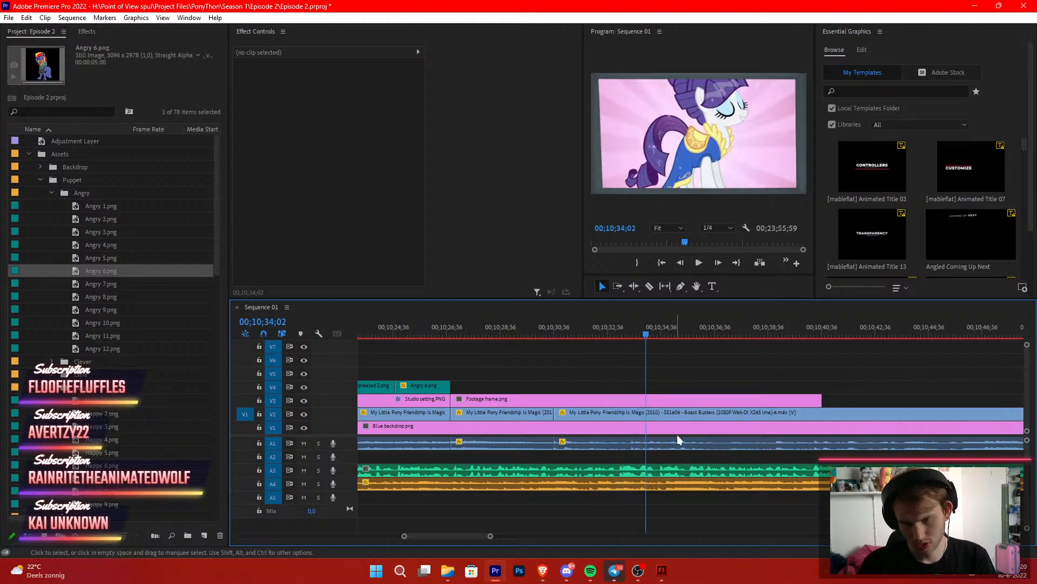
key("space")
key("space")
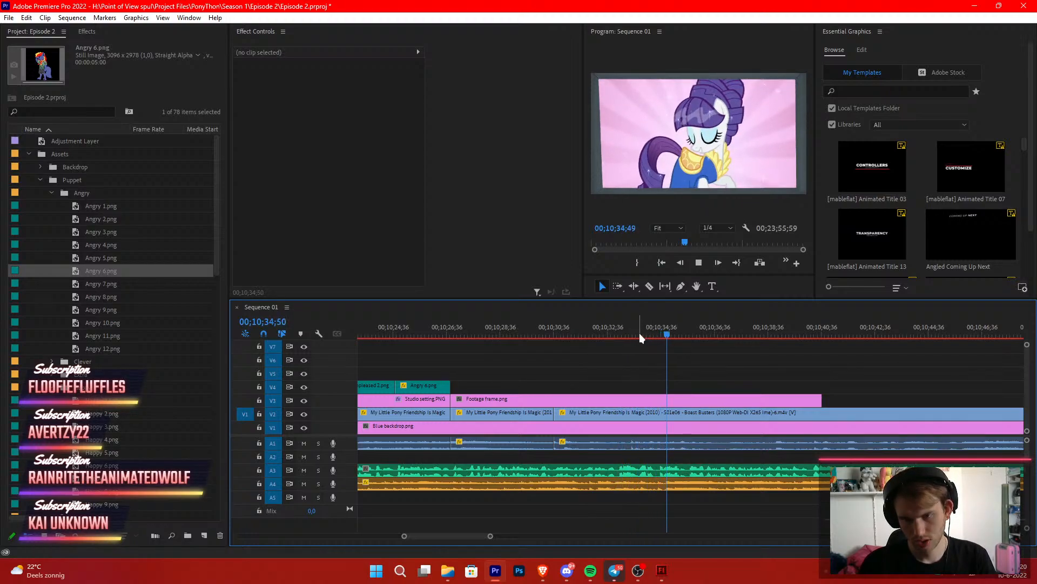
Replay the Rarity shot from just before its start and split the V2 footage at 00;10;34;30
left_click_drag(652, 333, 547, 388)
key("space")
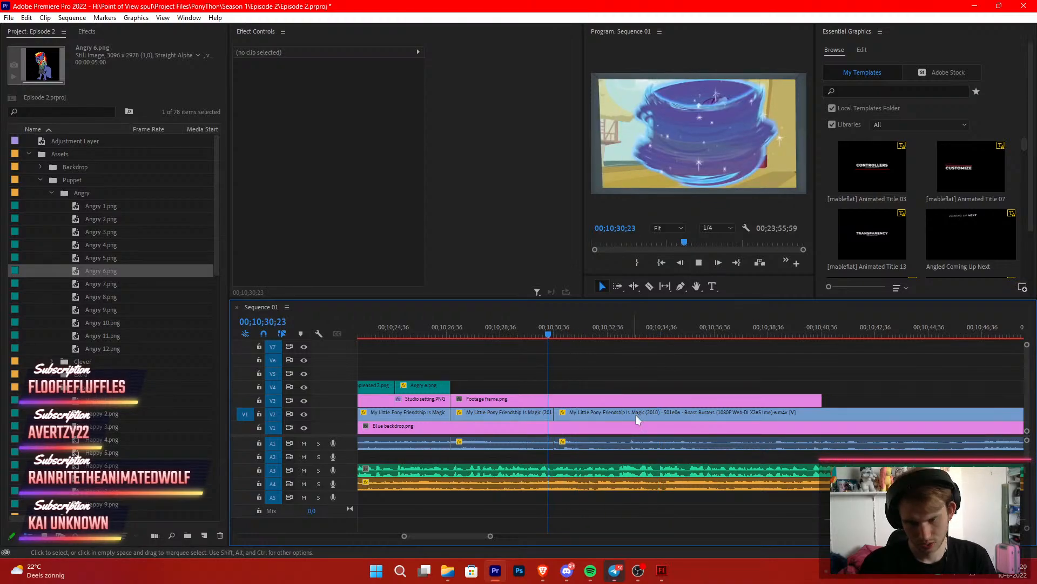
key("c")
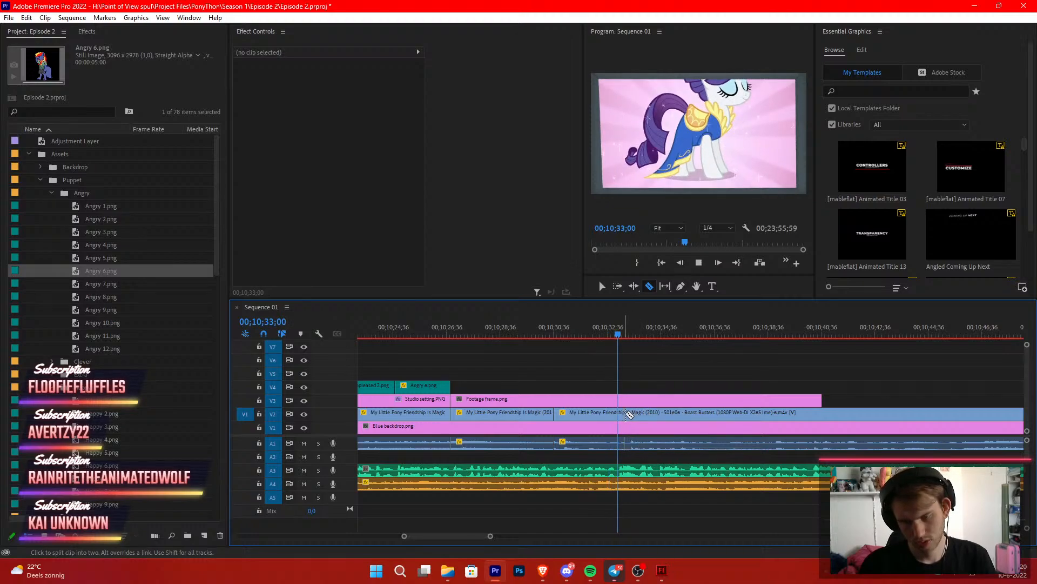
key("space")
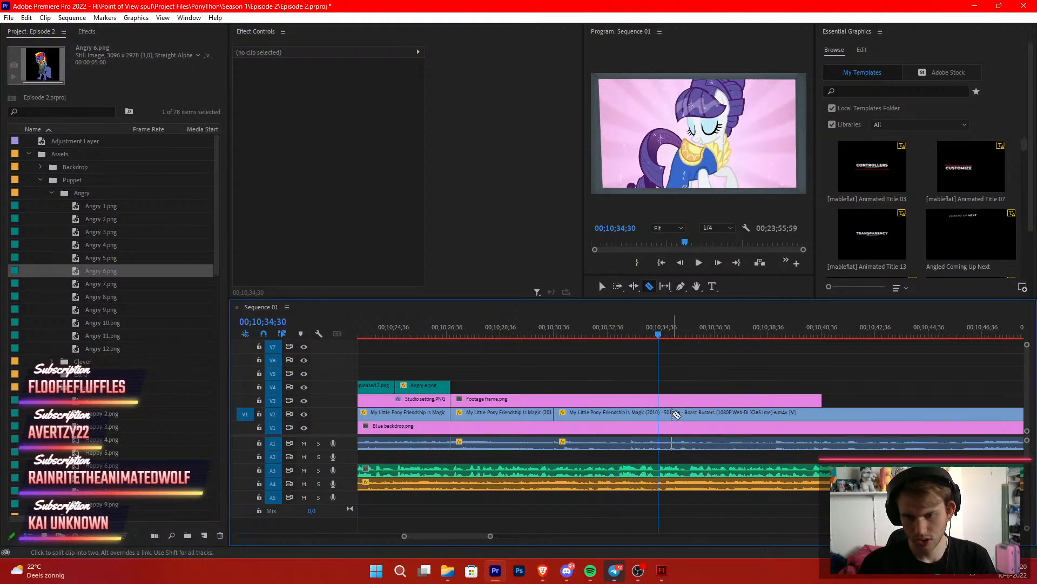
left_click(659, 413)
key("v")
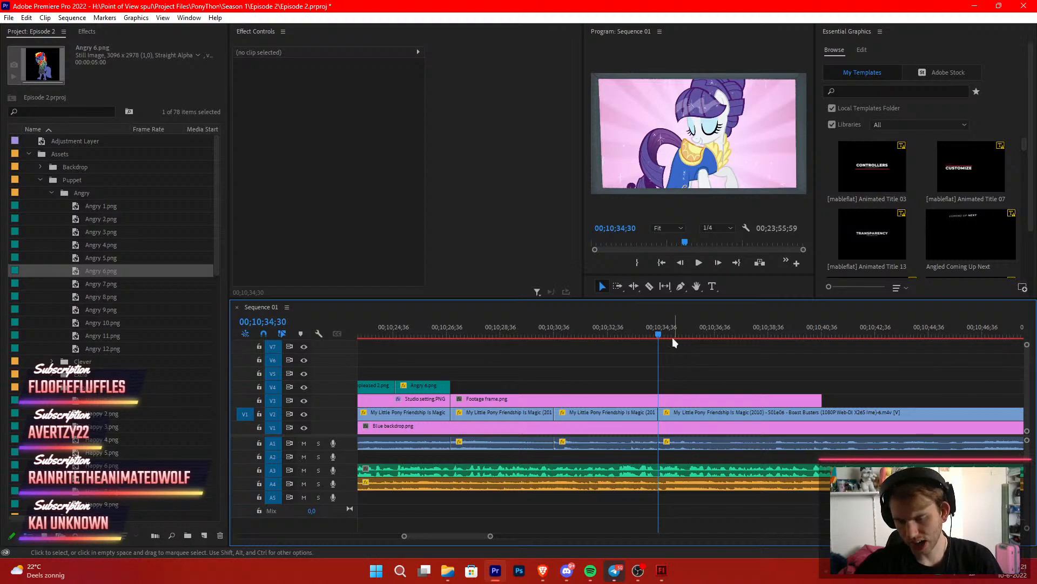
Replay the Rarity shot from 00;10;30;14 and trim the end of the V3 footage frame to the V2 cut at 00;10;34;30
left_click(655, 329)
left_click_drag(656, 327, 543, 367)
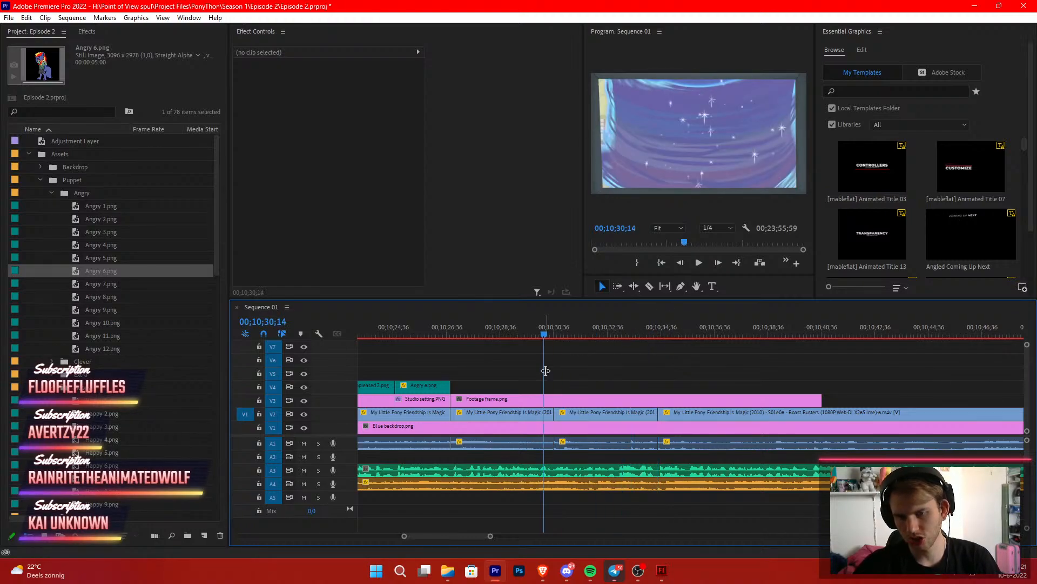
key("space")
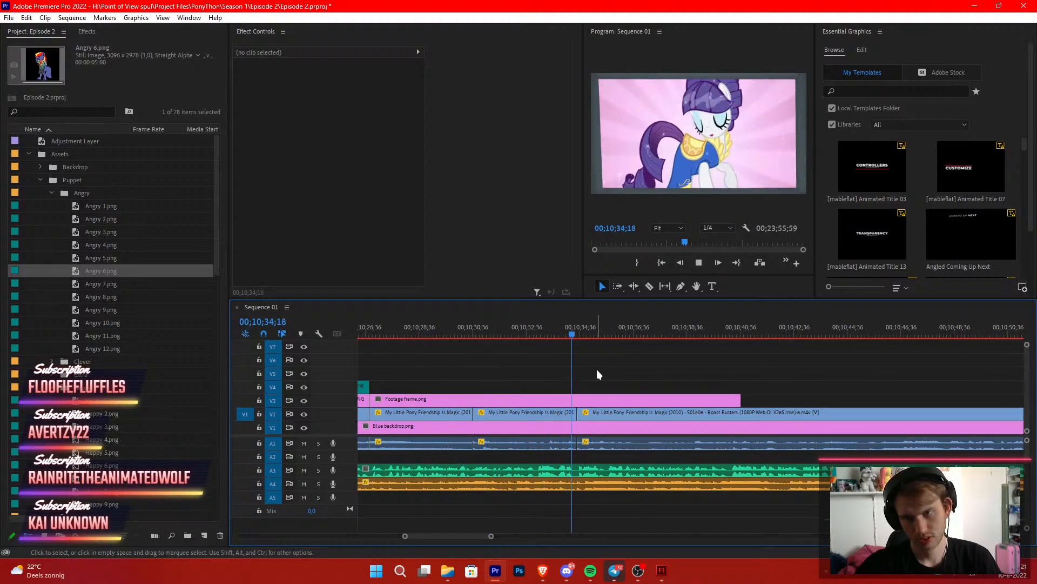
key("space")
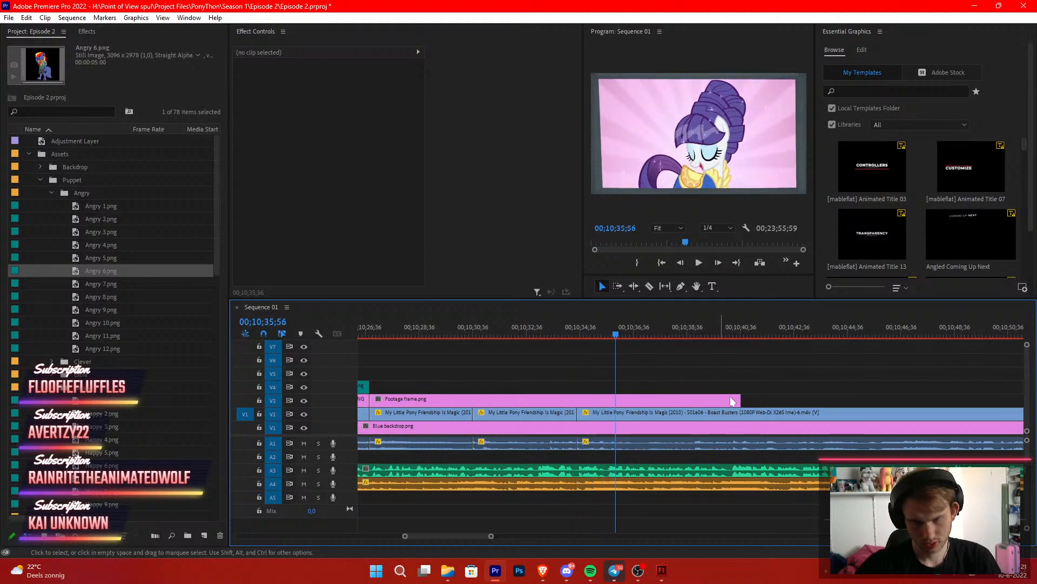
left_click_drag(722, 401, 576, 403)
left_click(578, 426)
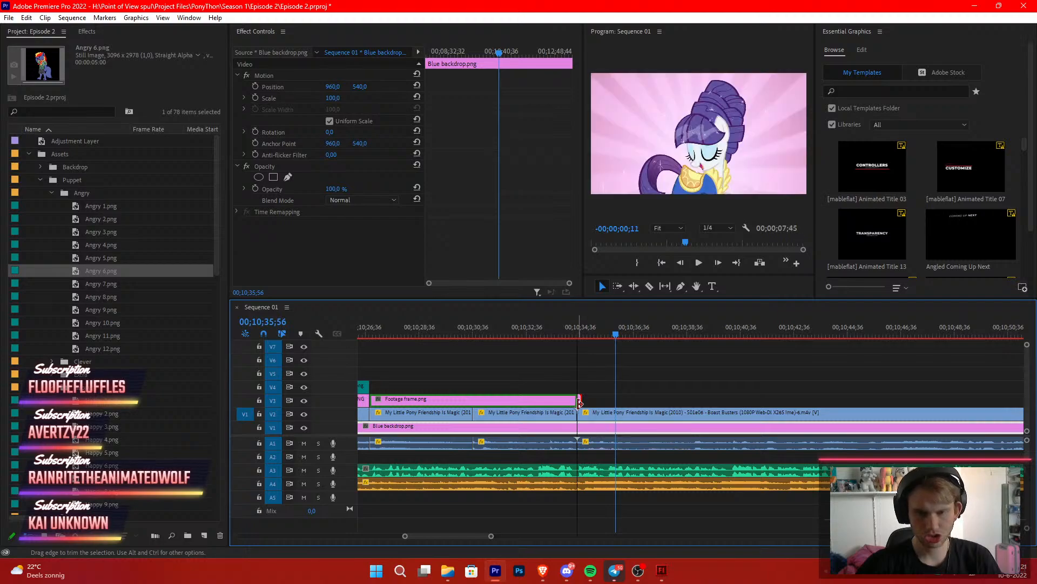
Copy the earlier studio setting and Unpleased 2 pose to 00;10;34;30 and fit the V2 footage there at position 548, 540 and scale 67
left_click_drag(493, 536, 514, 537)
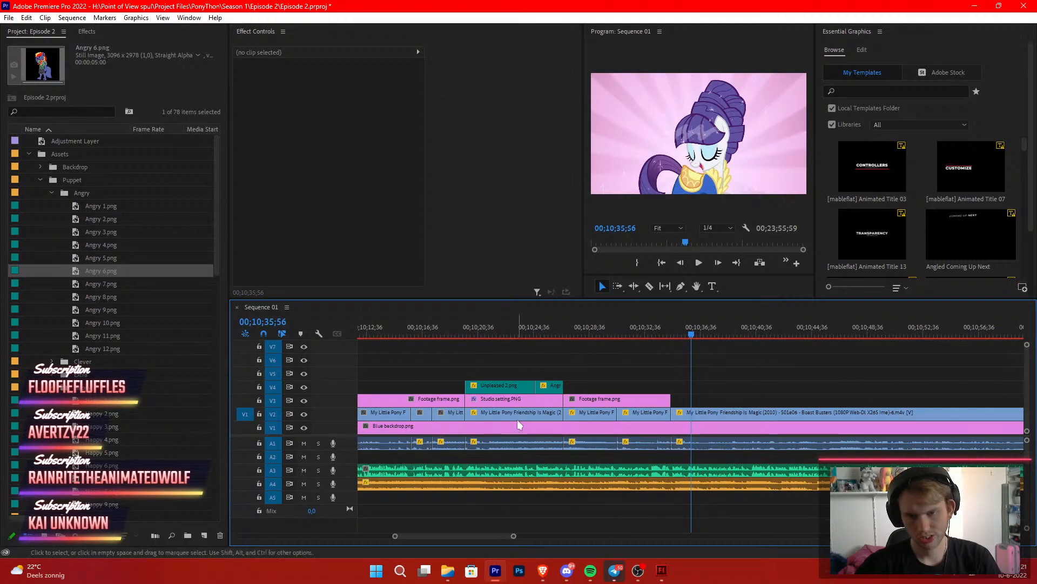
left_click_drag(489, 369, 695, 387)
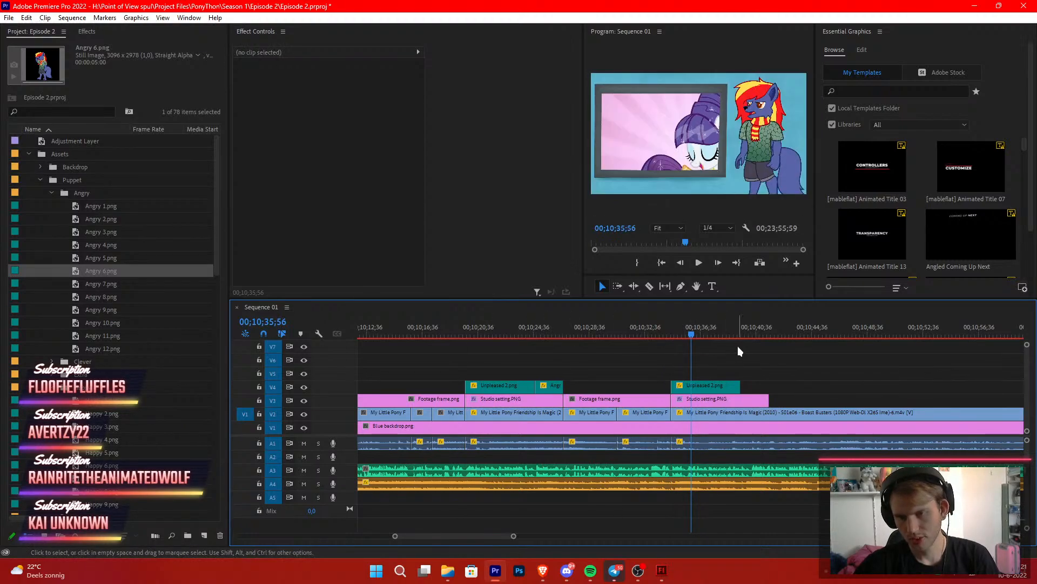
left_click(699, 417)
left_click(246, 75)
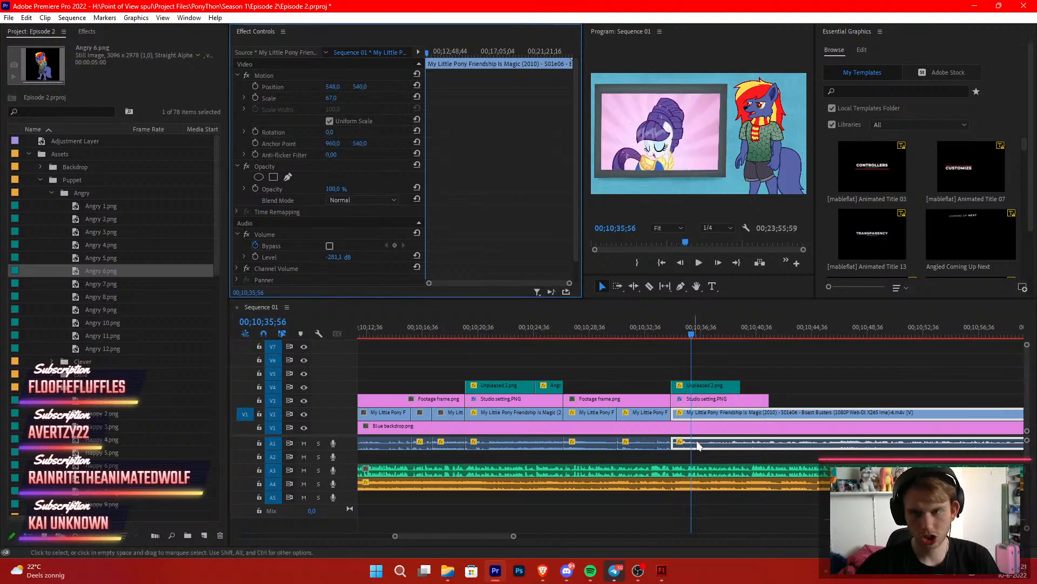
left_click(700, 357)
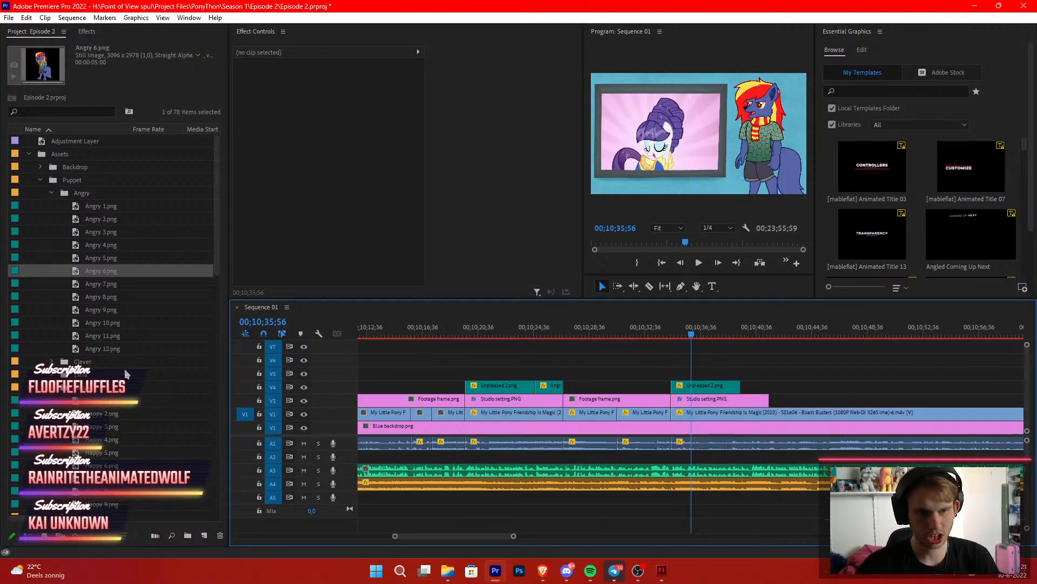
Replace the copied V4 pose at 00;10;34;30 with Unpleased 3.png from the Unpleased puppet folder
scroll(117, 358, "down", 10)
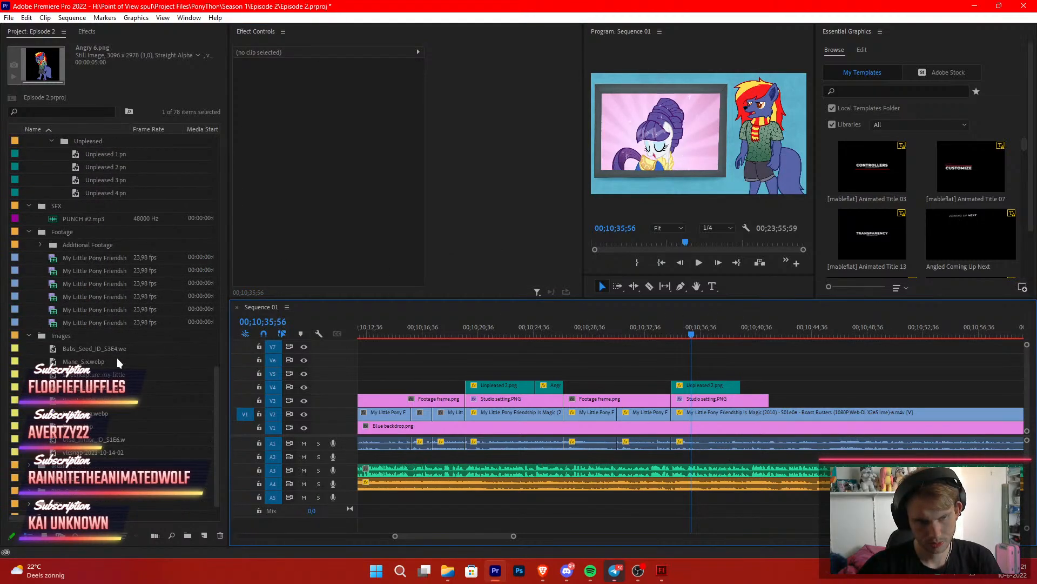
scroll(117, 358, "up", 2)
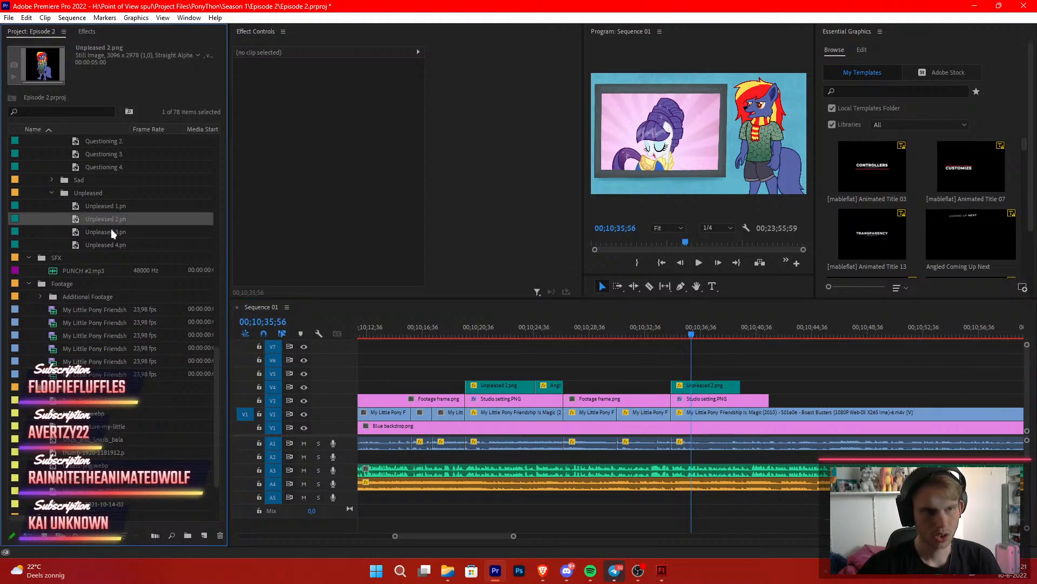
left_click(109, 232)
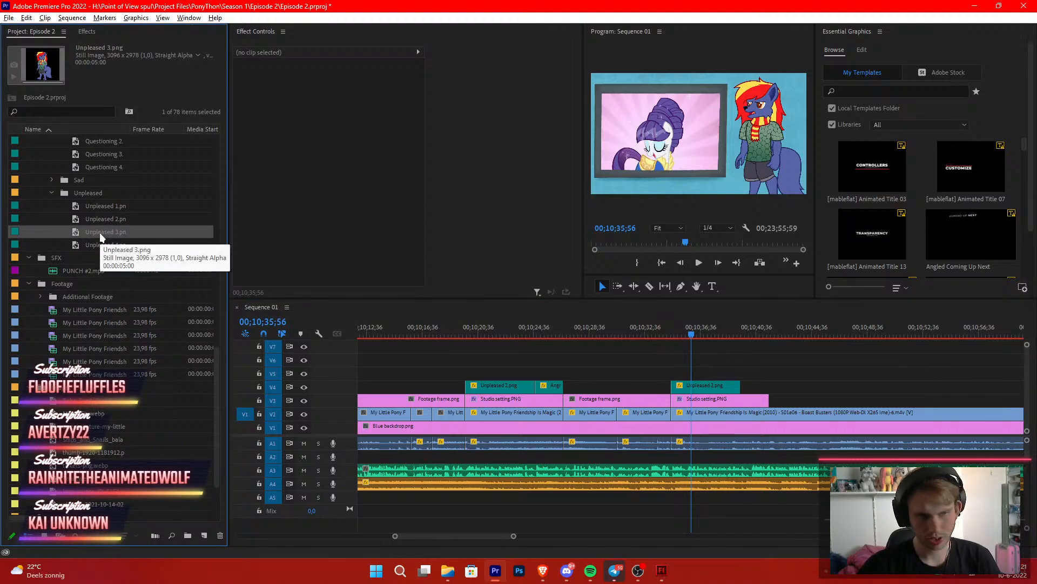
left_click_drag(100, 238, 712, 389)
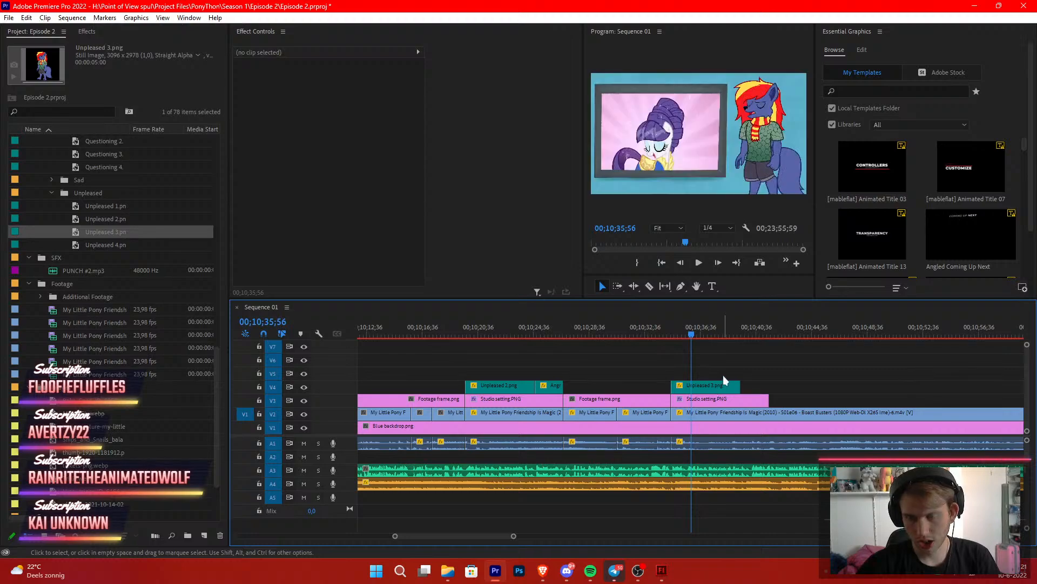
Play the studio section from 00;10;34;30 against the voice-over and split the V4 pose at 00;10;35;35
key("Up")
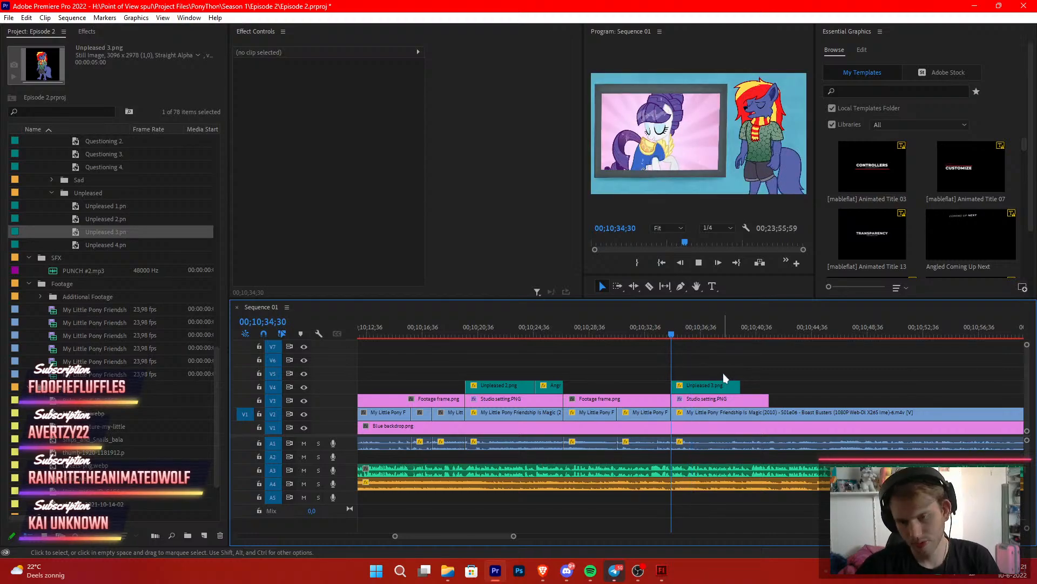
key("space")
key("c")
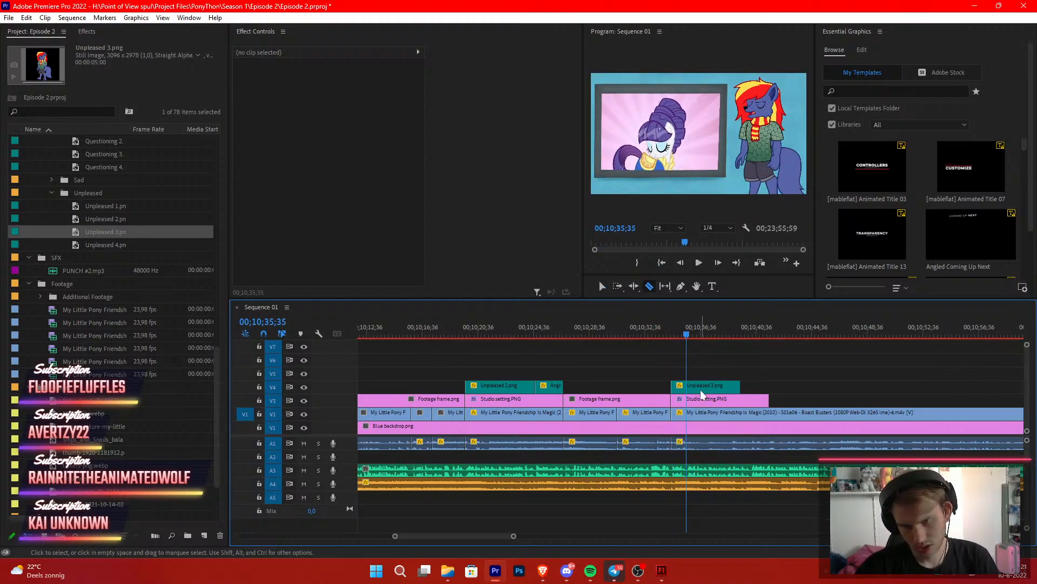
key("v")
key("c")
left_click(691, 386)
key("v")
Play on, then set the V2 footage after the 00;10;34;30 cut back to the earlier Trixie and Rainbow Dash shot, keeping its start there
key("space")
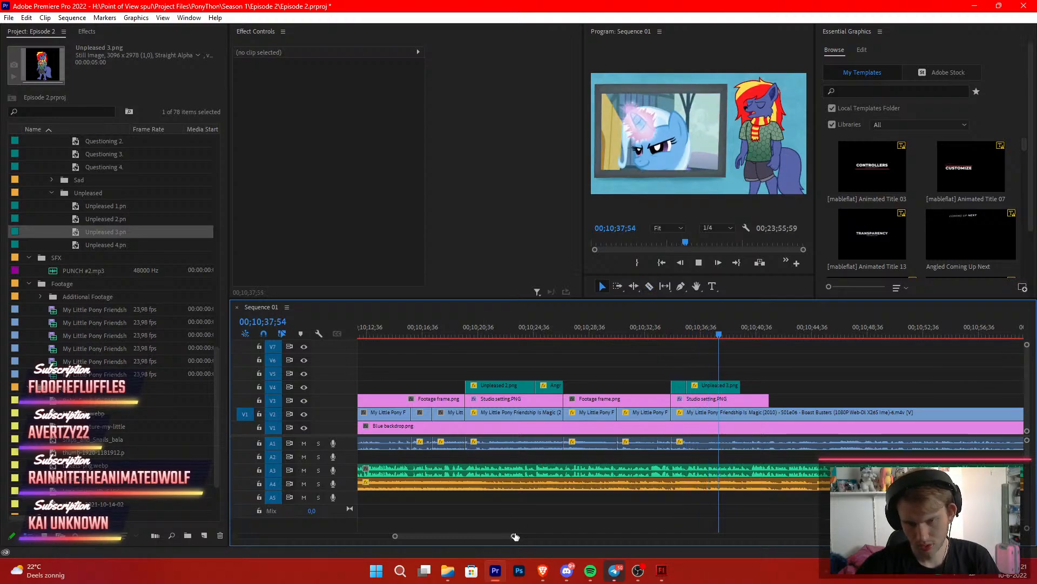
left_click_drag(515, 536, 586, 536)
key("space")
left_click_drag(720, 327, 704, 327)
left_click_drag(689, 416, 713, 407)
left_click_drag(609, 536, 495, 537)
left_click(570, 334)
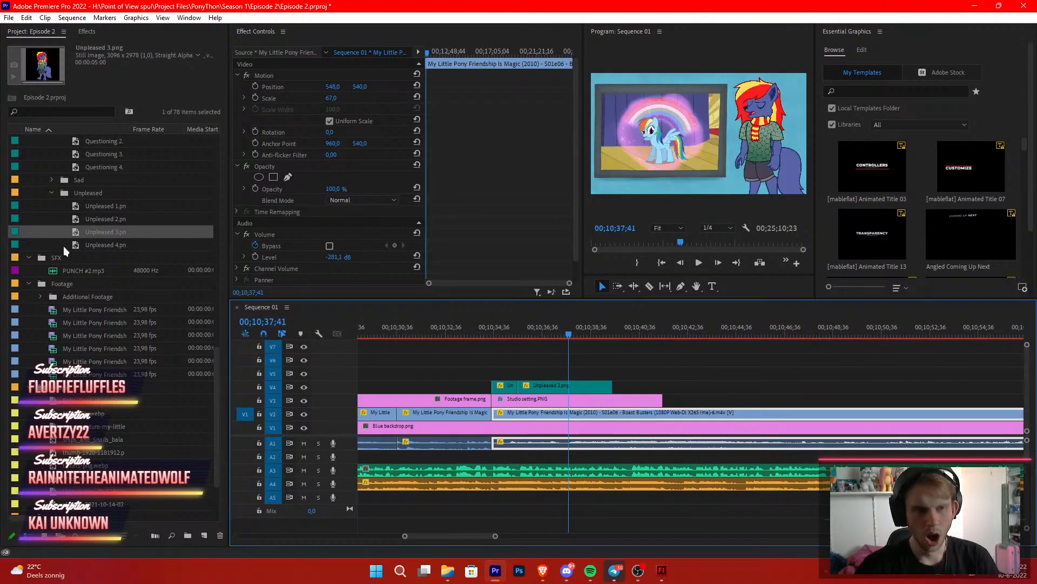
Try Angry 7.png for the V4 pose after the 00;10;35;35 split, and replace it with Angry 8.png
scroll(98, 259, "up", 4)
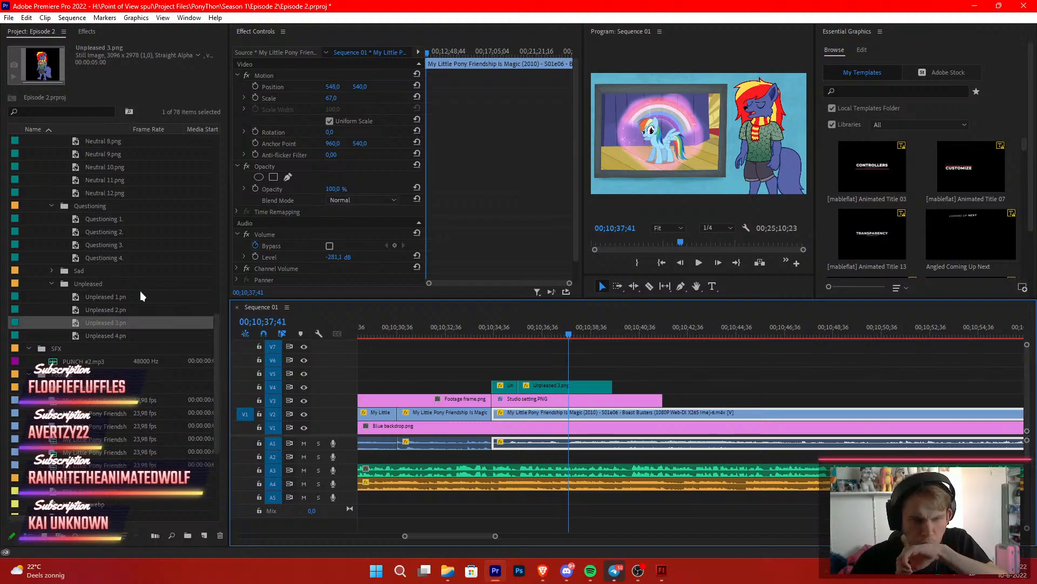
scroll(140, 294, "up", 1)
left_click_drag(213, 347, 173, 205)
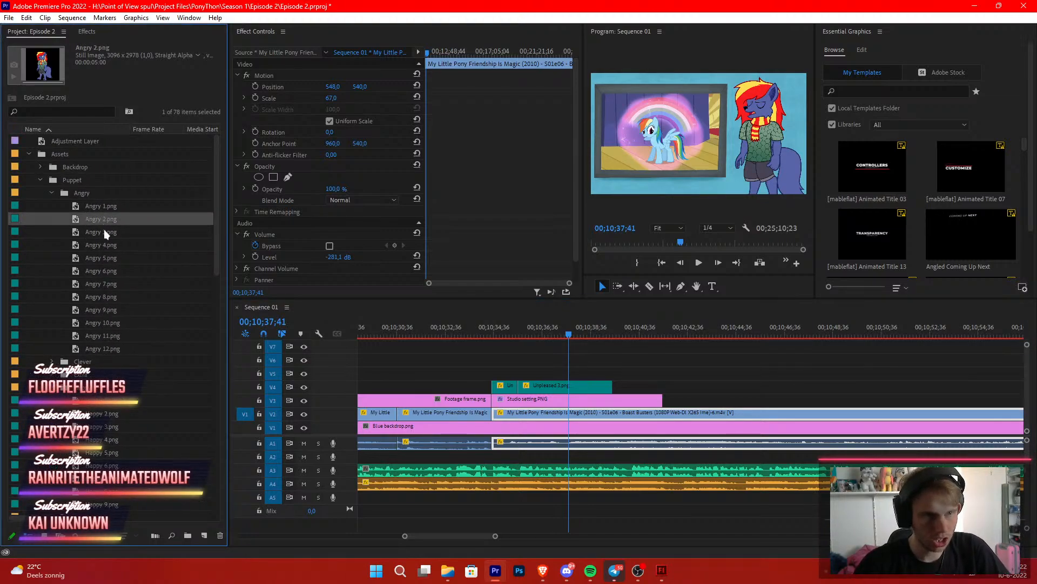
left_click(110, 286)
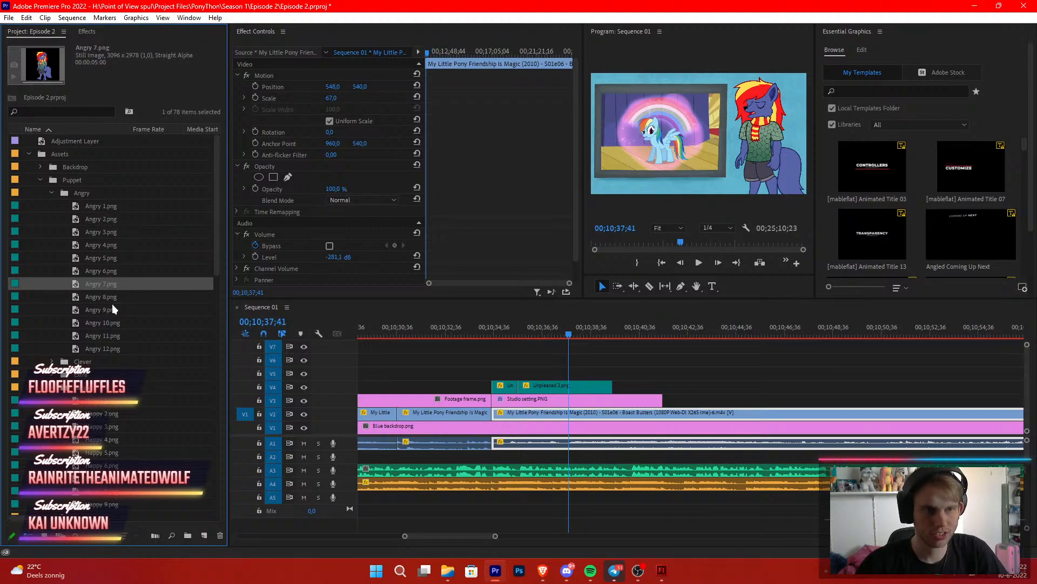
left_click_drag(93, 282, 577, 388)
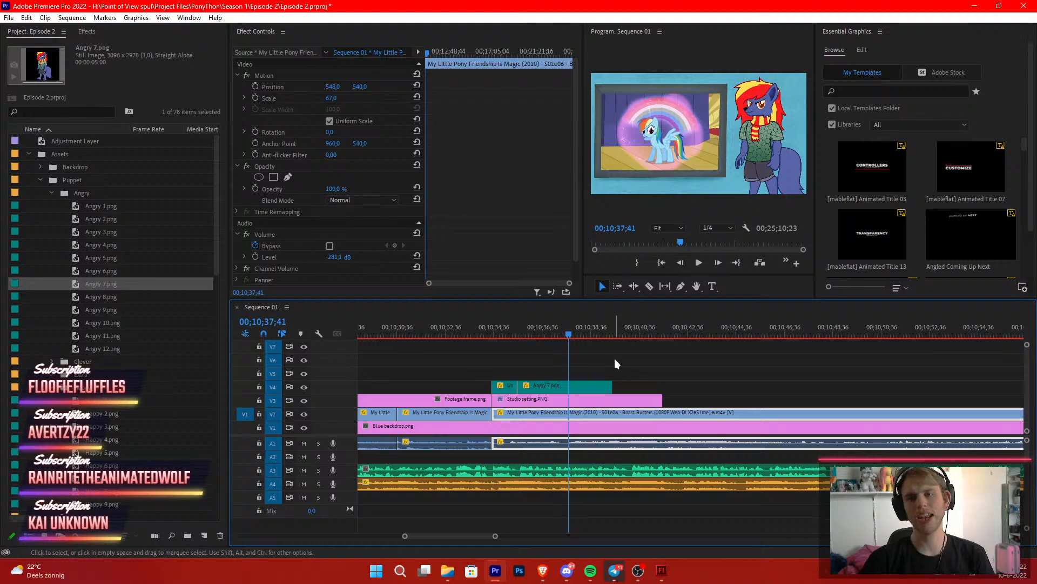
left_click(124, 295)
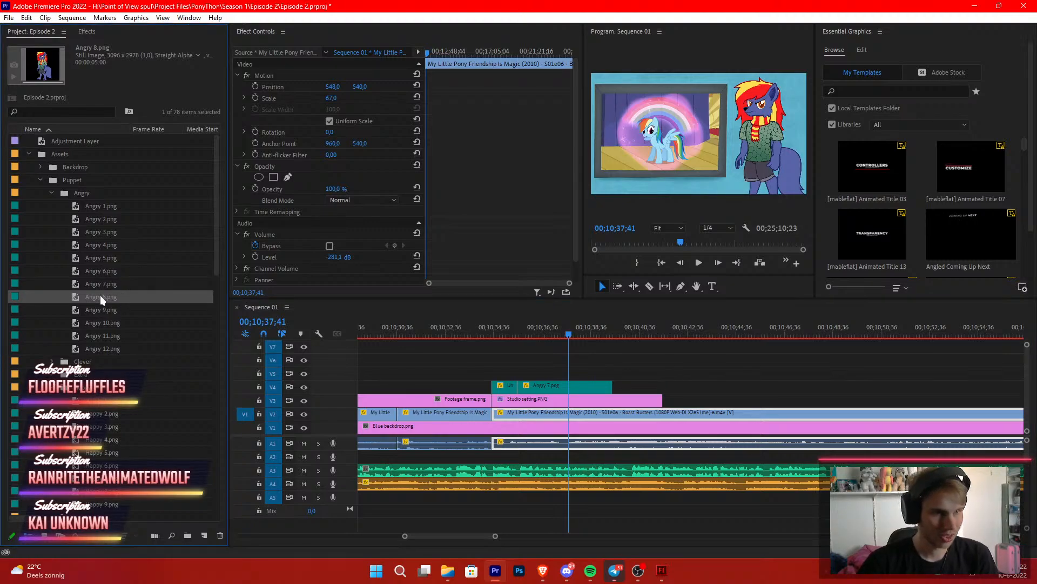
left_click_drag(95, 297, 588, 382)
Play the new poses from 00;10;34;30 against the voice-over and split the Angry 8 pose at about 00;10;37
key("Up")
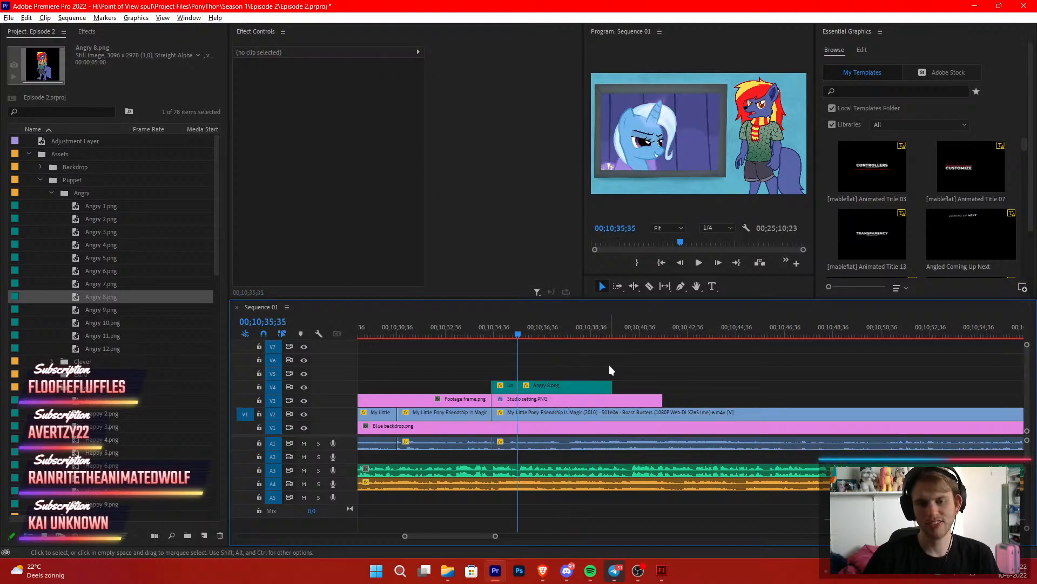
key("Up")
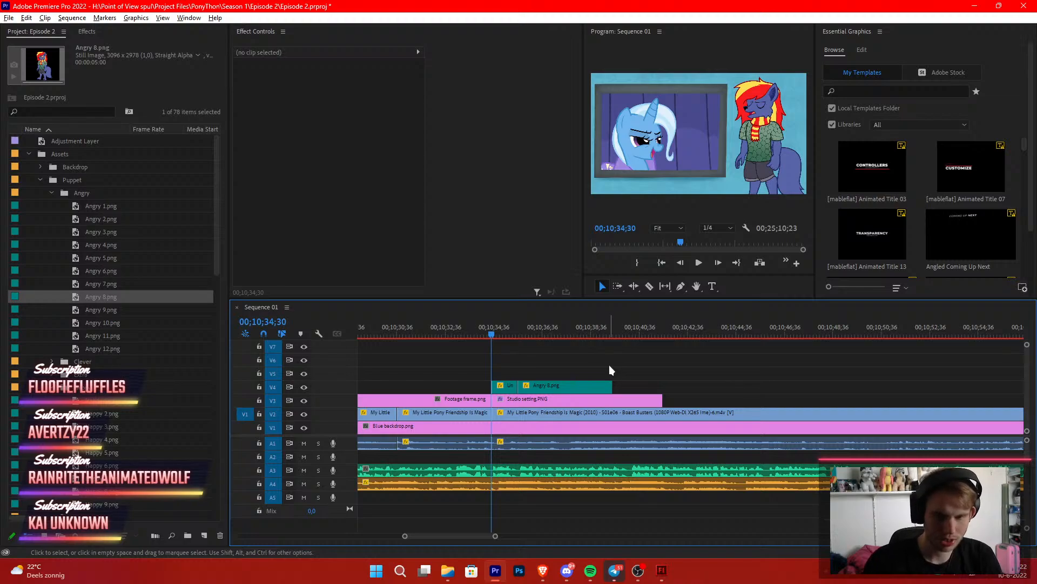
key("space")
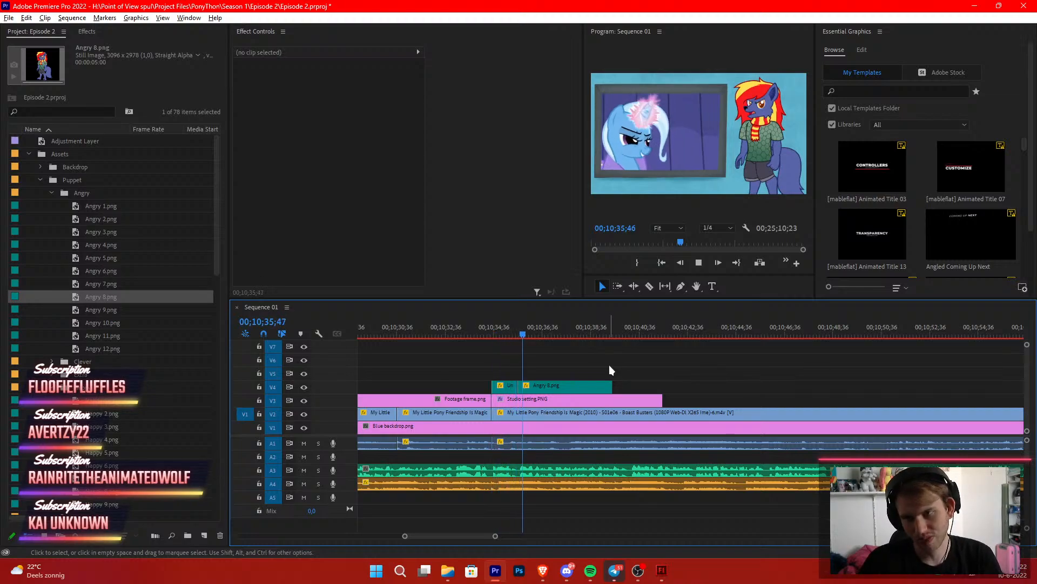
key("space")
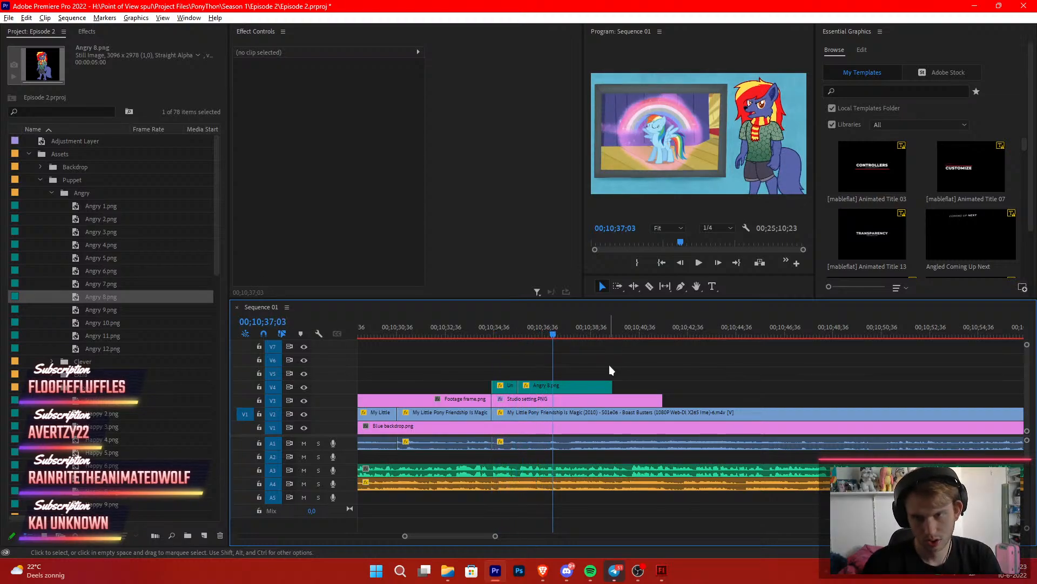
key("space")
left_click_drag(554, 329, 555, 331)
key("c")
left_click(556, 387)
key("v")
Extend the second Angry 8 piece to about 00;10;40;10 and replace it with Angry 4.png
key("space")
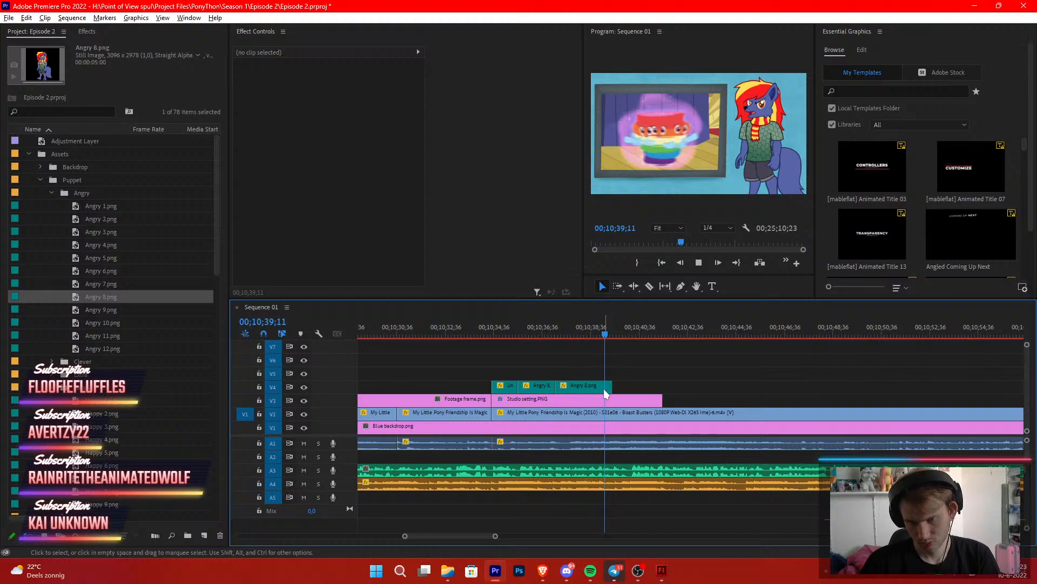
left_click_drag(611, 387, 627, 388)
left_click(587, 328)
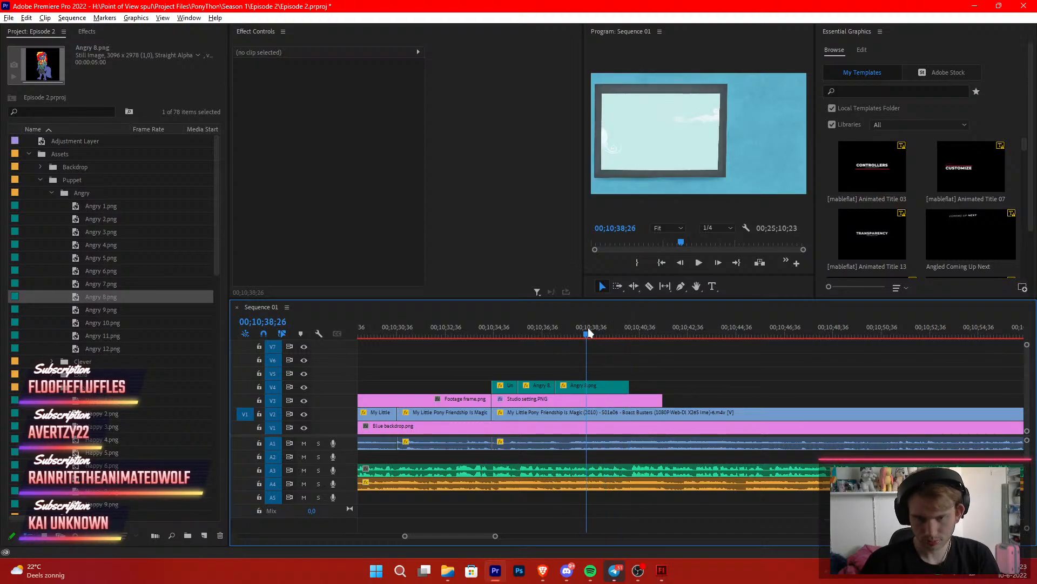
left_click(115, 244)
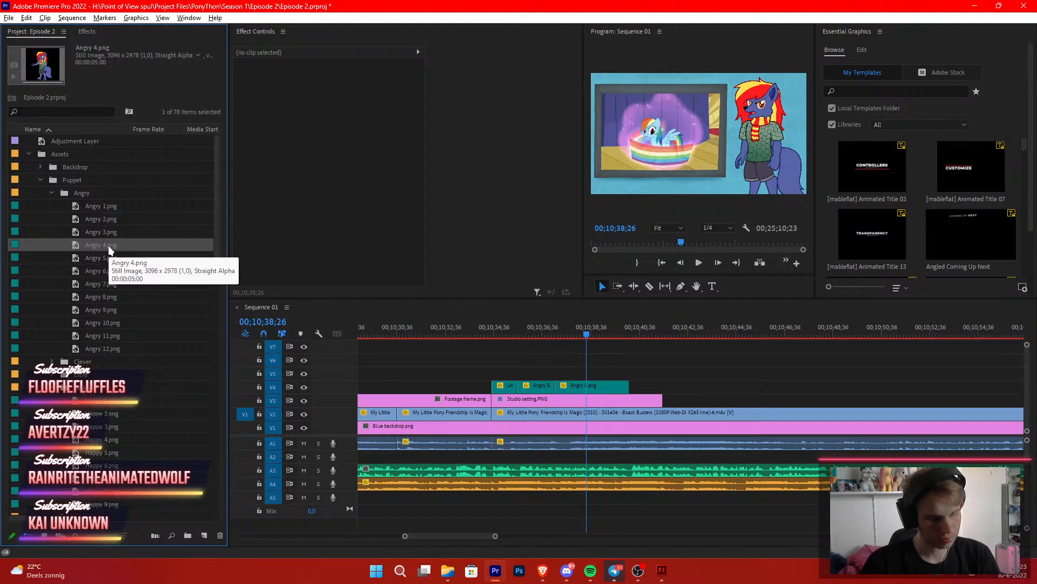
left_click_drag(108, 246, 582, 391)
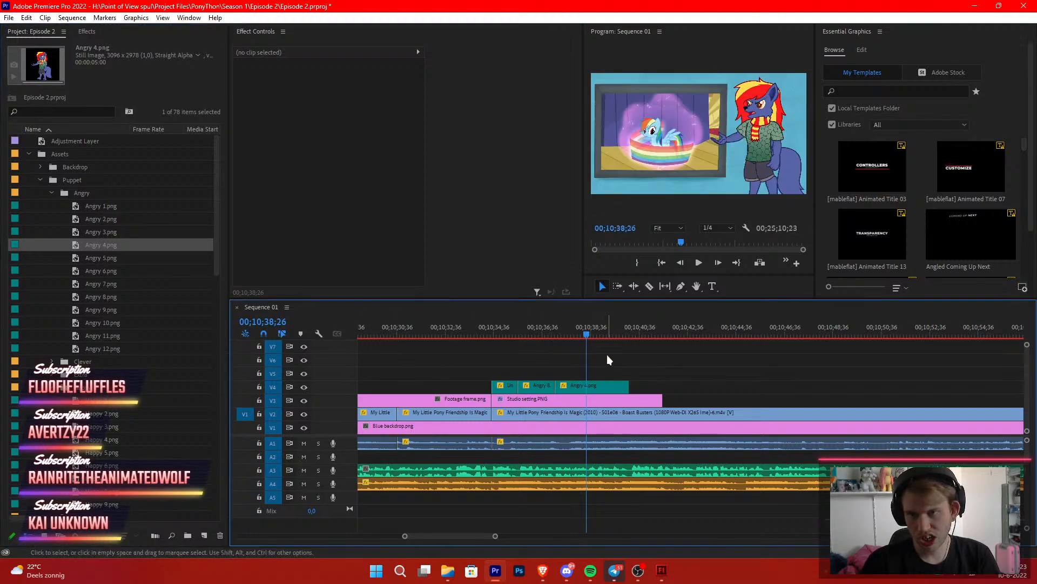
Play on from about 00;10;37, split the V3 studio setting at the end of the Angry 4 pose and extend its second piece to about 00;10;52
left_click(554, 332)
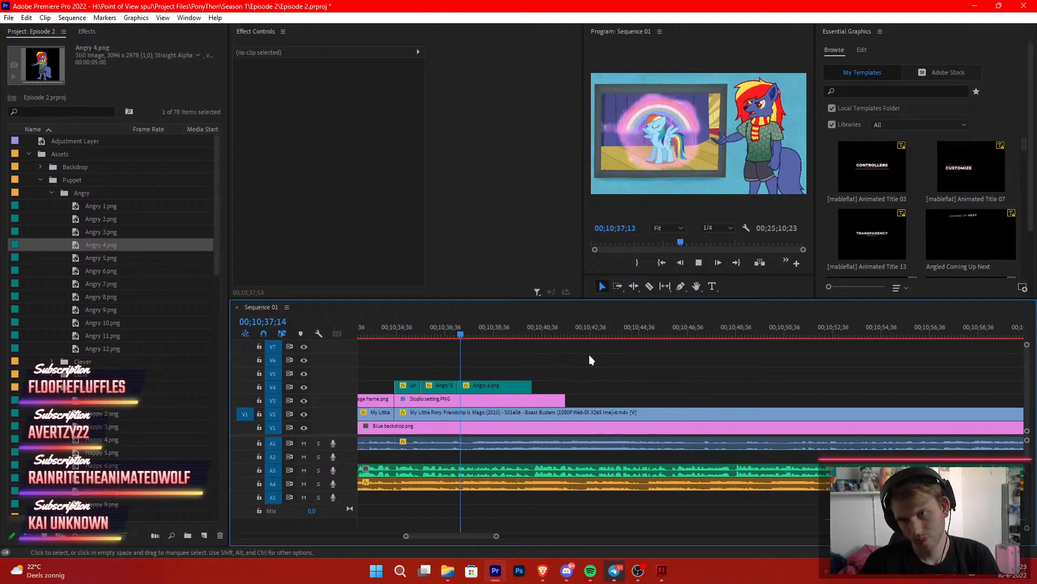
key("c")
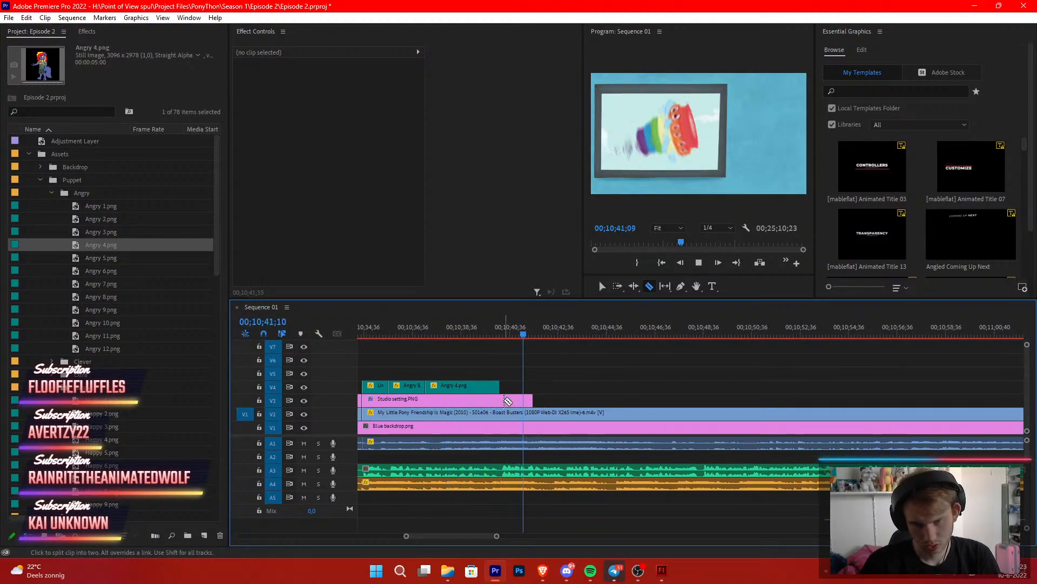
left_click(501, 399)
key("v")
left_click(512, 401)
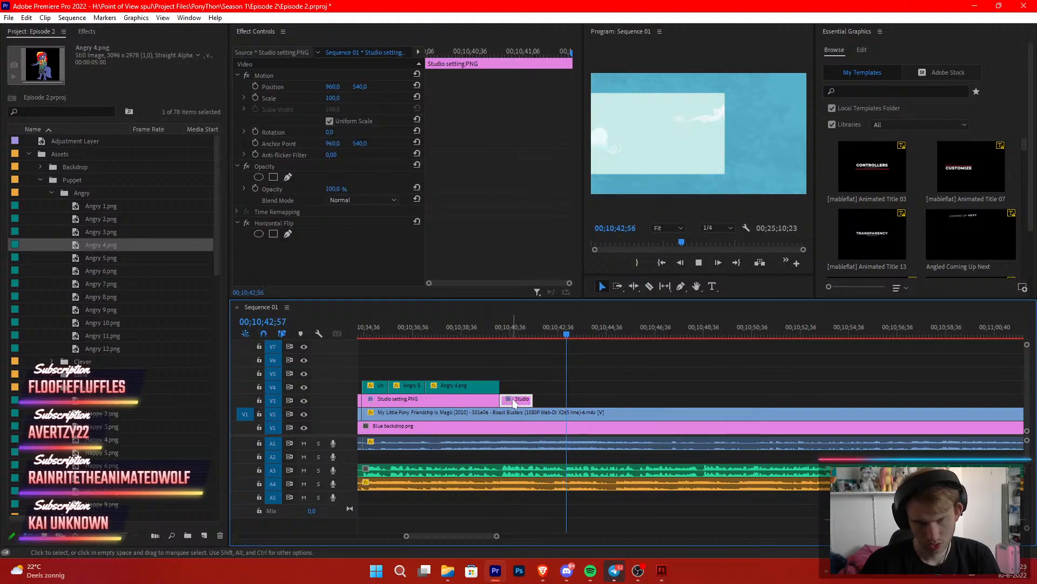
left_click_drag(533, 401, 794, 401)
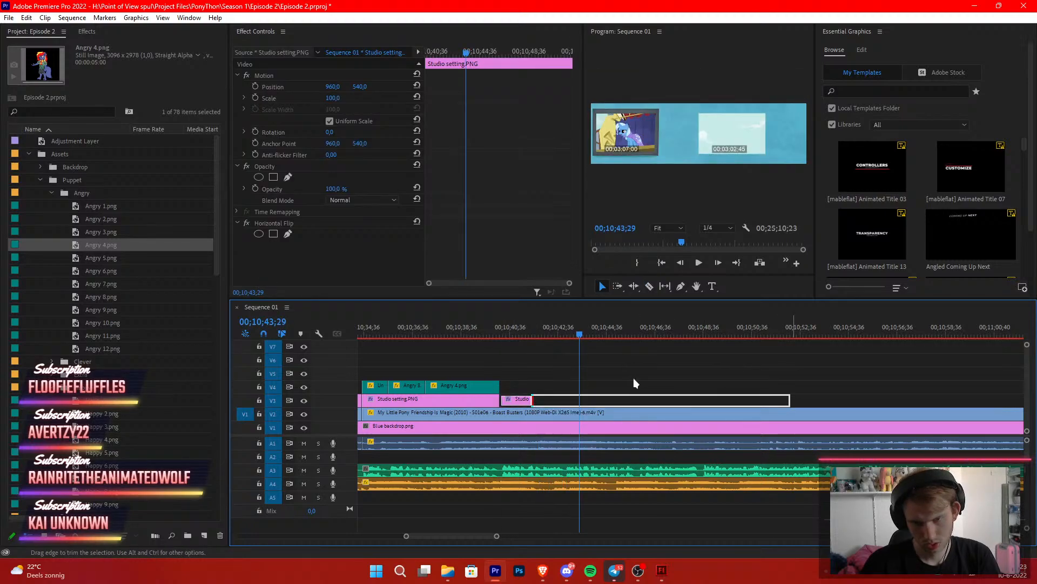
Extend the Angry 4 pose to about 00;10;50;30, split it at the studio setting cut and start playback from just before the split
left_click_drag(499, 386, 749, 386)
key("c")
left_click(500, 386)
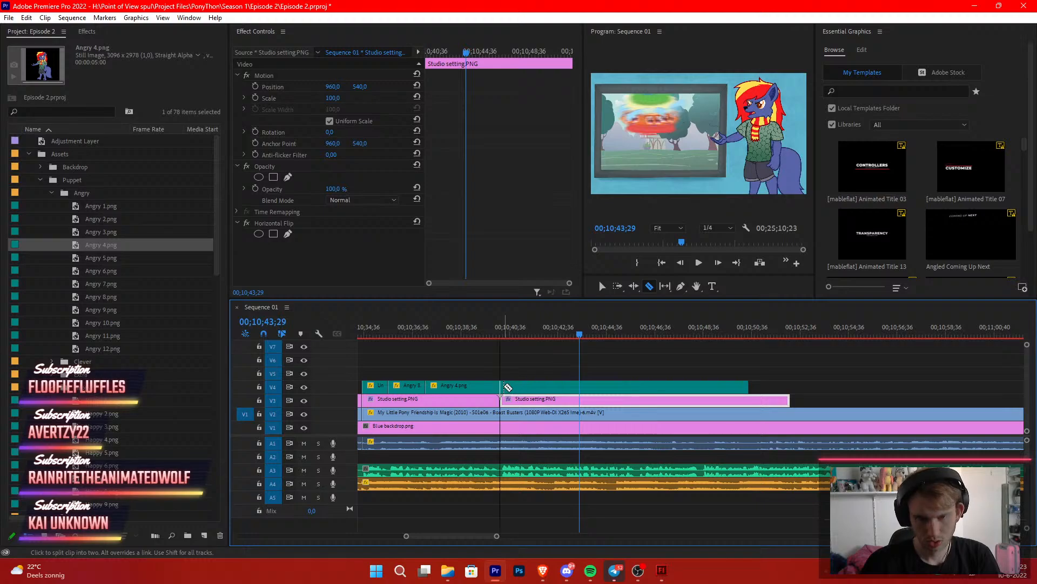
key("v")
left_click_drag(511, 334, 496, 335)
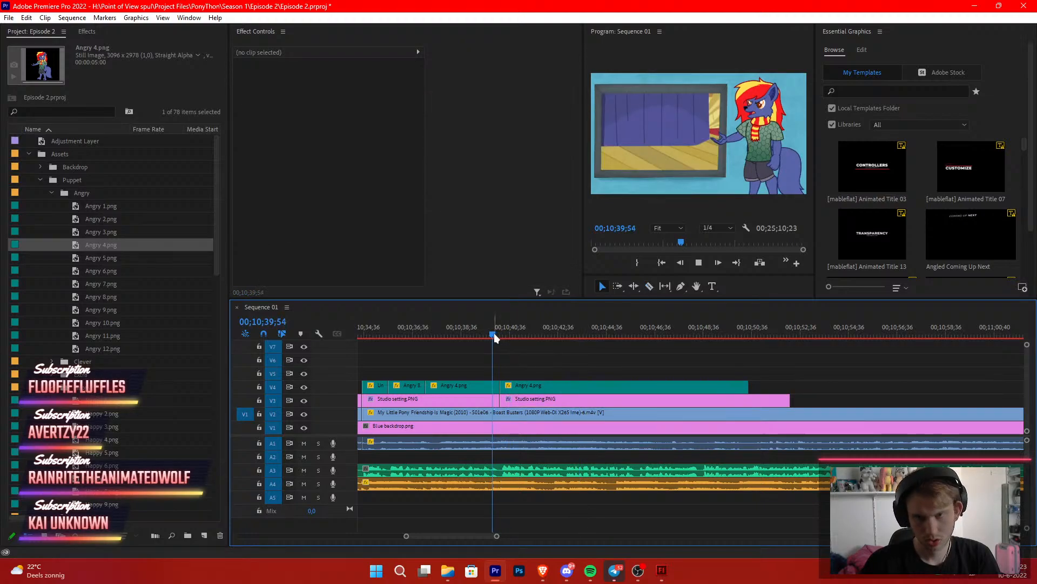
Stop playback at about 00;10;40;33, compare the neutral poses and replace the second Angry 4 clip on V4 with Neutral 4.png
key("space")
scroll(153, 367, "down", 1)
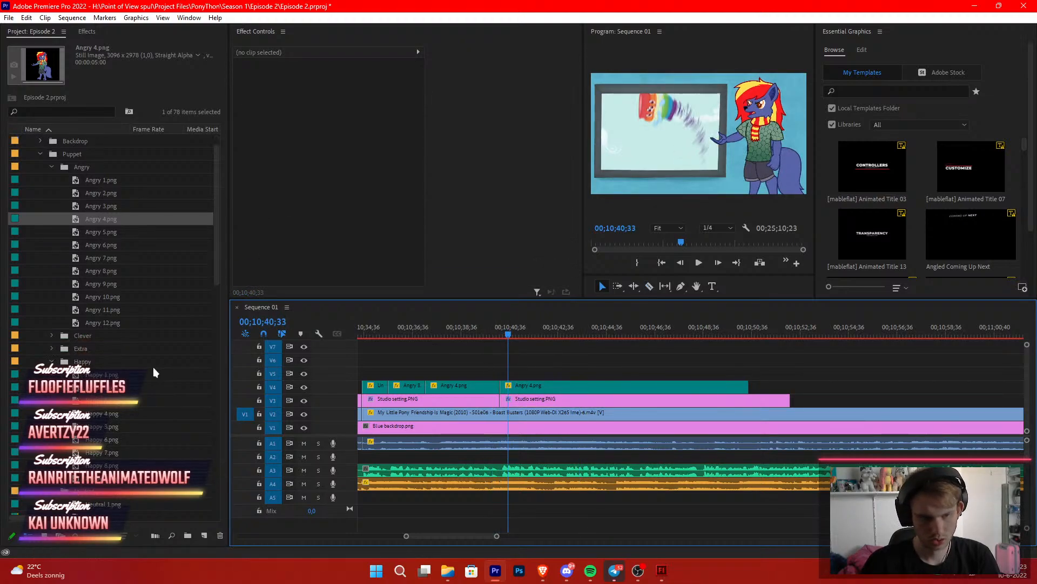
scroll(154, 368, "down", 7)
left_click(117, 375)
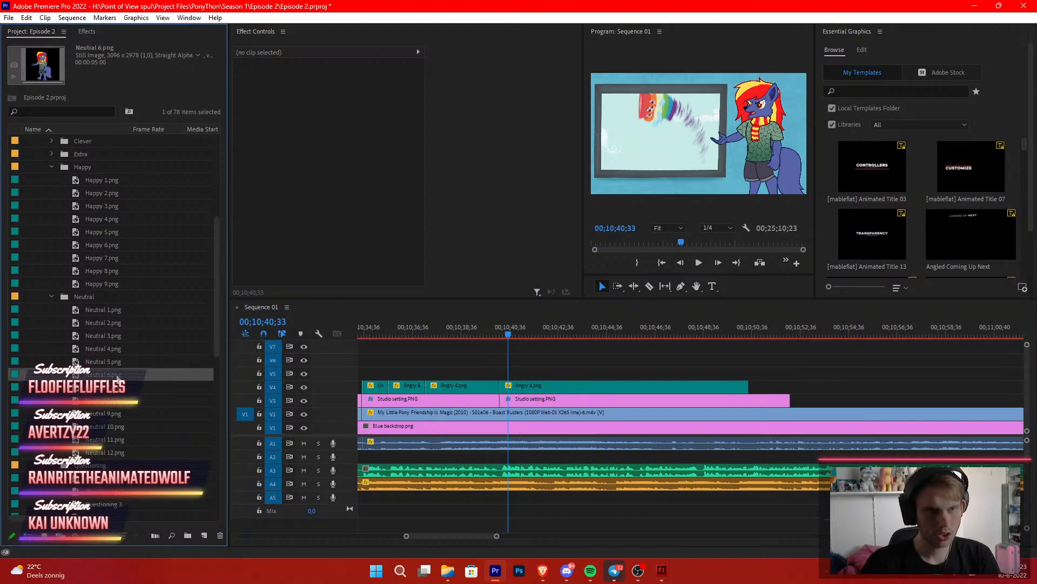
left_click(108, 389)
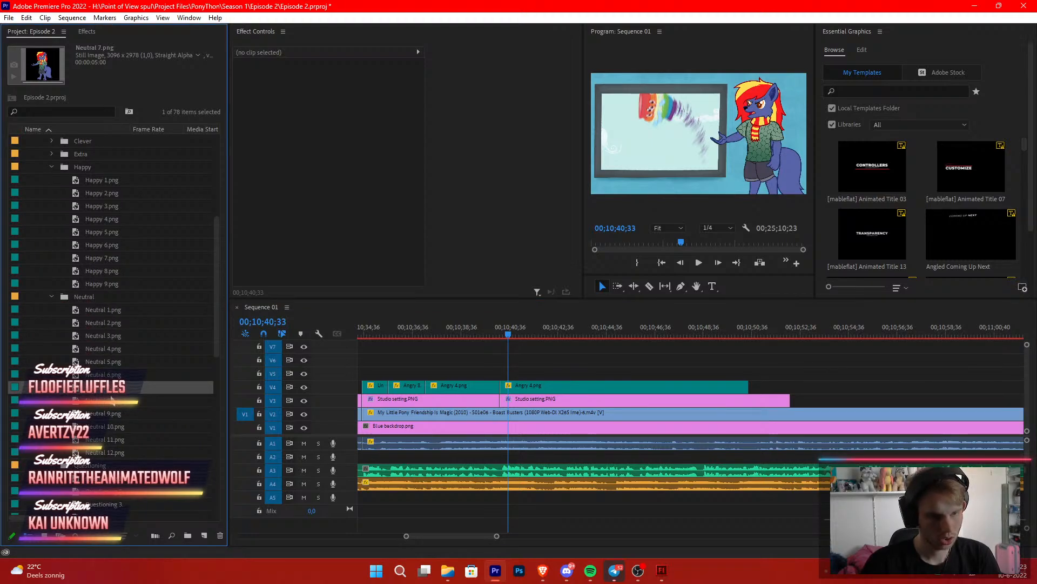
left_click(112, 401)
left_click(117, 324)
left_click(120, 348)
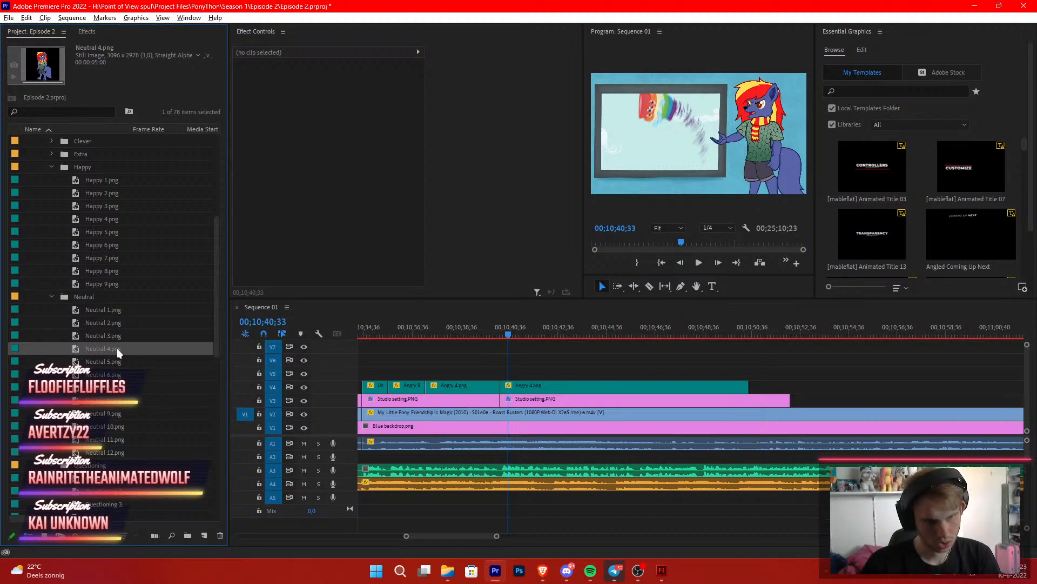
left_click_drag(116, 348, 565, 384)
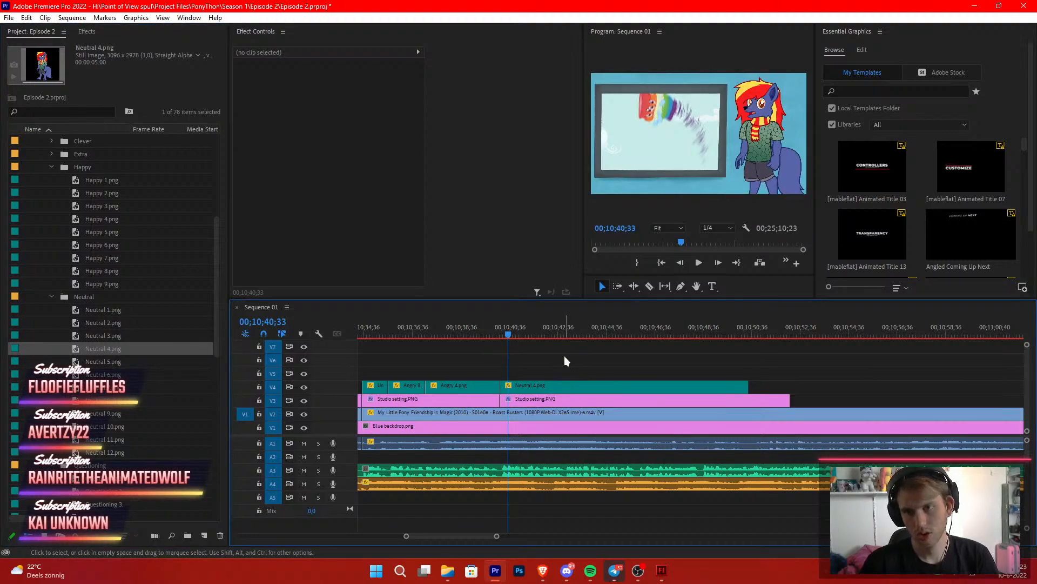
Play on with the new pose and split the V2 Boast Busters footage at the studio setting cut at about 00;10;40
key("space")
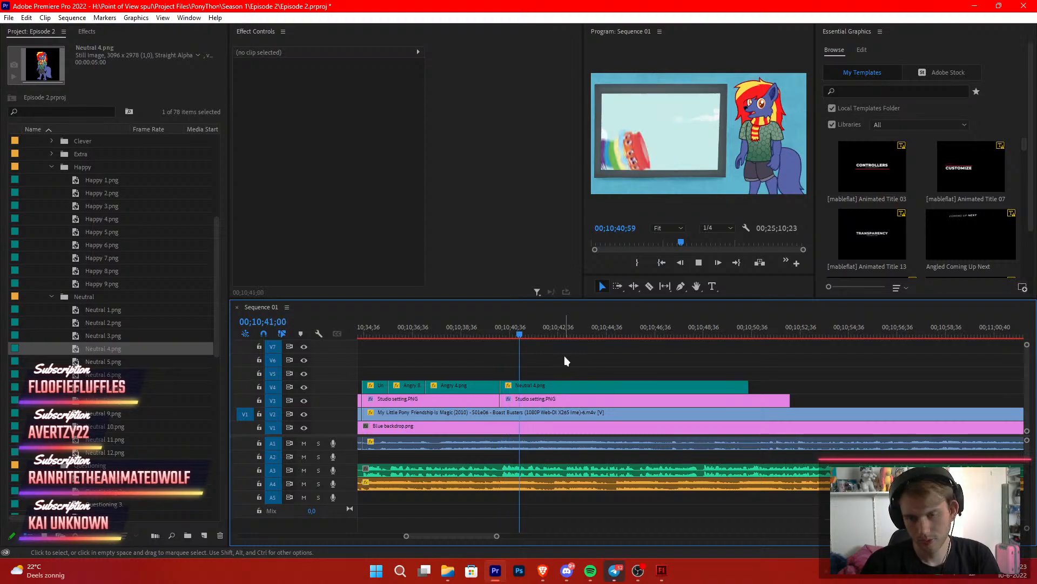
scroll(564, 356, "down", 2)
key("c")
left_click(436, 413)
key("v")
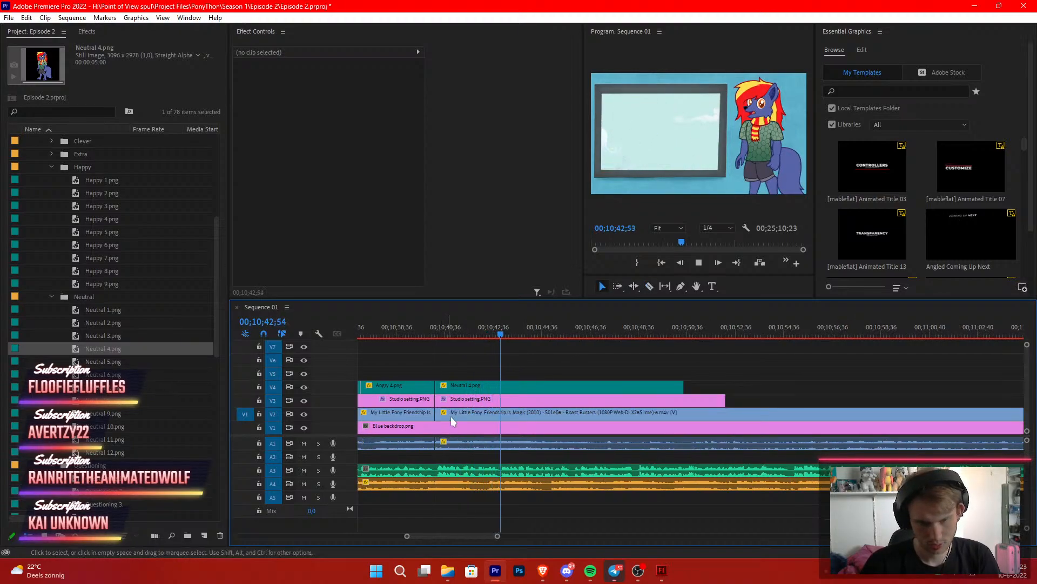
Shift the split-off V2 footage about 1 minute 49 seconds later and extend its start back to the studio setting cut
left_click_drag(498, 536, 624, 536)
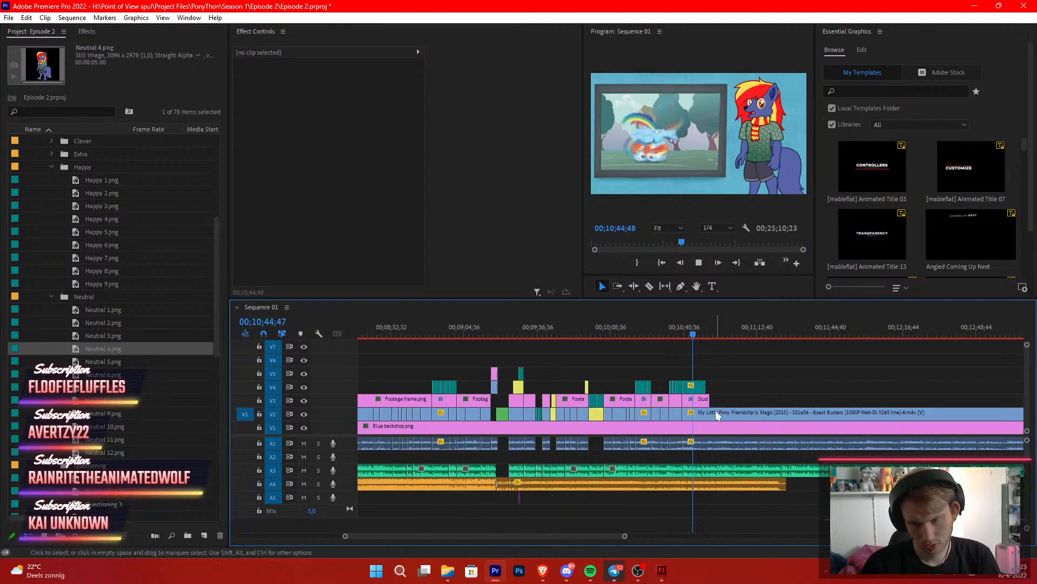
mouse_move(716, 413)
left_mouse_down()
mouse_move(1004, 413)
mouse_move(724, 416)
left_mouse_up()
scroll(545, 537, "up", 3)
left_click_drag(546, 539, 535, 538)
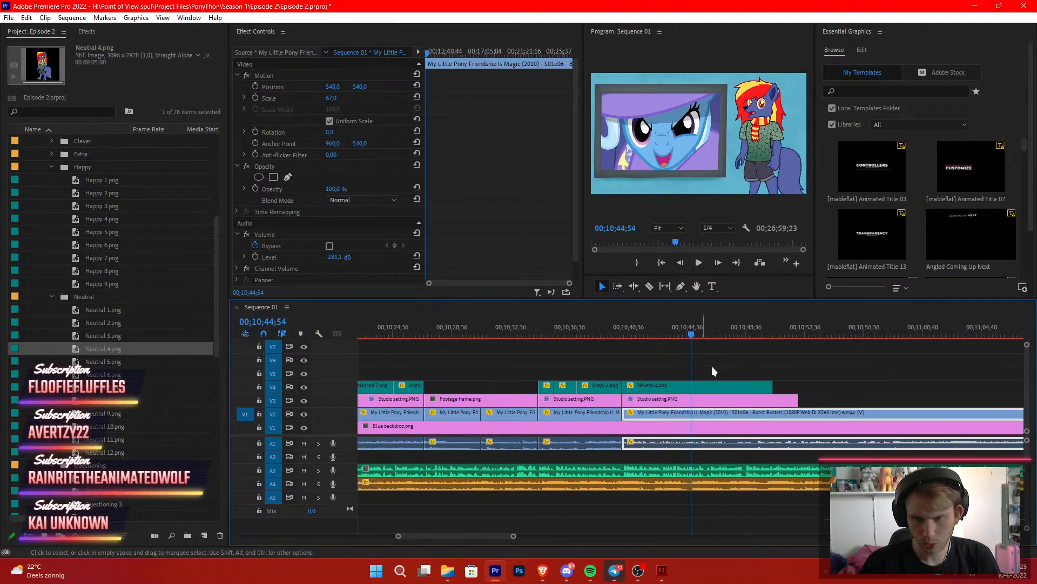
Play from the cut at about 00;10;40;11 and split the V2 footage at 00;10;45;52
left_click(731, 359)
key("Up")
key("space")
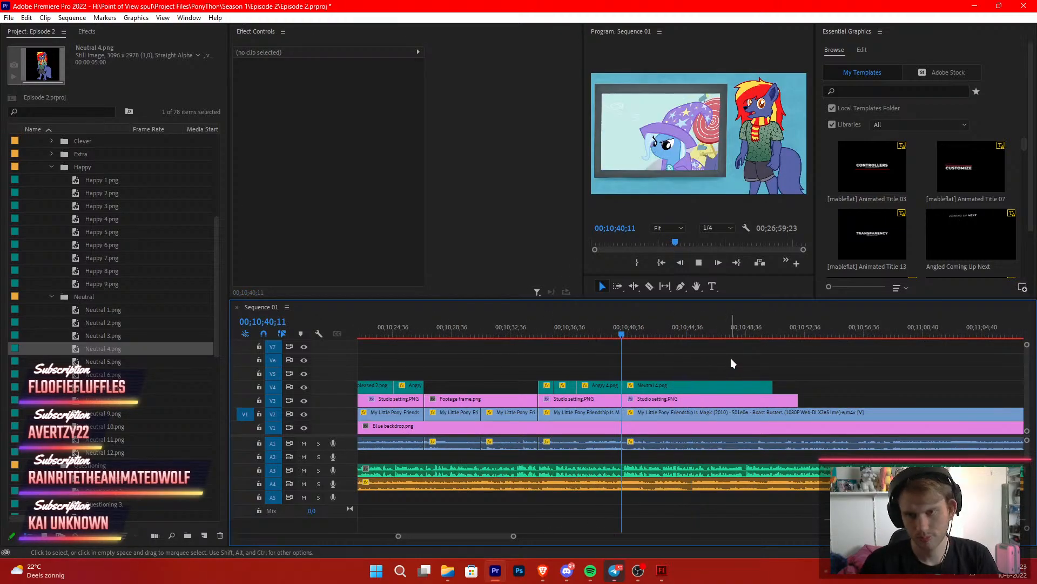
key("c")
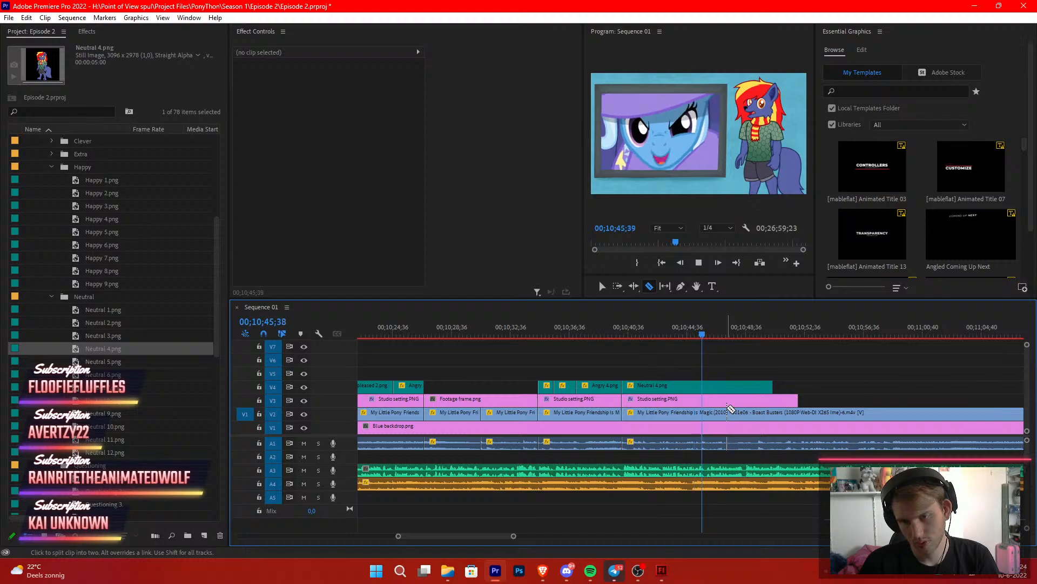
left_click(706, 335)
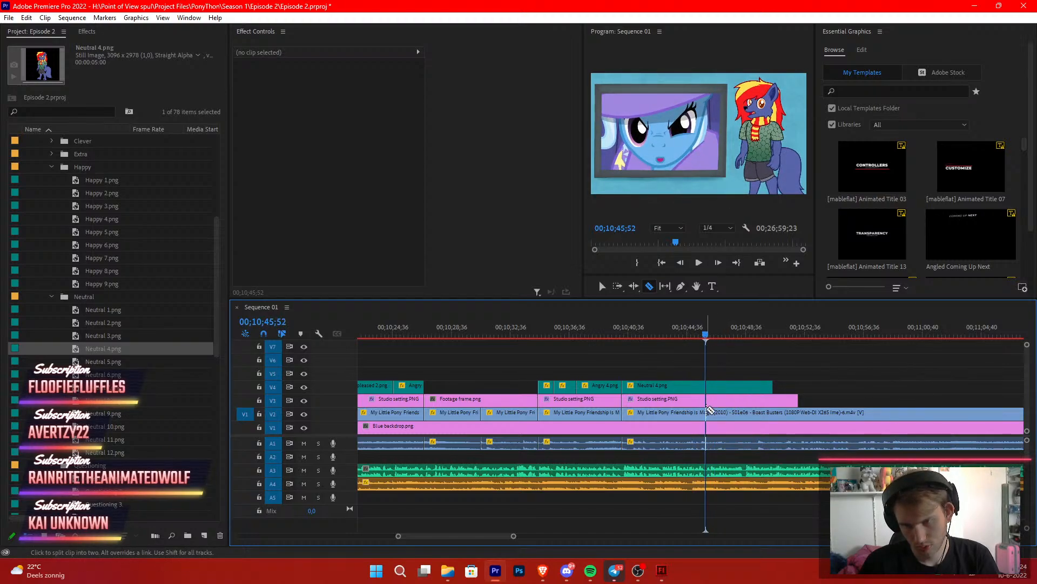
left_click(714, 412)
key("v")
key("space")
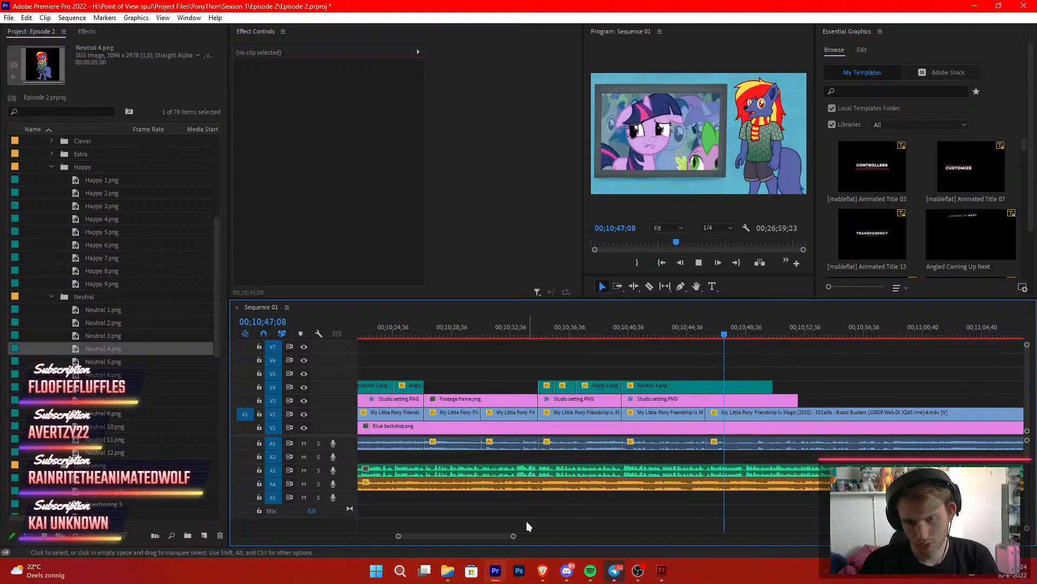
Remove the V2 footage from 00;10;45;52 to about 00;11;13;11, close the gap and split the Neutral 4 pose at the footage cut
left_click_drag(514, 536, 555, 535)
left_click_drag(702, 335, 849, 344)
left_click_drag(687, 416, 705, 415)
left_click(689, 369)
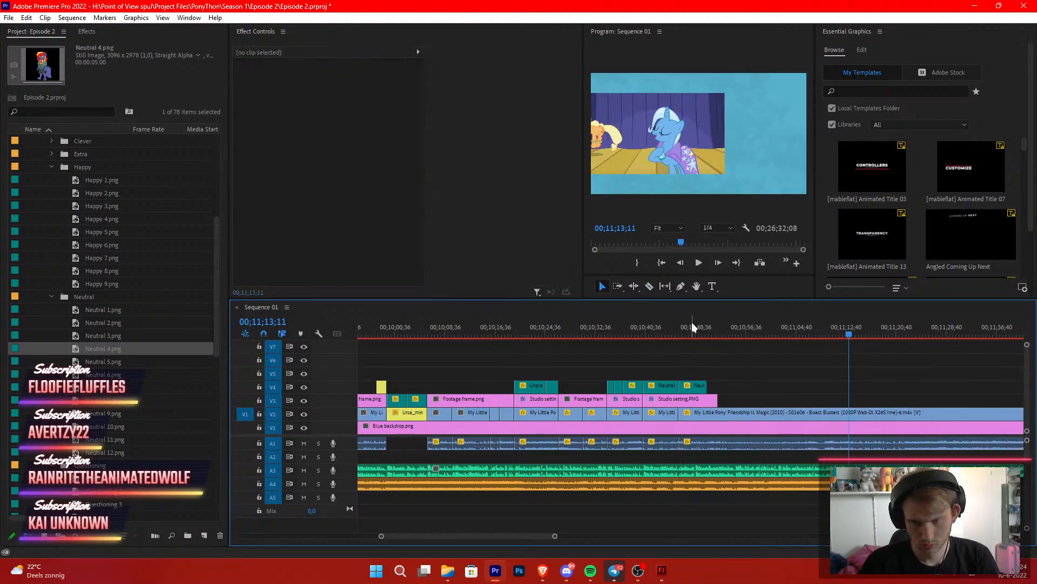
left_click(692, 324)
left_click_drag(555, 536, 529, 537)
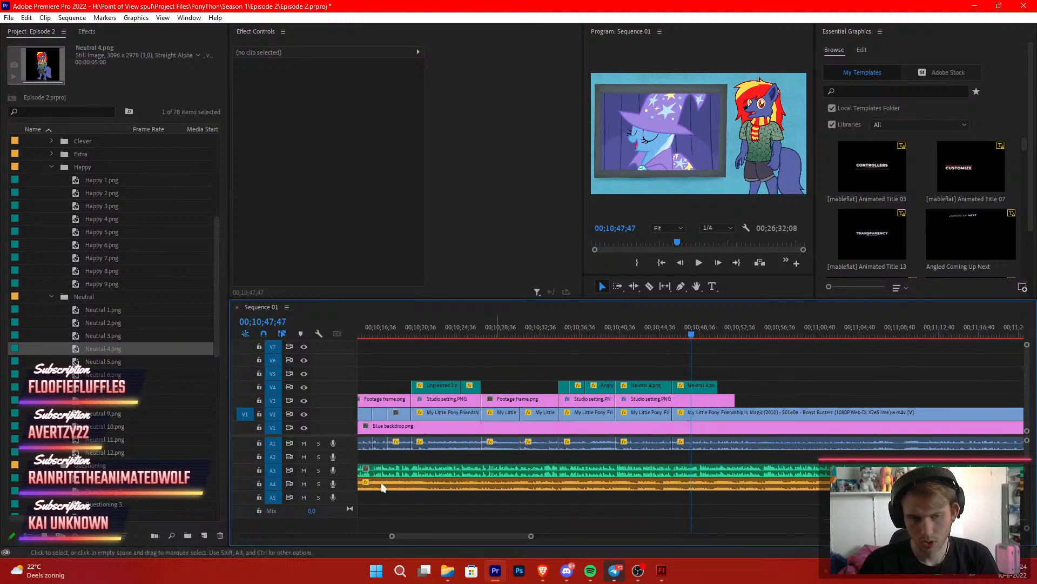
Compare the unpleased poses and replace the second Neutral 4 clip with Unpleased 4.png
scroll(86, 414, "down", 10)
scroll(105, 435, "down", 1)
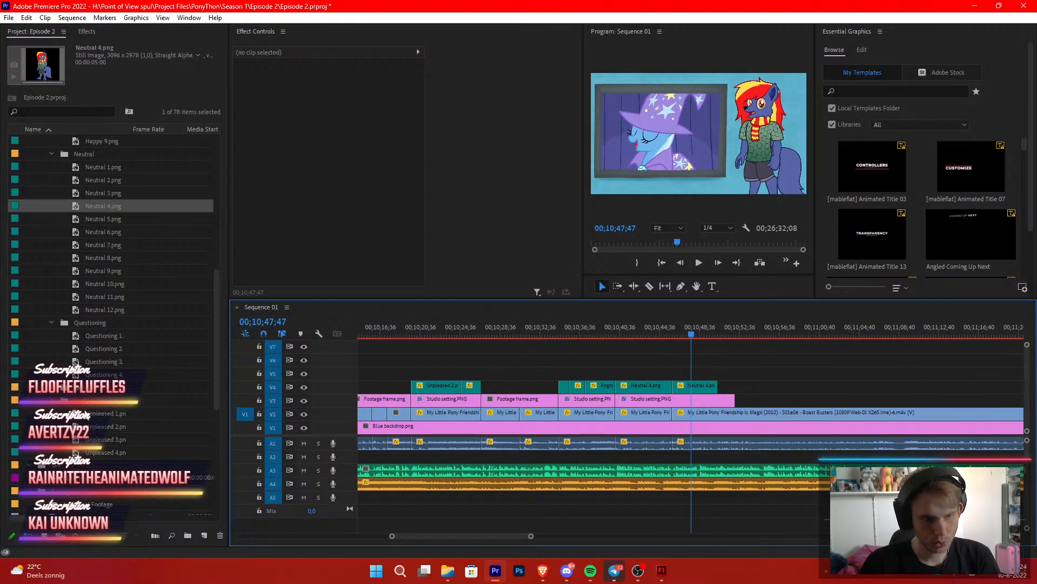
left_click(109, 426)
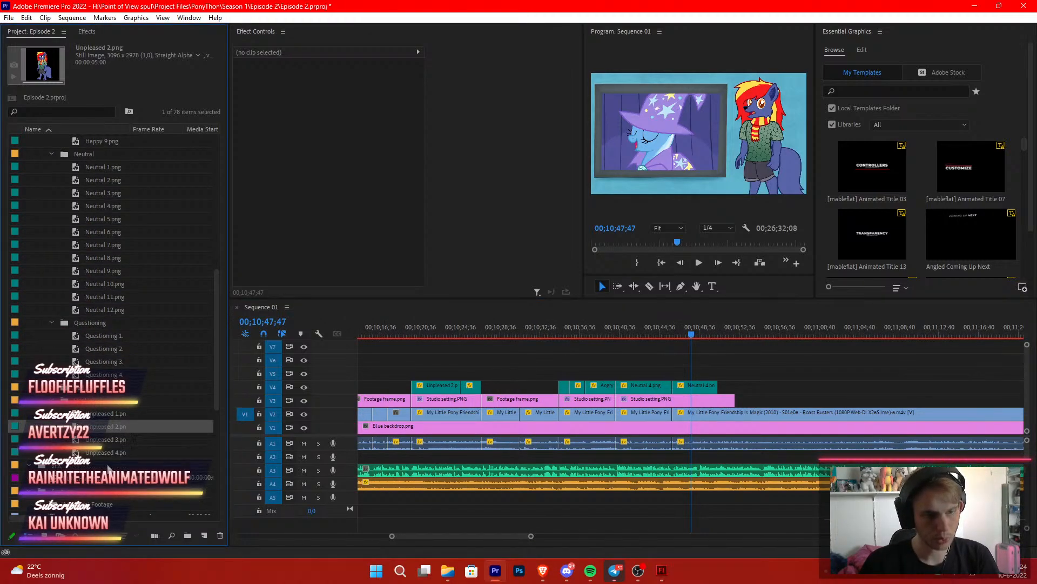
left_click(102, 452)
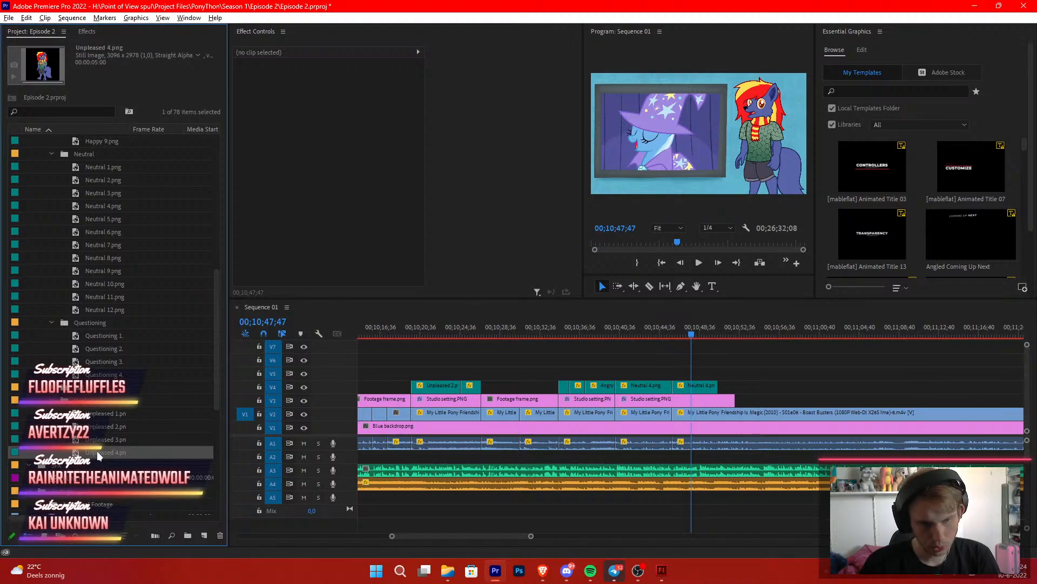
left_click_drag(96, 450, 598, 384)
left_click_drag(704, 385, 704, 385)
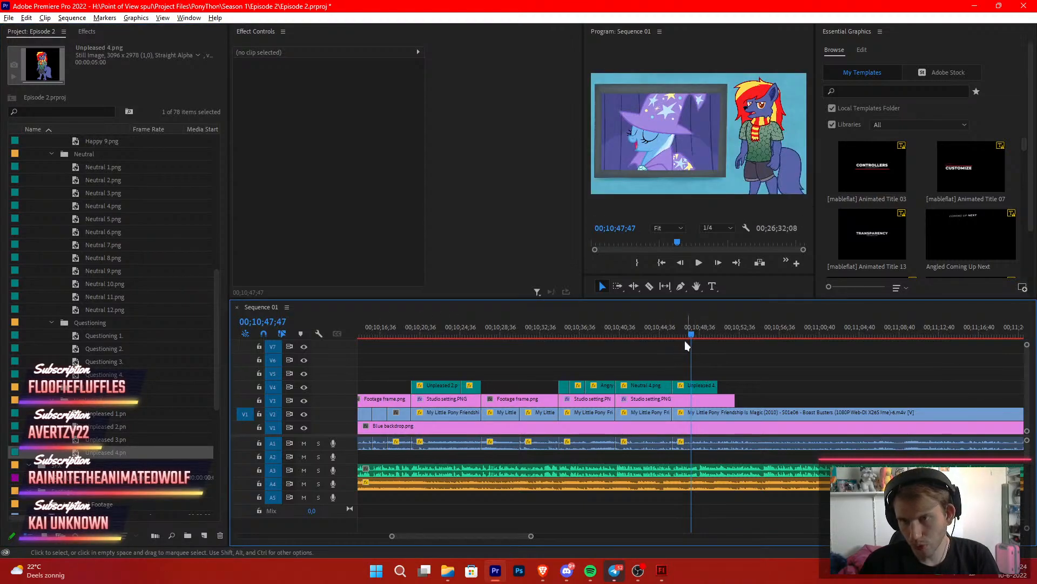
Play from about 00;10;45;00 and split both the V2 footage and the Unpleased 4 pose at 00;10;48;35
left_click_drag(685, 335, 664, 335)
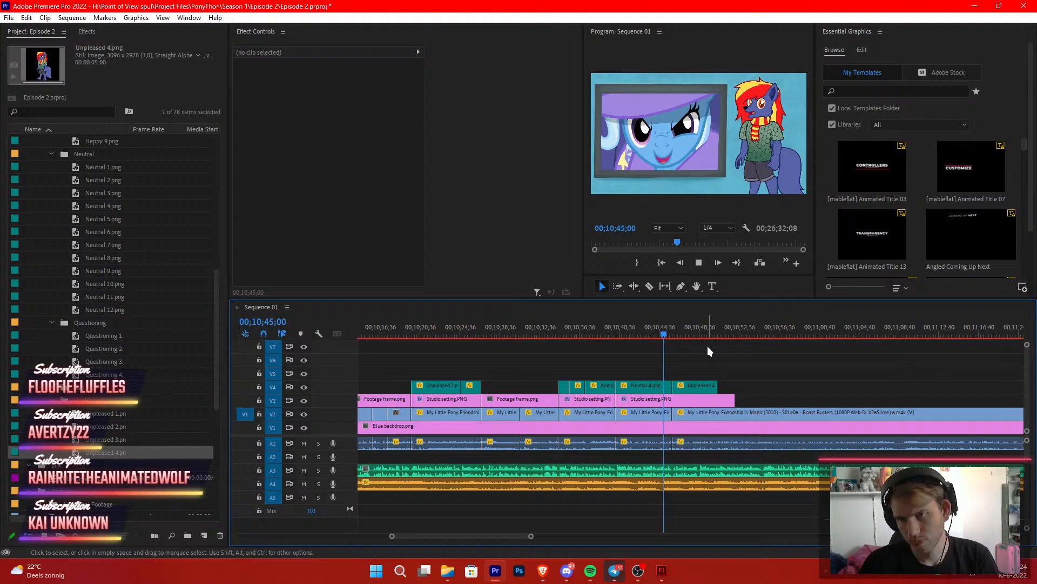
key("space")
scroll(724, 366, "down", 4)
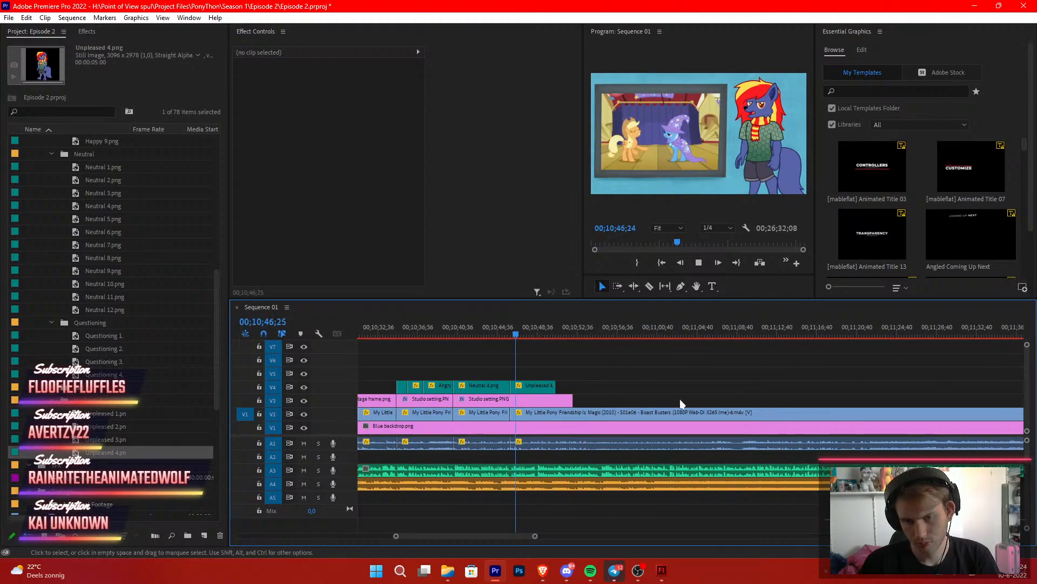
key("c")
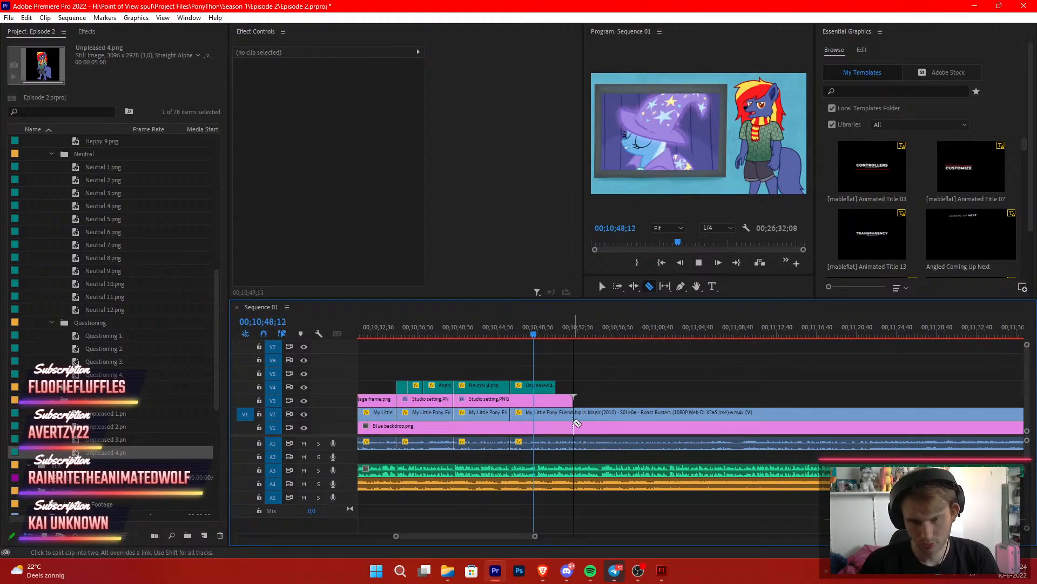
key("space")
left_click(538, 412)
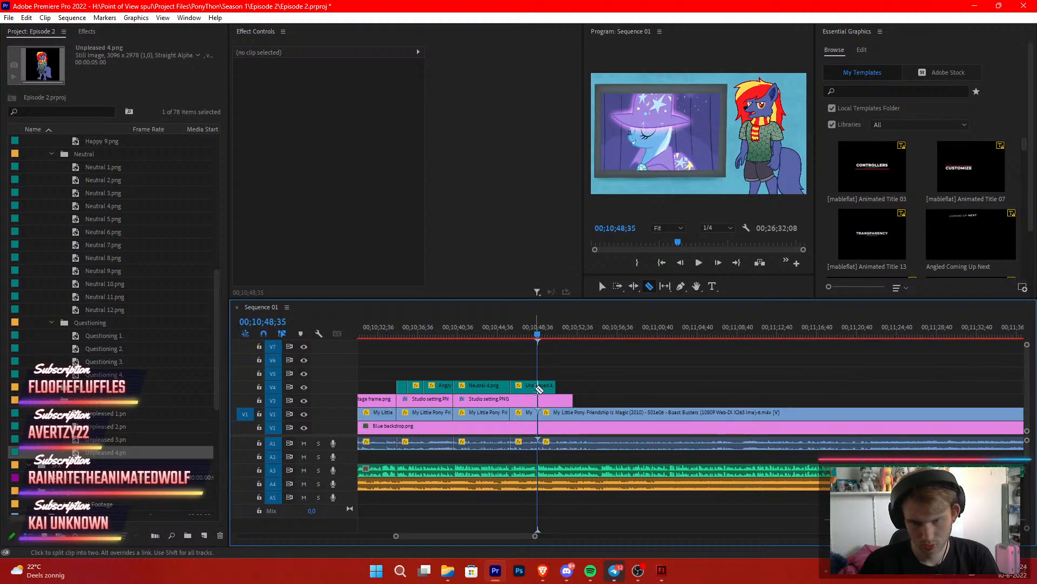
left_click(538, 389)
key("v")
key("space")
Extend the second Unpleased 4 piece and the studio setting to about 00;10;54 and replace that pose with Angry 2.png
left_click_drag(556, 388, 591, 400)
scroll(152, 347, "up", 2)
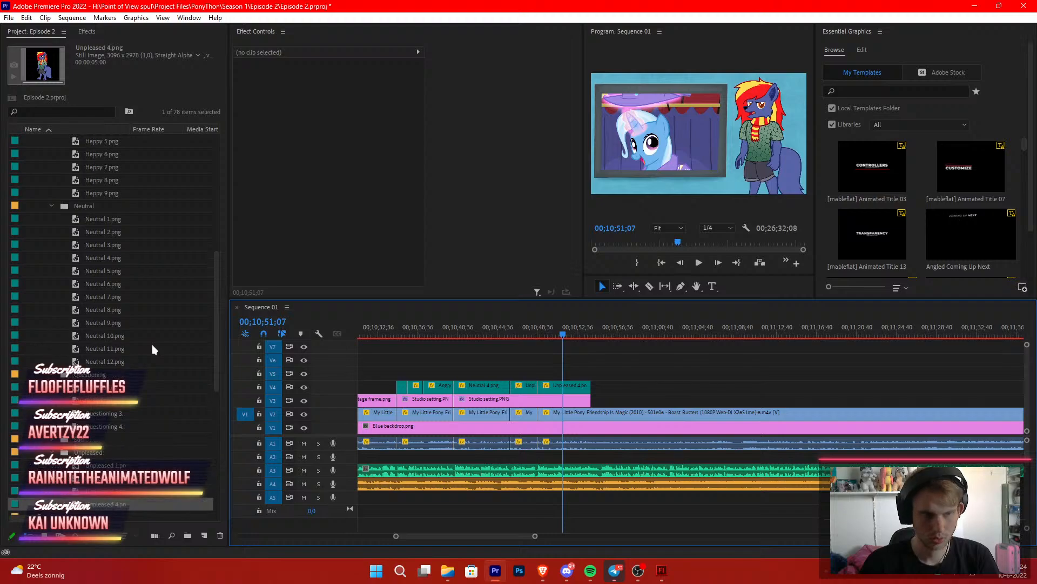
scroll(151, 348, "up", 10)
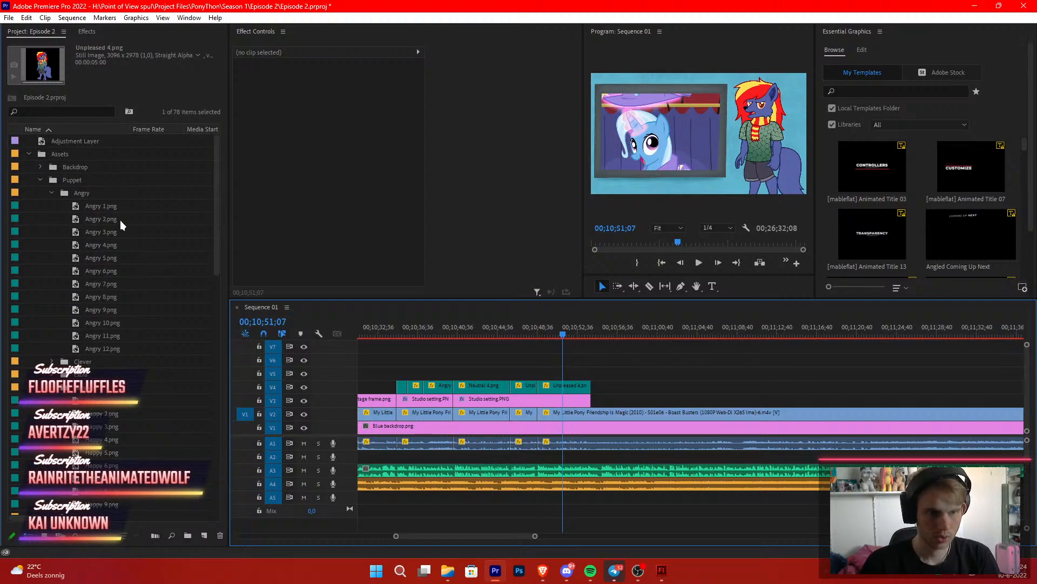
left_click(120, 220)
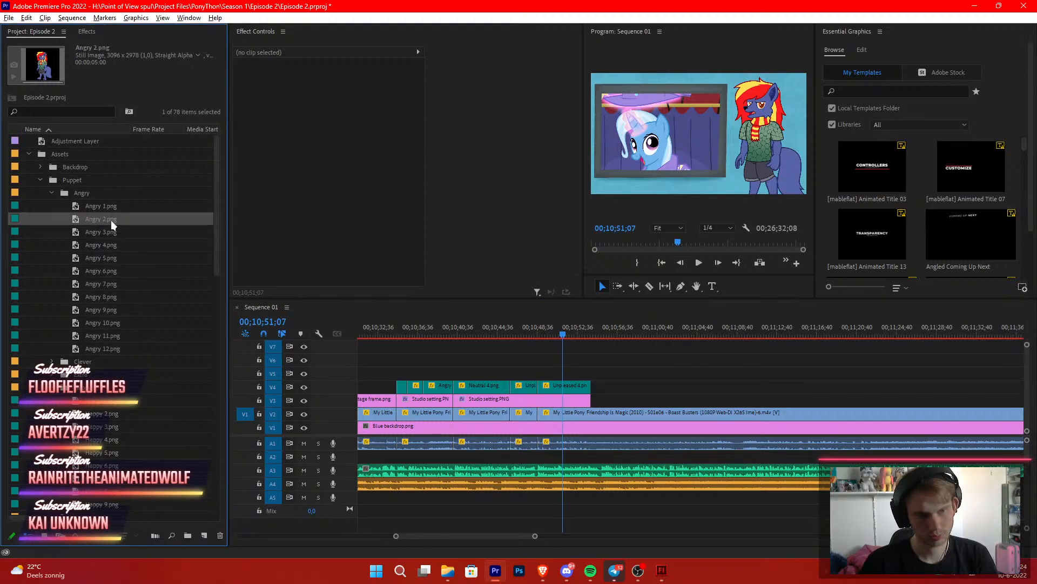
left_click_drag(521, 373, 573, 389)
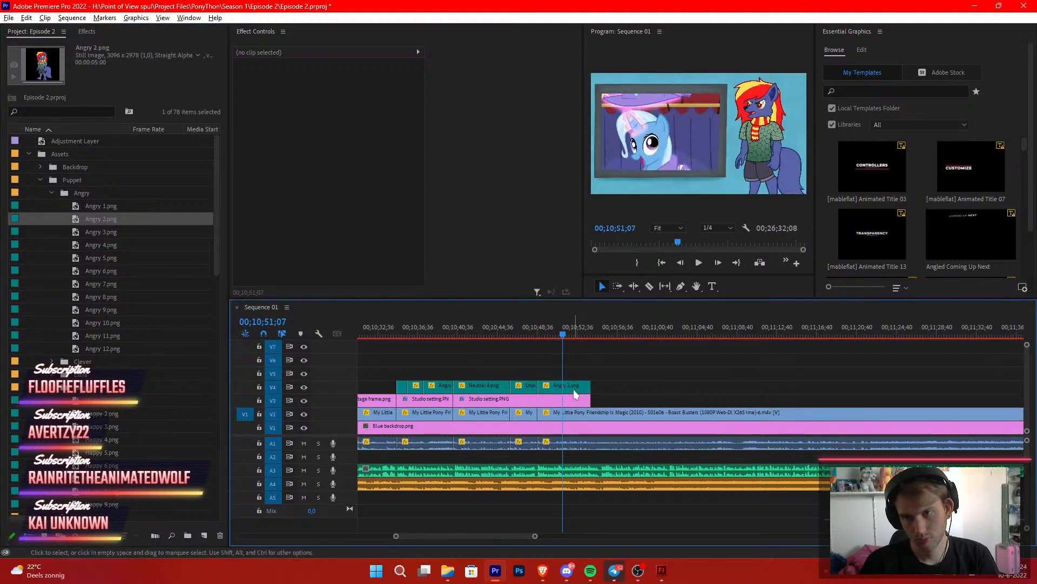
Remove the V2 footage from 00;10;48;35 to 00;10;52;34, close the gap and play the result from about 00;10;46;50
left_click_drag(536, 332, 579, 370)
left_click_drag(540, 413, 562, 416)
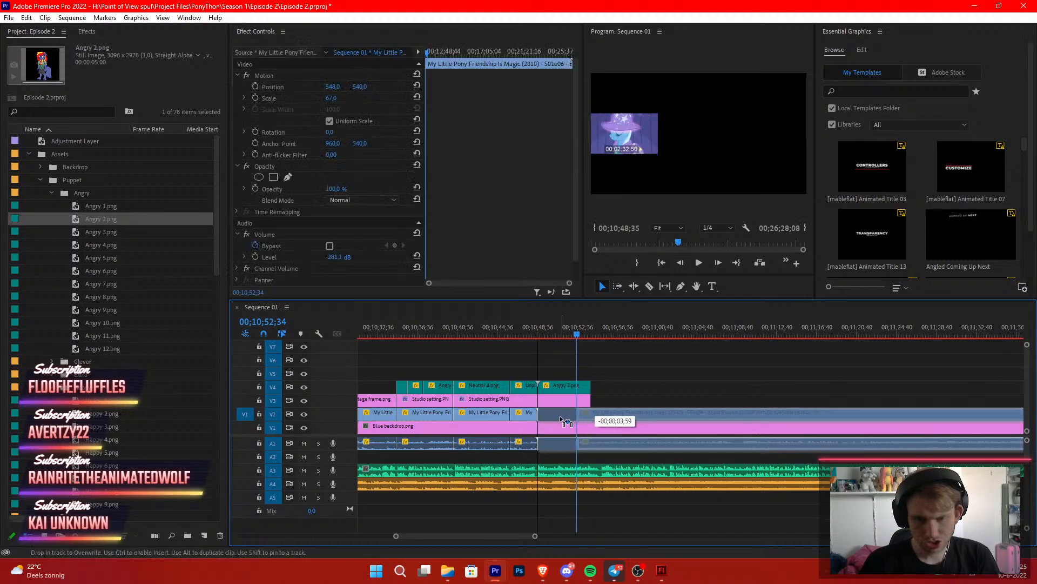
left_click(518, 333)
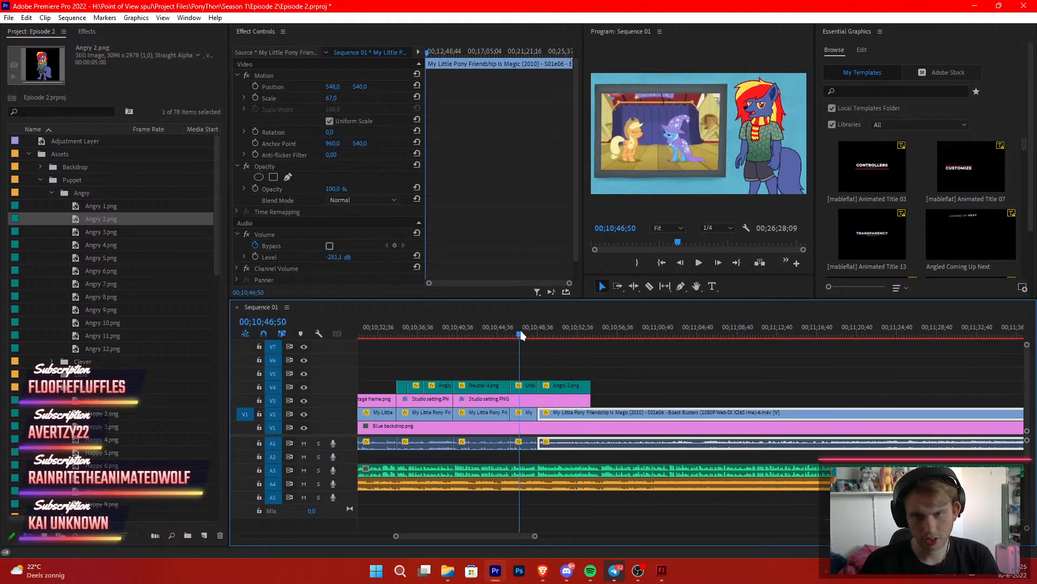
left_click(550, 352)
key("space")
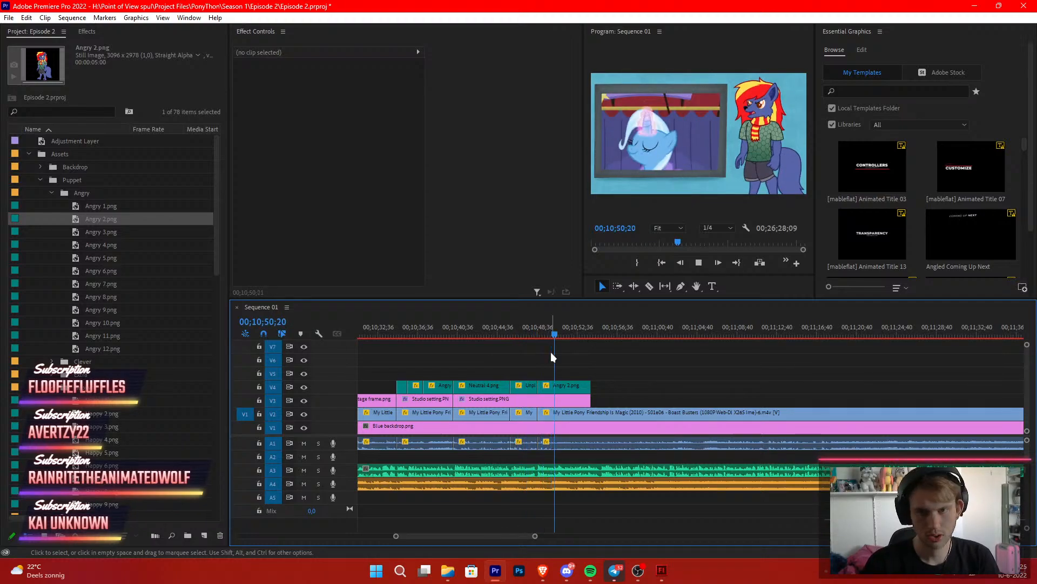
Replay the framed footage from about 00;10;50;20 and split the V2 Boast Busters clip at 00;10;51;19
key("space")
key("space")
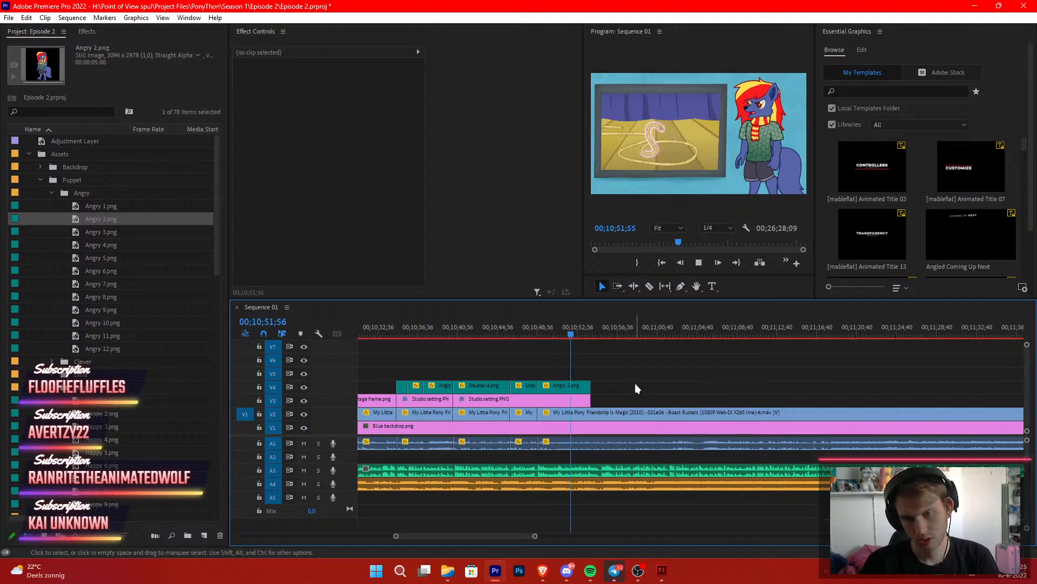
key("space")
left_click_drag(565, 333, 555, 335)
key("space")
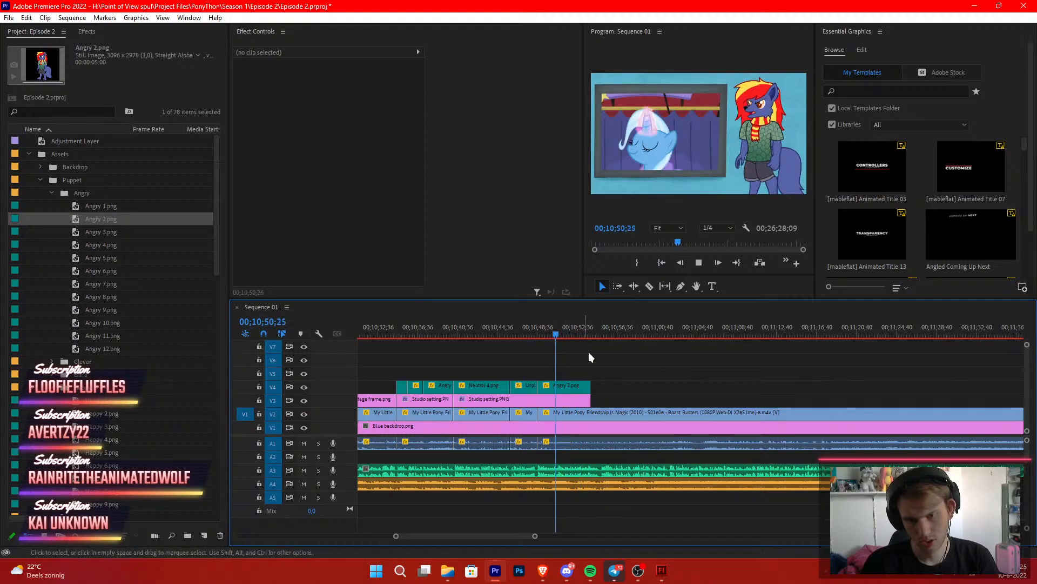
key("space")
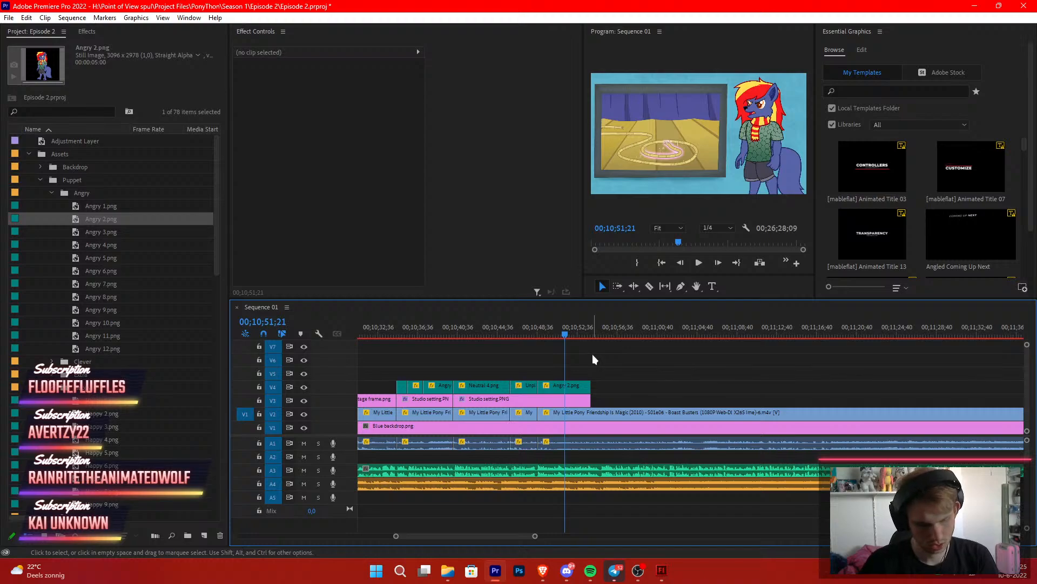
key("ctrl+k")
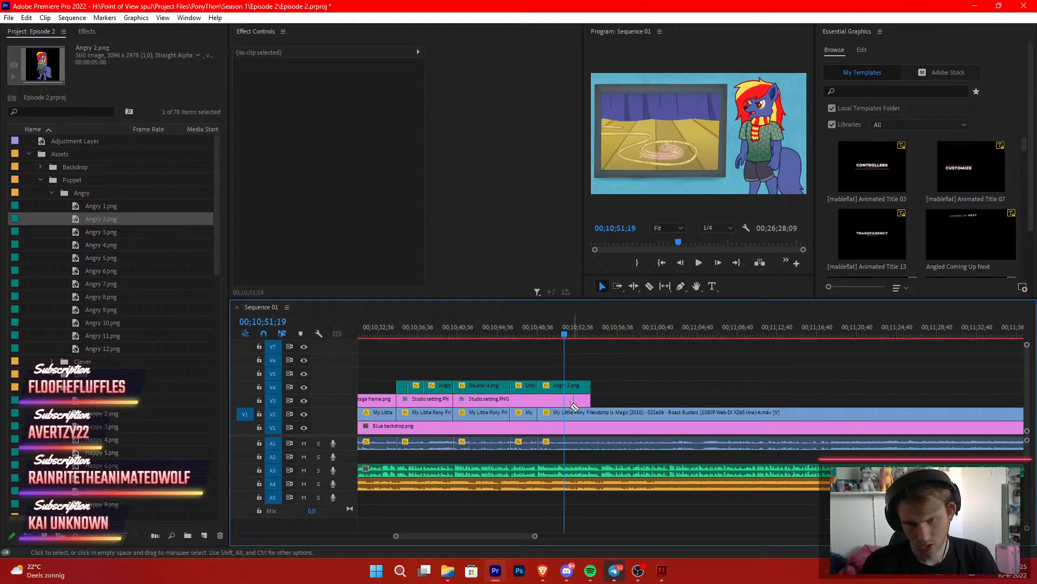
Find the mirror scene at 00;14;36;41, trim the V2 footage before it and move the remainder back against the cut at 00;10;51;19
left_click_drag(534, 537, 680, 528)
scroll(697, 476, "down", 6)
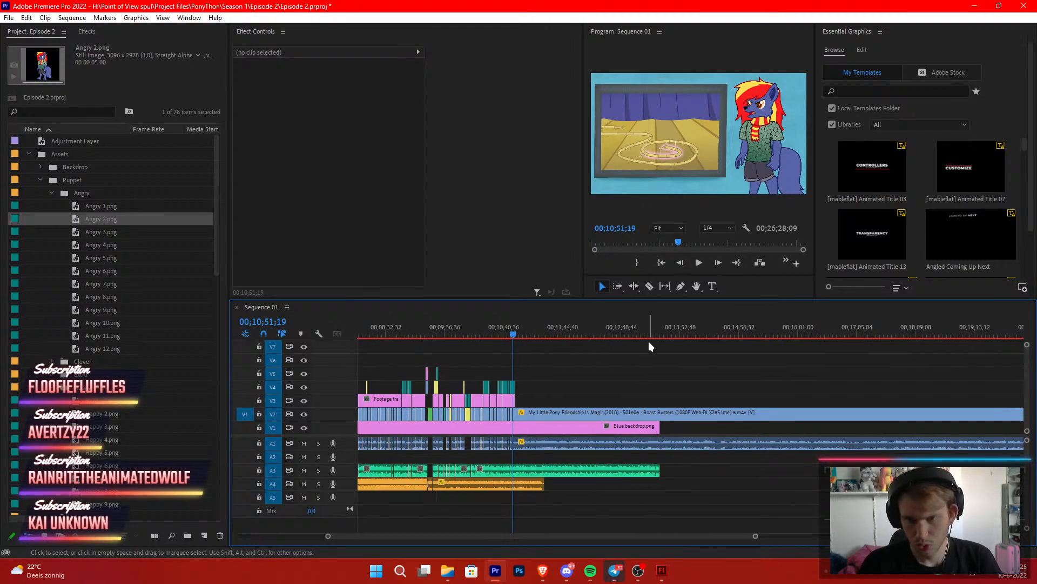
left_click_drag(668, 333, 721, 365)
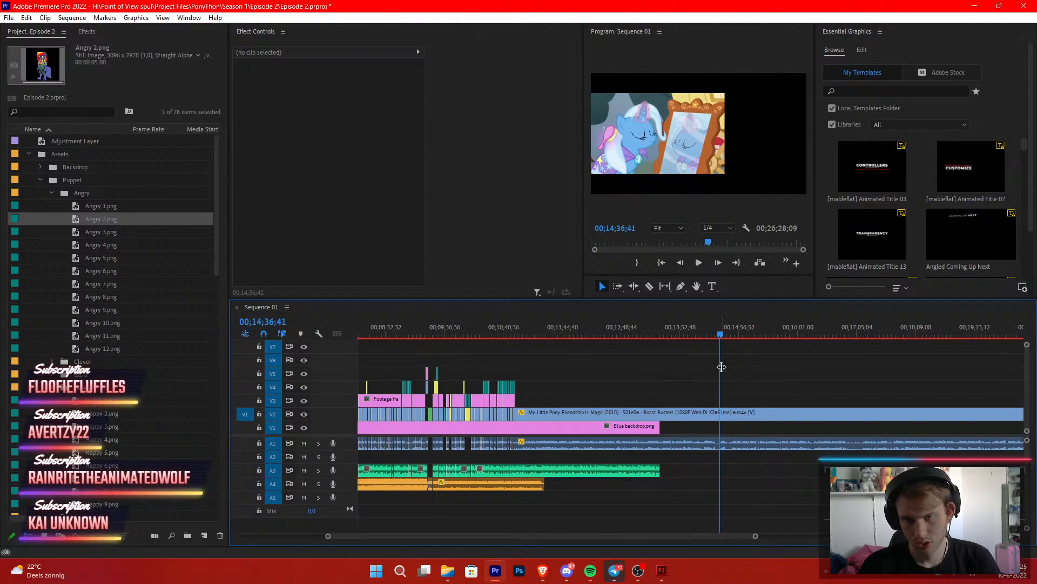
mouse_move(521, 413)
left_mouse_down()
mouse_move(729, 423)
mouse_move(527, 413)
left_mouse_up()
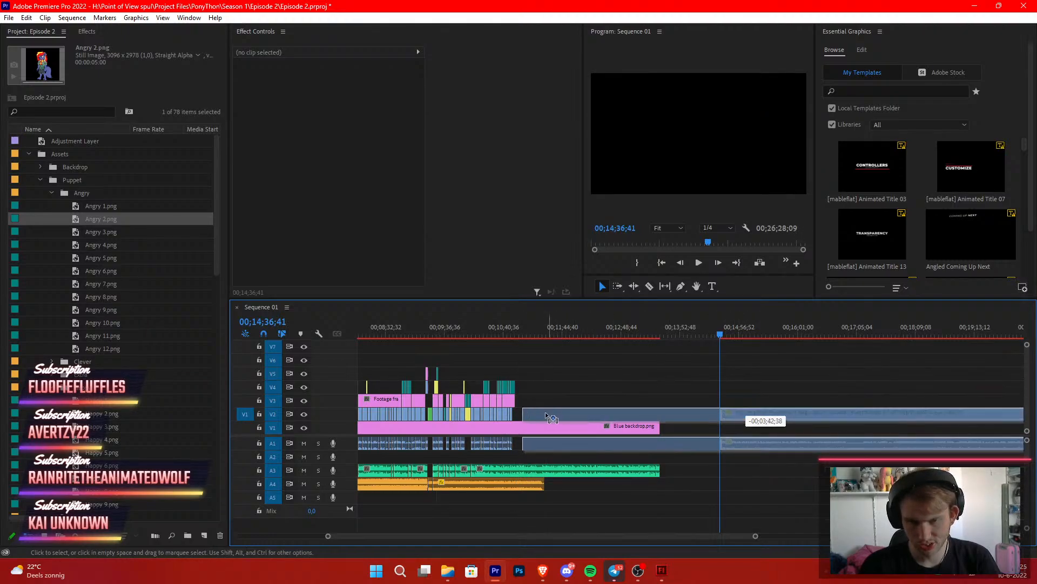
left_click(525, 334)
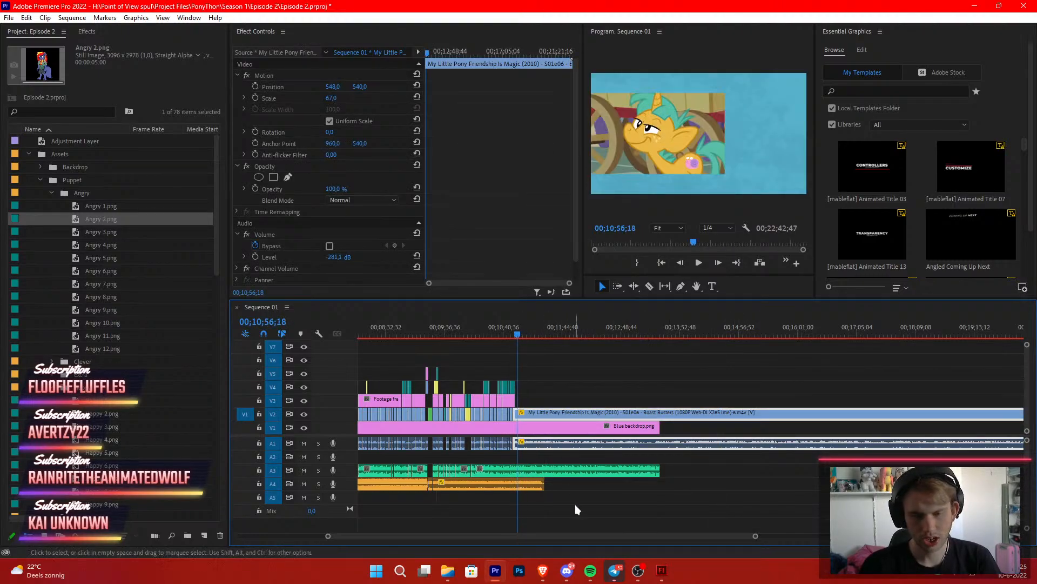
Play from 00;10;51;02 and extend the Angry 2 pose and the studio setting to about 00;10;57
left_click_drag(755, 536, 582, 537)
left_click_drag(567, 330, 534, 336)
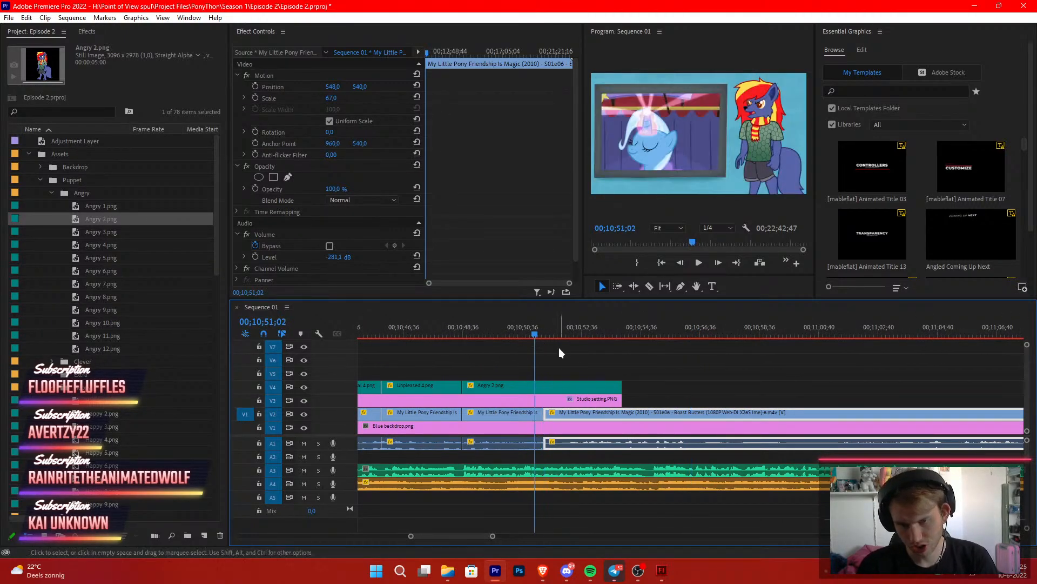
left_click(559, 350)
key("space")
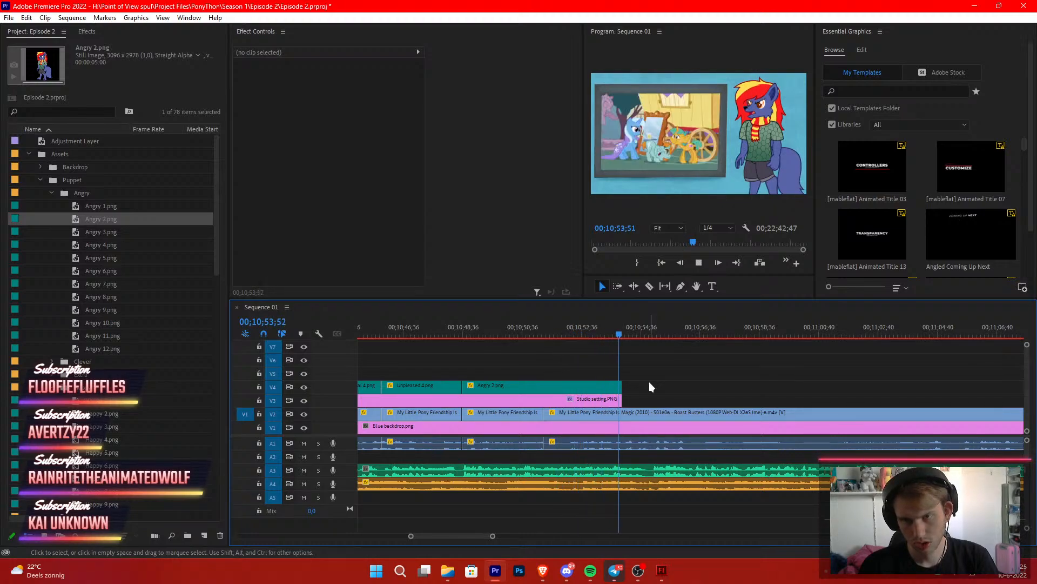
key("space")
left_click_drag(641, 381, 606, 403)
left_click_drag(620, 401, 722, 400)
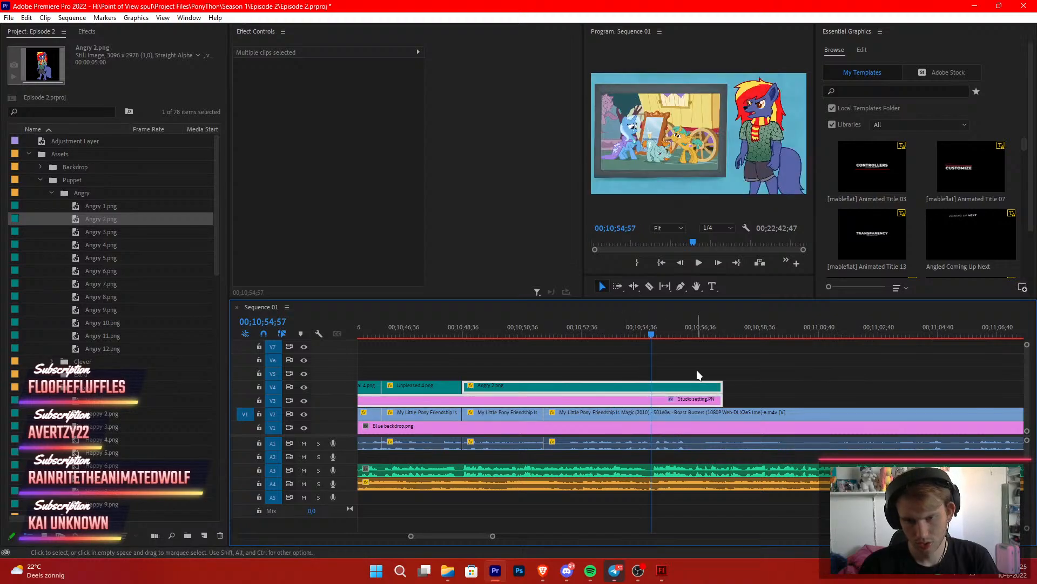
Split the Angry 2 pose at 00;10;54;57 and extend its second piece and the studio setting to about 00;11;01
left_click(697, 370)
key("c")
left_click(652, 386)
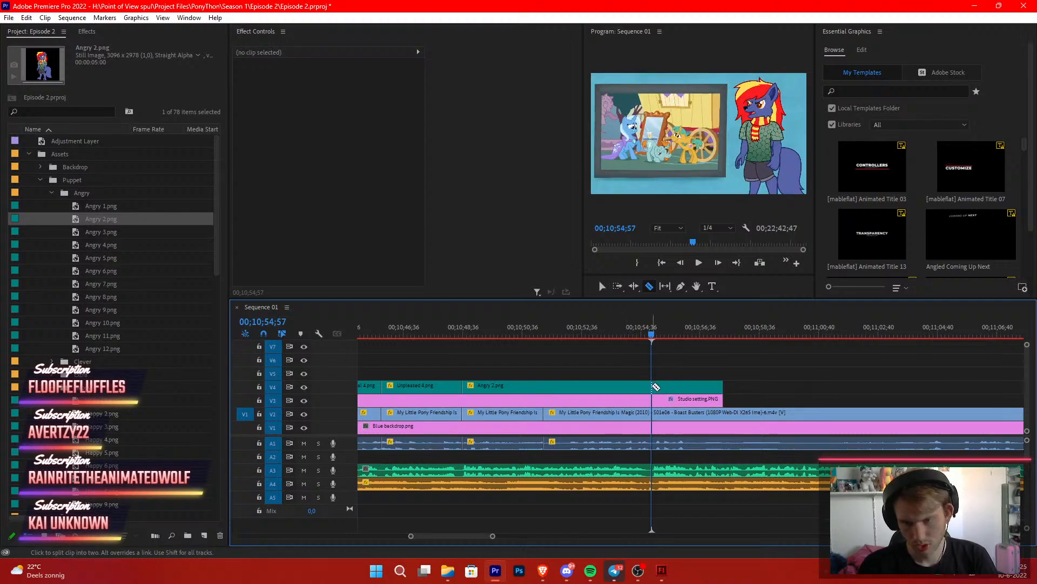
key("v")
key("space")
left_click_drag(716, 373, 711, 403)
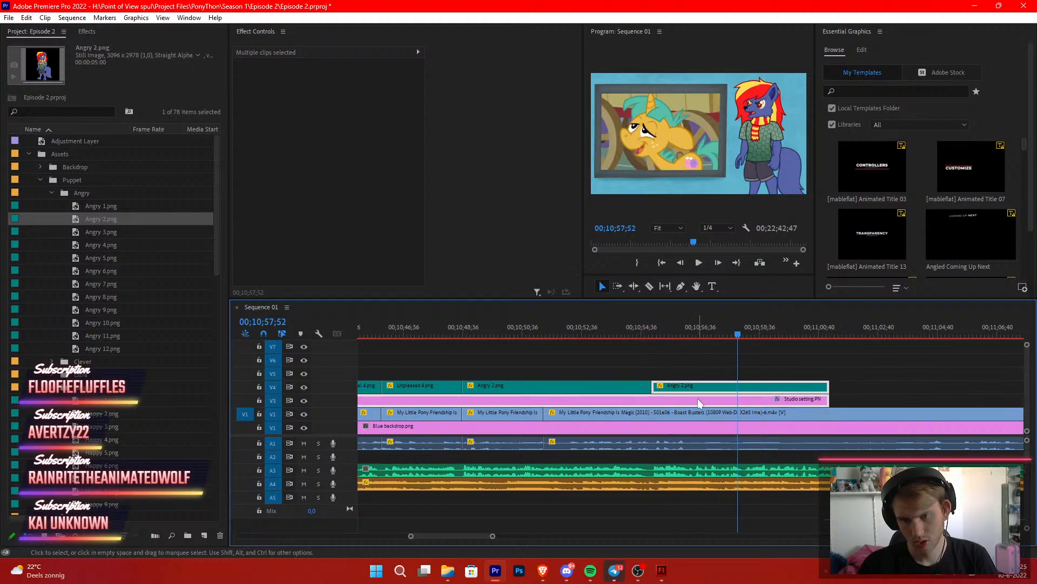
Compare the angry poses and replace the second Angry 2 piece with Angry 9.png
left_click(694, 373)
left_click(111, 274)
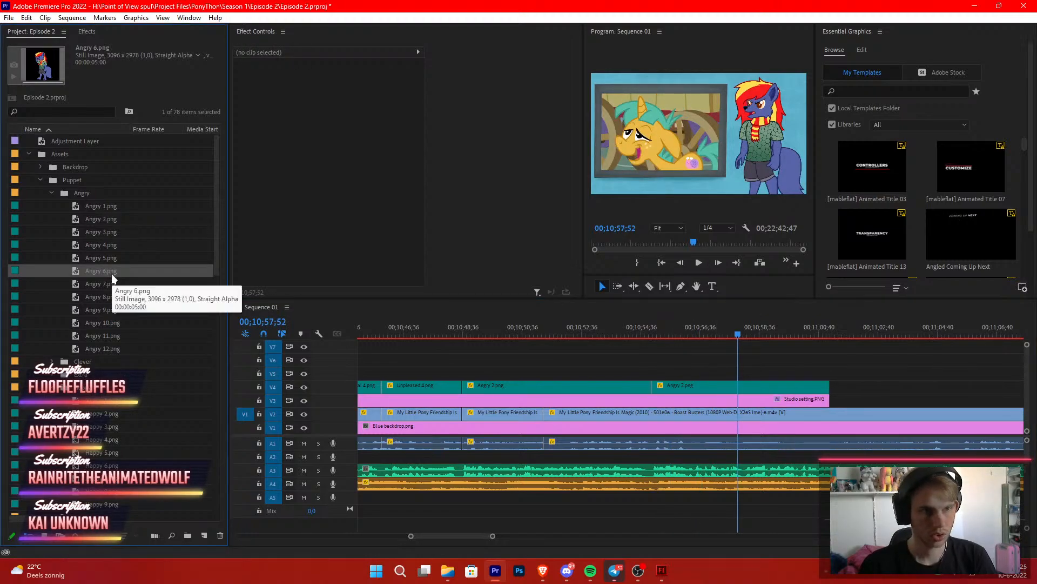
left_click(111, 284)
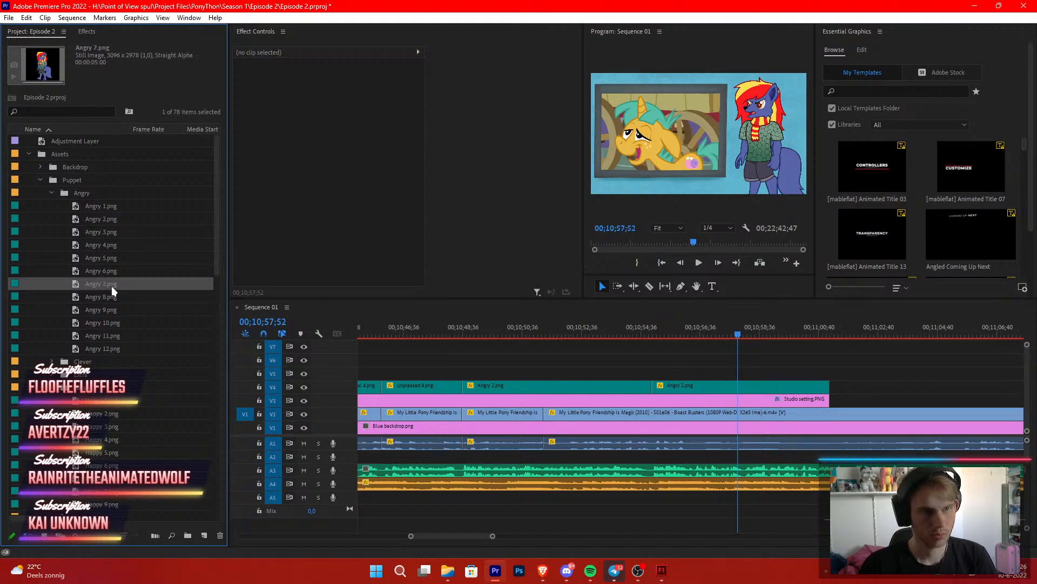
left_click(102, 314)
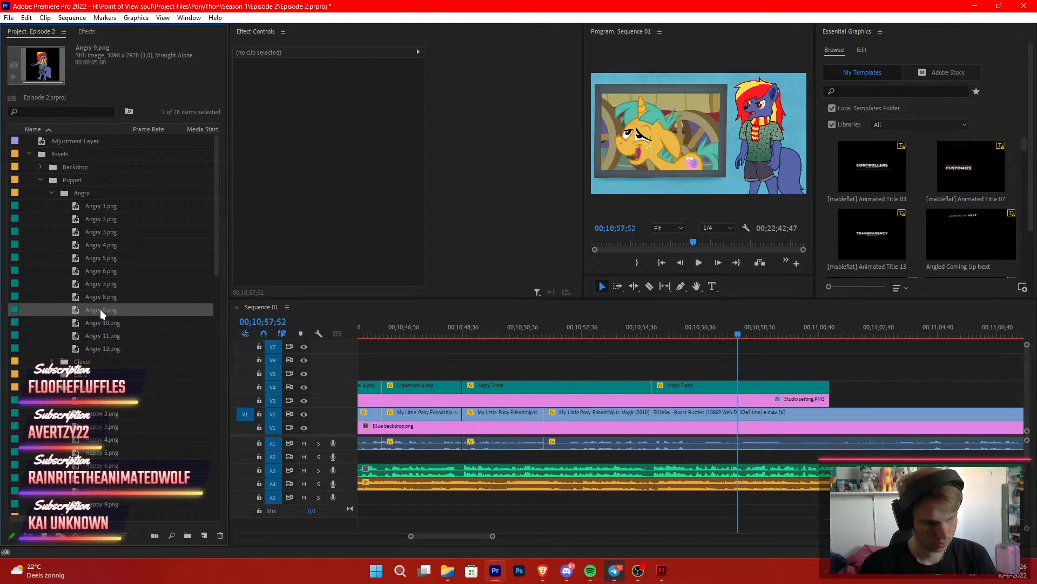
left_click_drag(99, 309, 677, 380)
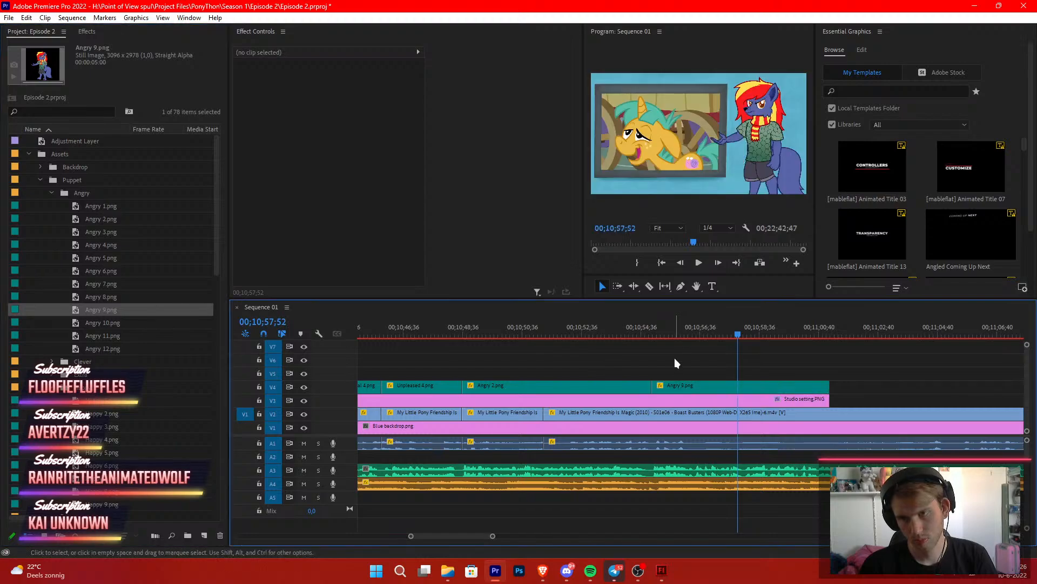
Play from about 00;10;54 and split the Angry 9 pose at 00;10;58;05
left_click(627, 331)
key("space")
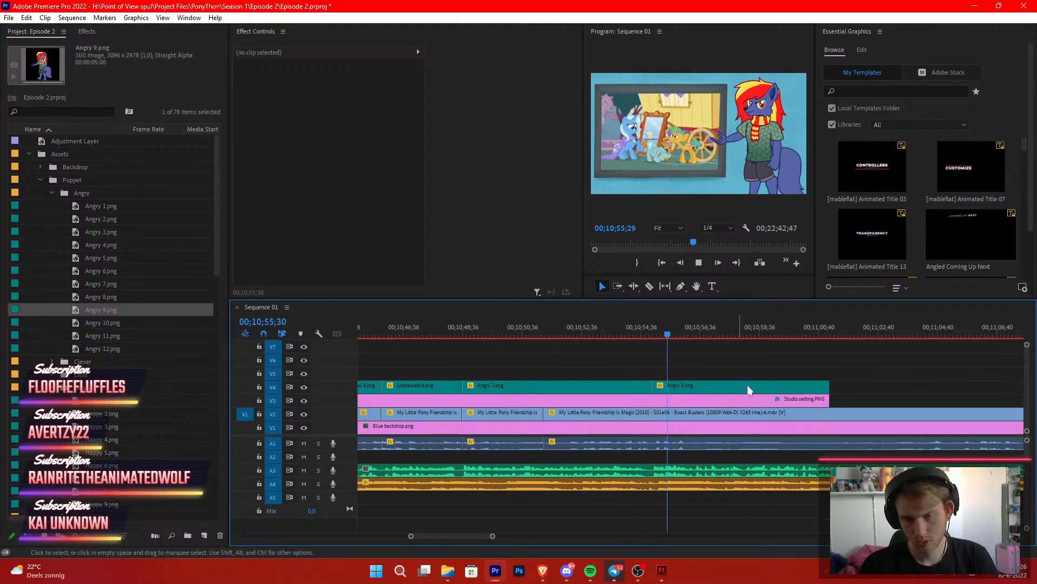
scroll(802, 387, "down", 10)
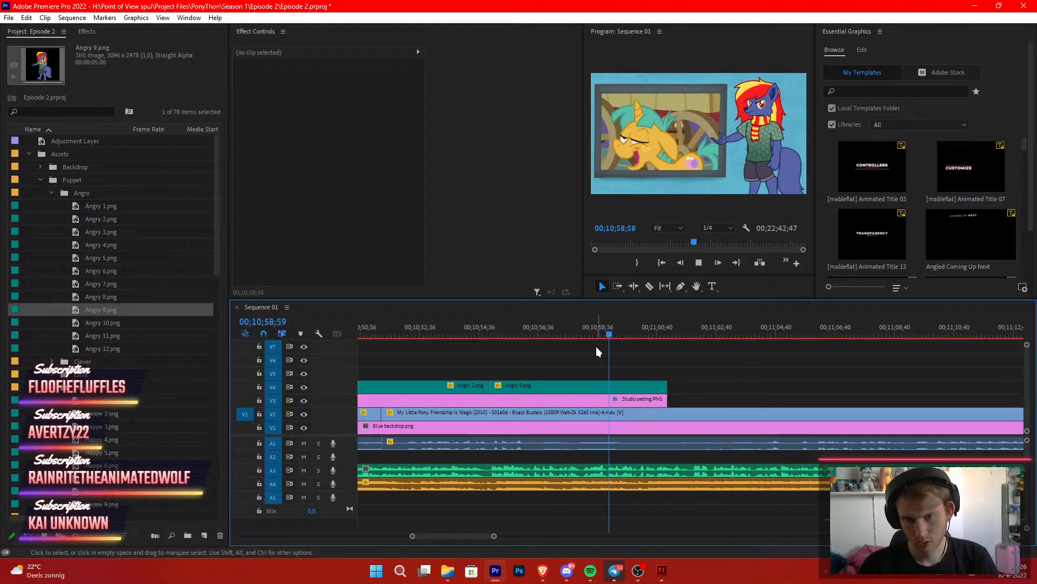
left_click(582, 335)
key("c")
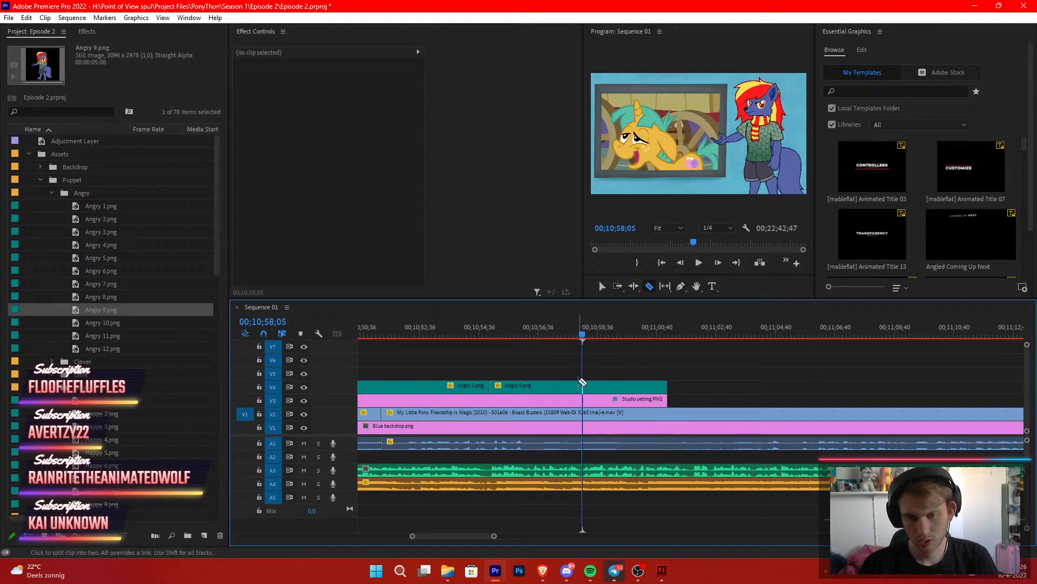
left_click(582, 383)
Play past the second Angry 9 piece and extend it and the studio setting to 00;11;01;52
key("v")
key("space")
left_click_drag(681, 364, 675, 388)
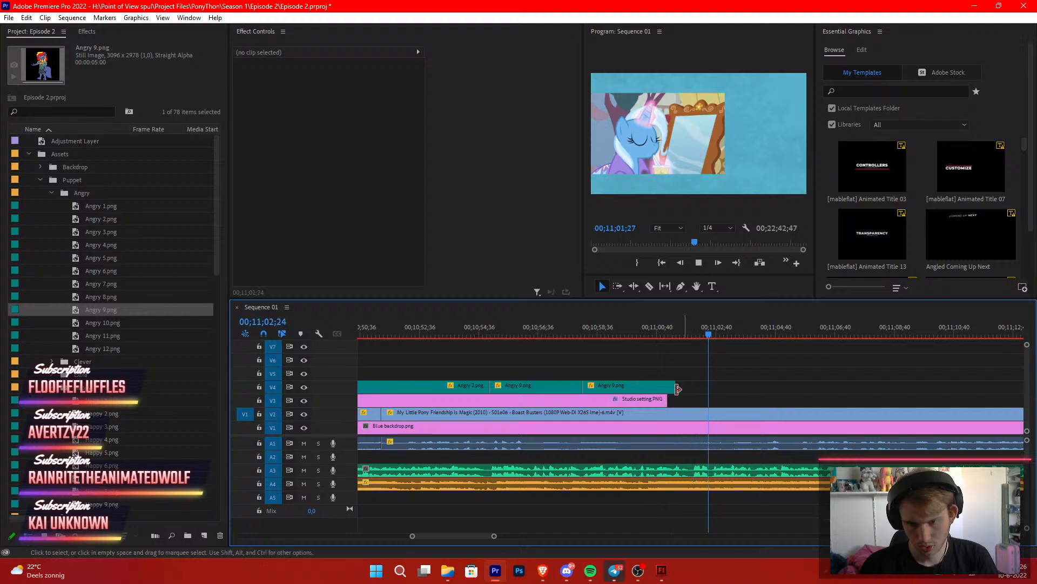
left_click(692, 337)
left_click_drag(675, 387, 692, 402)
Replace the second Angry 9 piece with Angry 10.png and play the result from 00;10;57;35
left_click(651, 335)
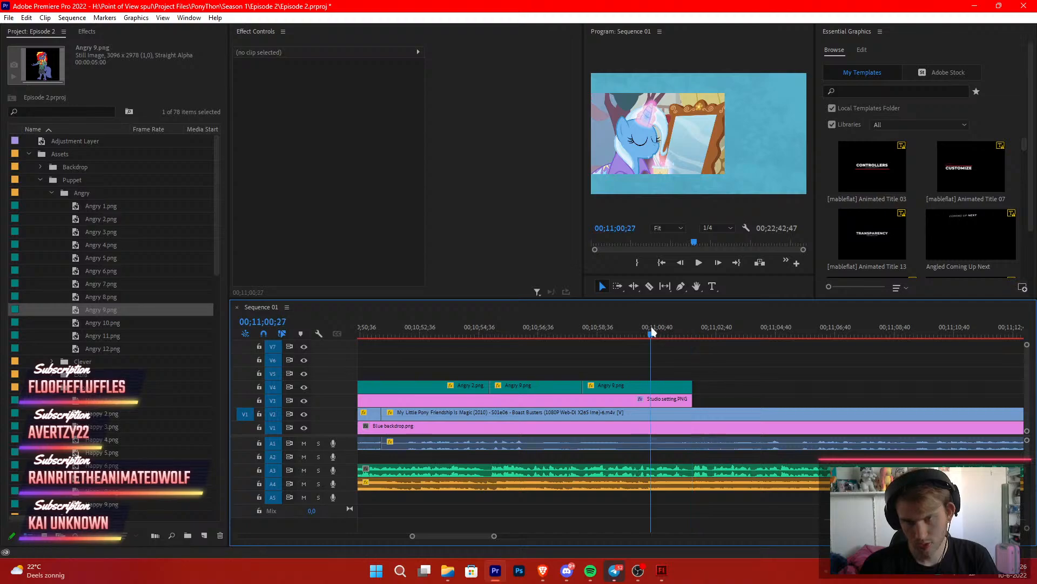
left_click(112, 322)
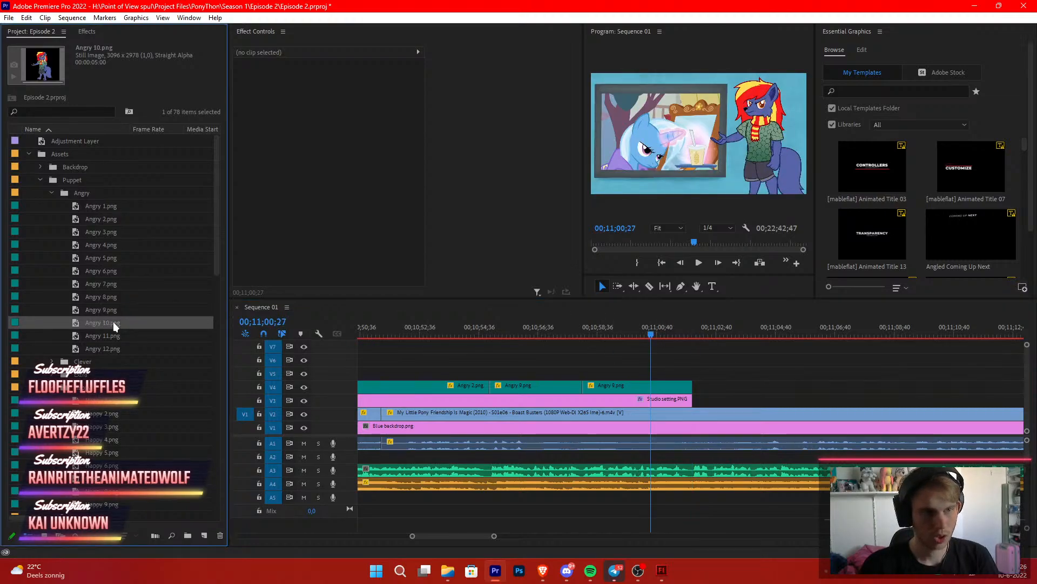
left_click_drag(103, 322, 645, 387)
left_click(568, 335)
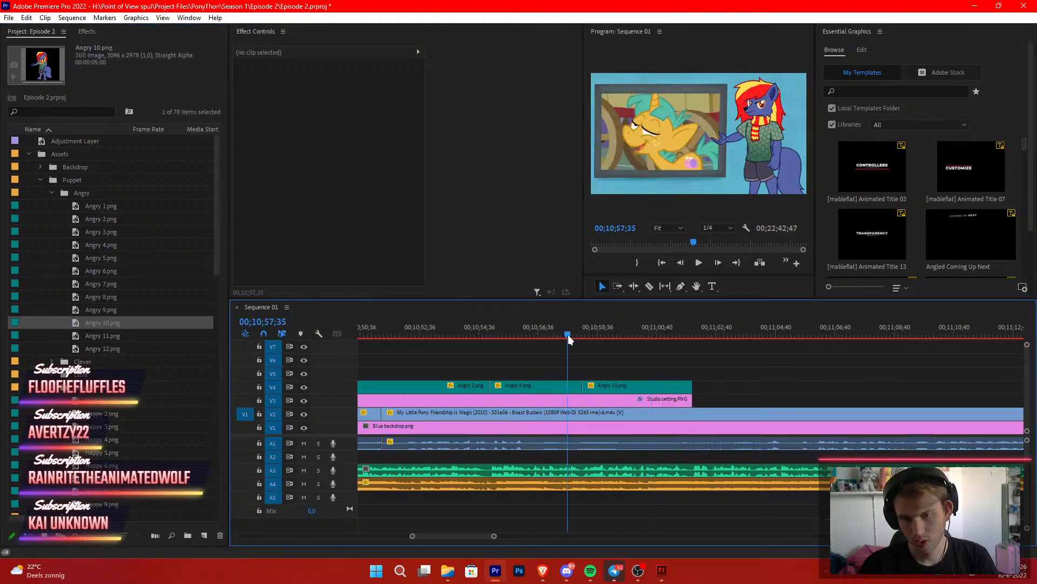
key("space")
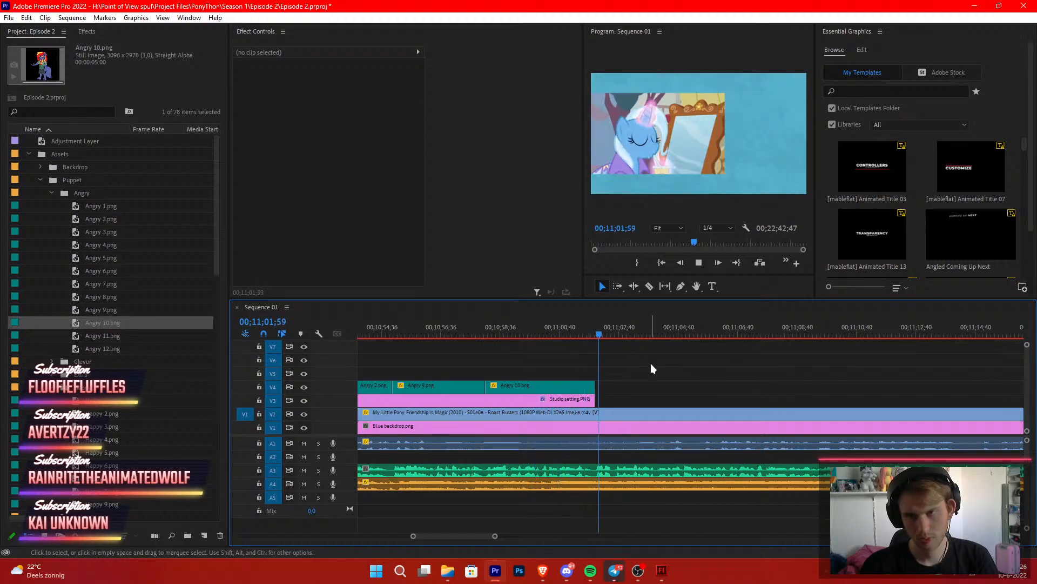
key("space")
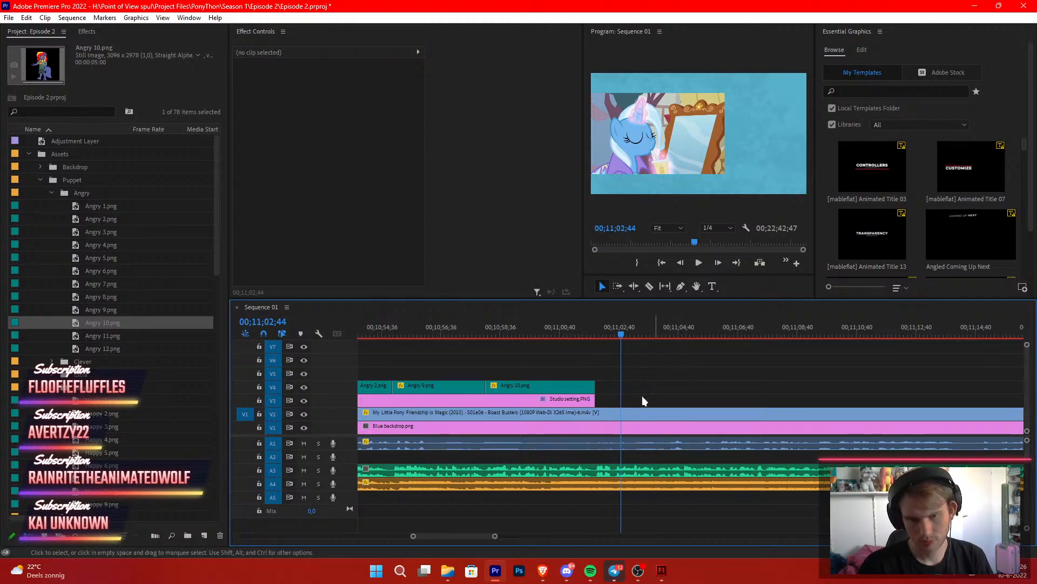
Play from the end of the Angry 10 pose and split the V2 footage there at 00;11;01;52
left_click_drag(495, 536, 522, 539)
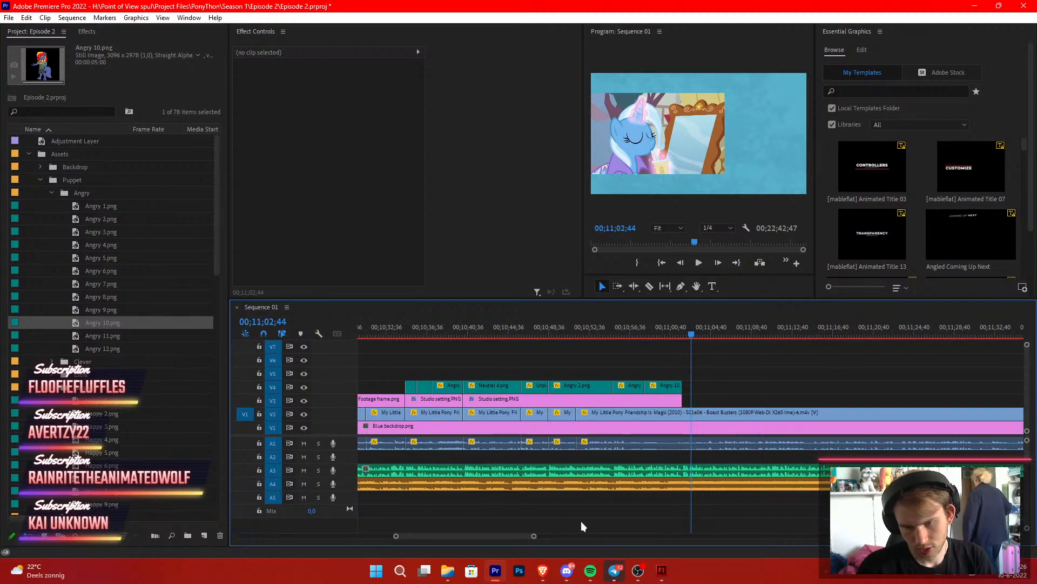
key("Up")
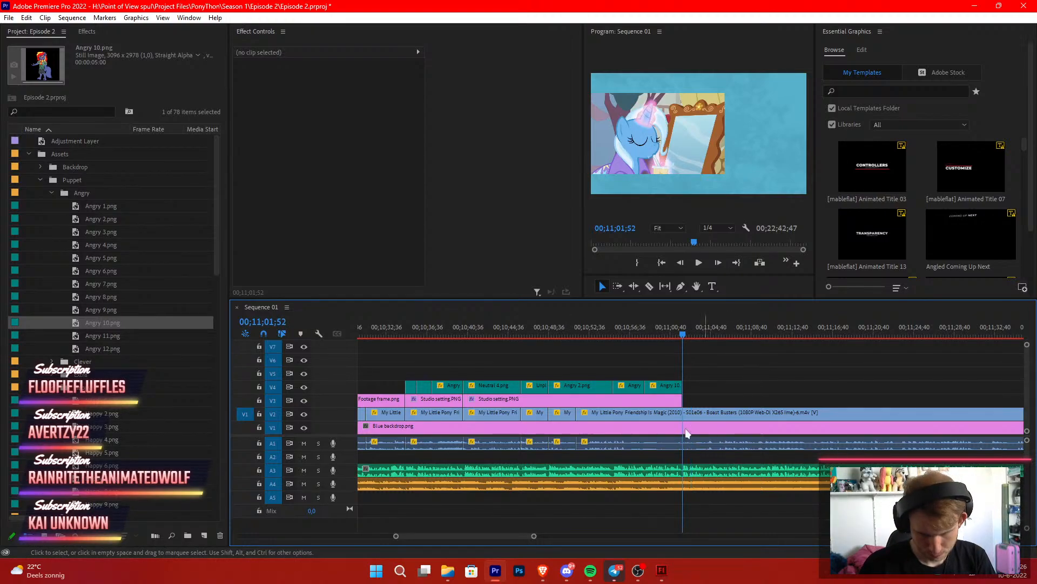
mouse_move(533, 539)
left_mouse_down()
mouse_move(603, 538)
mouse_move(541, 544)
left_mouse_up()
key("space")
key("c")
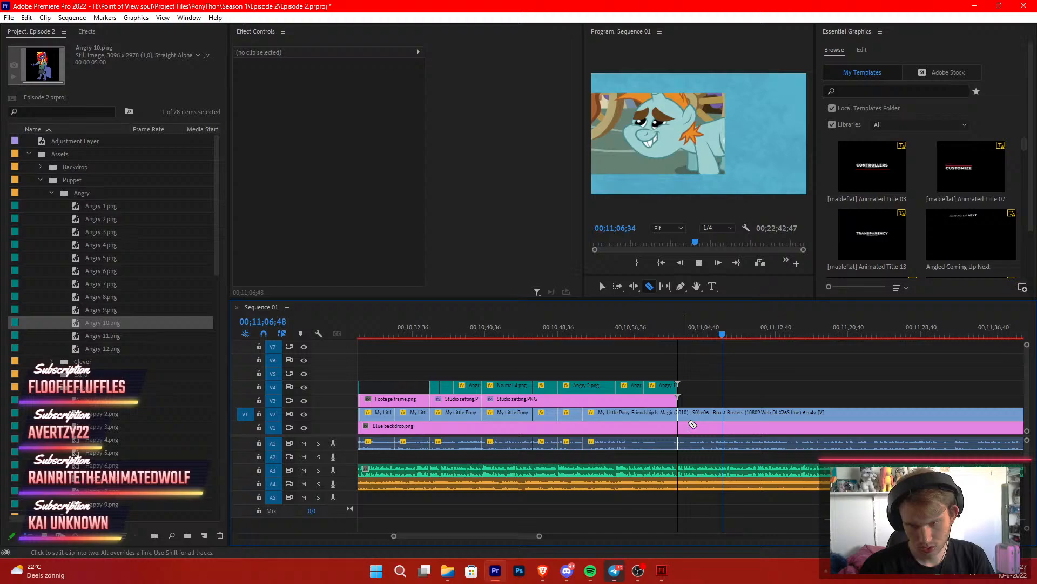
left_click(678, 414)
key("v")
Bring back earlier Boast Busters footage in the last V2 clip and place it directly after the cut at 00;11;01;52
left_click_drag(538, 537, 738, 540)
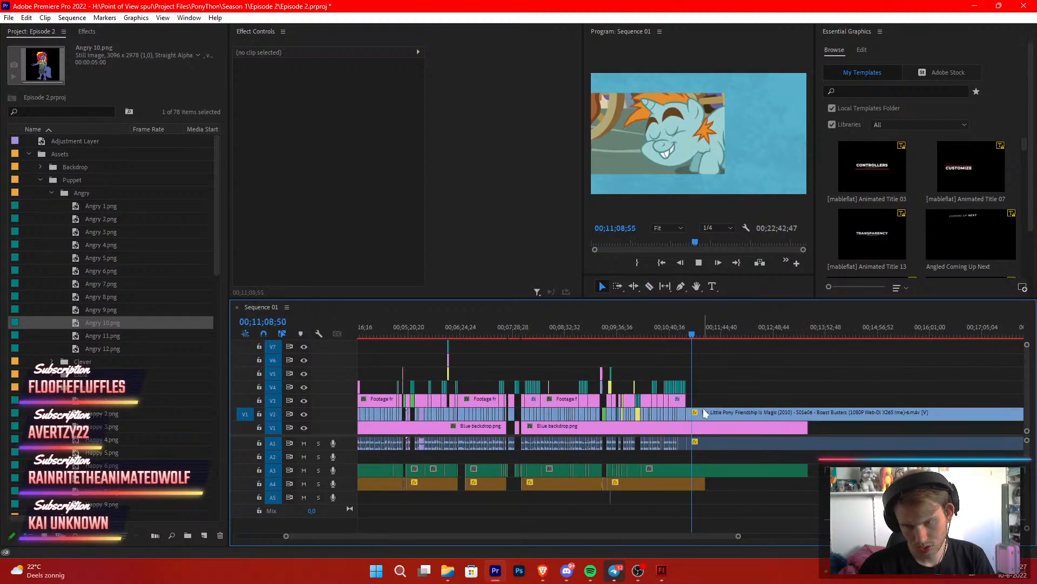
key("space")
mouse_move(705, 415)
left_mouse_down()
mouse_move(982, 413)
mouse_move(698, 420)
left_mouse_up()
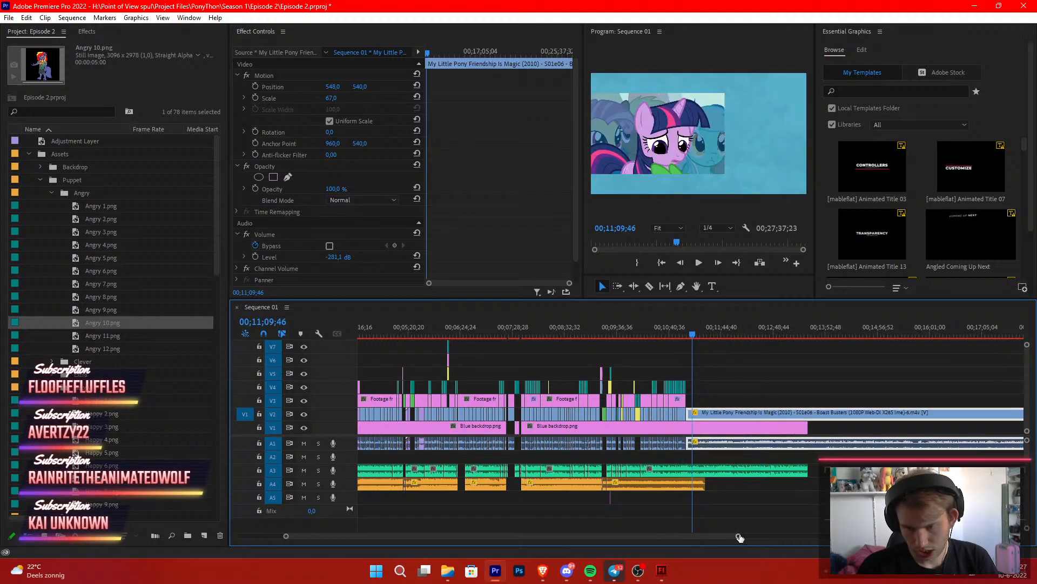
Copy the Footage frame clip from before 00;10;32;36 to V3 directly after the studio setting, starting at 00;11;01;52
left_click_drag(739, 536, 594, 547)
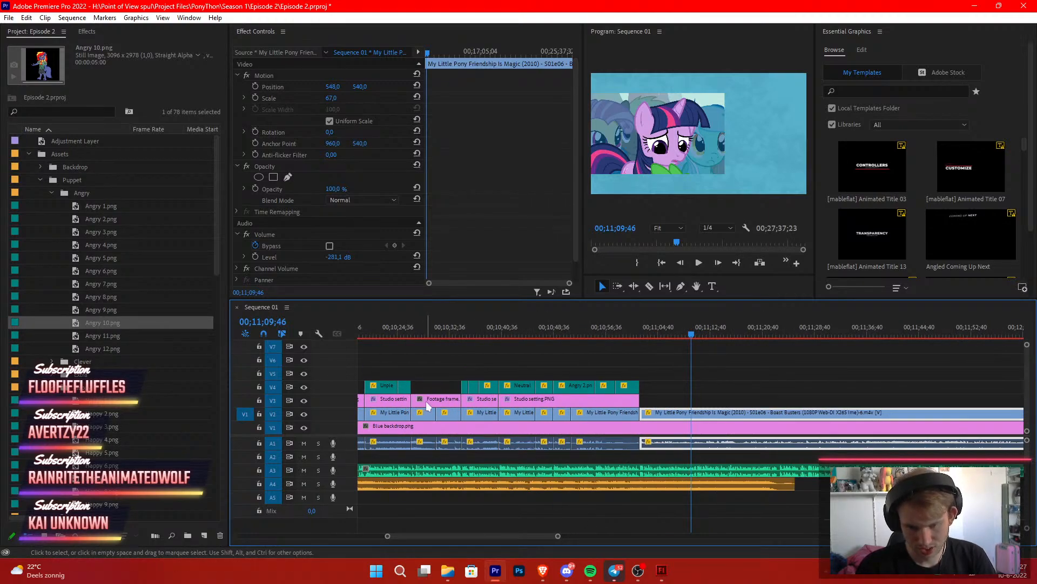
left_click_drag(427, 406, 660, 403)
left_click(630, 331)
left_click(678, 370)
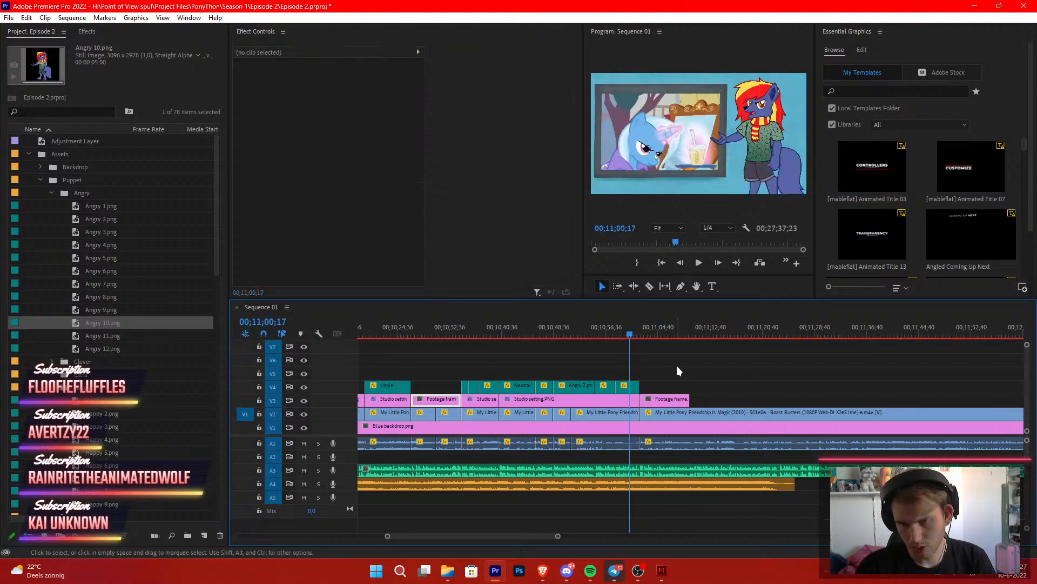
Play the sequence from 00;11;00;17 to review the episode footage following the last puppet clips
left_click(686, 410)
key("space")
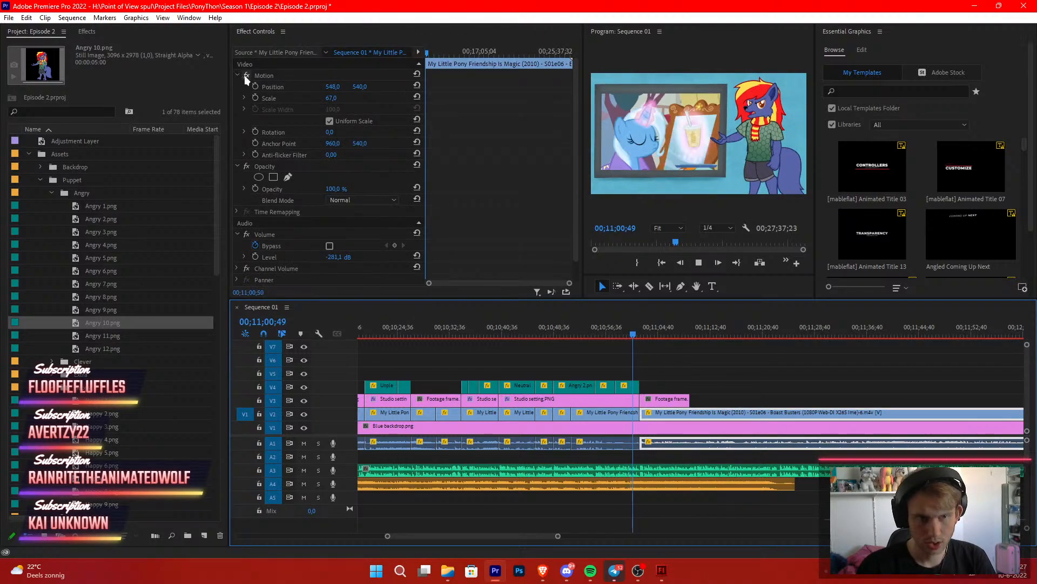
left_click(708, 367)
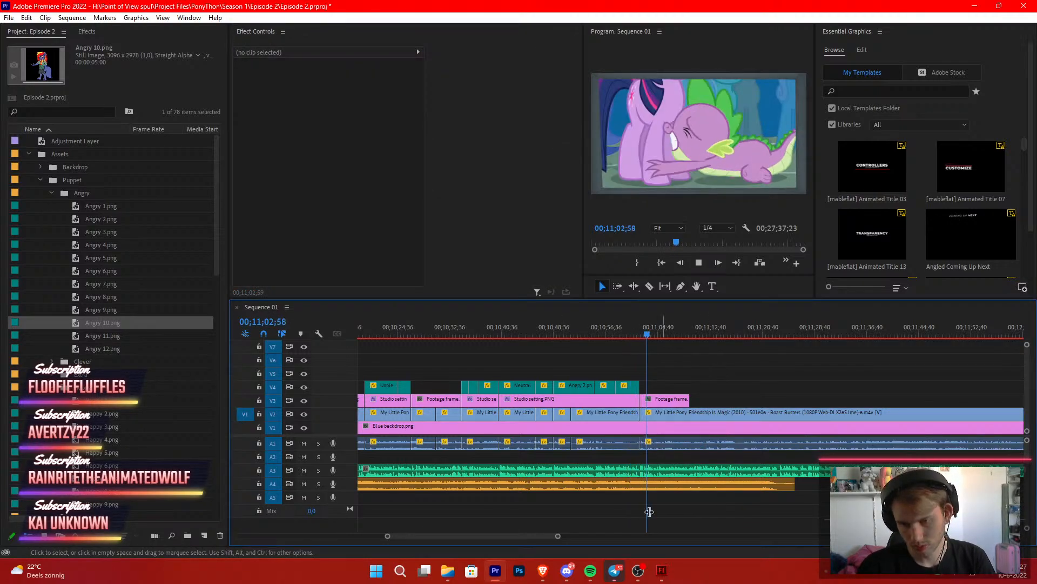
left_click_drag(563, 537, 534, 537)
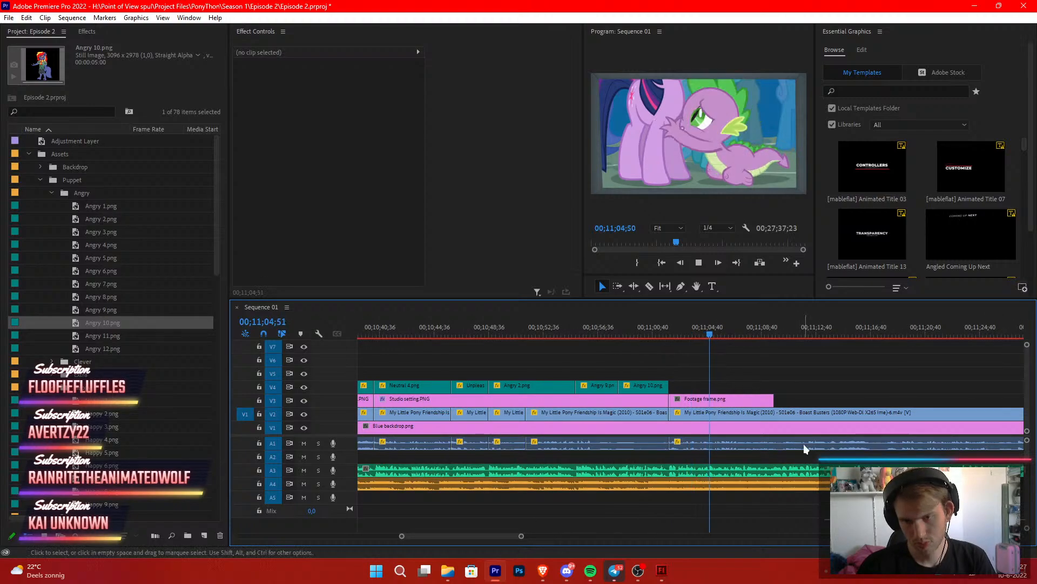
scroll(756, 394, "down", 2)
key("space")
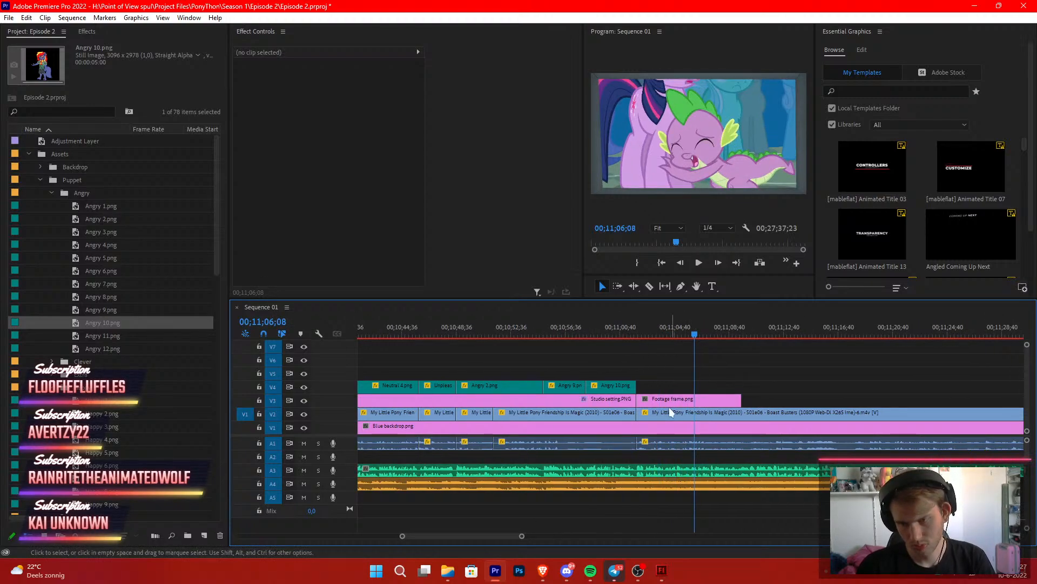
Find the stage scene at 00;12;16;31 and trim the start of the long V2 episode clip to it, closing the gap behind the previous clip
left_click_drag(771, 330, 921, 346)
left_click_drag(523, 536, 631, 536)
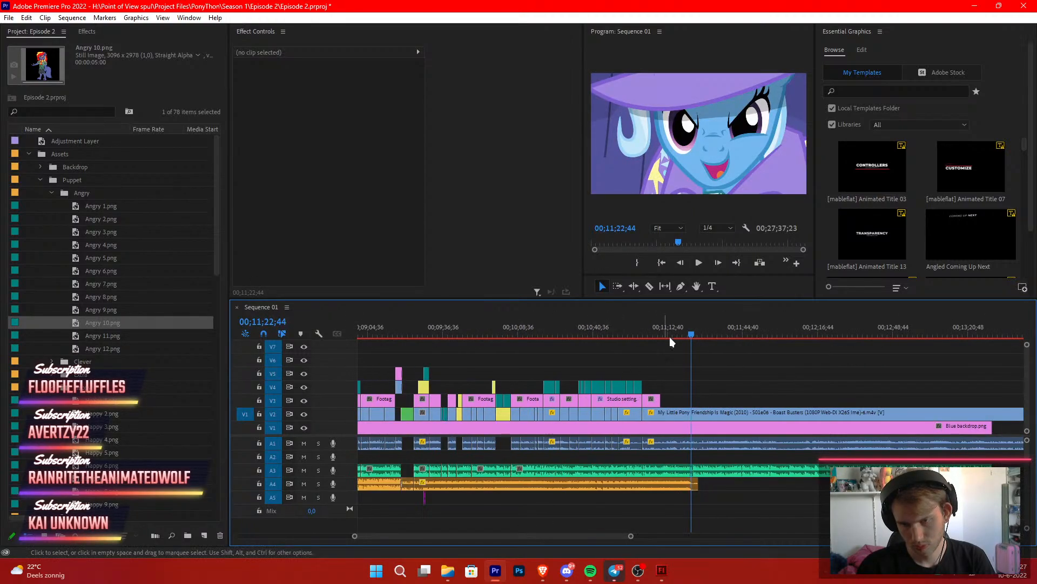
left_click_drag(691, 338, 818, 383)
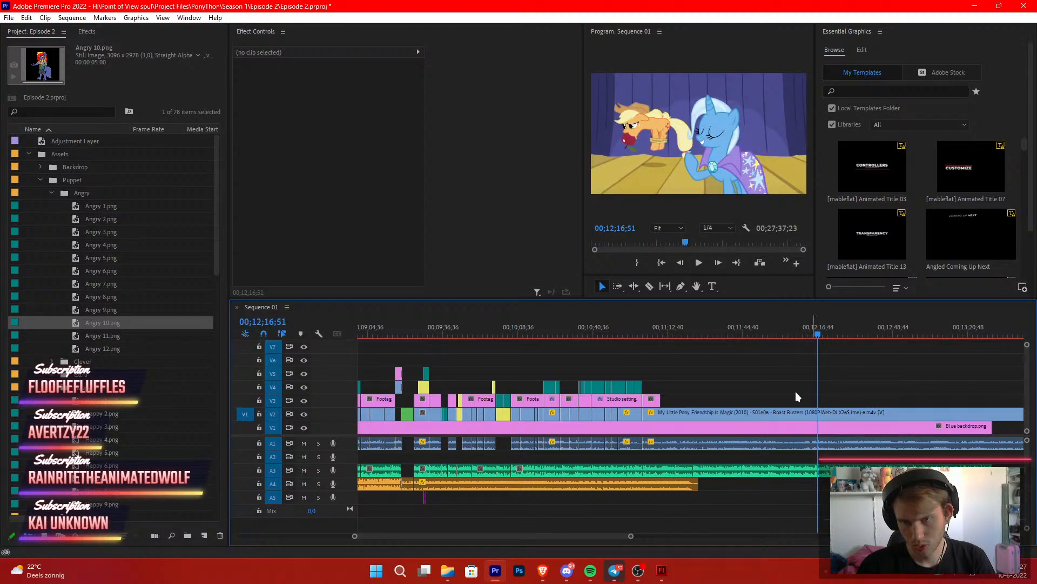
key("shift+Left")
key("shift+Left")
key("shift+Left")
key("shift+Left")
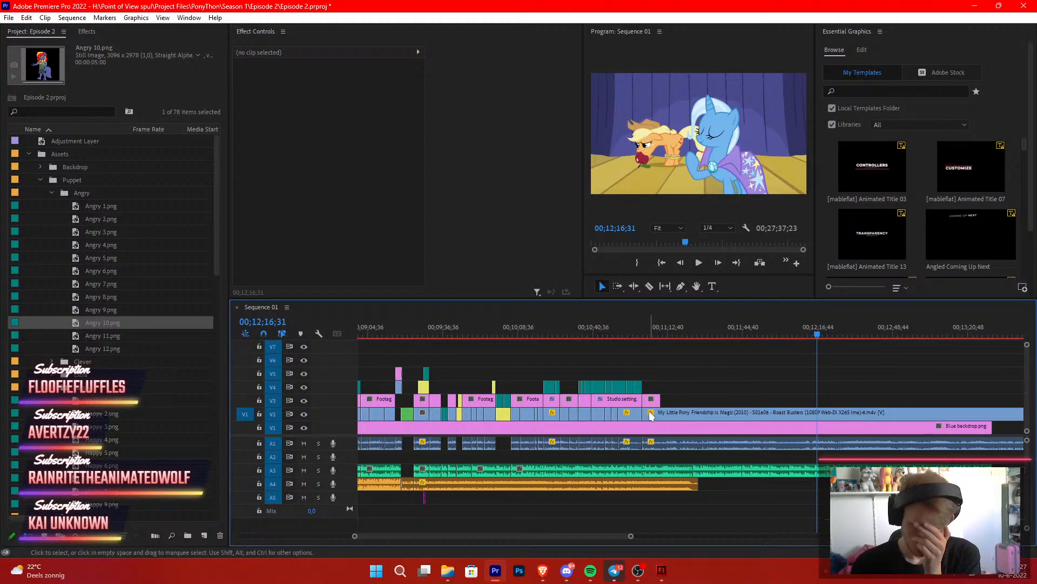
left_click_drag(651, 415, 673, 414)
left_click(671, 345)
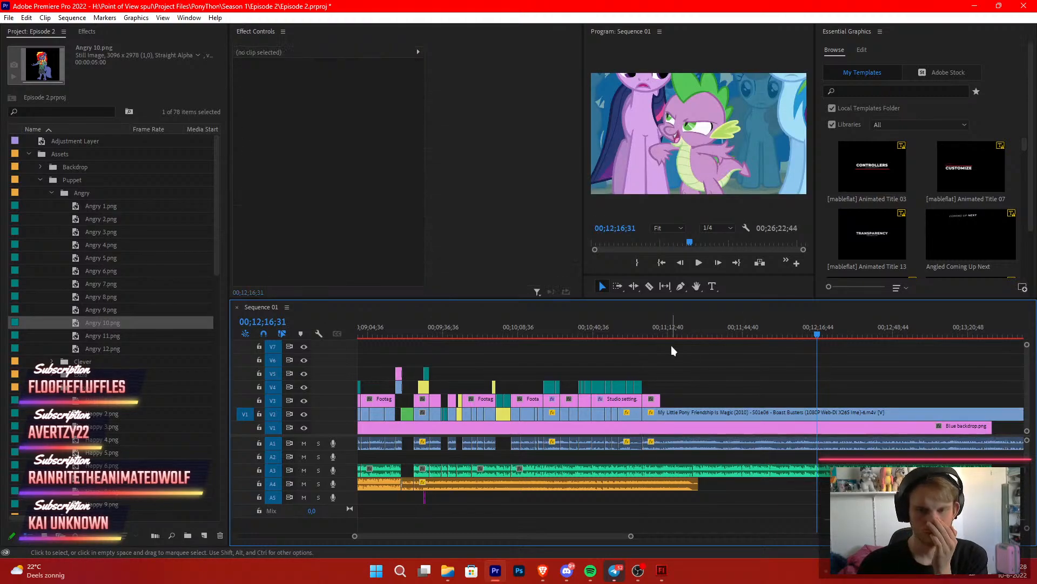
Return to the cut at 00;11;01;52 and play the trimmed stage footage
key("Up")
key("Up")
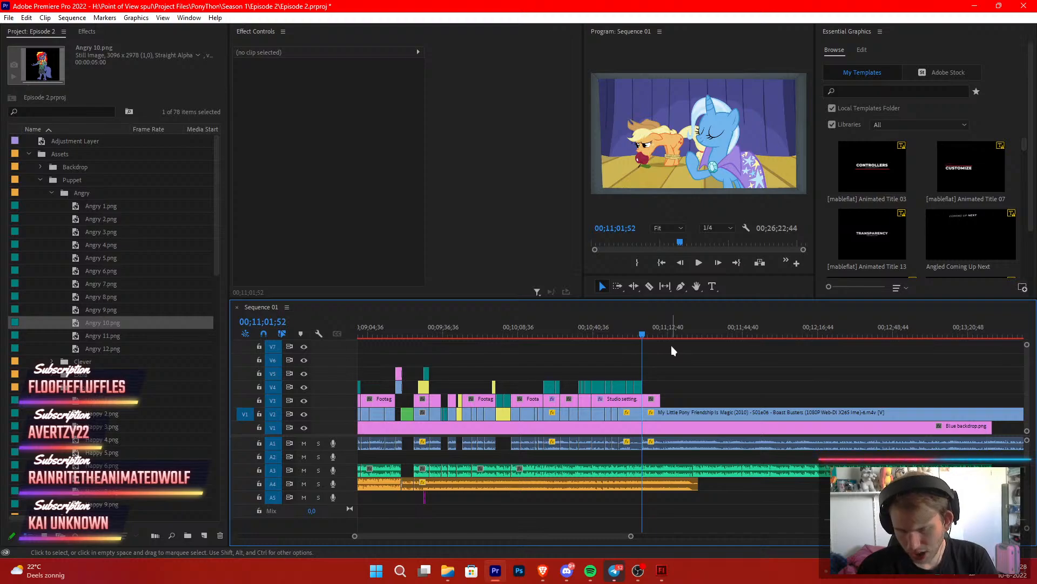
left_click_drag(630, 536, 552, 546)
scroll(670, 471, "down", 9)
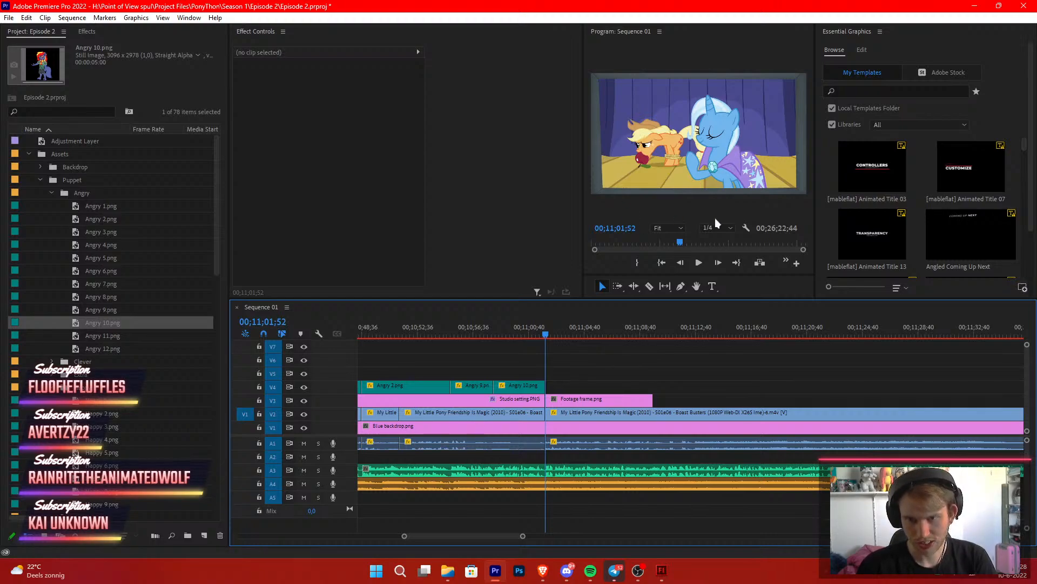
scroll(530, 410, "down", 2)
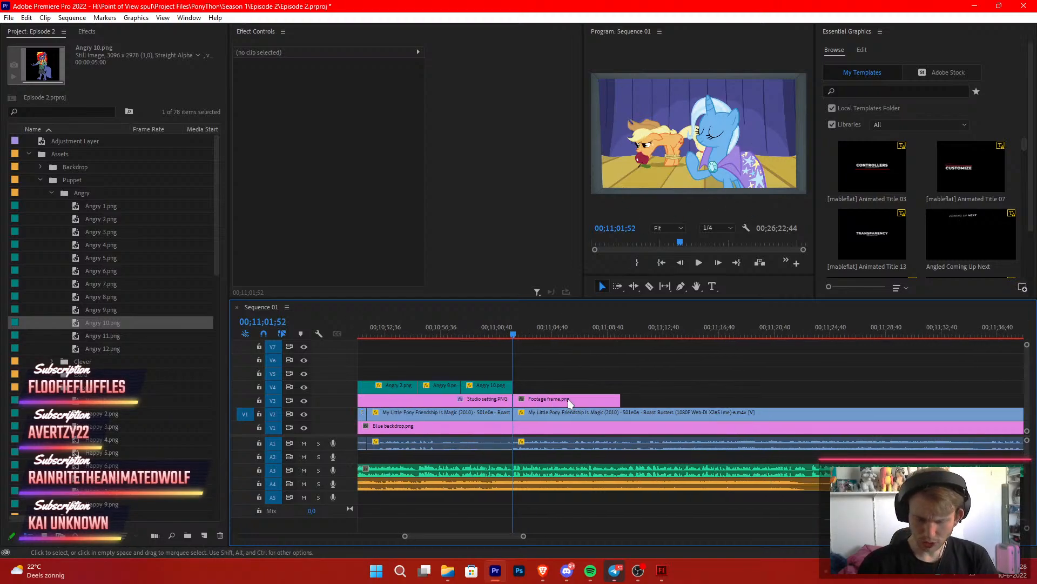
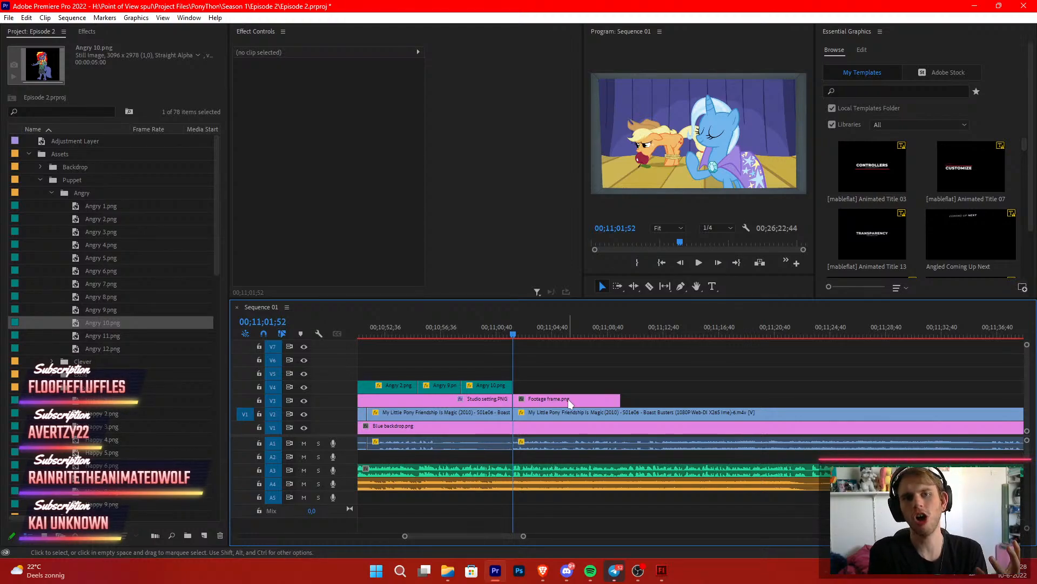
key("n")
key("space")
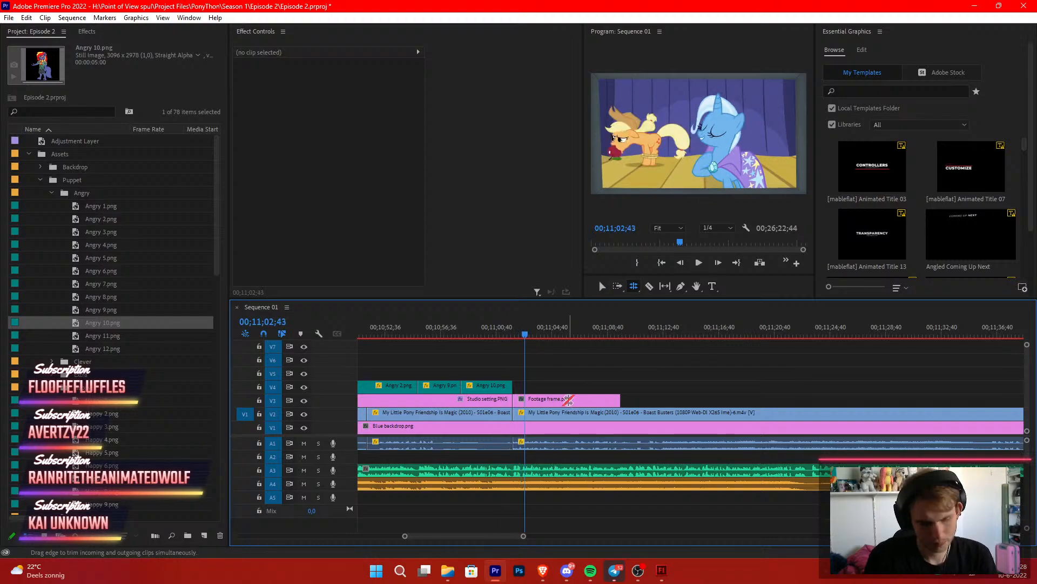
key("v")
scroll(565, 402, "down", 1)
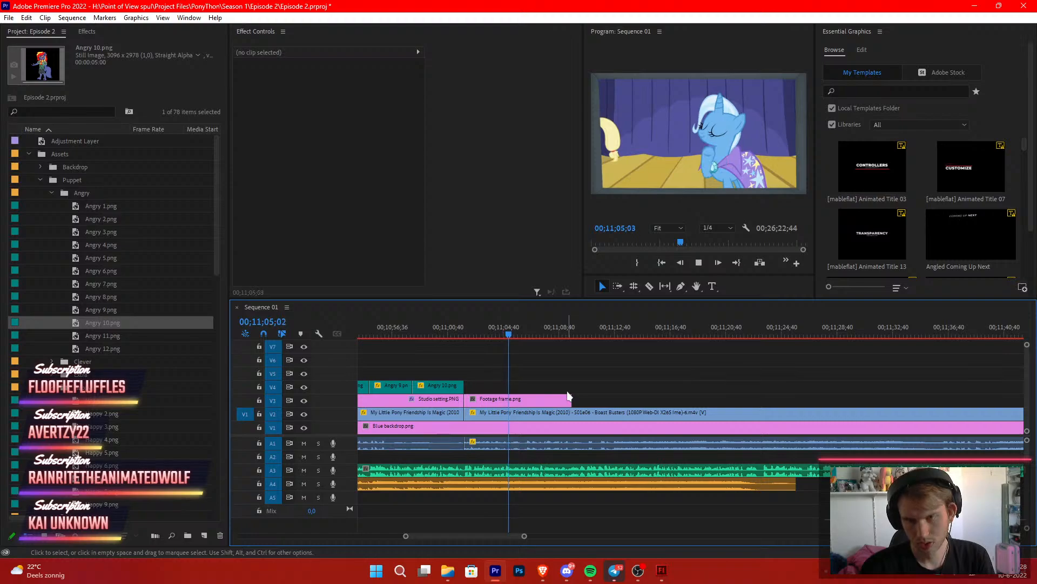
Play on from about 00;11;05 and split the V2 episode clip with its audio at 00;11;07;14
left_click(526, 334)
left_click_drag(526, 334, 517, 335)
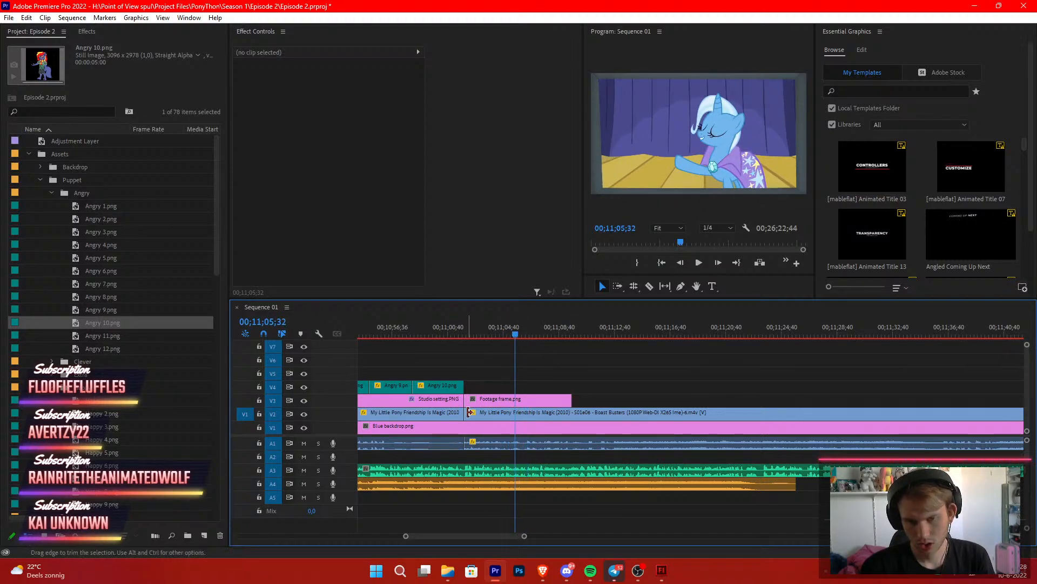
key("space")
key("c")
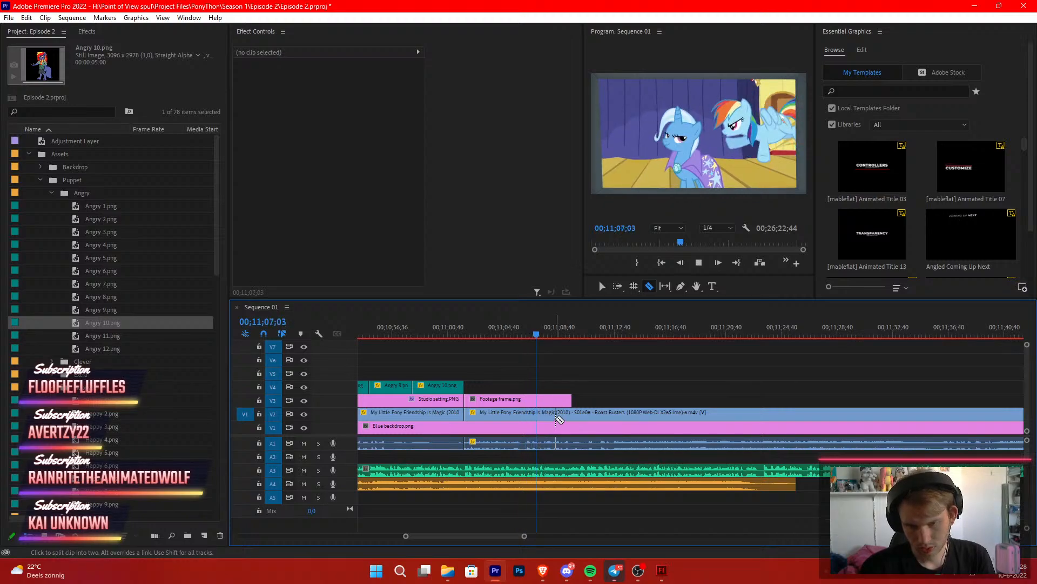
key("space")
left_click(539, 413)
key("v")
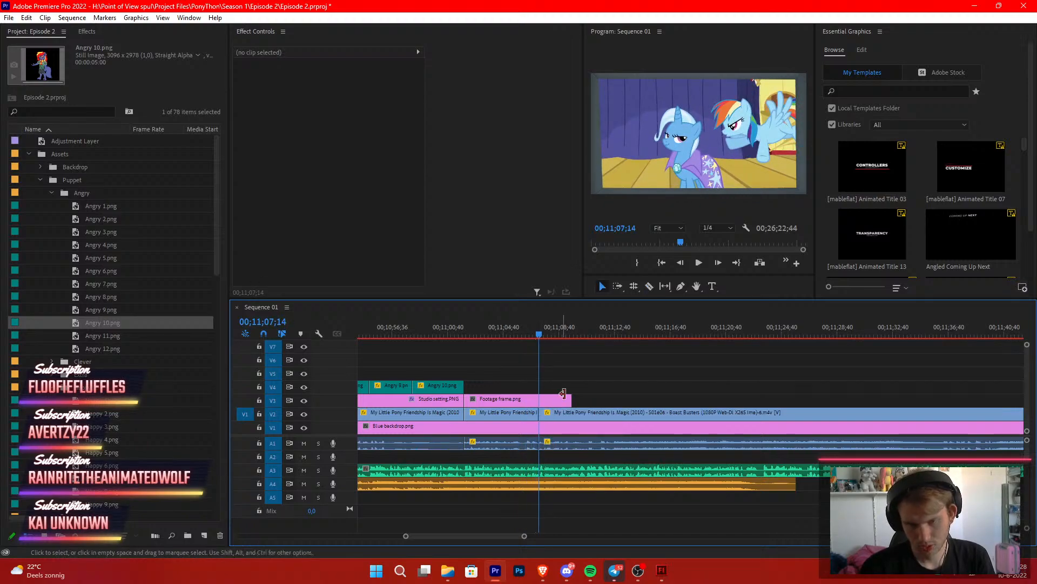
Restore earlier footage at the start of the clip after the 00;11;07;14 cut, beginning at the purple dragon scene, and check its opening
mouse_move(535, 414)
left_mouse_down()
mouse_move(999, 423)
mouse_move(536, 430)
mouse_move(917, 421)
mouse_move(661, 445)
mouse_move(549, 414)
left_mouse_up()
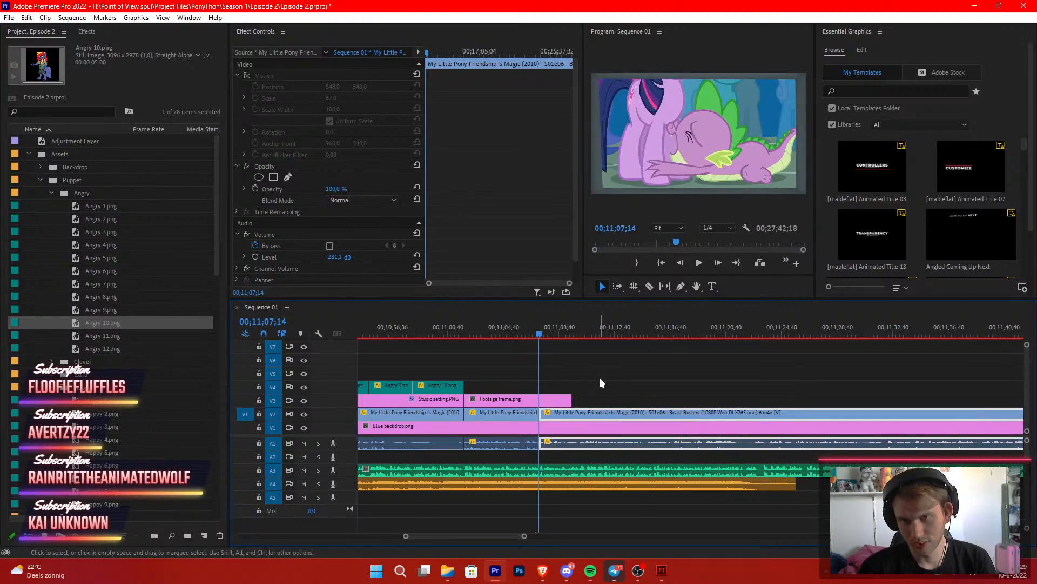
left_click(599, 382)
key("space")
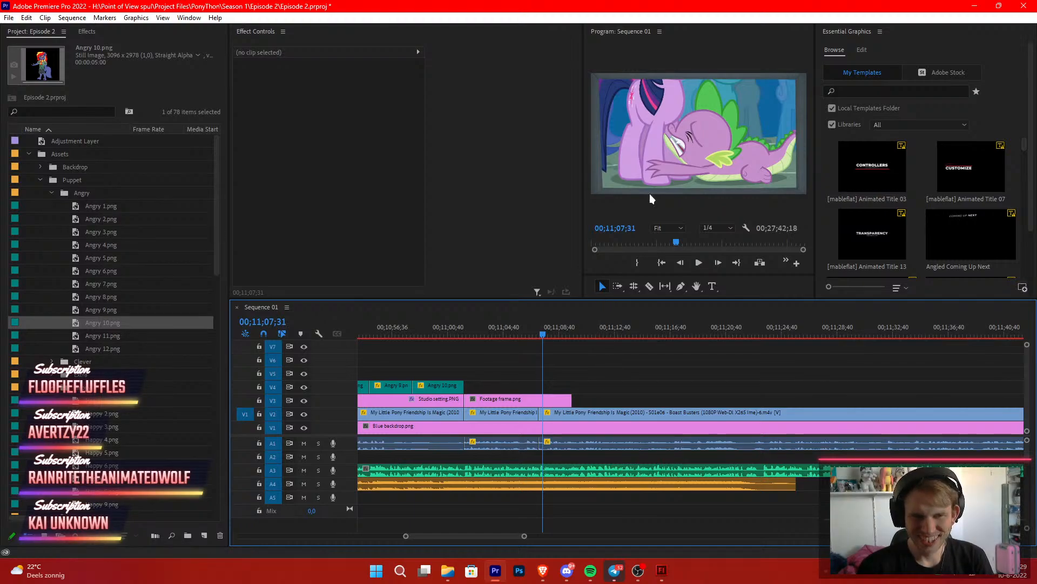
left_click(532, 334)
key("Down")
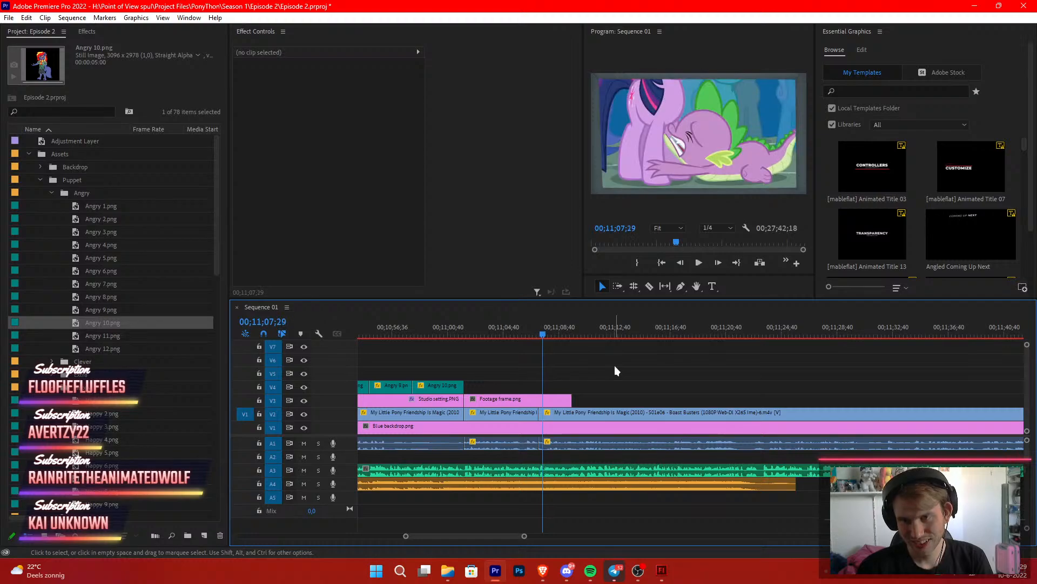
Play the dragon scene through to about 00;11;15 and extend Footage frame.png on V3 to about 00;11;23
key("space")
key("c")
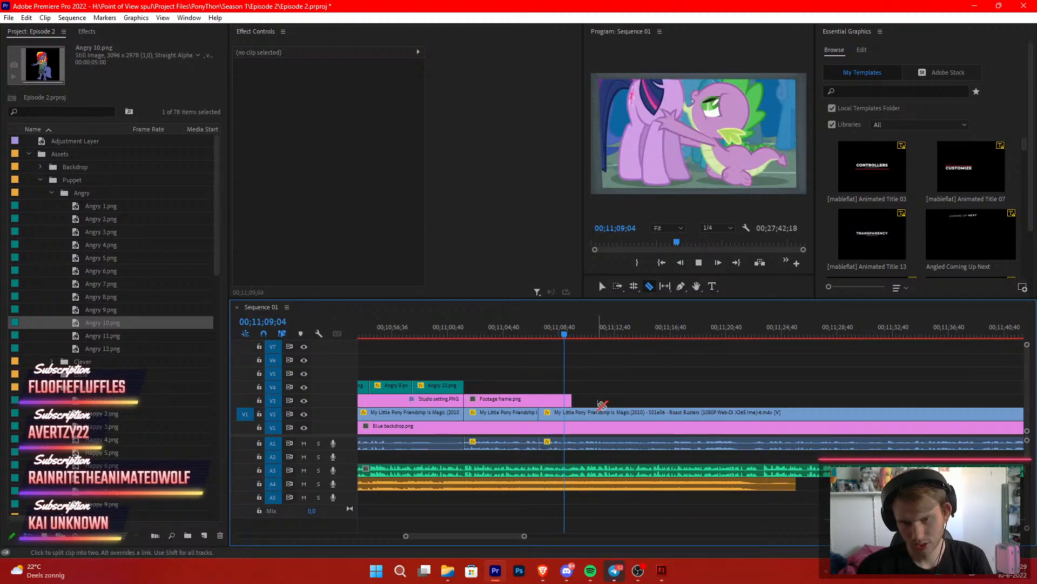
key("space")
key("v")
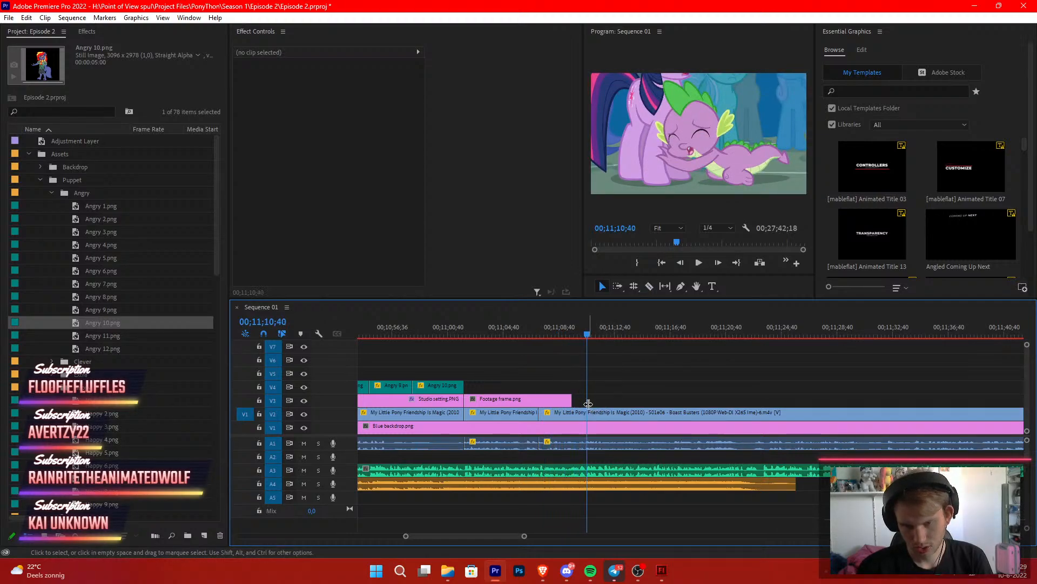
key("space")
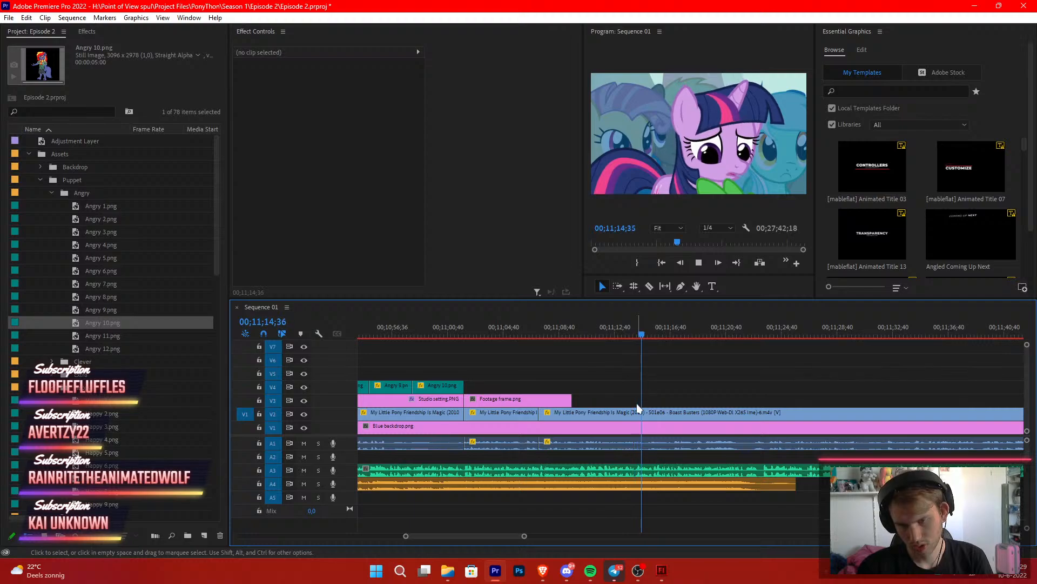
key("space")
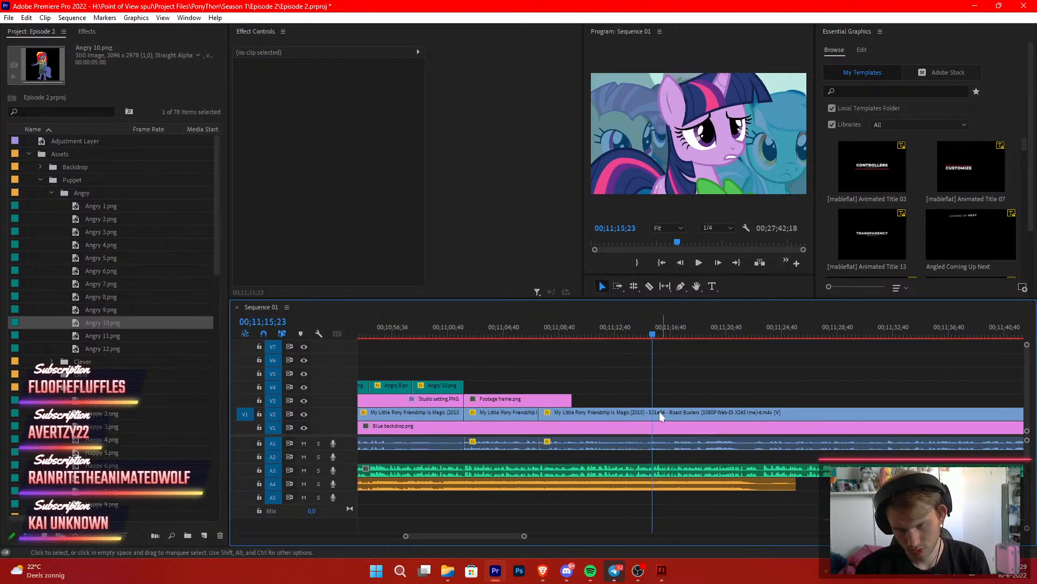
left_click_drag(578, 399, 758, 401)
Locate the end of the purple pony's shot and split the episode clip with its audio at 00;11;15;25
key("space")
left_click(650, 335)
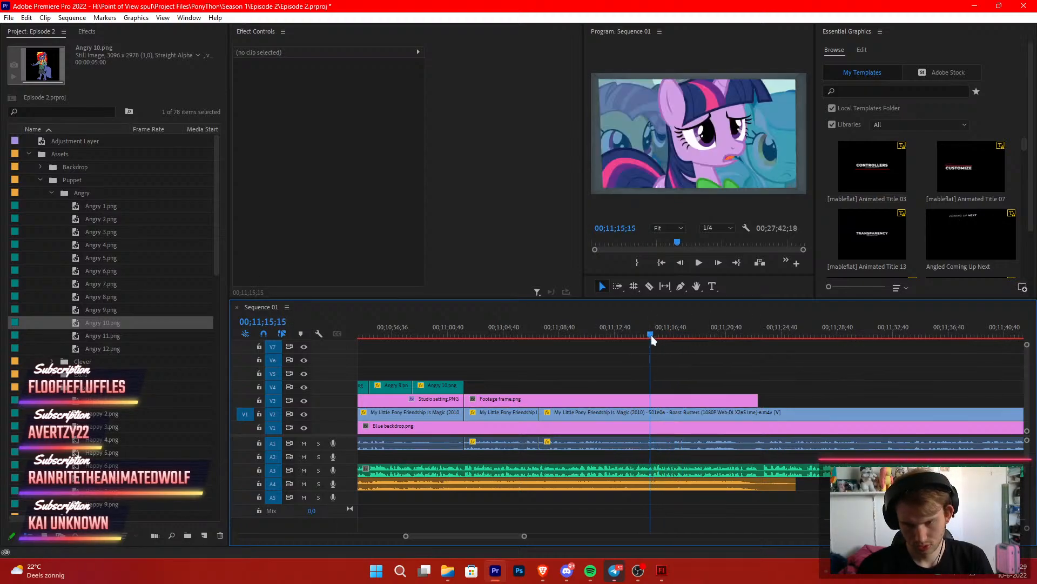
key("space")
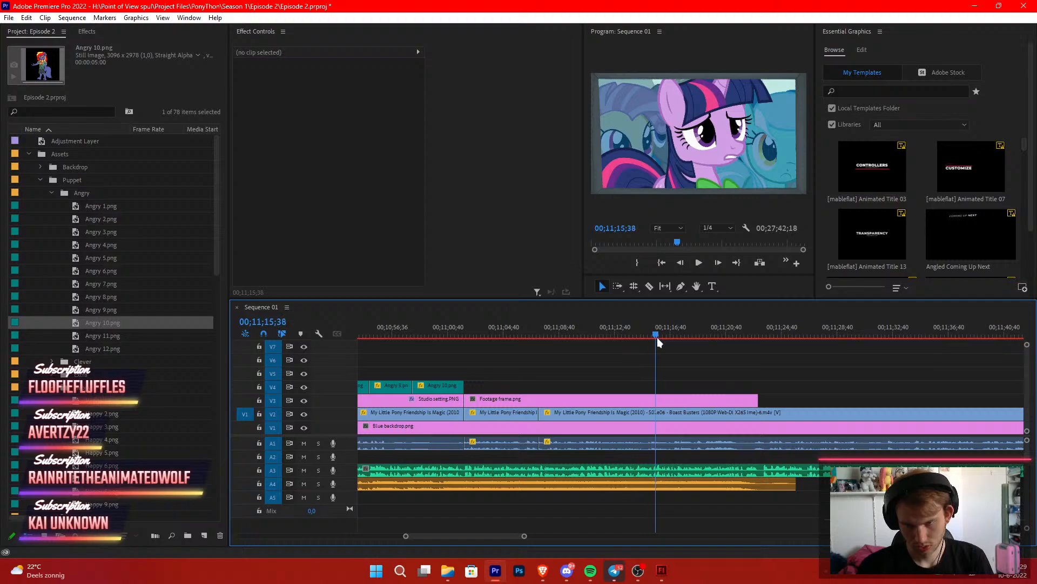
left_click_drag(653, 346, 655, 350)
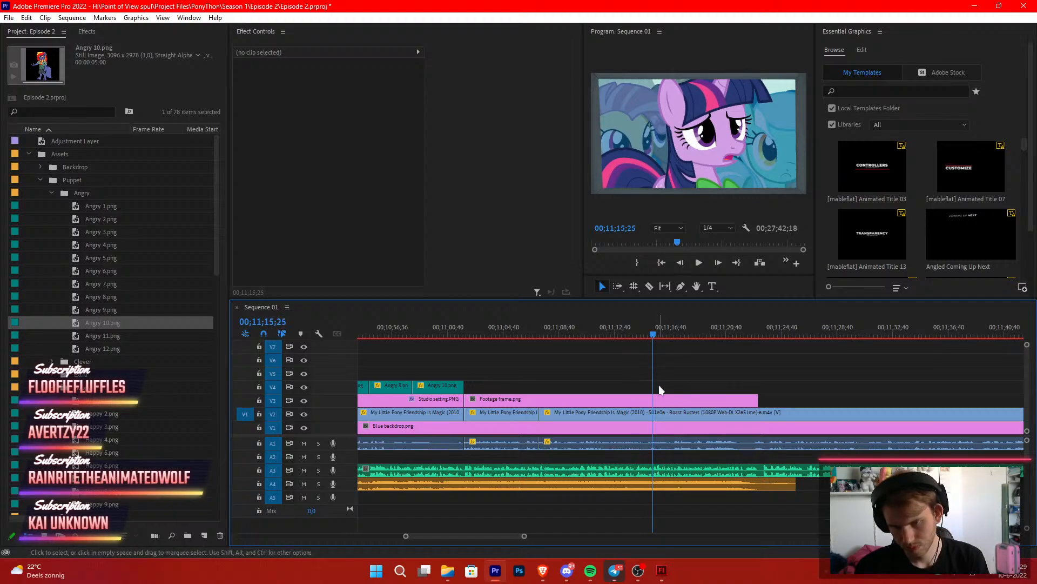
key("ctrl+k")
key("space")
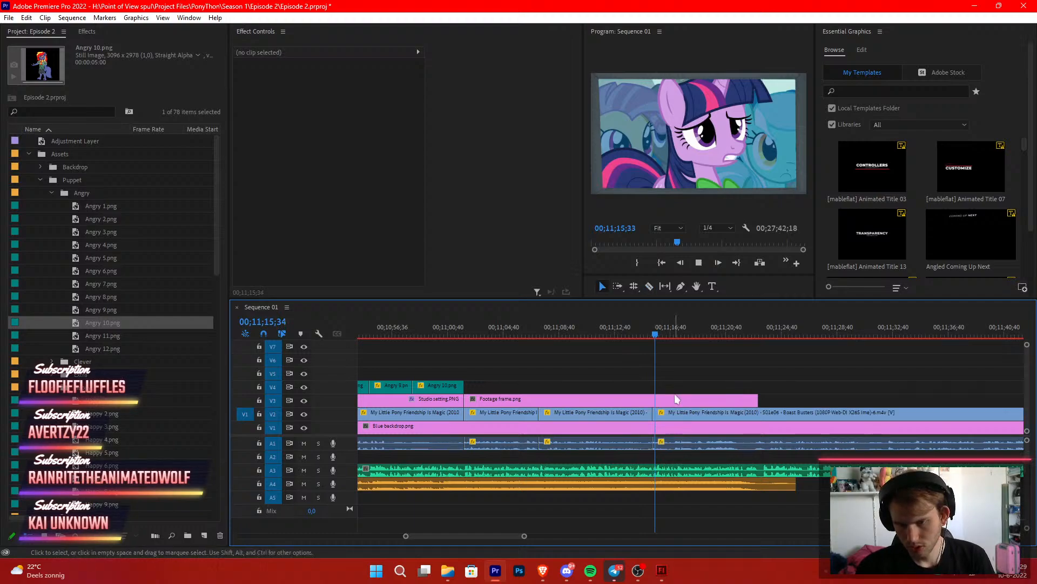
Find the next scene at 00;14;06;49, trim the start of the last episode clip to it, and butt it against the 00;11;15;25 cut
left_click_drag(524, 536, 621, 544)
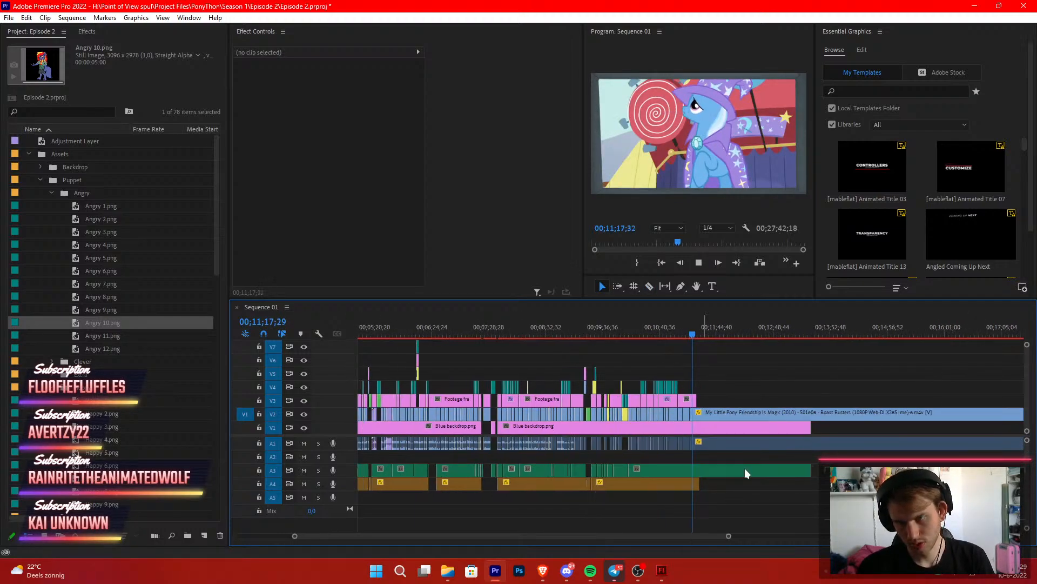
scroll(745, 471, "down", 1)
scroll(746, 473, "down", 2)
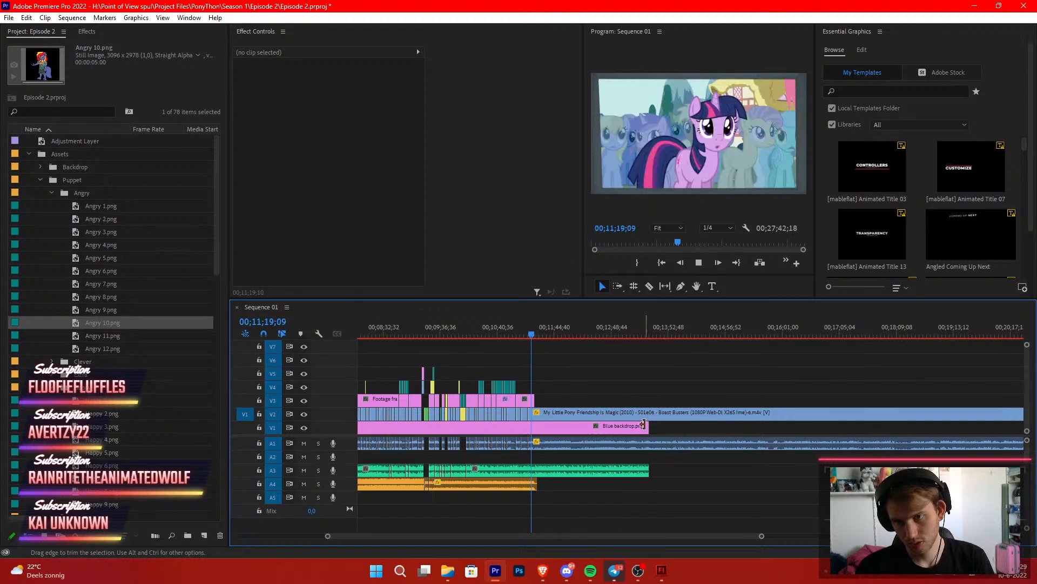
left_click(681, 334)
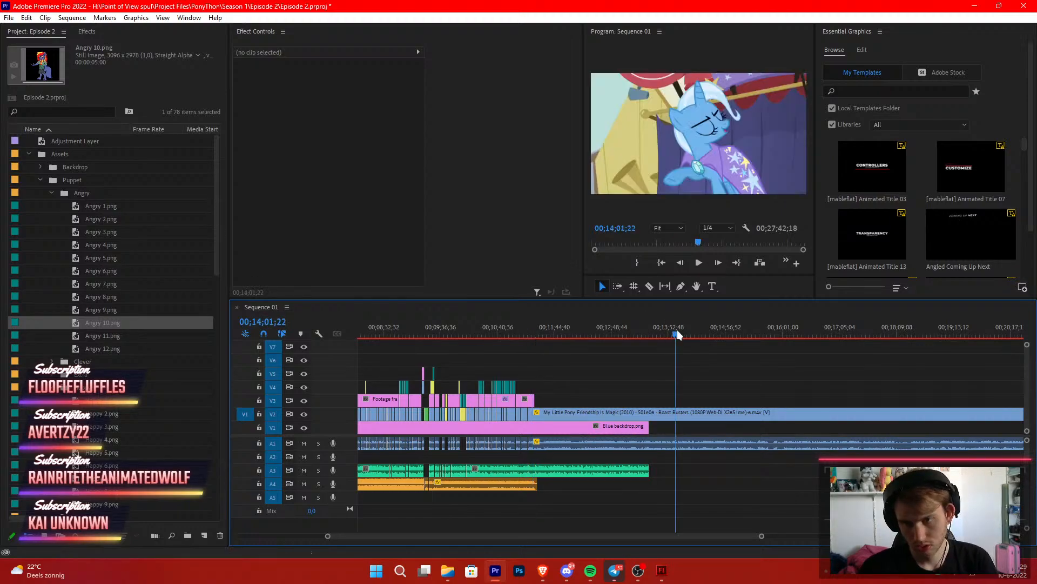
left_click_drag(683, 332, 682, 350)
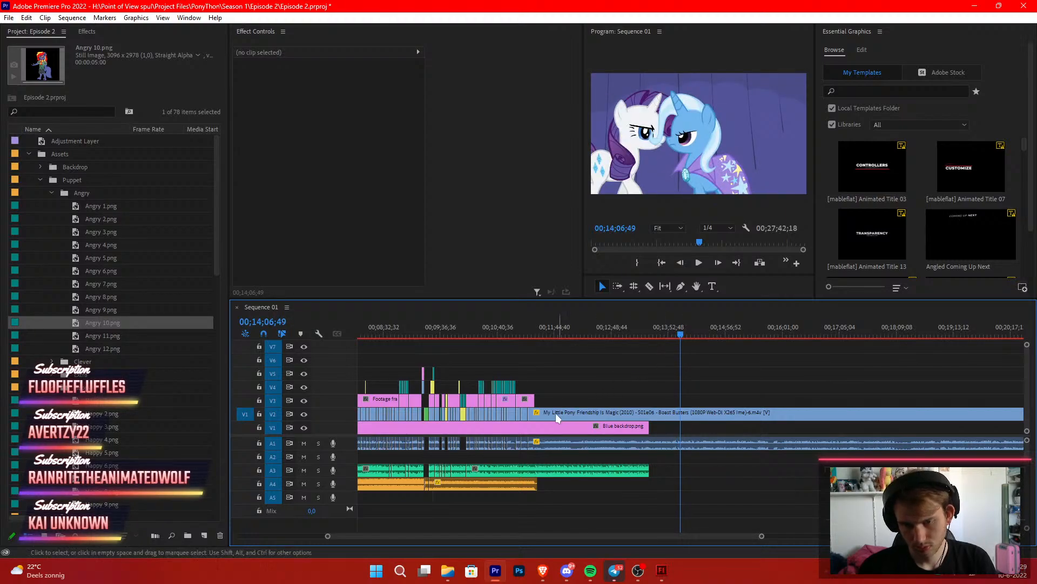
left_click_drag(534, 411, 685, 420)
left_click_drag(695, 416, 548, 413)
Play the sequence from 00;11;13;50 to review the transition into the newly trimmed clip
left_click_drag(538, 333, 526, 340)
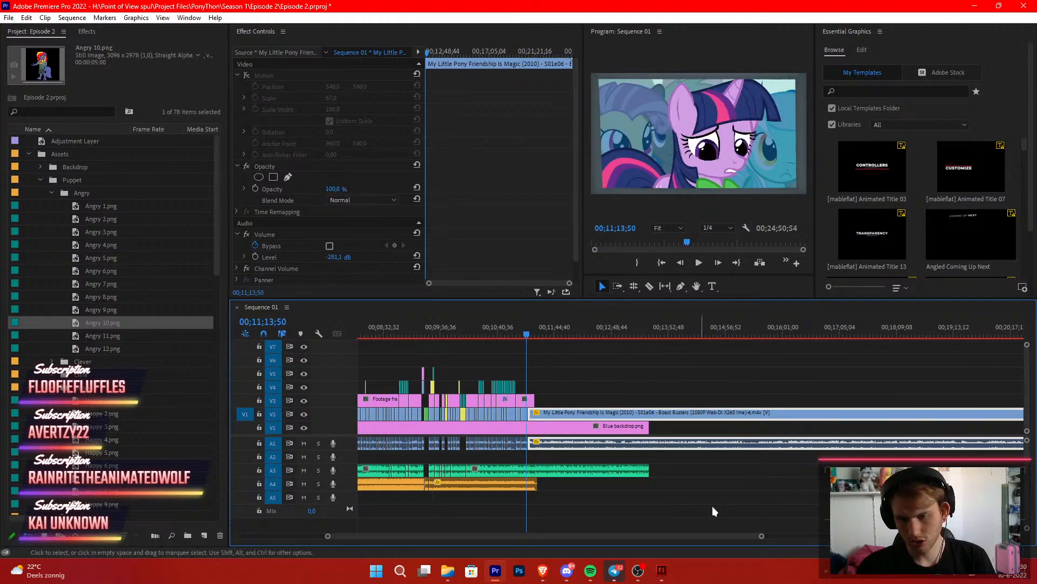
left_click_drag(762, 535, 537, 535)
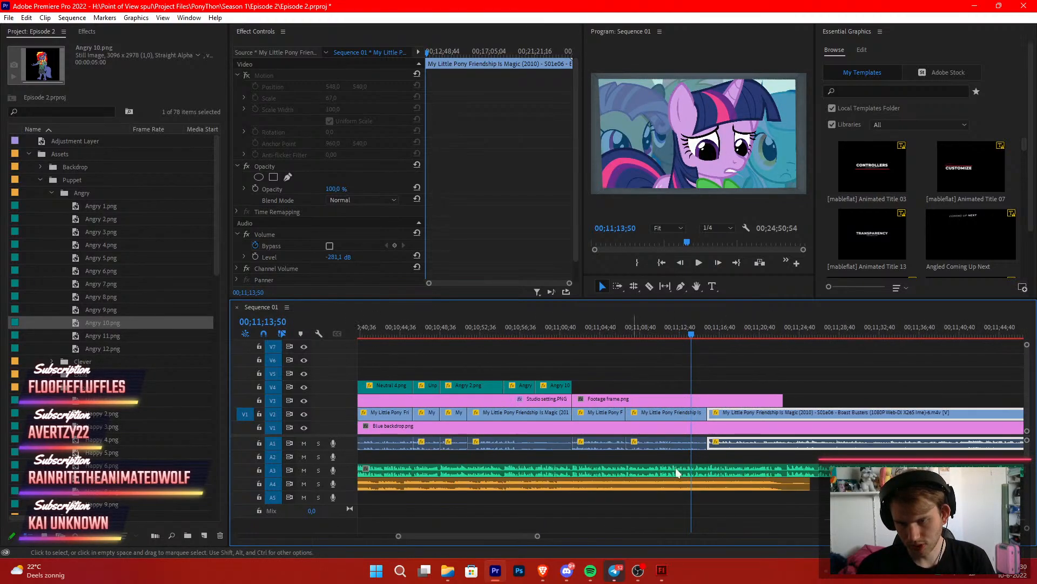
left_click(737, 380)
key("space")
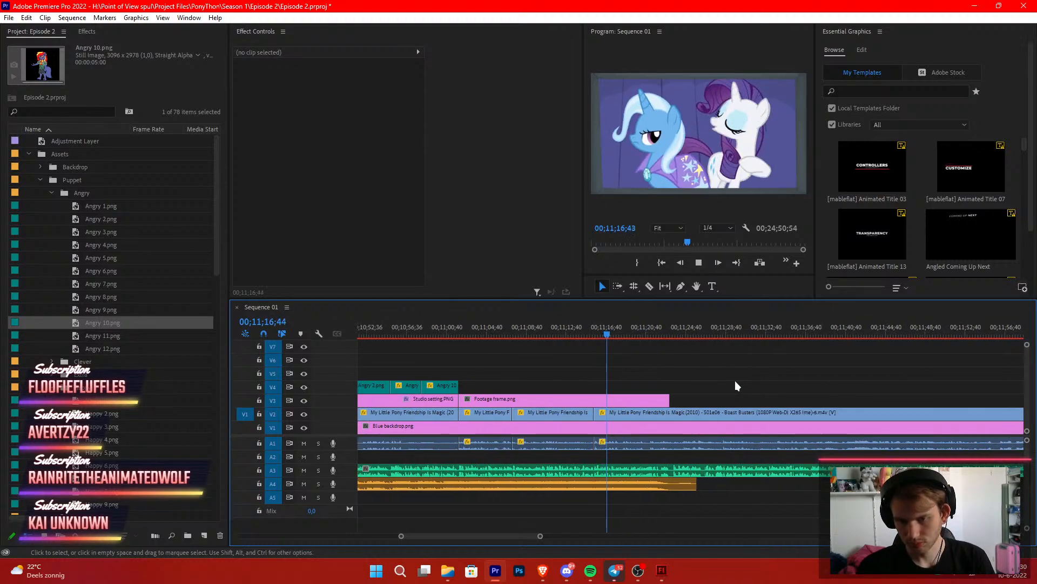
Play to the end of the white pony's shot, split the A3 voice-over near 00;11;23;20, and shift its following part slightly earlier
key("c")
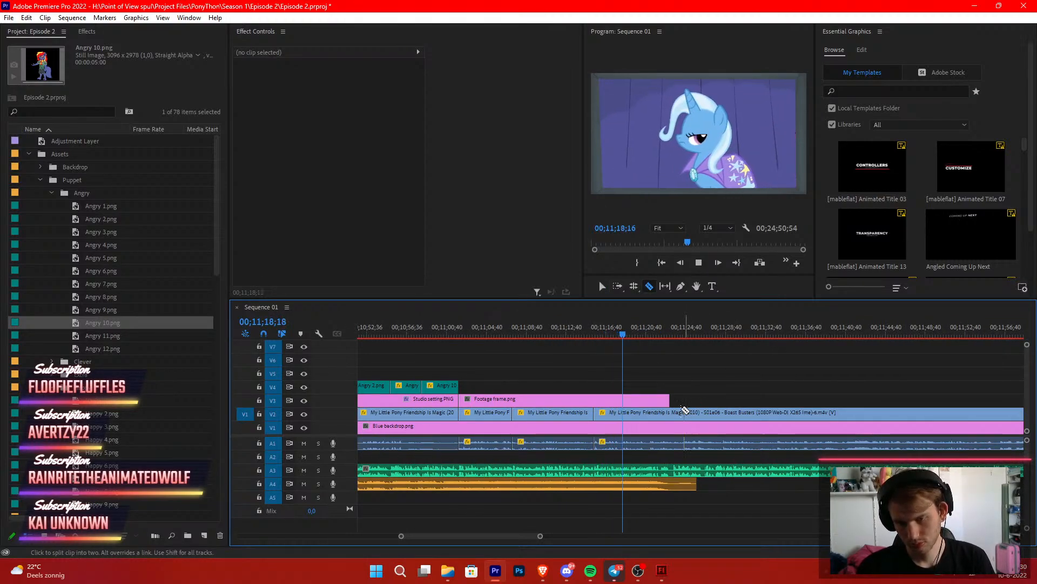
key("v")
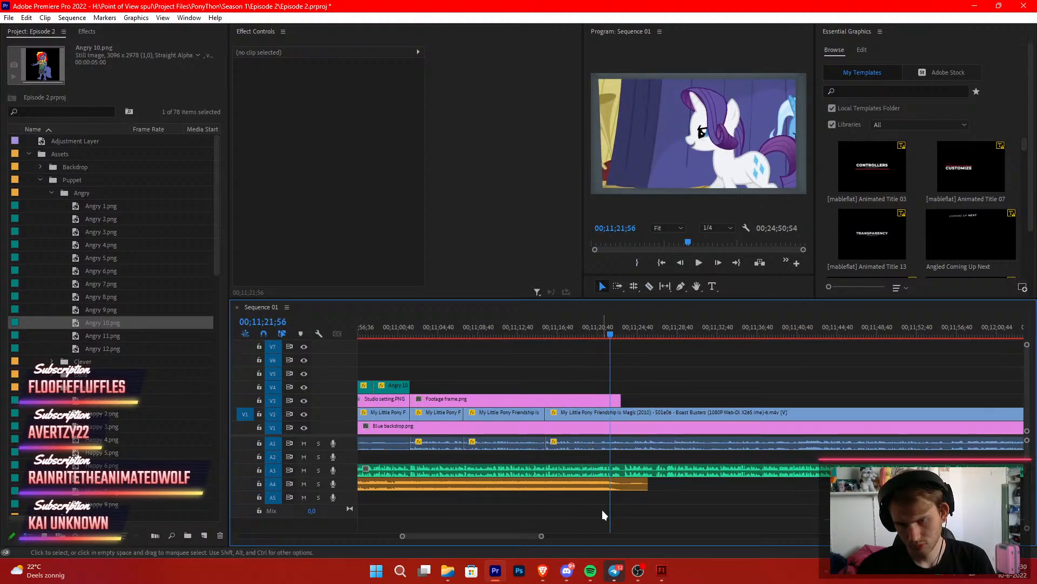
left_click_drag(618, 398, 622, 399)
key("space")
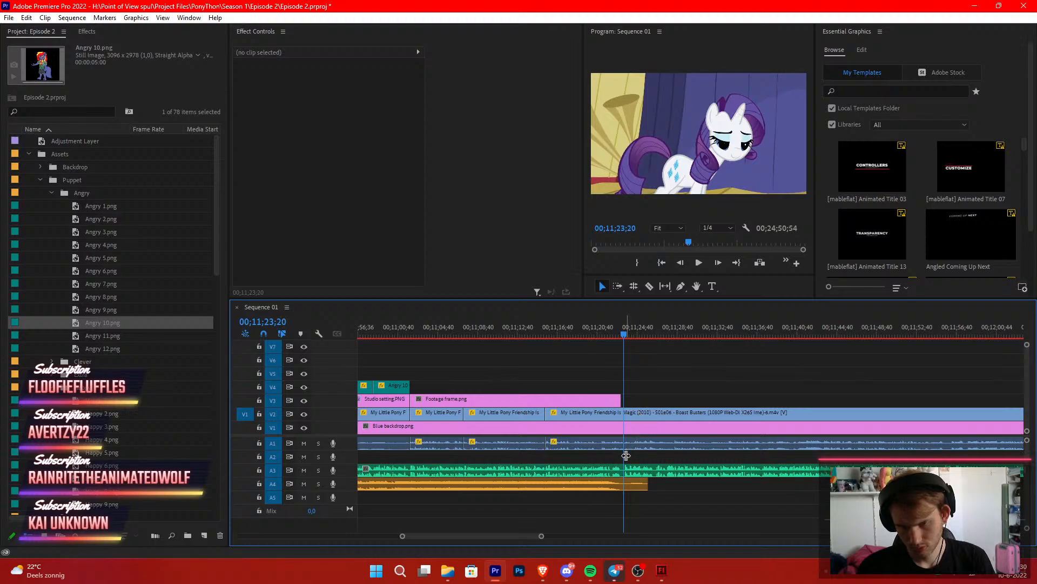
key("c")
left_click(625, 471)
key("v")
key("space")
left_click_drag(540, 536, 517, 543)
left_click_drag(688, 470, 680, 471)
left_click(705, 390)
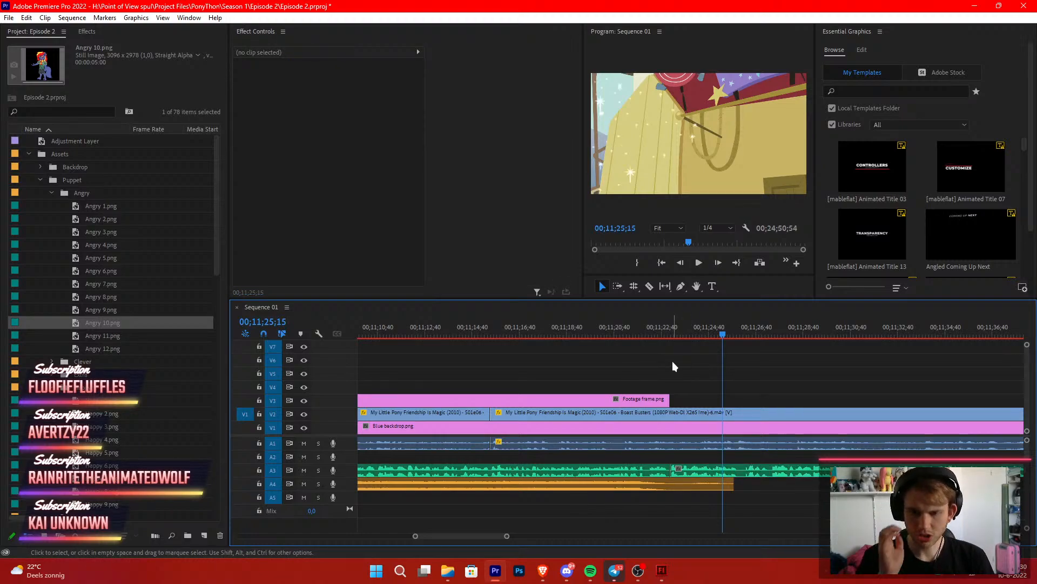
Extend Footage frame.png on V3 to about 00;11;28 and split the episode clip on V2 at about 00;11;23, where the voice-over cut lies
left_click_drag(669, 399, 784, 416)
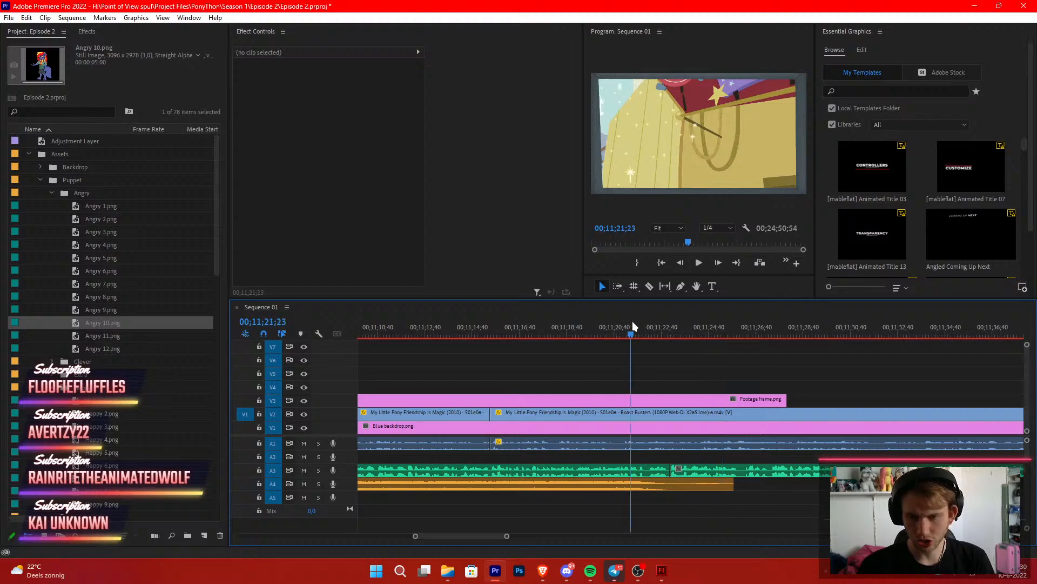
left_click_drag(633, 326, 643, 365)
key("c")
left_click(671, 413)
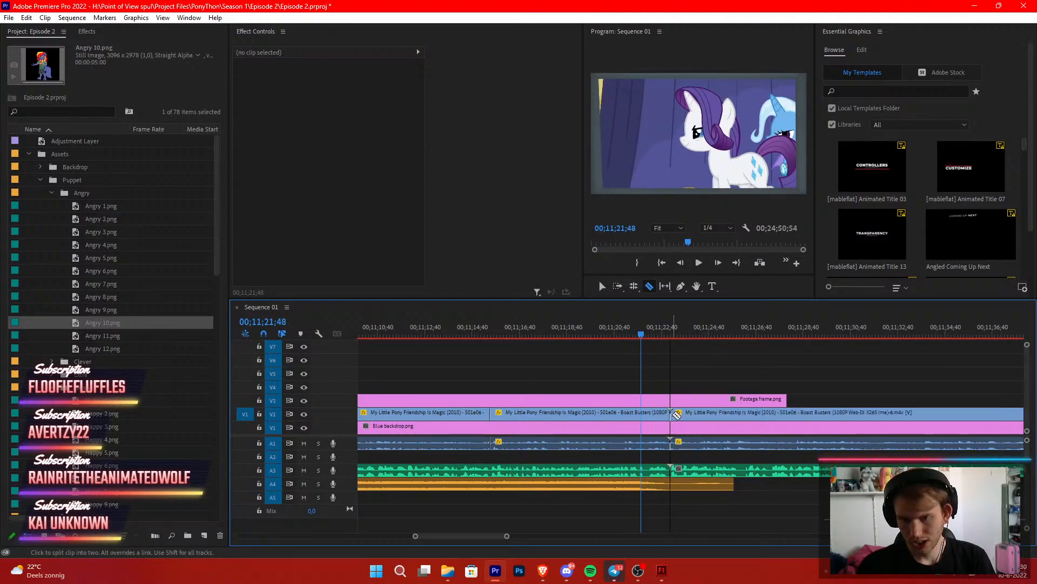
key("v")
key("space")
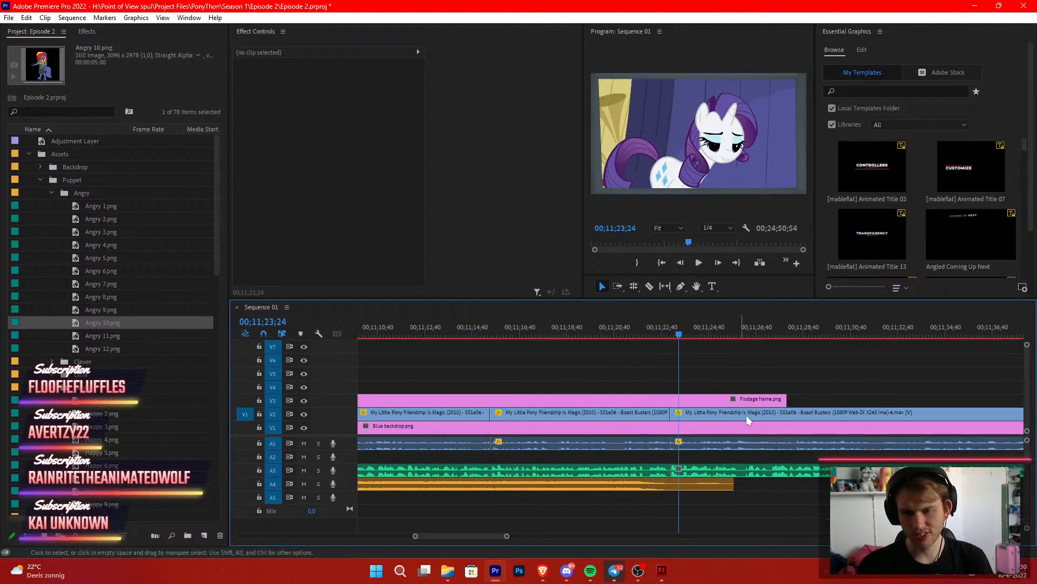
Extend Footage frame.png to about 00;11;30;40 and trim the end of the A4 music back to about 00;11;23
left_click_drag(779, 398, 849, 399)
key("space")
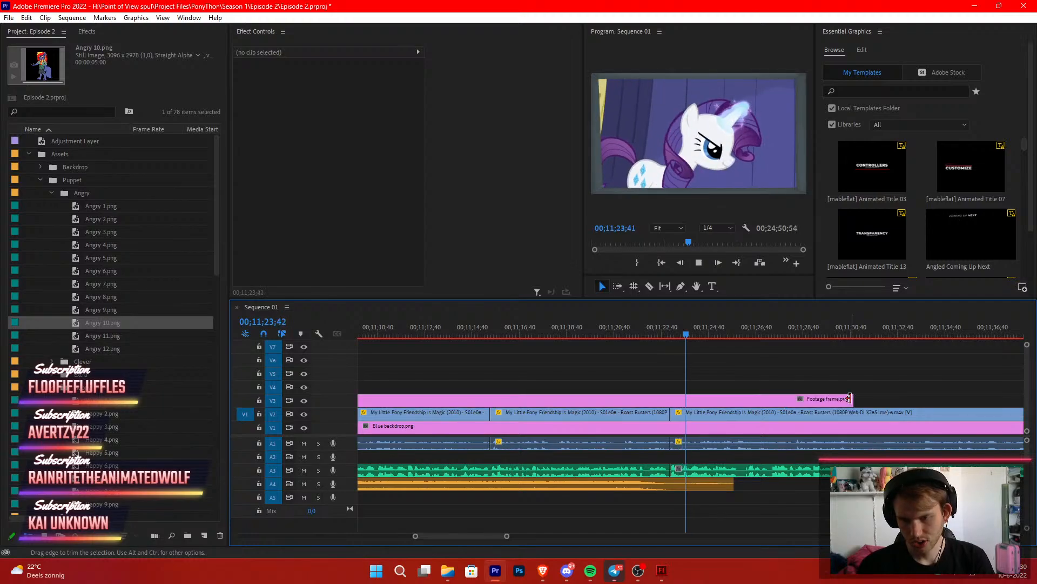
left_click_drag(734, 484, 681, 516)
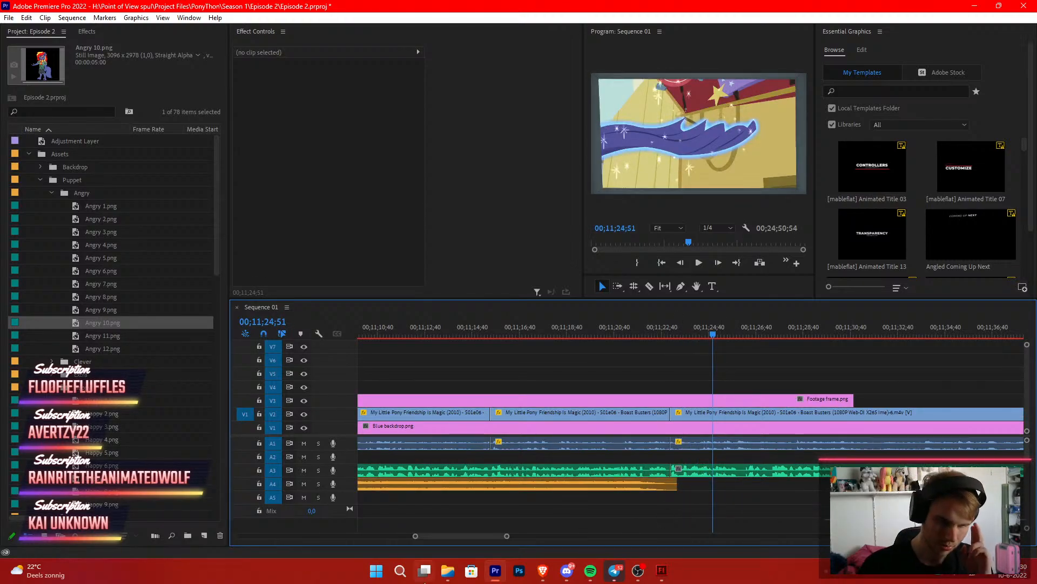
Collapse the Puppet bin and expand the project's music bin to look over its tracks
left_click(40, 177)
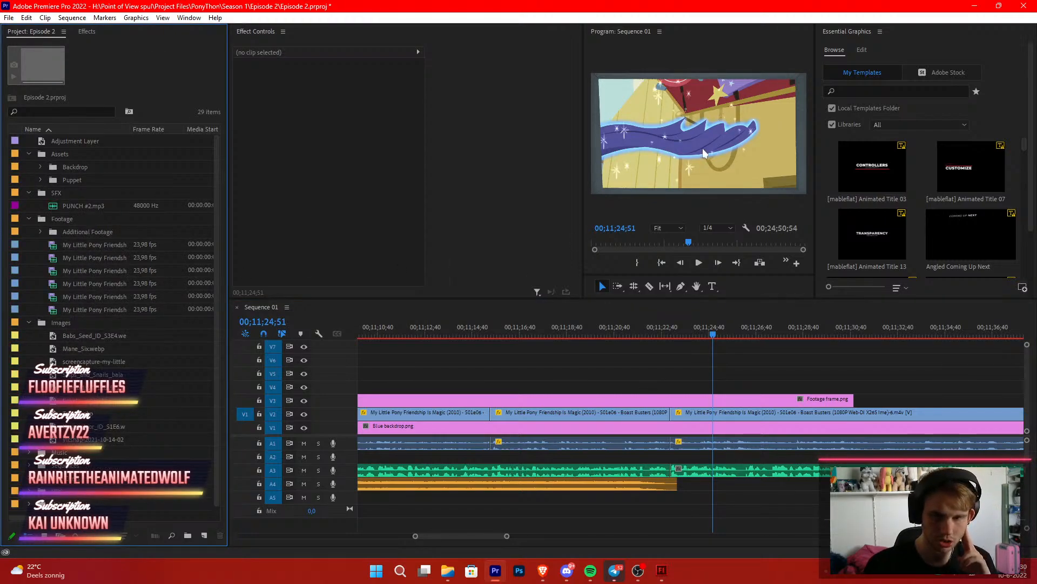
left_click(803, 379)
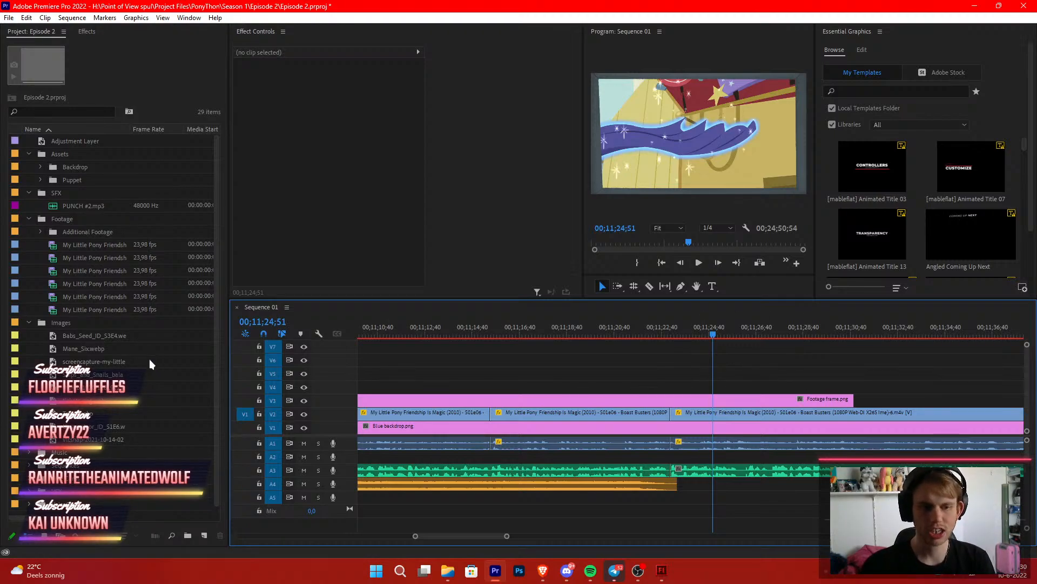
left_click(29, 452)
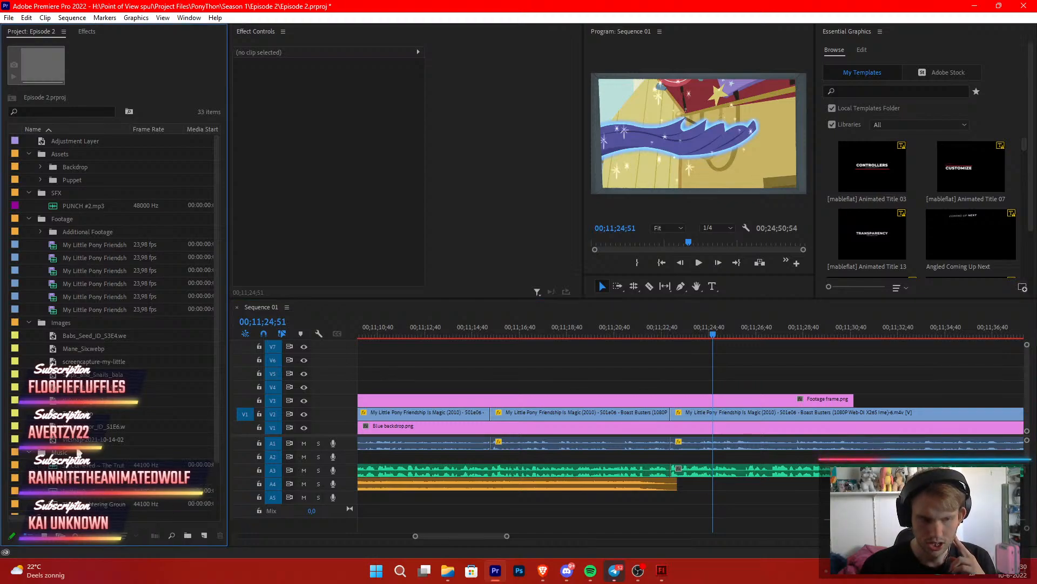
scroll(78, 453, "down", 2)
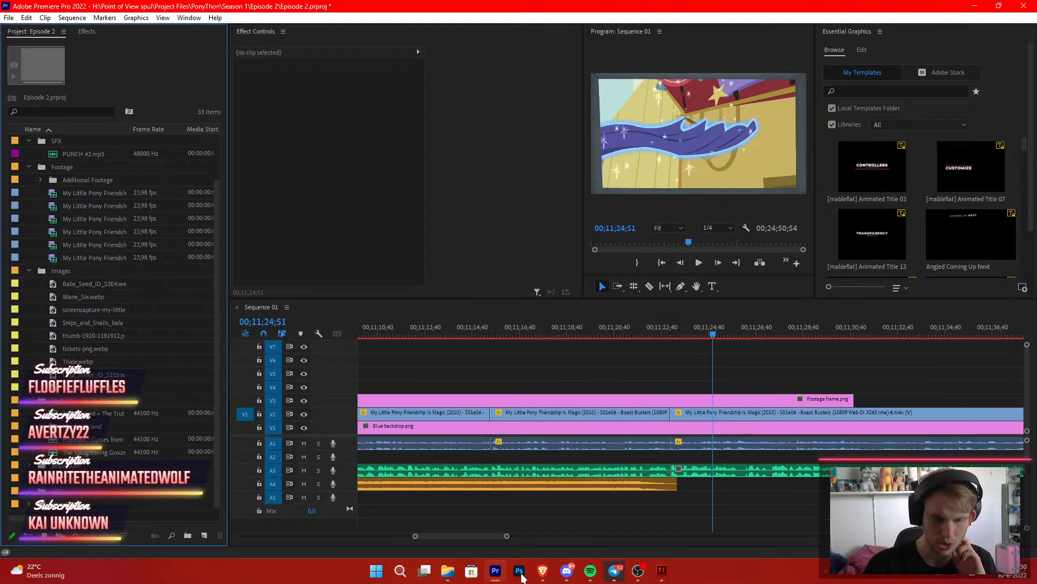
Switch to the file manager and browse to G:\Point of View crap\Muziek\YouTube muziek
left_click(447, 570)
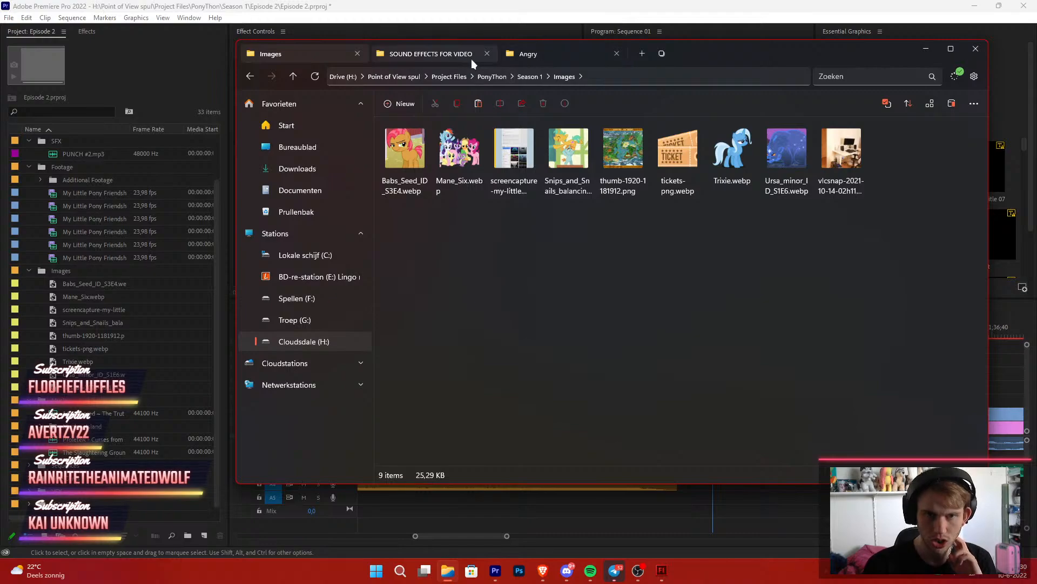
left_click(510, 54)
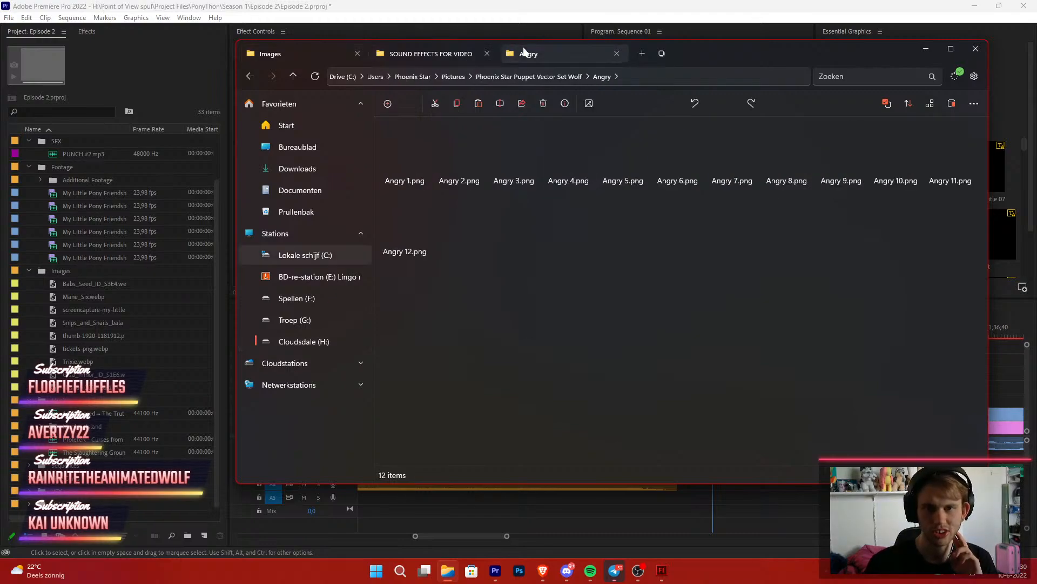
left_click(319, 316)
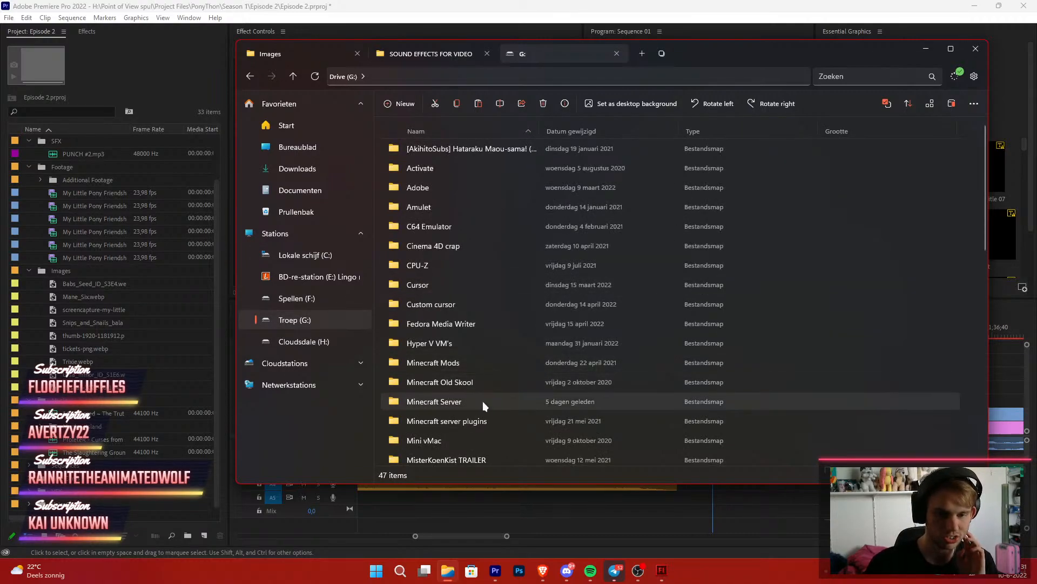
scroll(495, 409, "down", 5)
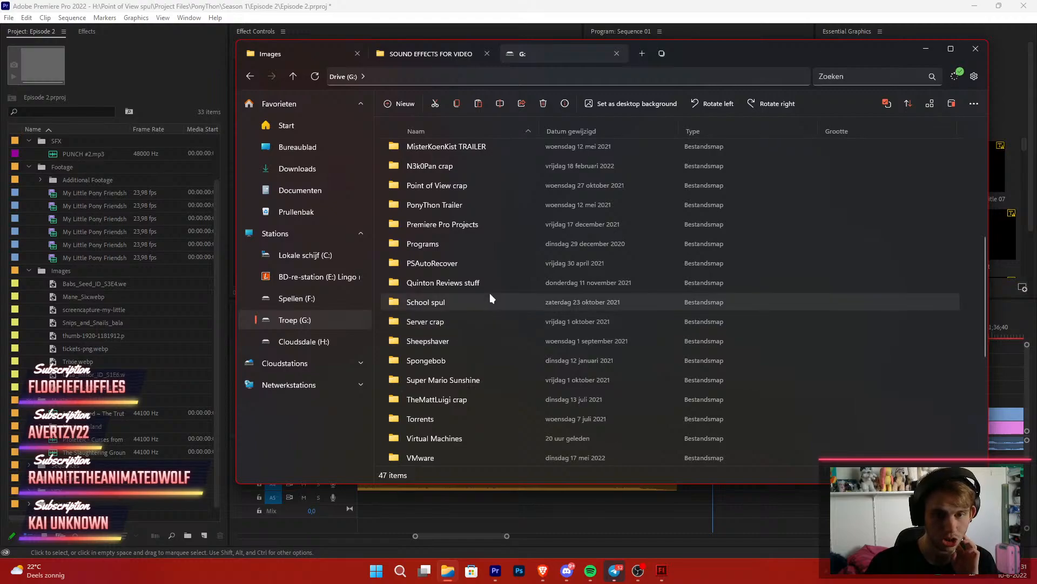
double_click(458, 188)
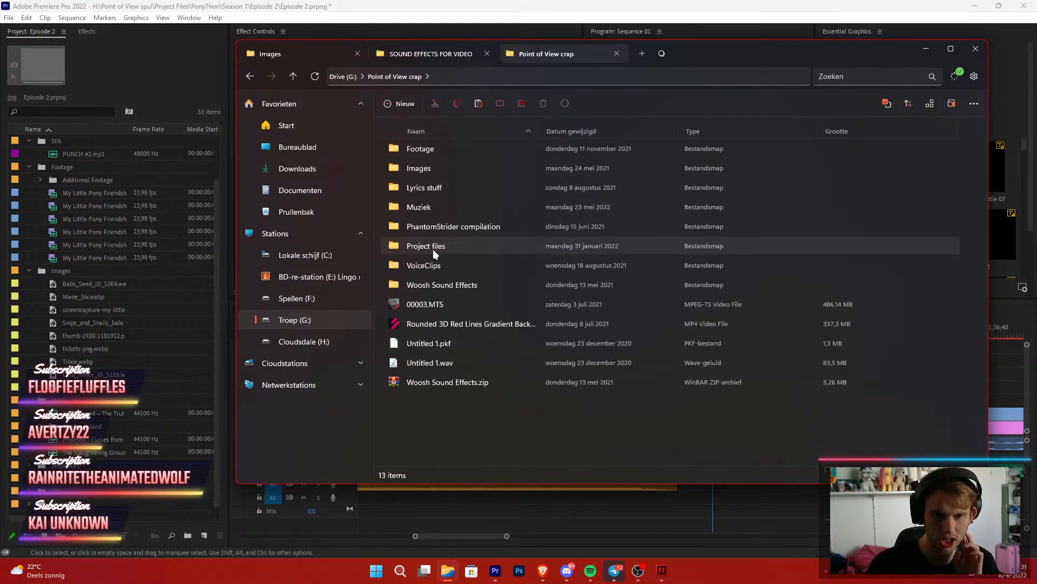
left_click(444, 209)
double_click(444, 209)
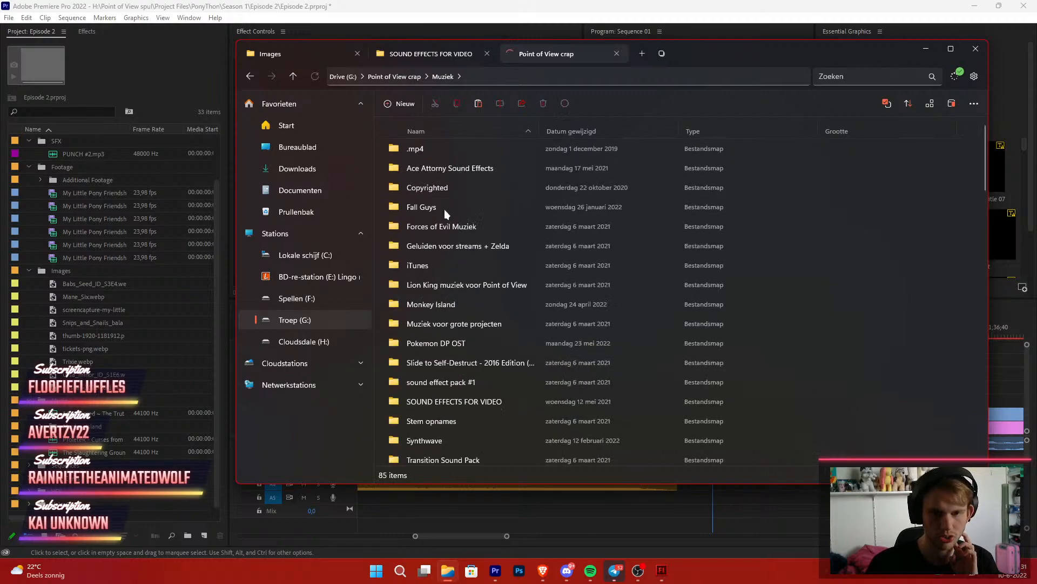
scroll(484, 316, "down", 5)
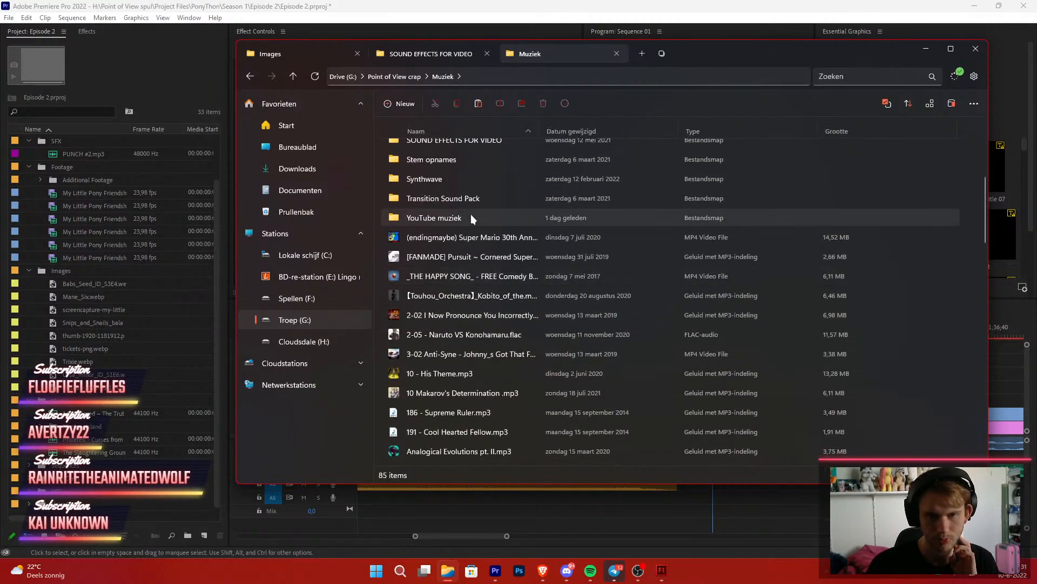
left_click(471, 214)
double_click(472, 214)
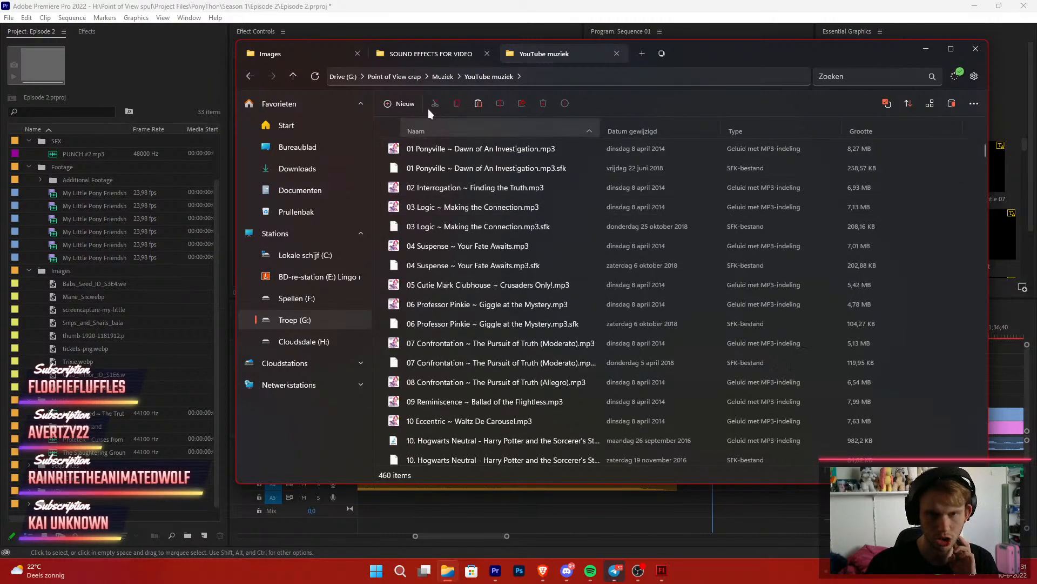
left_click(442, 76)
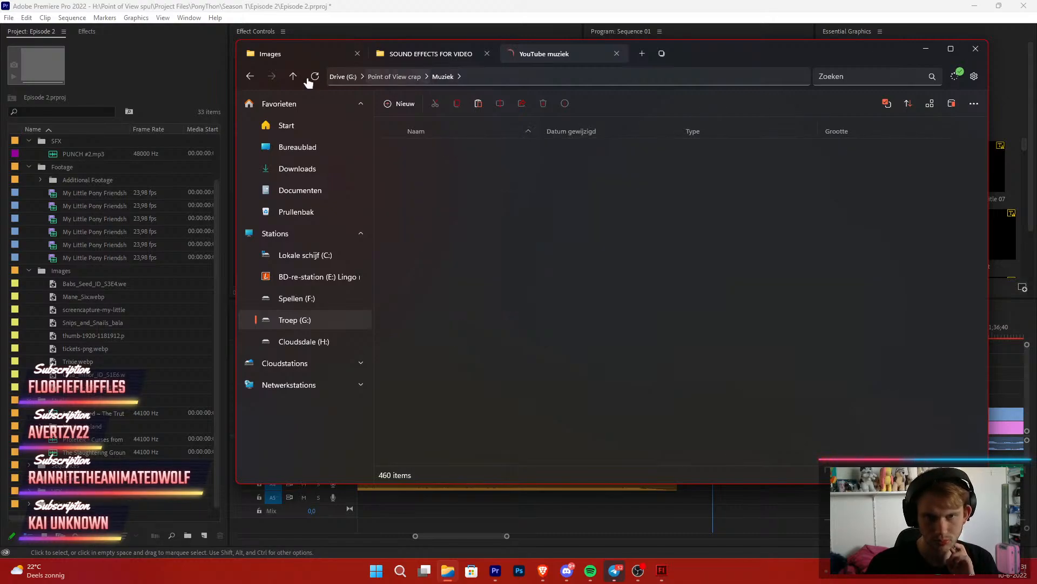
key("alt+Left")
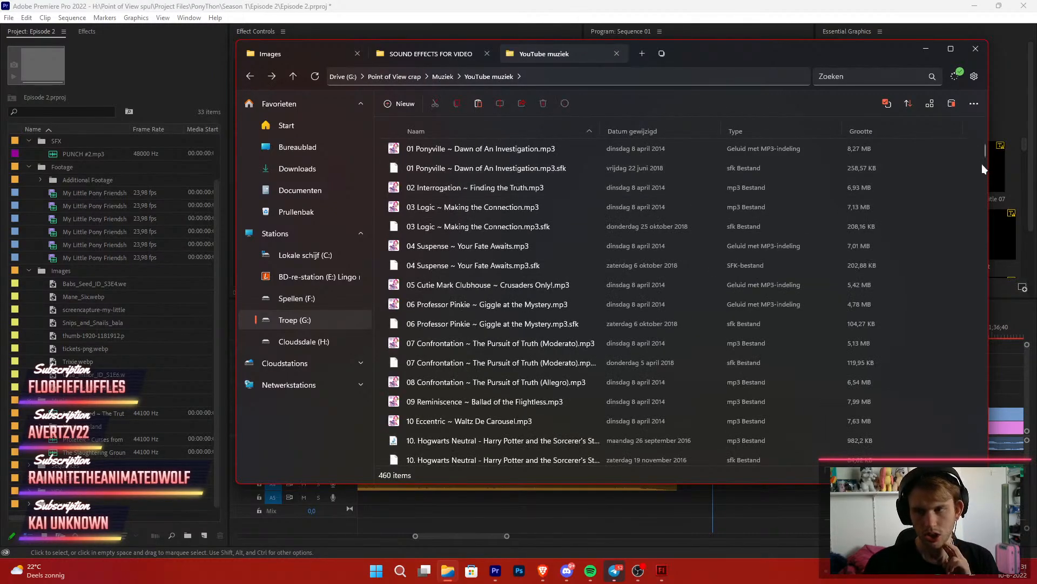
Find Blind Guardian - Battlefield (Original Version).mp3 in the folder and preview it, including a later passage
left_click_drag(981, 155, 979, 219)
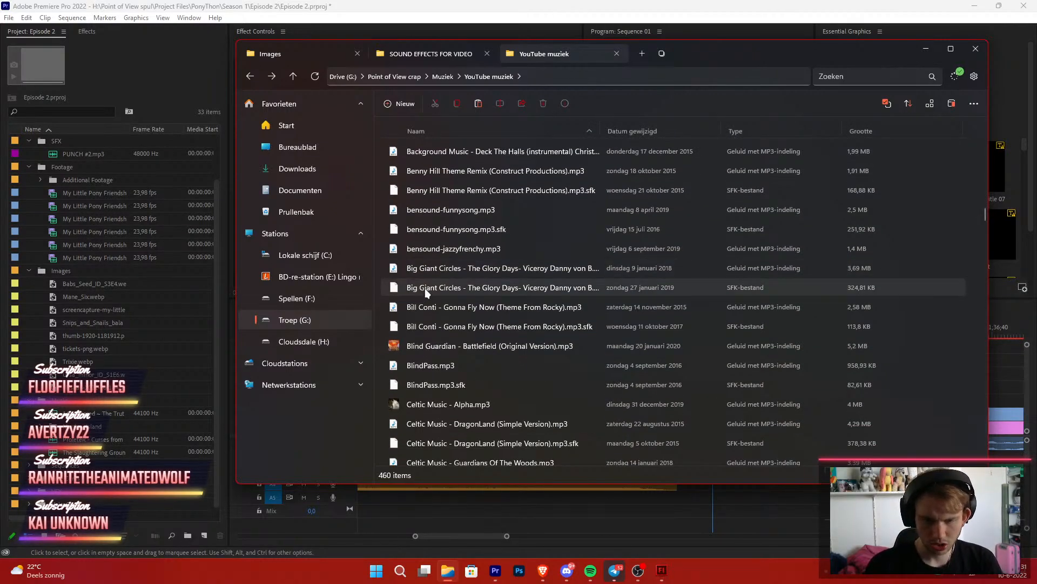
scroll(425, 287, "down", 3)
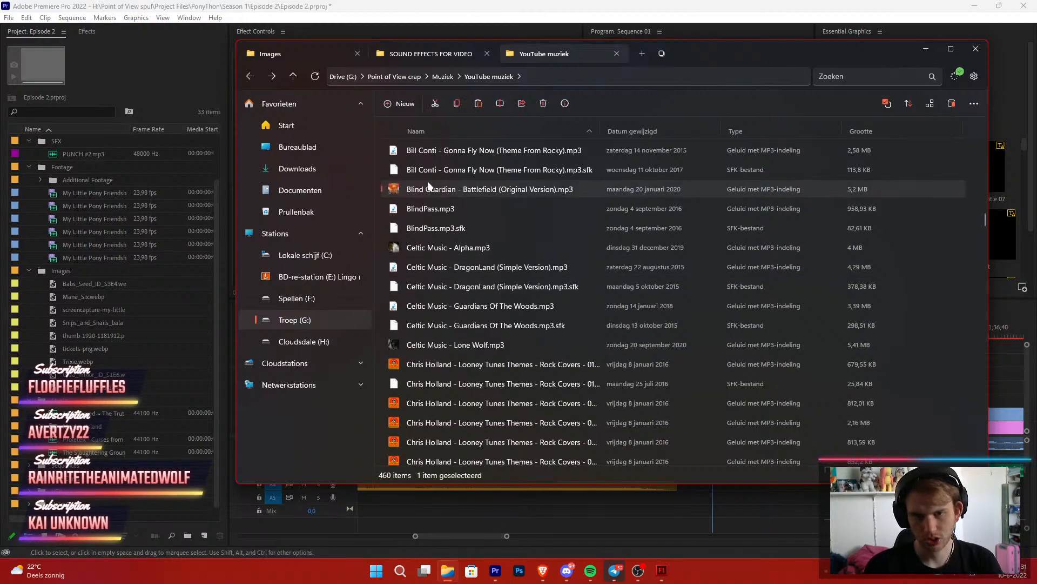
double_click(429, 188)
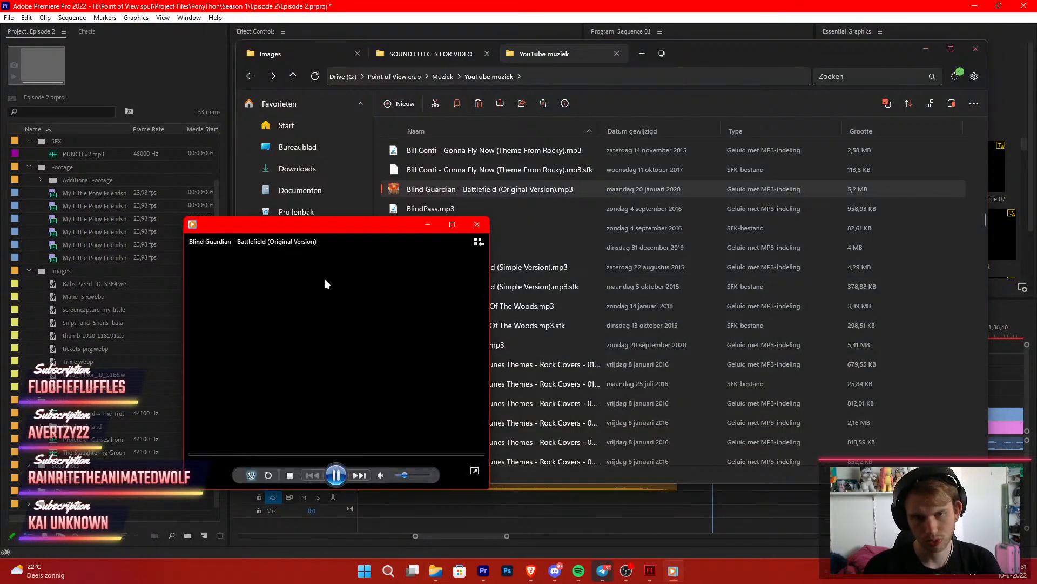
left_click(292, 455)
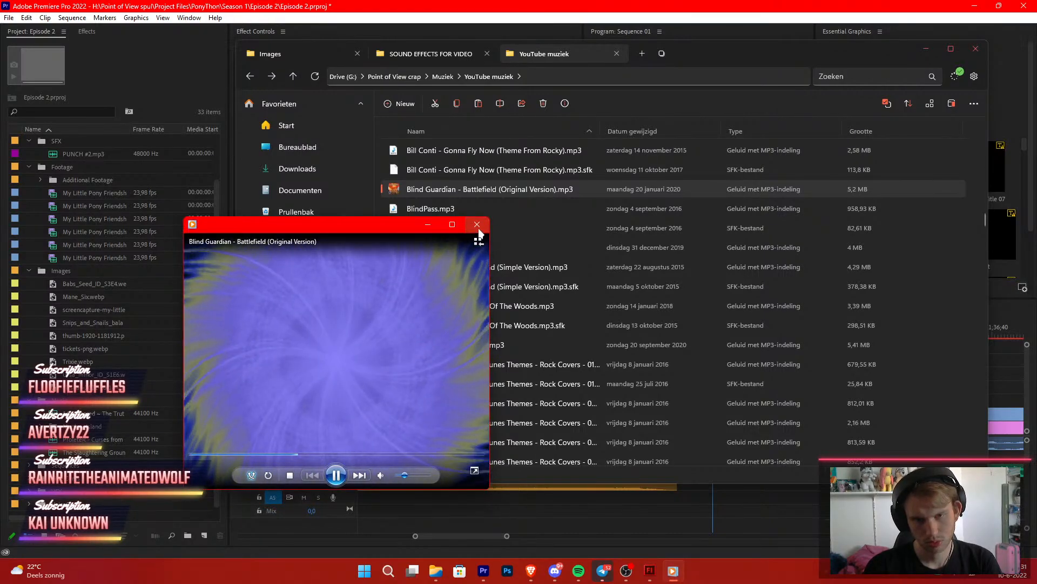
left_click(477, 223)
Look further down the music list and preview the Kingdom Hearts ReChain of Memories OST - Just Wond... track
scroll(563, 306, "down", 4)
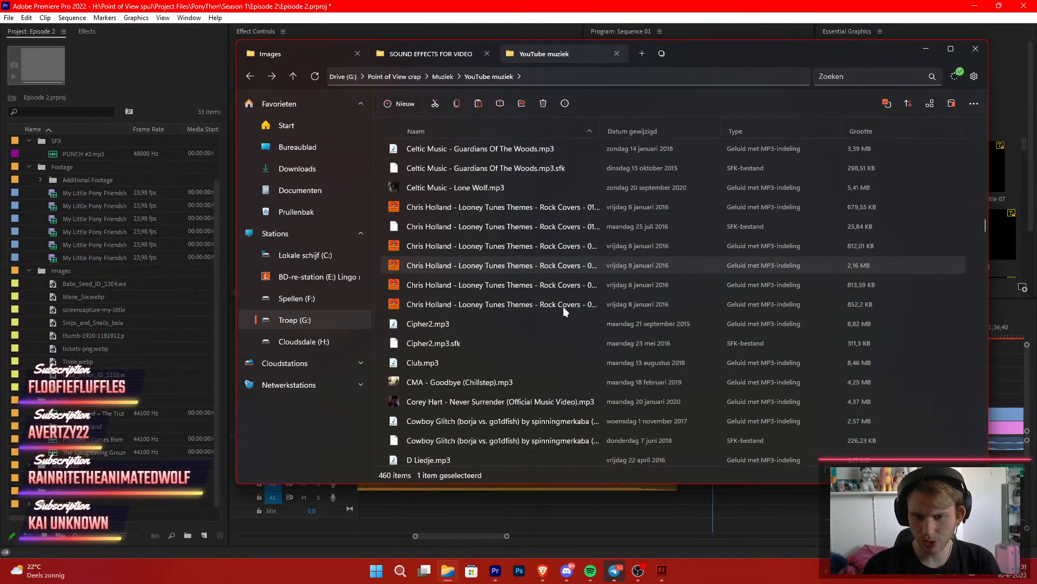
scroll(563, 307, "down", 4)
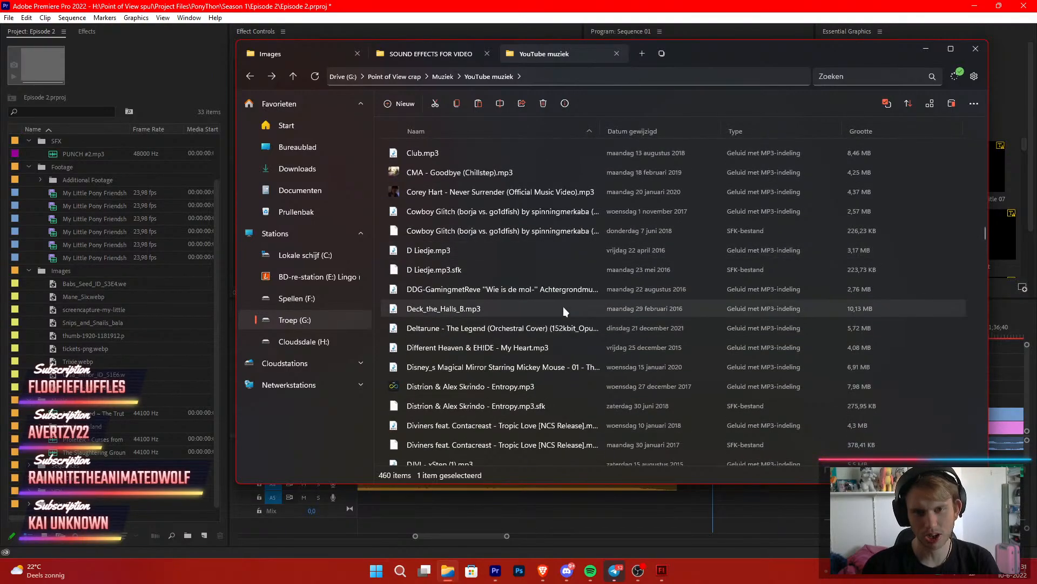
scroll(563, 307, "down", 8)
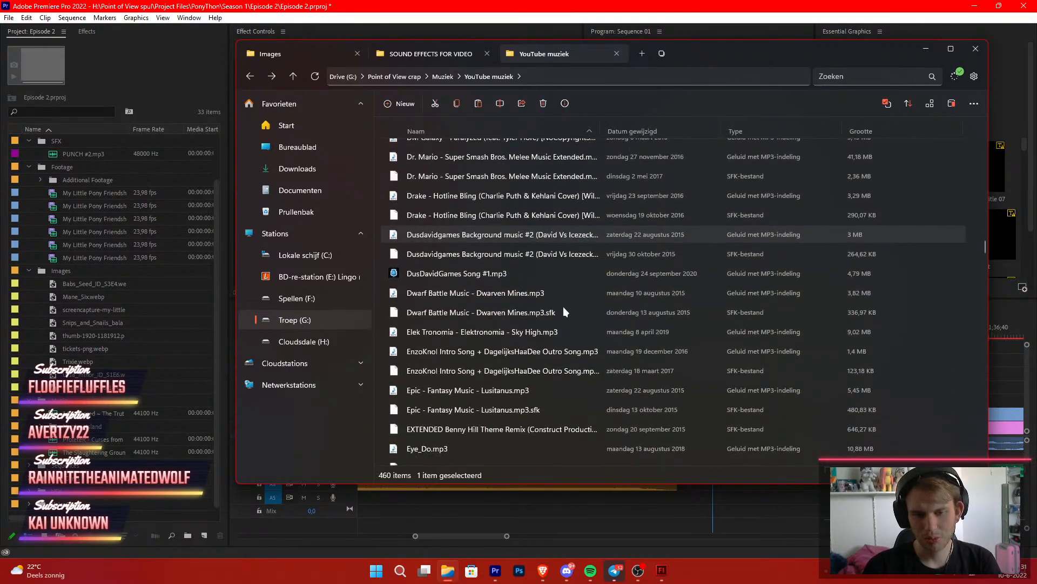
scroll(563, 307, "down", 20)
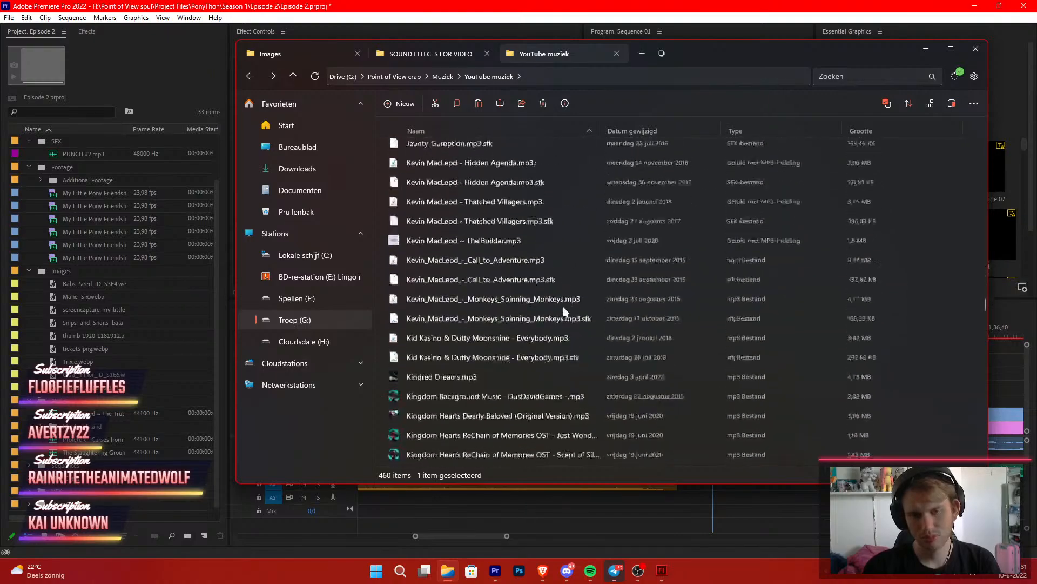
scroll(563, 306, "down", 3)
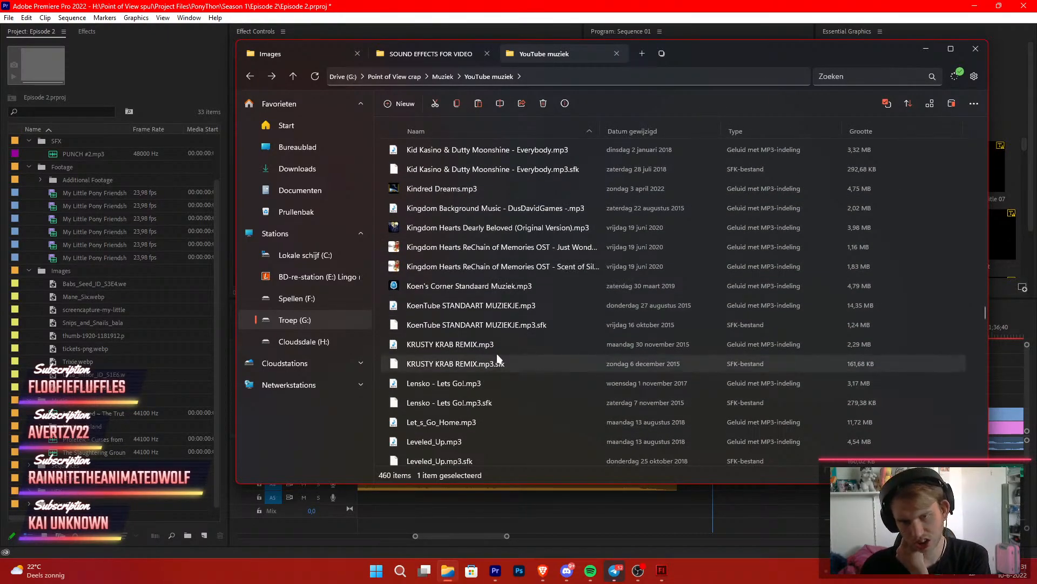
left_click(533, 247)
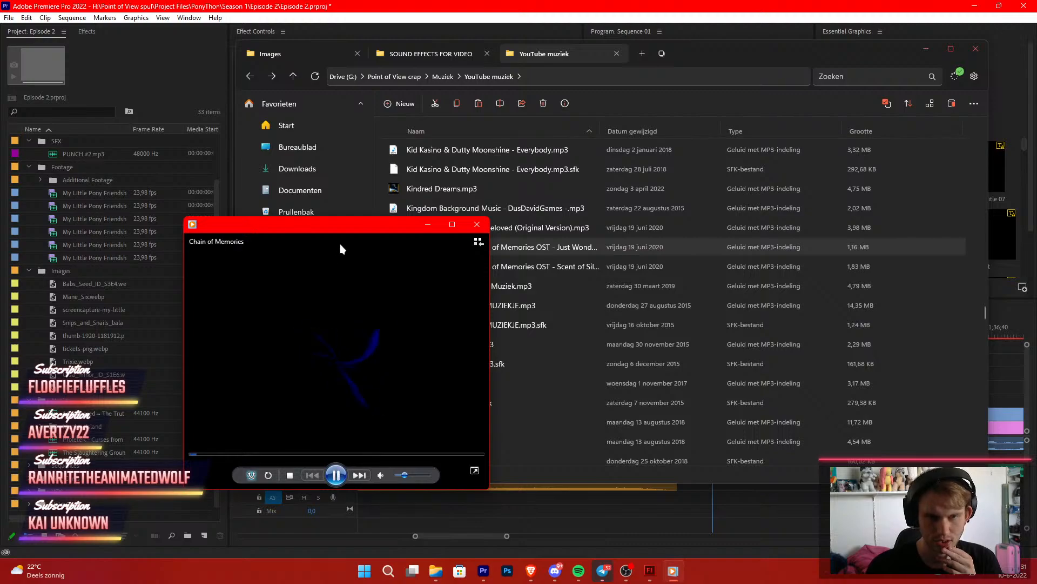
left_click(477, 225)
Import the Kingdom Hearts ReChain of Memories OST - Just Wond... track into the project's music bin and give it the Mango label
left_click_drag(478, 248, 113, 422)
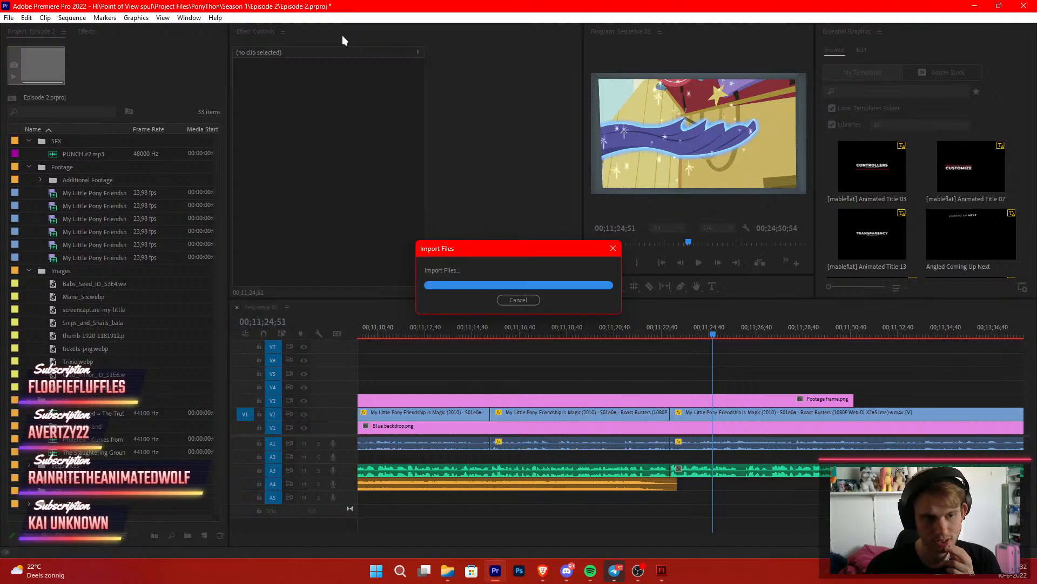
right_click(75, 428)
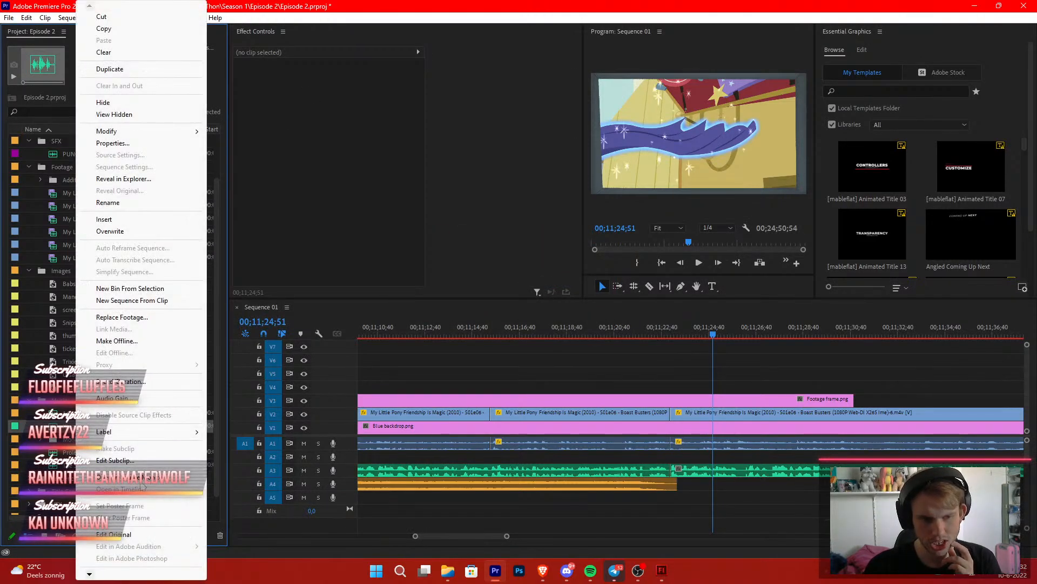
mouse_move(162, 431)
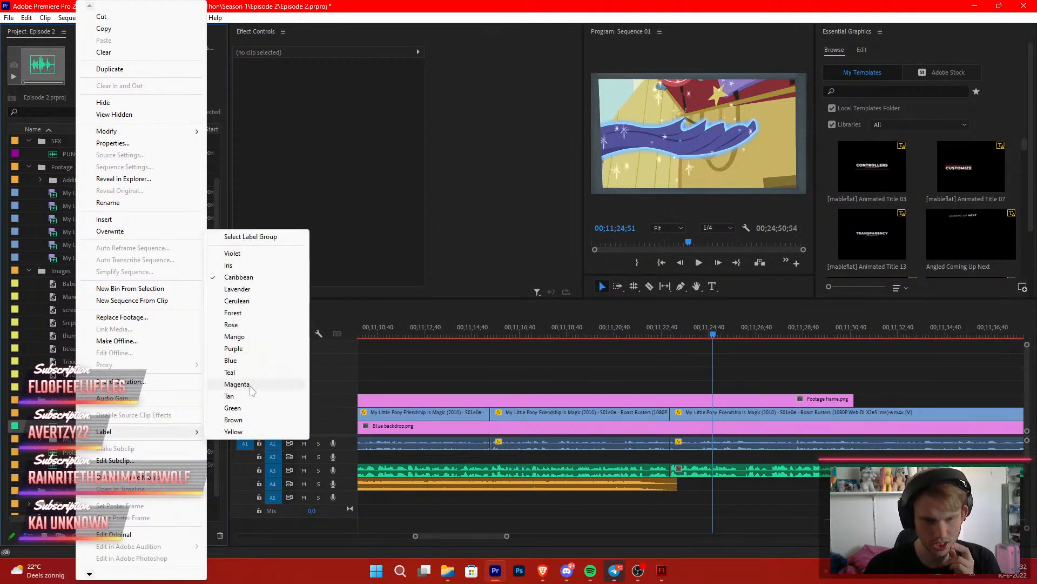
left_click(237, 337)
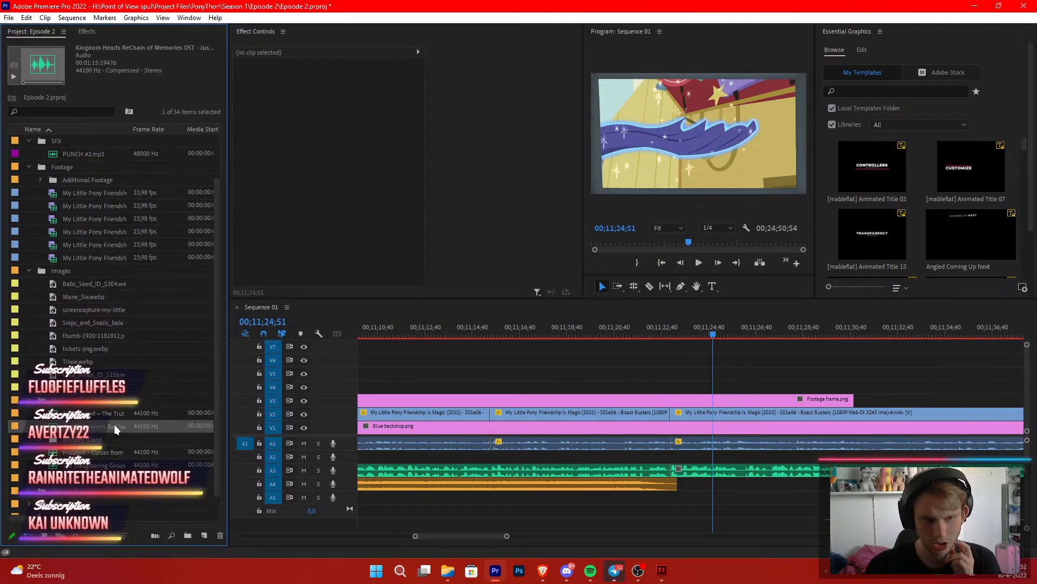
Place the new track on A4 directly after the previous music and set its volume level to -15 dB with level keyframing off
left_click_drag(115, 429, 693, 496)
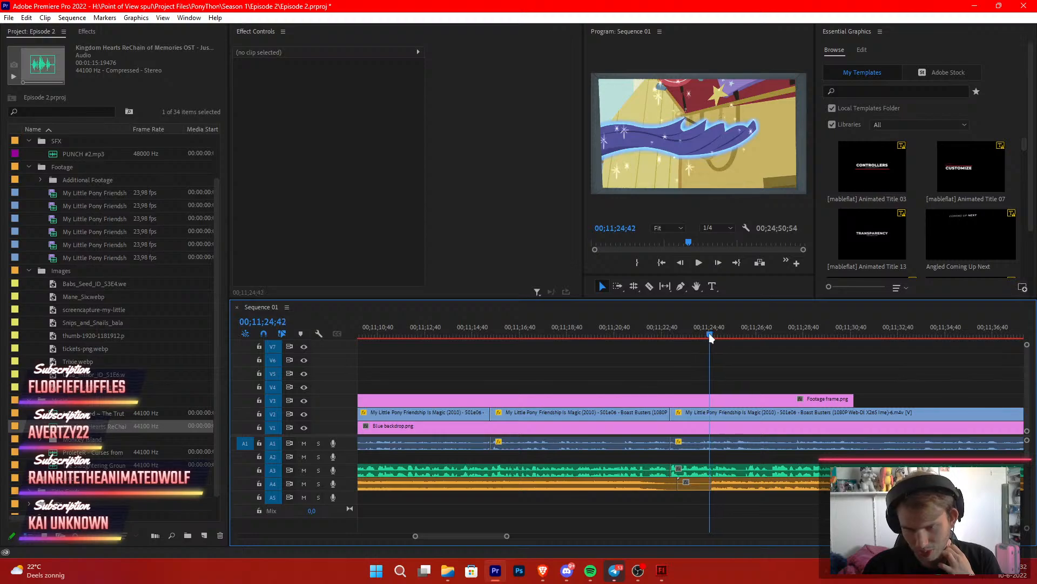
mouse_move(684, 486)
left_mouse_down()
mouse_move(712, 489)
mouse_move(701, 489)
left_mouse_up()
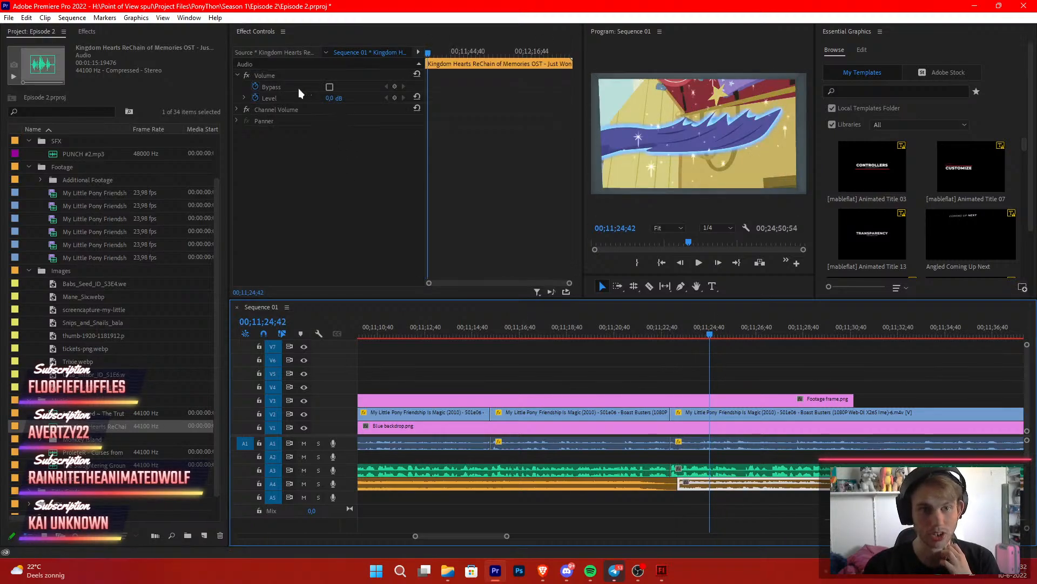
left_click(259, 97)
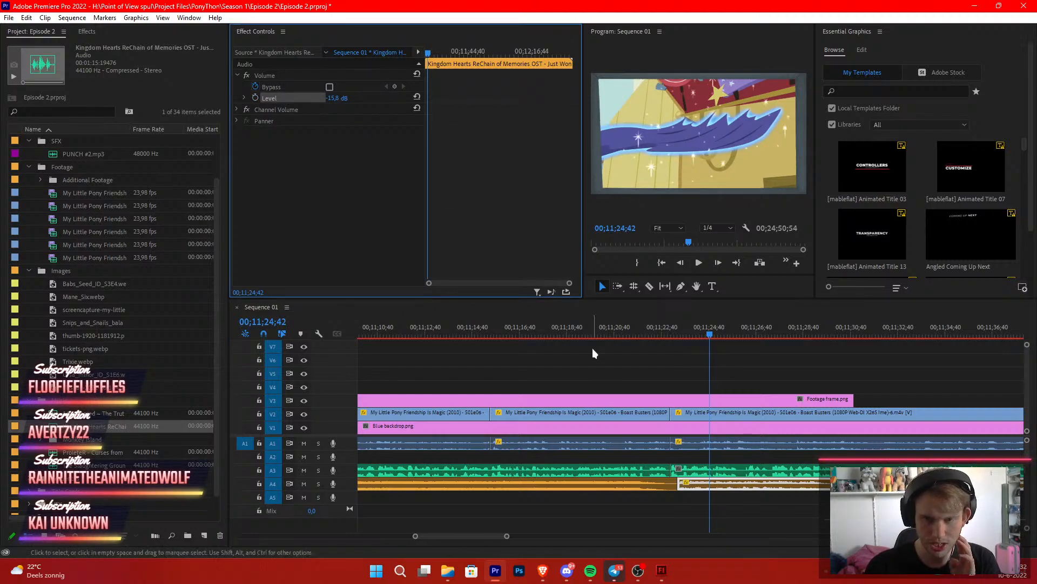
Play back the changeover between the two music tracks from 00;11;21;44
left_click(715, 377)
left_click(640, 335)
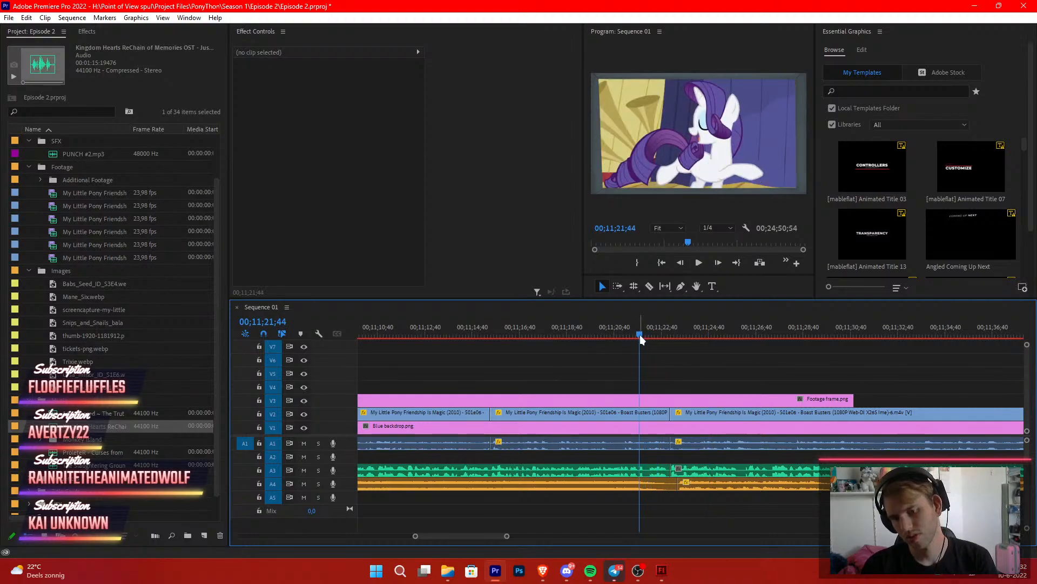
key("space")
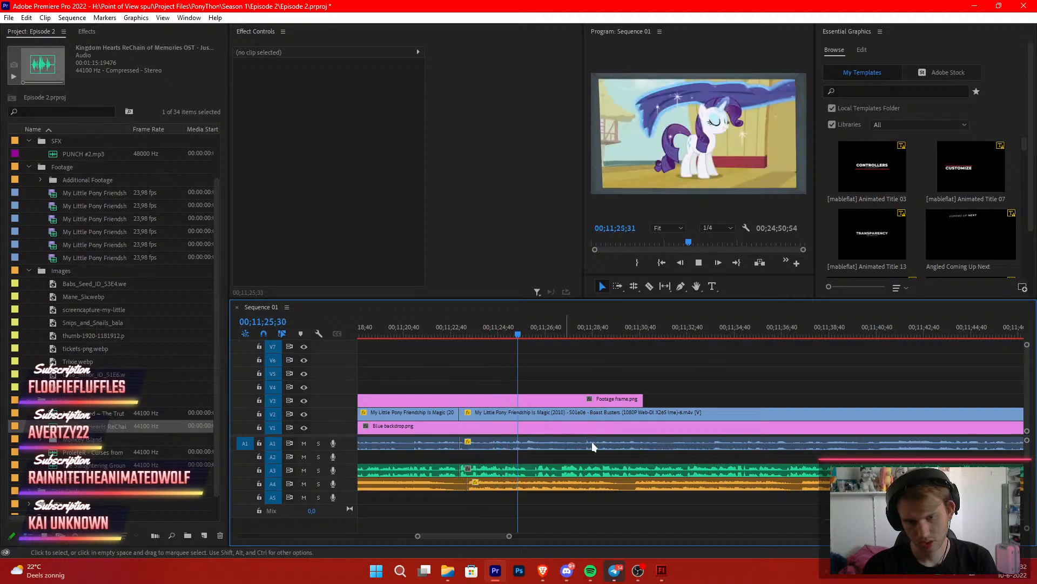
key("space")
Trim the start of the last Boast Busters clip to the crowd shot near 00;12;08;06 and close the gap after the previous excerpt
left_click_drag(594, 337, 659, 372)
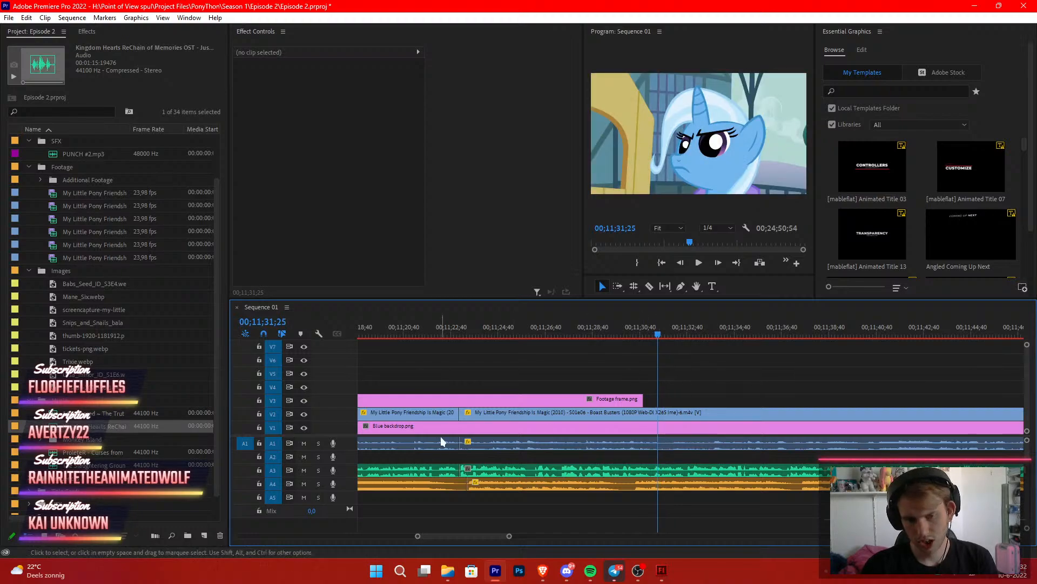
left_click_drag(461, 418, 658, 417)
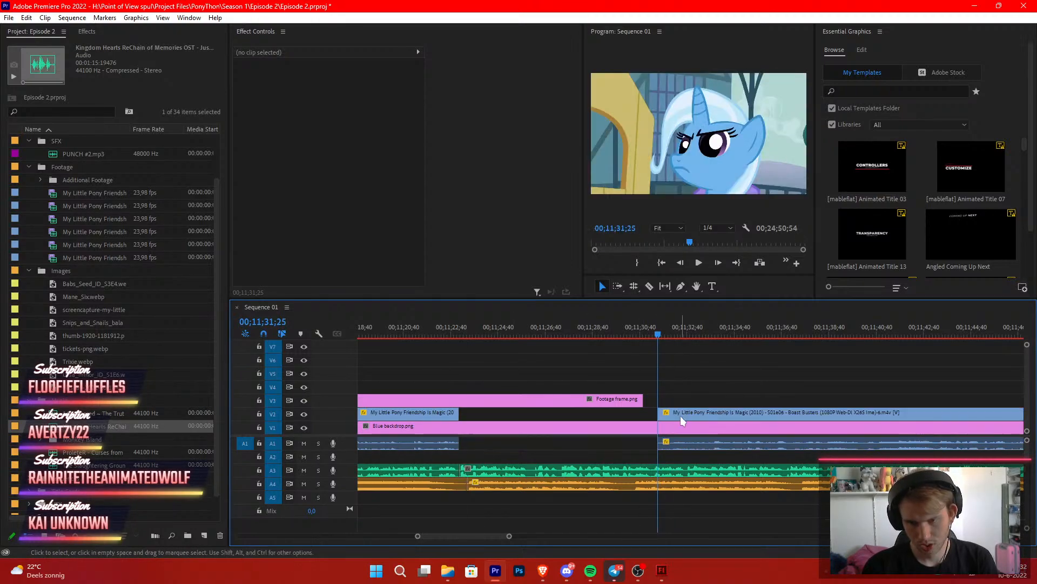
left_click_drag(509, 536, 654, 536)
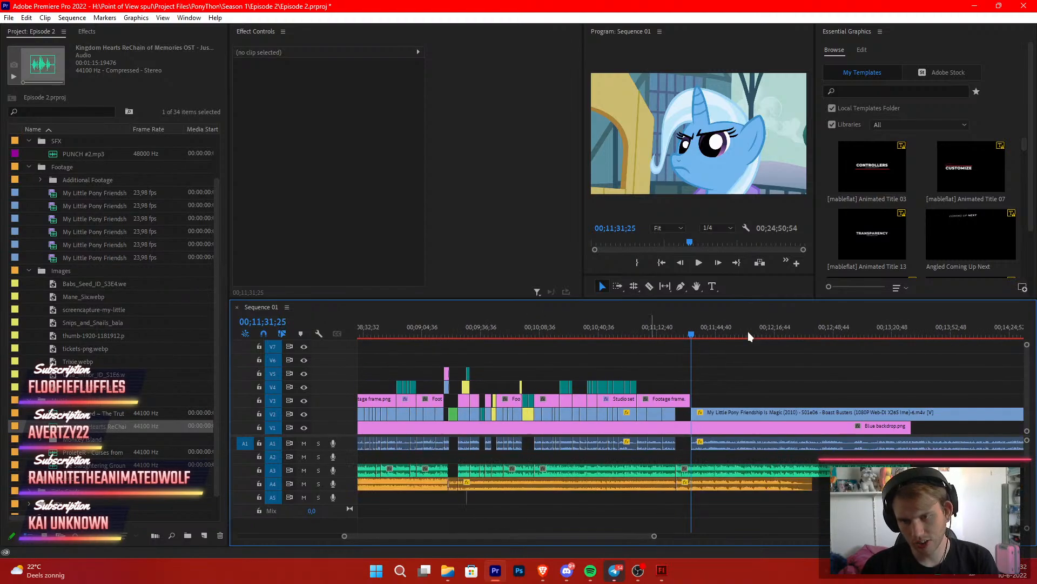
left_click_drag(733, 325, 761, 331)
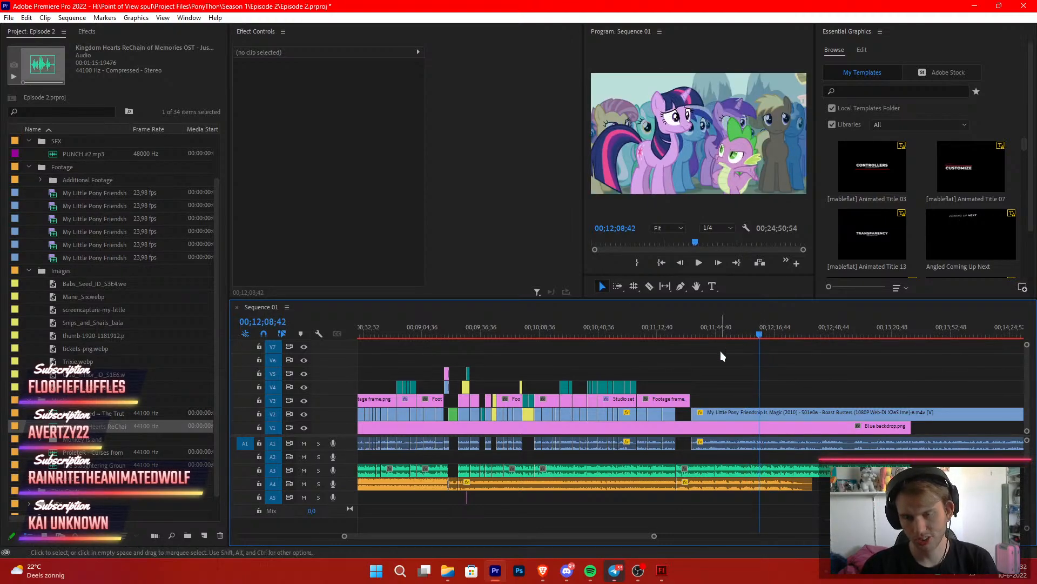
key("Left")
key("Left")
key("Left")
key("Left")
key("Left")
key("Left")
key("Left")
key("Left")
key("Left")
key("Left")
key("Left")
key("Left")
key("Left")
key("Left")
key("Left")
key("Left")
key("Left")
key("Left")
key("Left")
key("Left")
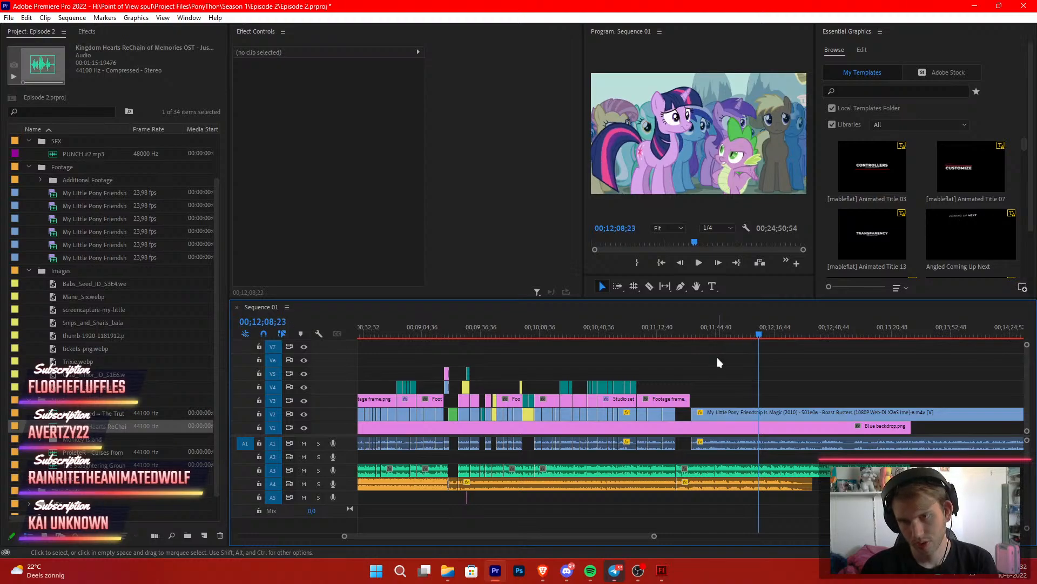
mouse_move(693, 425)
left_mouse_down()
mouse_move(774, 415)
mouse_move(694, 420)
left_mouse_up()
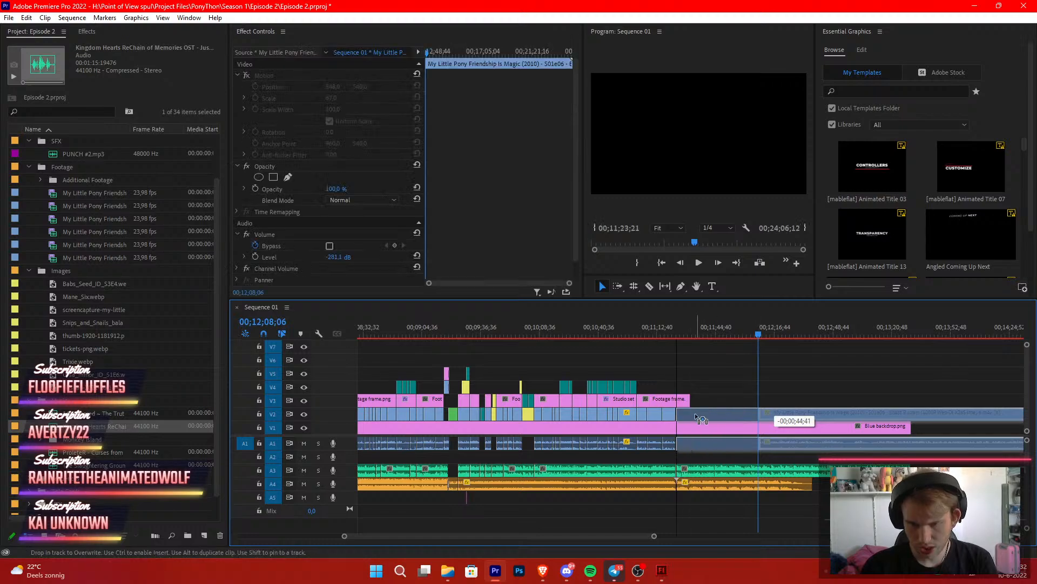
left_click(689, 347)
left_click(684, 334)
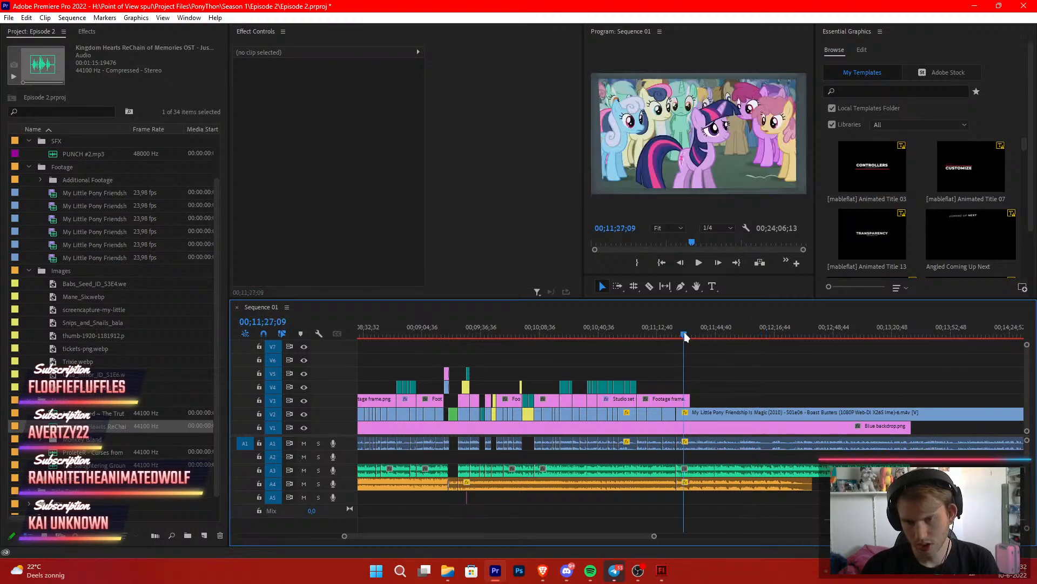
Fine-trim the cut before the crowd-shot excerpt, closing the small gap, and play it back
left_click_drag(653, 536, 536, 536)
left_click_drag(569, 413, 558, 413)
left_click(526, 353)
left_click(512, 332)
key("space")
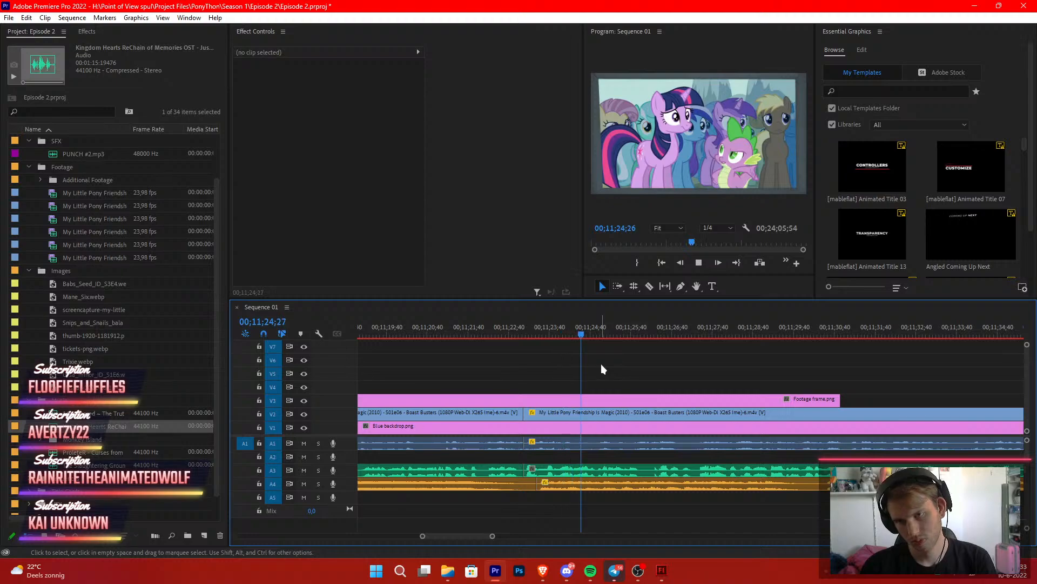
Split the Boast Busters clip on V2 at 00;11;26;12 and continue playback
key("c")
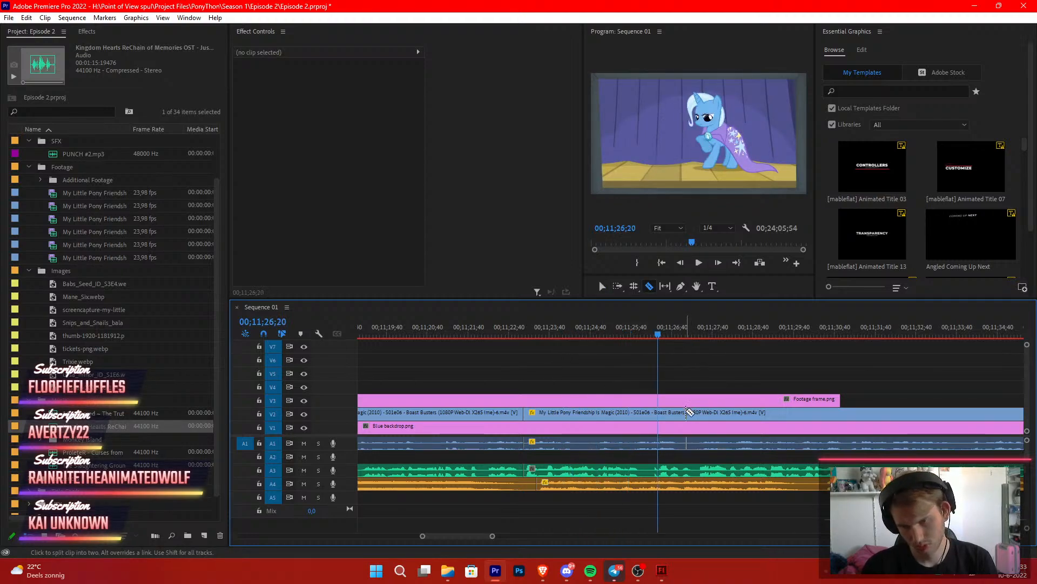
left_click_drag(675, 339, 652, 340)
left_click(655, 417)
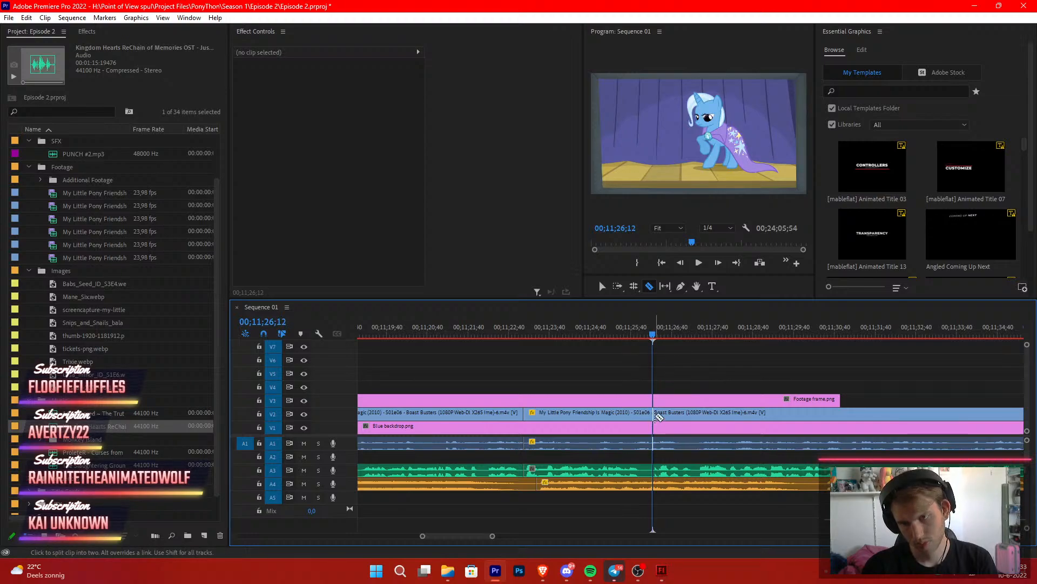
key("v")
key("space")
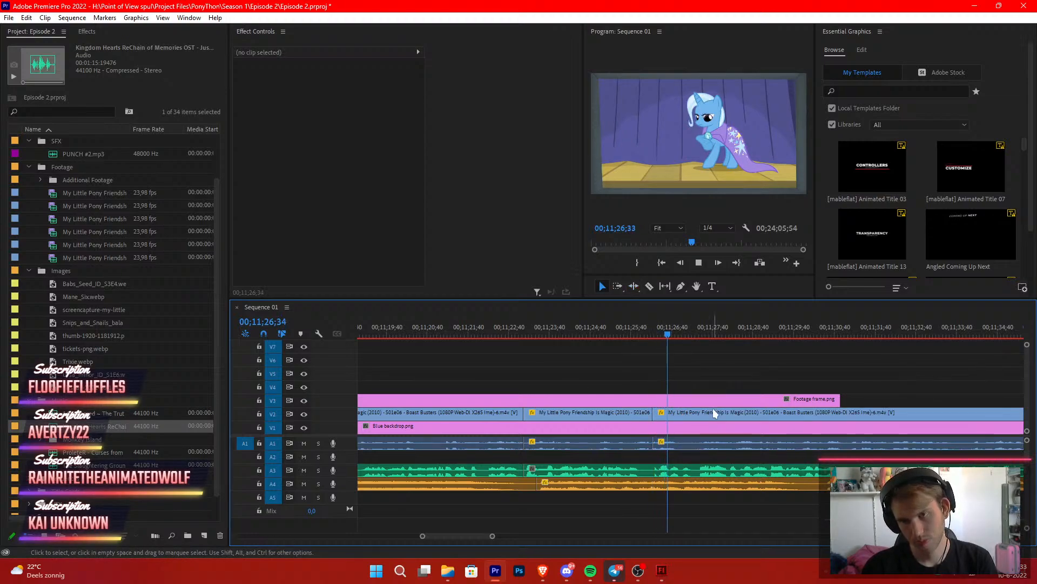
Trim the start of the following clip to the wide stage shot at 00;11;33;43, close the gap and replay the cut
left_click(757, 336)
left_click_drag(757, 336, 879, 373)
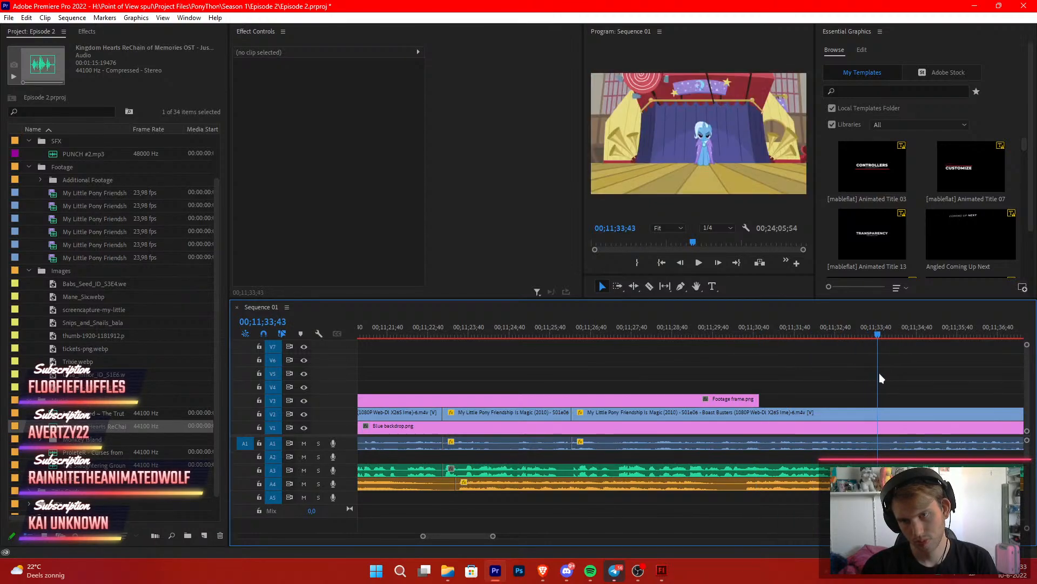
left_click_drag(572, 413, 601, 417)
left_click(598, 388)
left_click(549, 329)
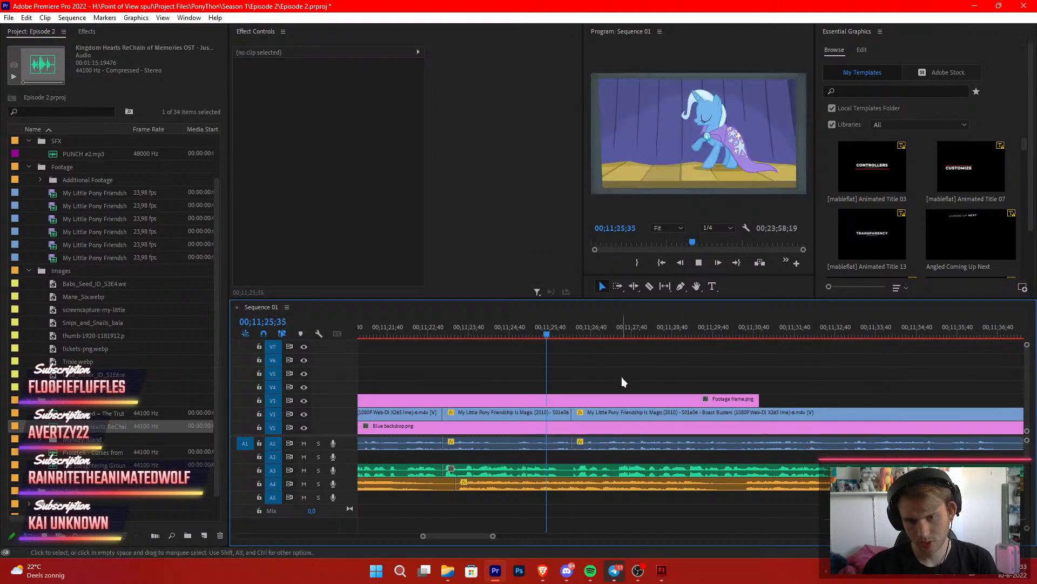
Cut the short pause out of the A3 commentary before the stage shot, shorten the preceding excerpt to match and close the gap
key("space")
key("space")
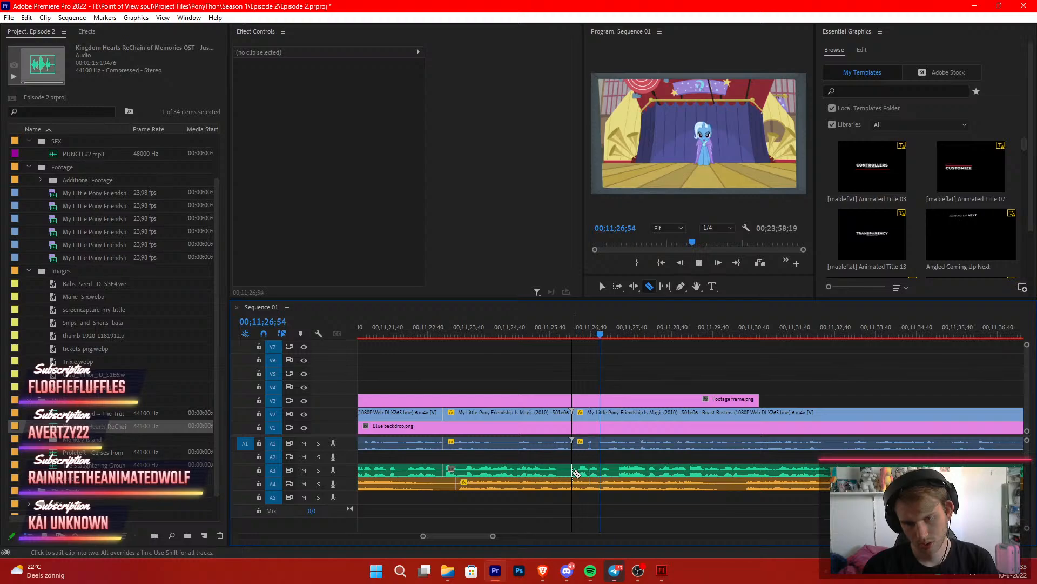
left_click_drag(570, 471, 563, 446)
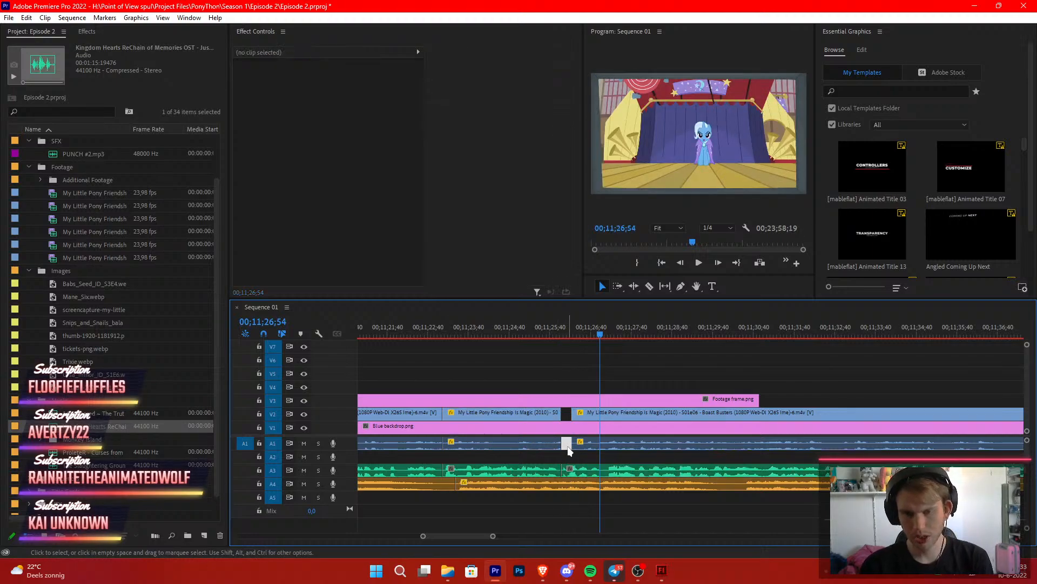
left_click(533, 333)
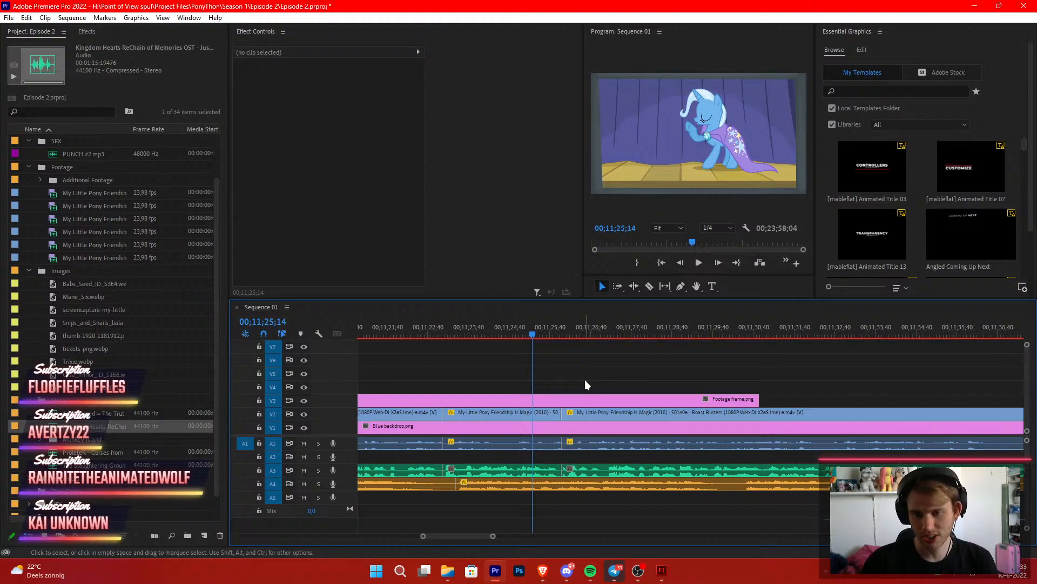
key("space")
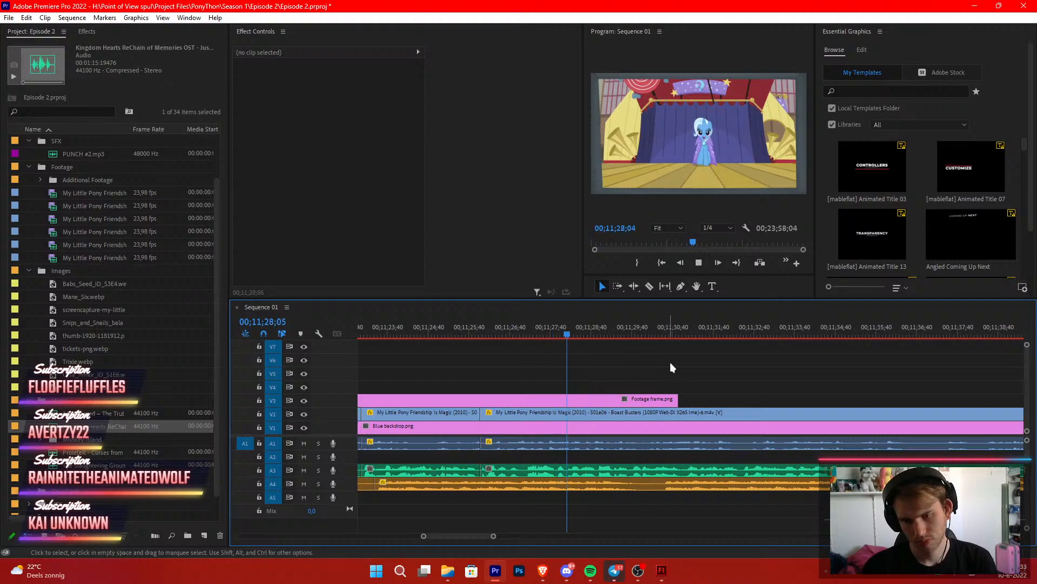
Extend Footage frame.png to about 00;11;36 and split the Boast Busters clip at 00;11;32;22
left_click_drag(678, 400, 894, 394)
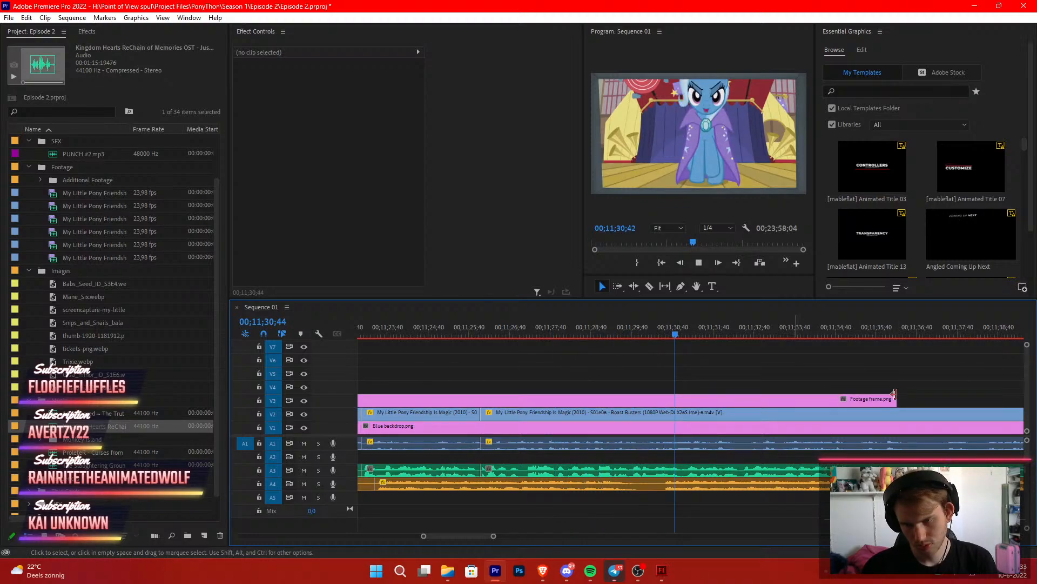
key("ctrl+k")
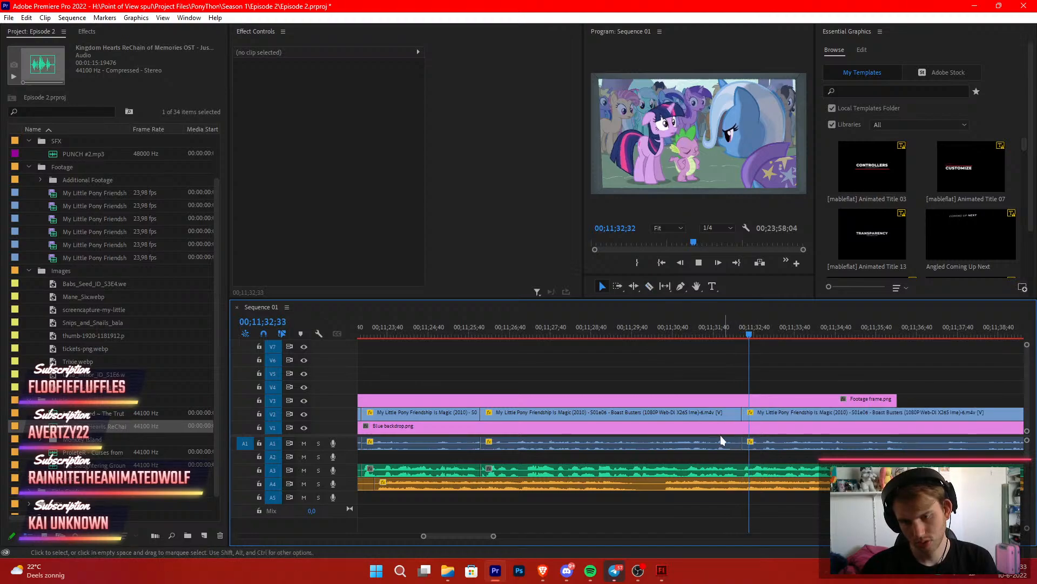
key("space")
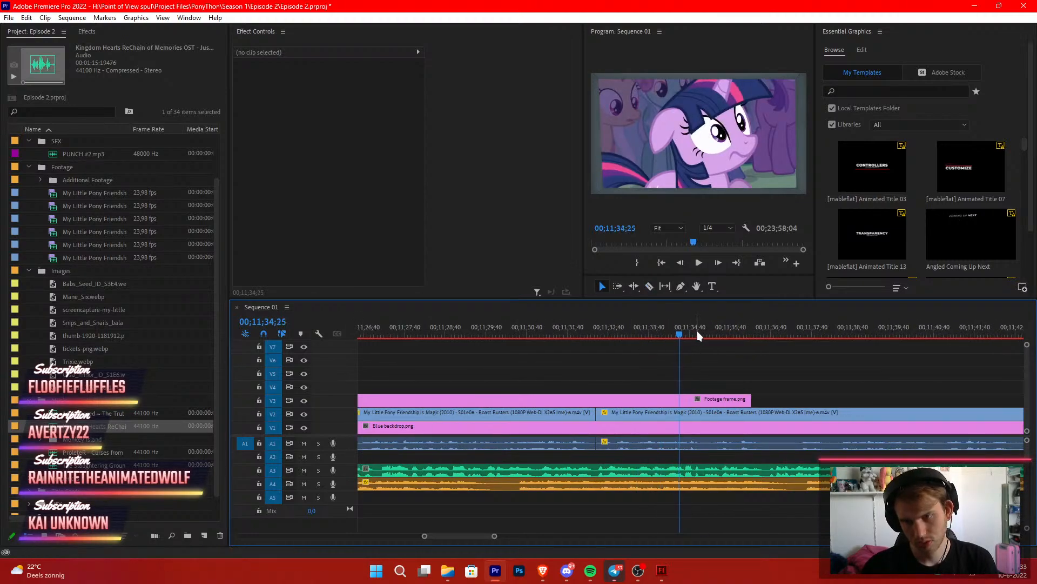
left_click_drag(699, 336, 602, 393)
key("space")
Trim the start of the remaining Boast Busters clip to the Trixie close shot at 00;12;29;19 and close the gap
left_click_drag(494, 536, 578, 534)
scroll(720, 417, "down", 4)
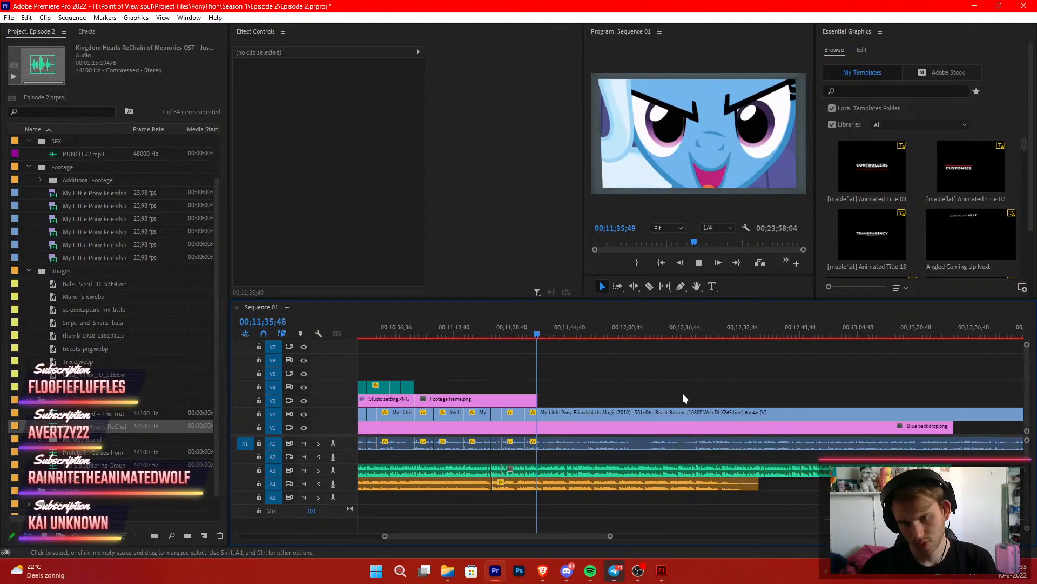
left_click(657, 335)
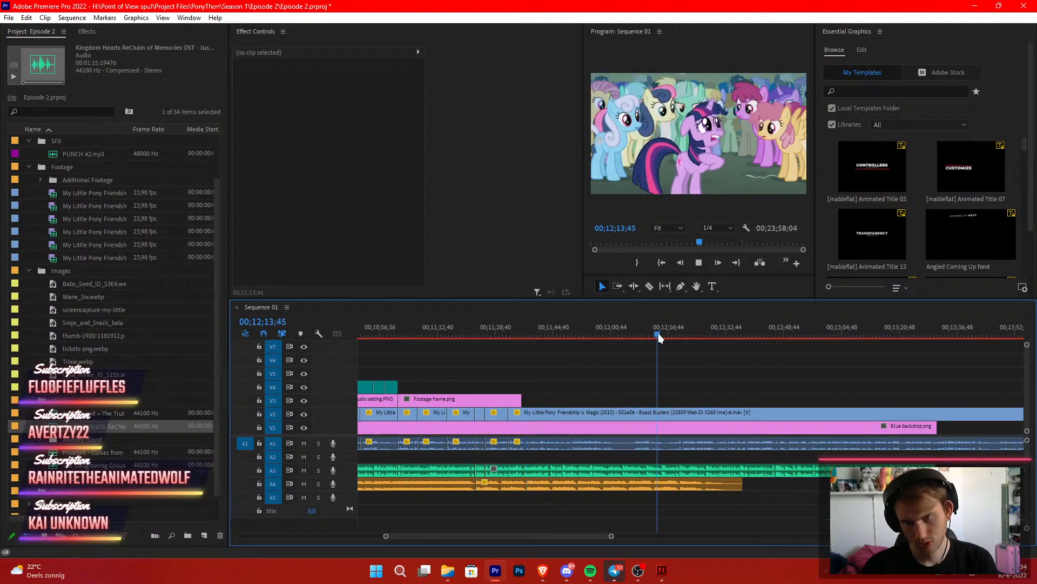
left_click_drag(659, 336, 713, 361)
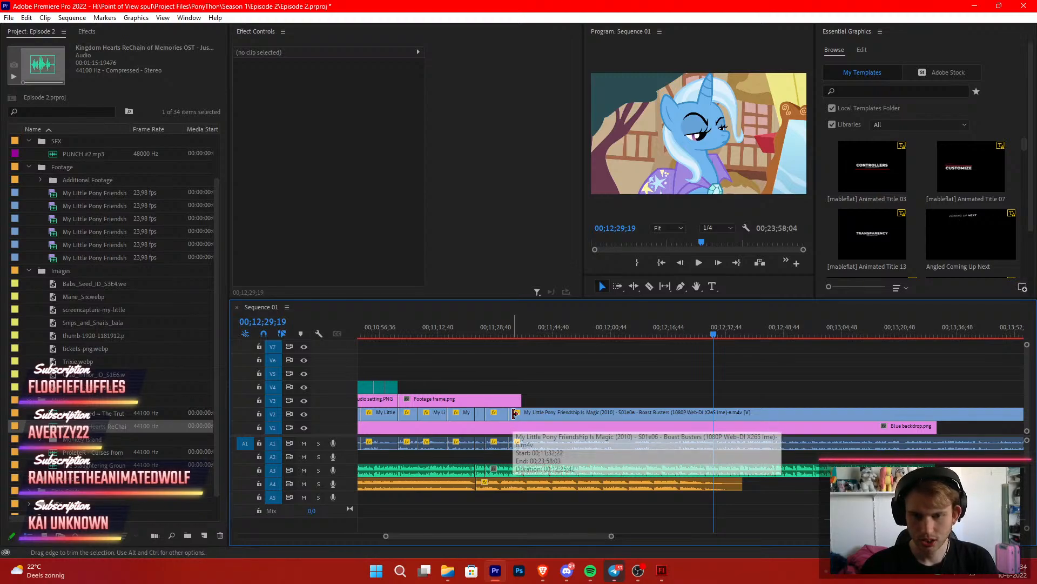
mouse_move(515, 413)
left_mouse_down()
mouse_move(713, 405)
mouse_move(534, 415)
left_mouse_up()
left_click(569, 378)
Play the Trixie excerpt against the commentary from its cut at 00;11;32;22
key("Up")
key("Up")
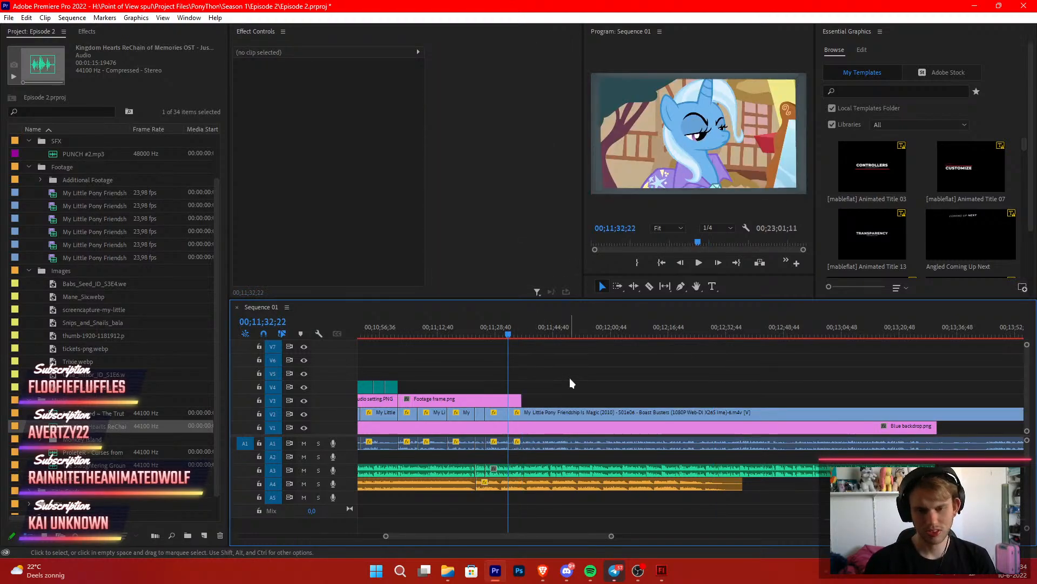
key("space")
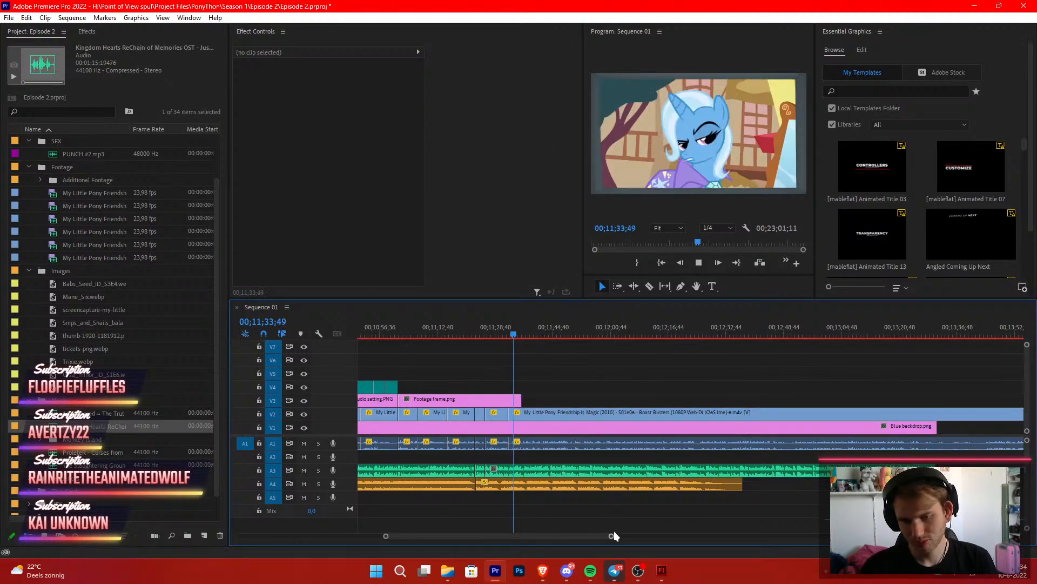
left_click_drag(612, 535, 566, 534)
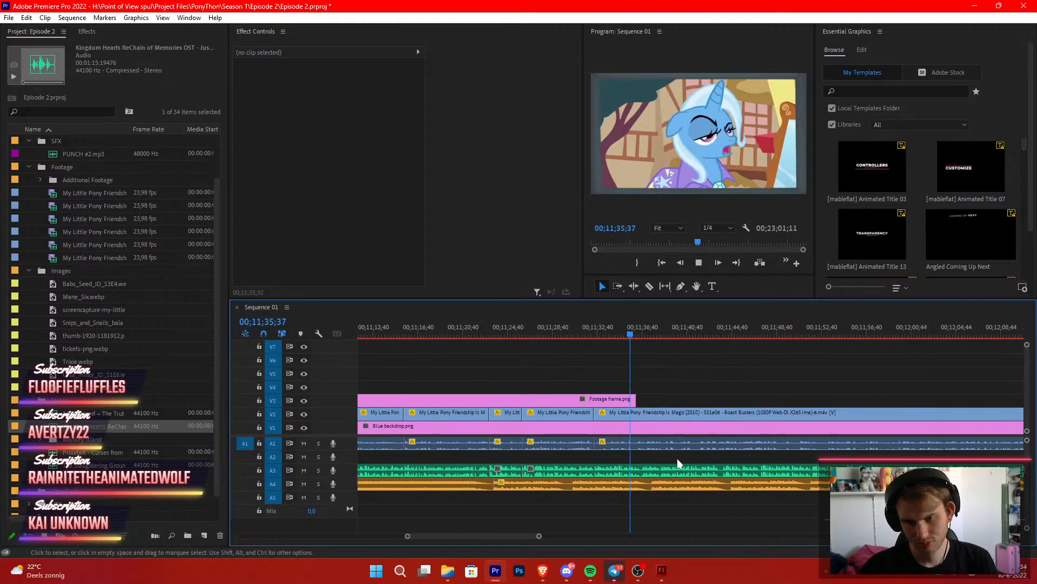
Split the Boast Busters clip at 00;11;38;17 and extend Footage frame.png to about 00;11;49
key("space")
key("c")
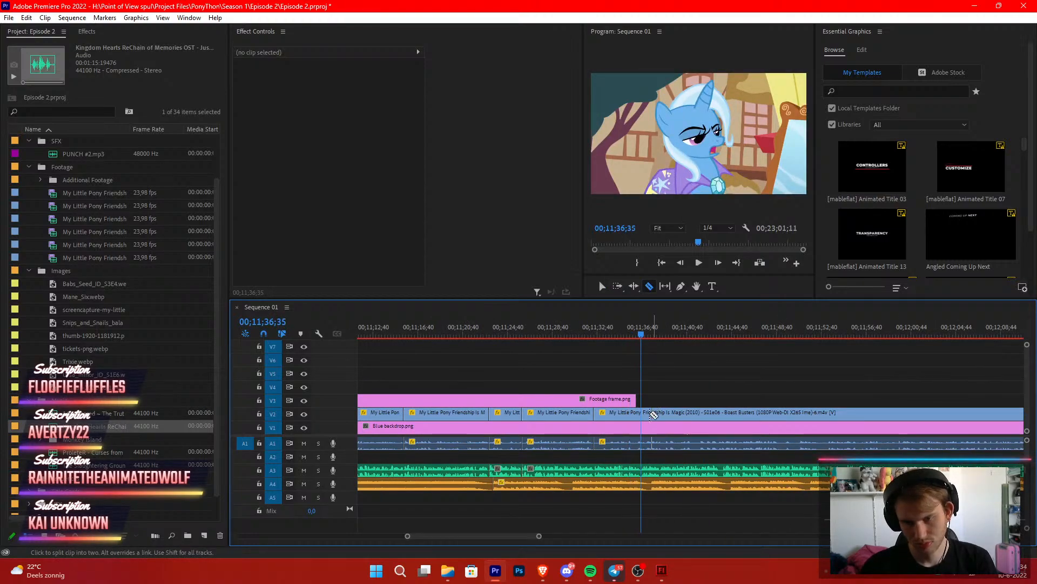
key("space")
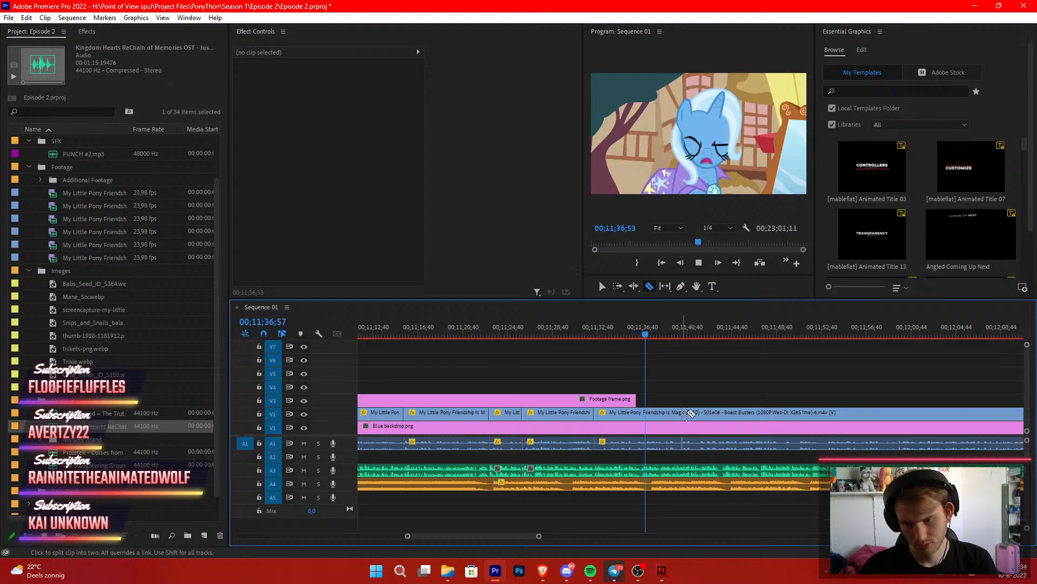
key("space")
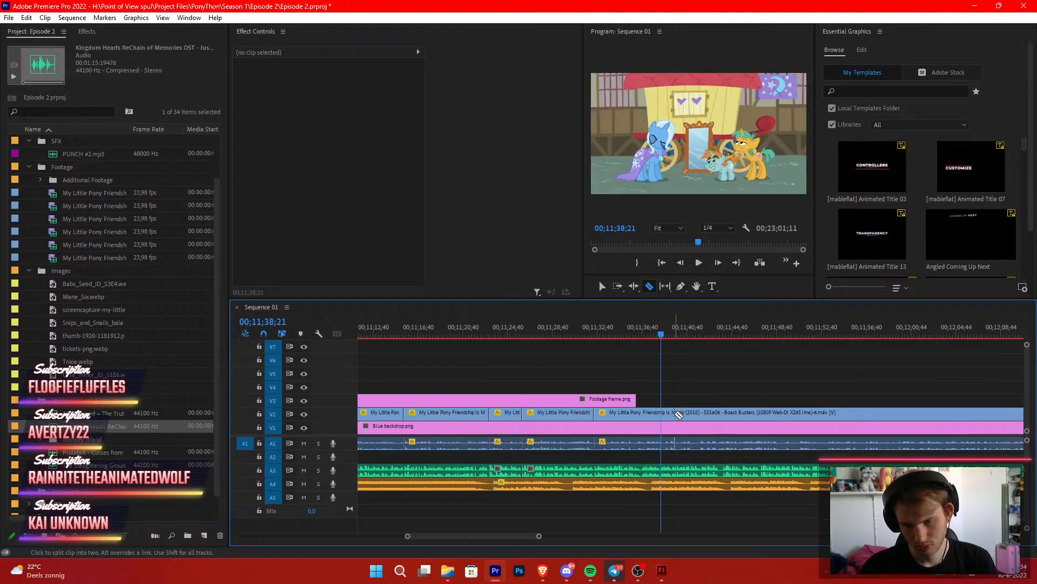
key("Left")
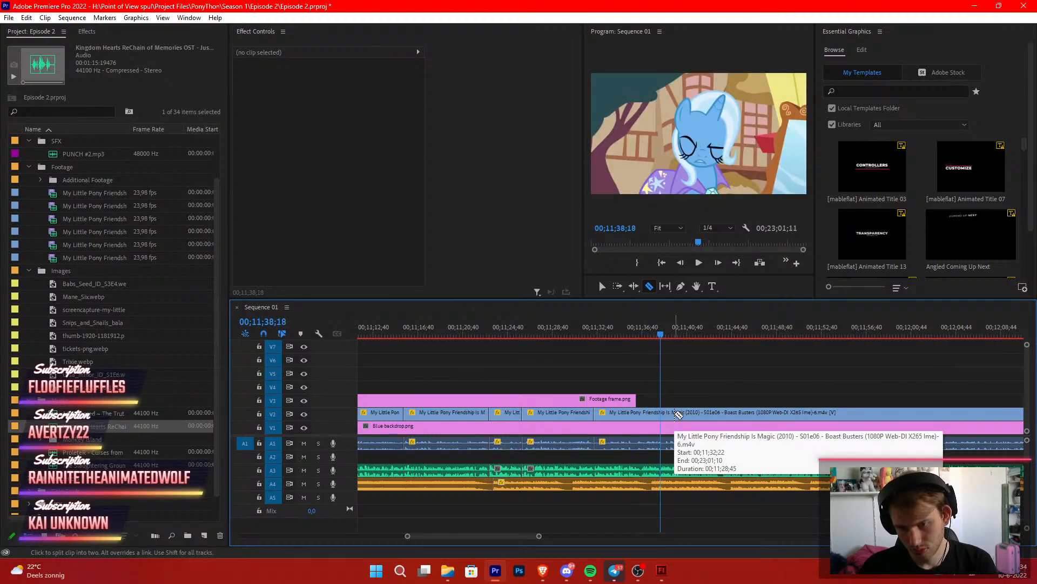
key("Left")
left_click(664, 414)
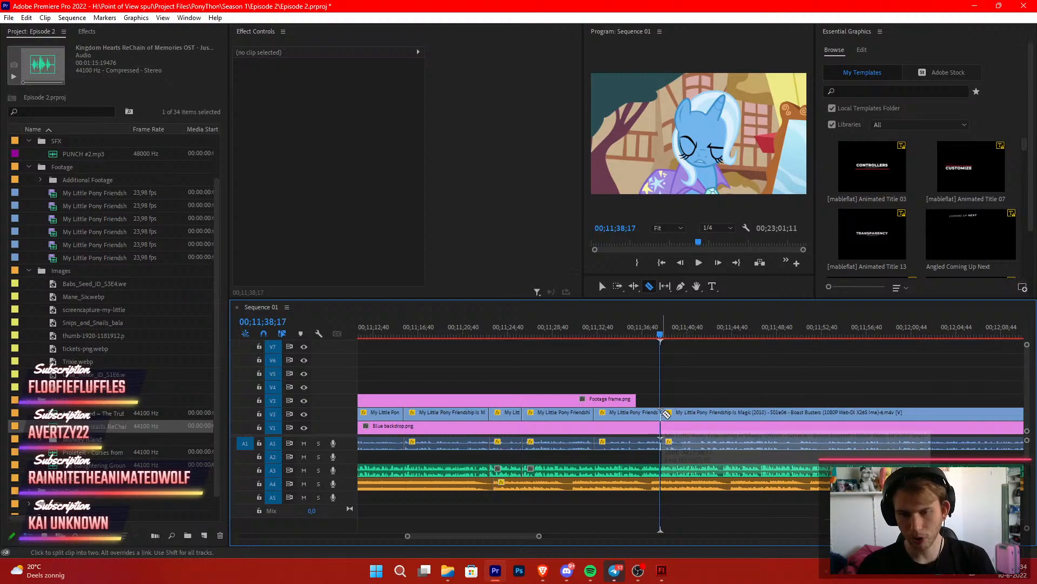
key("v")
left_click_drag(636, 400, 786, 412)
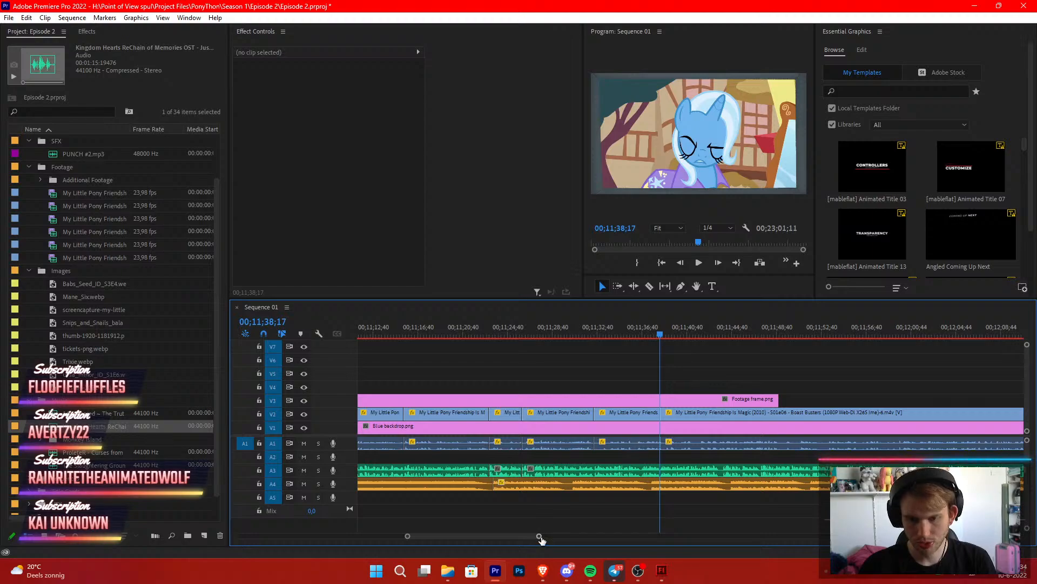
Trim the start of the remaining Boast Busters clip to the dark forest shot at 00;13;37;24 and close the gap
left_click_drag(540, 536, 644, 547)
scroll(689, 501, "down", 3)
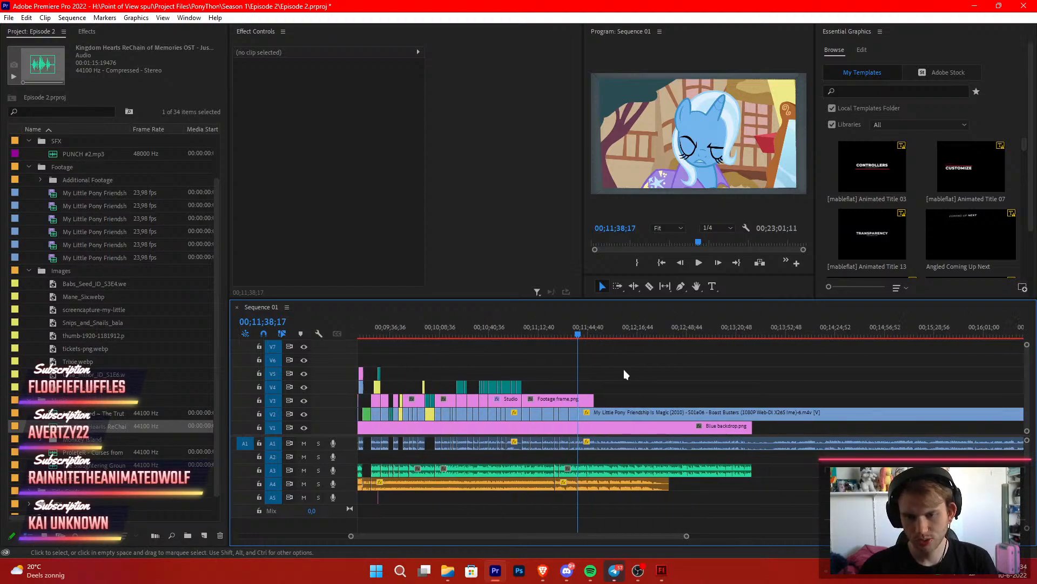
left_click_drag(634, 327, 763, 361)
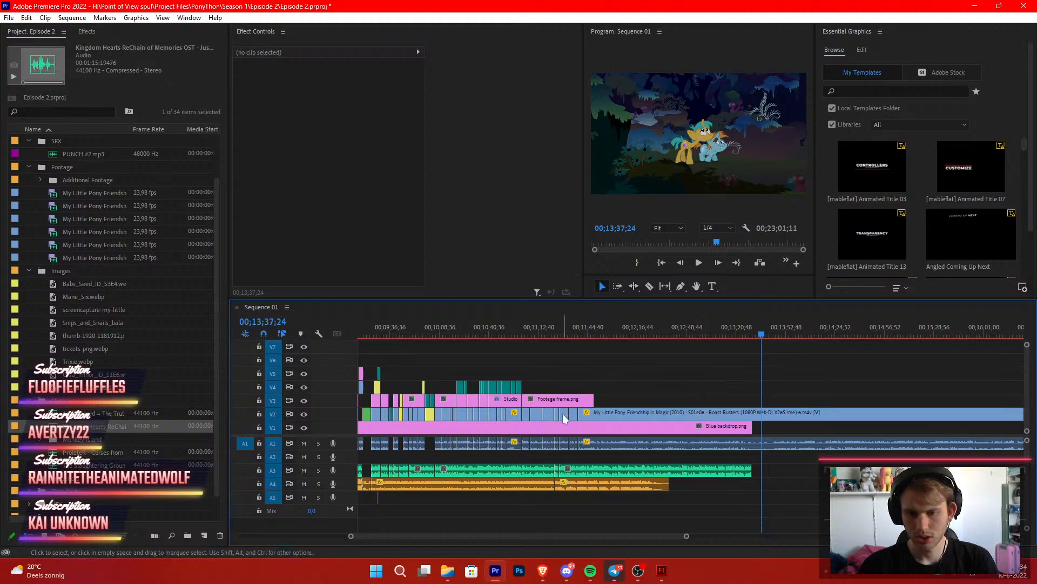
left_click_drag(583, 414, 764, 416)
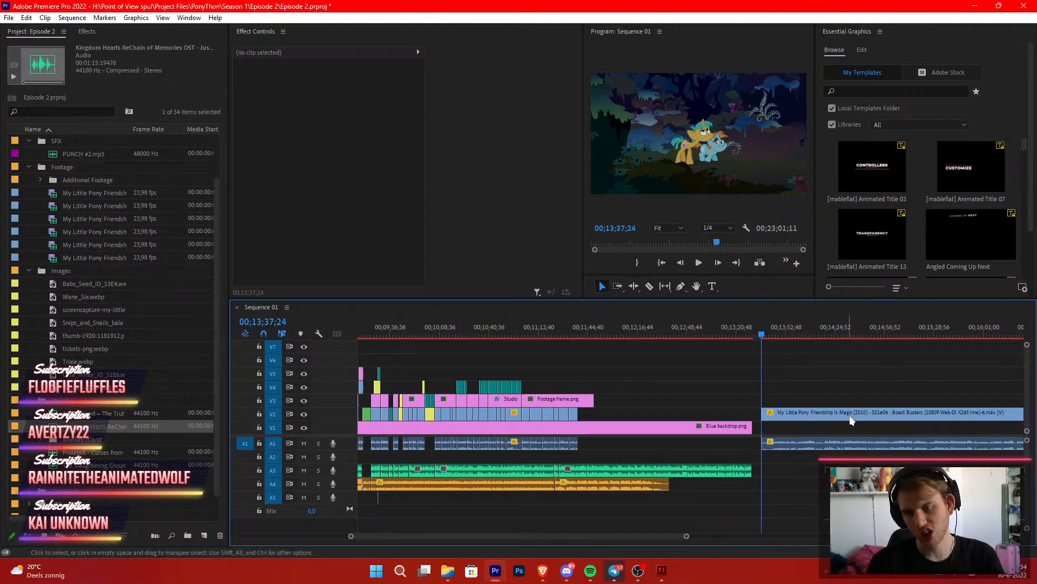
left_click_drag(828, 412, 651, 415)
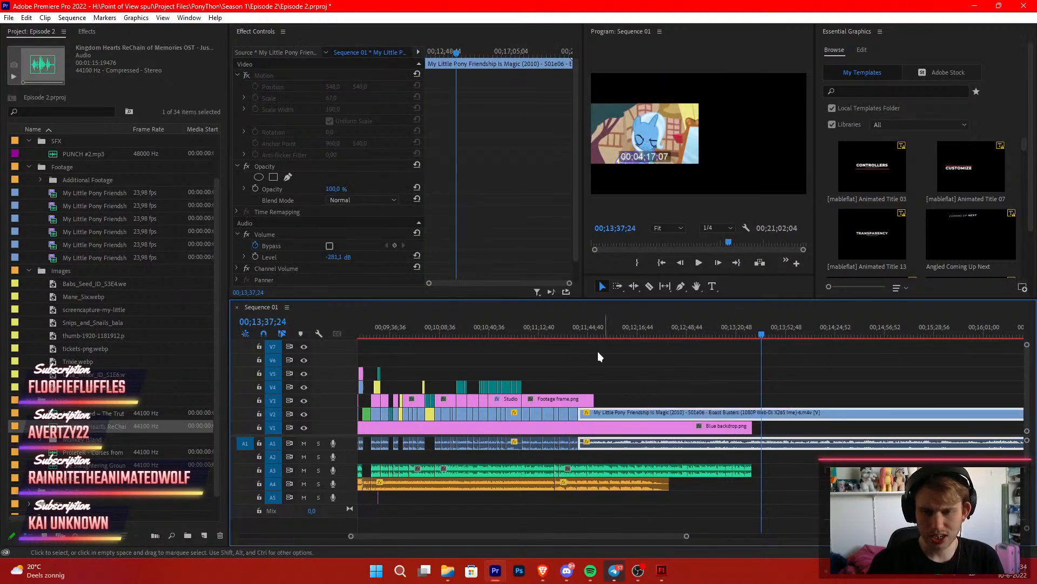
Preview the forest excerpt from its cut, trim its start further to the glowing-light cave shot at 00;12;00;19 and close the gap
left_click(579, 331)
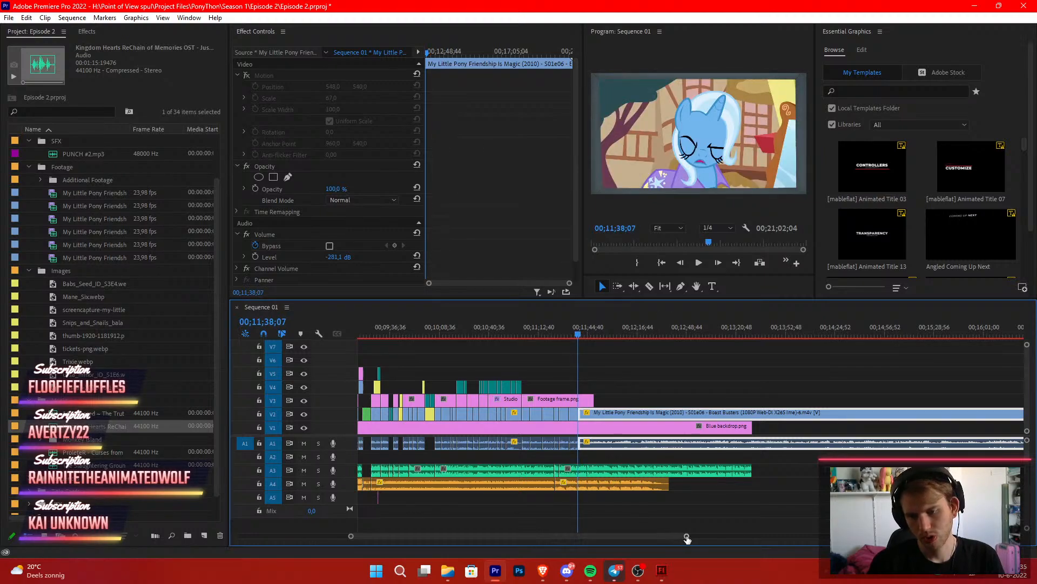
left_click_drag(686, 536, 577, 538)
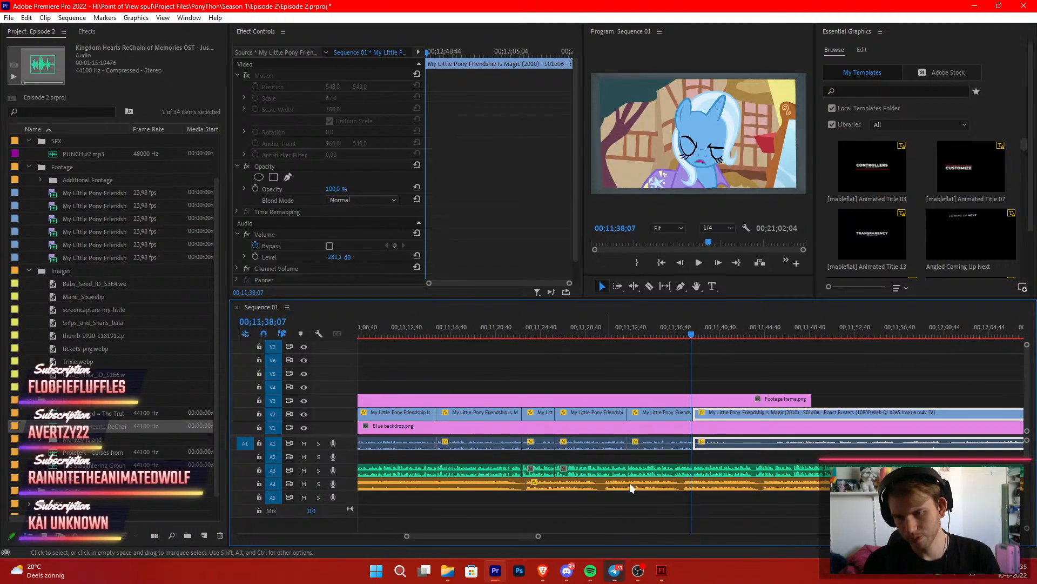
scroll(773, 390, "right", 3)
left_click(773, 391)
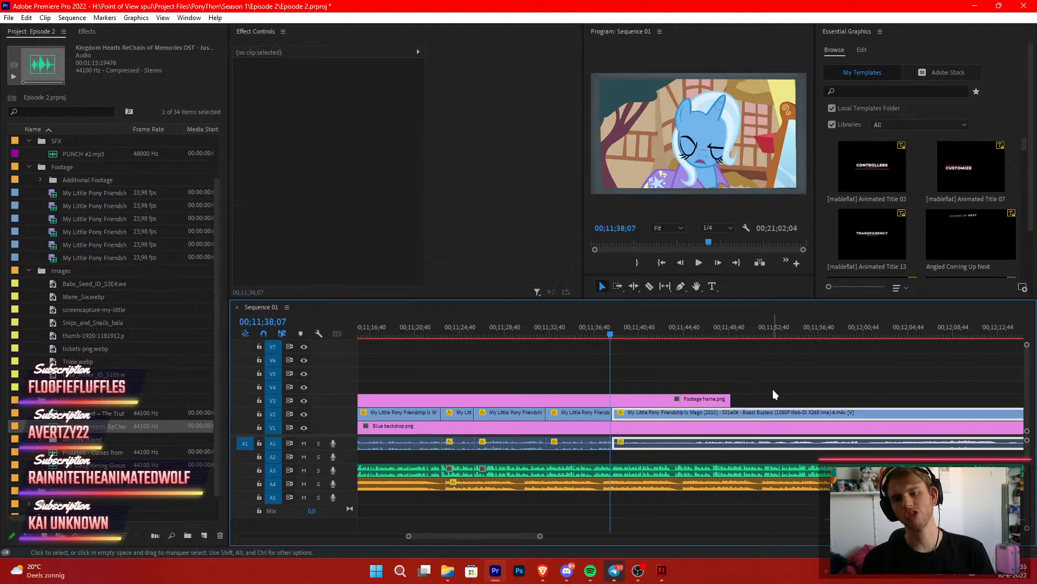
key("space")
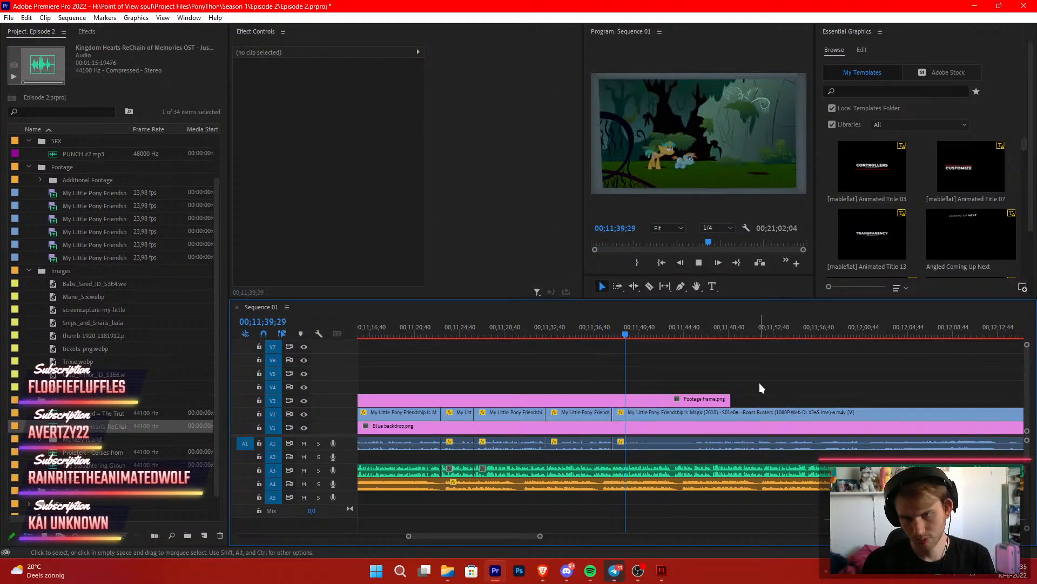
key("space")
key("c")
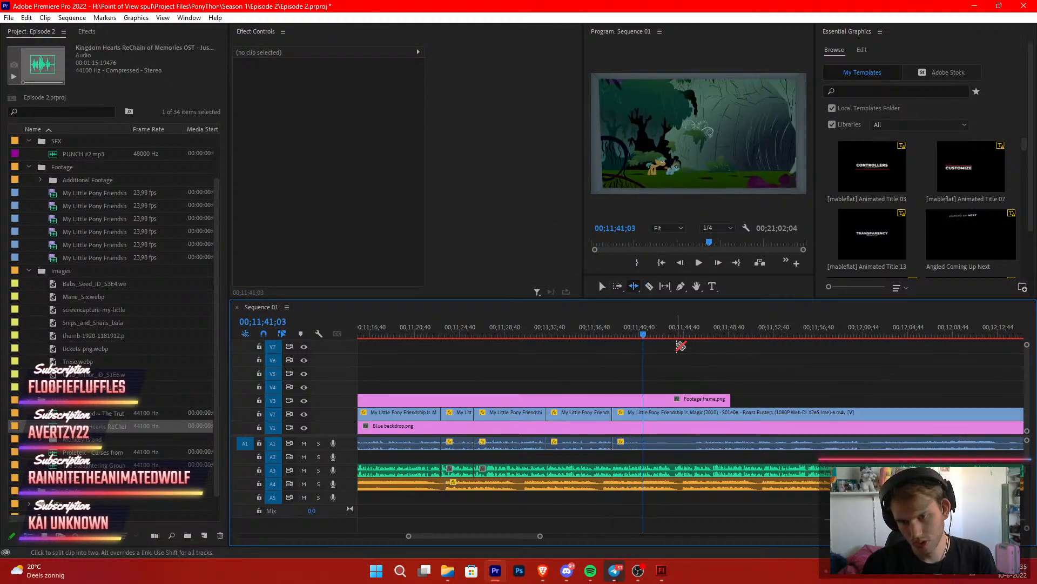
left_click_drag(682, 336, 862, 355)
left_click(860, 334)
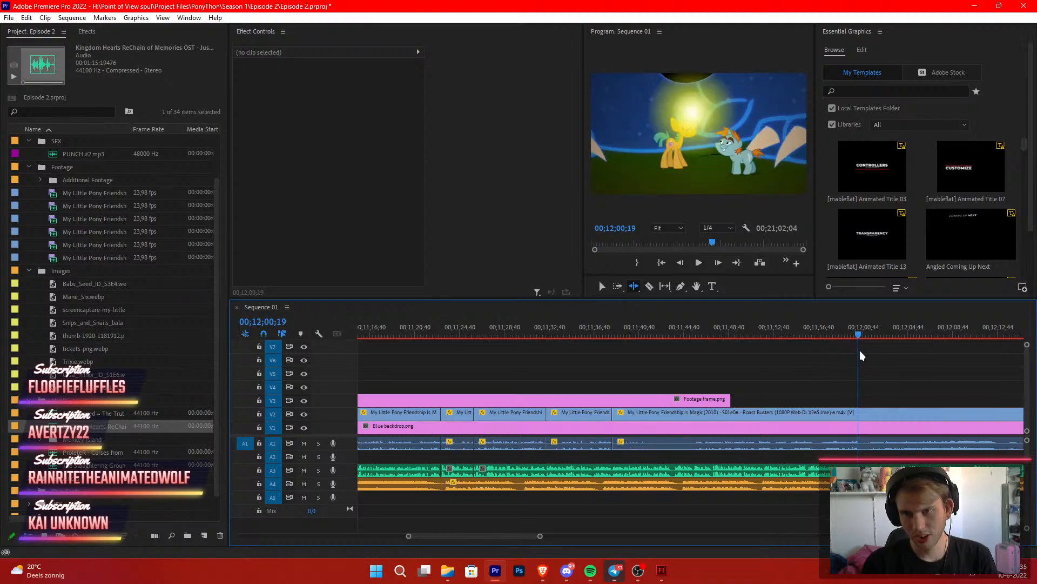
key("v")
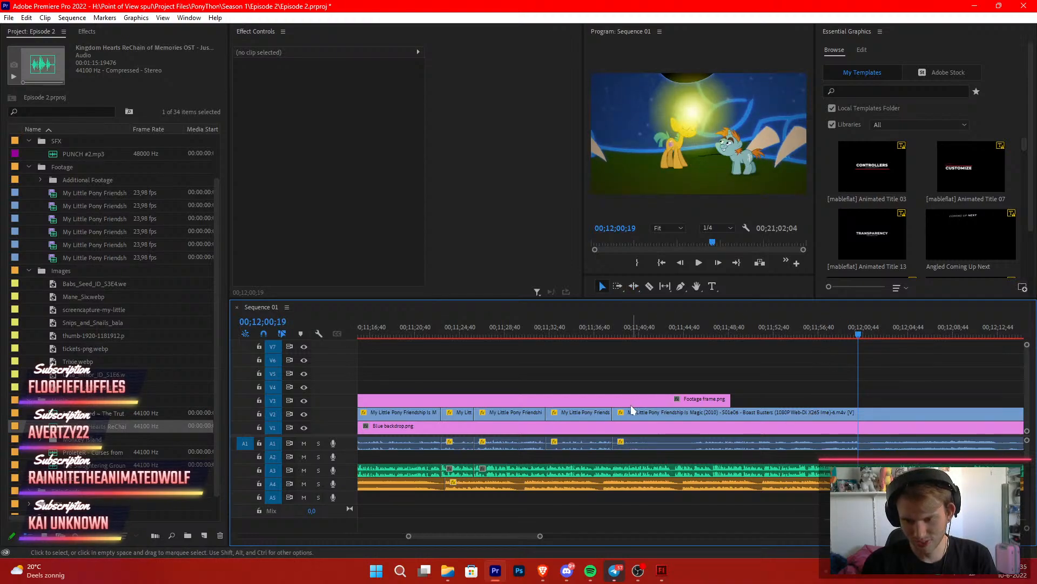
left_click_drag(614, 413, 863, 414)
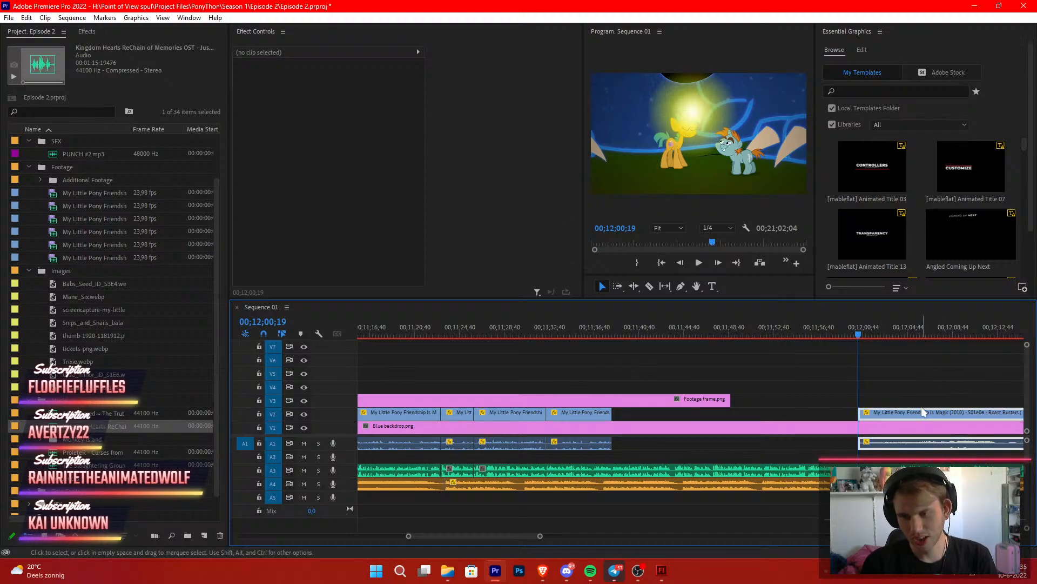
key("ctrl+z")
left_click(662, 416)
left_click(645, 356)
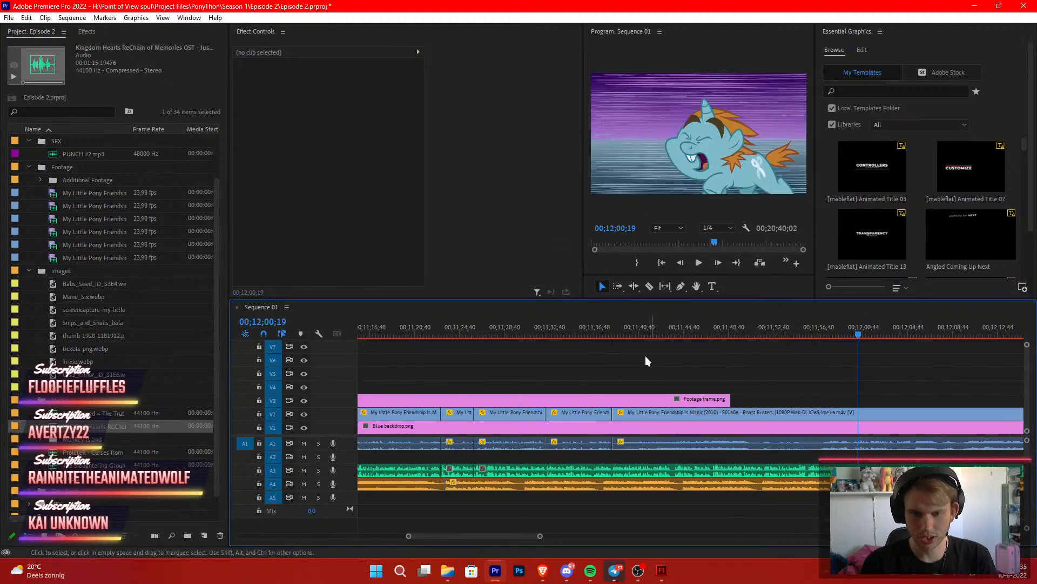
Play the cave excerpt, split the A3 commentary at 00;11;43;50 and close up the short pause before that cut
left_click(605, 331)
key("space")
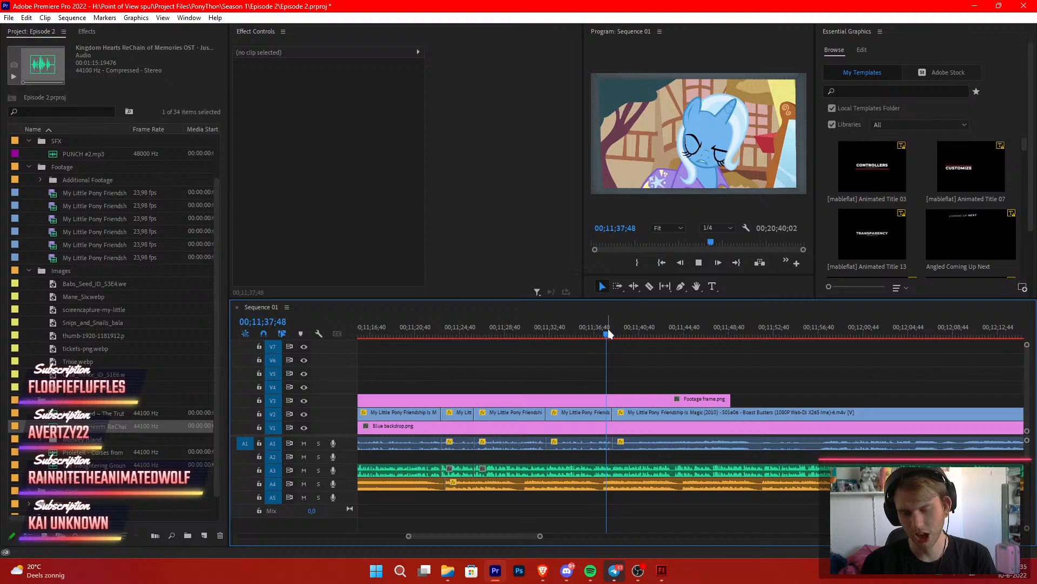
scroll(649, 354, "down", 3)
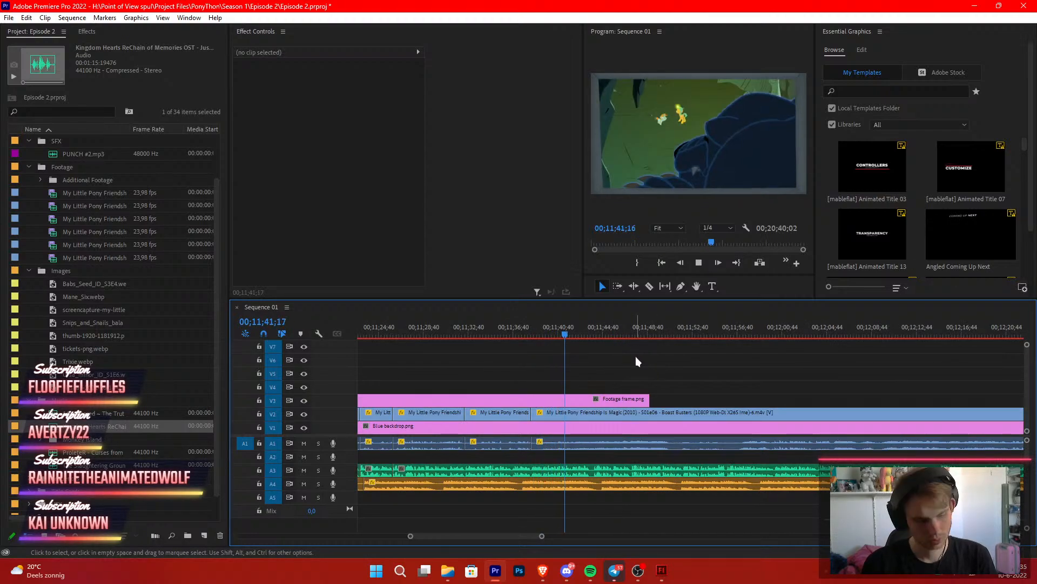
key("c")
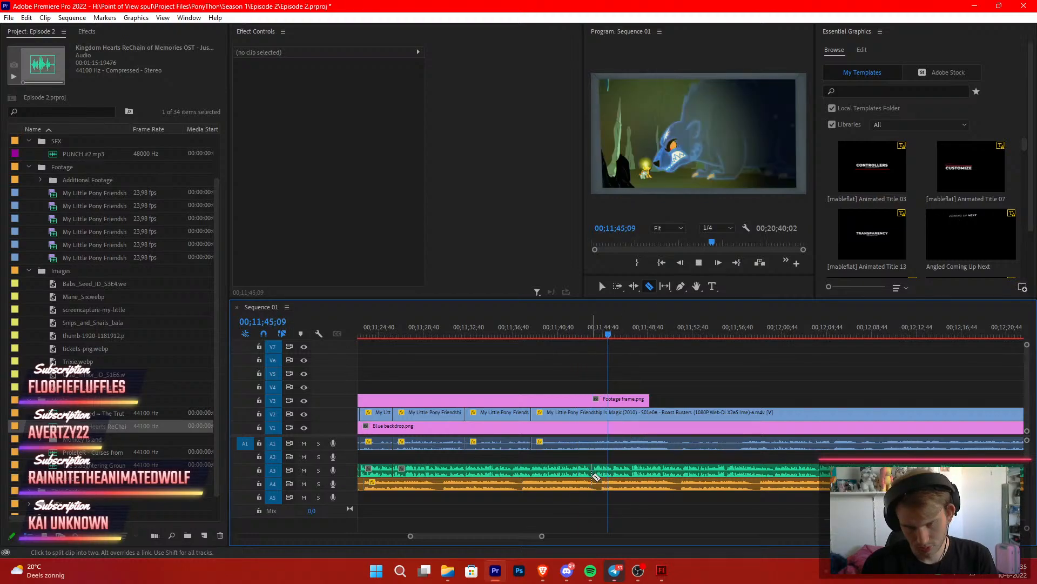
left_click(594, 338)
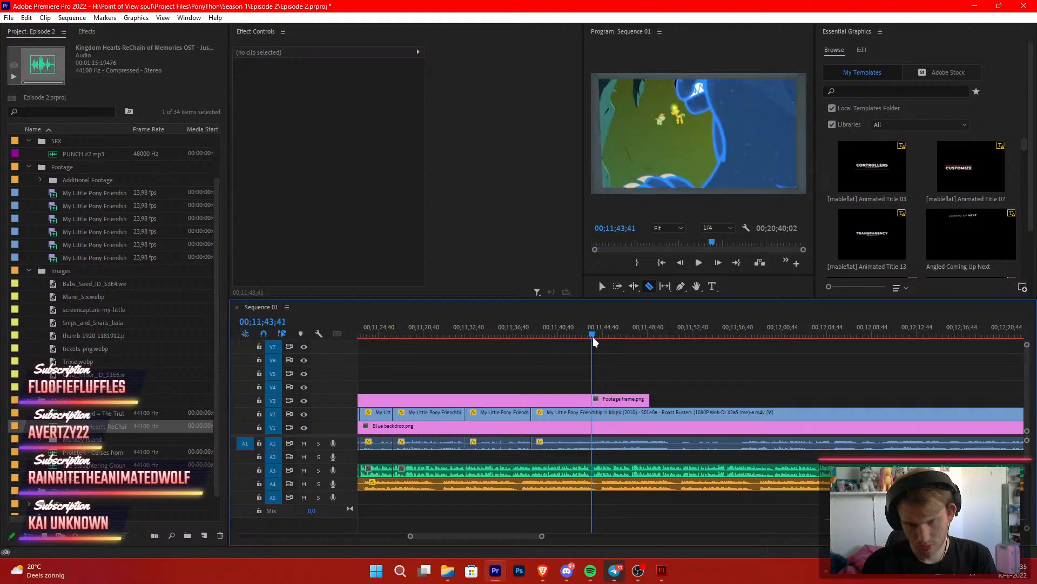
left_click_drag(593, 338, 595, 339)
left_click_drag(542, 536, 517, 536)
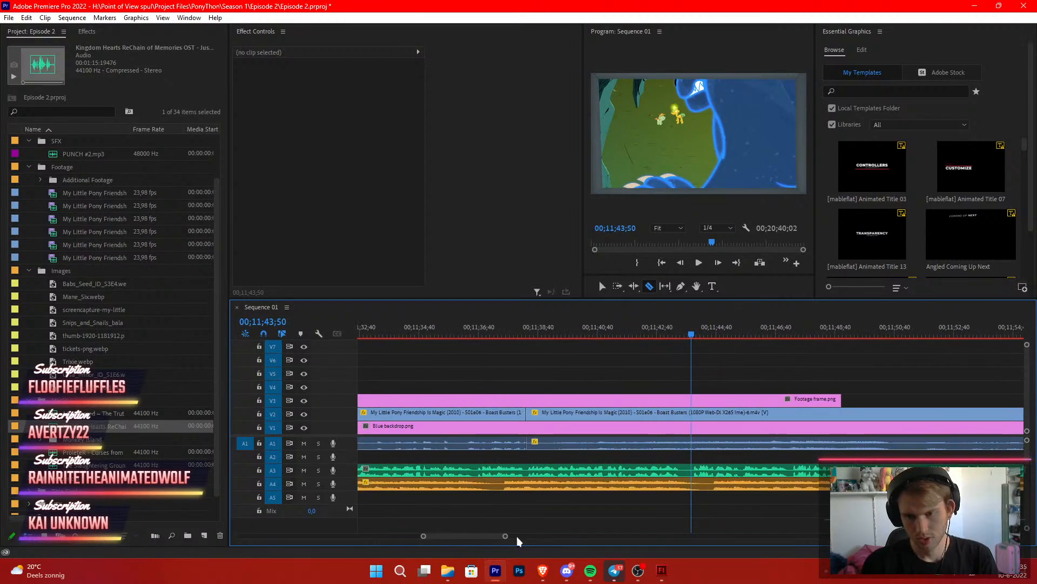
key("b")
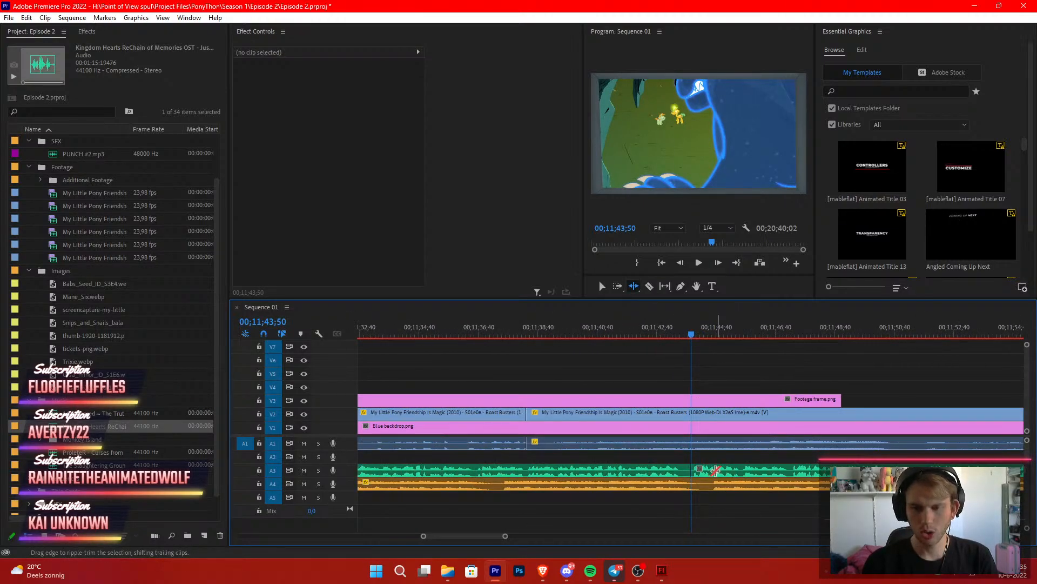
key("v")
left_click_drag(719, 472, 709, 475)
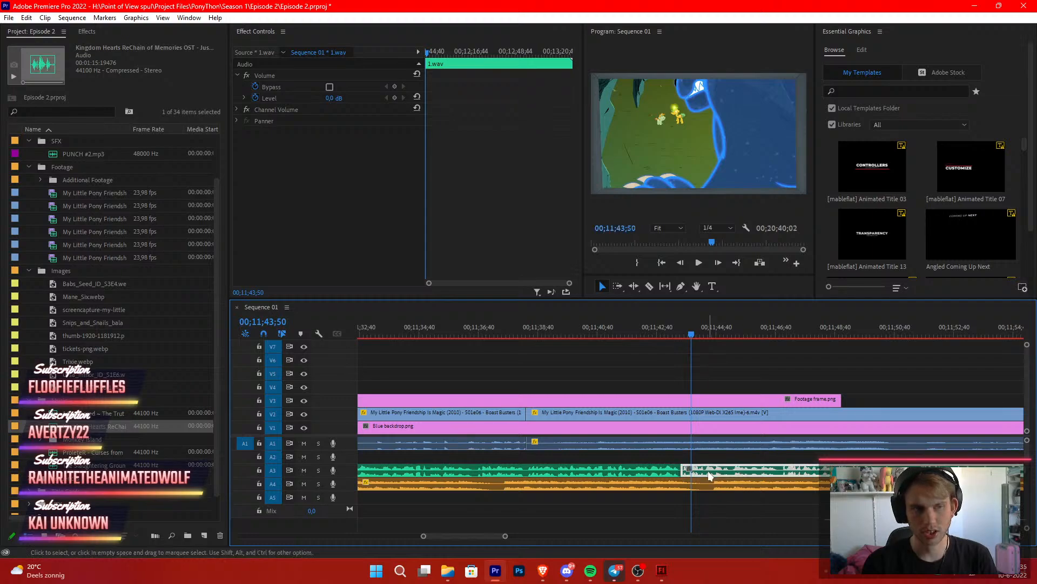
left_click(723, 372)
Split the Boast Busters clip at the new A3 commentary cut and extend Footage frame.png to about 00;11;54;40
key("c")
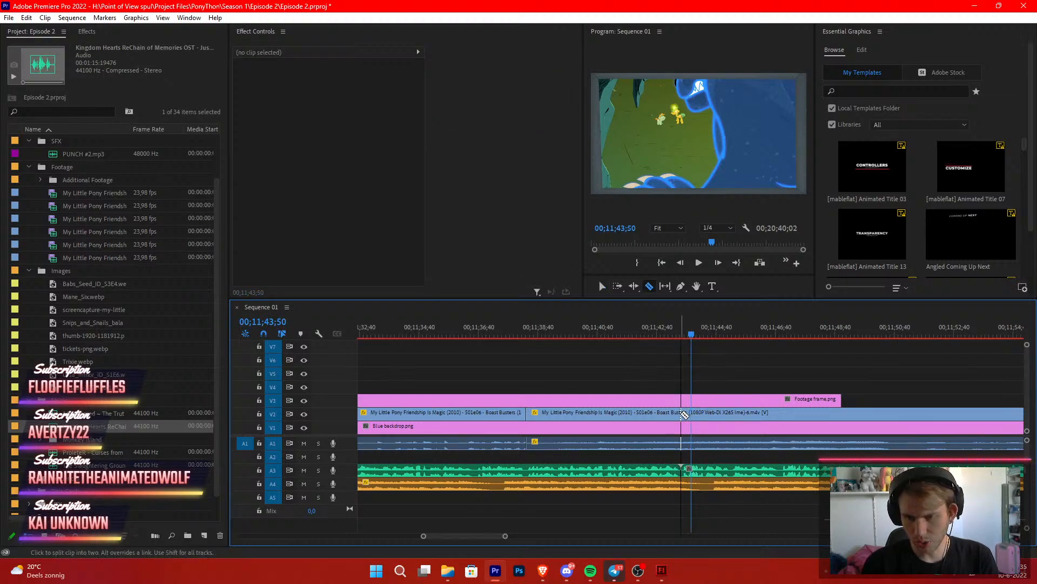
left_click(682, 414)
key("v")
scroll(697, 372, "down", 3)
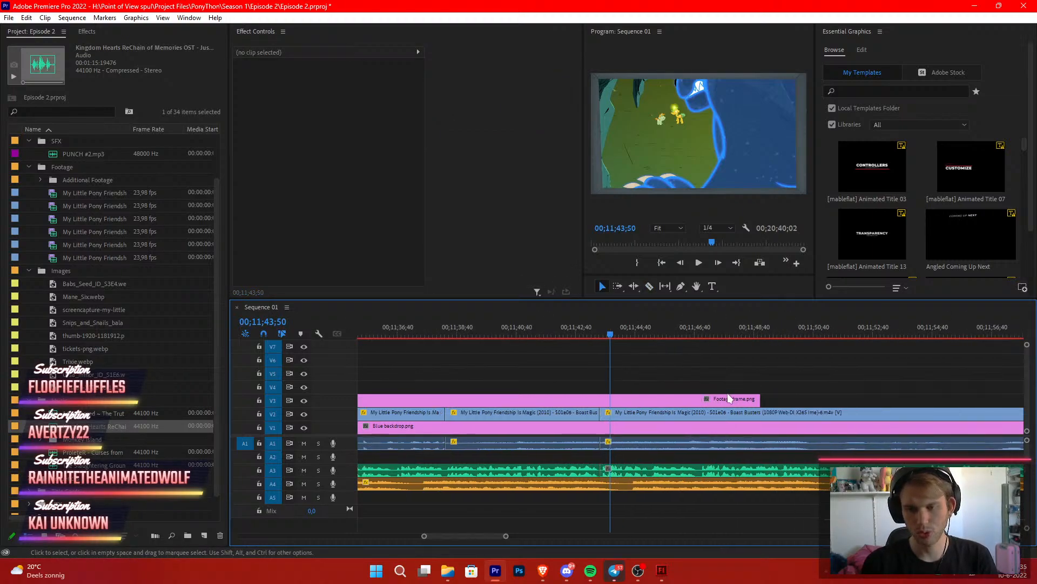
left_click_drag(704, 398, 884, 399)
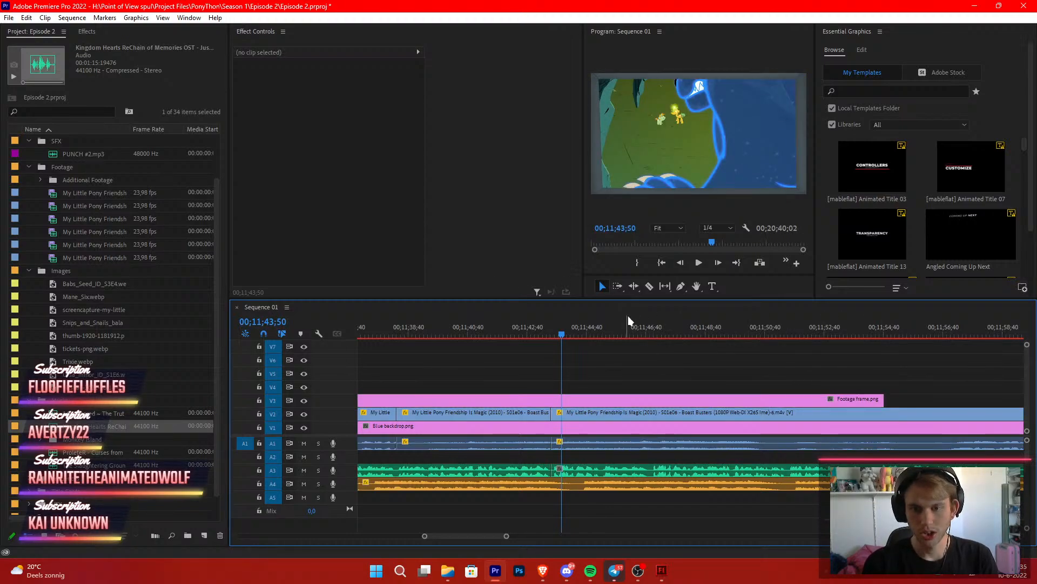
Trim the start of the remaining Boast Busters clip to the blue bear street shot at 00;12;44;24 and close the gap
left_click_drag(646, 331, 914, 363)
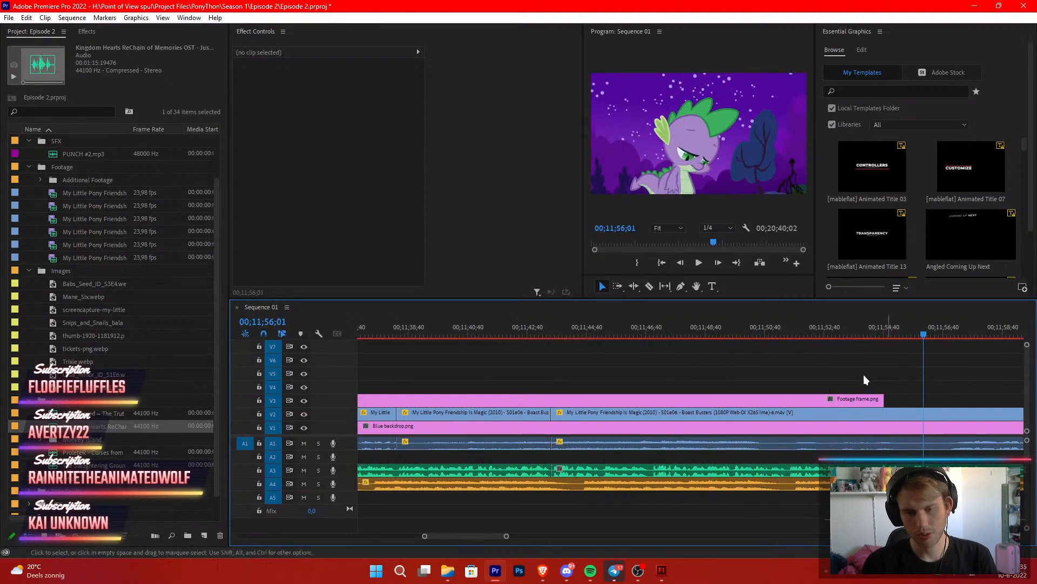
left_click_drag(507, 535, 617, 541)
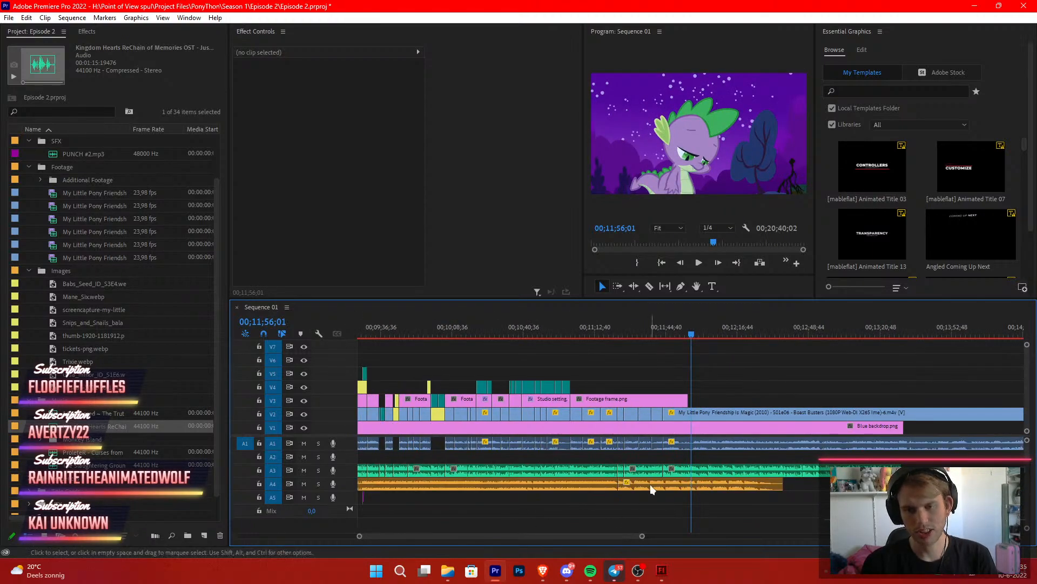
left_click_drag(707, 333, 800, 355)
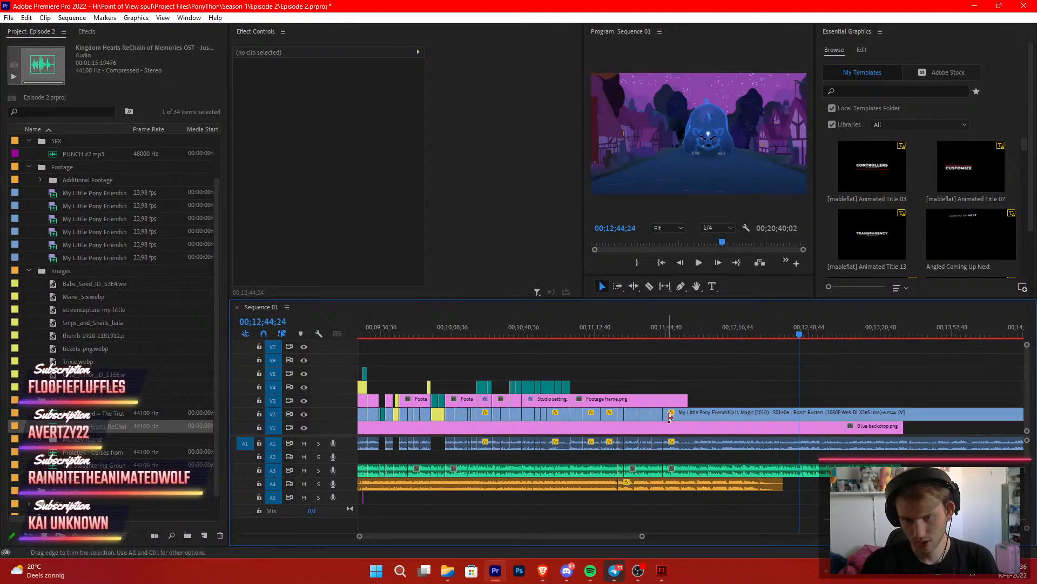
mouse_move(666, 413)
left_mouse_down()
mouse_move(827, 413)
mouse_move(665, 414)
left_mouse_up()
Play the blue bear excerpt against the commentary from just before its cut up to 00;11;46;42
left_click(663, 328)
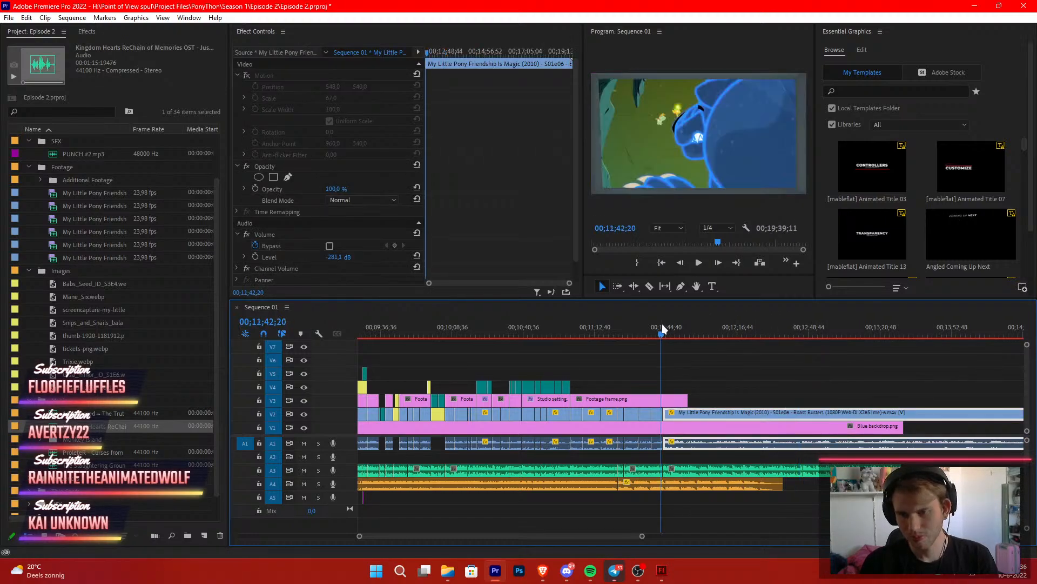
left_click(704, 352)
key("space")
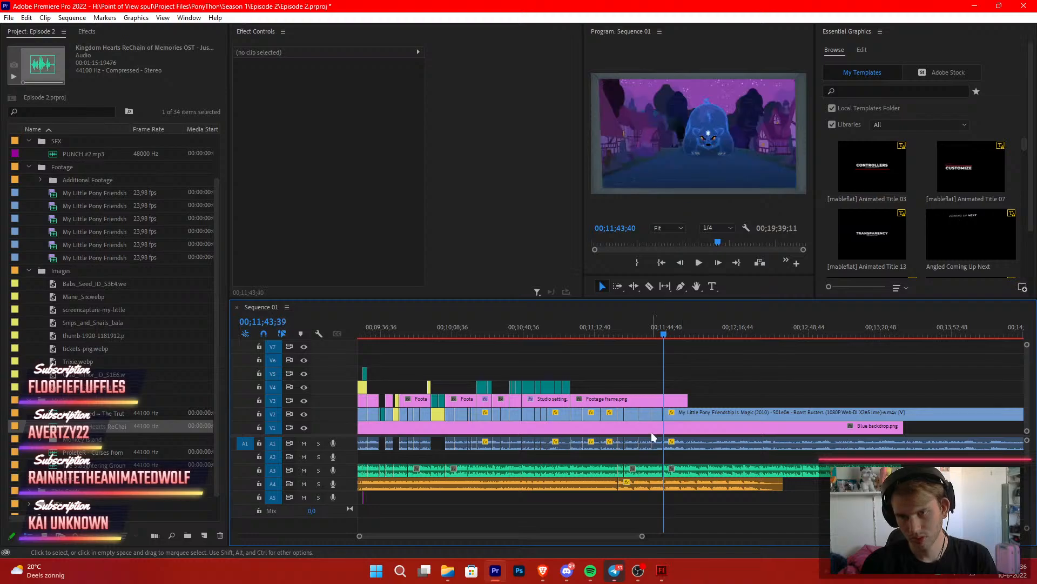
left_click_drag(642, 535, 587, 532)
scroll(714, 463, "down", 1)
key("space")
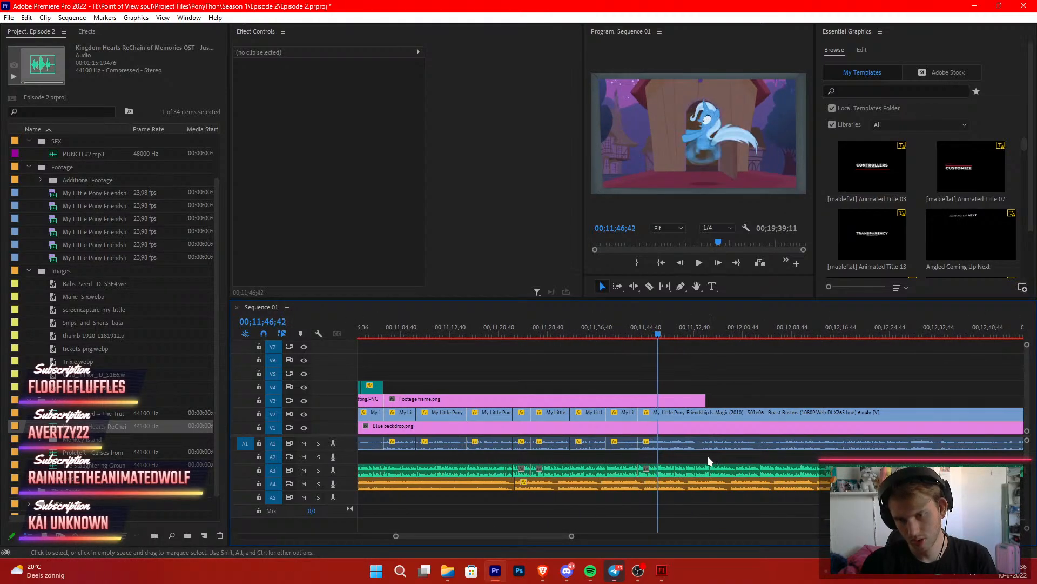
Split the Boast Busters clip at 00;11;46;42 and move that cut to 00;11;46;52
key("c")
left_click(659, 417)
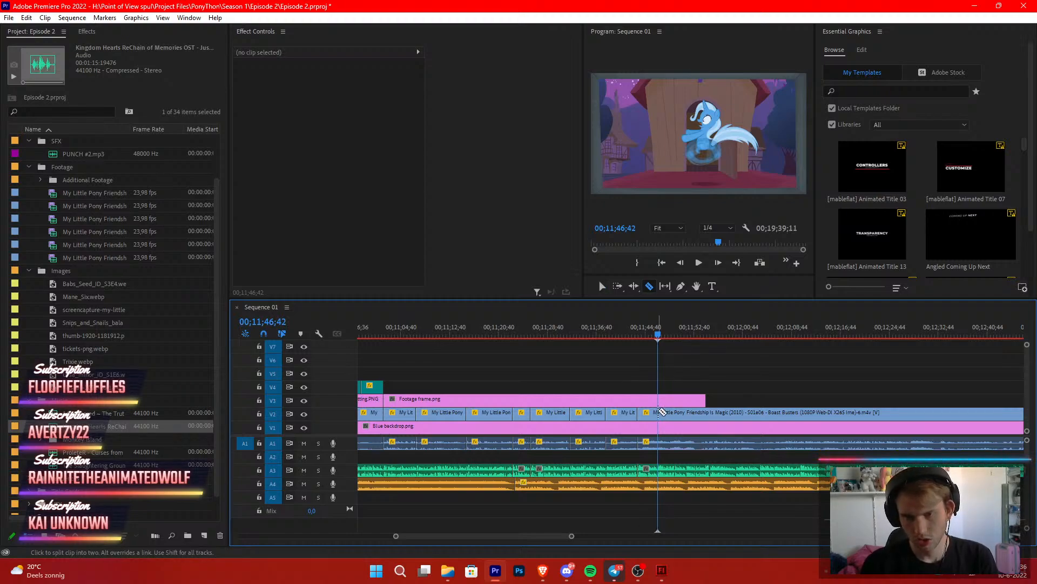
key("v")
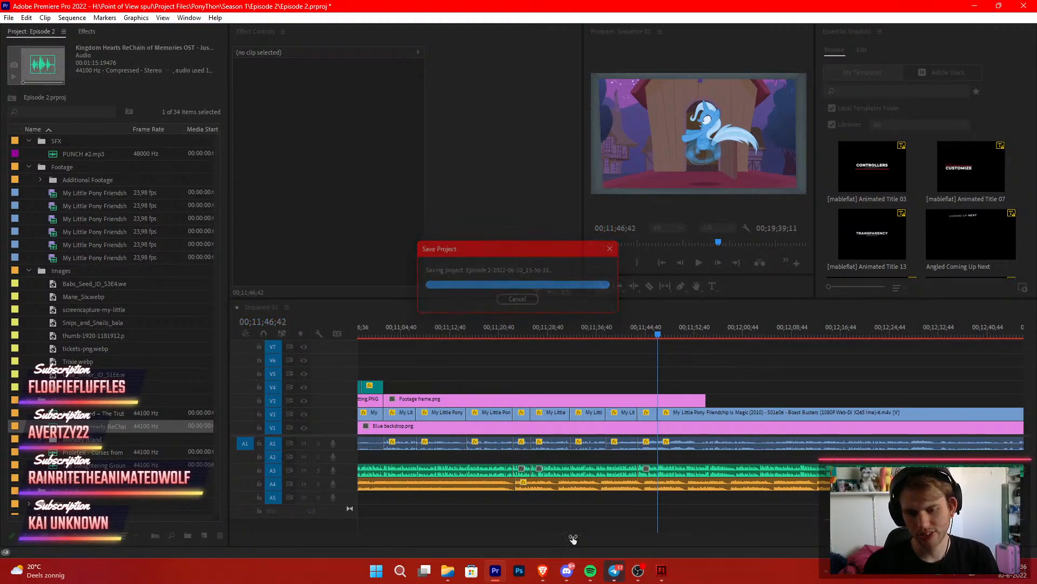
left_click_drag(573, 537, 507, 534)
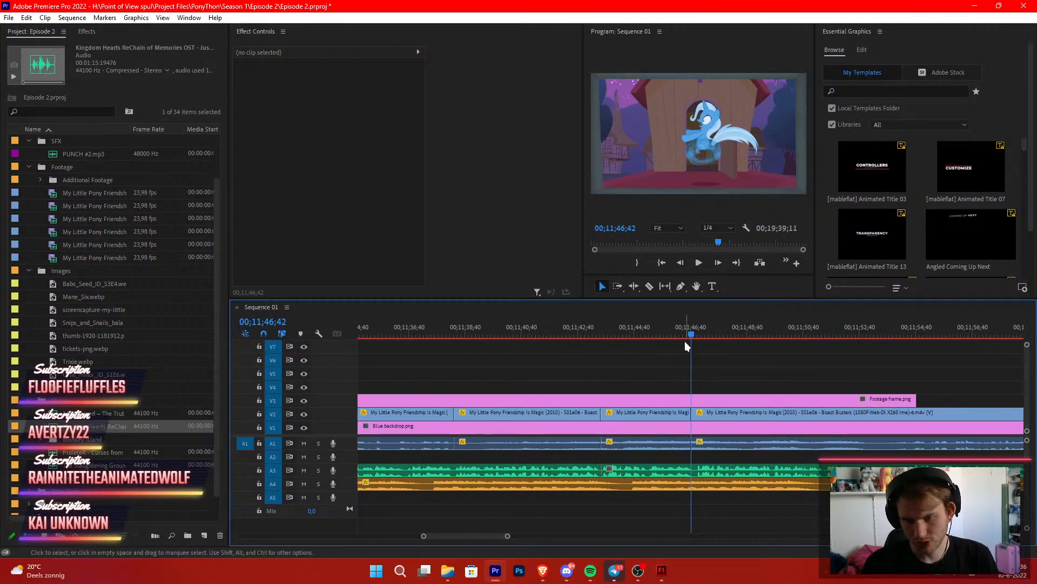
left_click_drag(692, 336, 697, 336)
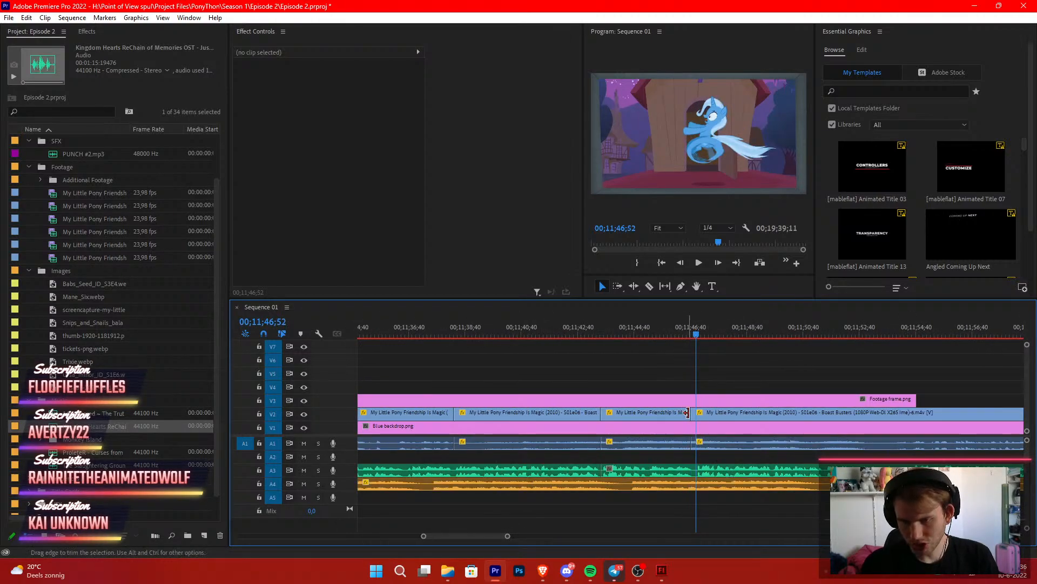
left_click_drag(697, 414, 696, 415)
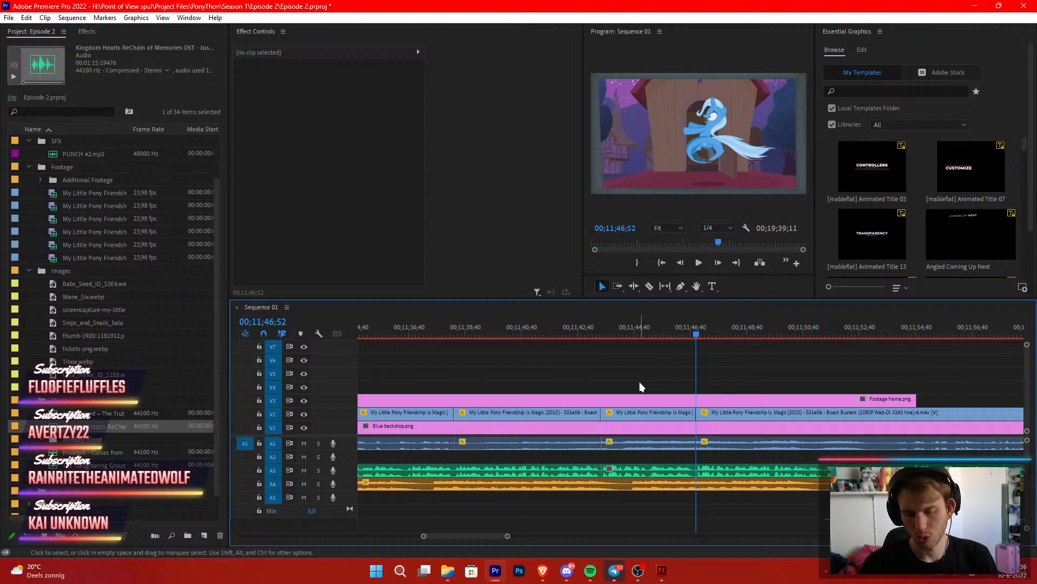
Scrub through the remaining Boast Busters footage up to about 00;14;23;33 and return to the cut at 00;11;46;52
left_click_drag(510, 536, 697, 536)
scroll(669, 479, "down", 2)
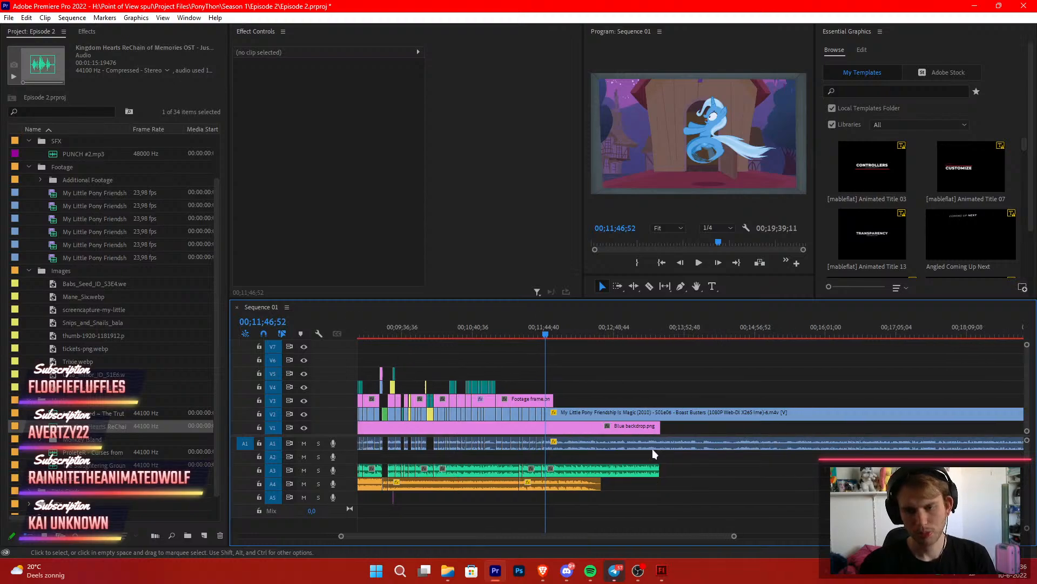
left_click_drag(668, 329, 719, 340)
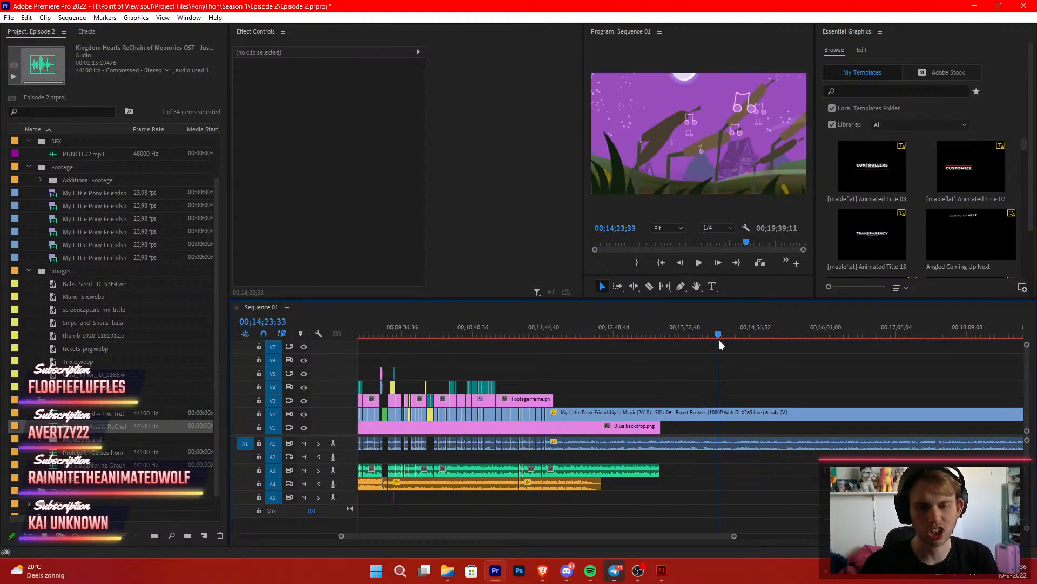
left_click_drag(719, 339, 549, 405)
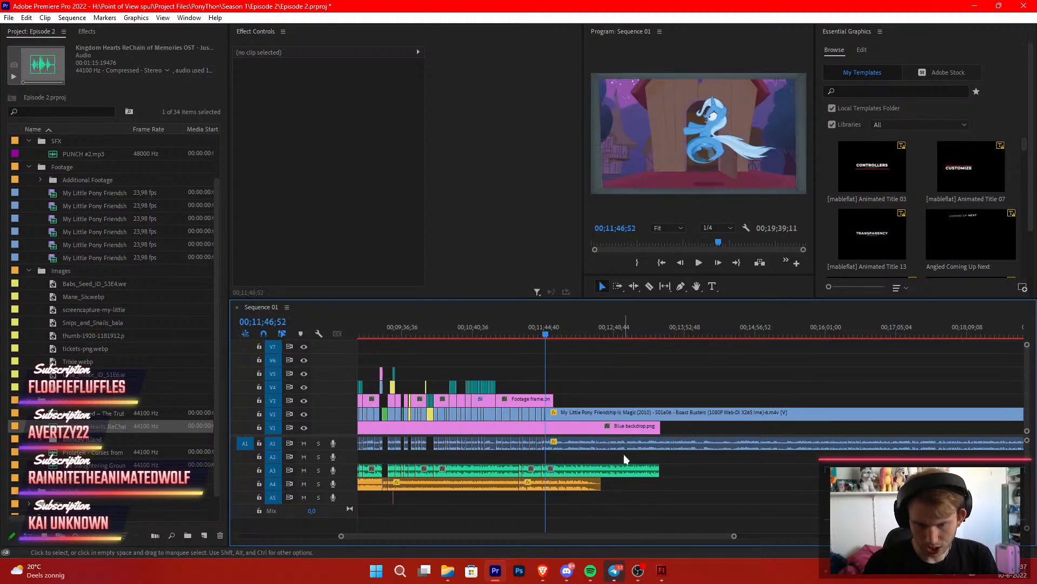
key("Up")
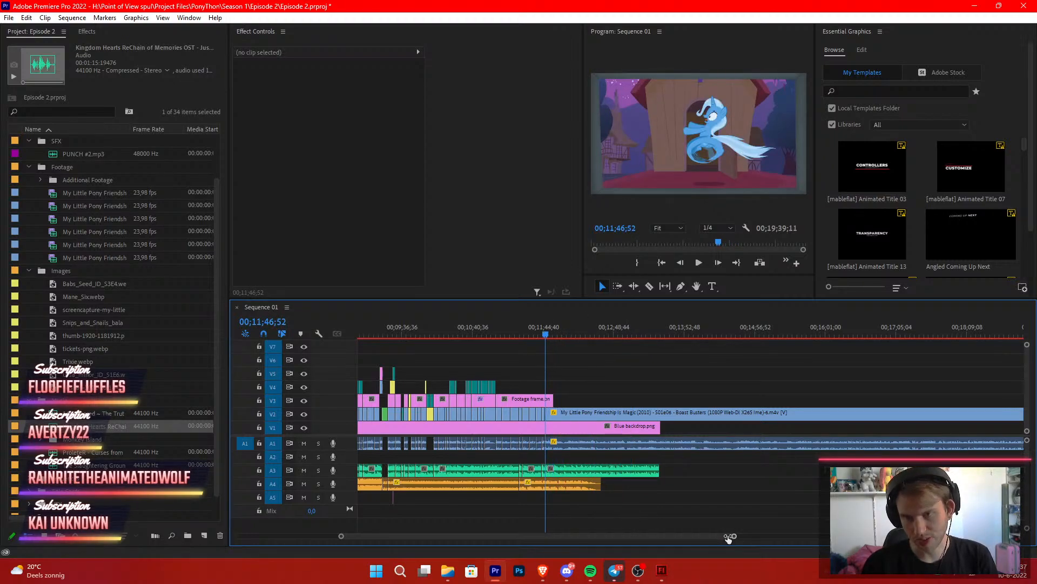
Play the footage and commentary from the cut at 00;11;46;52 up to 00;11;49;55
left_click_drag(729, 537, 630, 519)
key("space")
scroll(697, 424, "up", 2)
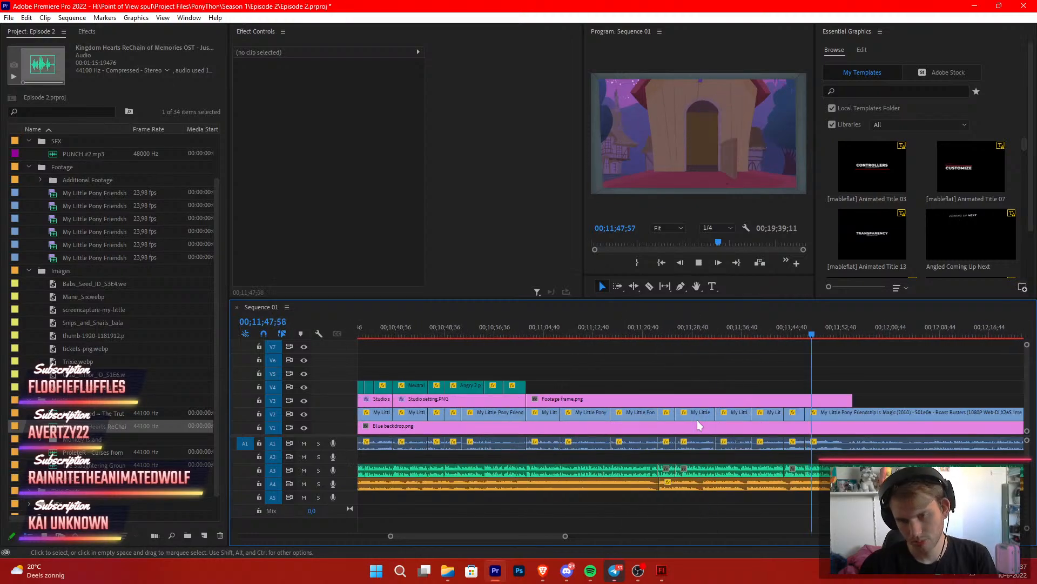
scroll(697, 420, "down", 2)
key("space")
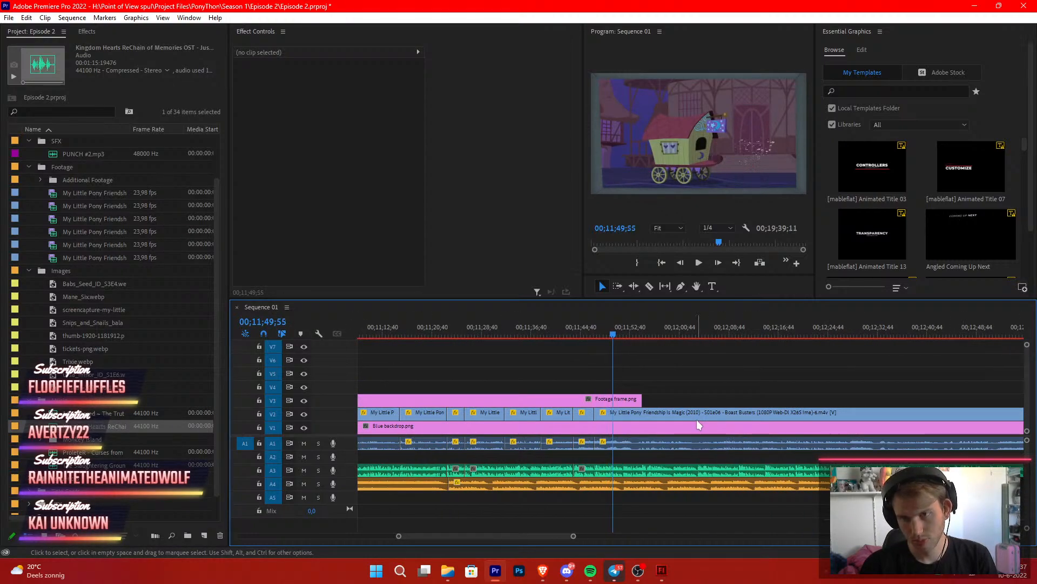
Replay the blue bear excerpt from 00;11;43;29 and trim its end back to 00;11;46;17
scroll(696, 424, "down", 1)
left_click_drag(574, 536, 526, 545)
left_click_drag(567, 329, 554, 332)
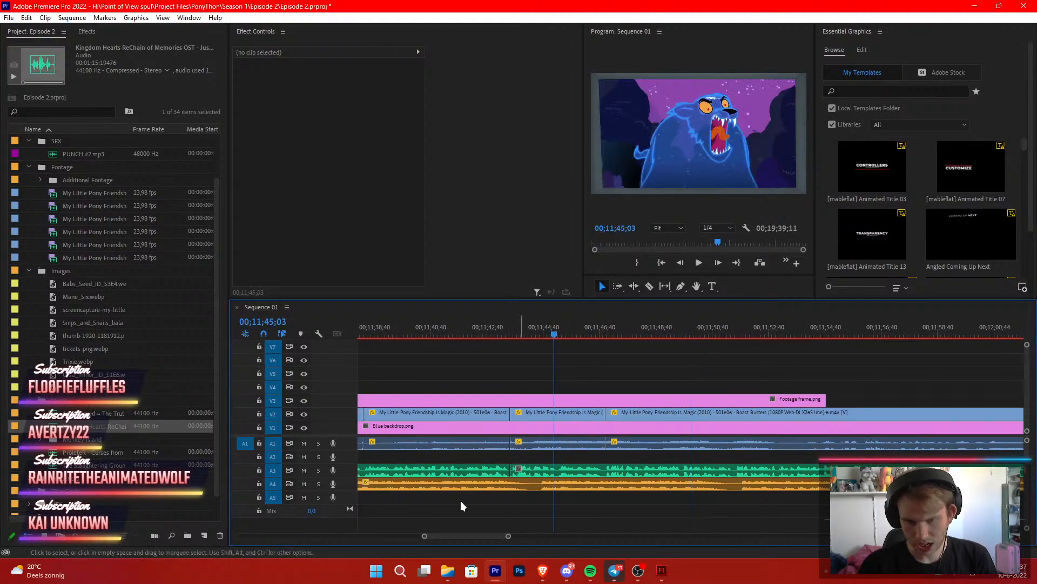
mouse_move(513, 470)
left_mouse_down()
mouse_move(624, 473)
mouse_move(533, 478)
left_mouse_up()
left_click(624, 361)
key("Up")
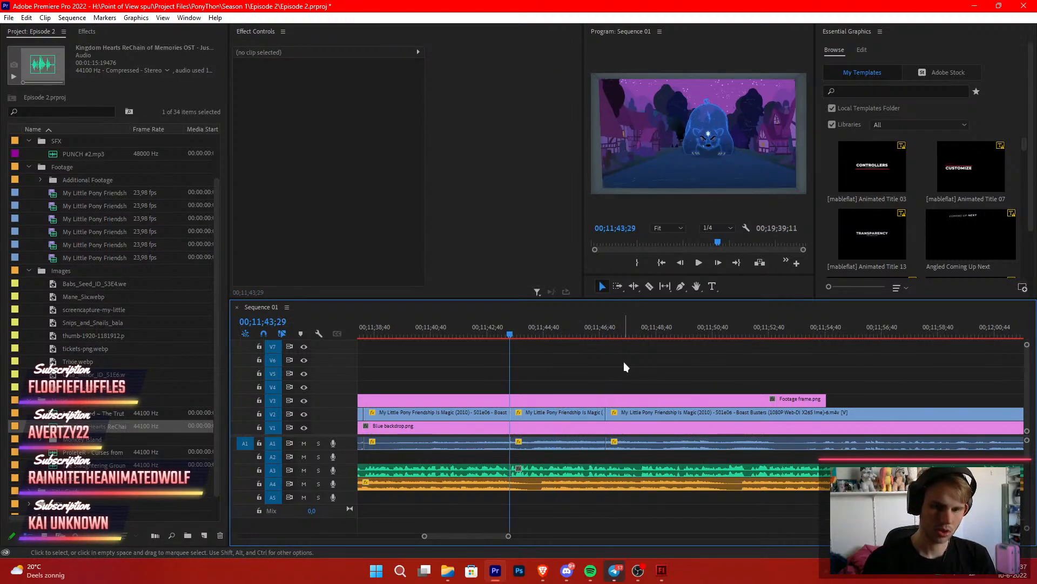
key("space")
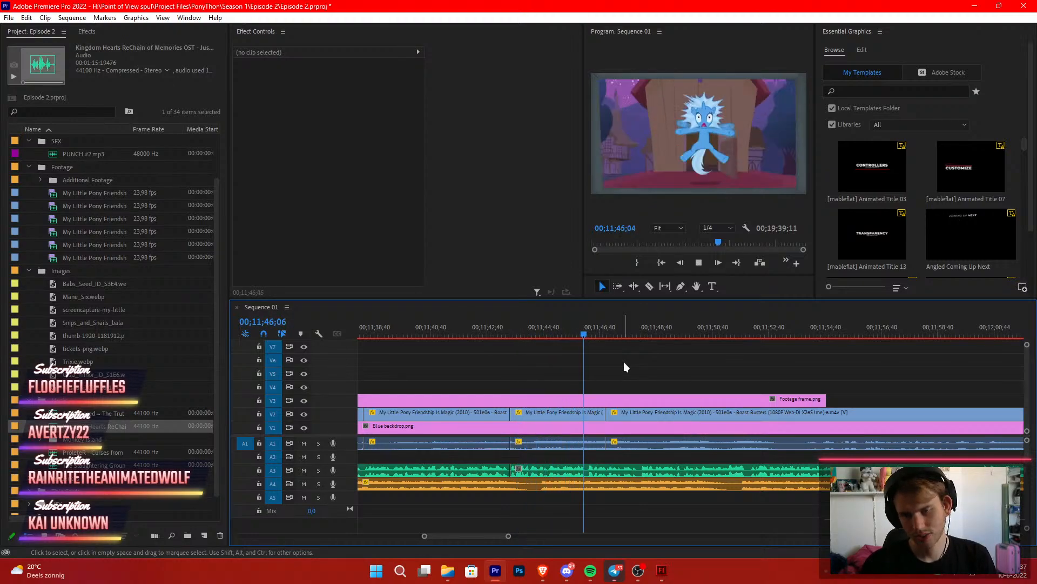
left_click(589, 335)
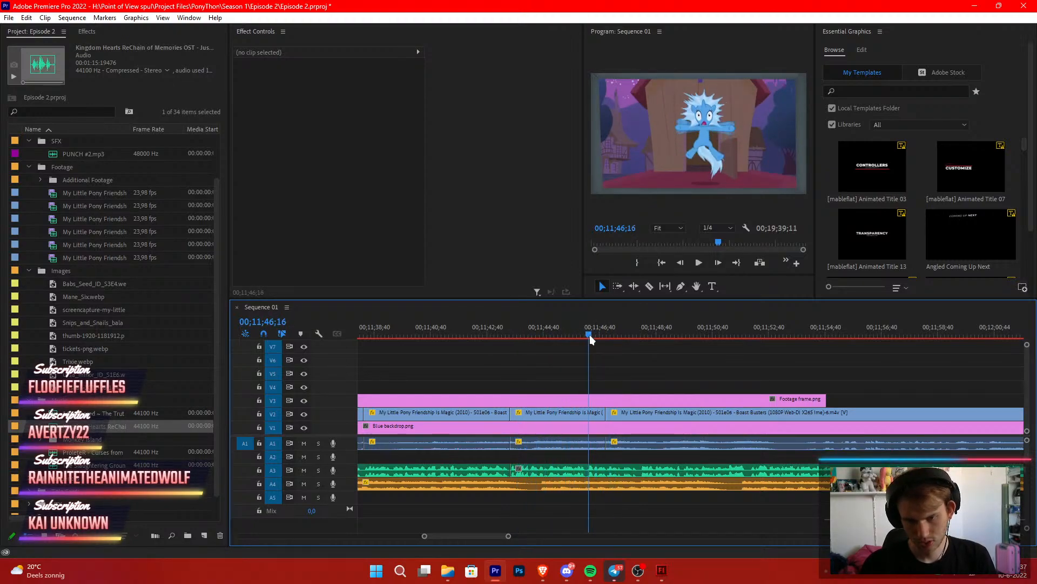
left_click(589, 336)
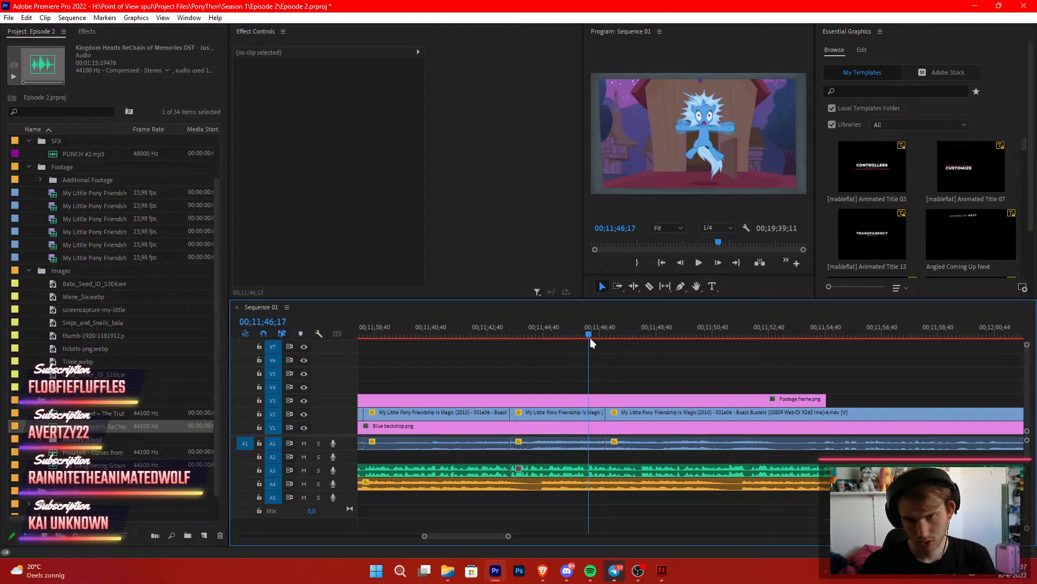
left_click_drag(601, 415, 588, 415)
key("Left")
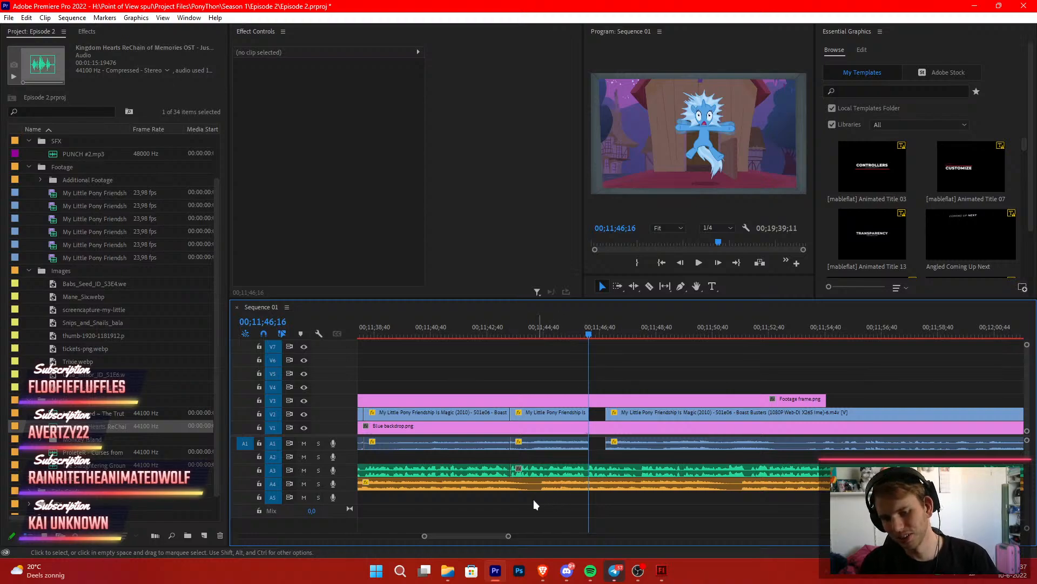
Extend Footage frame.png on V3 to about 00;12;05;00
scroll(511, 531, "down", 5)
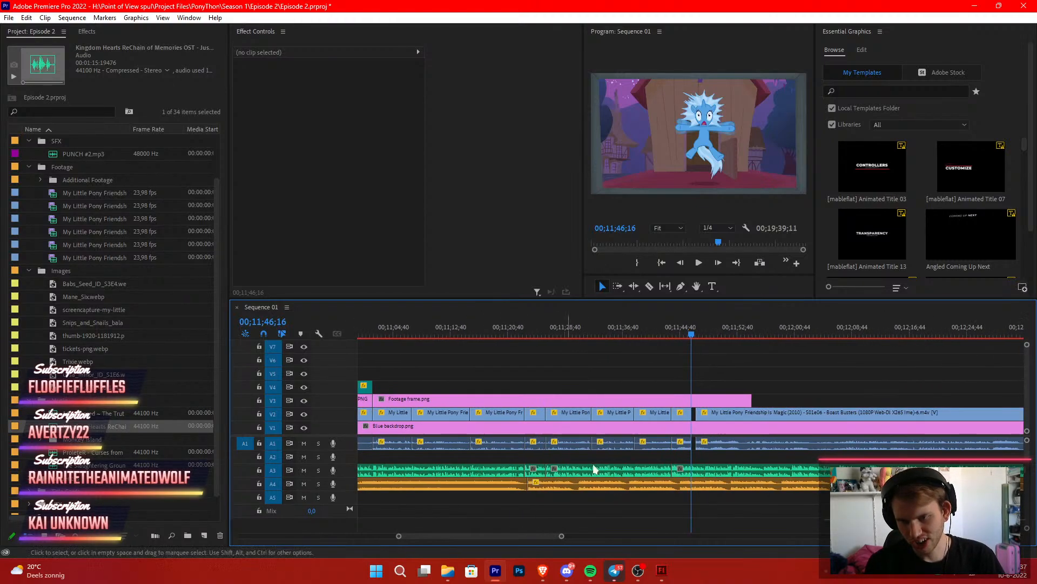
scroll(711, 336, "down", 5)
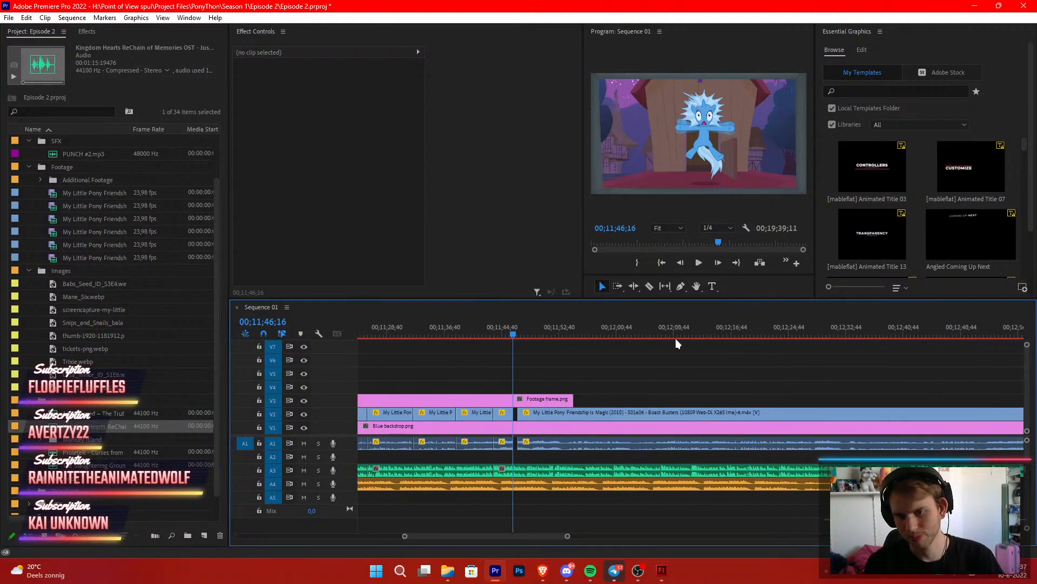
left_click(564, 328)
left_click_drag(572, 328, 649, 327)
left_click_drag(573, 400, 648, 400)
Trim the start of the remaining Boast Busters clip to the Trixie and Snips shot at 00;12;08;53 and close the gap
left_click_drag(651, 328, 676, 339)
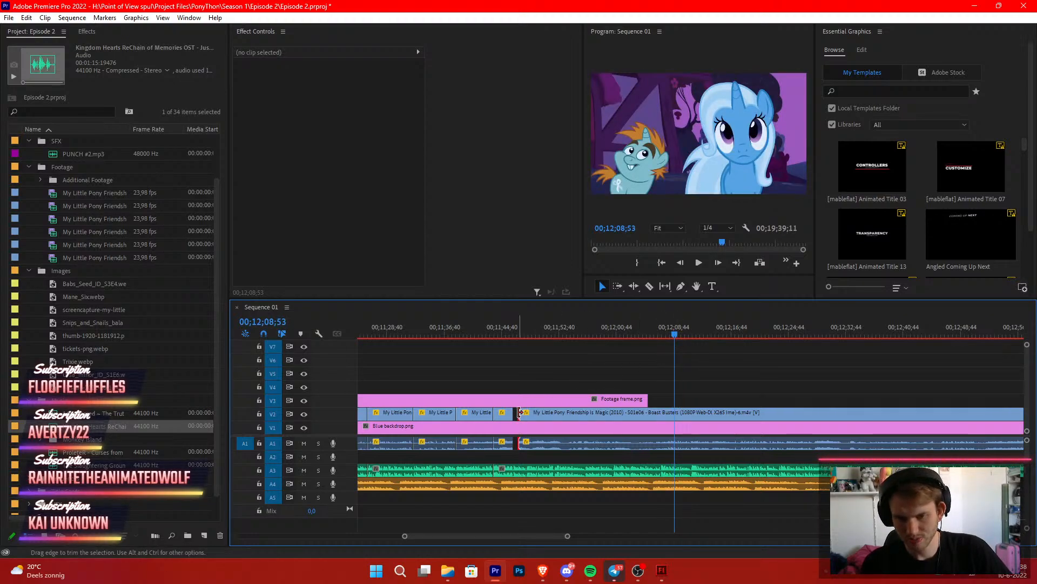
mouse_move(520, 413)
left_mouse_down()
mouse_move(676, 415)
mouse_move(537, 414)
left_mouse_up()
left_click(539, 372)
key("Up")
key("Up")
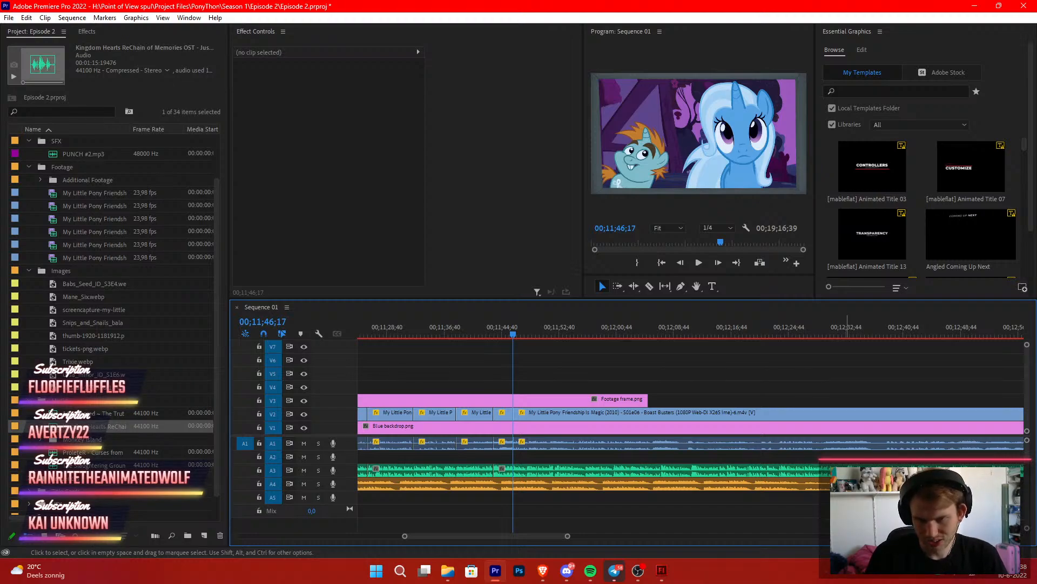
Play the Trixie and Snips excerpt, split it at about 00;11;48;00 and move that cut to 00;11;48;08
key("space")
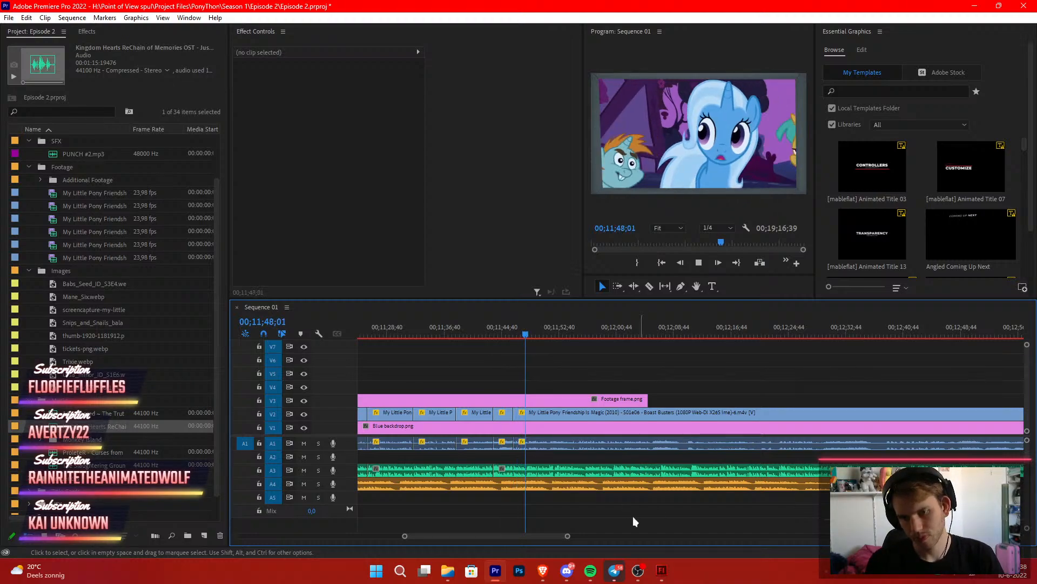
key("space")
key("space")
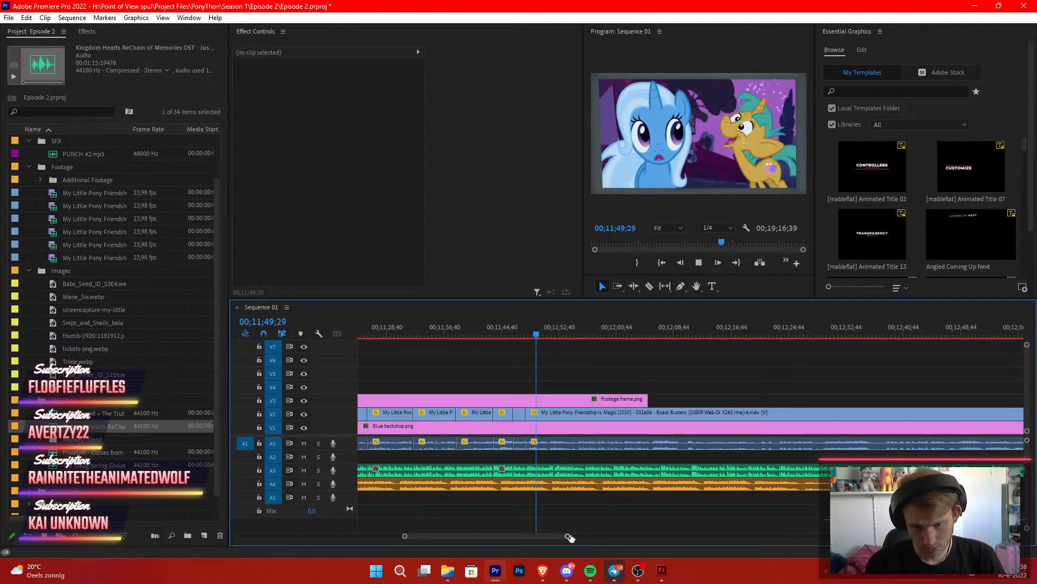
left_click_drag(569, 536, 525, 538)
key("space")
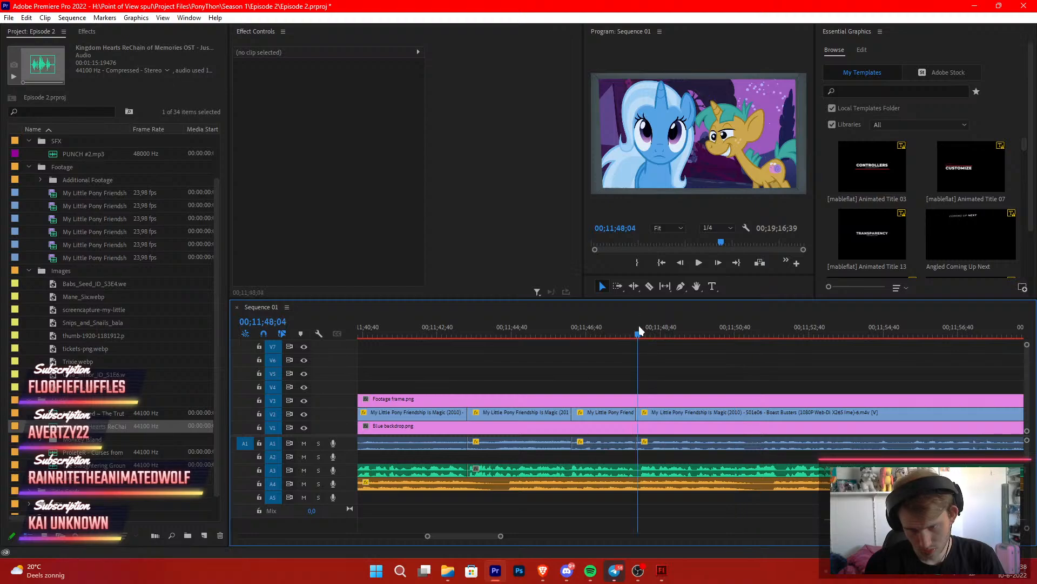
left_click_drag(638, 331, 640, 348)
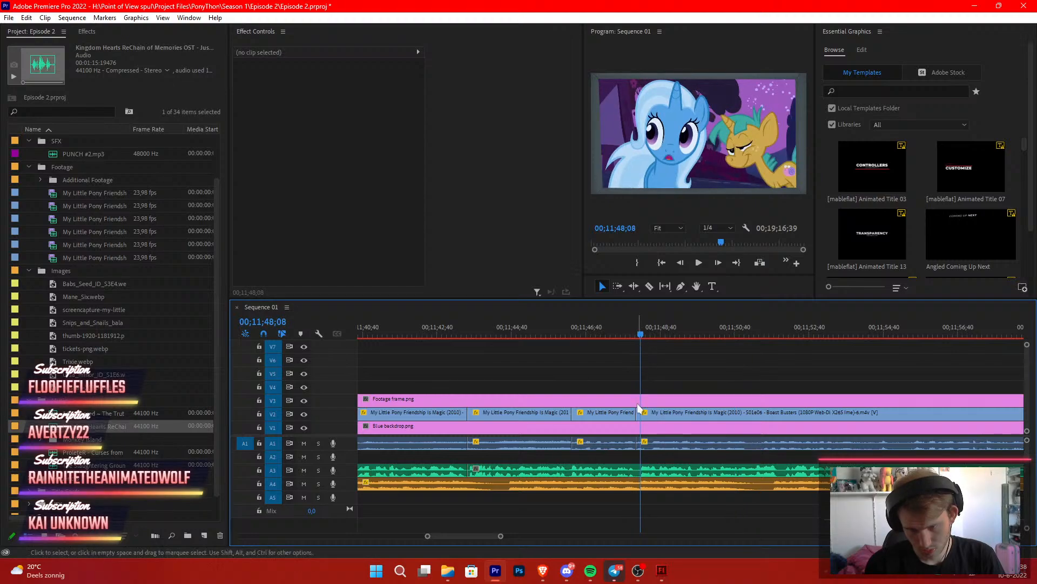
left_click_drag(640, 413, 638, 413)
Play the footage and commentary from the cut at 00;11;48;08 past 00;11;51;20
key("space")
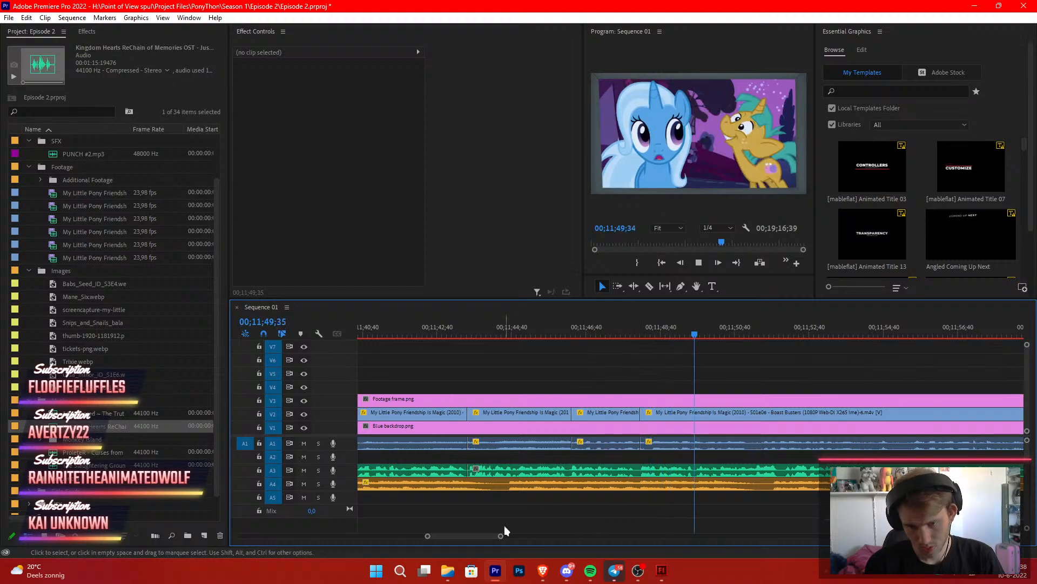
key("minus")
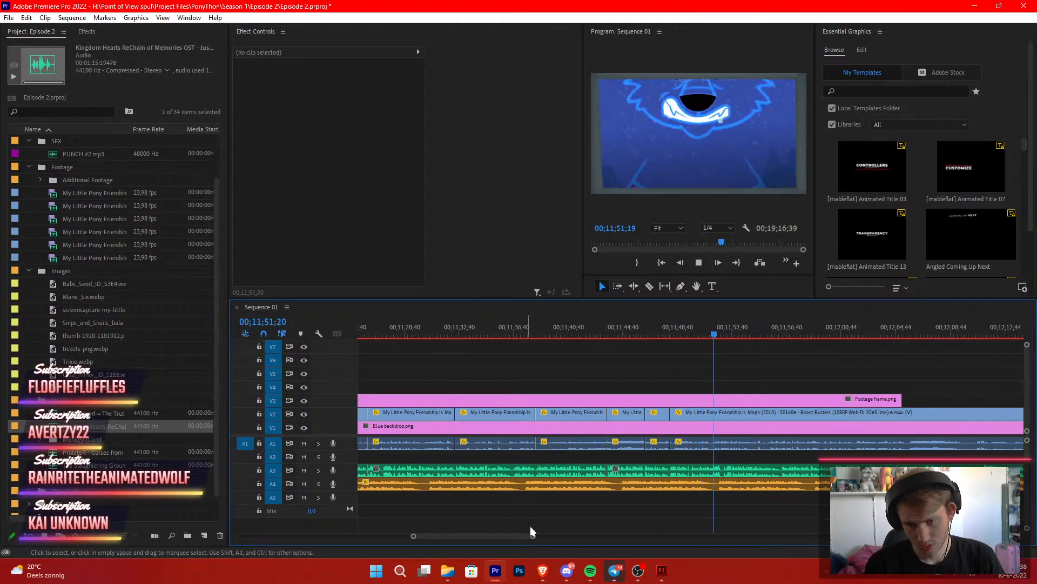
left_click_drag(534, 536, 578, 536)
Trim the start of the remaining Boast Busters clip to the worried Trixie shot at 00;13;22;18 and close the gap
left_click_drag(768, 330, 826, 355)
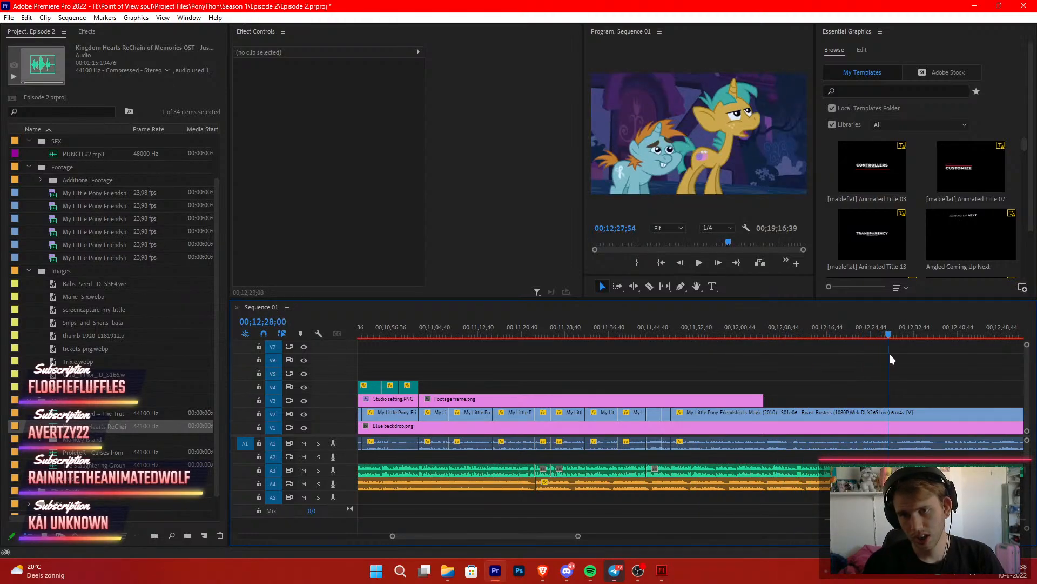
left_click_drag(890, 355, 920, 354)
scroll(825, 390, "down", 9)
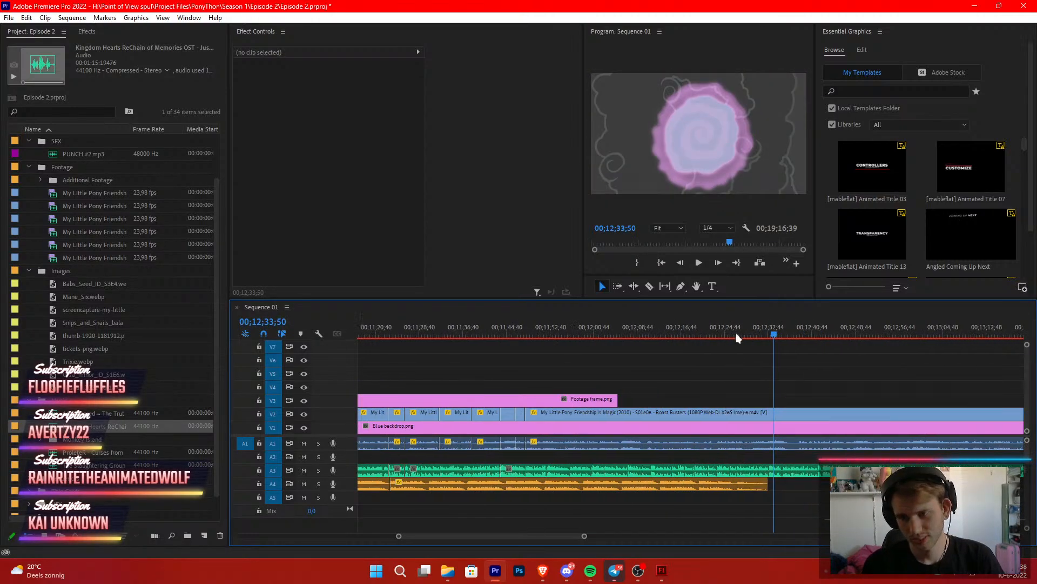
left_click_drag(776, 331, 741, 385)
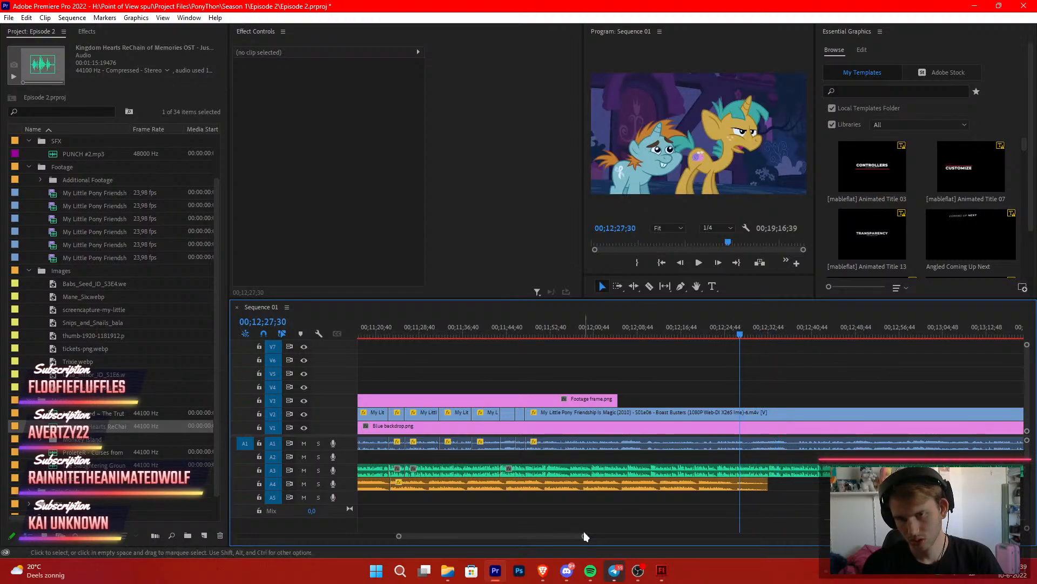
left_click_drag(583, 535, 683, 535)
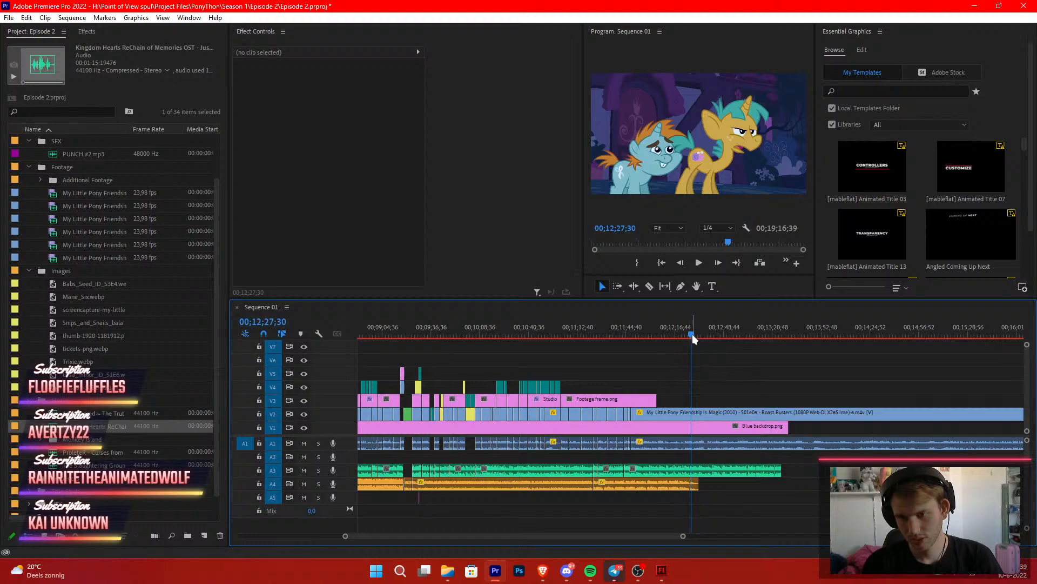
left_click_drag(692, 334, 777, 351)
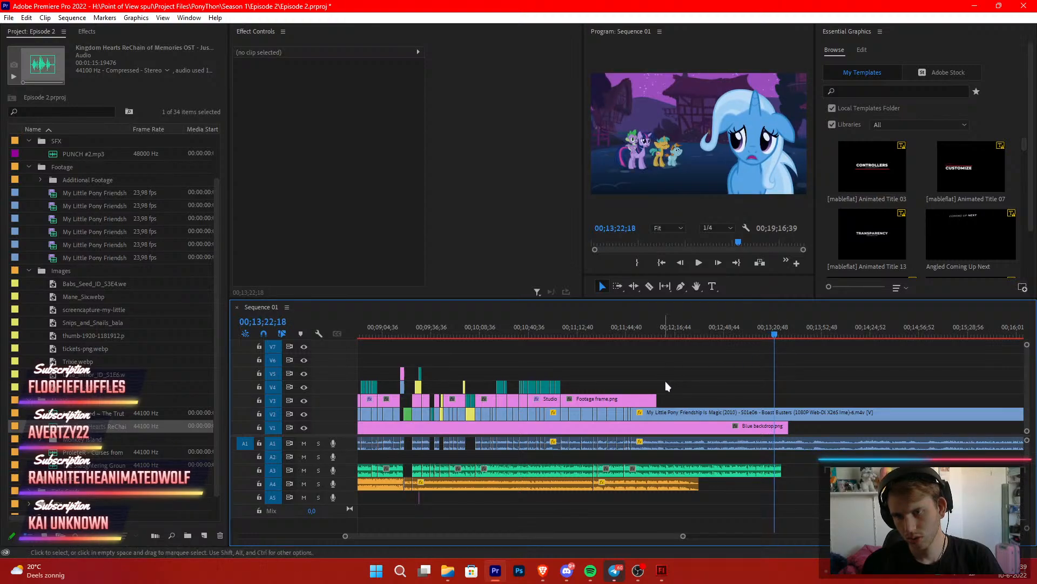
mouse_move(635, 412)
left_mouse_down()
mouse_move(783, 418)
mouse_move(634, 417)
mouse_move(653, 416)
left_mouse_up()
Play the footage from about 00;11;46;10 and split the Boast Busters clip at 00;11;52;05
left_click(637, 341)
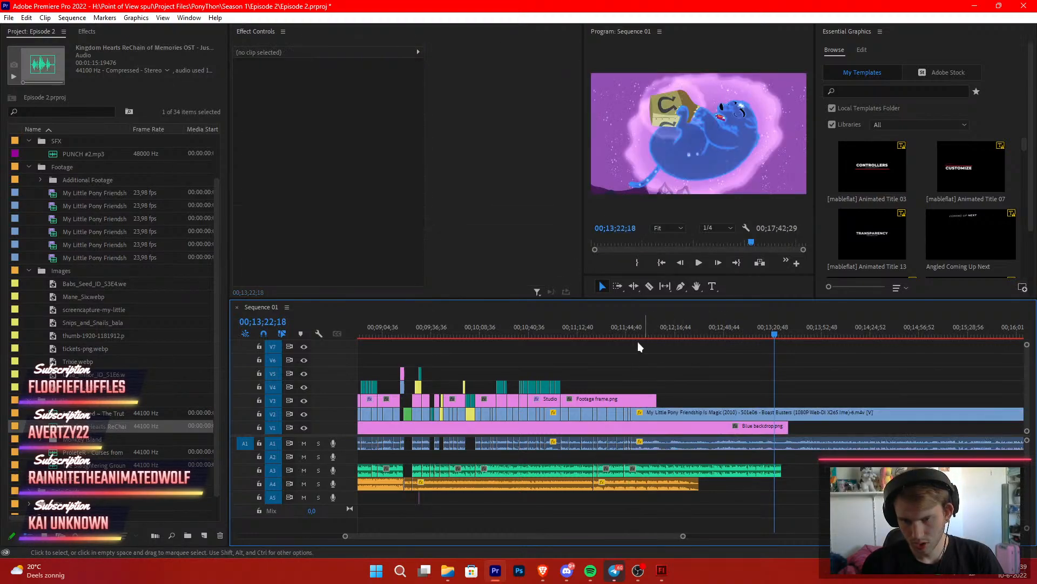
left_click(629, 332)
left_click_drag(683, 536, 565, 534)
scroll(773, 431, "down", 5)
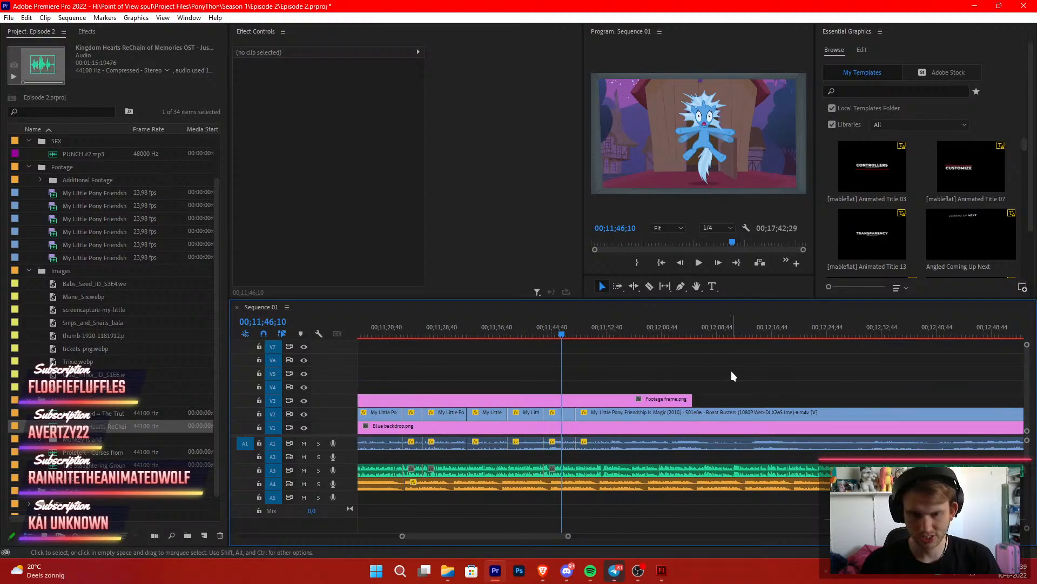
key("space")
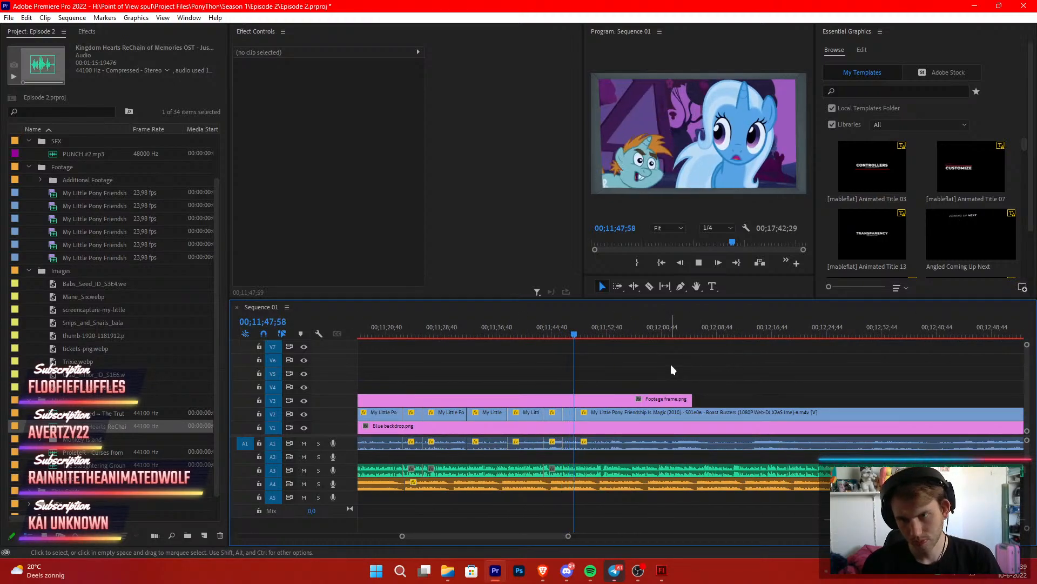
key("c")
left_click(622, 438)
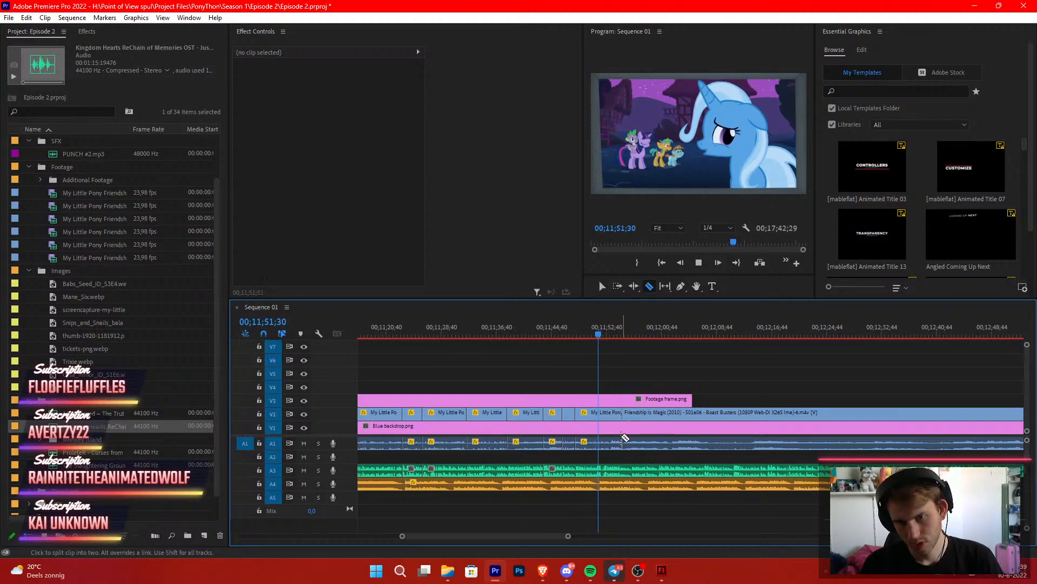
key("space")
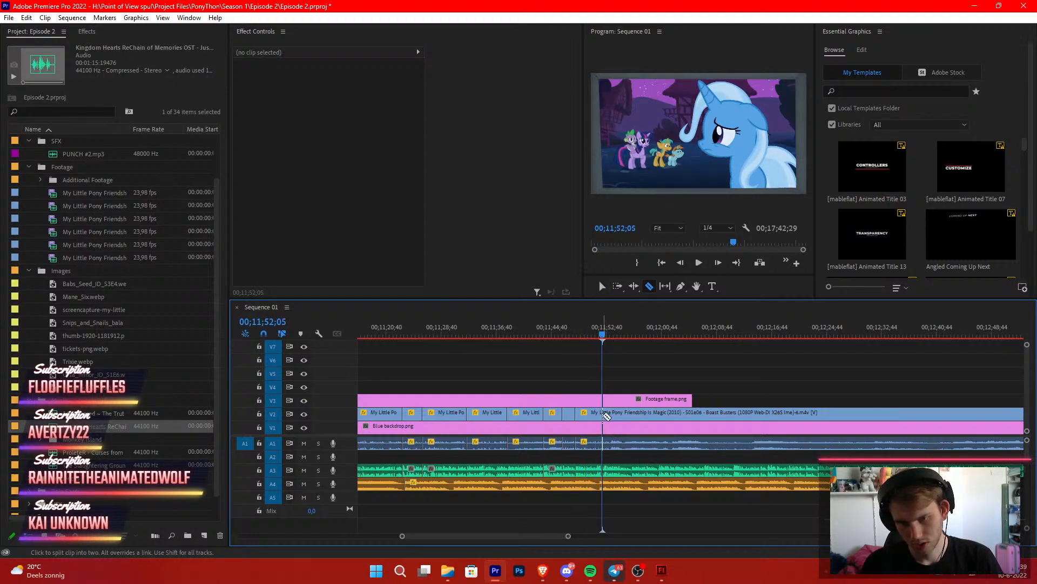
left_click(606, 415)
Trim the start of the remaining Boast Busters clip to the reeds shot at 00;12;24;44 and close the gap
key("b")
key("space")
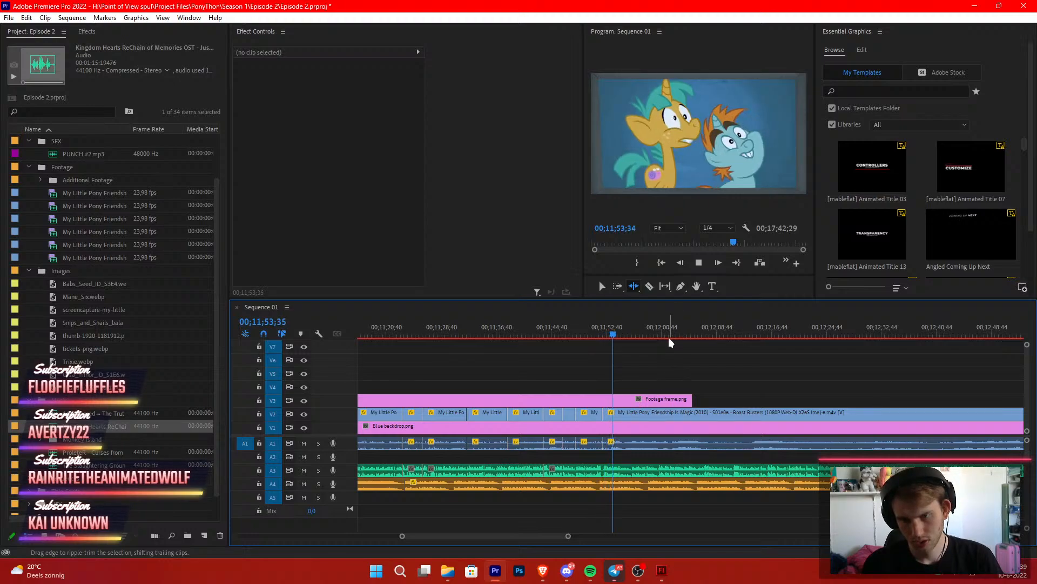
left_click_drag(664, 330, 827, 412)
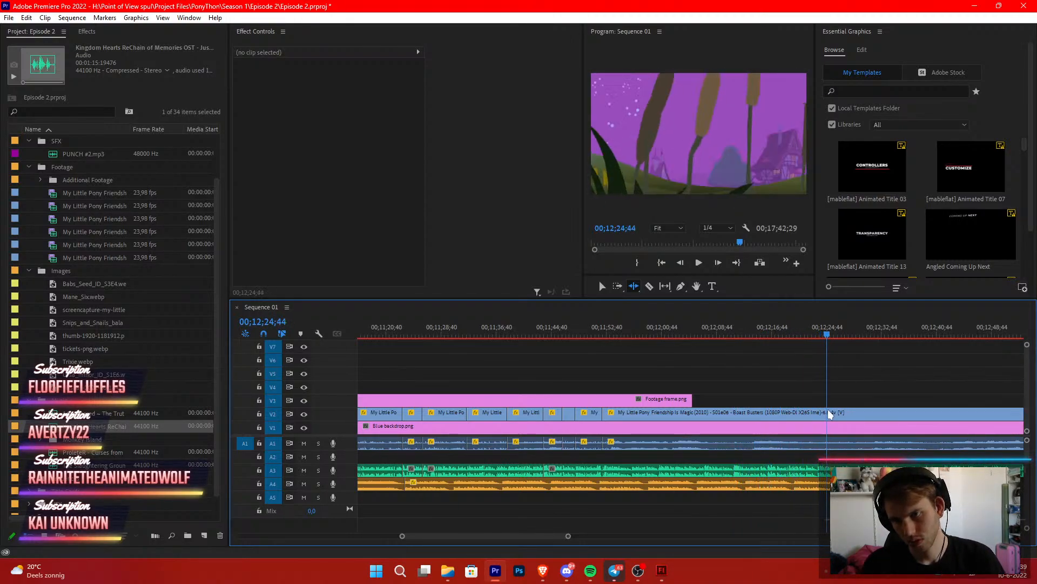
key("v")
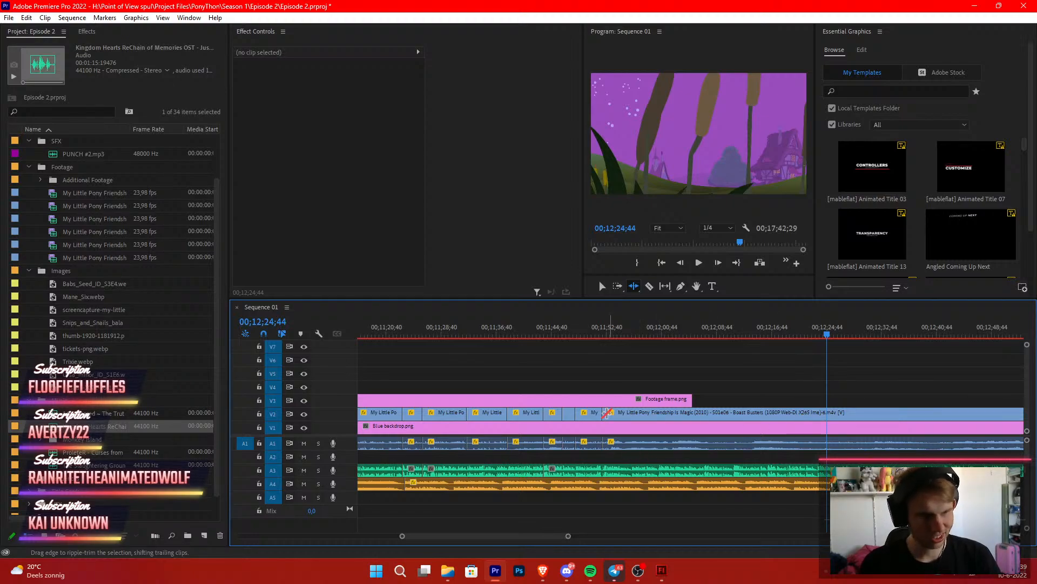
left_click_drag(608, 413, 832, 419)
left_click_drag(851, 417, 627, 417)
left_click(625, 384)
key("Up")
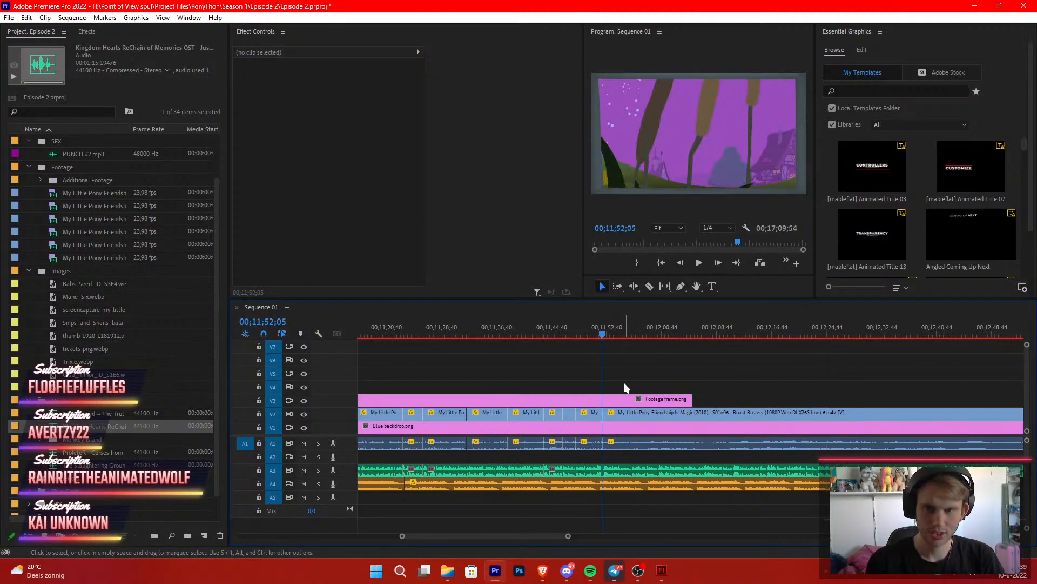
Play the reeds excerpt against the commentary and split the Boast Busters clip at 00;11;56;14
key("space")
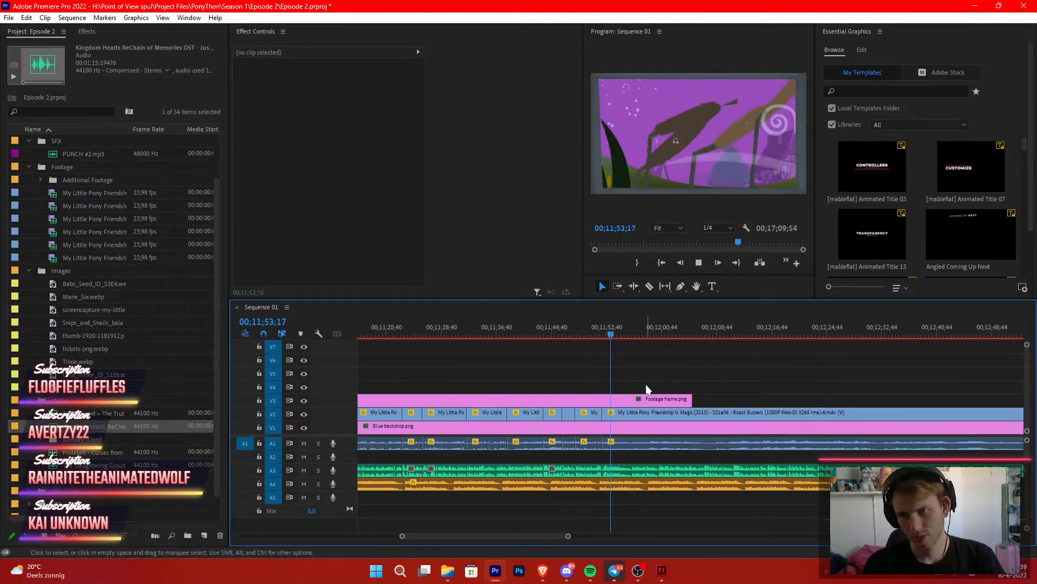
scroll(646, 384, "down", 3)
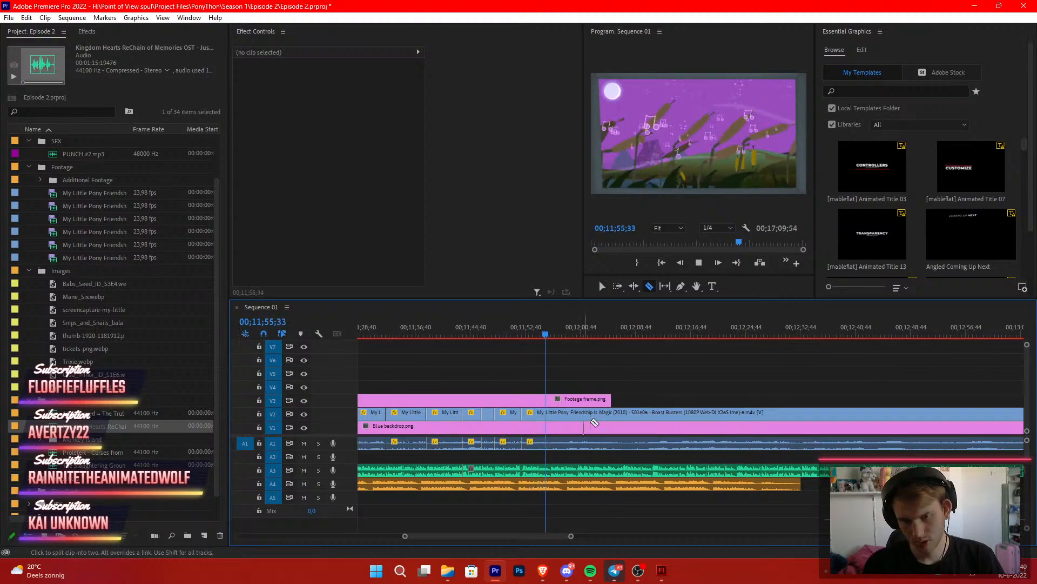
key("c")
key("space")
left_click(553, 413)
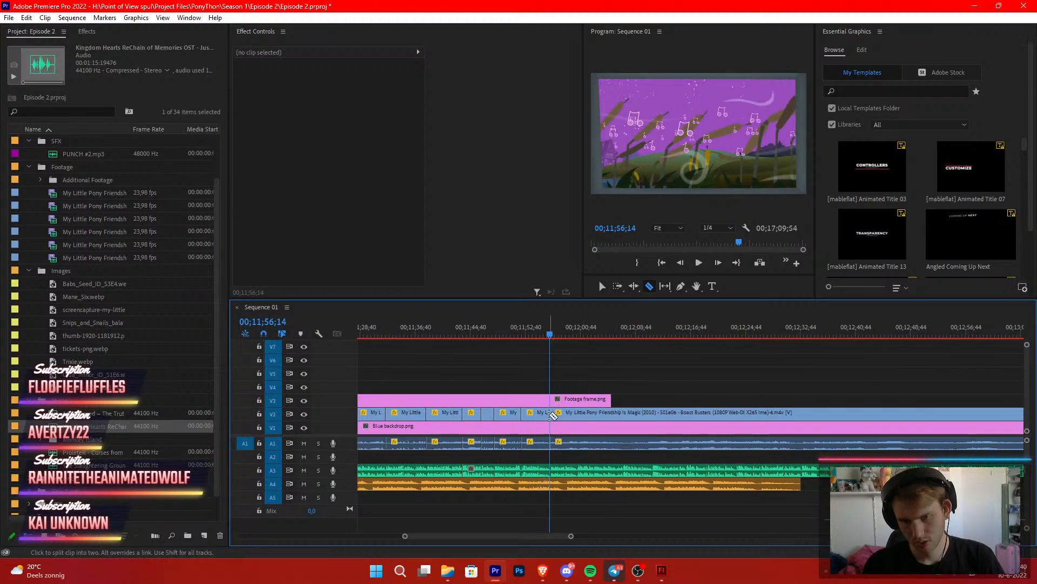
Trim the start of the remaining Boast Busters clip to the blue star bear shot at 00;12;06;36 and close the gap
key("v")
key("space")
left_click_drag(586, 338, 621, 349)
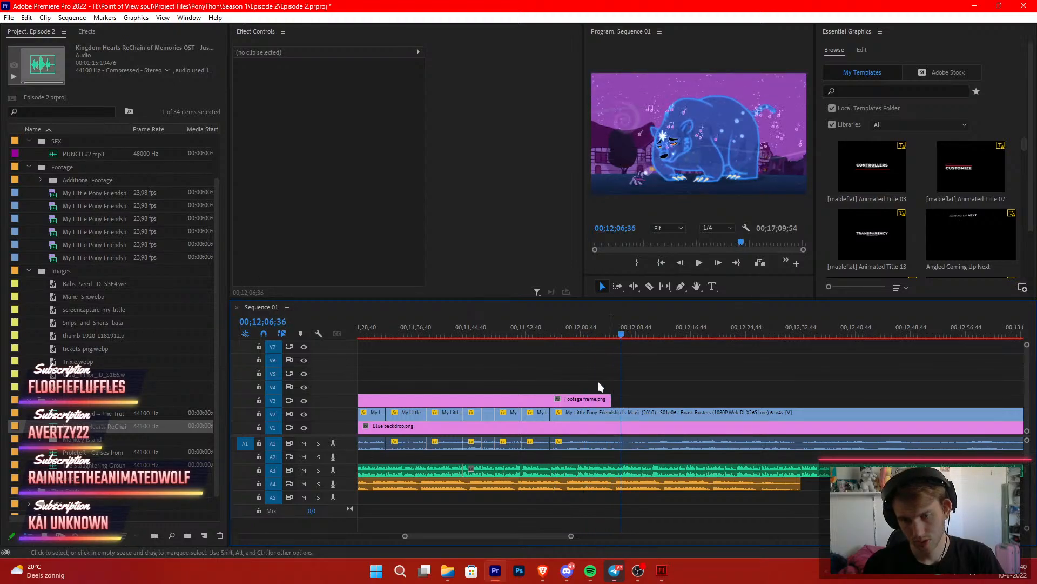
mouse_move(553, 410)
left_mouse_down()
mouse_move(616, 415)
mouse_move(569, 412)
left_mouse_up()
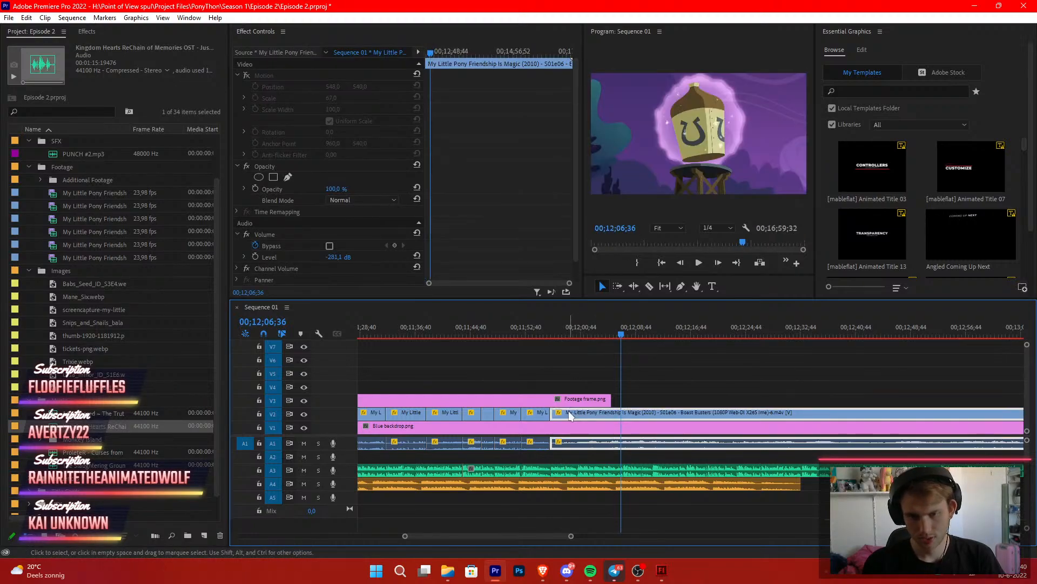
key("Up")
key("Up")
Play the star bear and Spike excerpt and split the Boast Busters clip at 00;12;00;11
key("space")
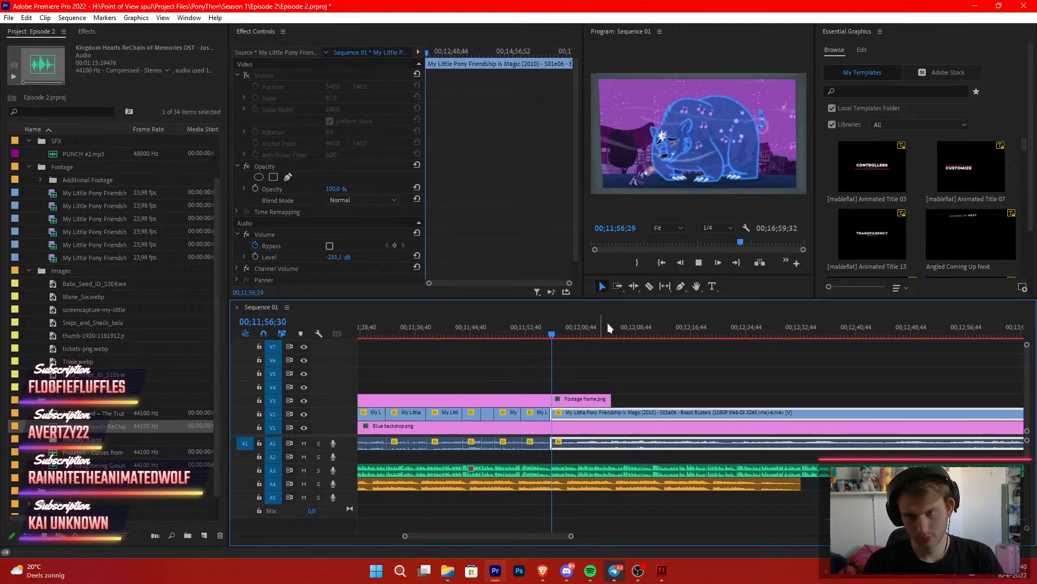
left_click(648, 365)
key("c")
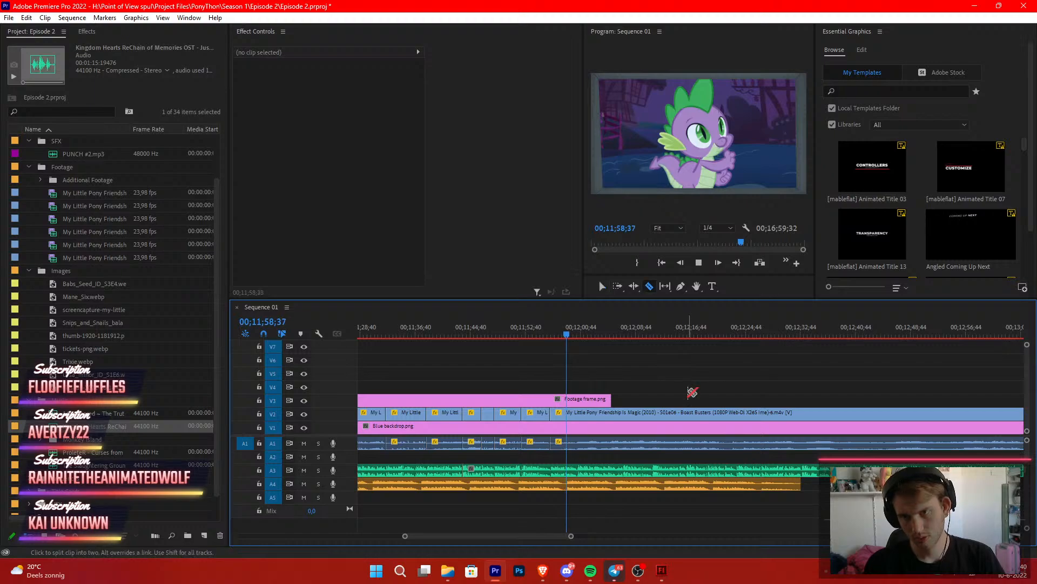
key("space")
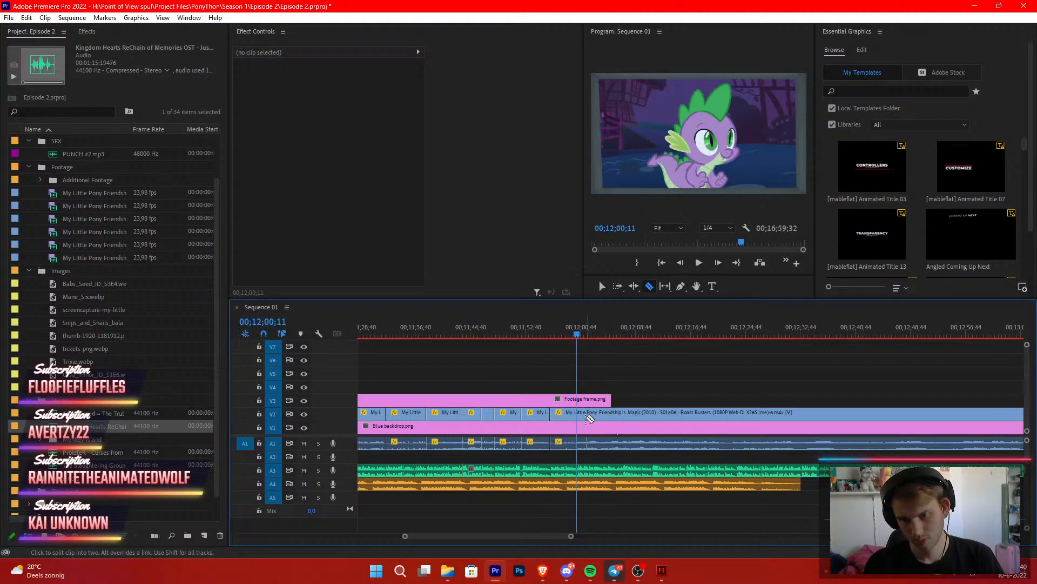
left_click(588, 417)
Trim the start of the remaining Boast Busters clip to the glowing water tower shot at 00;12;06;22 and close the gap
key("v")
key("space")
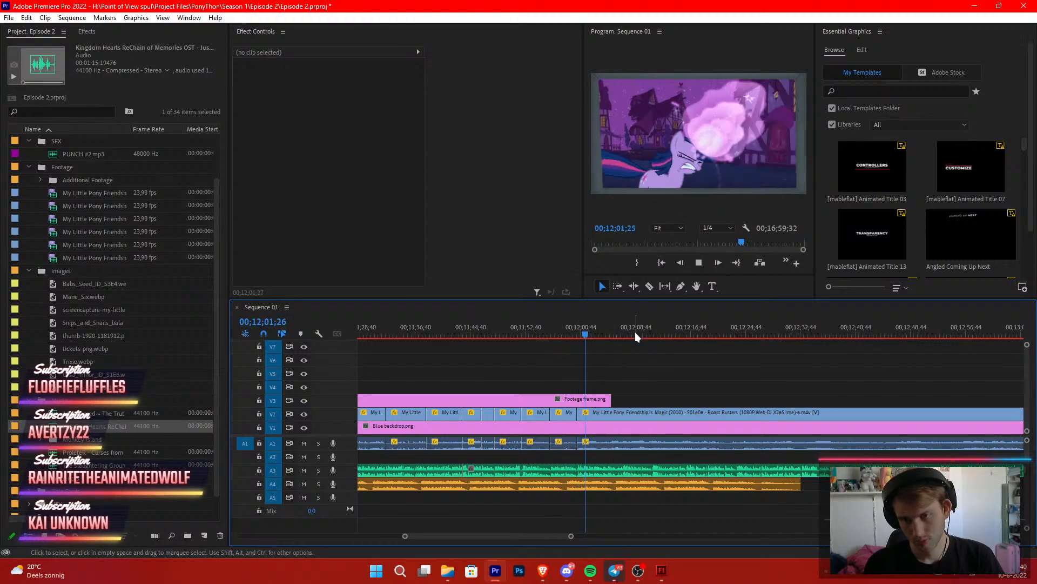
left_click_drag(637, 339, 619, 352)
left_click_drag(580, 414, 627, 416)
left_click(589, 416)
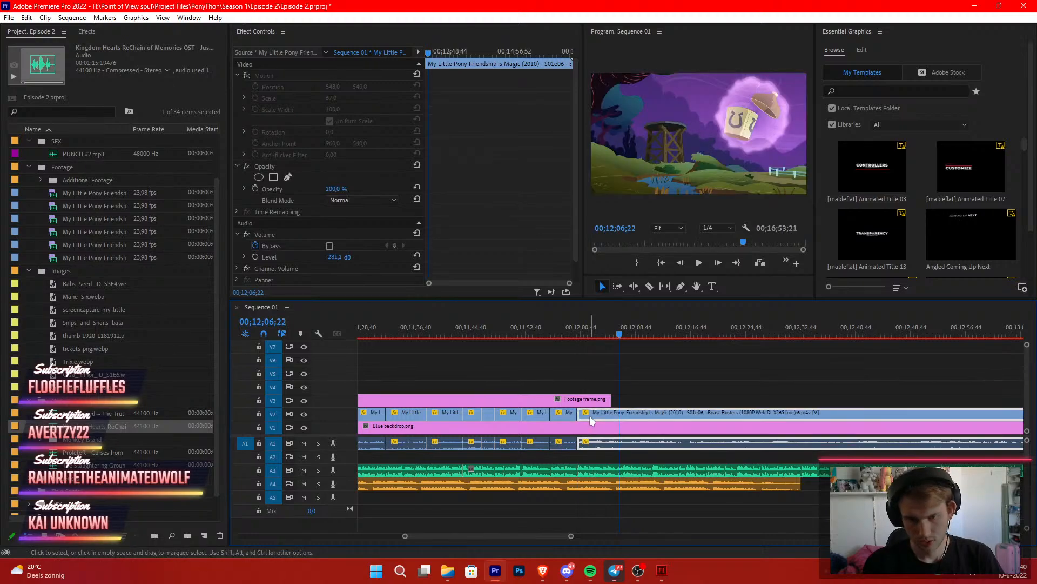
key("Up")
left_click(617, 384)
Extend the Footage frame.png overlay to about 00;12;19 and split the Boast Busters clip at 00;12;06;54
key("space")
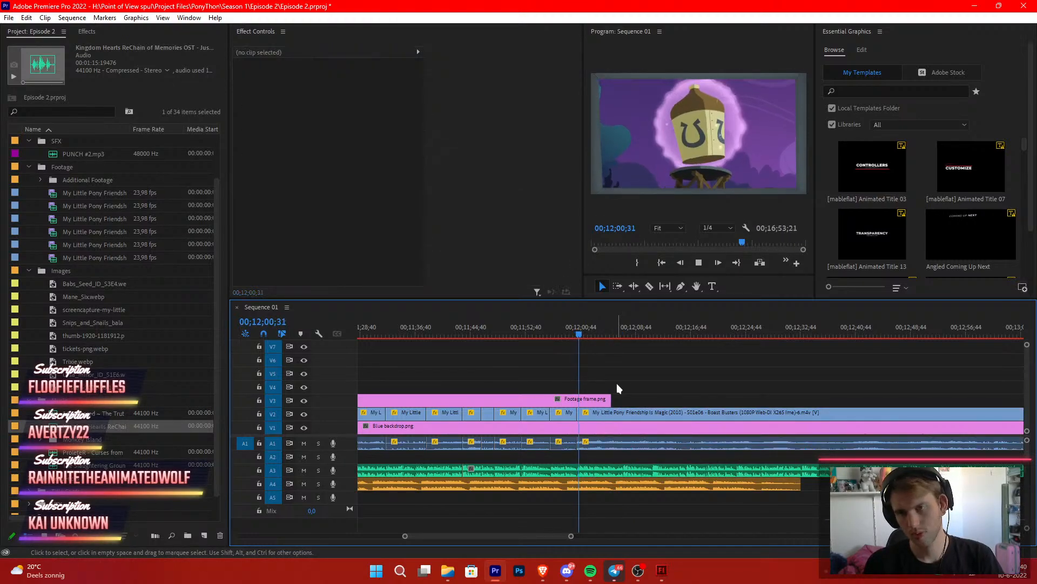
scroll(617, 383, "down", 2)
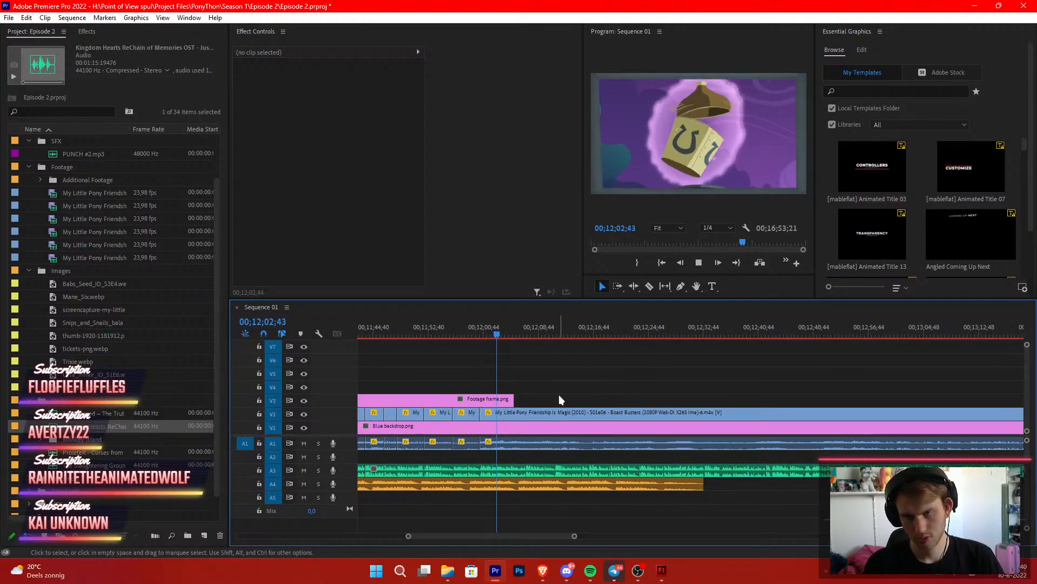
left_click_drag(511, 400, 610, 400)
key("c")
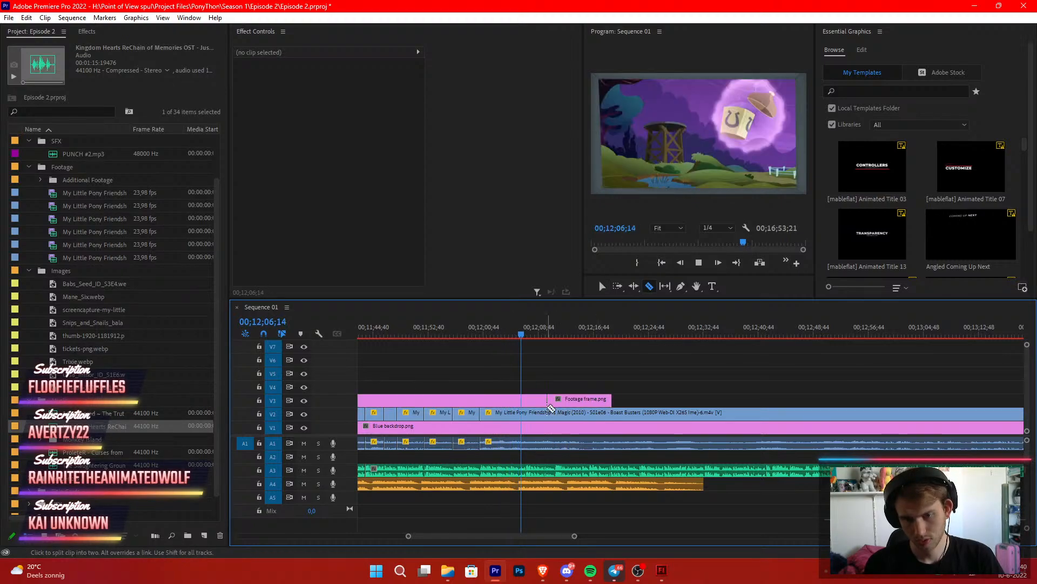
key("space")
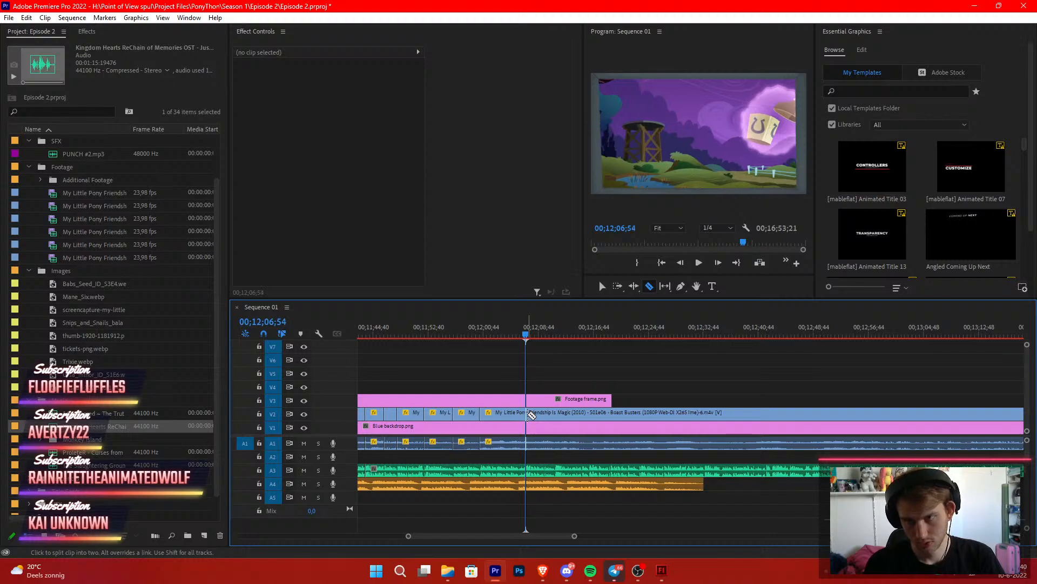
left_click(531, 414)
Trim the start of the remaining Boast Busters clip to the lone Trixie shot at 00;12;22;41 and close the gap
key("v")
key("space")
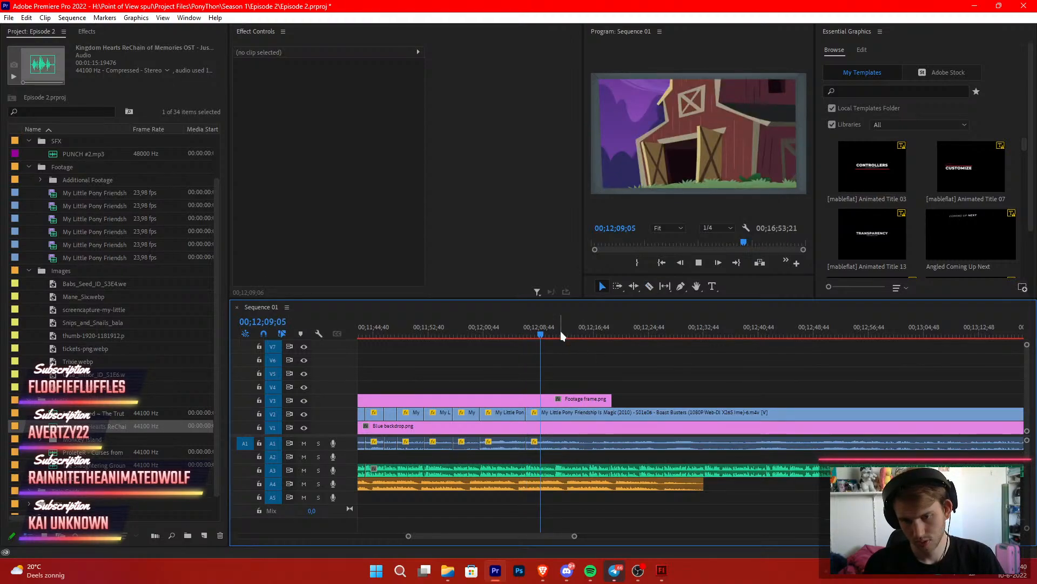
left_click_drag(560, 330, 636, 369)
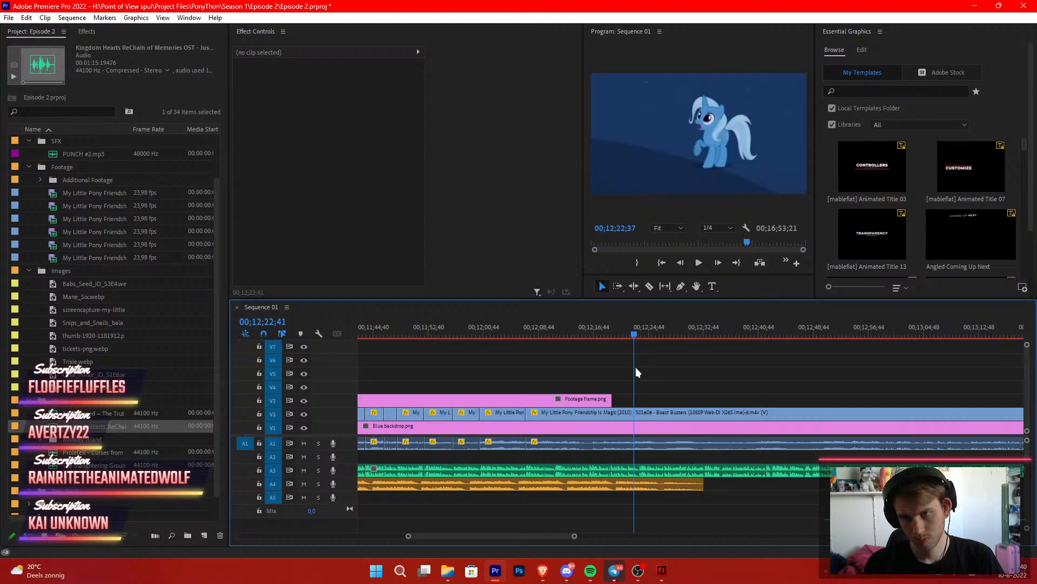
left_click_drag(530, 413, 555, 414)
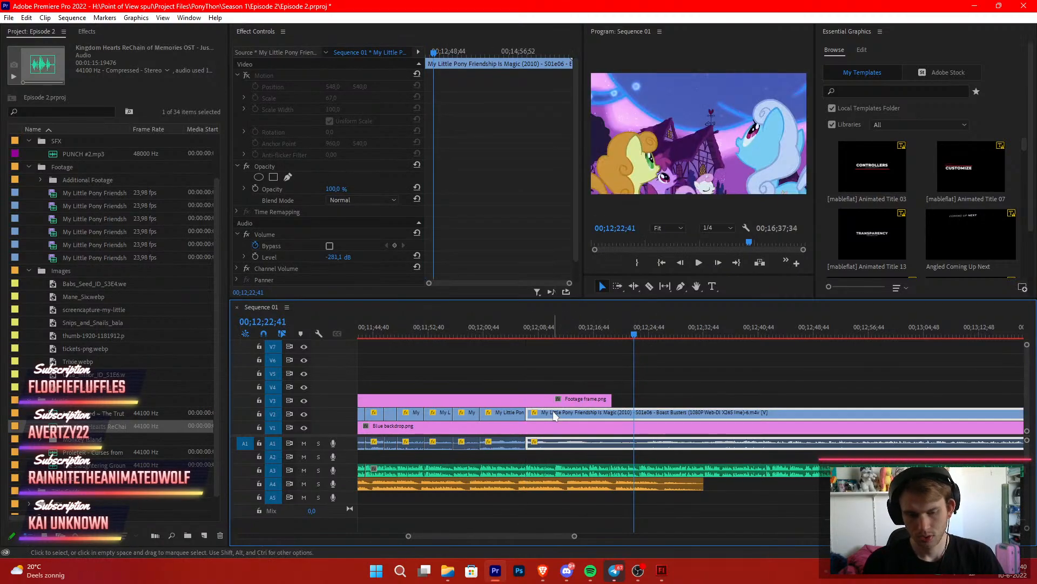
key("Up")
key("Up")
Play the Trixie excerpt against the commentary and split the Boast Busters clip at 00;12;11;05
key("space")
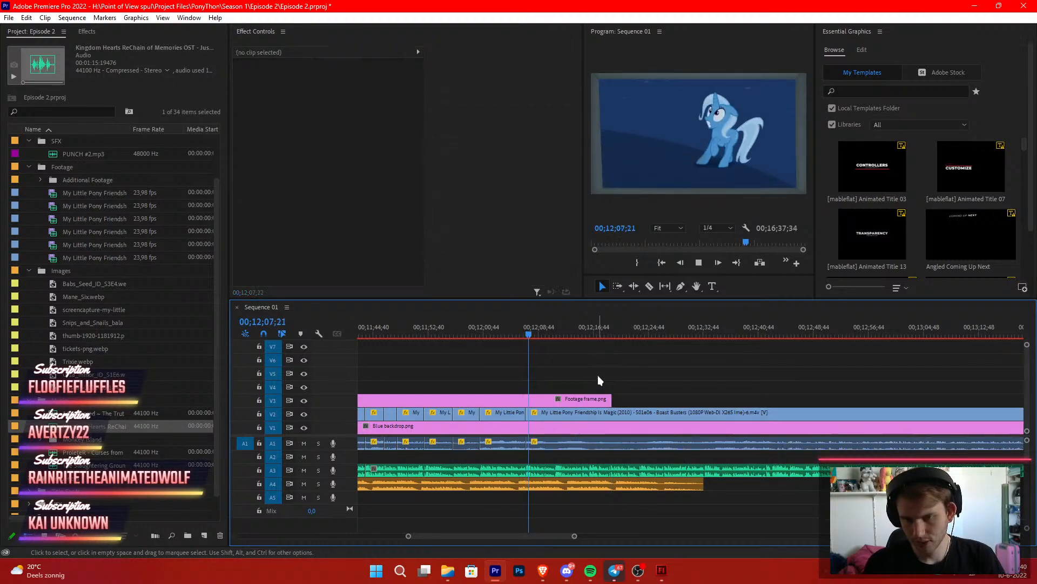
left_click(597, 376)
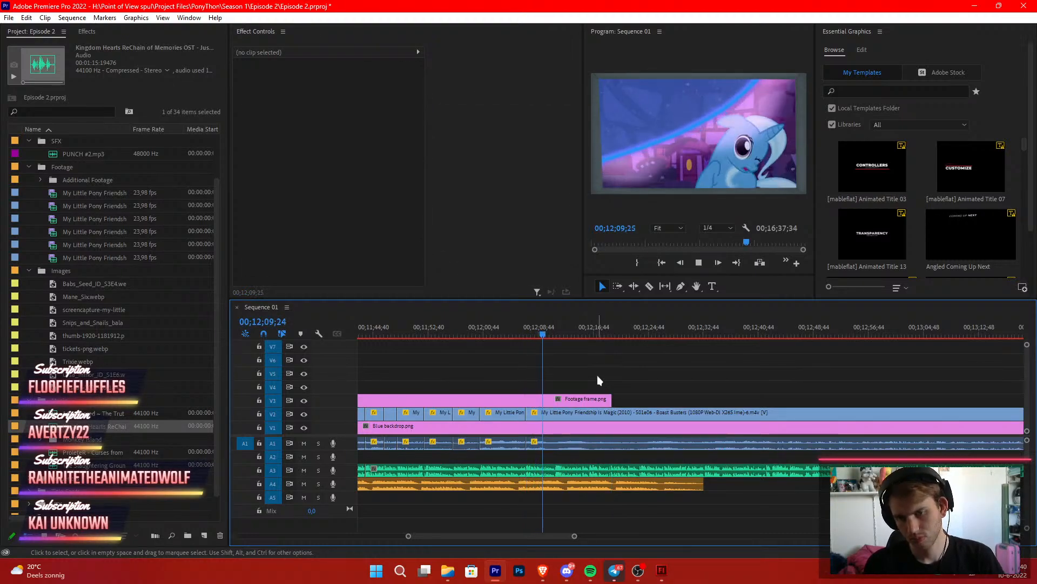
key("c")
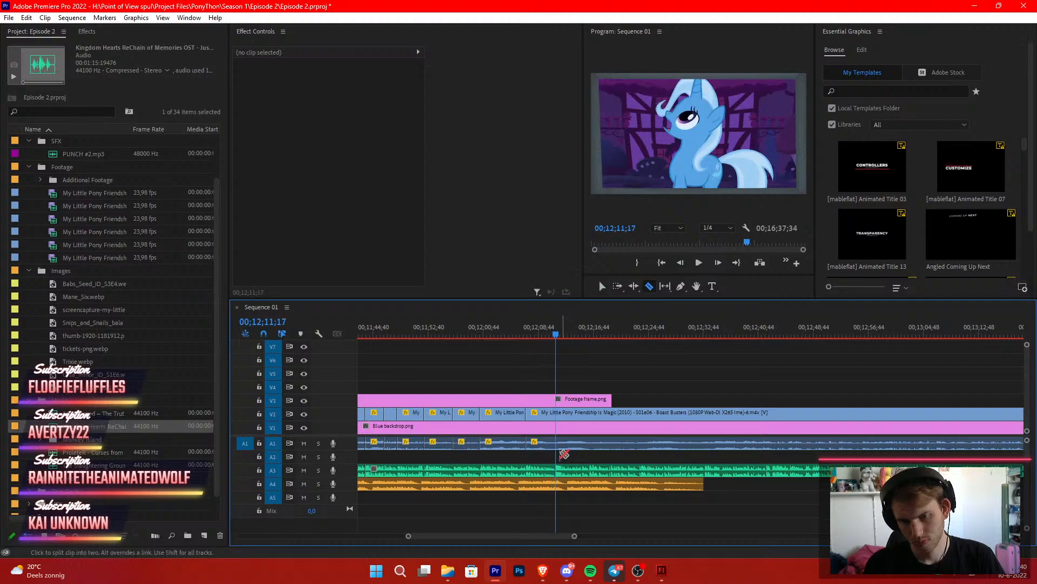
key("space")
left_click_drag(574, 537, 529, 539)
key("space")
left_click(670, 332)
left_click_drag(671, 329, 668, 333)
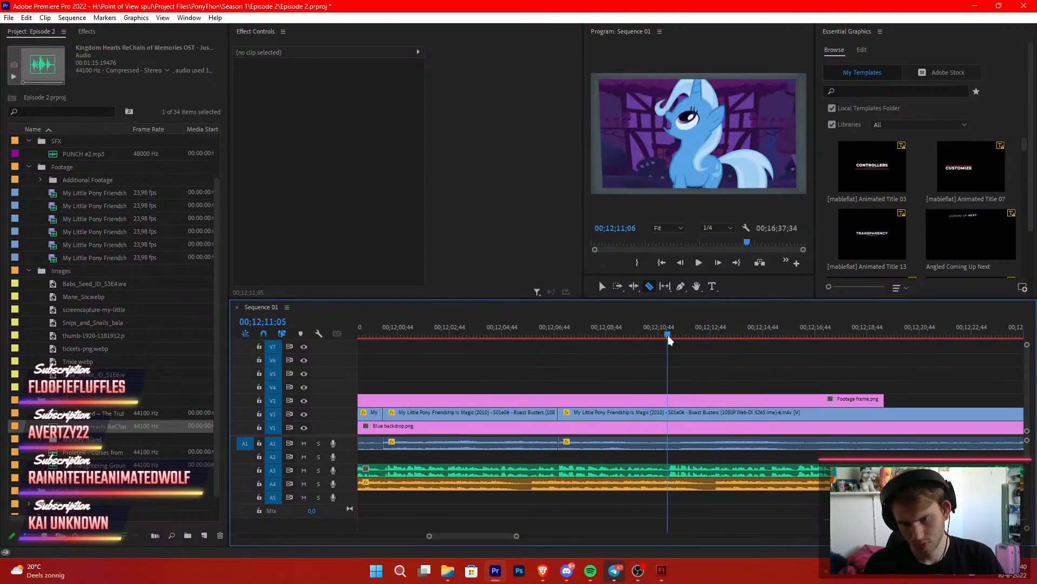
left_click(668, 414)
Play past the cut at 00;12;11;05 and move the remaining Boast Busters clip to about 00;17;13
key("v")
key("space")
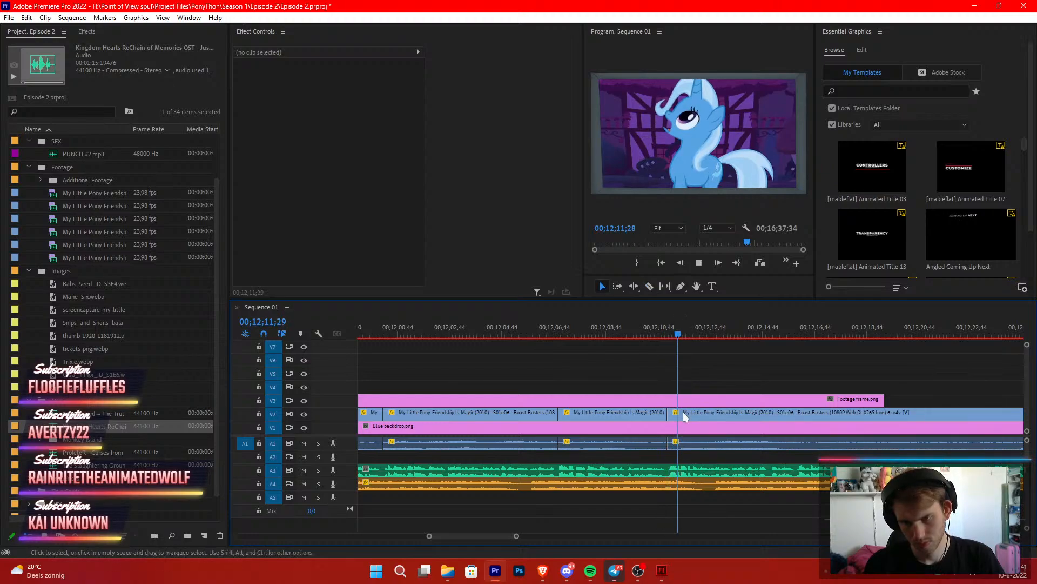
left_click_drag(517, 539, 709, 542)
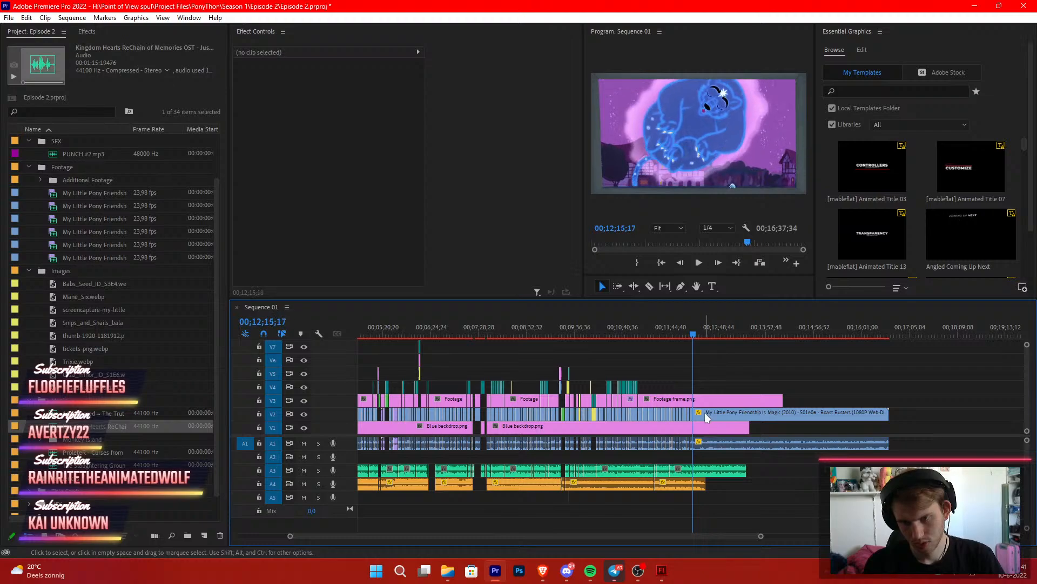
mouse_move(705, 412)
left_mouse_down()
mouse_move(897, 414)
mouse_move(711, 414)
mouse_move(1033, 430)
mouse_move(859, 419)
mouse_move(714, 429)
mouse_move(712, 413)
left_mouse_up()
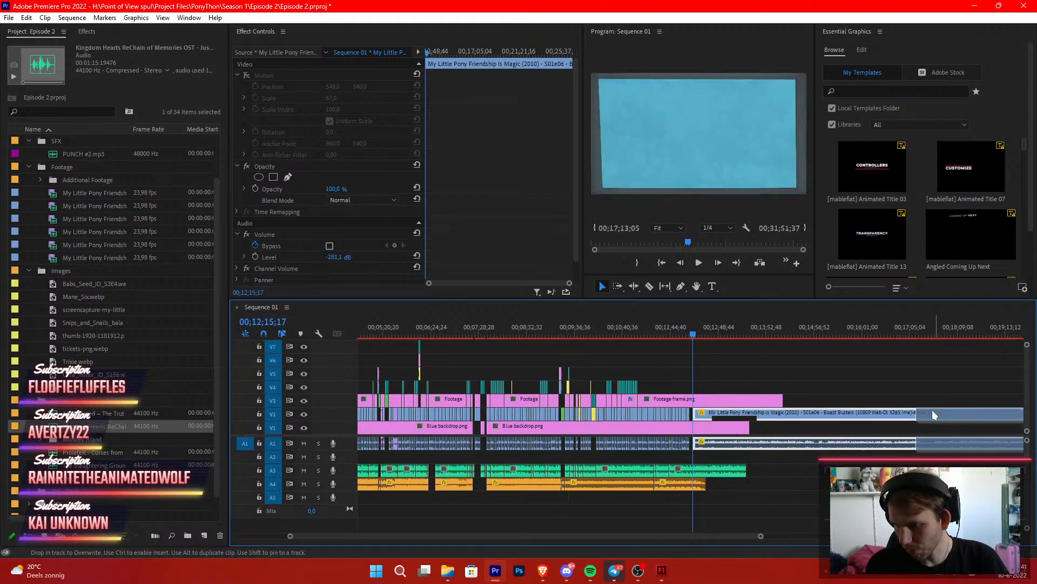
left_click_drag(932, 412, 761, 457)
Extend the remaining Boast Busters clip's start back to the earlier Trixie stage footage and move the clip back to about 00;12;15;17
left_click(904, 412)
left_click(913, 415)
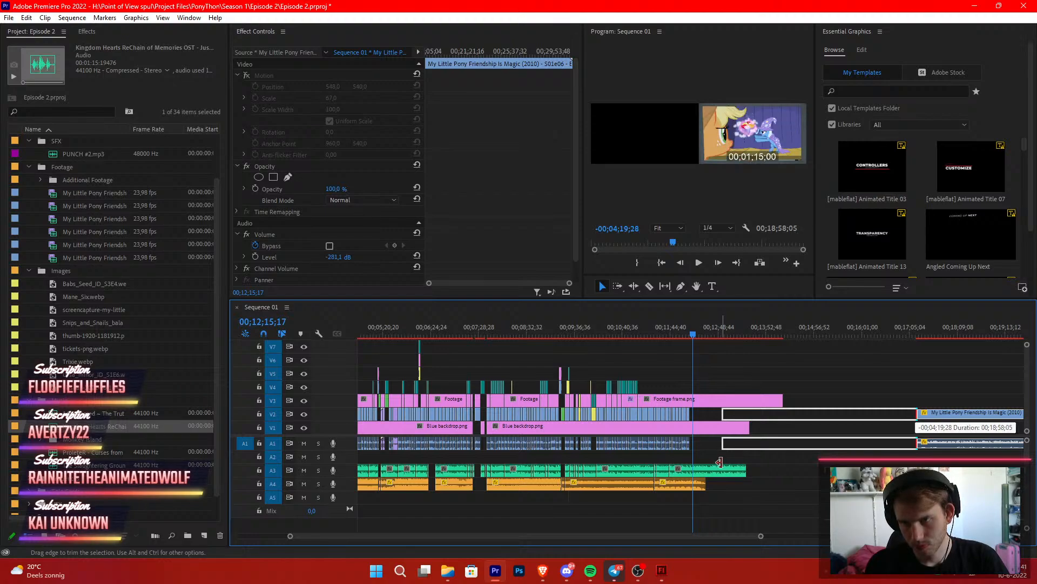
left_click_drag(720, 462, 721, 461)
mouse_move(738, 417)
left_mouse_down()
mouse_move(967, 411)
mouse_move(944, 426)
mouse_move(801, 438)
mouse_move(843, 429)
mouse_move(808, 425)
mouse_move(930, 427)
mouse_move(721, 415)
left_mouse_up()
left_click(869, 422)
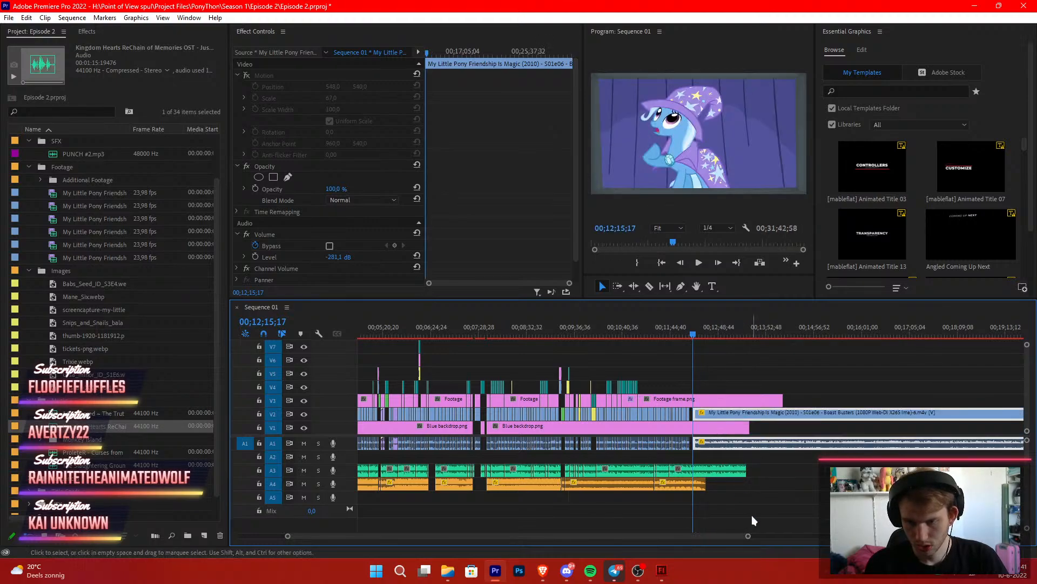
Move the remaining Boast Busters clip back against the previous cut at 00;12;11;05 to close the gap
left_click_drag(748, 536, 628, 534)
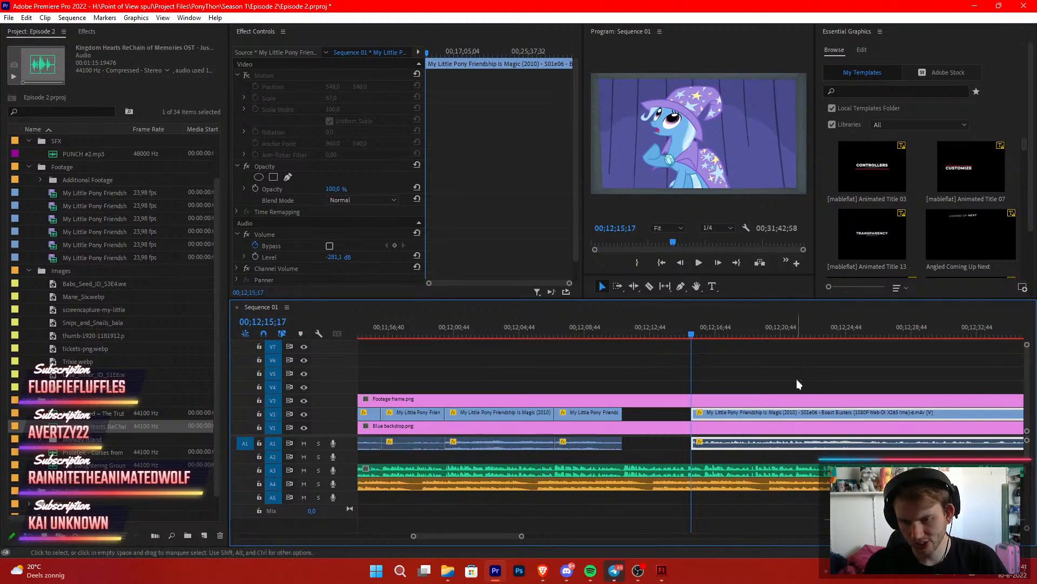
left_click_drag(708, 422, 640, 414)
left_click(615, 355)
left_click(603, 331)
Play the Trixie stage excerpt against the commentary and split the Boast Busters clip at 00;12;16;01
key("space")
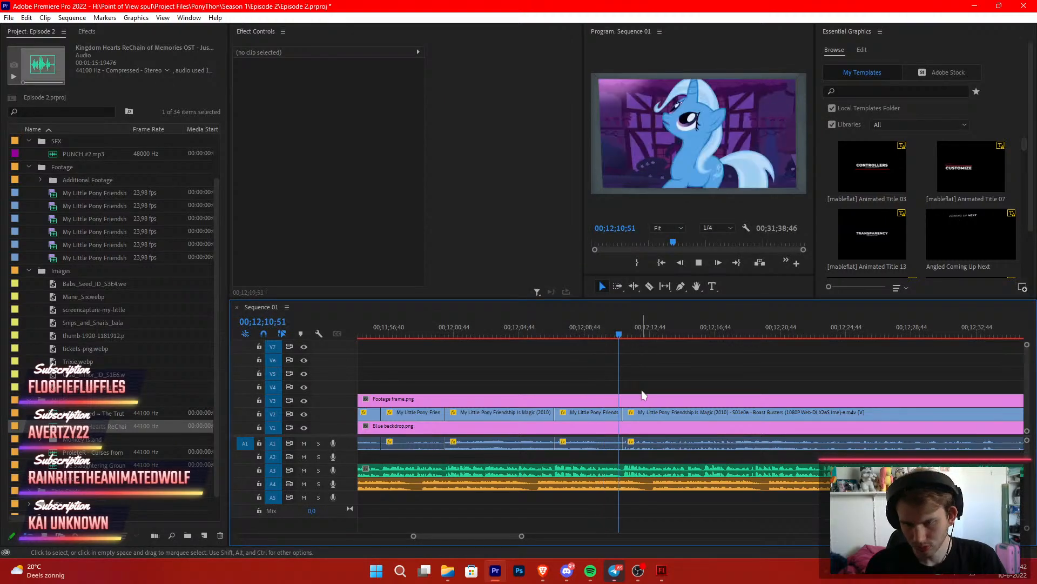
key("c")
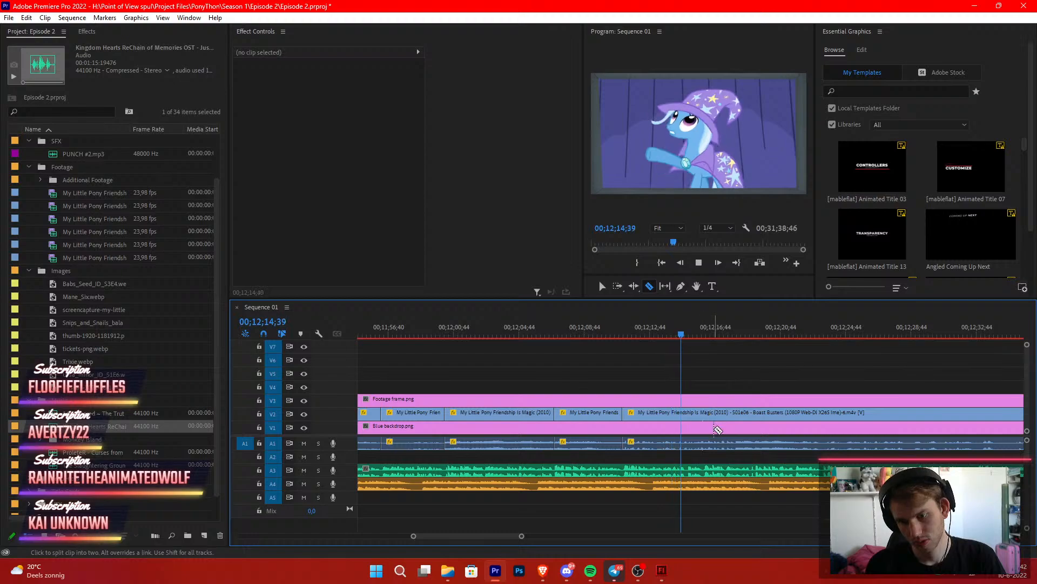
key("space")
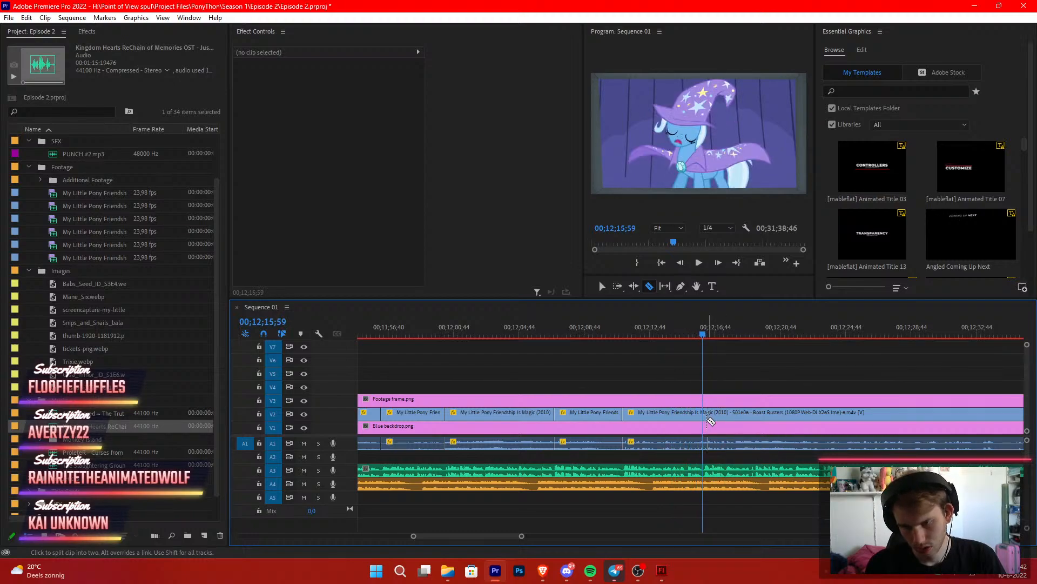
left_click(705, 420)
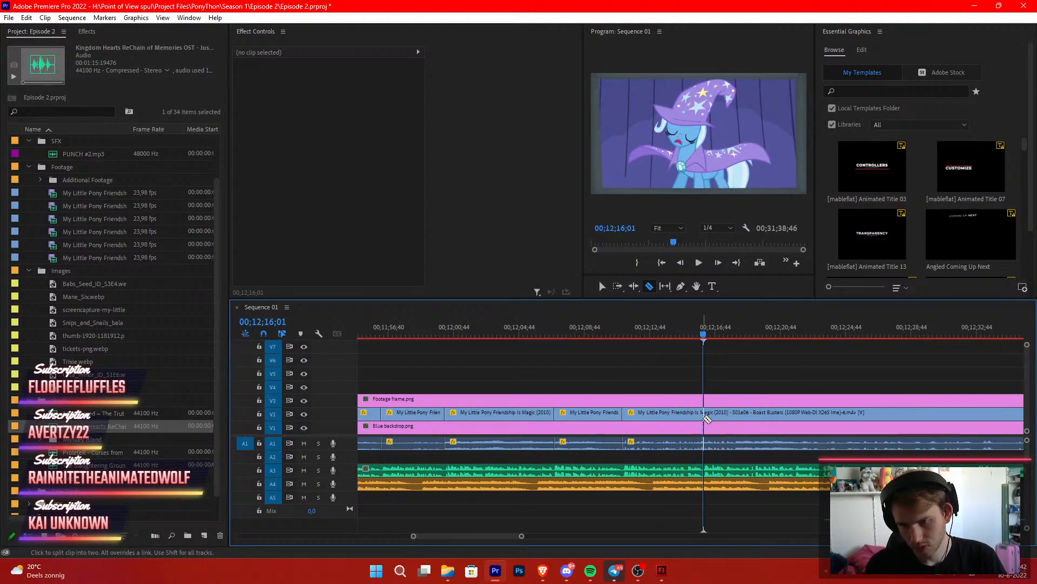
key("b")
Trim the start of the remaining Boast Busters clip to the Applejack and Trixie shot at 00;12;39;21 and close the gap
key("space")
key("v")
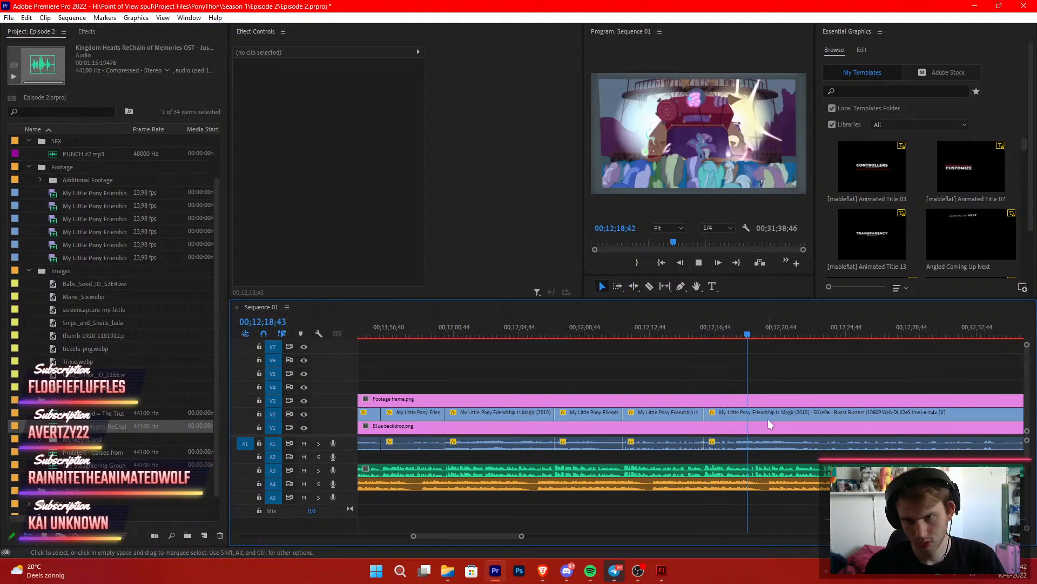
left_click_drag(760, 334, 857, 371)
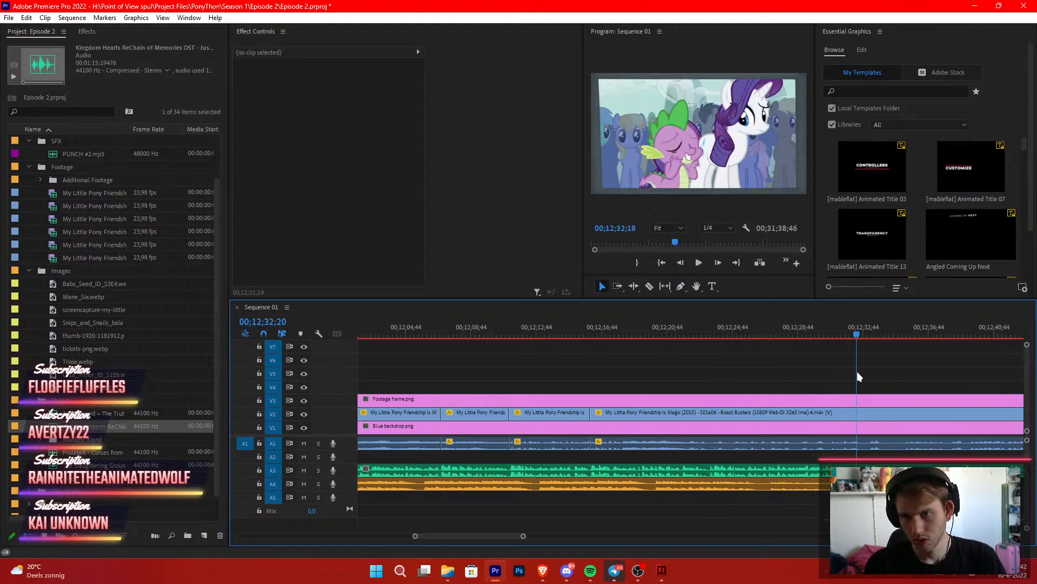
left_click_drag(524, 537, 575, 536)
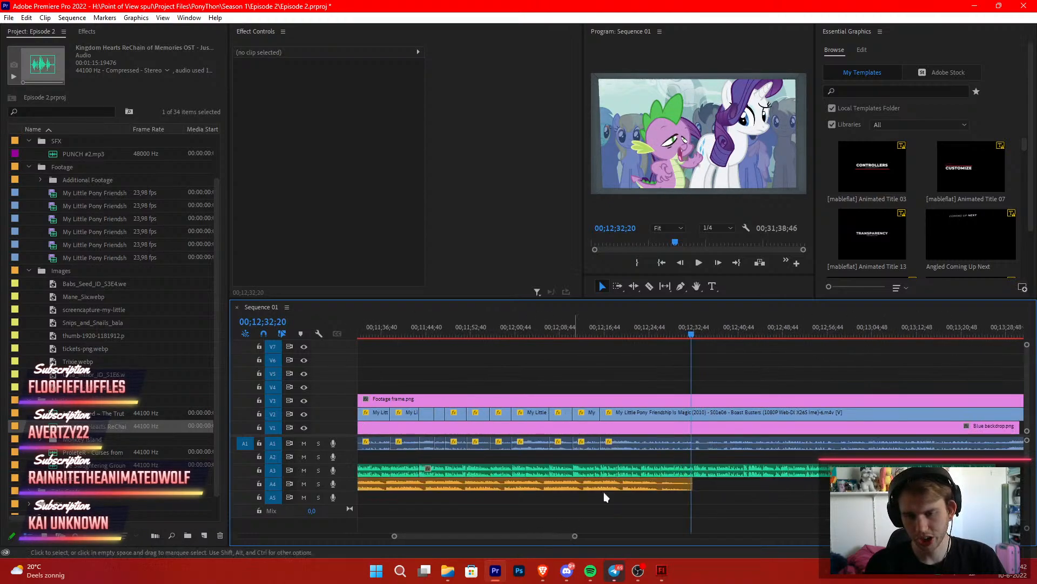
left_click_drag(726, 336, 731, 371)
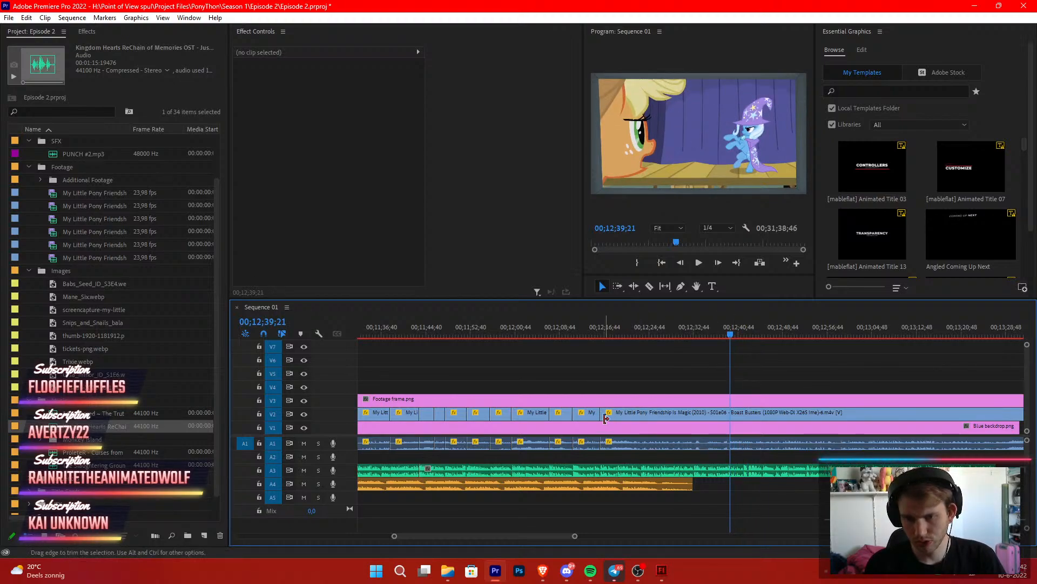
mouse_move(603, 416)
left_mouse_down()
mouse_move(734, 421)
mouse_move(618, 412)
left_mouse_up()
left_click(606, 370)
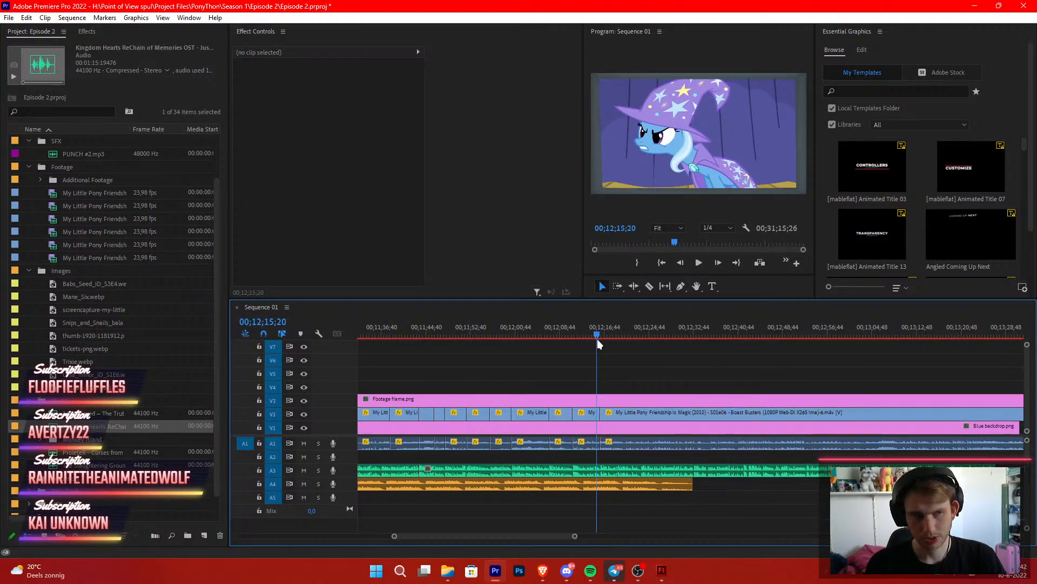
Play across the cut at 00;12;16;01 and split the Boast Busters clip at 00;12;19;11
left_click_drag(597, 339, 598, 340)
key("space")
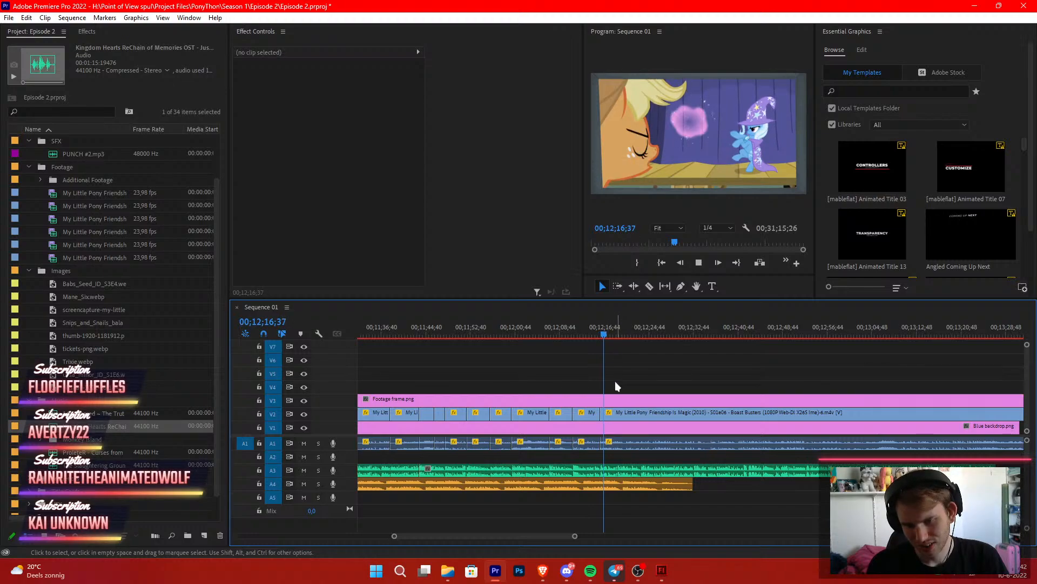
left_click_drag(574, 536, 519, 536)
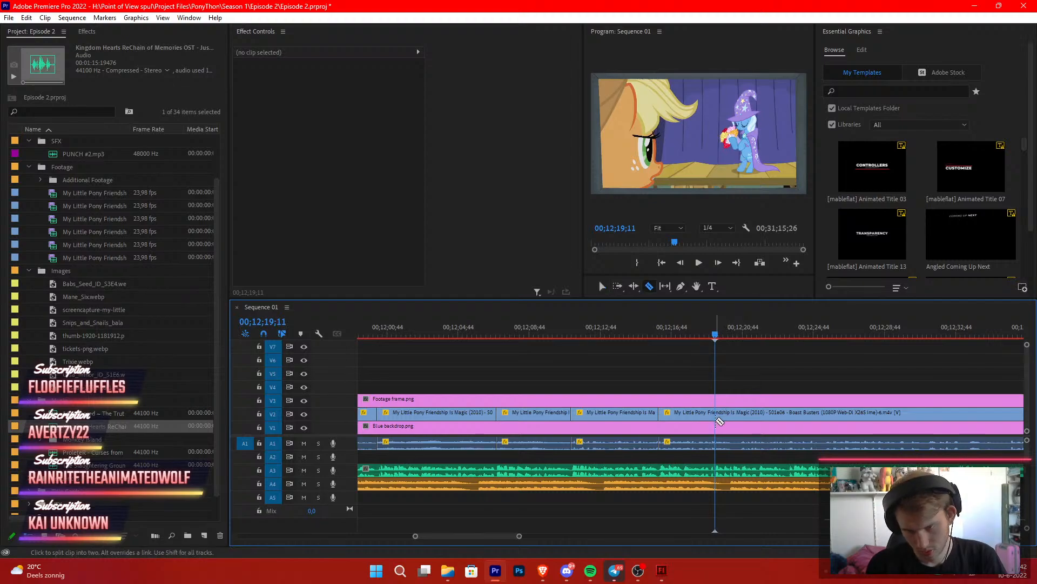
key("ctrl+k")
Trim the start of the remaining Boast Busters clip to the Trixie shot at 00;14;21;43 and move it back to 00;12;19;11
key("space")
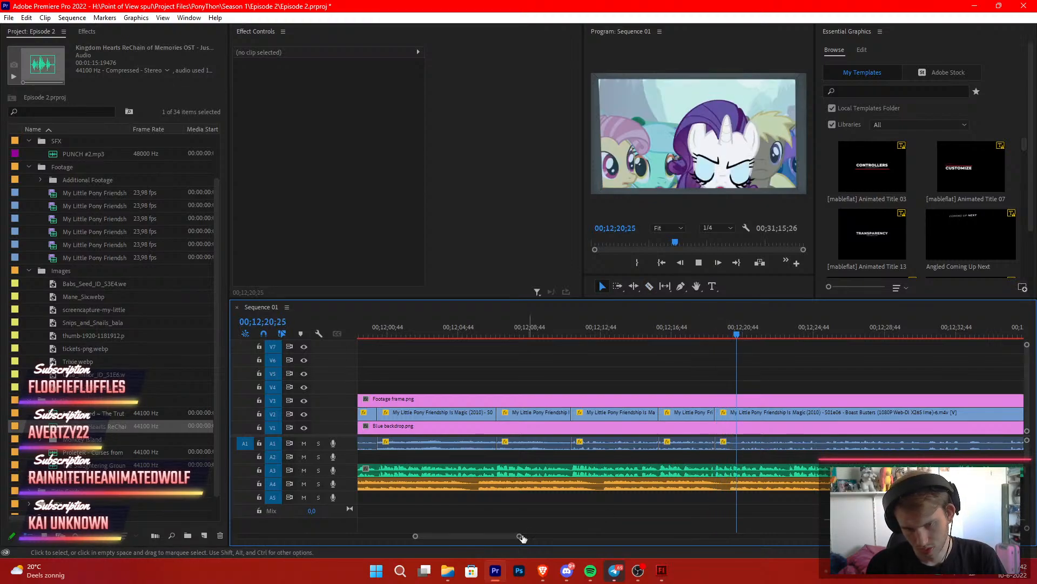
left_click_drag(519, 536, 795, 537)
mouse_move(754, 331)
left_mouse_down()
mouse_move(770, 336)
mouse_move(757, 348)
left_mouse_up()
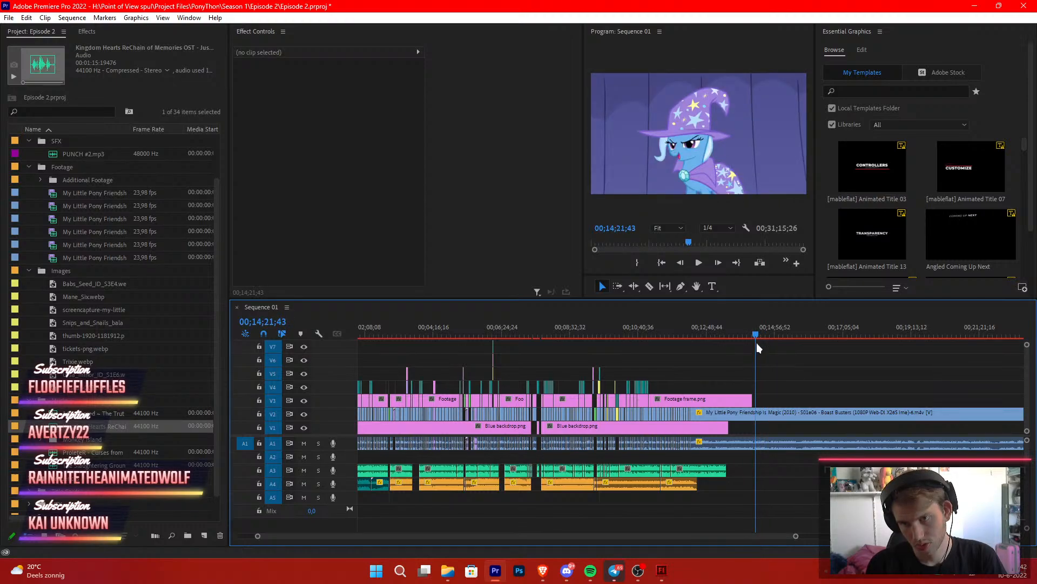
mouse_move(693, 413)
left_mouse_down()
mouse_move(757, 422)
mouse_move(708, 419)
left_mouse_up()
left_click(684, 329)
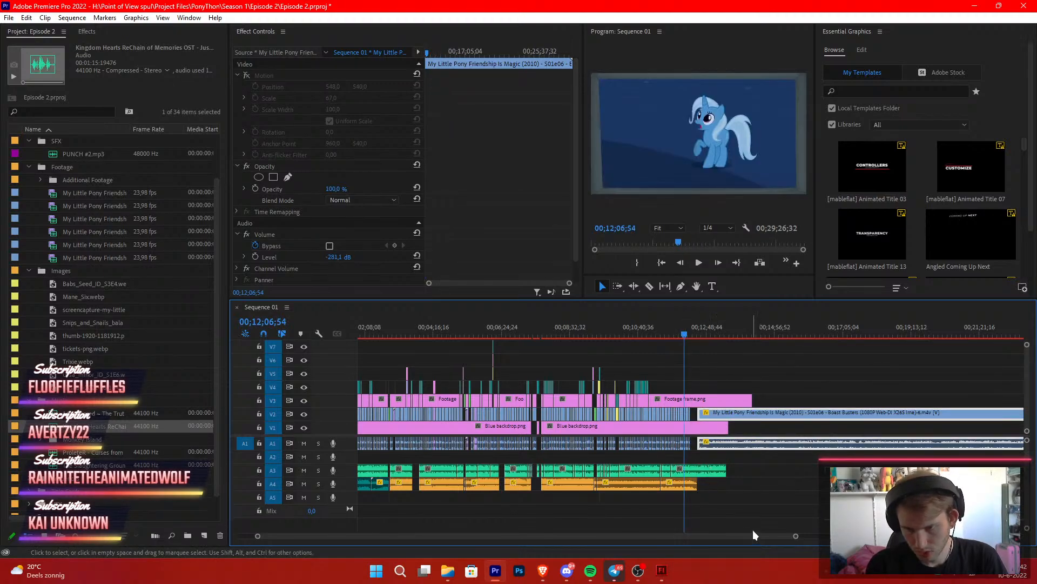
left_click_drag(796, 537, 639, 527)
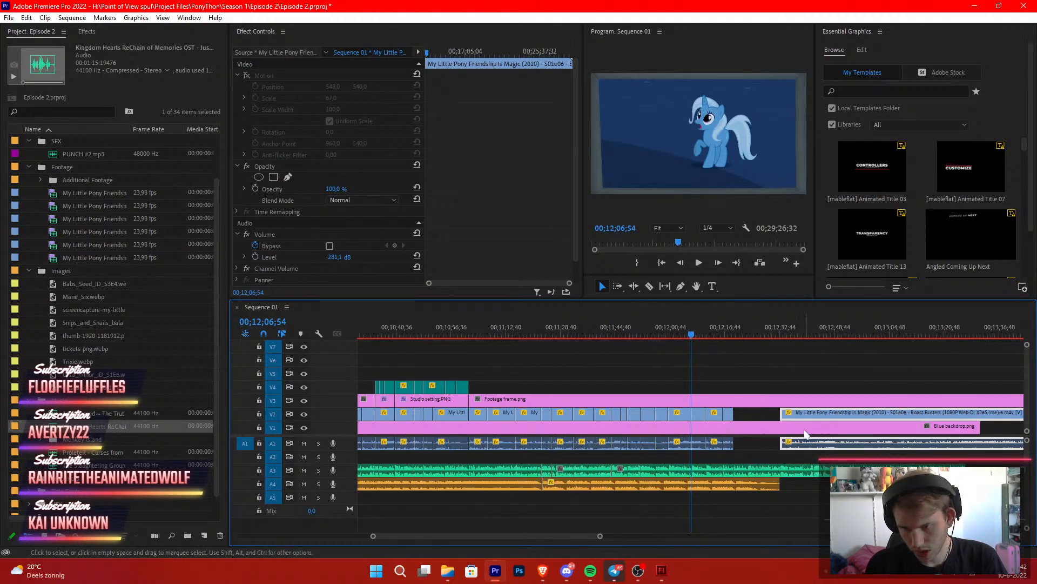
left_click_drag(806, 434, 764, 415)
Play from the cut at 00;12;16;01 through the Trixie close-up and split the Boast Busters clip at 00;12;23;20
key("Down")
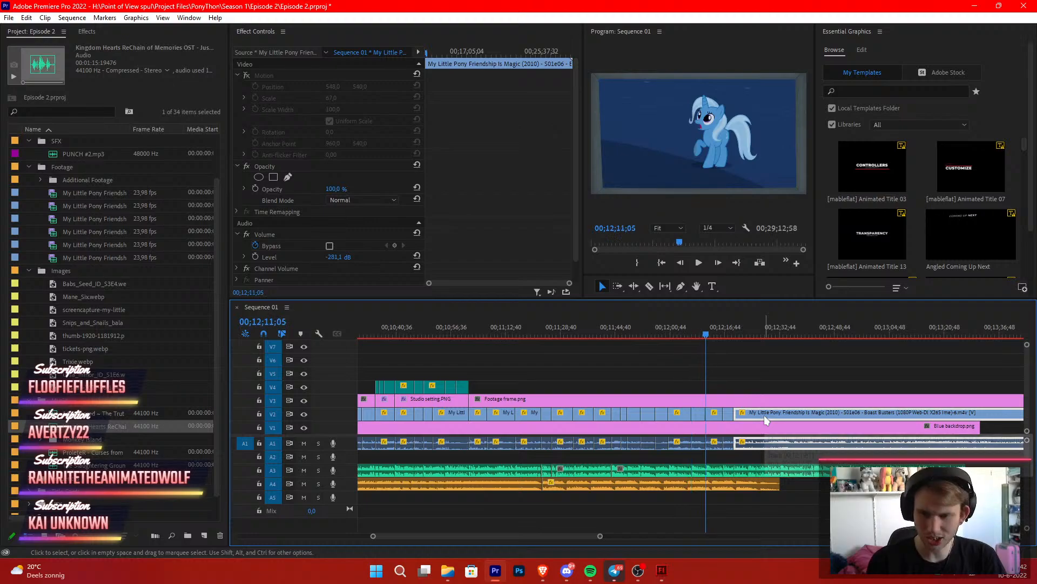
key("Down")
scroll(764, 415, "down", 2)
scroll(763, 416, "down", 1)
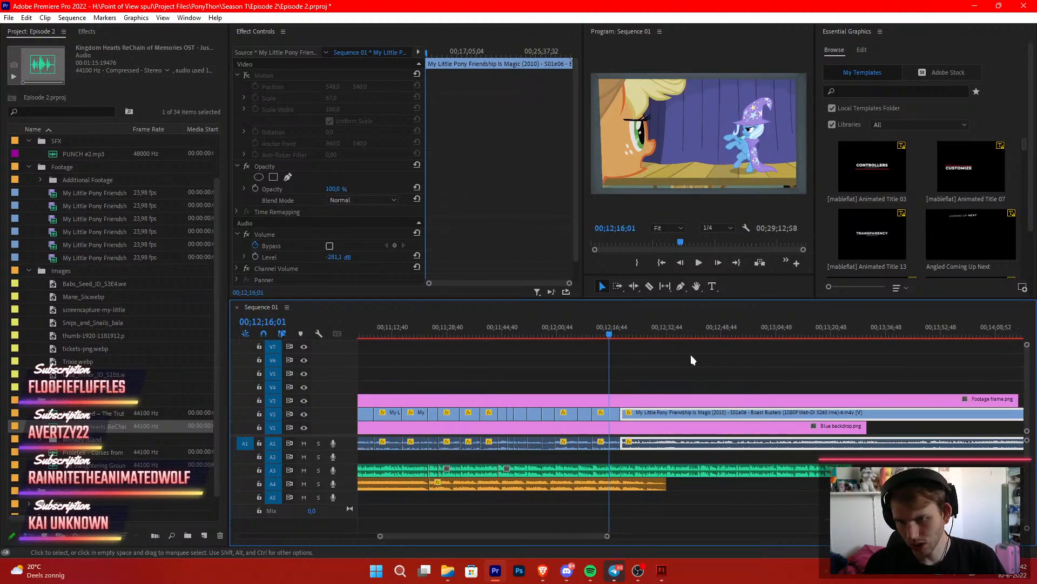
scroll(691, 355, "down", 1)
key("space")
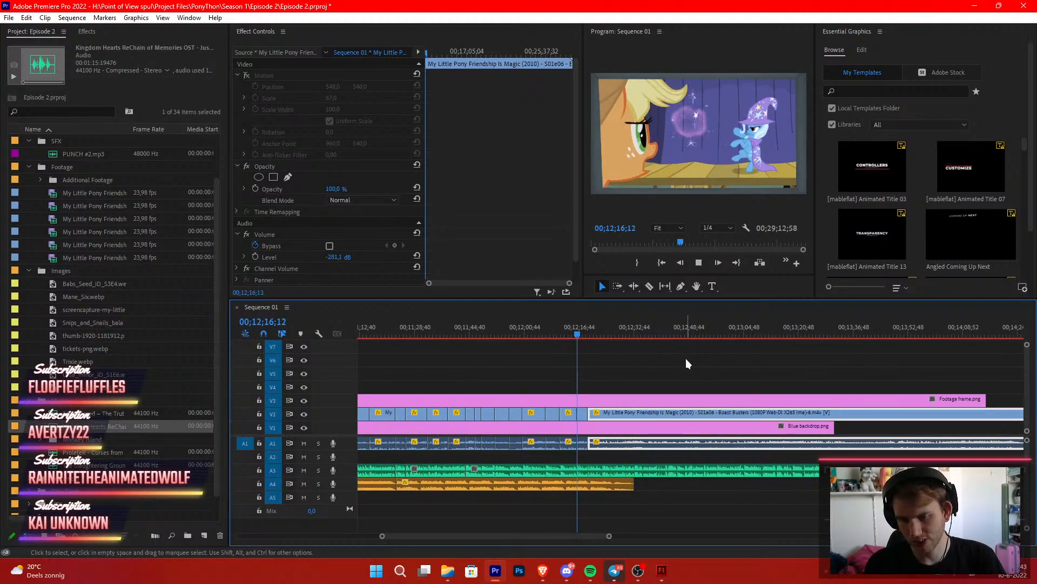
left_click(686, 358)
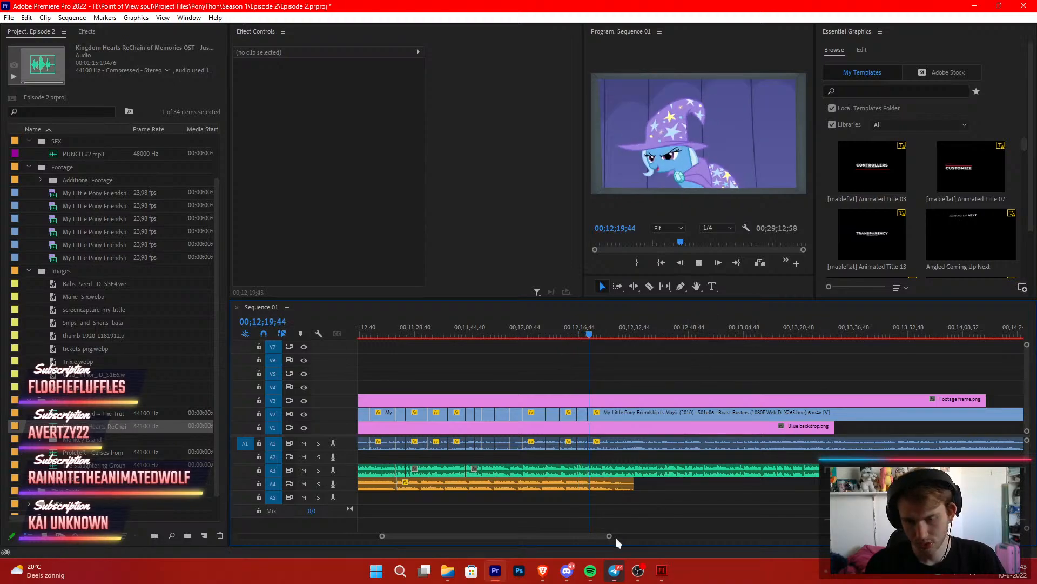
left_click_drag(610, 536, 553, 538)
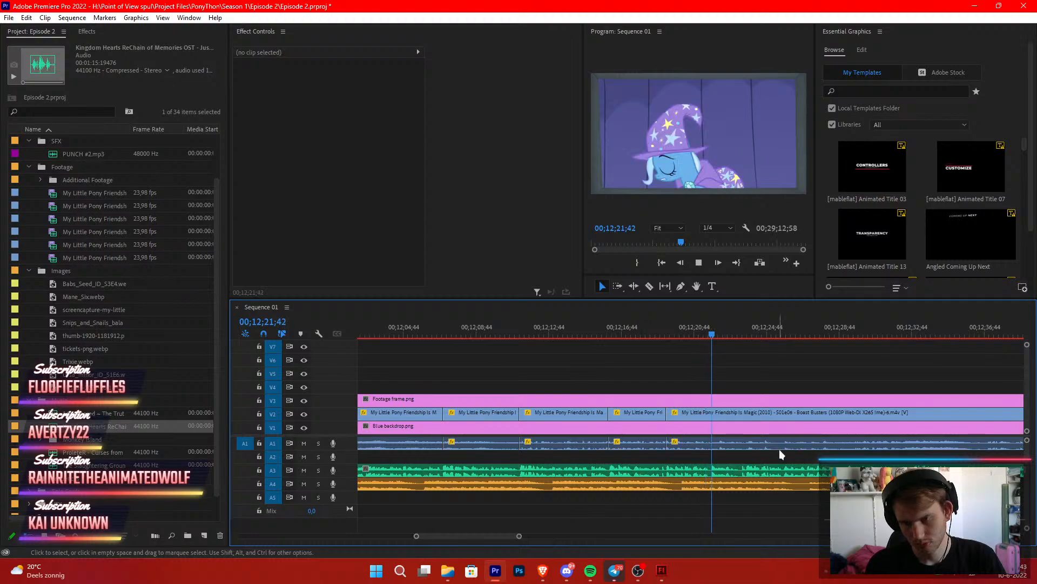
key("space")
key("c")
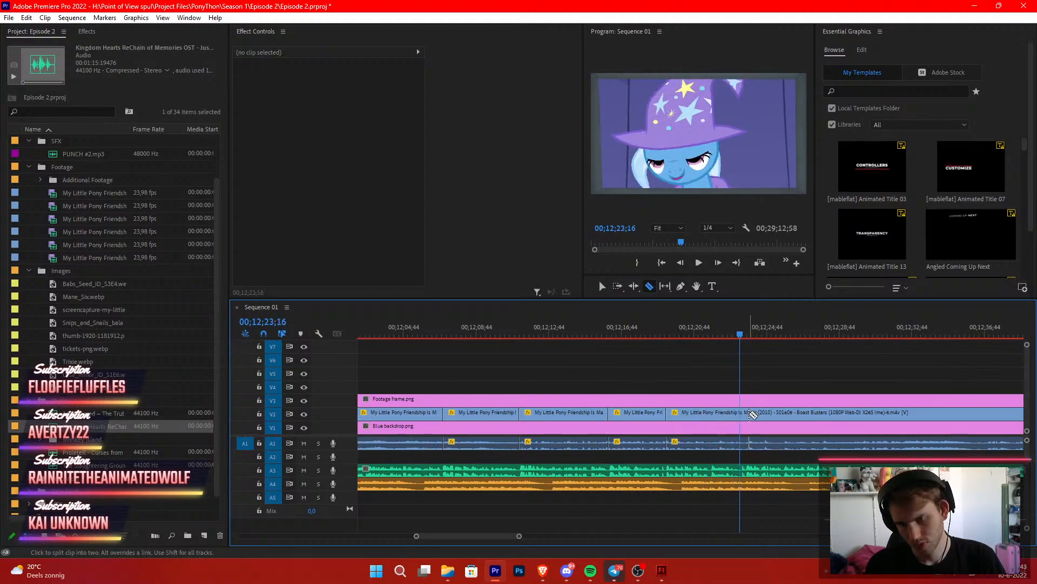
key("shift+Right")
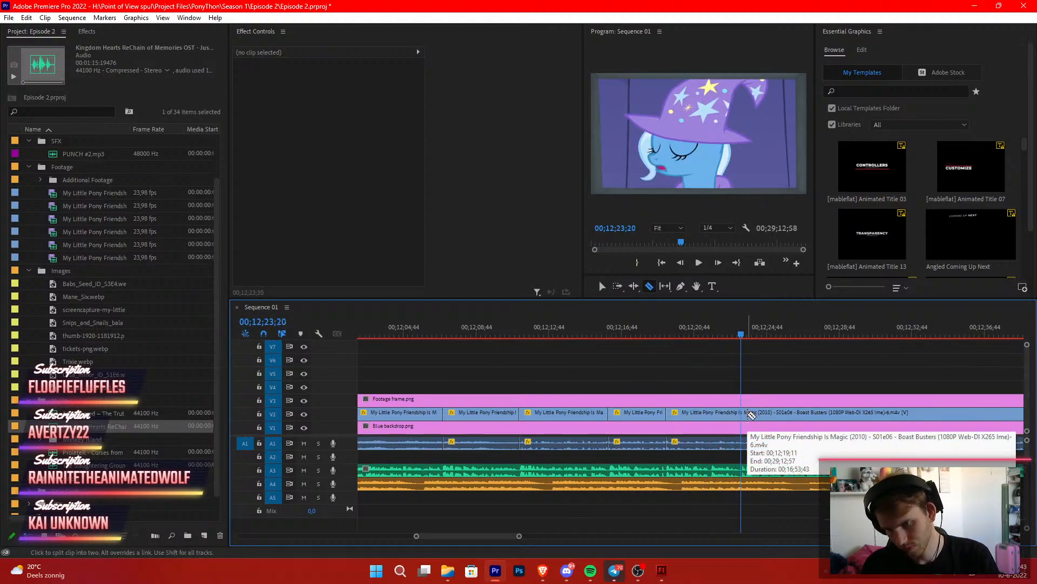
left_click(749, 415)
Trim the start of the remaining Boast Busters clip to the annoyed ponies shot at 00;12;25;12 and close the gap
key("v")
key("space")
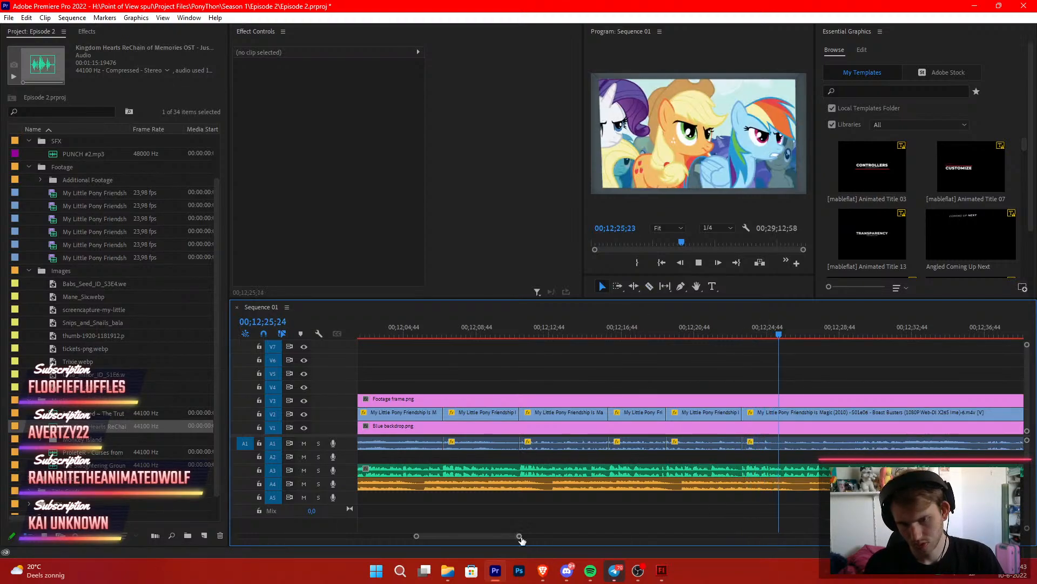
left_click_drag(519, 536, 522, 536)
key("space")
left_click_drag(694, 334, 691, 343)
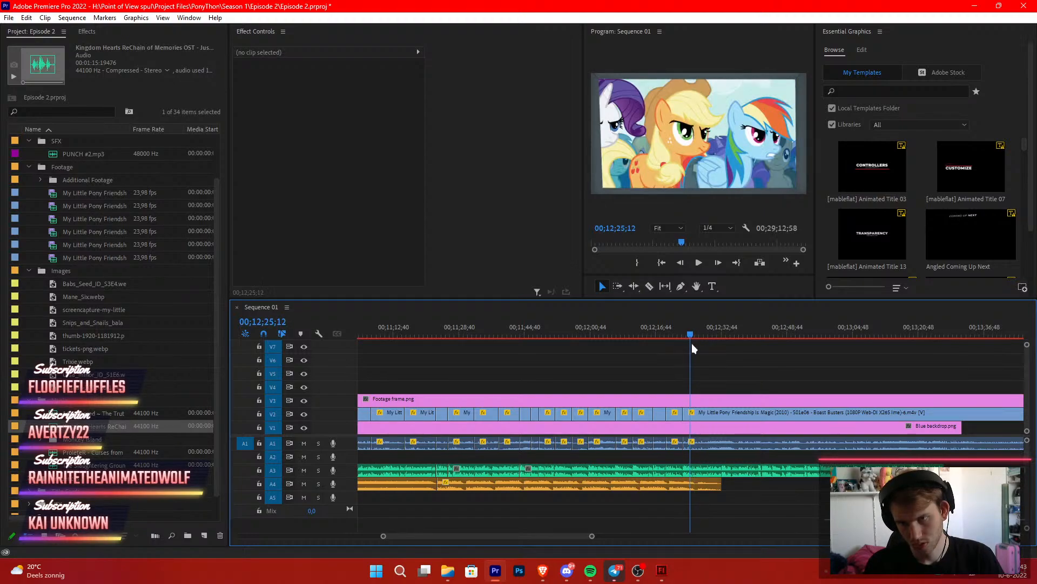
left_click_drag(690, 414, 697, 414)
Play the annoyed ponies excerpt against the commentary and split the Boast Busters clip at 00;12;26;55
key("space")
left_click(722, 376)
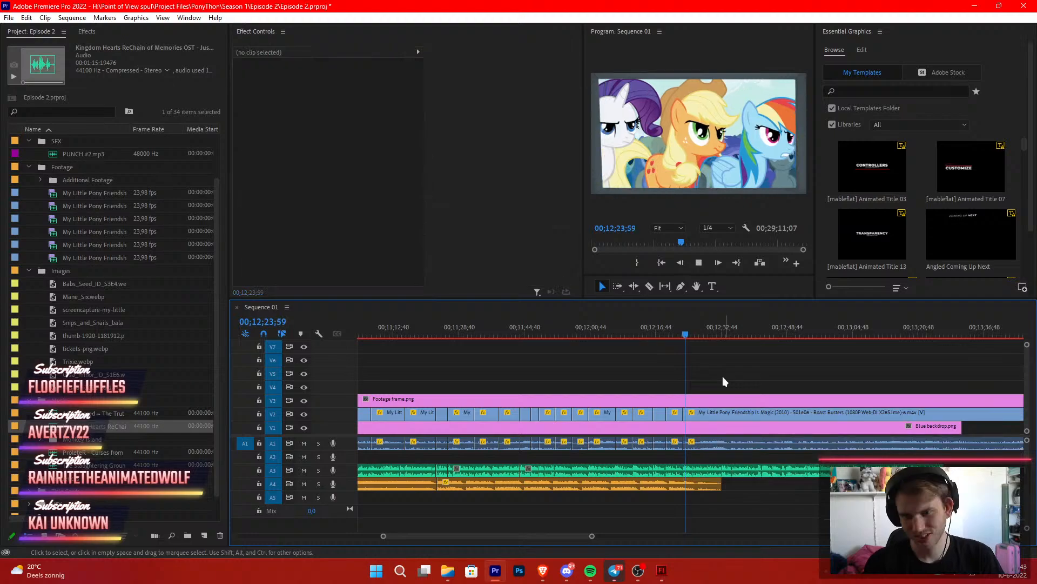
left_click_drag(593, 535, 540, 536)
key("c")
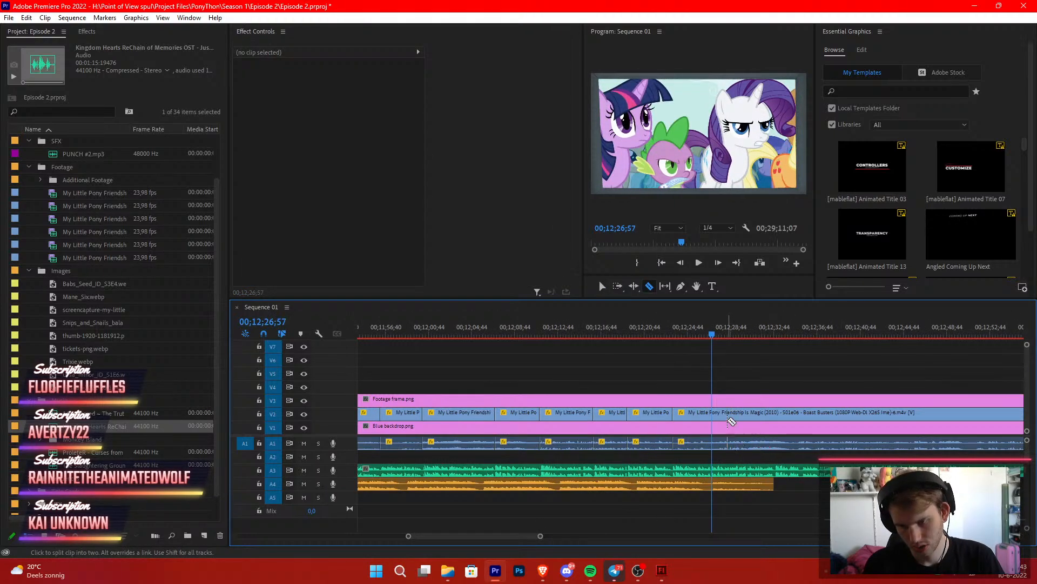
key("Left")
key("Left")
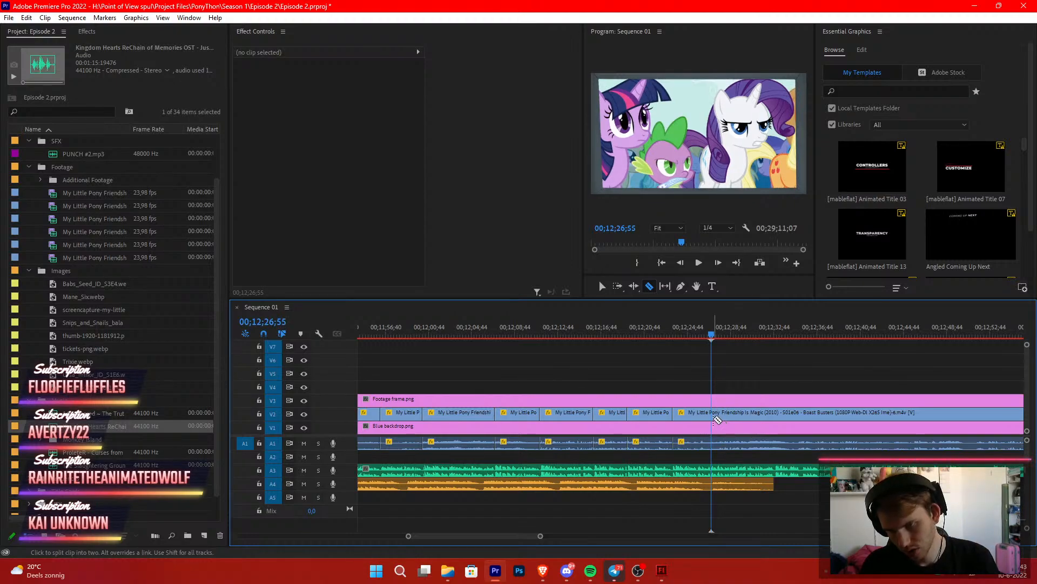
Trim the start of the remaining Boast Busters clip to the shot of worried Twilight and close the gap at 00;12;26;55
key("v")
key("space")
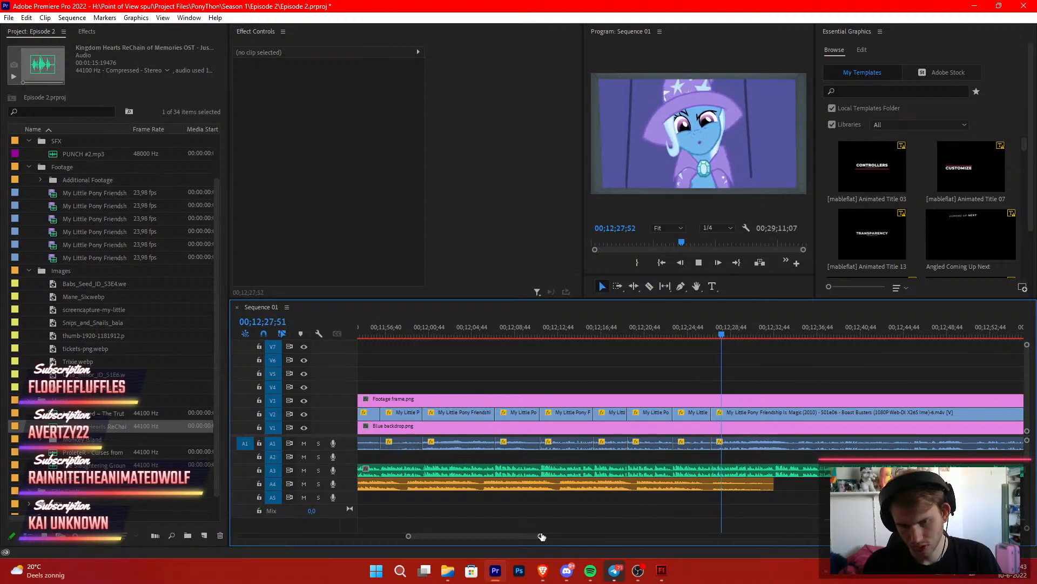
left_click_drag(540, 535, 589, 536)
left_click_drag(728, 331, 753, 352)
left_click_drag(692, 417, 720, 418)
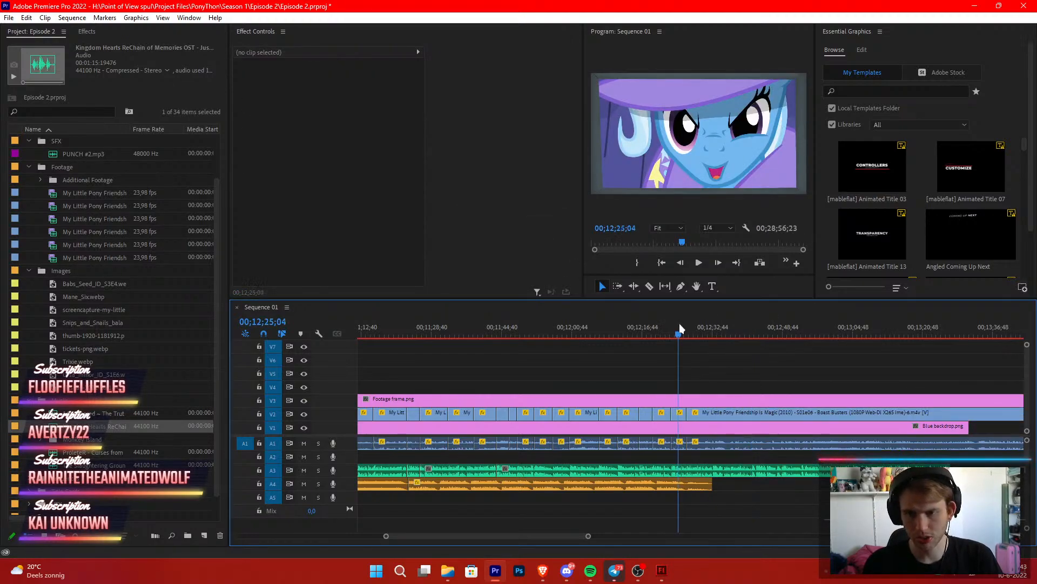
Play from the annoyed ponies excerpt into the Twilight excerpt and split the Boast Busters clip at 00;12;32;48
key("space")
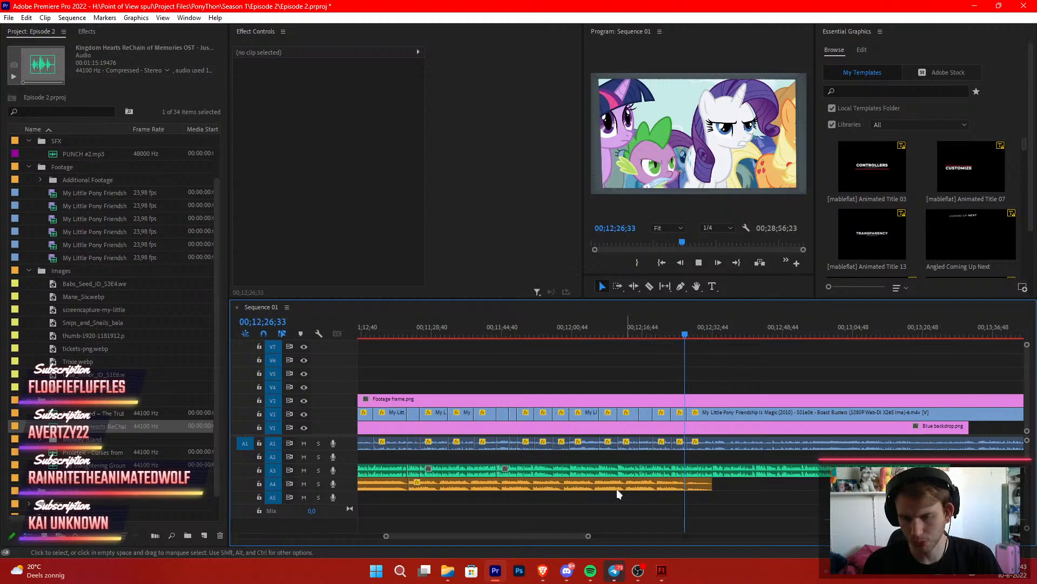
key("space")
scroll(529, 536, "up", 3)
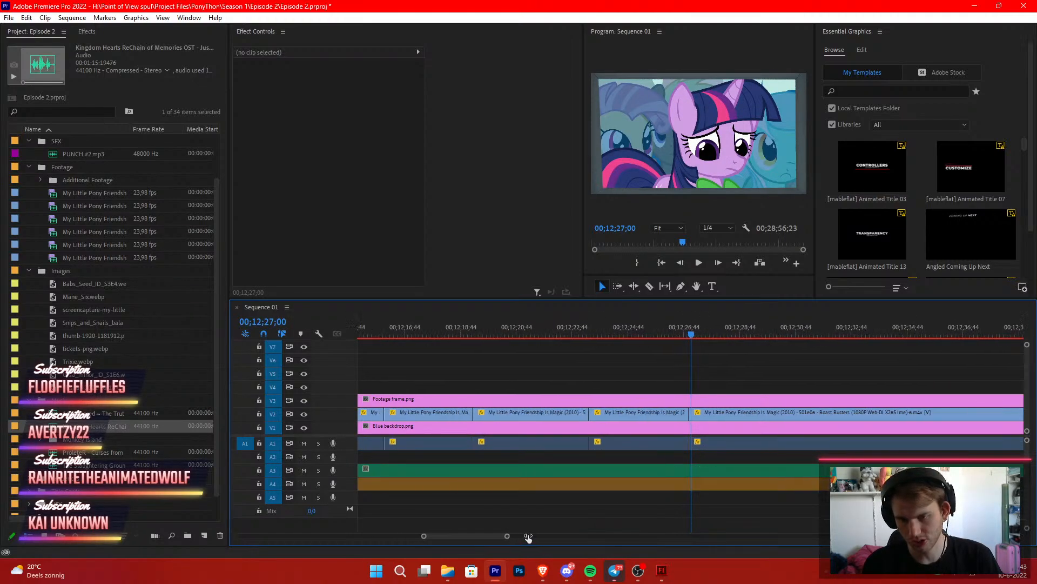
left_click_drag(528, 536, 526, 537)
scroll(606, 434, "down", 4)
key("space")
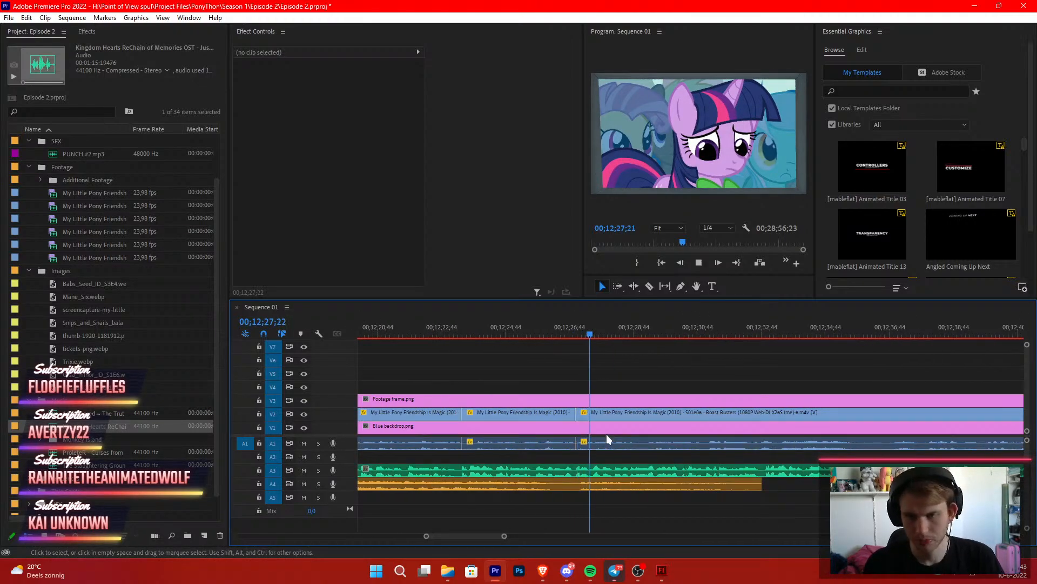
key("c")
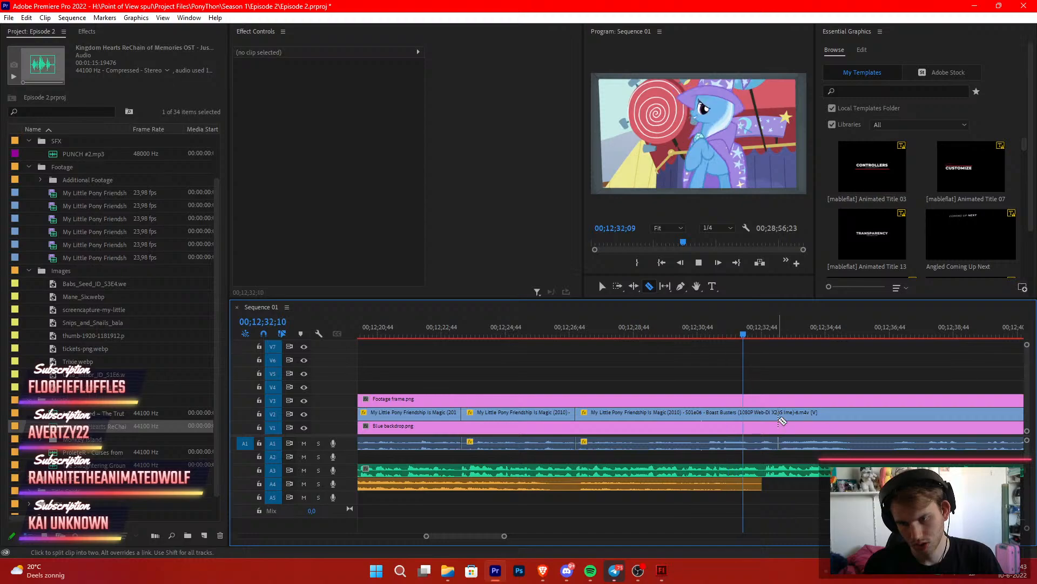
key("space")
left_click(766, 412)
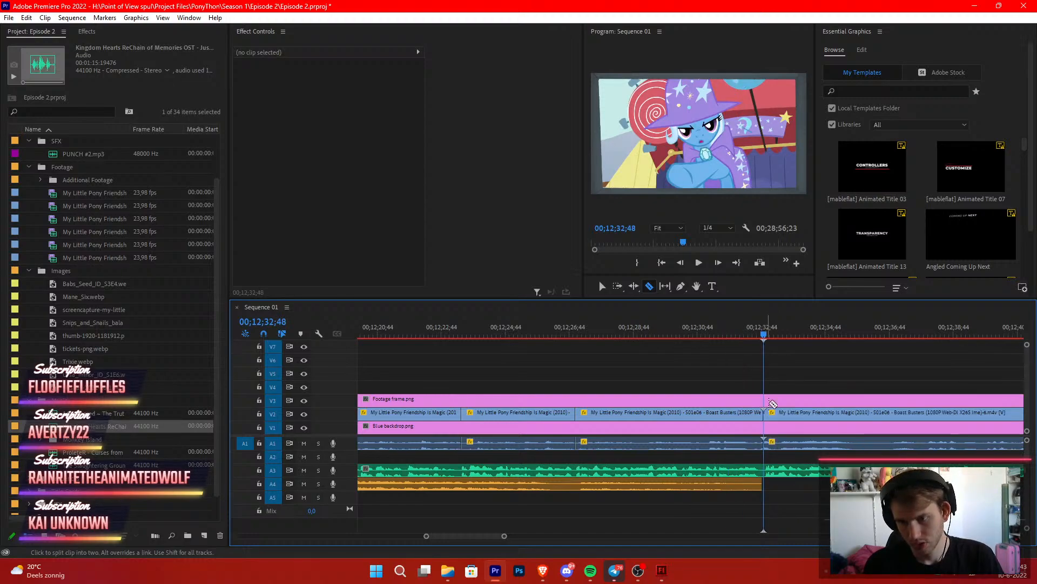
Switch to the YouTube muziek folder in the file manager and audition Machinimasound.com_-_End_Game.mp3 as background music
key("v")
left_click_drag(743, 333, 688, 333)
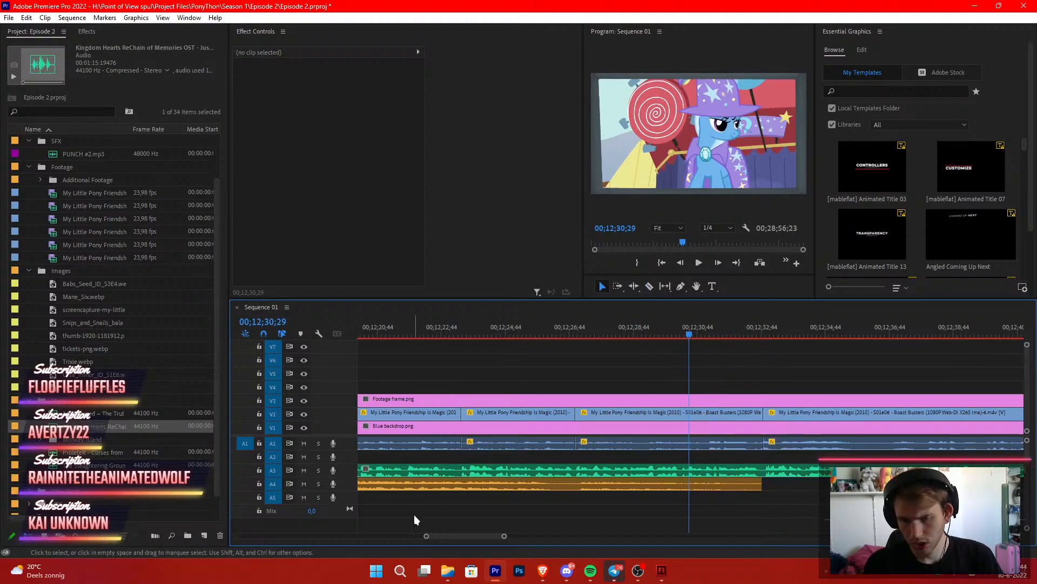
left_click(448, 570)
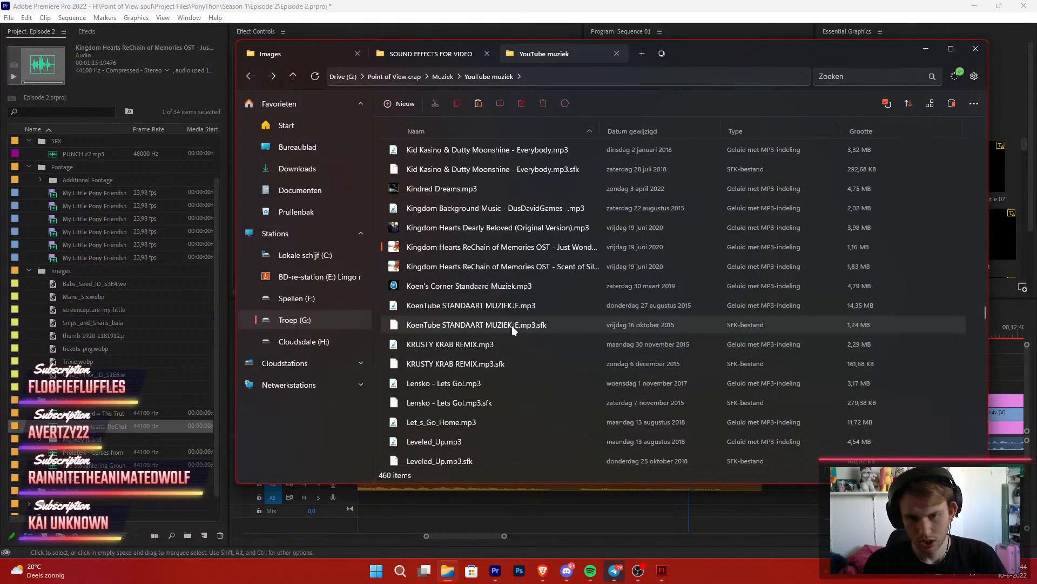
scroll(511, 325, "down", 3)
scroll(471, 302, "down", 1)
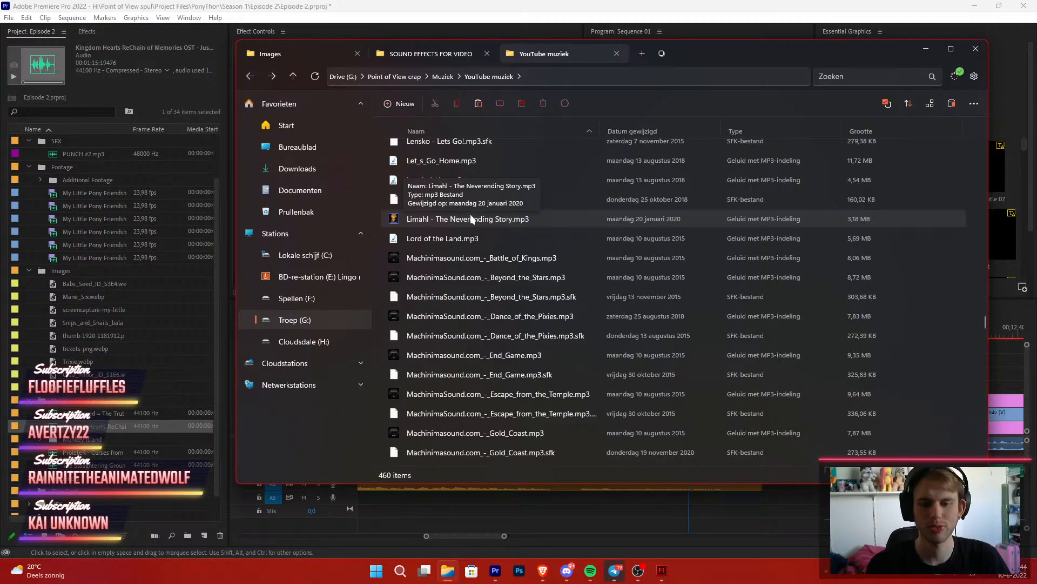
scroll(437, 266, "down", 3)
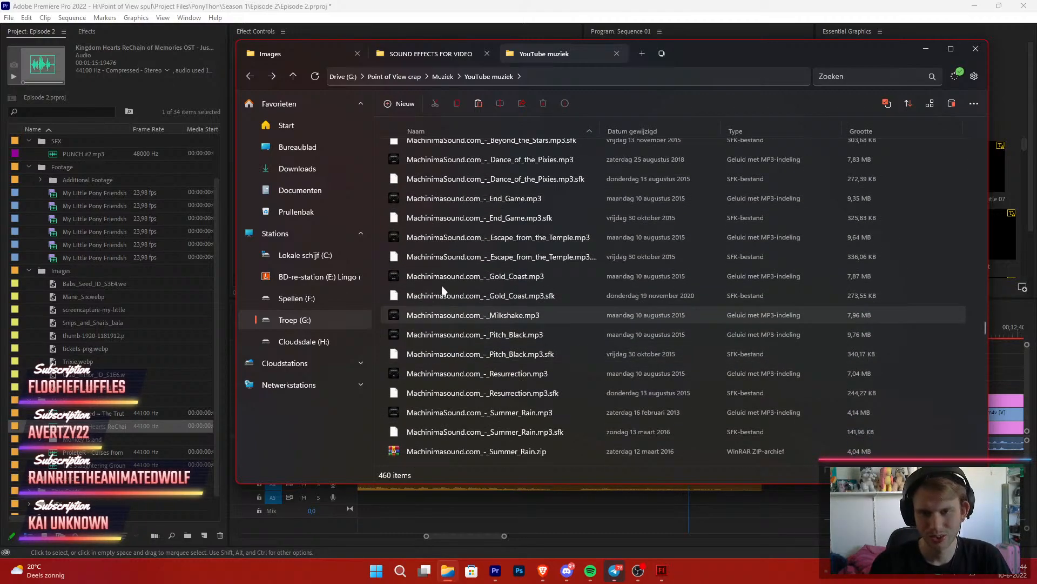
double_click(497, 190)
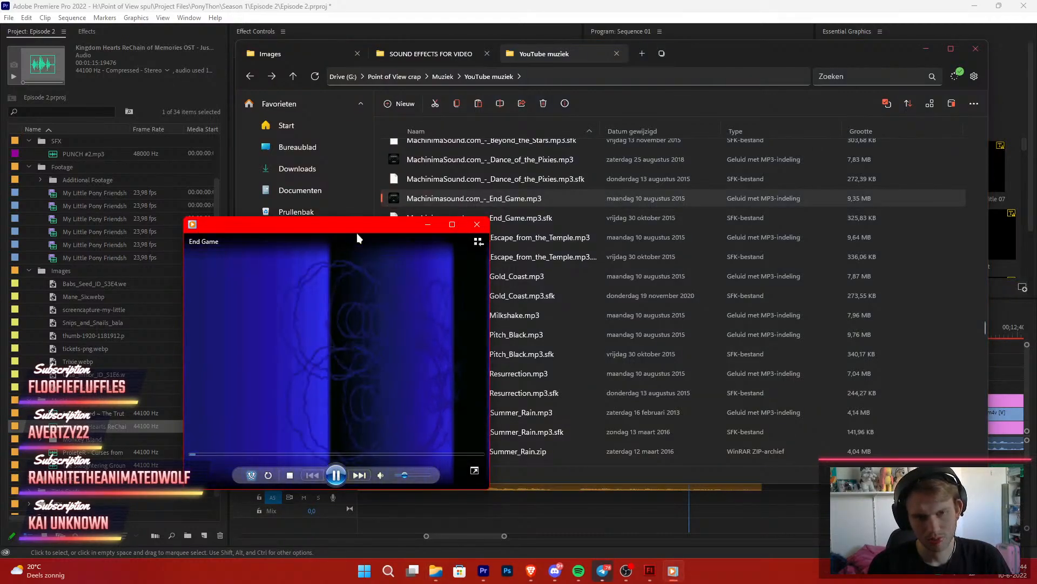
left_click_drag(320, 232, 238, 241)
Look further down the music folder and audition Mario Kart DS Waluigi Pinball Song REMIX.mp3
left_click(569, 338)
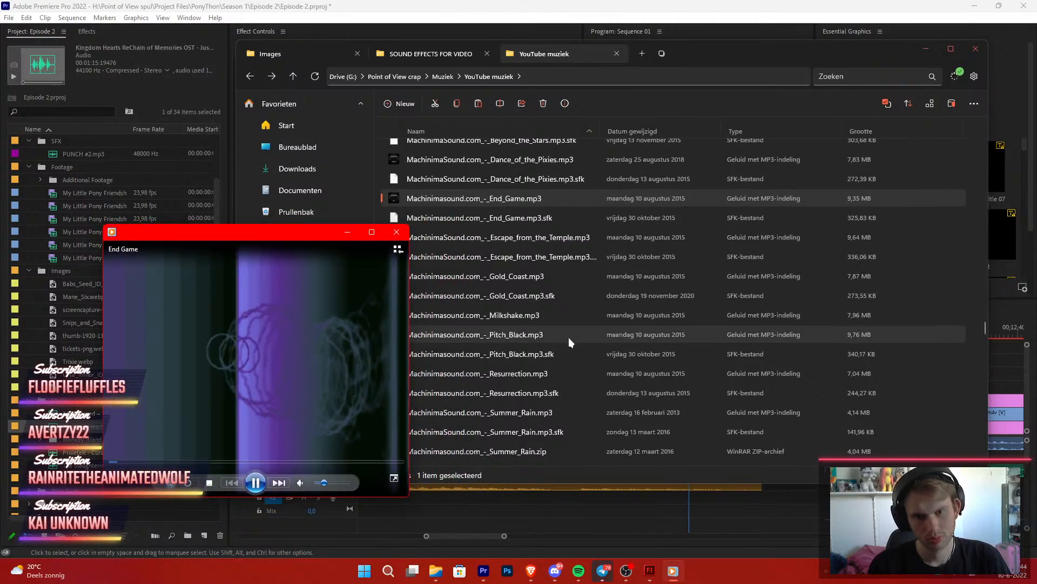
scroll(566, 345, "down", 3)
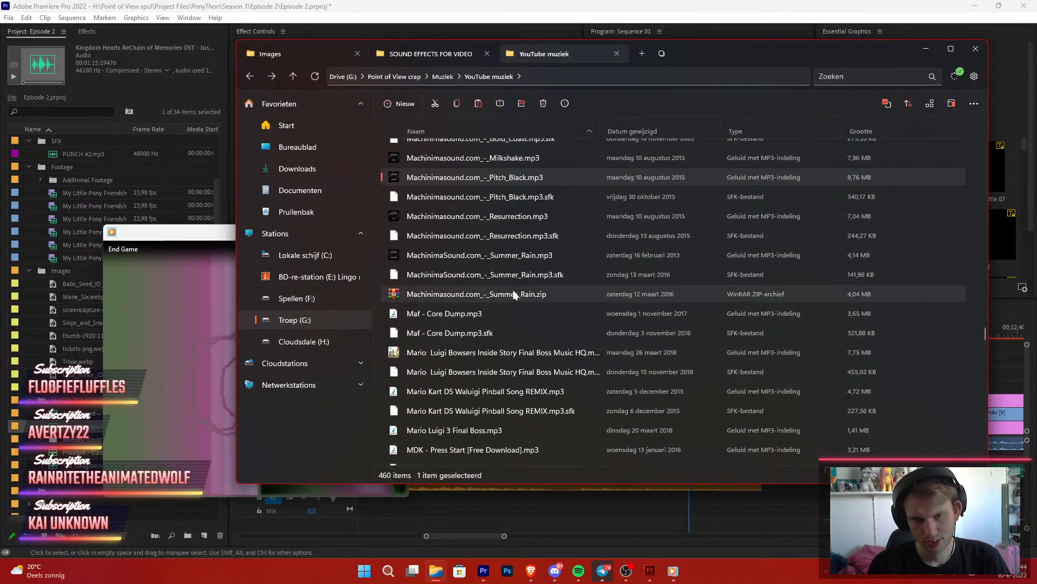
scroll(560, 391, "down", 1)
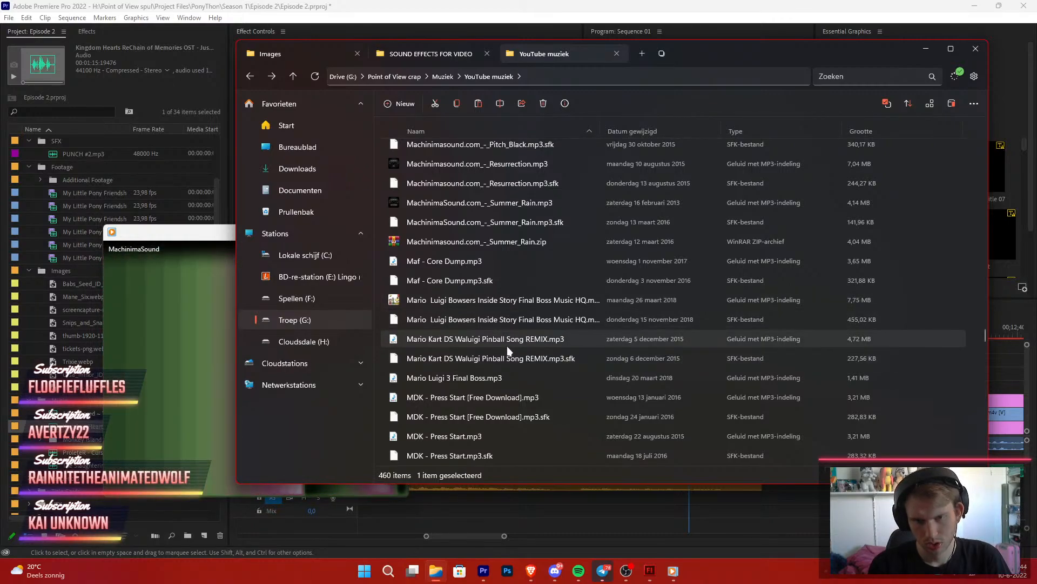
double_click(488, 339)
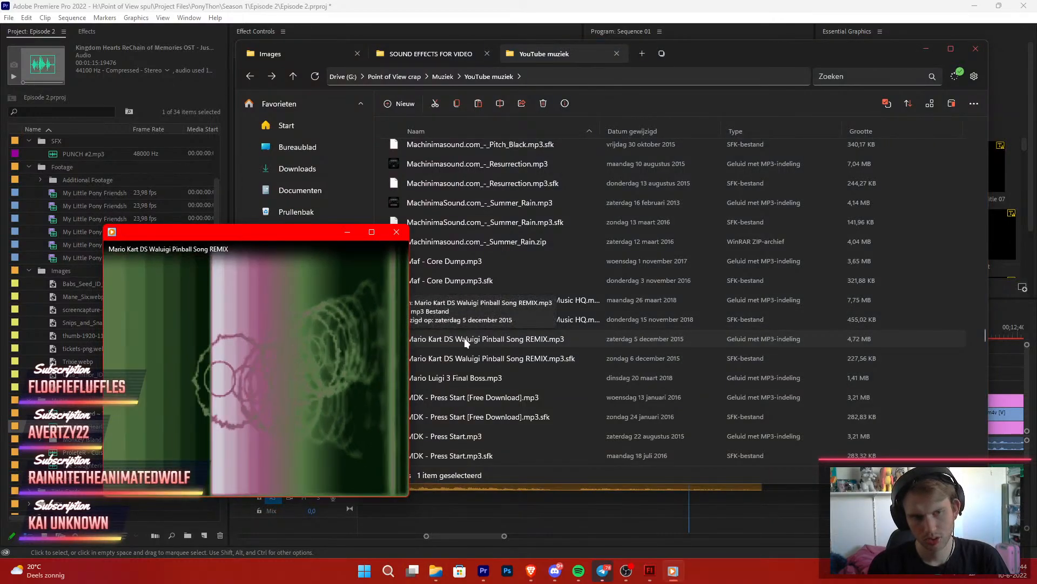
scroll(521, 375, "down", 3)
left_click(521, 375)
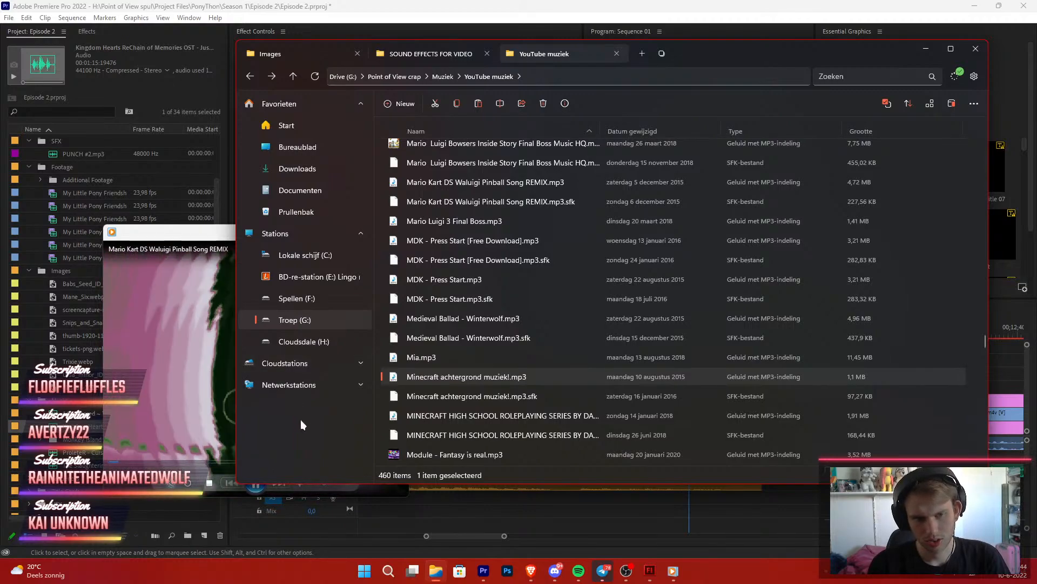
left_click(191, 448)
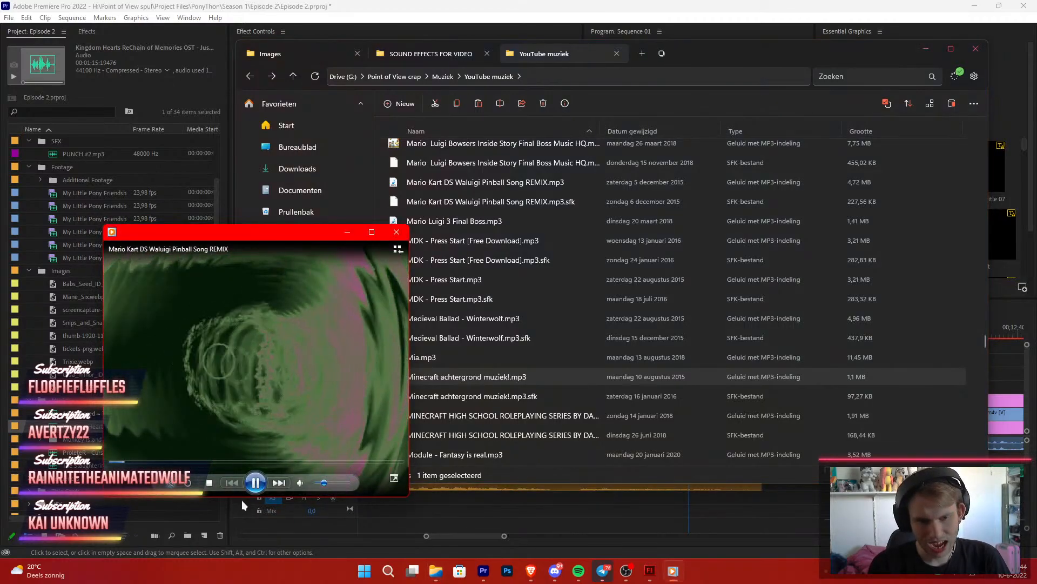
Find Movement II - Evergreen Sanctuary.mp3 in the music folder and audition it
left_click(681, 374)
scroll(589, 332, "down", 5)
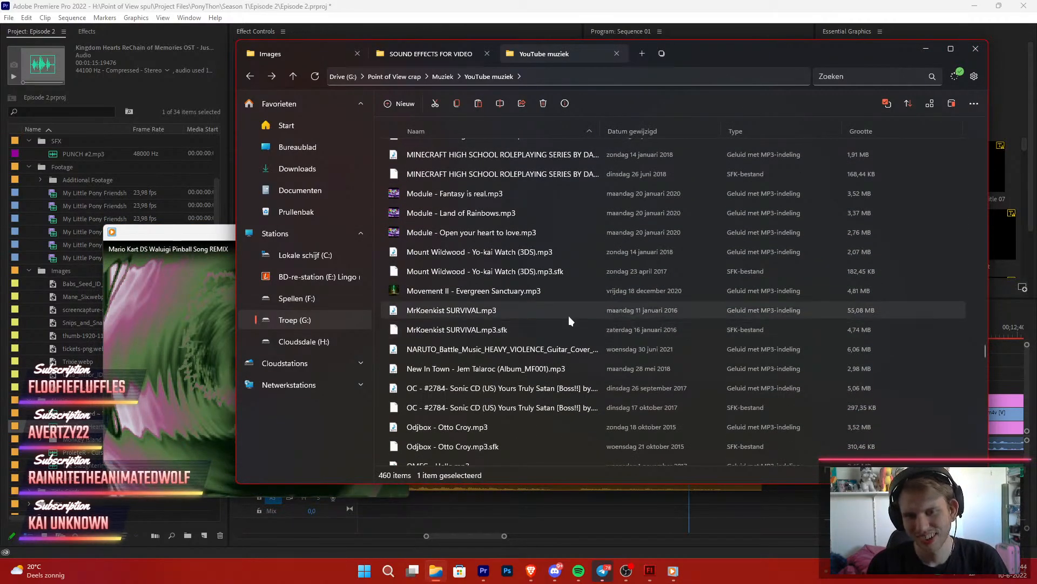
scroll(568, 316, "down", 3)
scroll(569, 316, "up", 1)
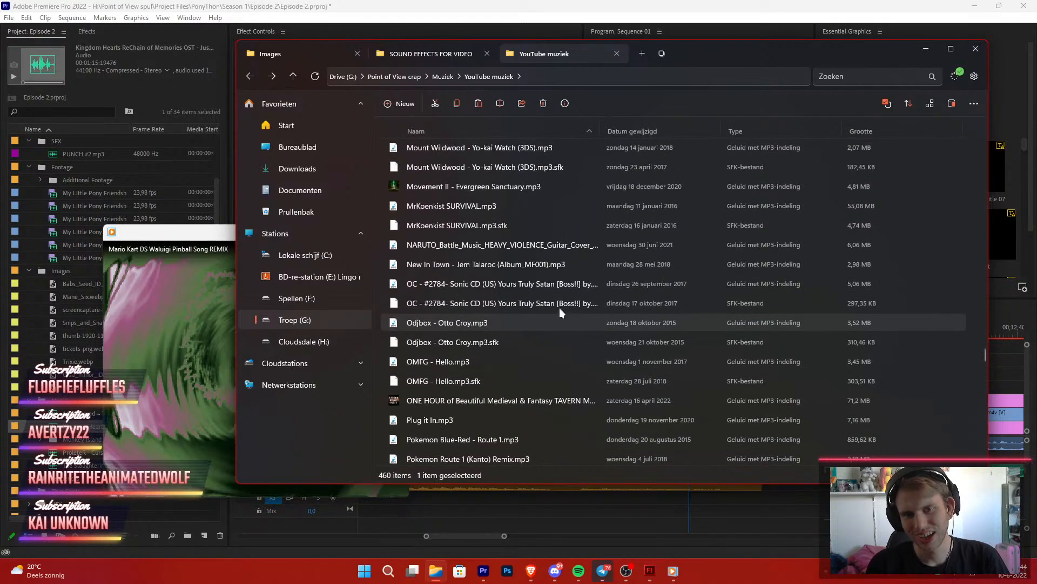
double_click(470, 187)
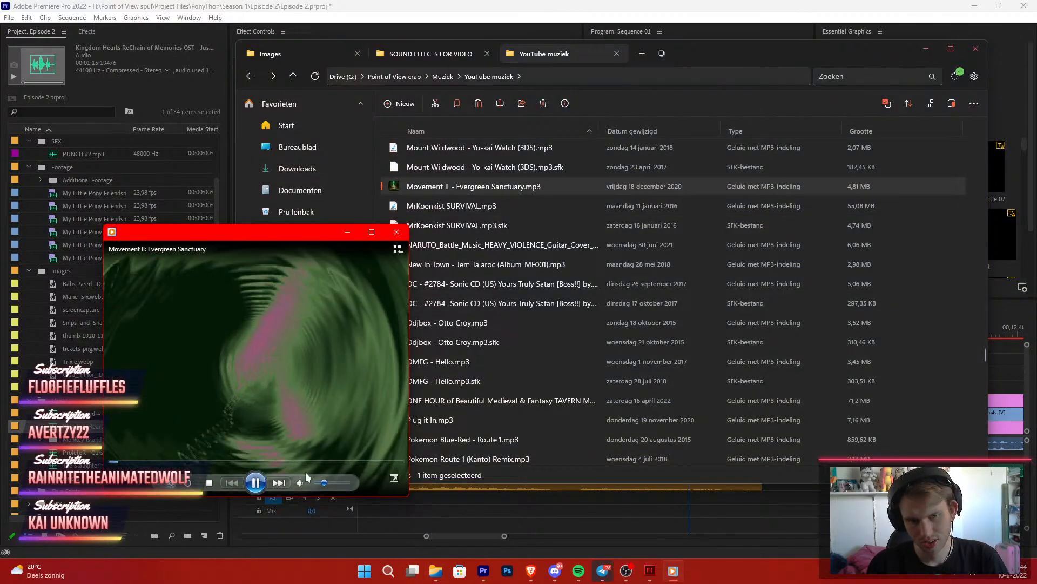
left_click(500, 349)
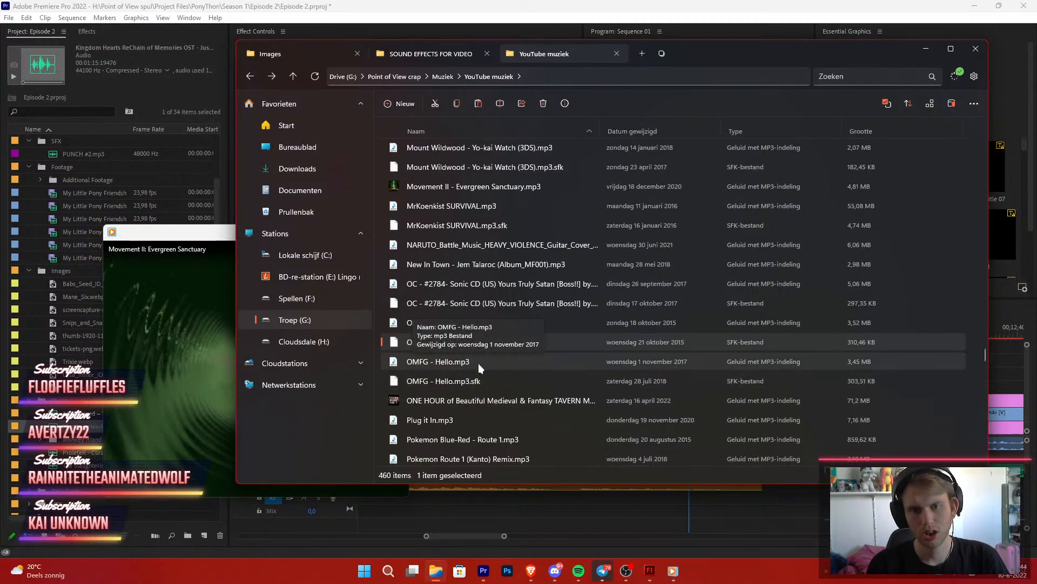
left_click(126, 339)
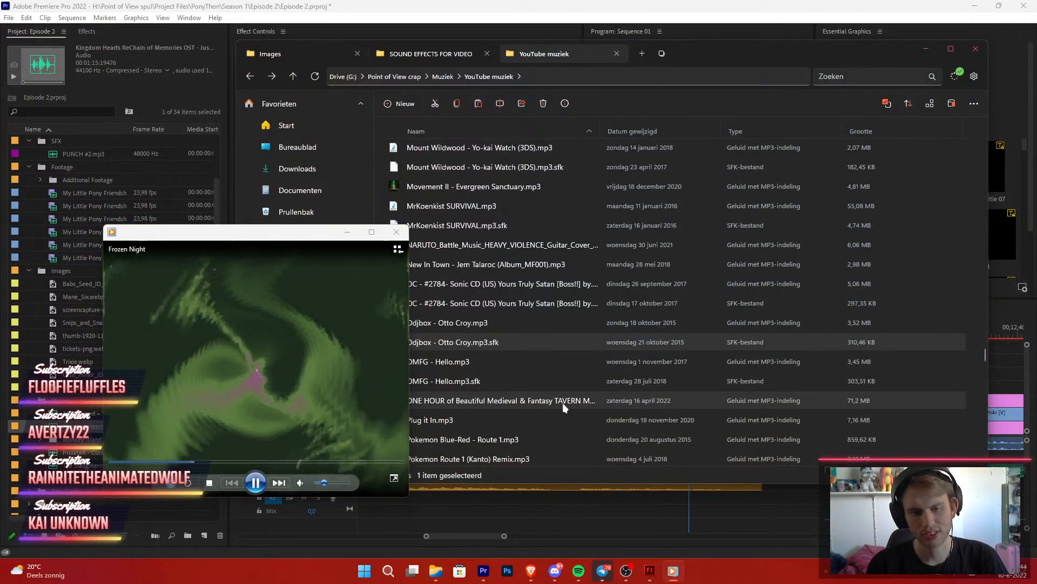
Look through the music tracks from OMFG - Hello down to the TheFatRat songs for a suitable background track
left_click(556, 385)
scroll(535, 352, "down", 1)
scroll(535, 352, "down", 4)
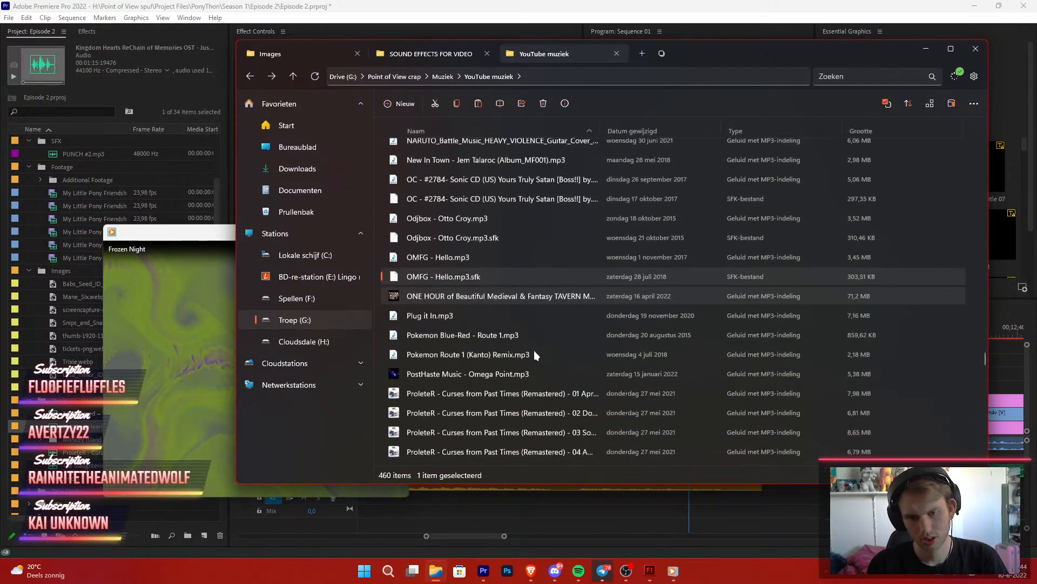
scroll(534, 350, "down", 8)
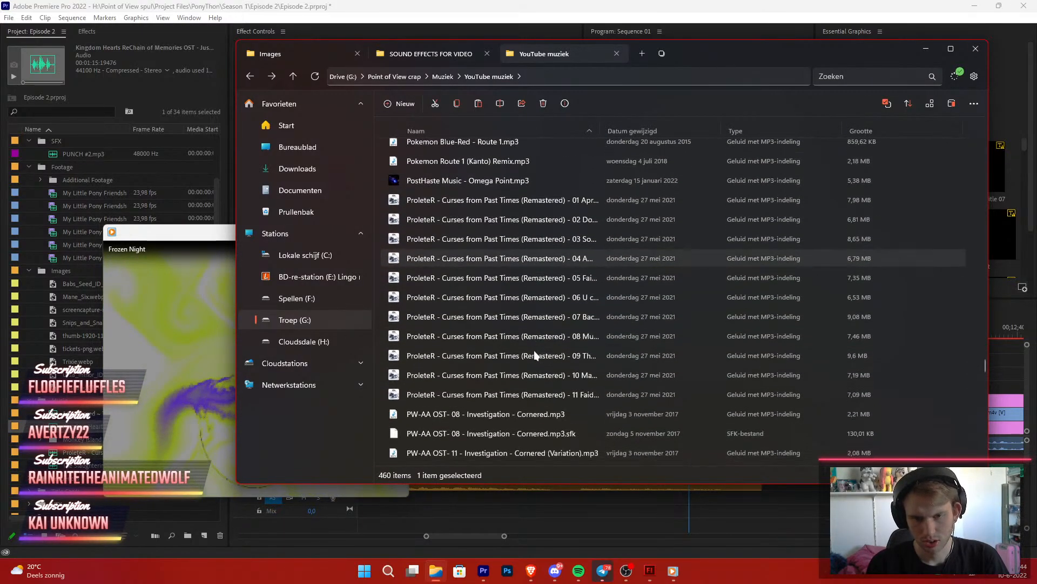
scroll(534, 351, "down", 2)
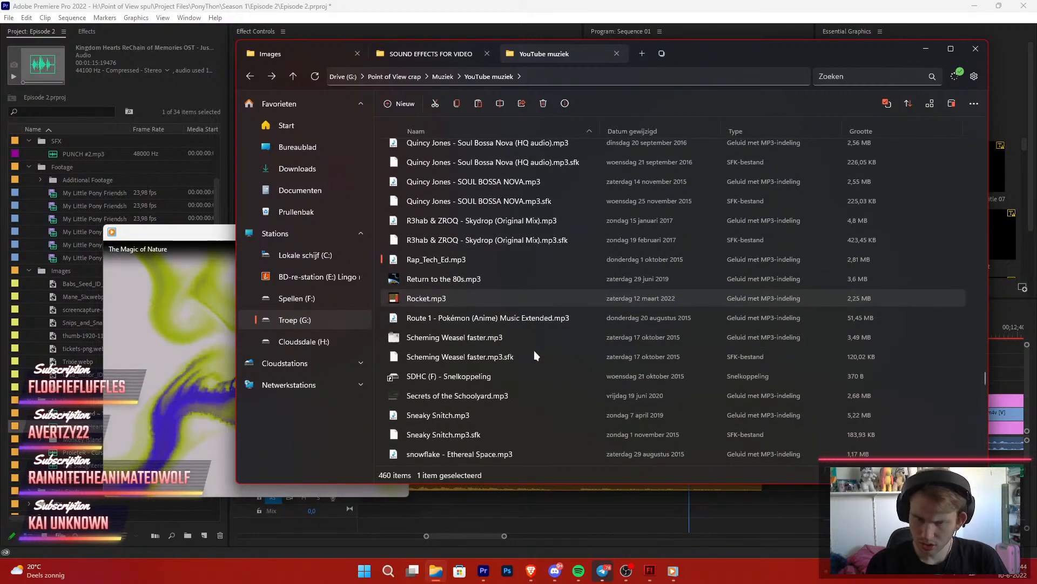
scroll(459, 304, "down", 2)
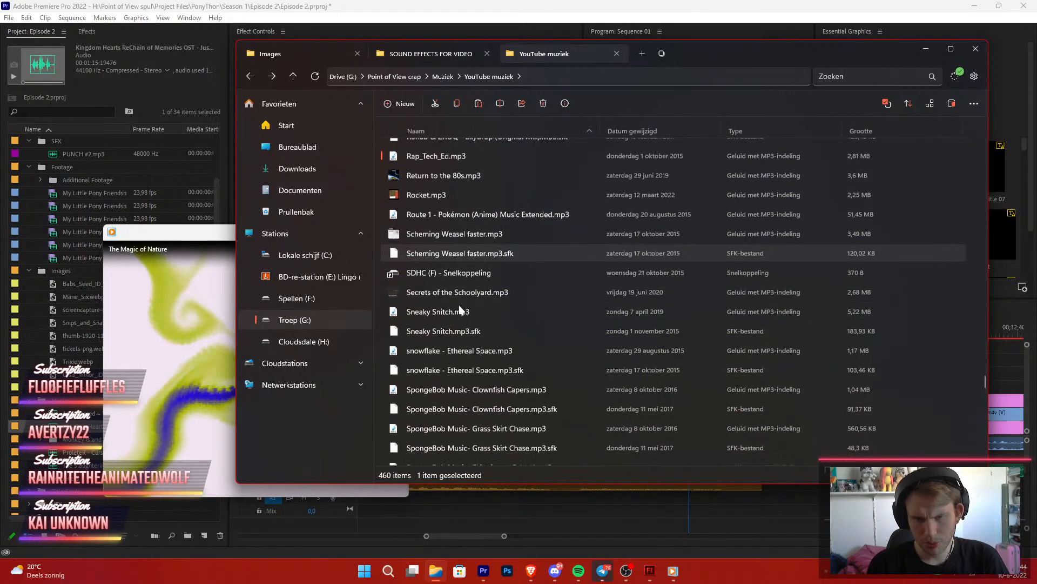
scroll(459, 308, "down", 1)
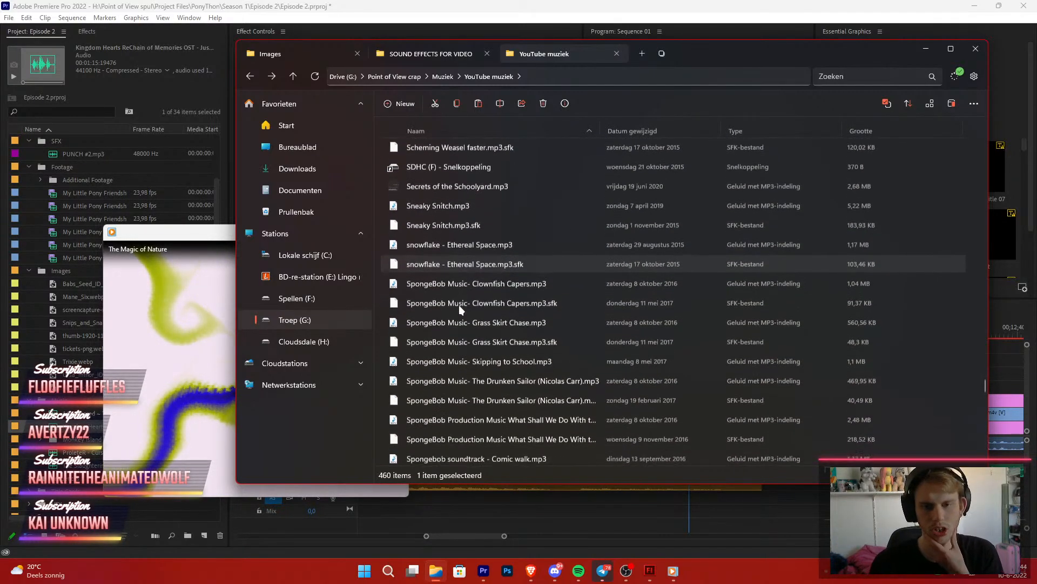
scroll(441, 222, "down", 2)
scroll(441, 221, "down", 8)
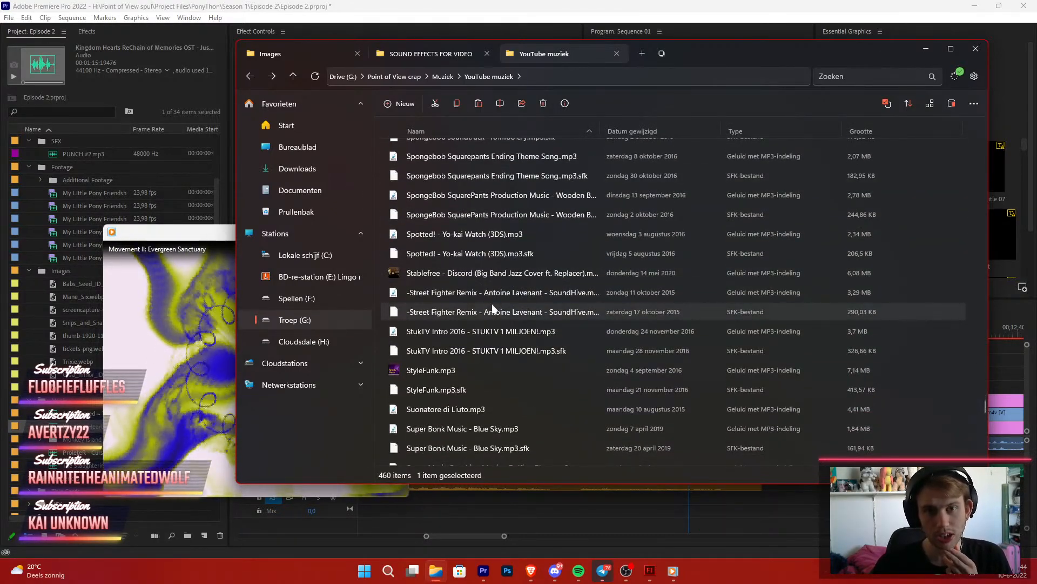
scroll(492, 318, "down", 4)
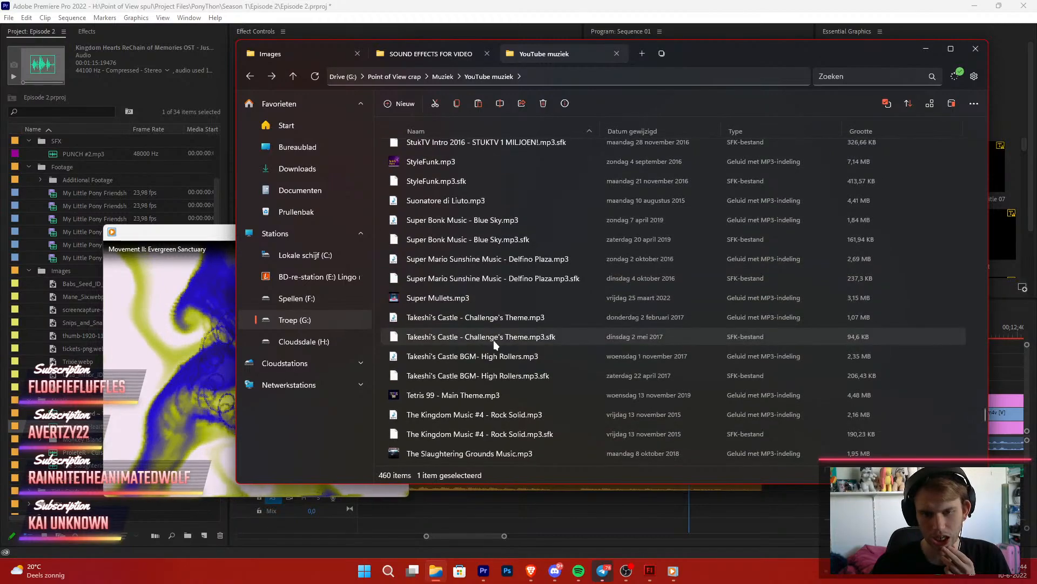
scroll(496, 372, "down", 1)
scroll(522, 422, "down", 2)
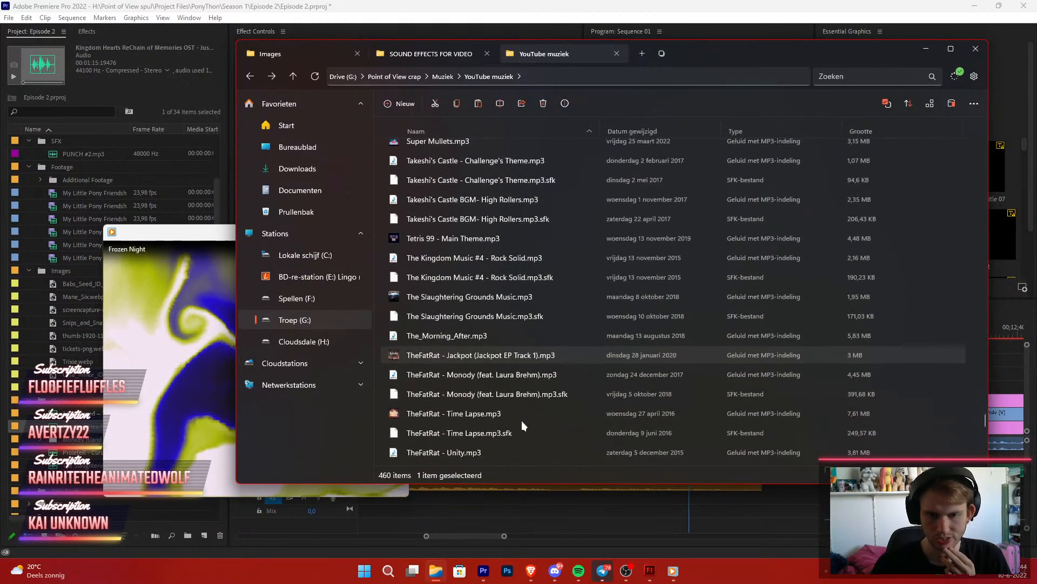
Audition TheFatRat - Monody (feat. Laura Brehm).mp3 as a candidate background track
double_click(488, 376)
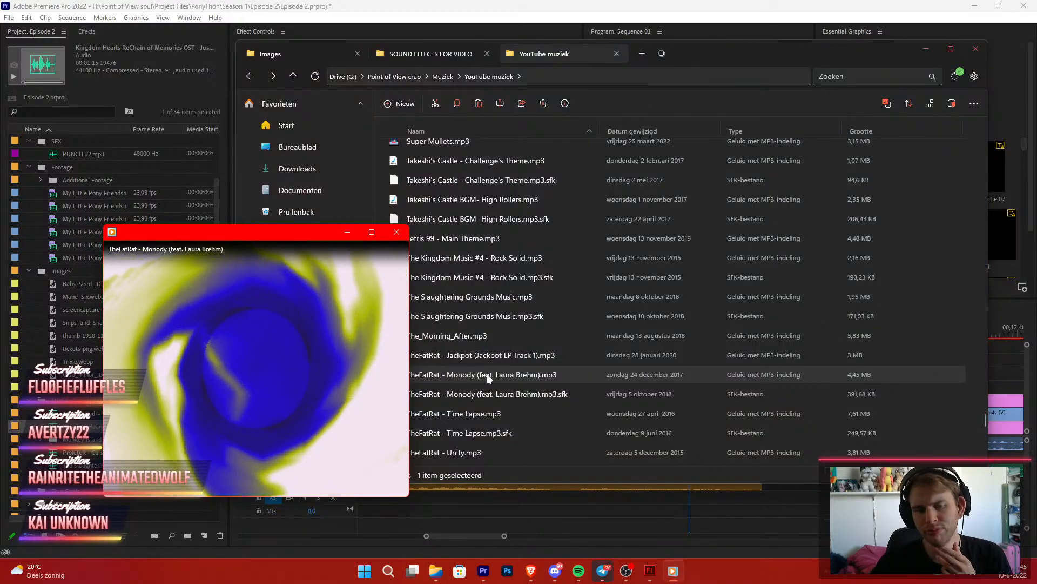
left_click(494, 385)
scroll(502, 386, "down", 3)
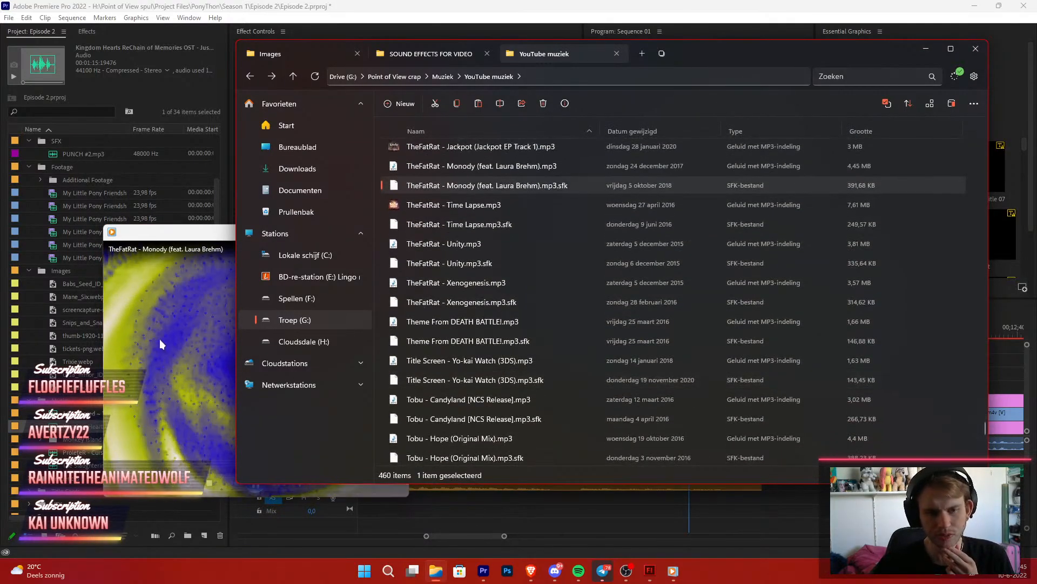
left_click(160, 339)
Look through the remaining tracks to the end of the folder and audition You just activated my trap card. (Yu Gi Oh).mp3
scroll(608, 372, "down", 1)
left_click(608, 368)
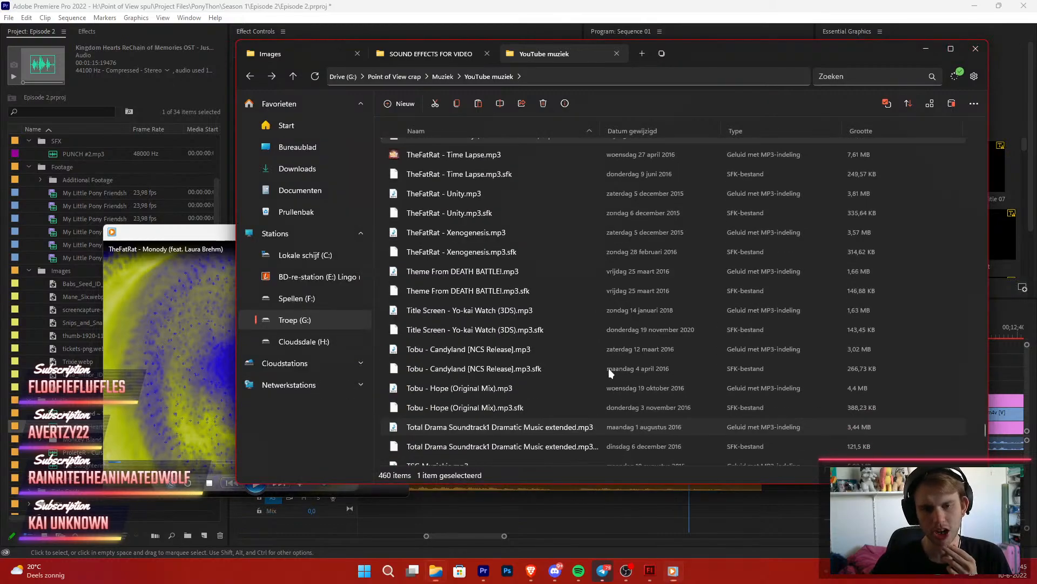
scroll(563, 355, "down", 4)
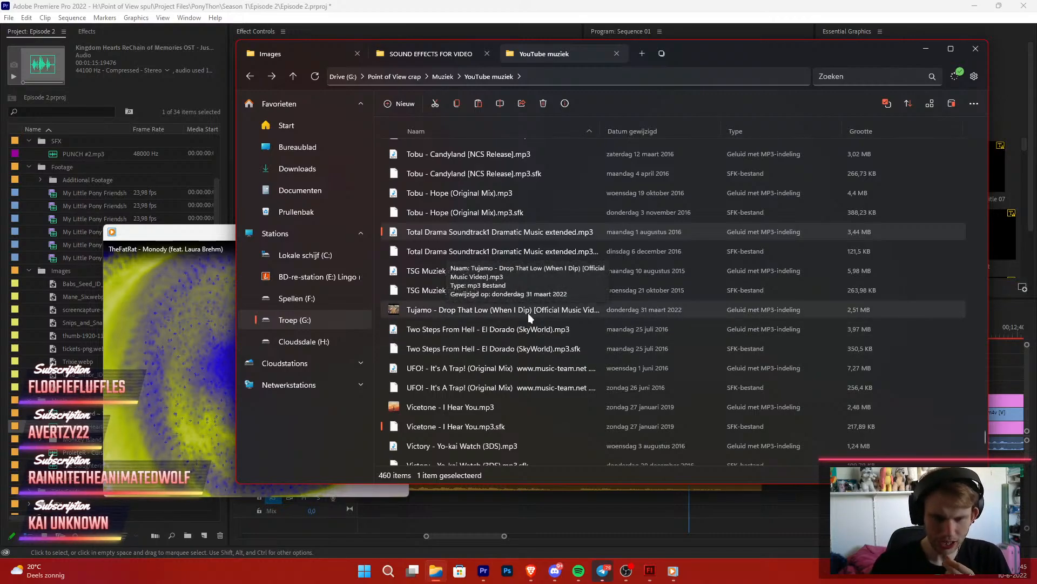
scroll(528, 313, "down", 1)
scroll(503, 380, "down", 3)
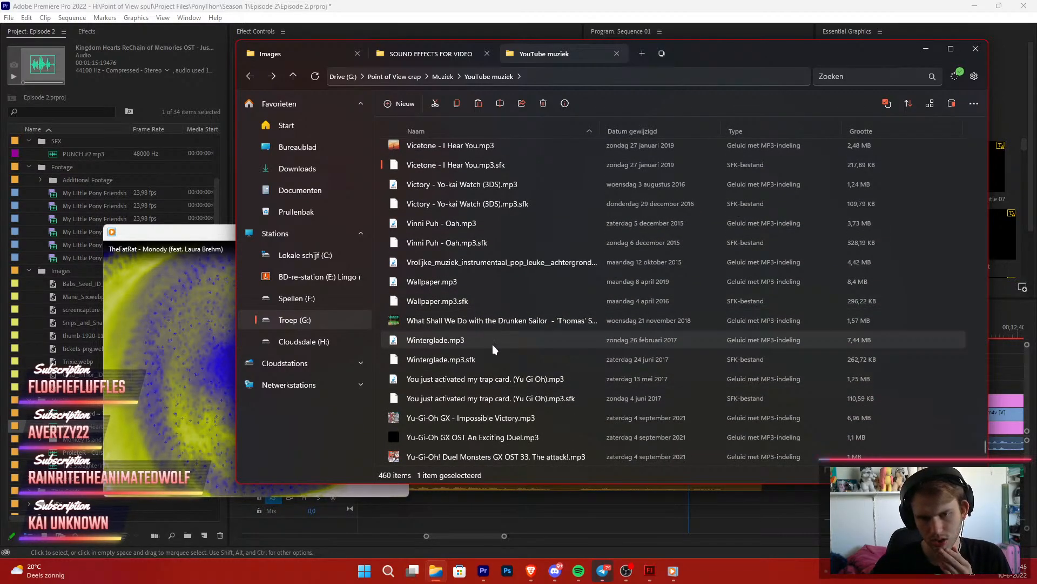
double_click(488, 382)
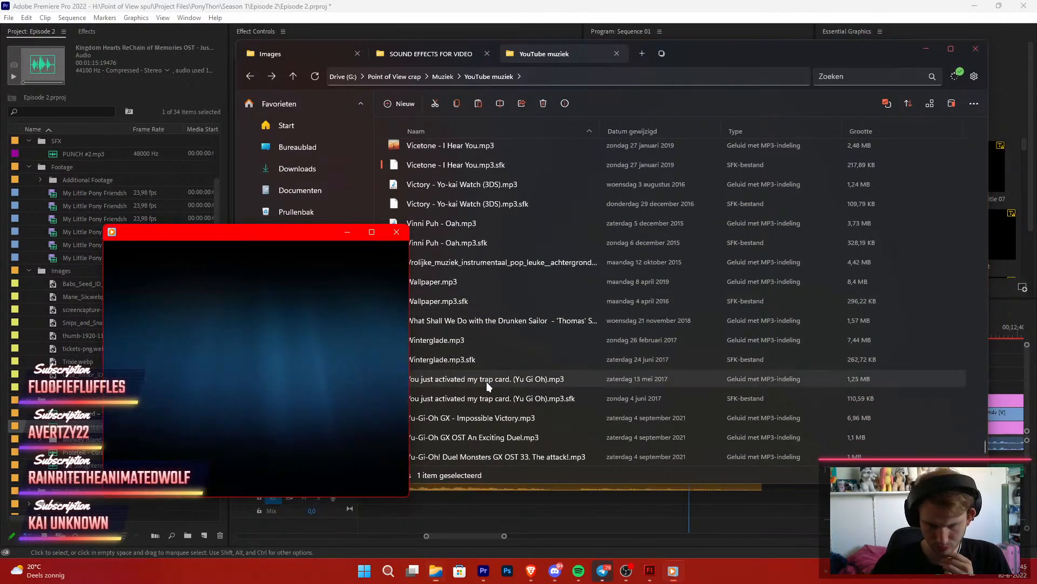
scroll(518, 393, "down", 2)
left_click(517, 393)
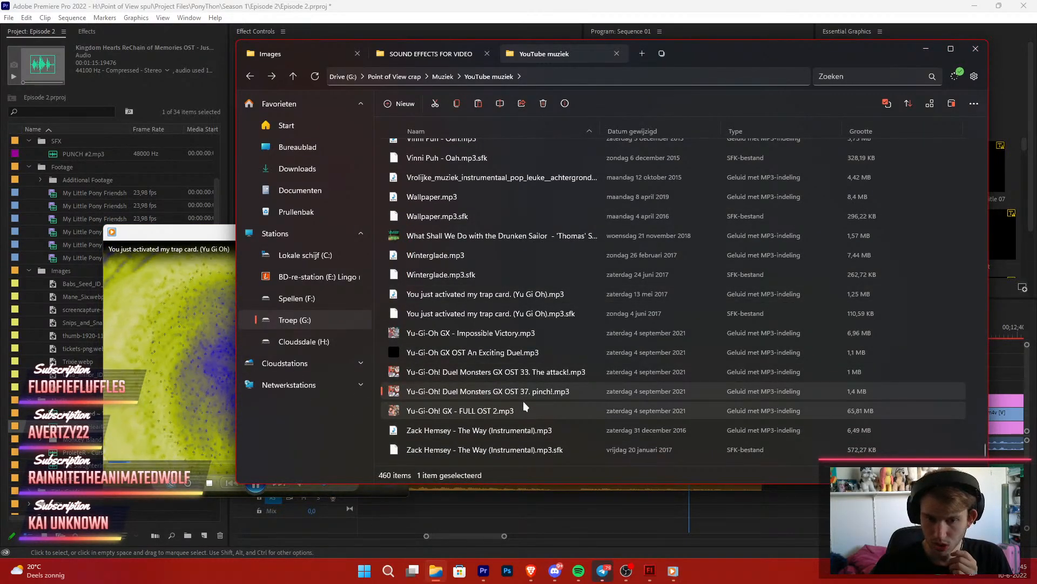
left_click(207, 367)
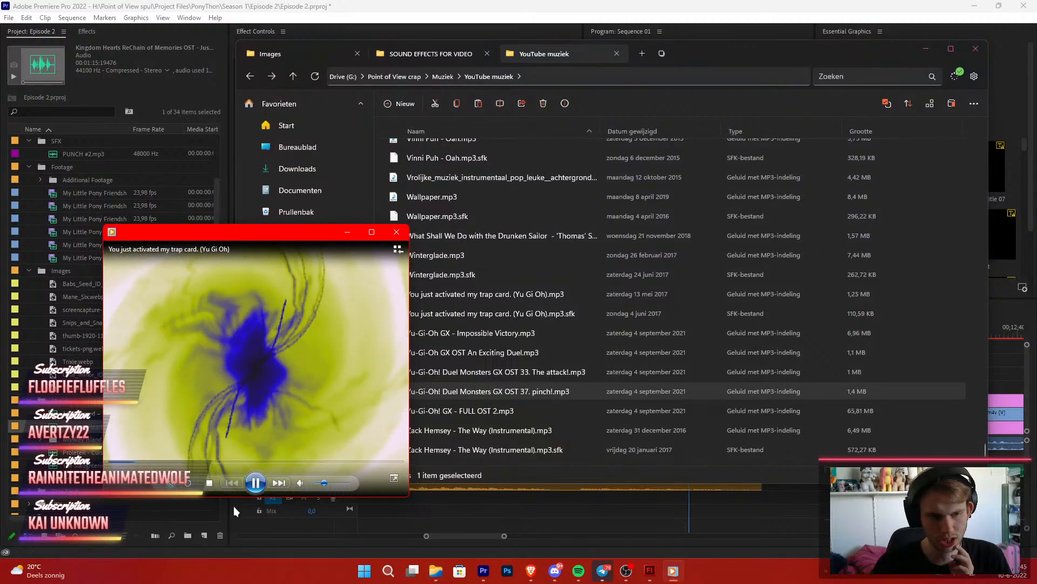
left_click(255, 482)
Audition Yu-Gi-Oh! Duel Monsters GX OST 33. The attack!.mp3 and close the media player
left_click(446, 430)
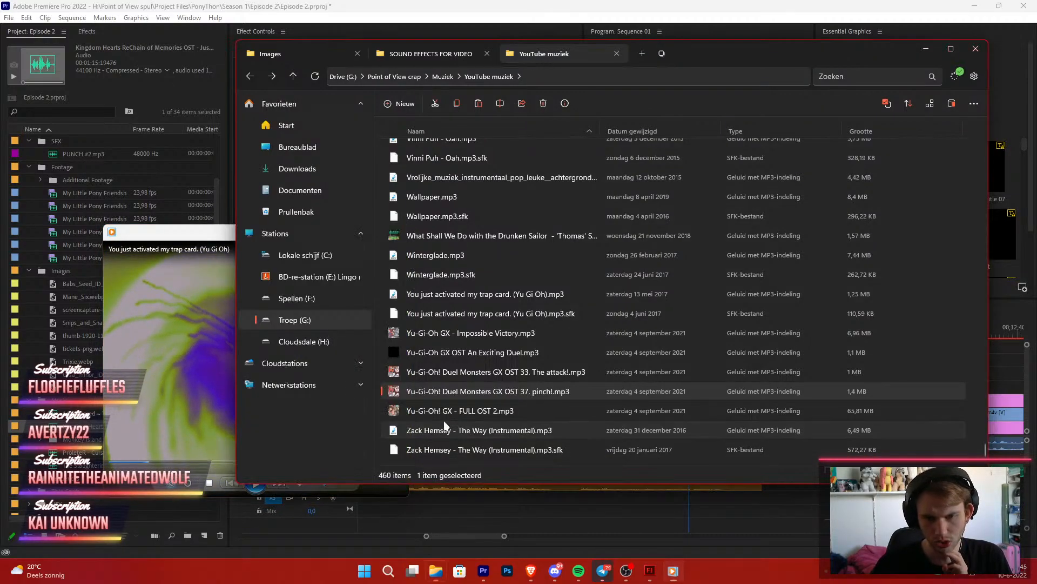
double_click(489, 372)
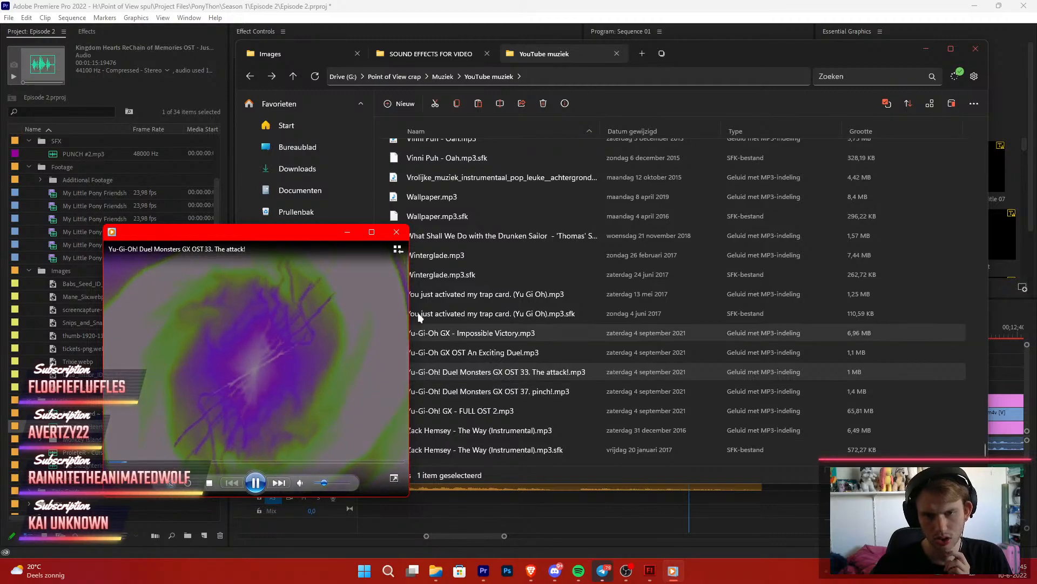
left_click(395, 233)
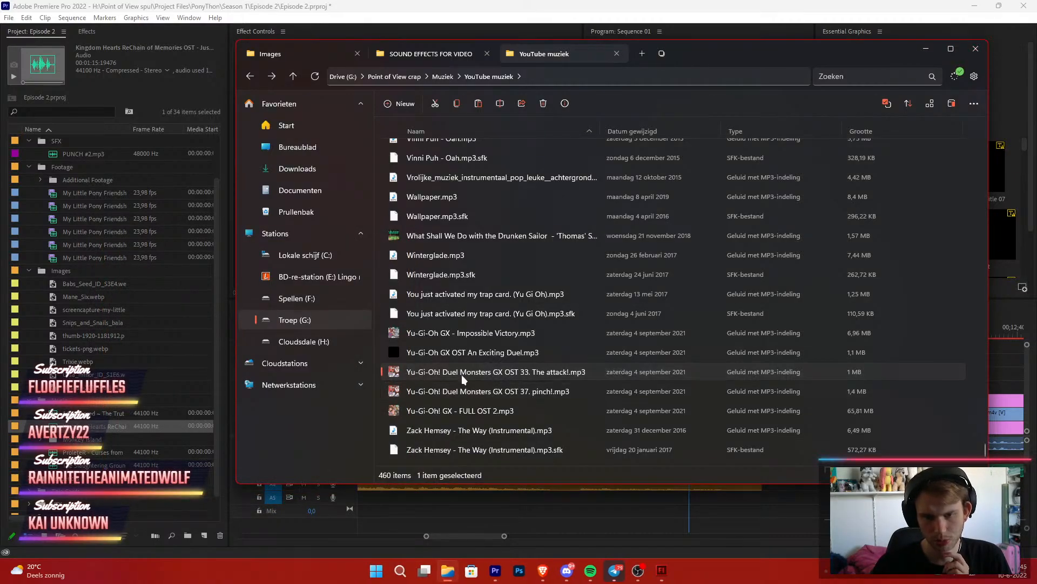
Import Yu-Gi-Oh! Duel Monsters GX OST 33. The attack!.mp3 into the project's music bin and give it the Mango label
left_click_drag(463, 376, 121, 431)
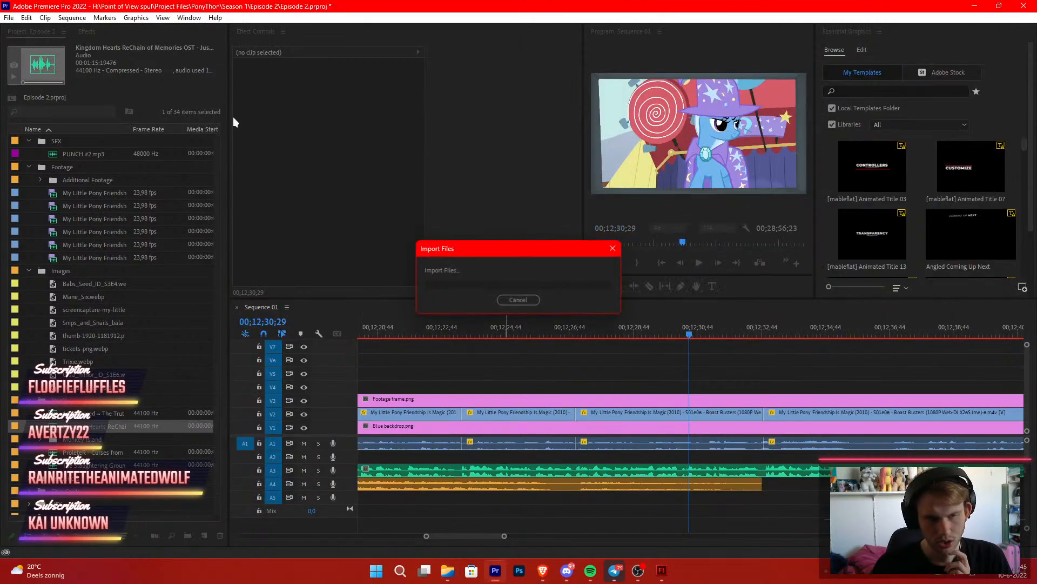
right_click(84, 484)
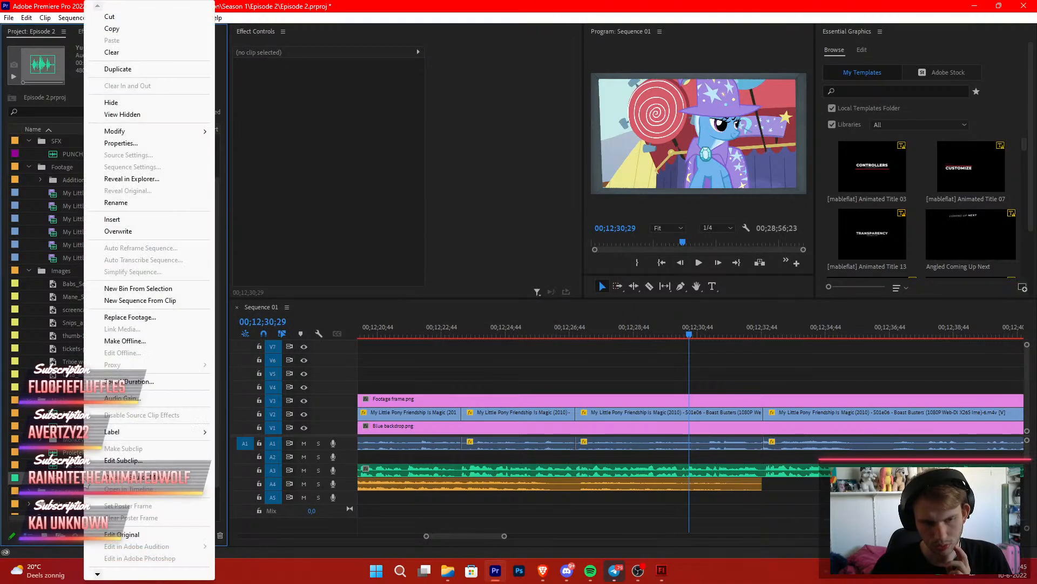
mouse_move(162, 431)
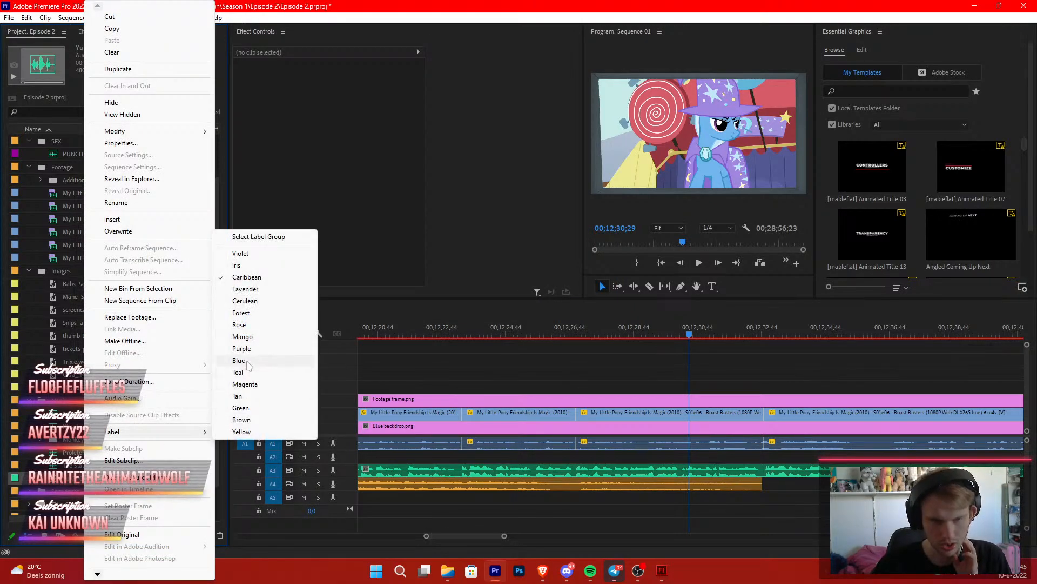
left_click(249, 337)
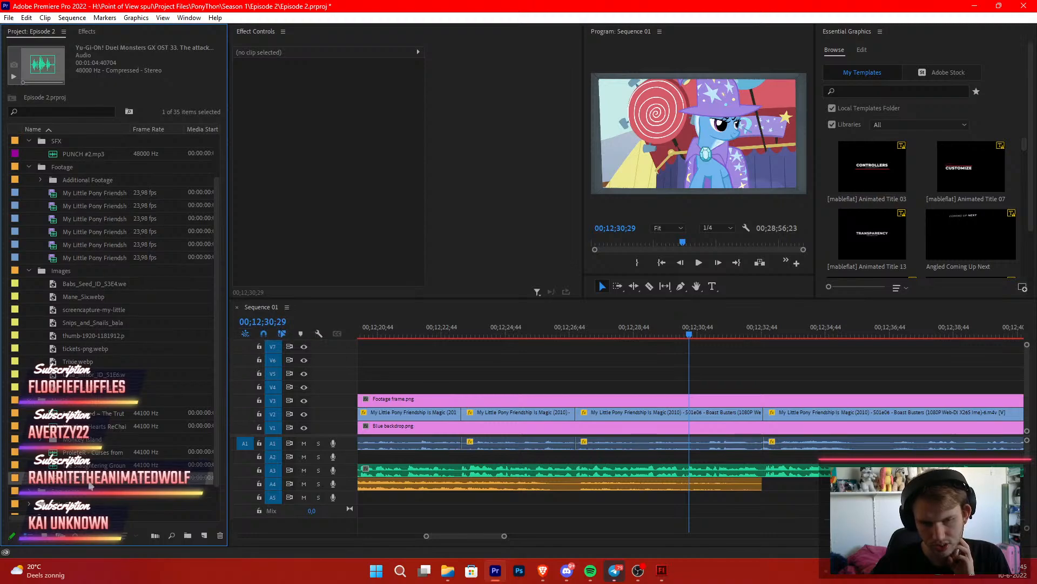
Place the Yu-Gi-Oh! track on A4 directly after the current music and lower its volume level with level keyframing off
left_click_drag(92, 485, 778, 484)
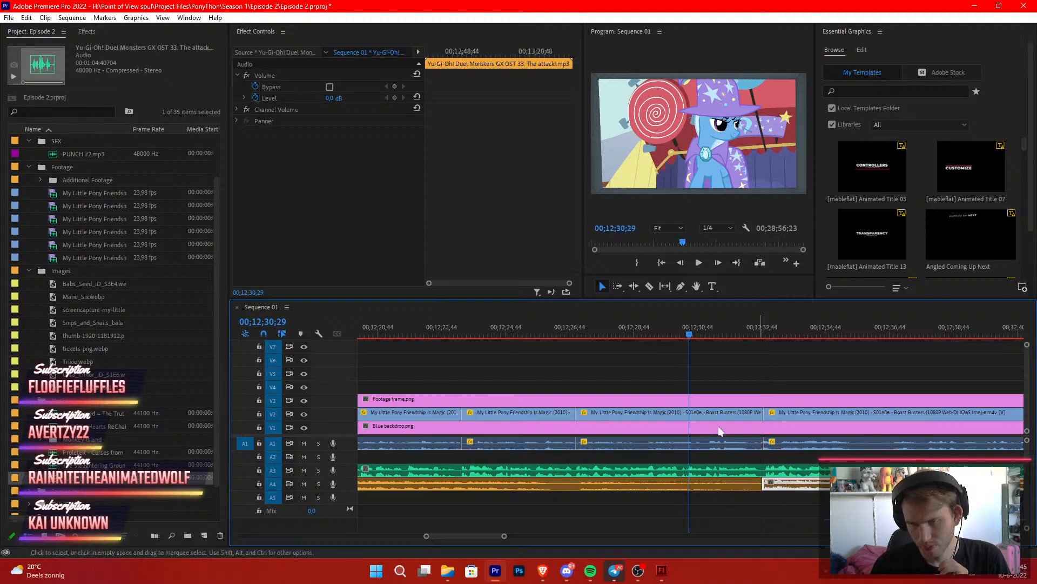
left_click(257, 94)
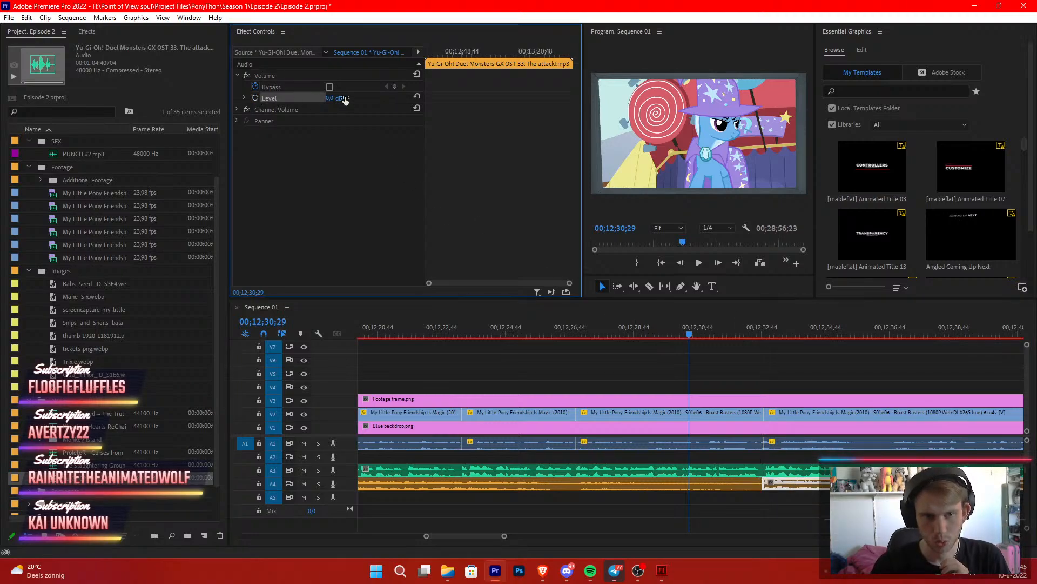
left_click_drag(339, 99, 305, 99)
left_click(749, 374)
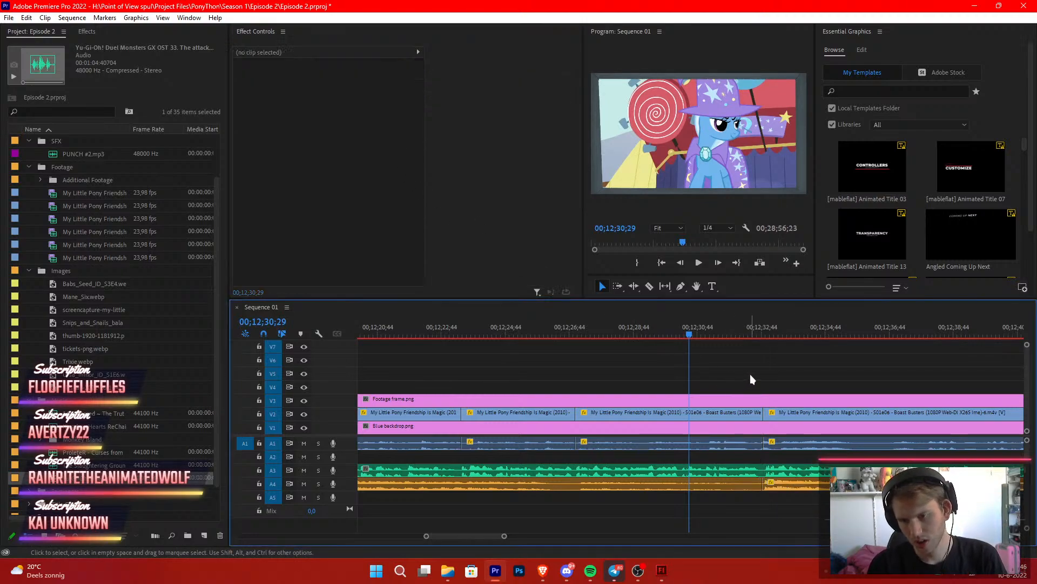
Ripple-trim the start of the last Boast Busters clip to the worried Twilight shot at 00;12;44;09
key("Down")
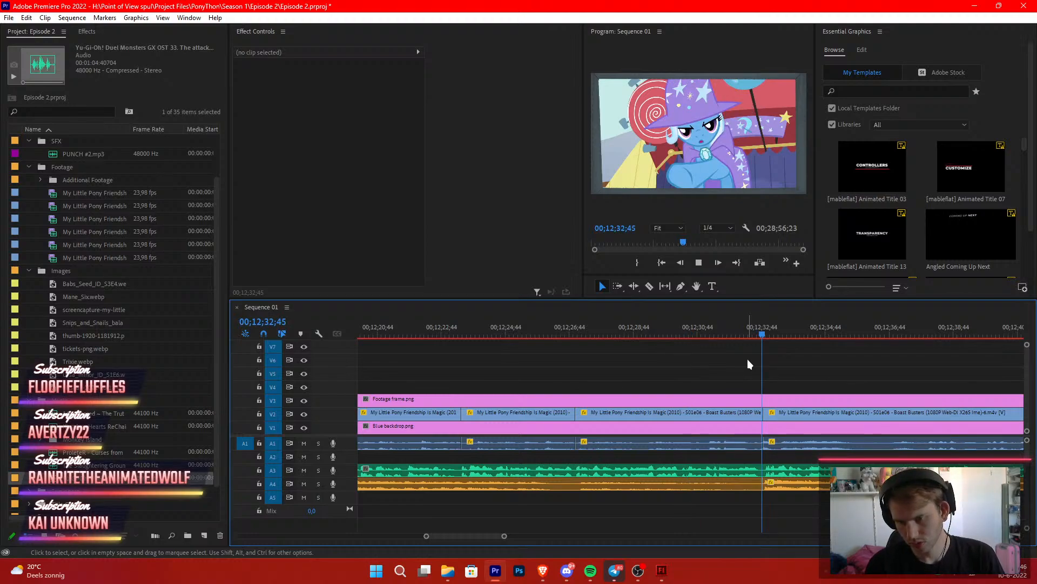
key("space")
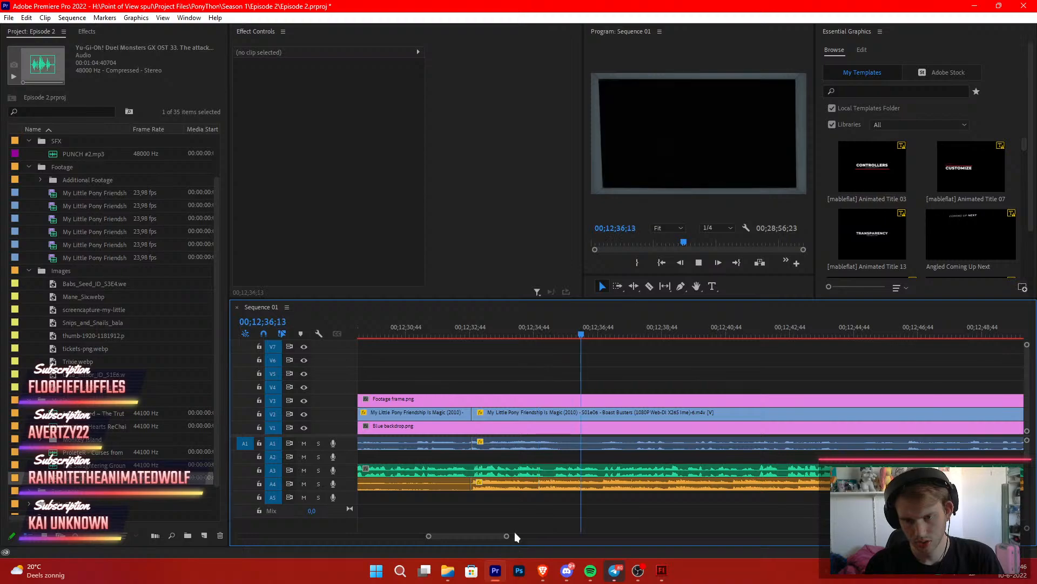
key("minus")
left_click_drag(743, 327, 804, 346)
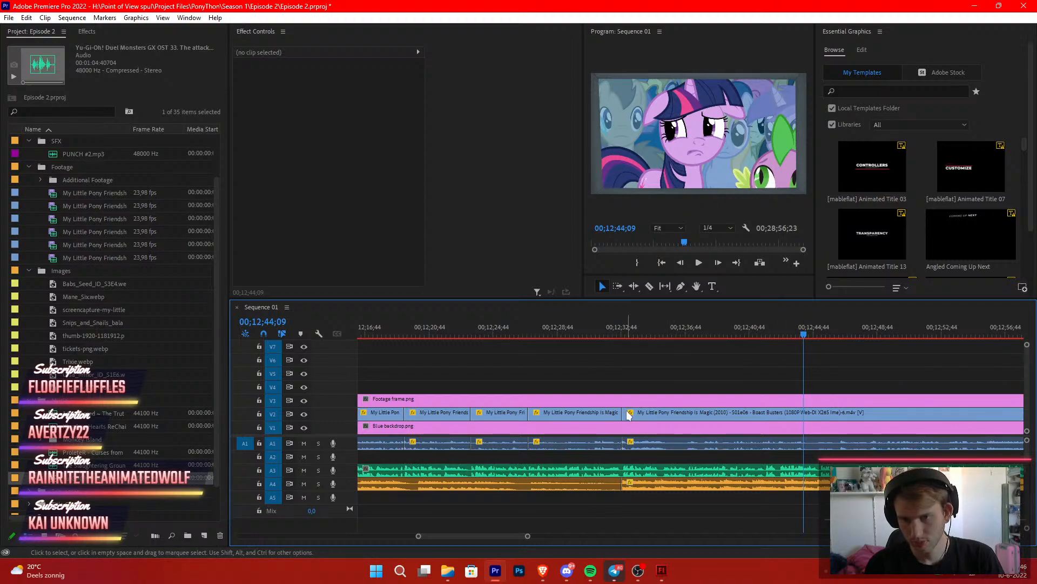
left_click_drag(626, 413, 648, 413)
key("Up")
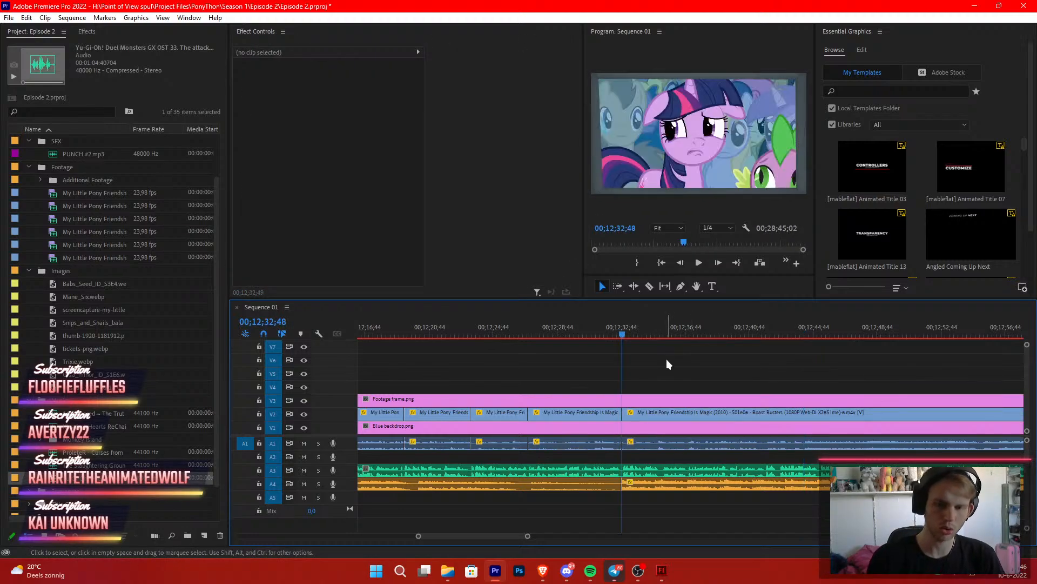
Play the trimmed excerpt against the commentary and split the Boast Busters clip at about 00;12;42;37
key("space")
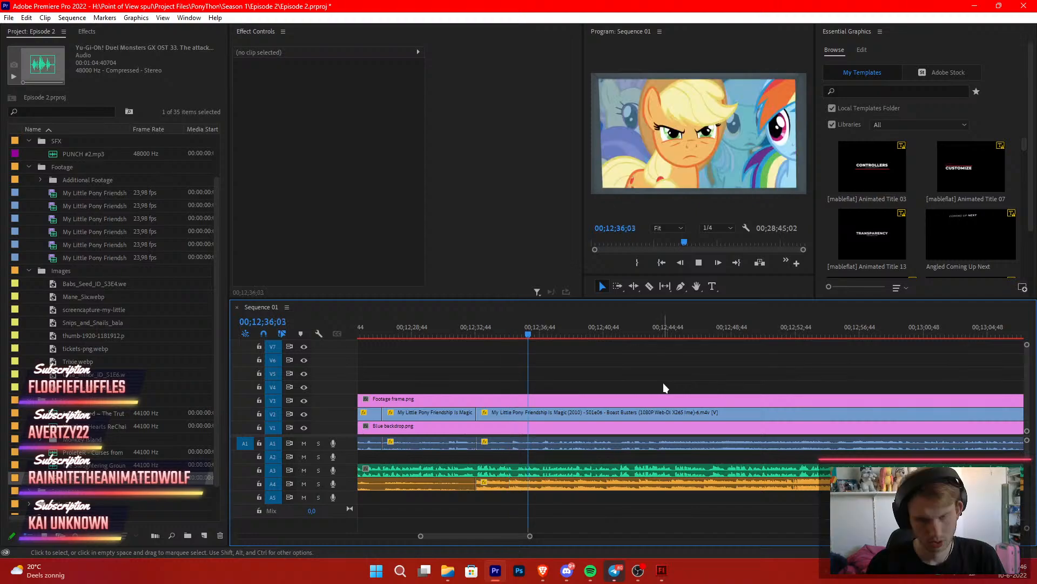
key("c")
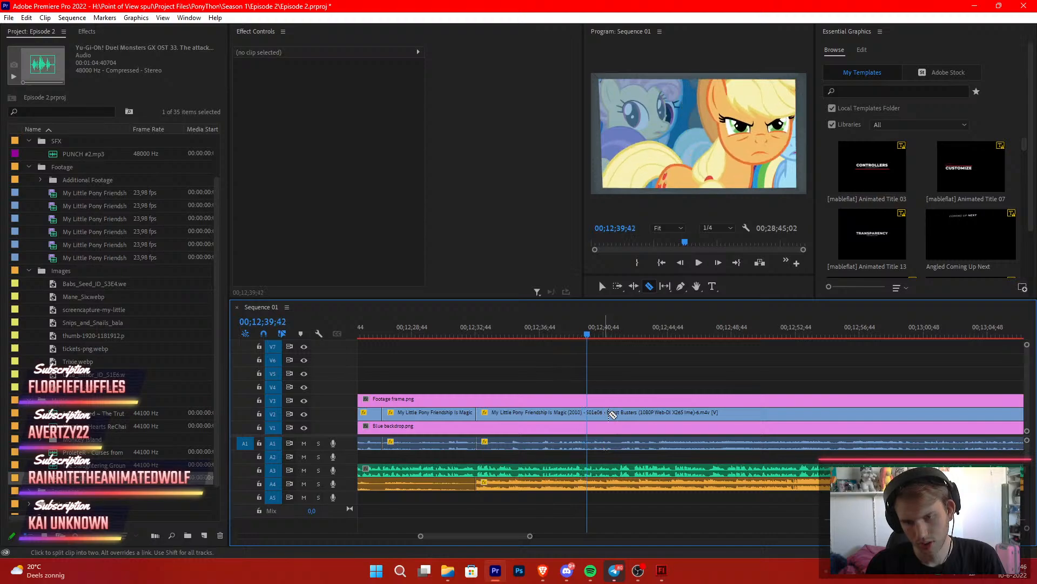
key("space")
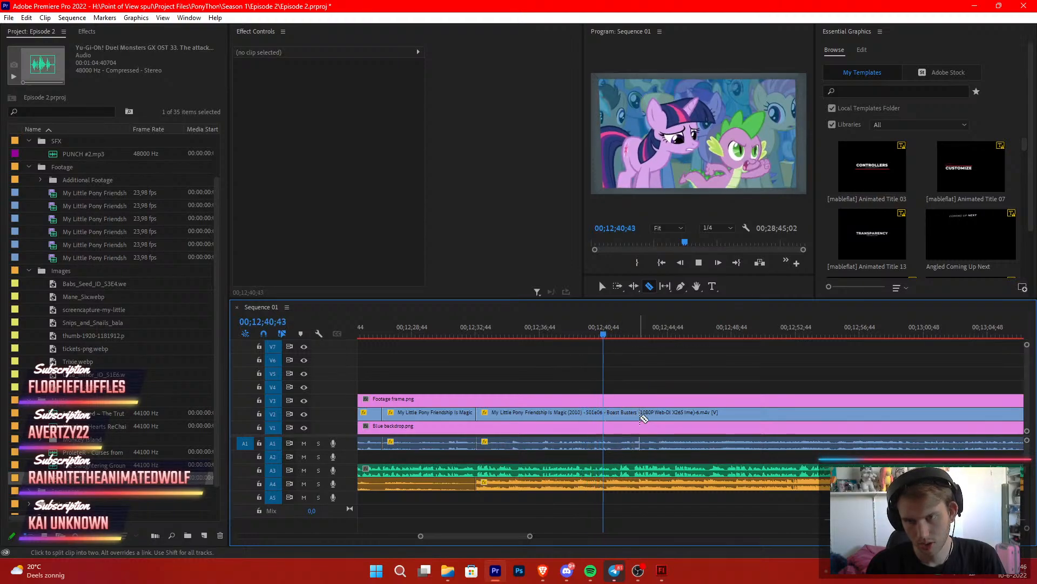
key("space")
key("space")
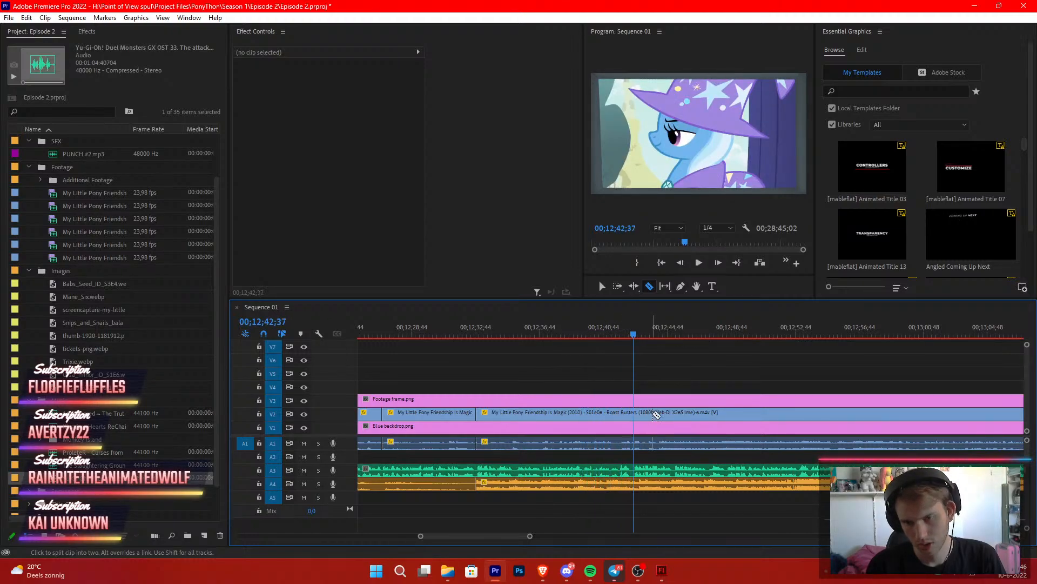
left_click(637, 414)
key("v")
key("space")
Ripple-trim the start of the new last clip to the lassoed apple shot at 00;12;53;30 and play from the cut
scroll(674, 433, "down", 2)
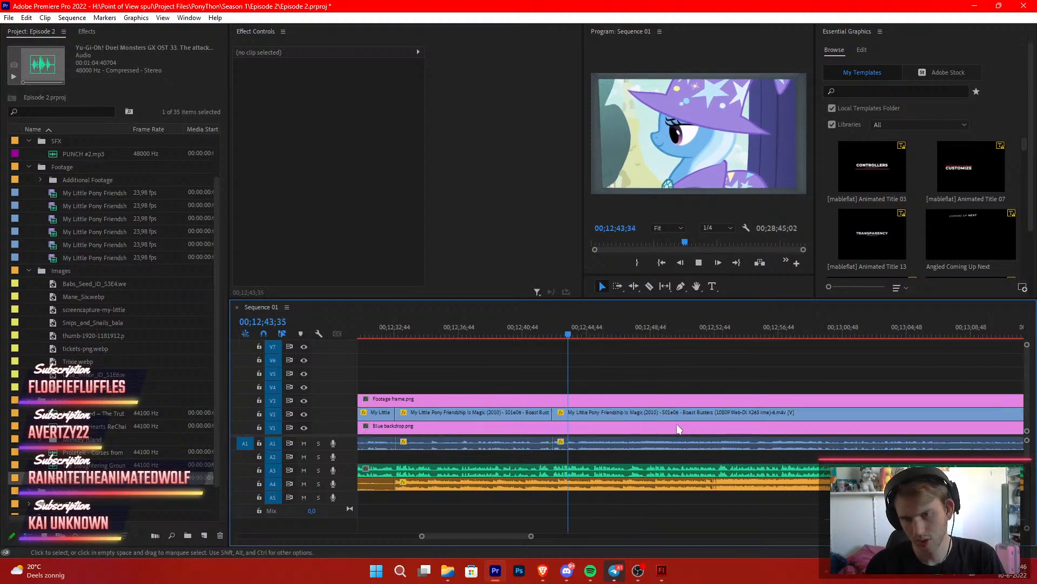
scroll(672, 430, "down", 2)
left_click_drag(672, 341, 661, 362)
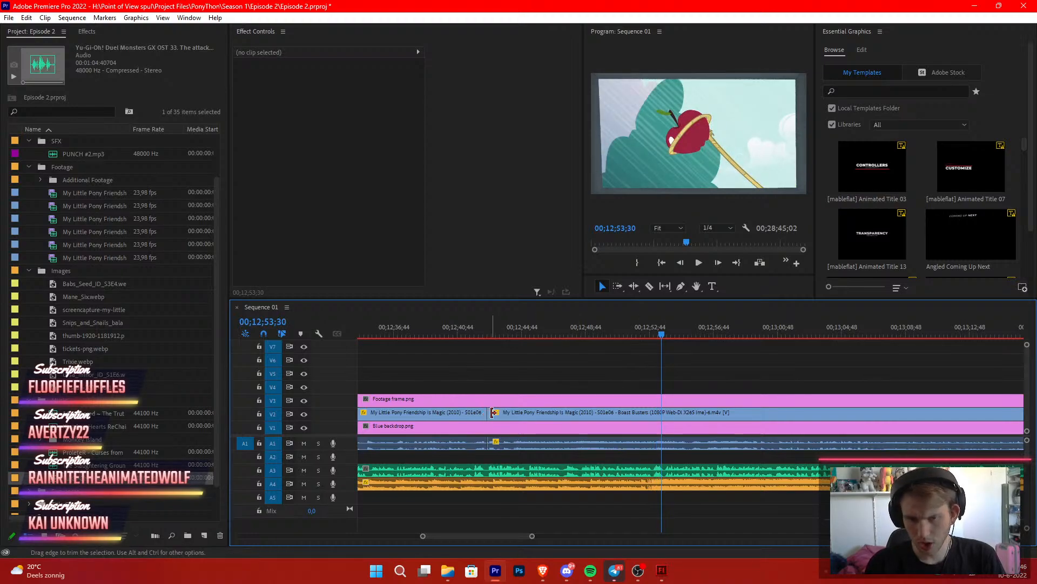
mouse_move(493, 413)
left_mouse_down()
mouse_move(674, 414)
mouse_move(504, 416)
left_mouse_up()
key("Up")
key("space")
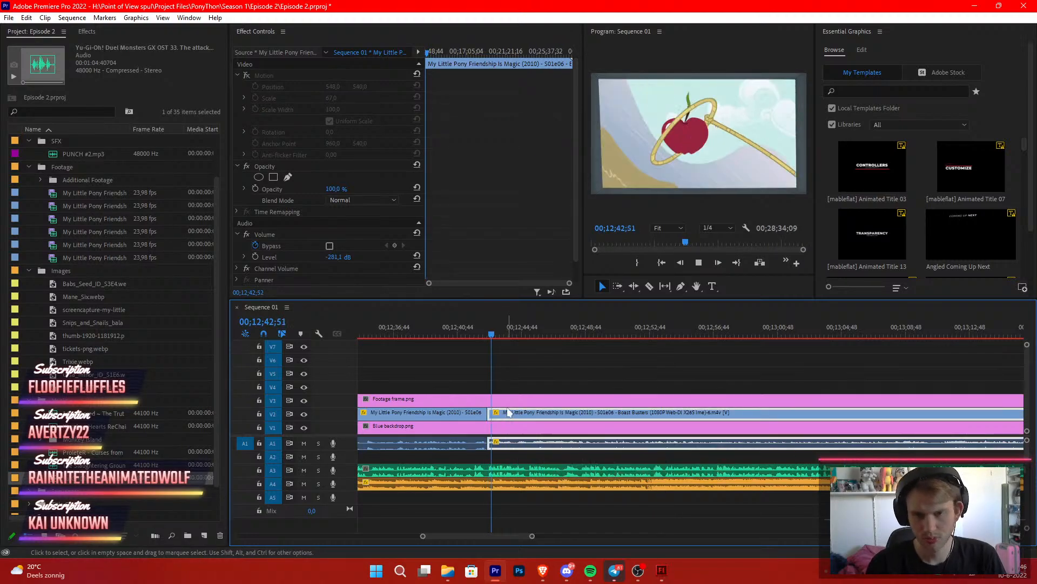
left_click(533, 377)
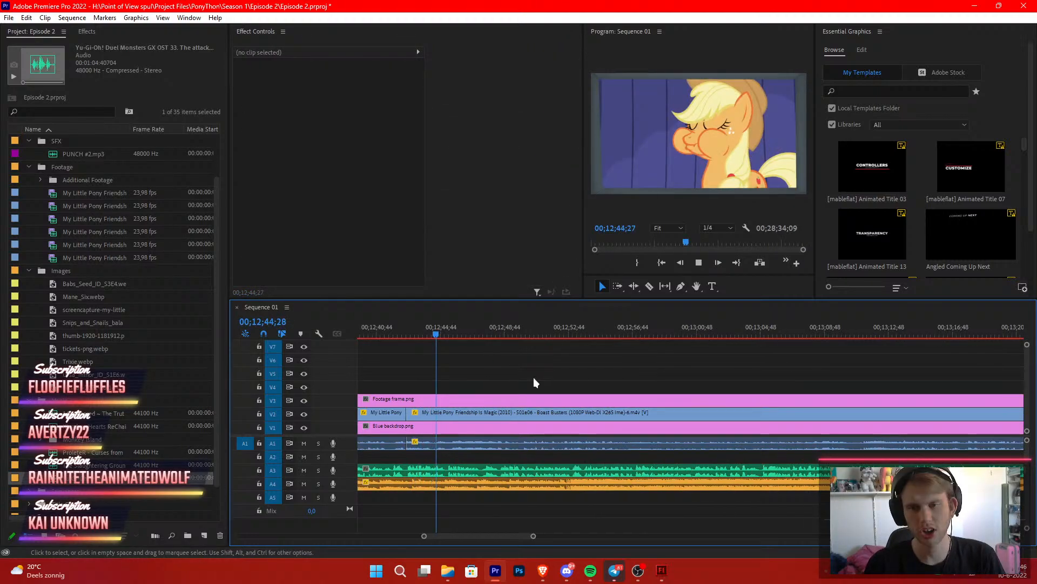
Split the Boast Busters clip at about 00;12;45;10, at the end of the Applejack shot
key("space")
key("space")
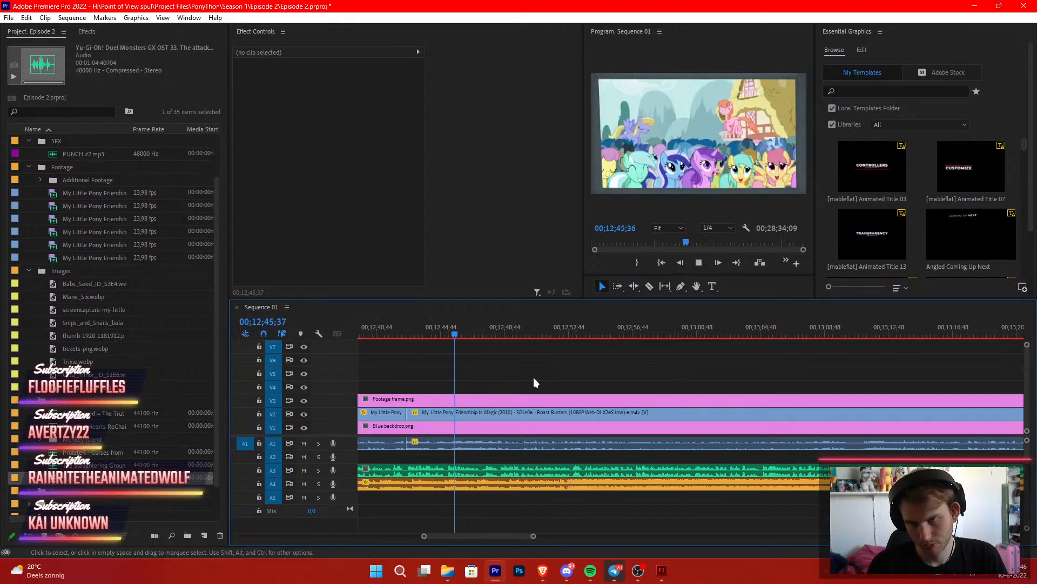
key("c")
left_click_drag(440, 331, 450, 347)
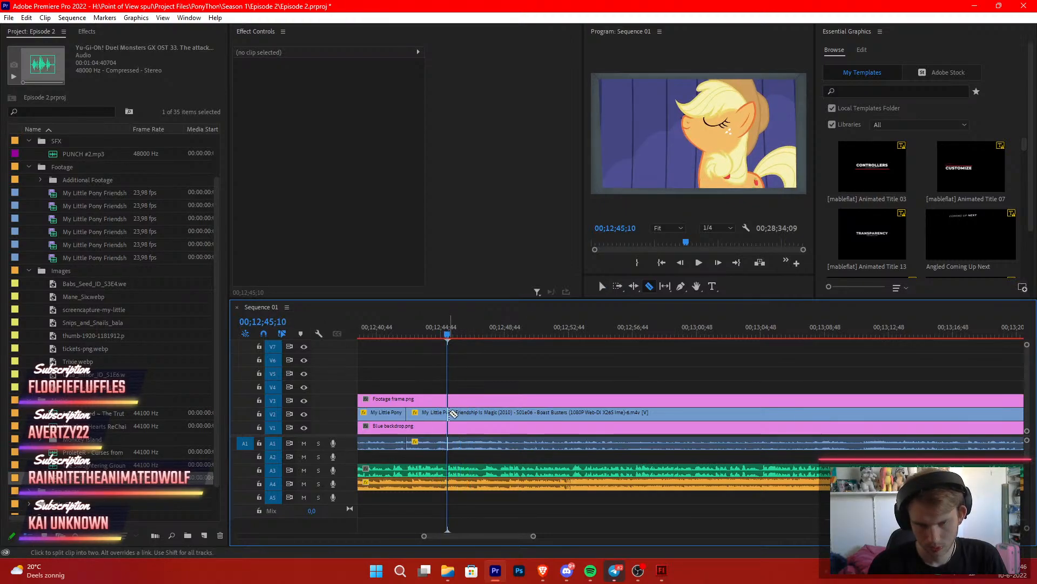
left_click(452, 412)
key("v")
key("space")
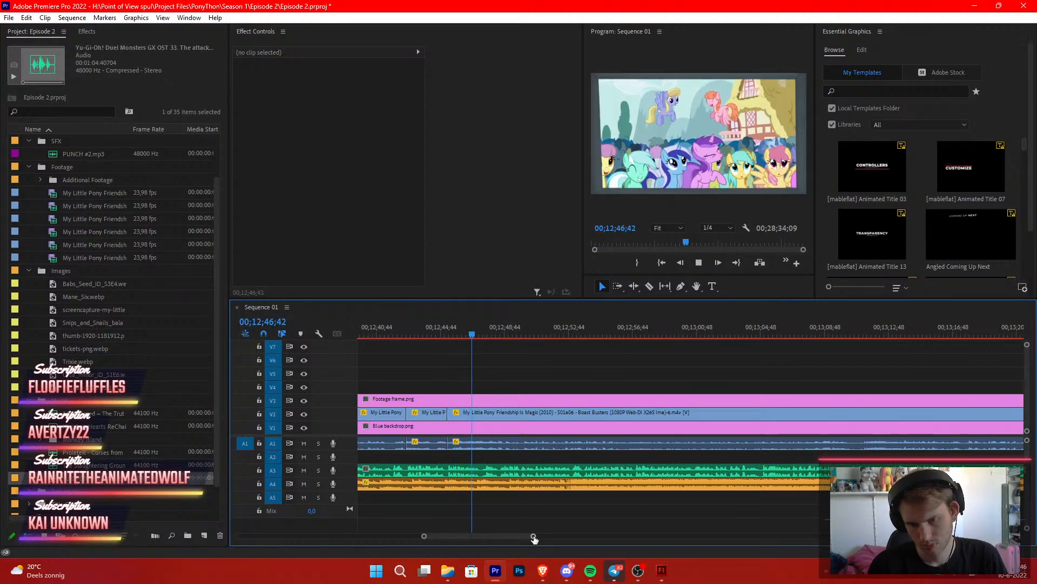
Ripple-trim the start of the last Boast Busters clip to the group shot with Applejack, Twilight, Spike and Rainbow Dash at 00;14;28;41
left_click_drag(533, 536, 607, 536)
scroll(624, 481, "down", 3)
scroll(624, 476, "down", 2)
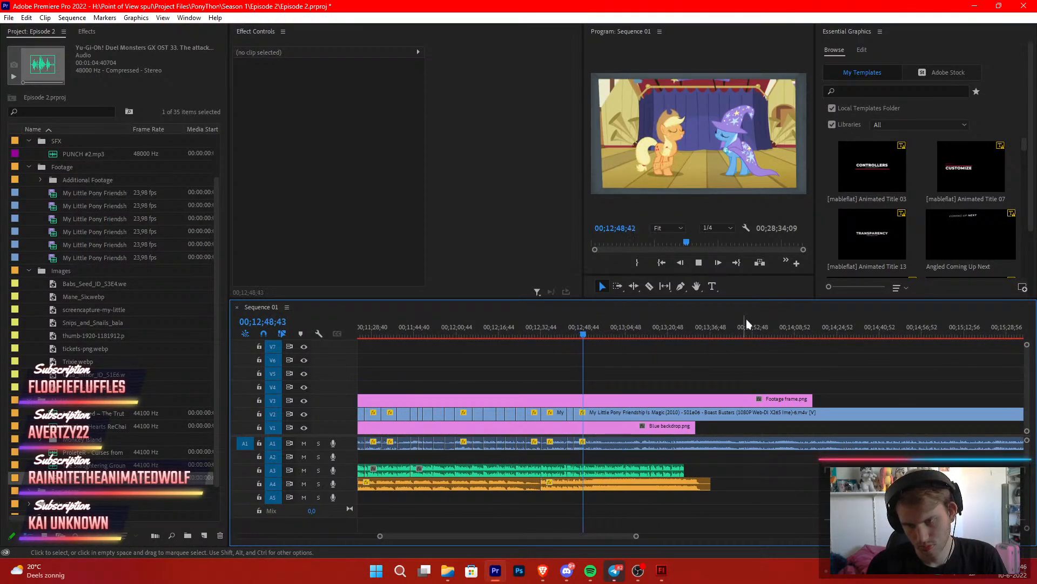
left_click_drag(793, 331, 848, 362)
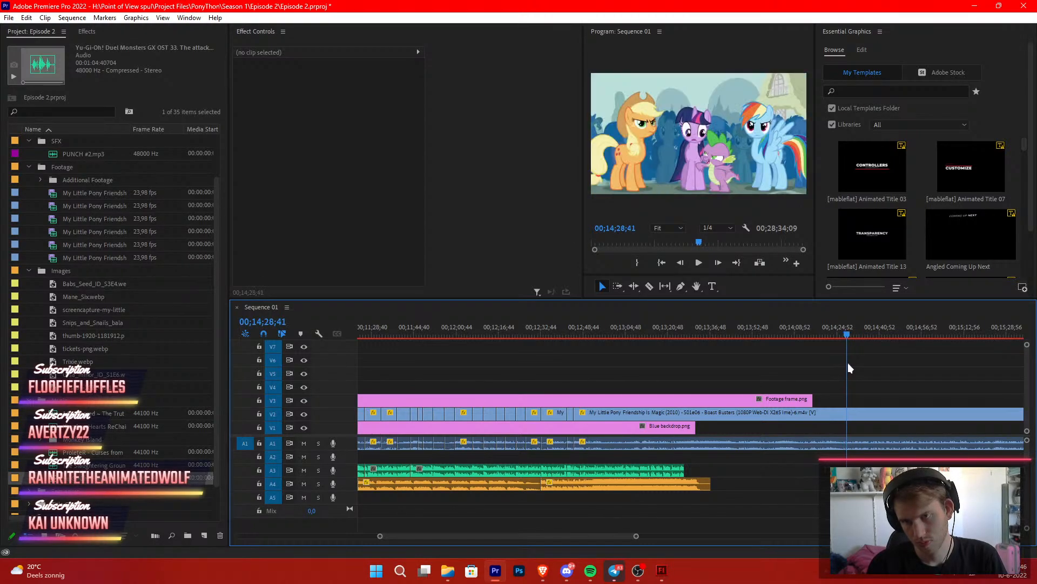
left_click_drag(575, 414, 609, 413)
Play through the new edit and split the commentary audio on A3 at the start of the last Boast Busters clip
left_click(569, 333)
key("space")
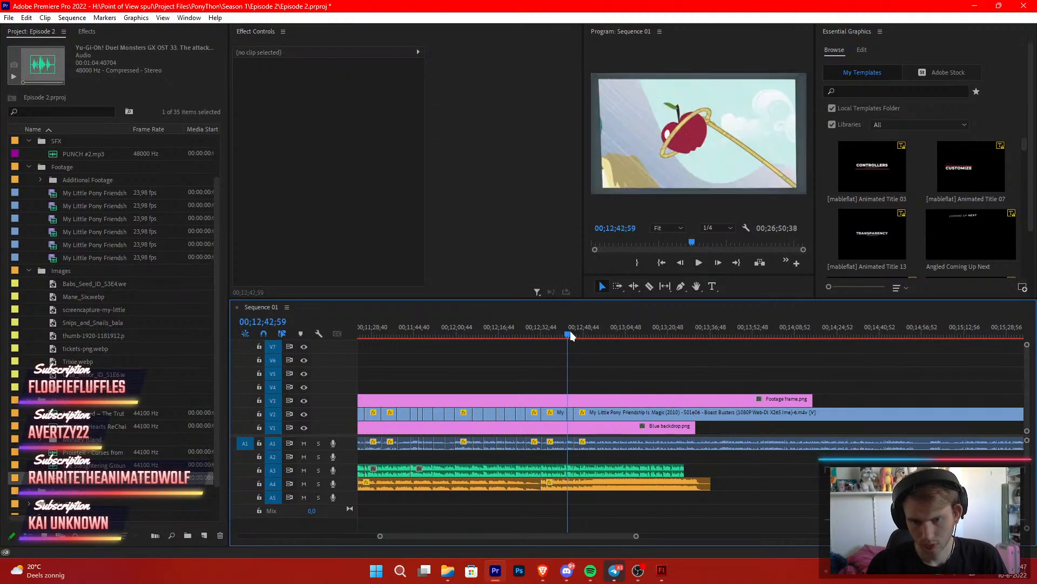
left_click_drag(636, 536, 548, 536)
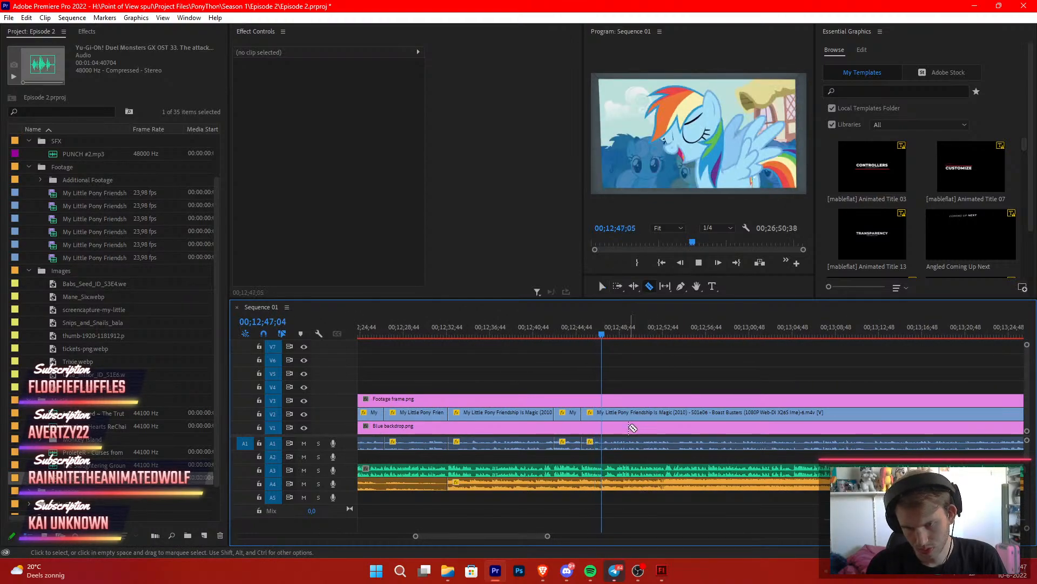
key("c")
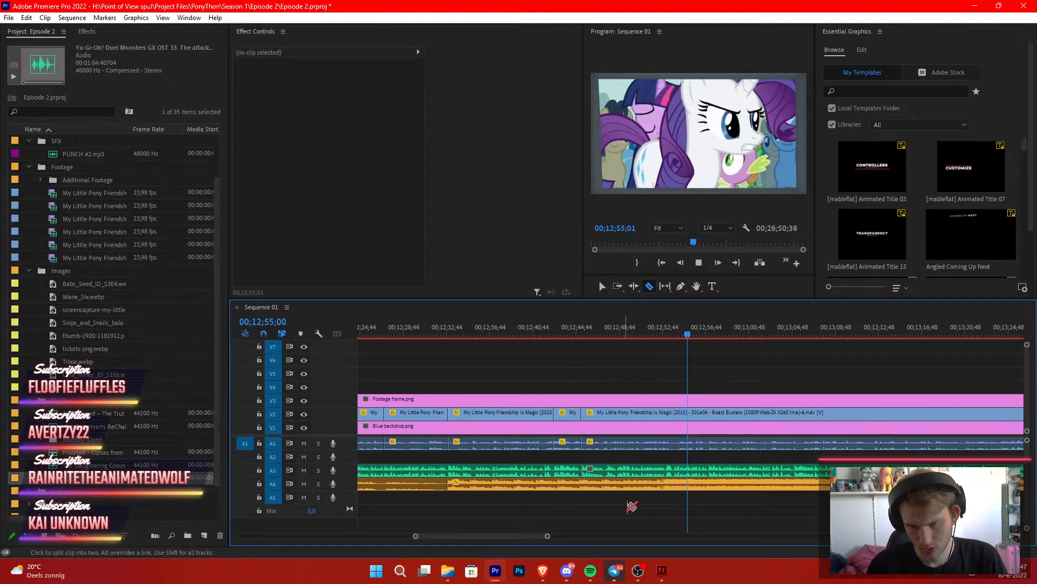
key("v")
scroll(681, 503, "down", 4)
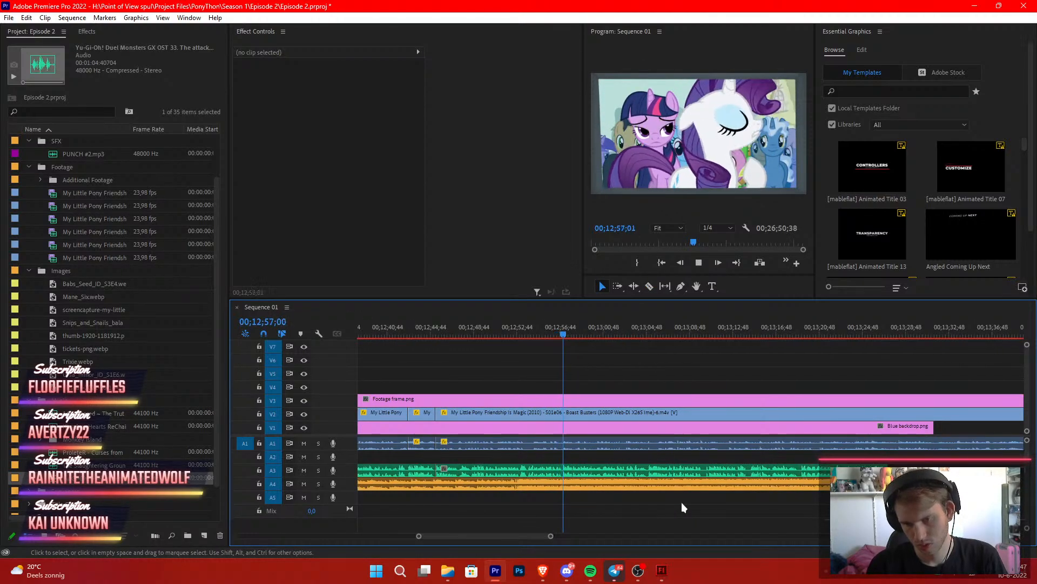
Review the following Boast Busters footage up to Rarity's dress scene at 00;13;28;25, and replay the recent cuts with the commentary
left_click(639, 324)
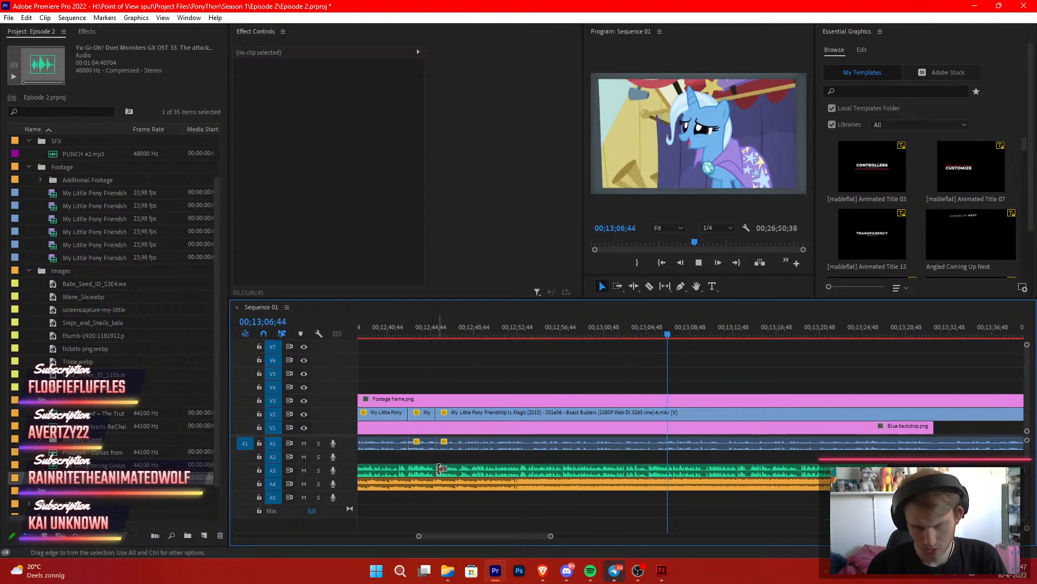
left_click(699, 329)
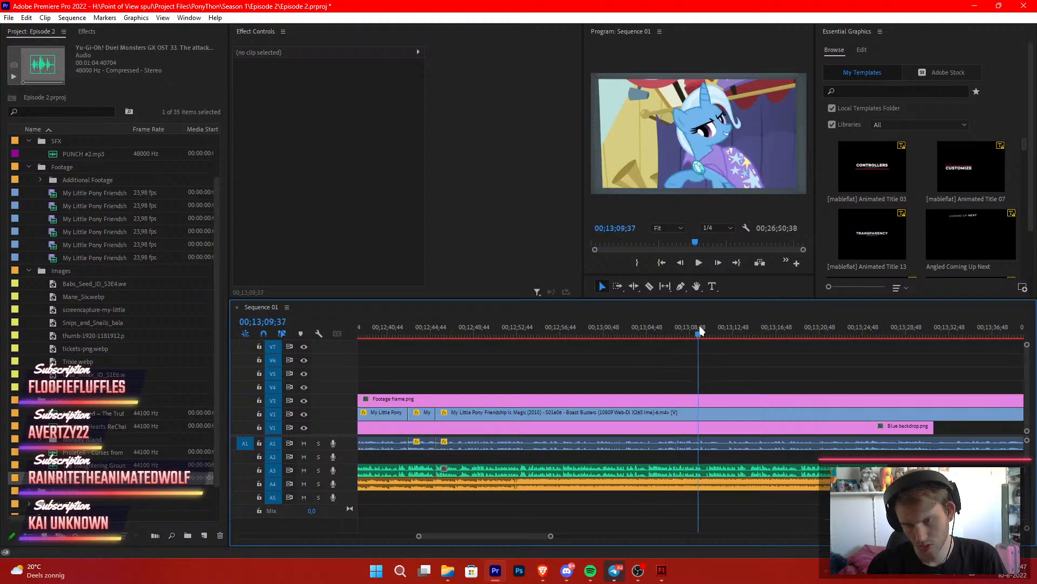
key("space")
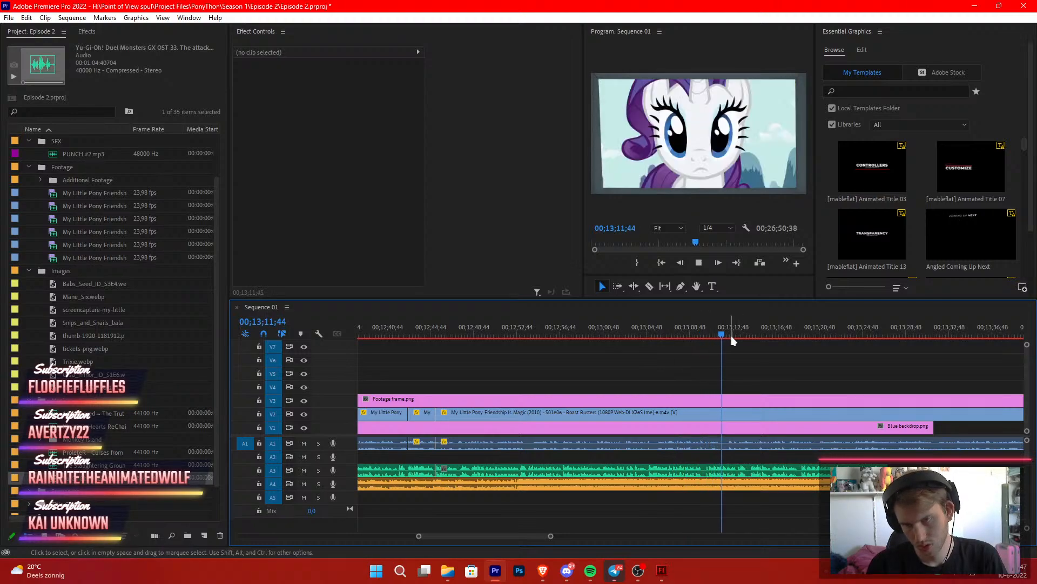
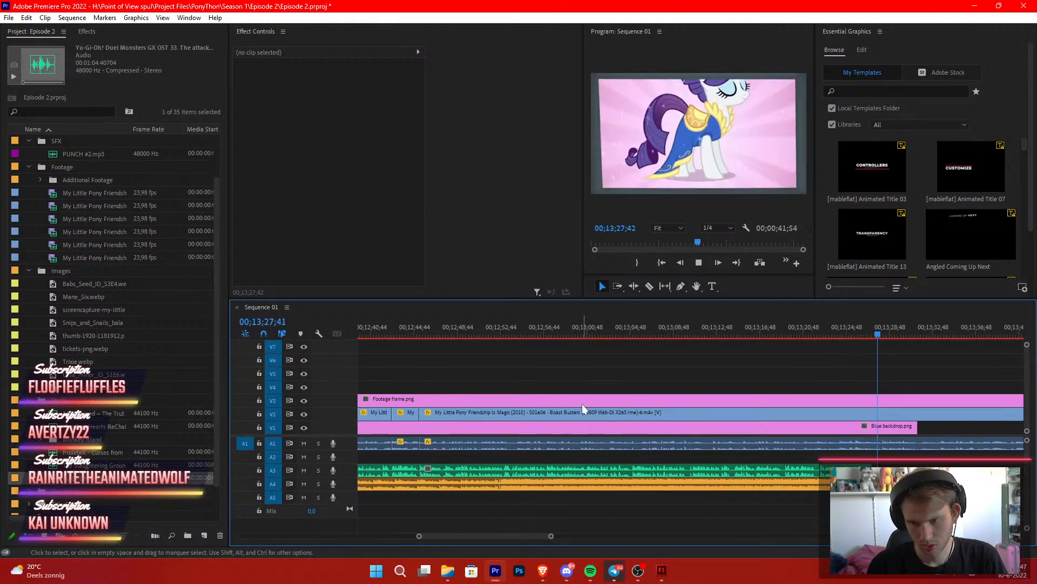
key("space")
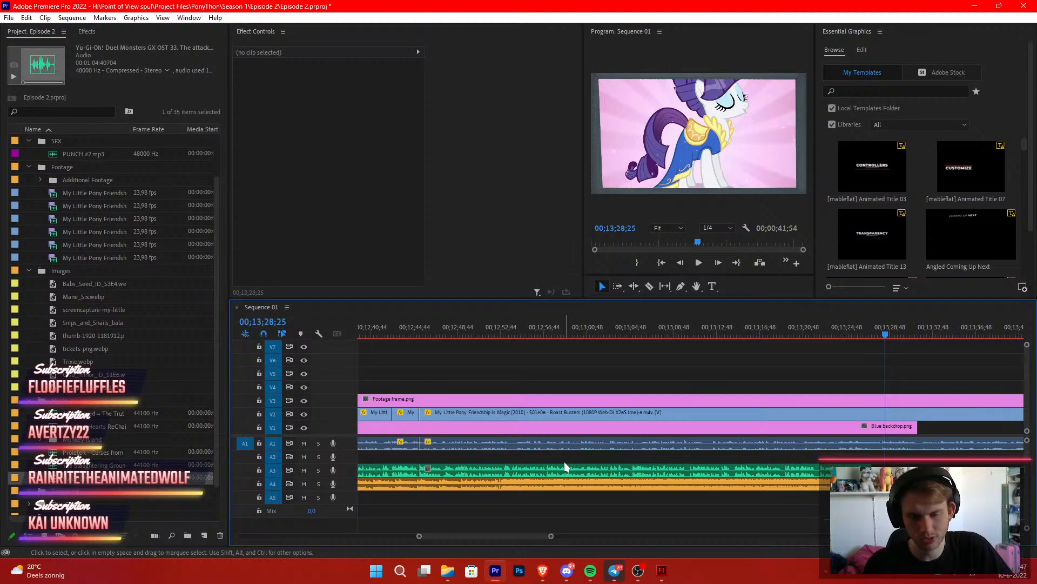
scroll(566, 465, "up", 3)
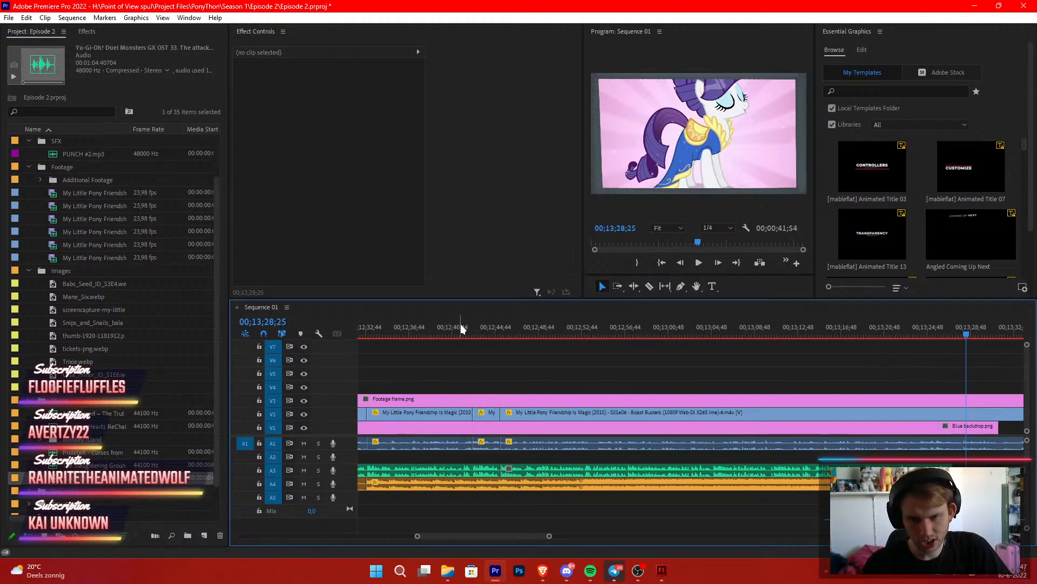
left_click(463, 330)
key("space")
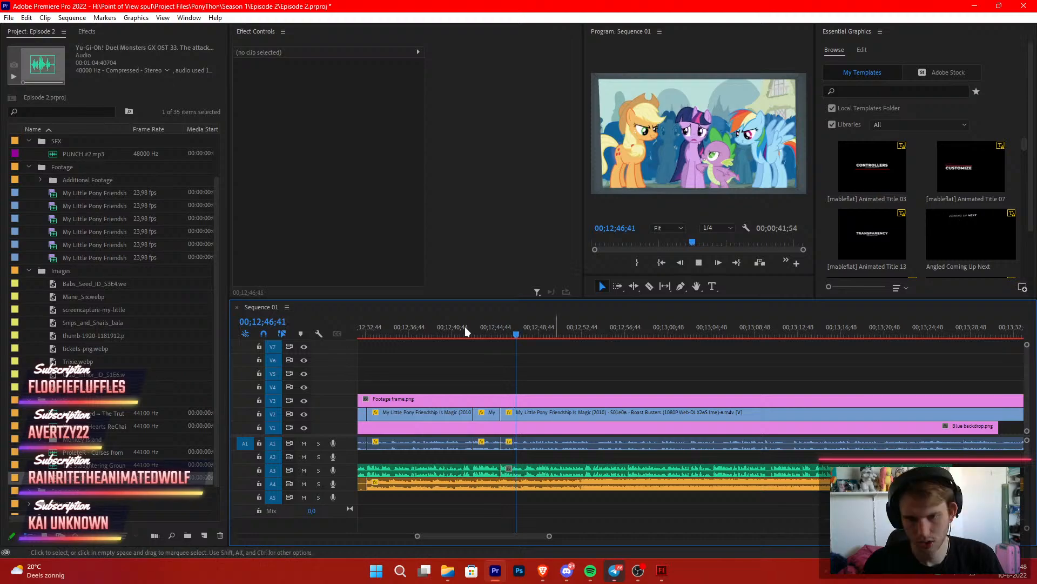
Split the Boast Busters clip at 00;12;48;31, at the end of the Rainbow Dash shot
key("c")
key("space")
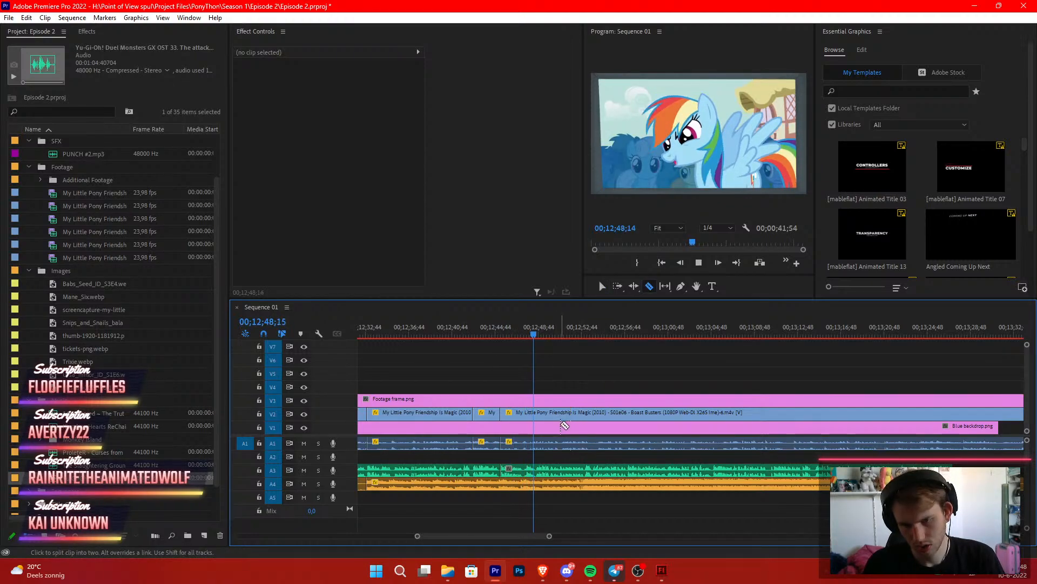
left_click(537, 413)
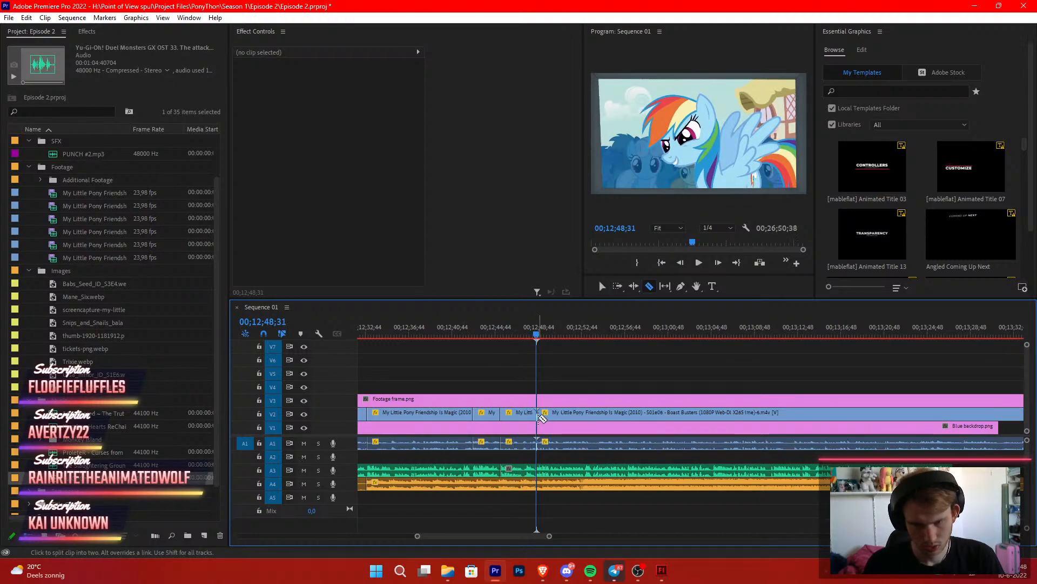
Ripple-trim the start of the last Boast Busters clip to the Trixie stage shot at 00;13;05;40
key("v")
left_click_drag(676, 328, 721, 371)
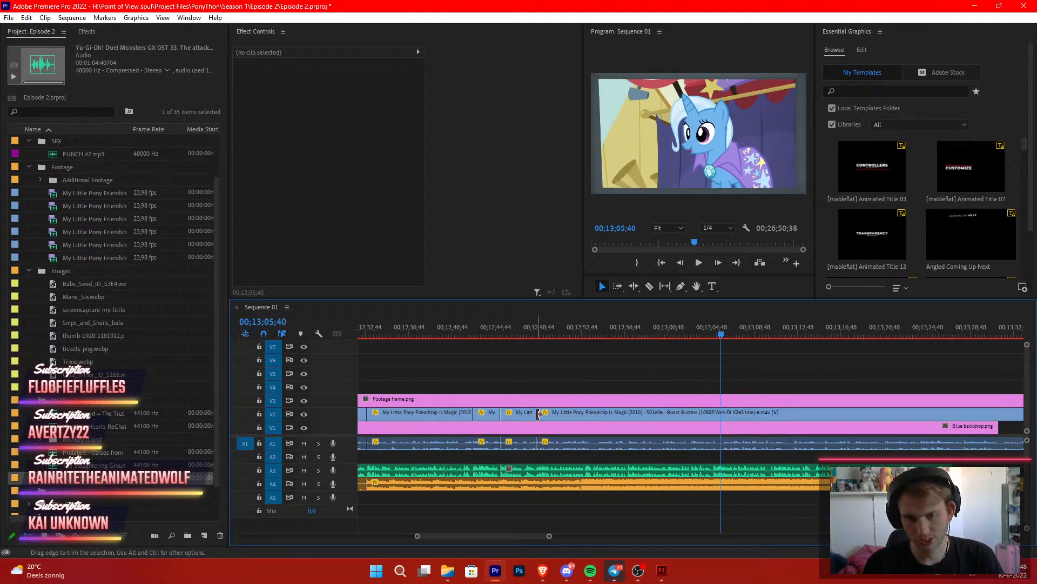
left_click_drag(538, 414, 562, 413)
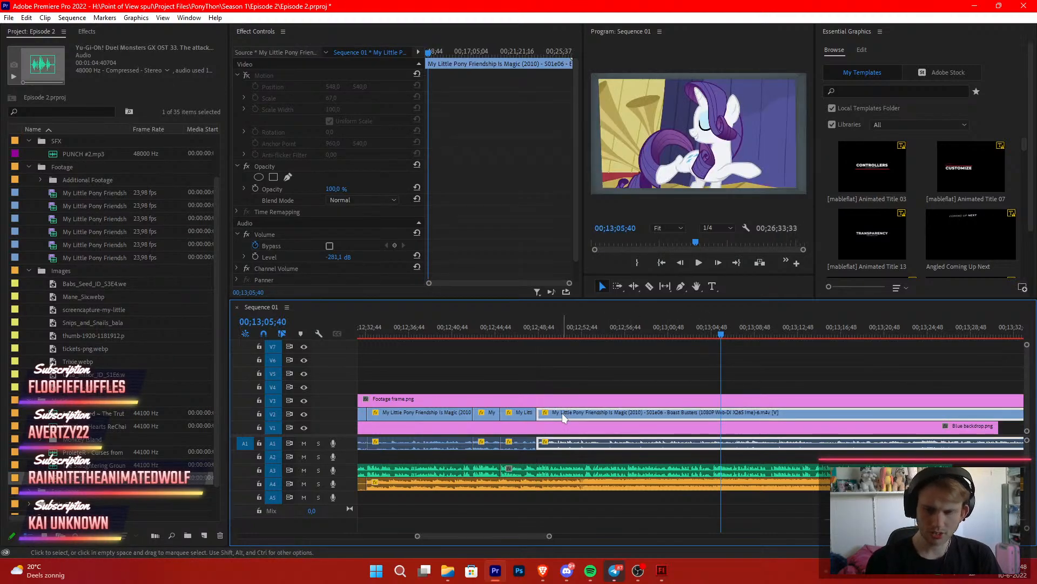
key("Up")
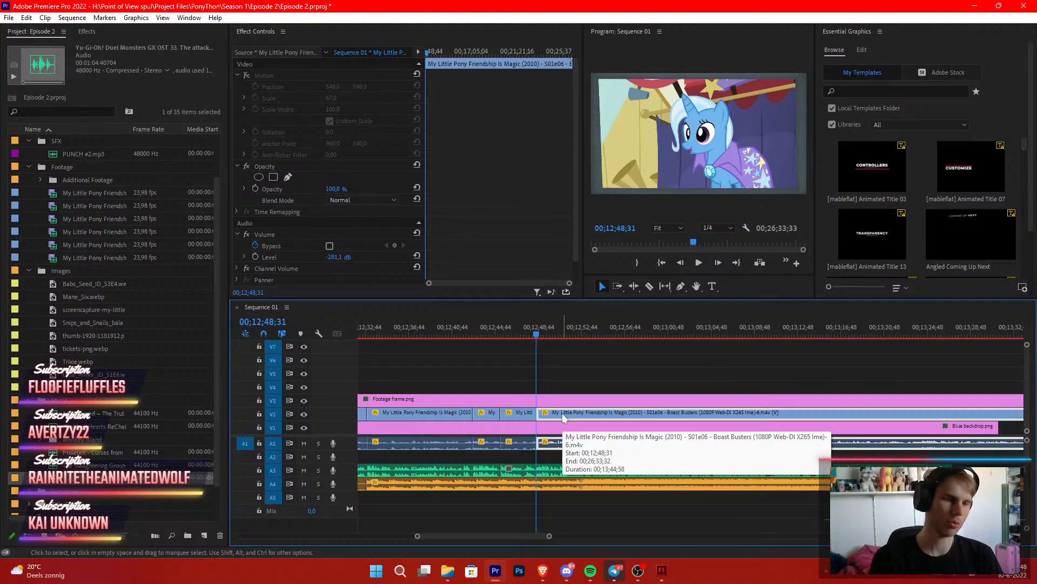
left_click(549, 379)
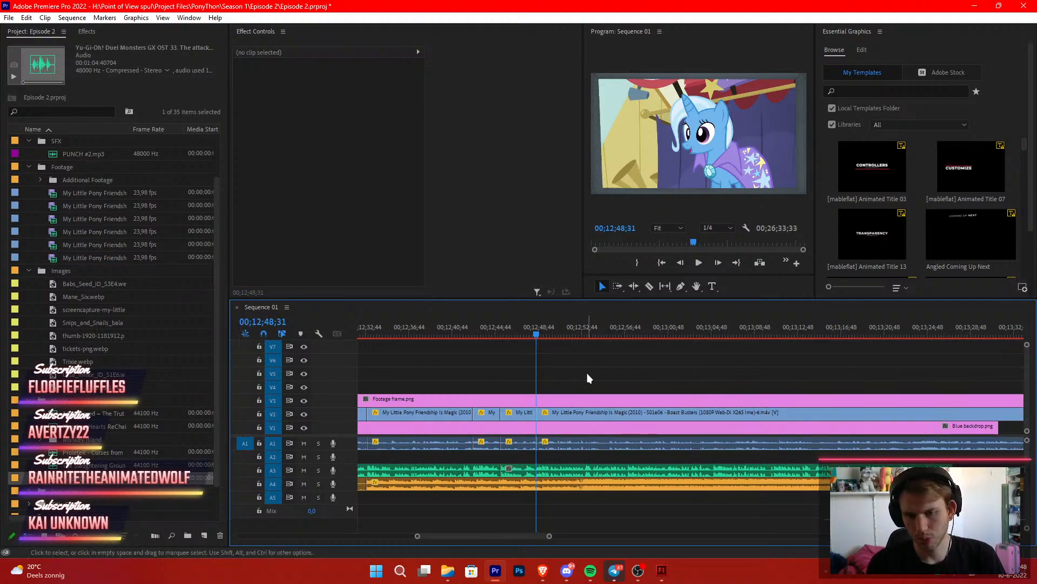
Play the Trixie shot against the commentary and split the Boast Busters clip at 00;12;52;57
key("space")
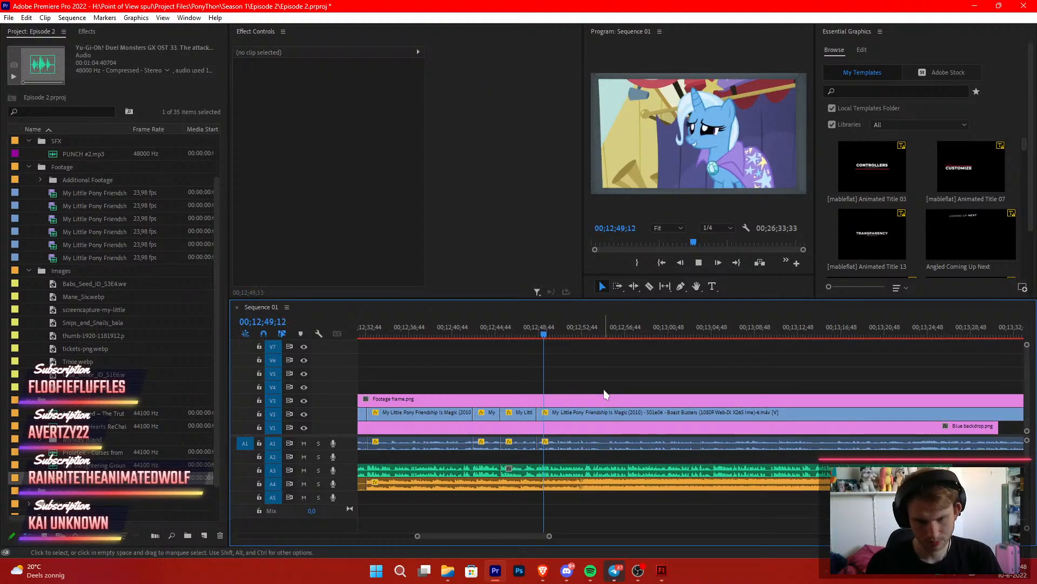
key("c")
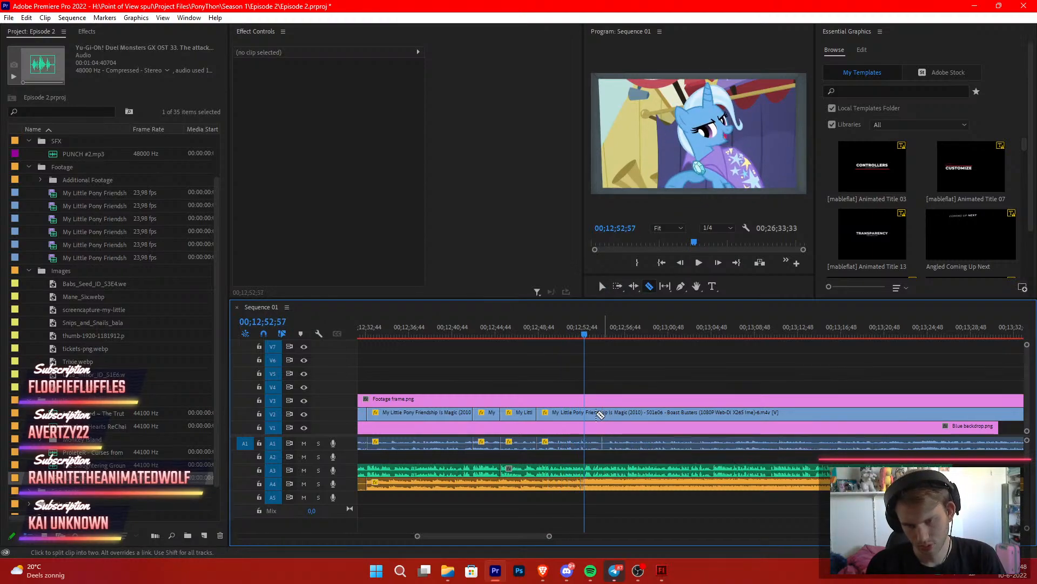
left_click(589, 413)
key("v")
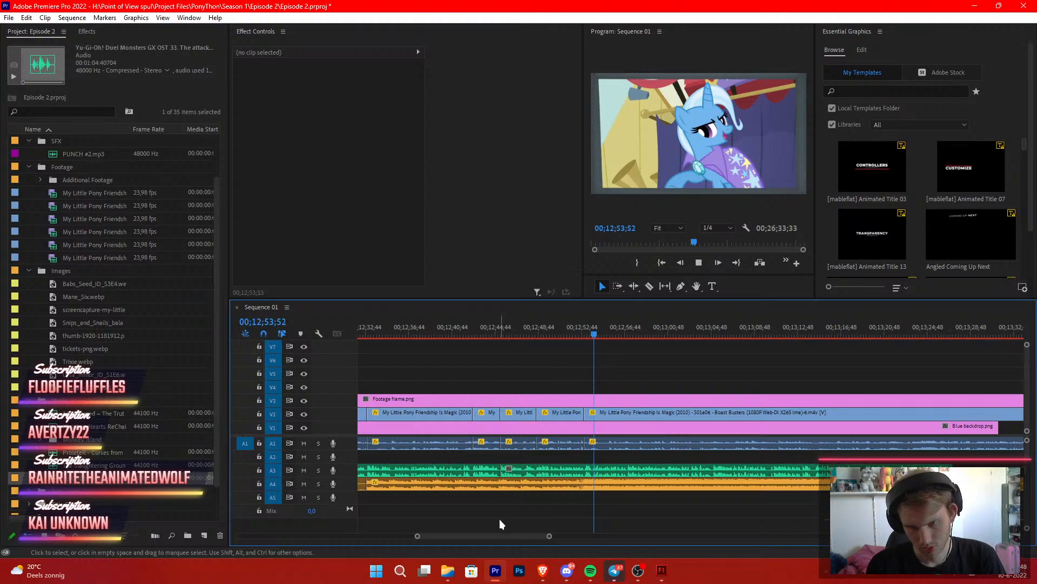
Ripple-trim the start of the last Boast Busters clip to the crowd shot with Applejack, Rainbow Dash and Spike at 00;14;29;51
key("space")
left_click_drag(550, 536, 654, 535)
left_click_drag(807, 335, 877, 347)
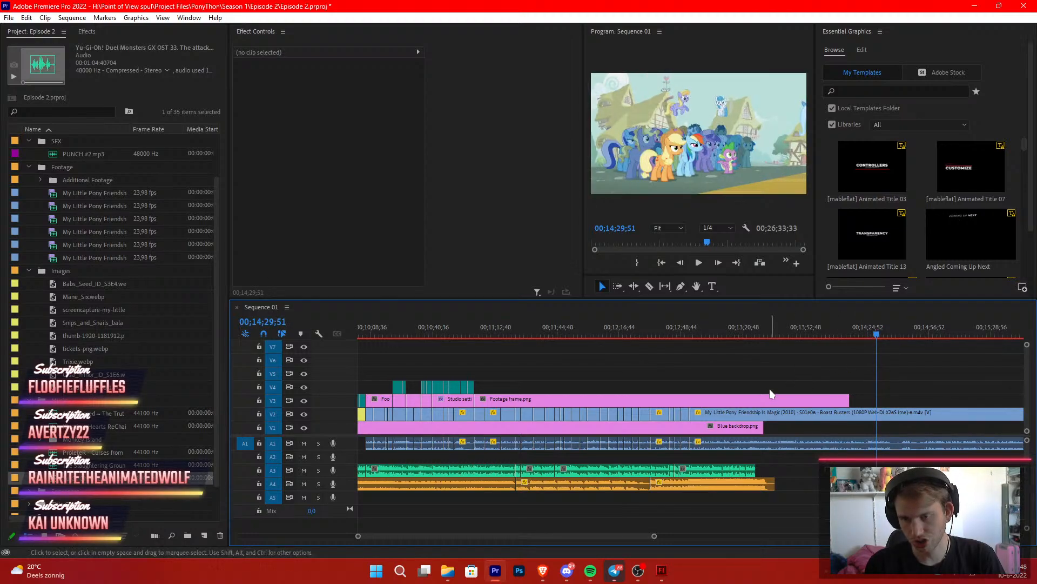
left_click_drag(692, 415, 714, 421)
key("Up")
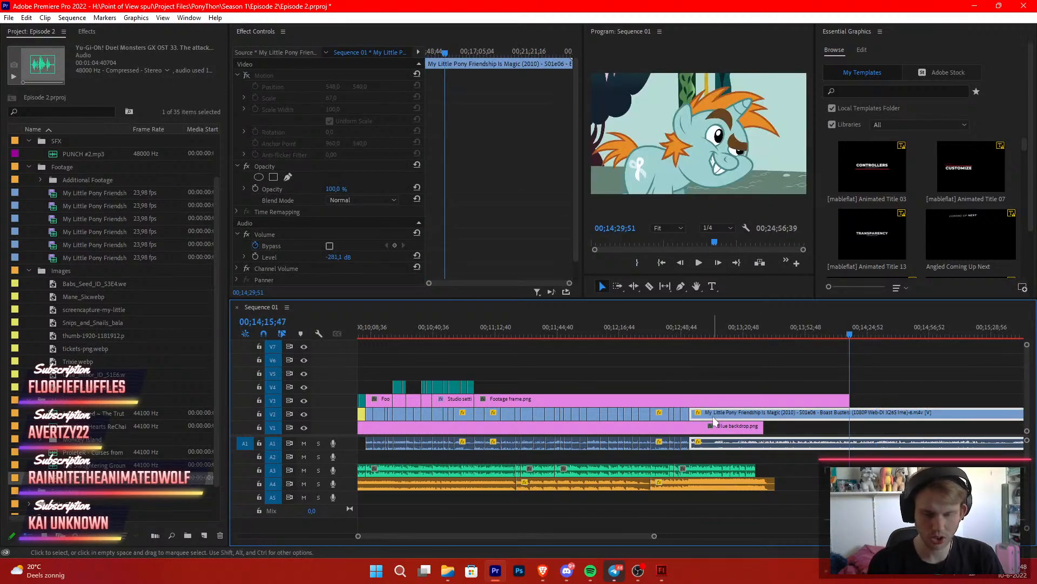
key("Up")
key("Up")
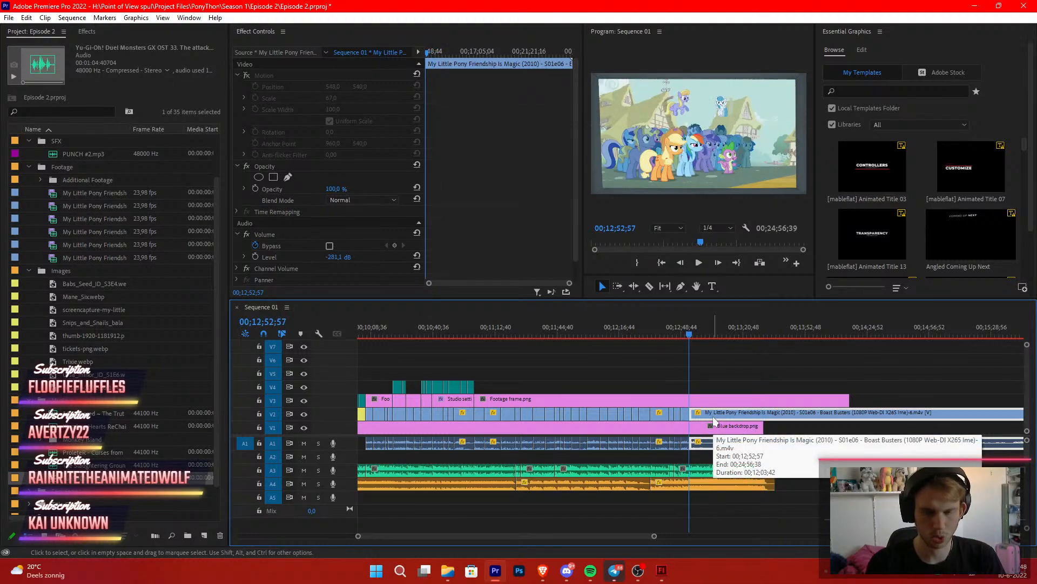
left_click_drag(653, 537, 585, 538)
left_click(791, 361)
Play on to Trixie brushing her mane at the mirror and split the Boast Busters clip at about 00;13;04;54
key("space")
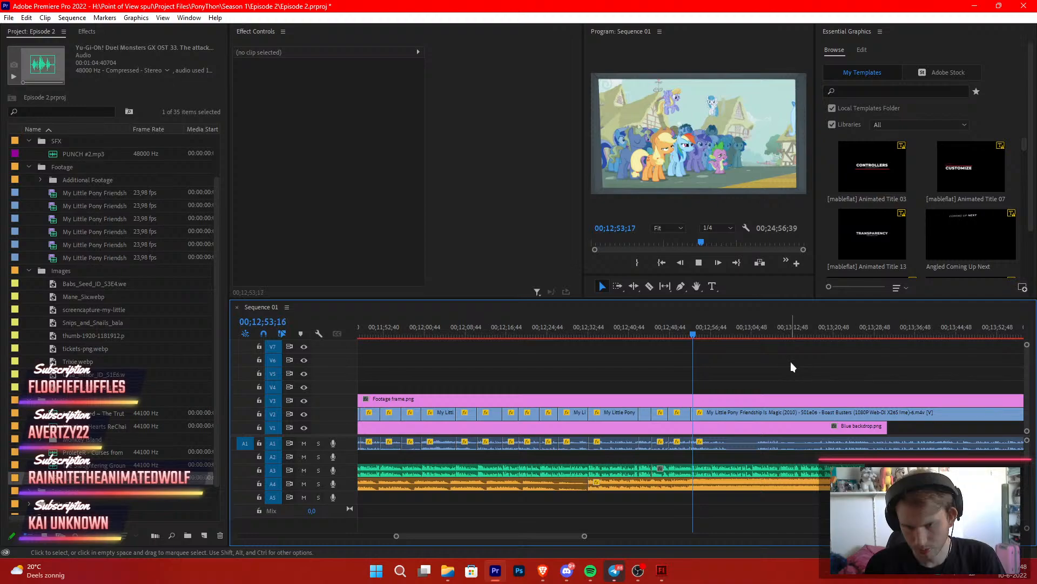
key("c")
left_click_drag(585, 536, 541, 536)
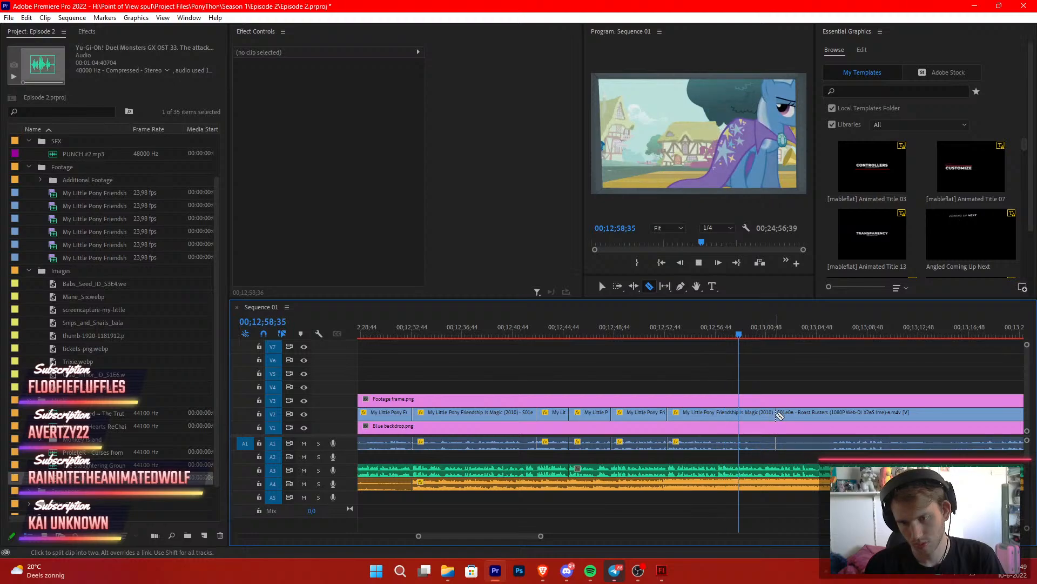
scroll(716, 426, "down", 3)
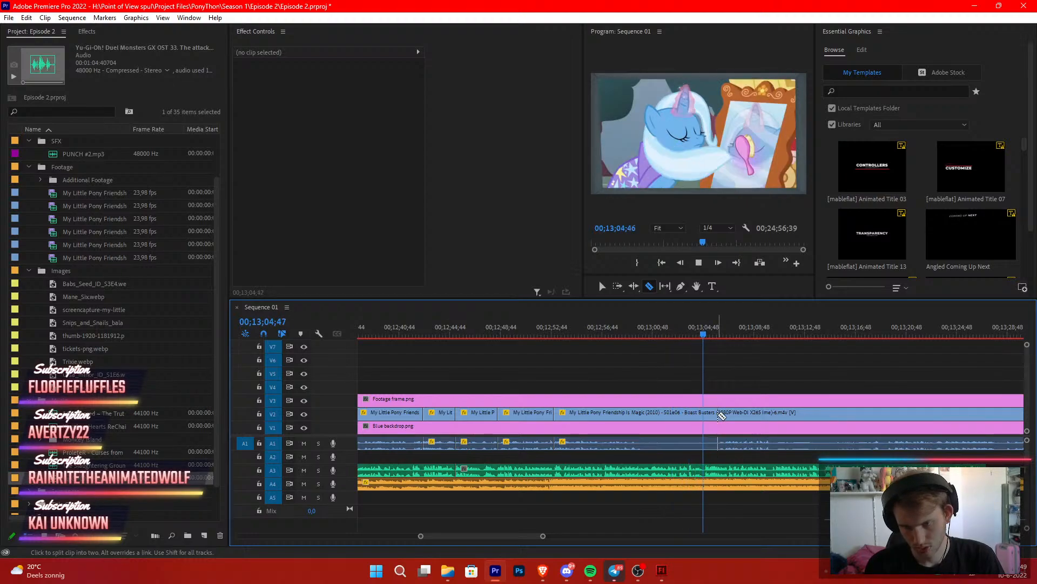
key("space")
left_click(708, 418)
key("v")
Ripple-trim the start of the last Boast Busters clip to the shot of Snips, Snails and Spike at 00;13;48;26
key("space")
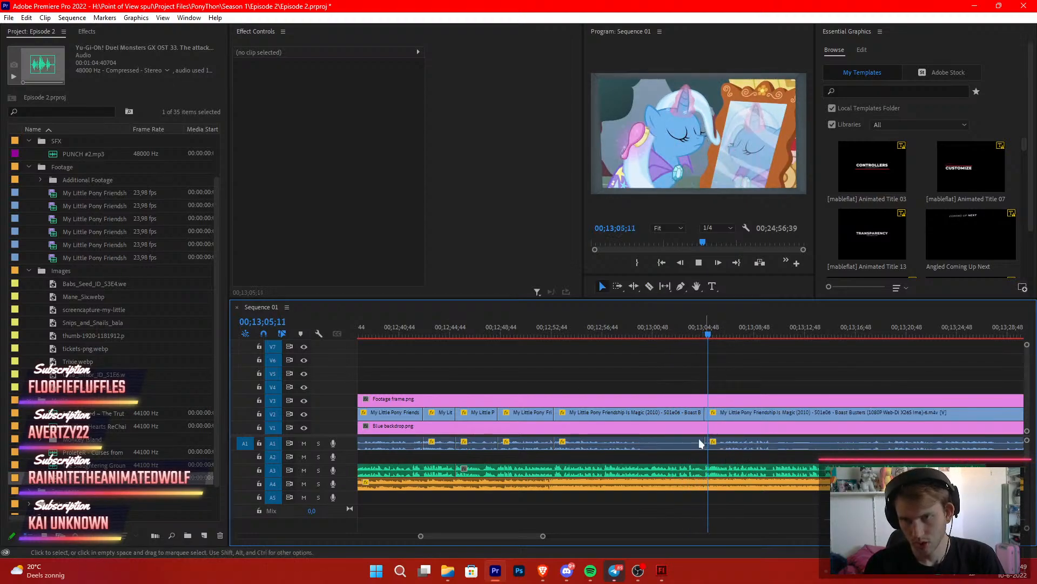
left_click_drag(544, 536, 651, 495)
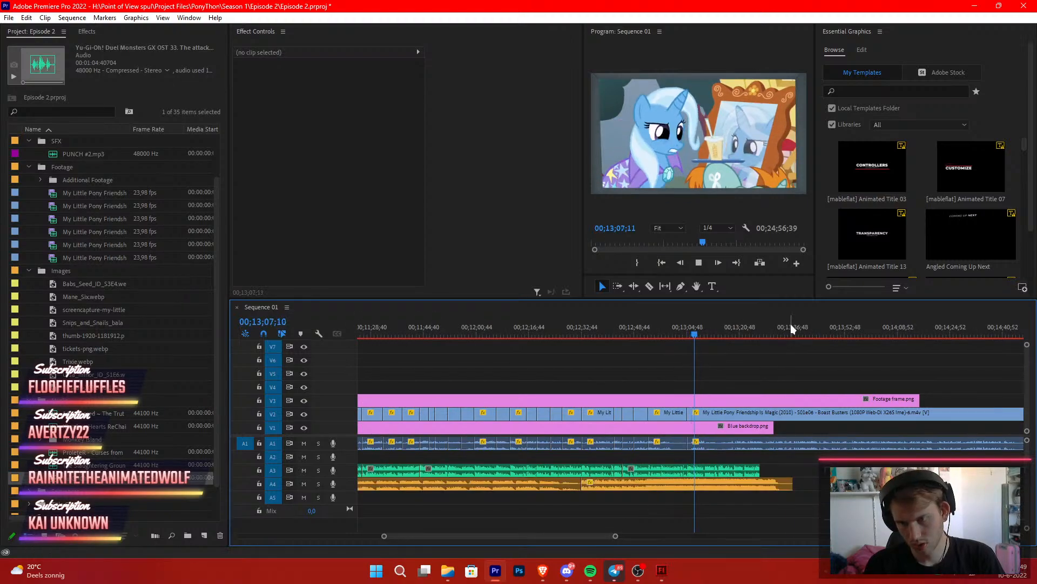
left_click(833, 335)
left_click_drag(834, 333, 832, 336)
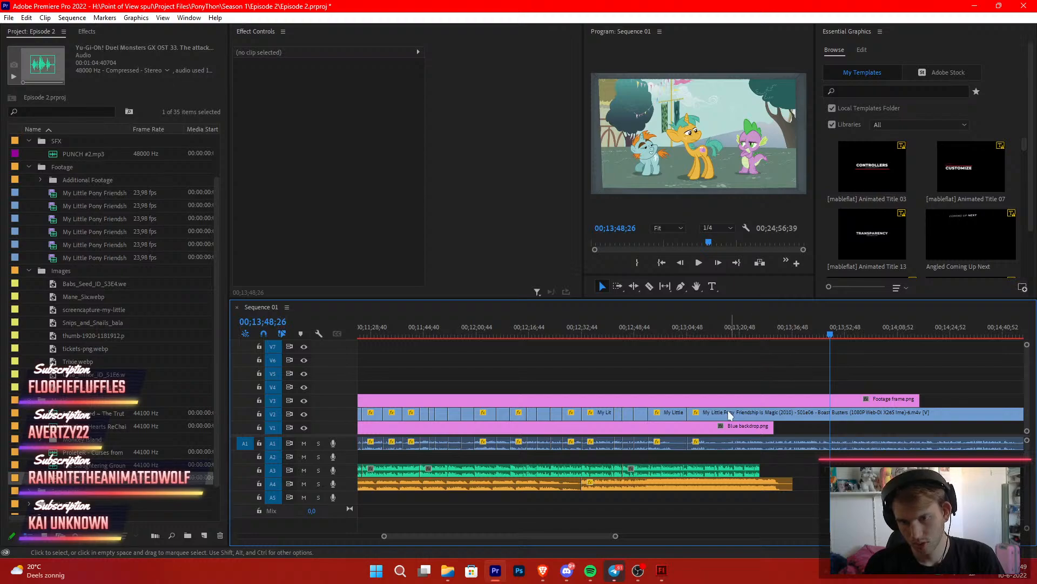
mouse_move(689, 412)
left_mouse_down()
mouse_move(832, 415)
mouse_move(678, 416)
mouse_move(697, 414)
left_mouse_up()
key("Up")
key("Up")
key("Up")
key("Up")
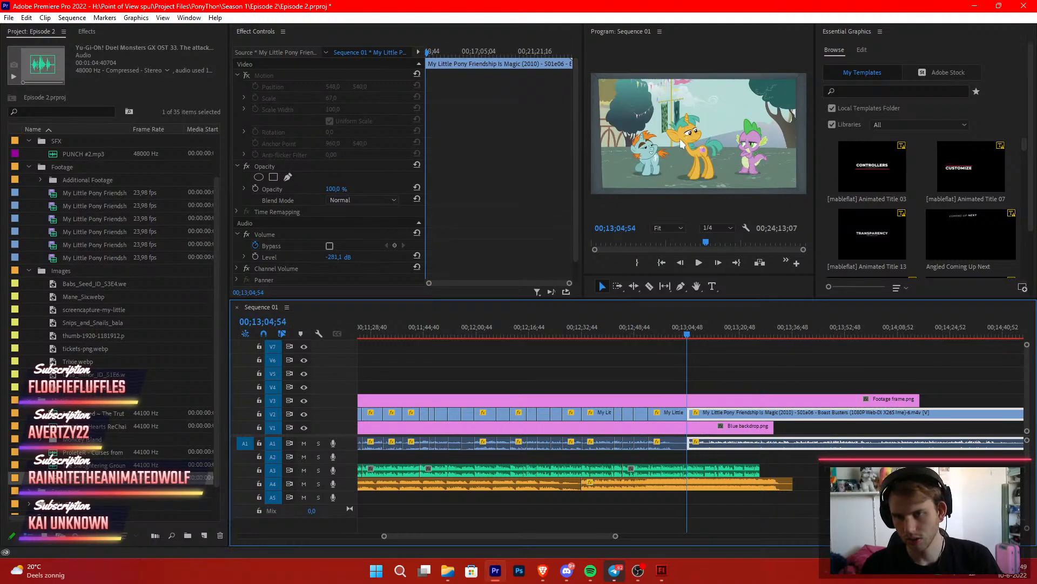
left_click(782, 384)
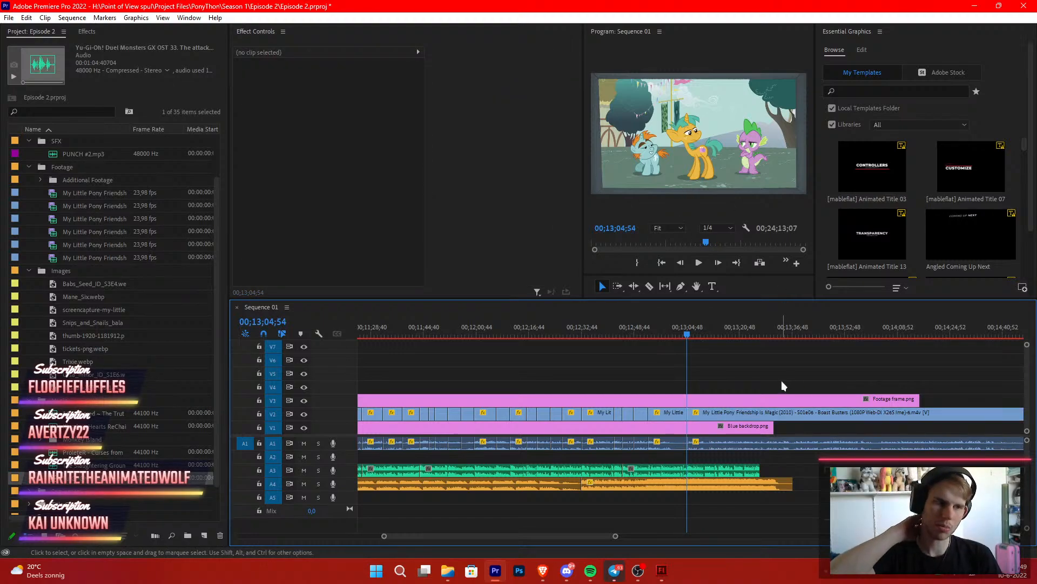
Play the Snips and Snails scene with the commentary and split the Boast Busters clip at 00;13;13;07, on Spike's shot
key("space")
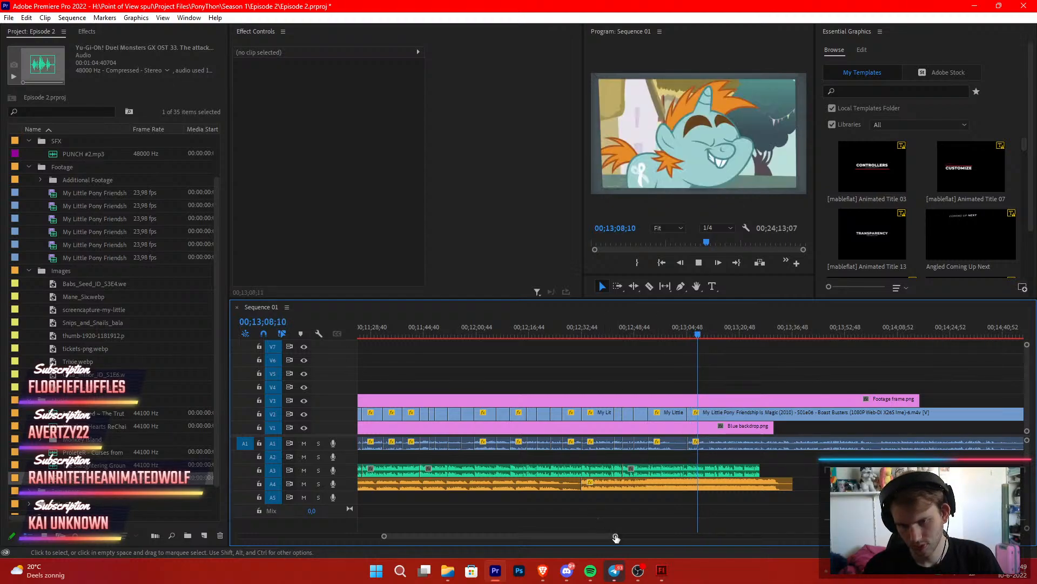
left_click_drag(616, 536, 566, 537)
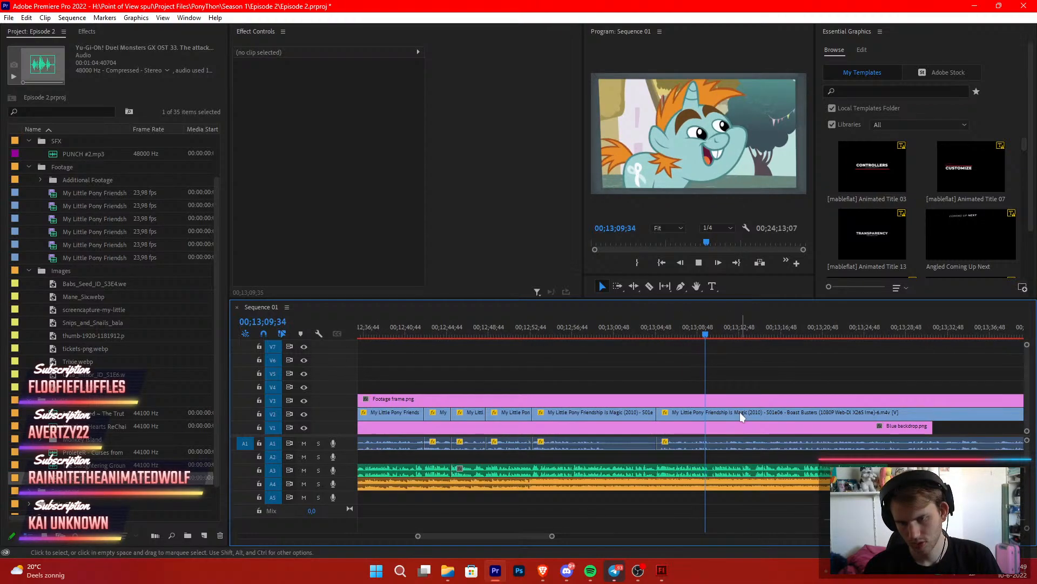
key("c")
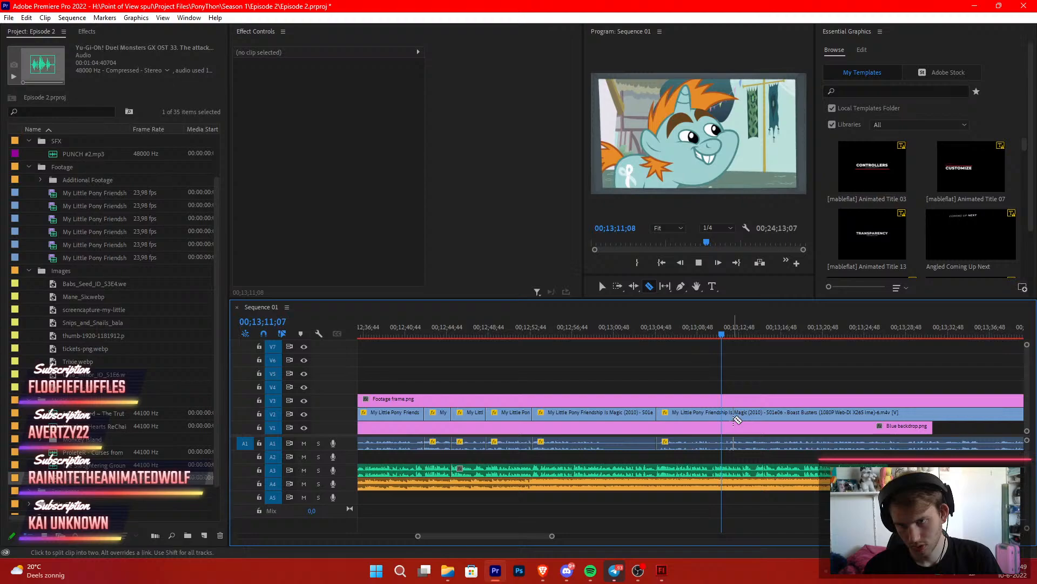
key("space")
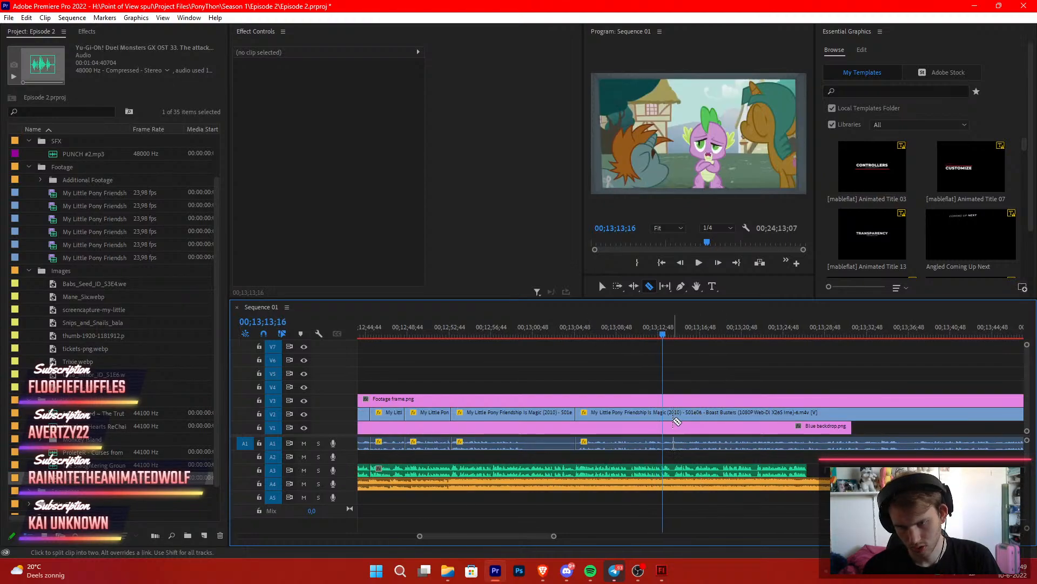
left_click(660, 343)
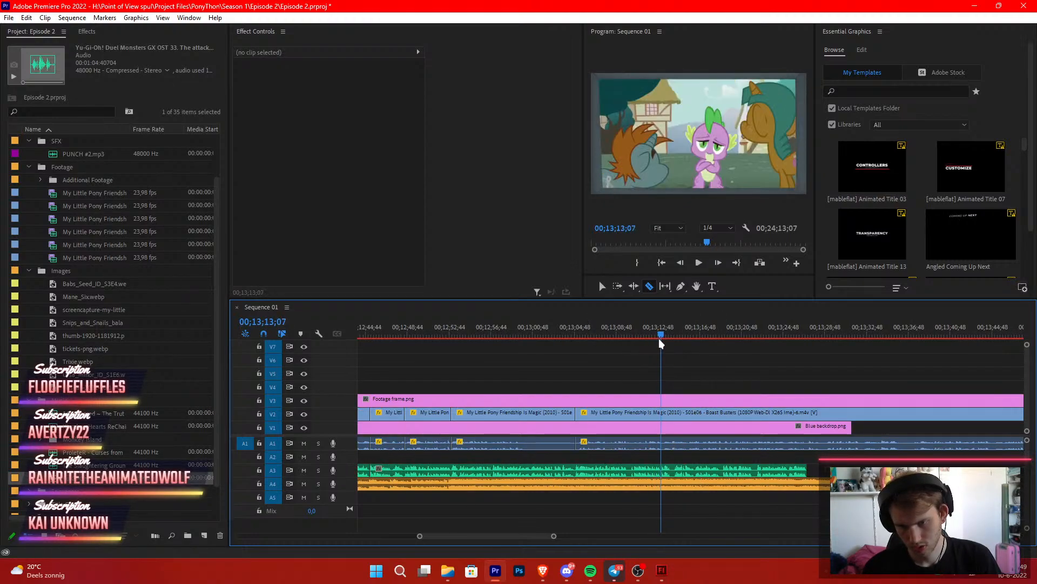
left_click(661, 412)
key("b")
Ripple-trim the start of the last Boast Busters clip to the library shot of Twilight and Spike at 00;14;03;28
key("space")
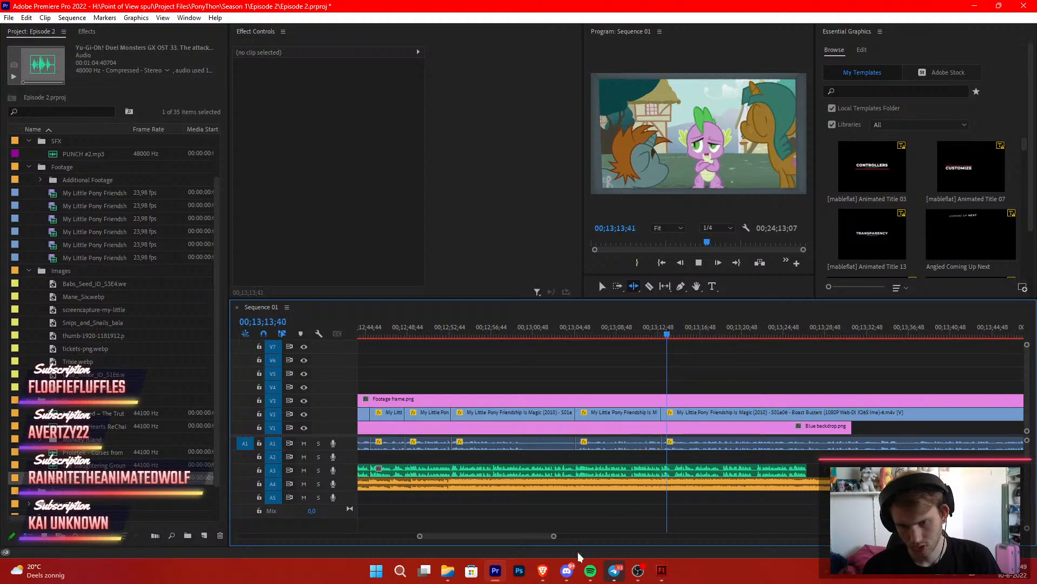
left_click_drag(553, 536, 627, 536)
key("v")
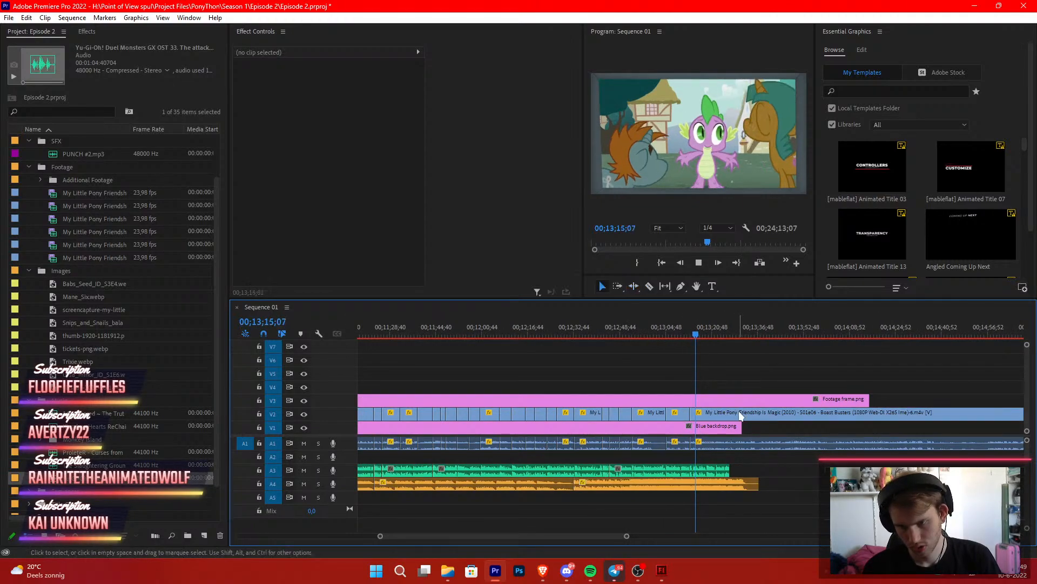
left_click_drag(734, 330, 835, 386)
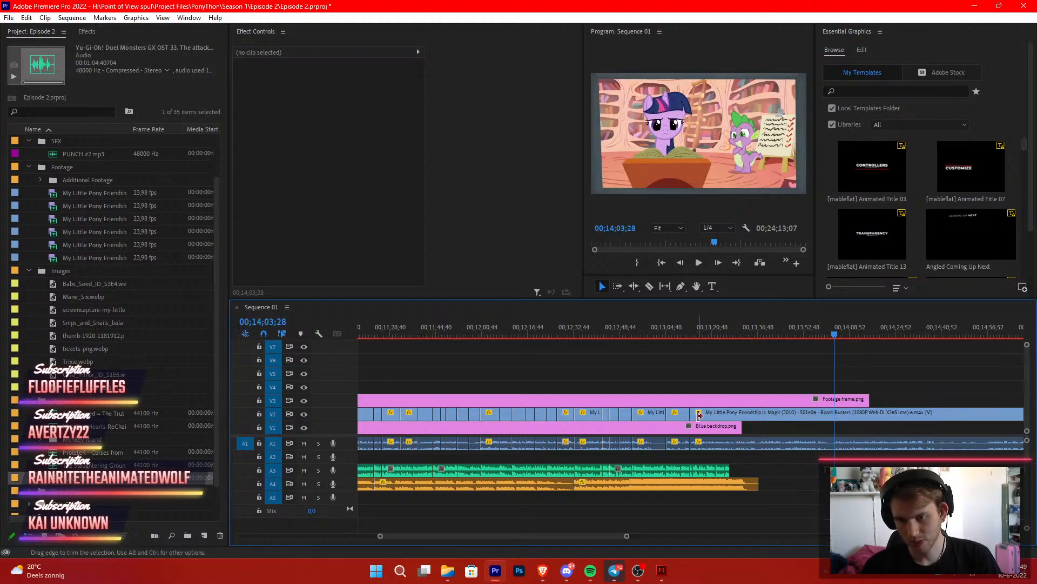
mouse_move(699, 414)
left_mouse_down()
mouse_move(837, 414)
mouse_move(706, 421)
left_mouse_up()
Play through the new edit and cut the commentary audio on A3 at about 00;13;14;00, shortly after the library shot begins
left_click(683, 335)
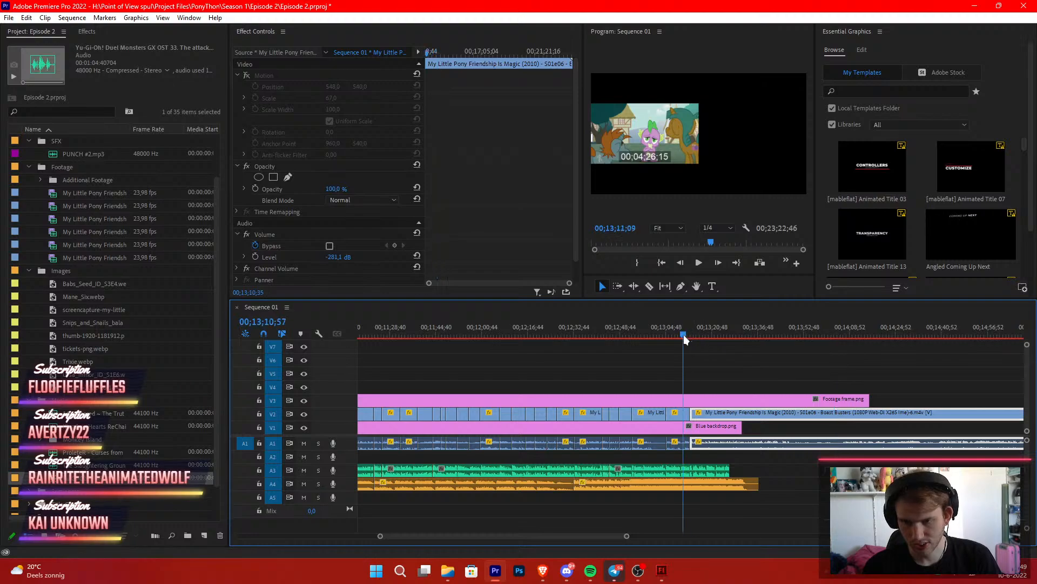
left_click_drag(683, 336, 682, 336)
left_click_drag(628, 535, 576, 538)
key("c")
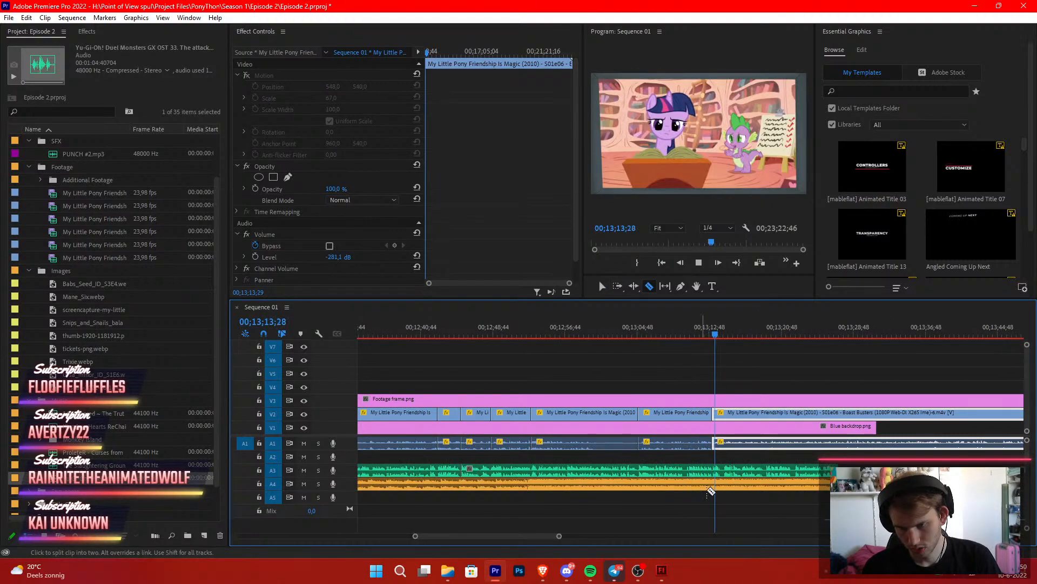
key("space")
left_click_drag(559, 539, 508, 537)
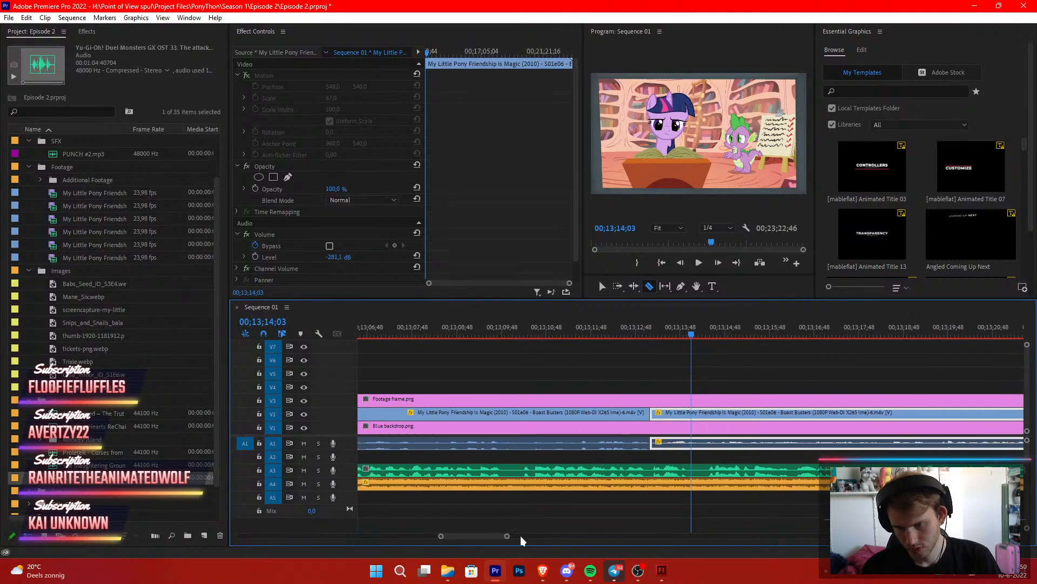
key("space")
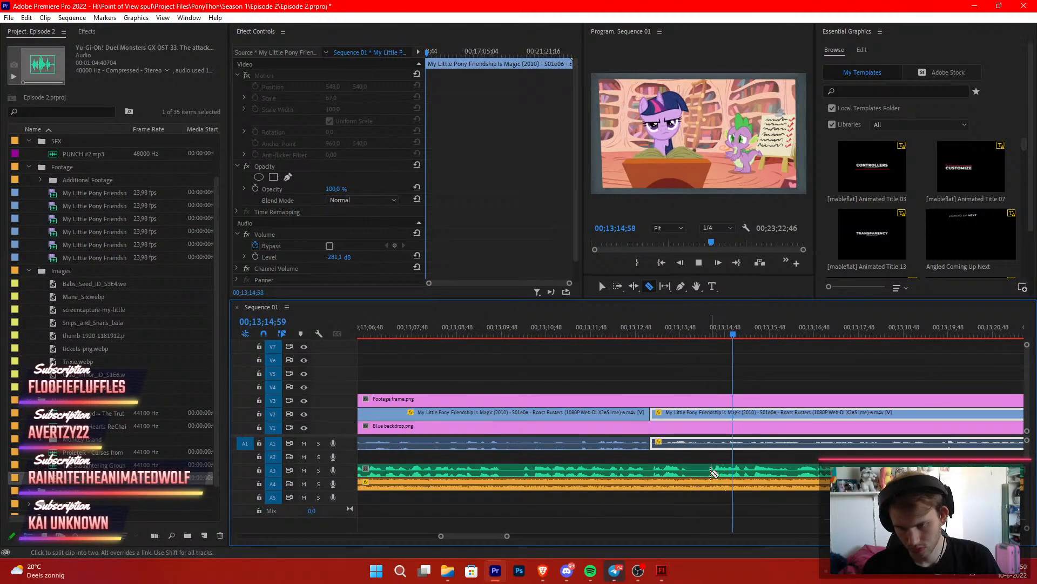
key("b")
key("v")
left_click_drag(718, 471, 720, 475)
left_click(704, 373)
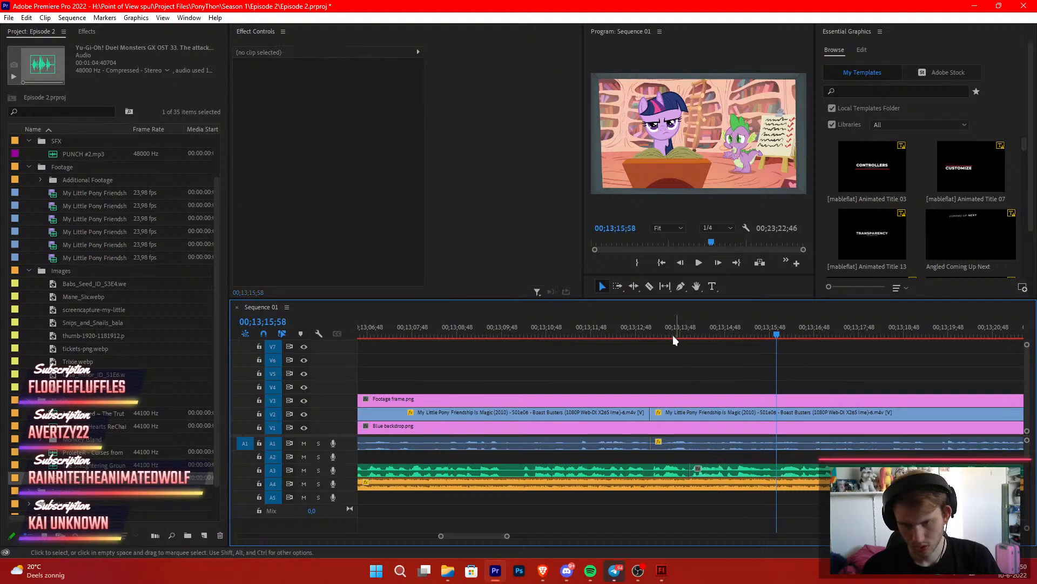
Play through the library shot, cut the commentary on A3 after the pause, and move the following piece back to 00;13;18;21
left_click_drag(670, 335, 615, 336)
key("space")
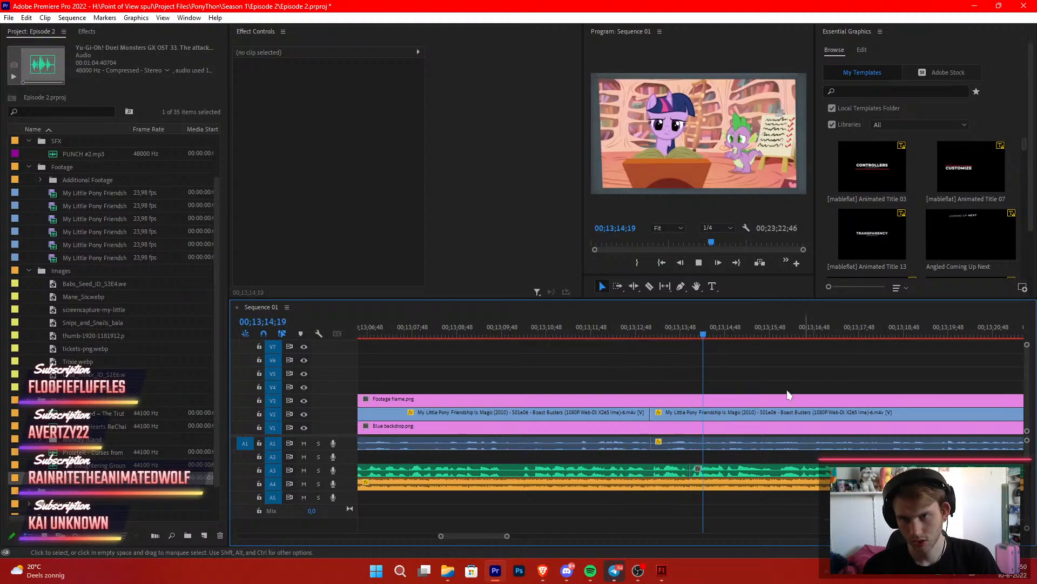
scroll(804, 400, "down", 1)
scroll(804, 400, "down", 3)
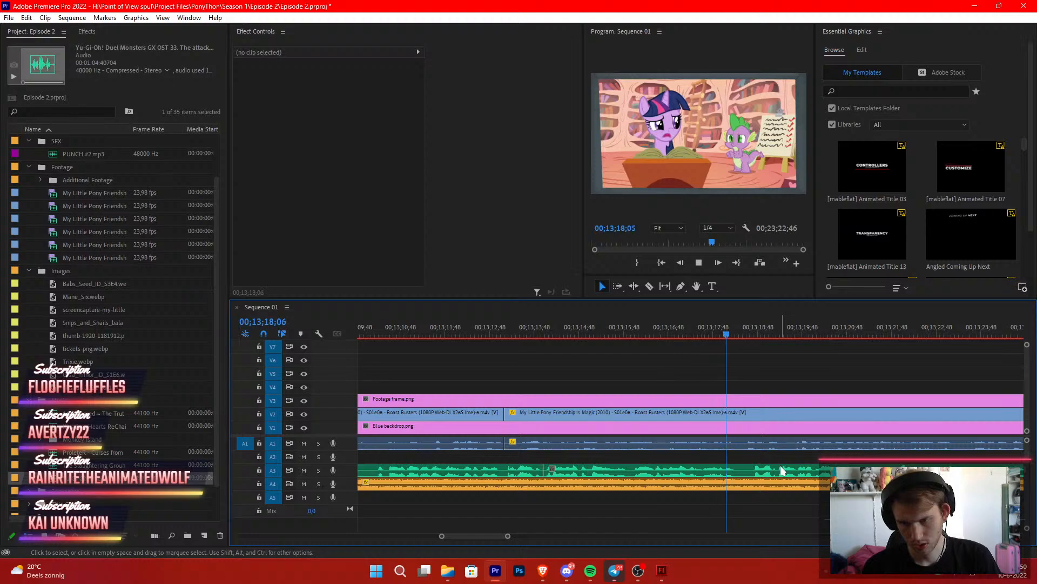
key("c")
left_click(753, 472)
key("space")
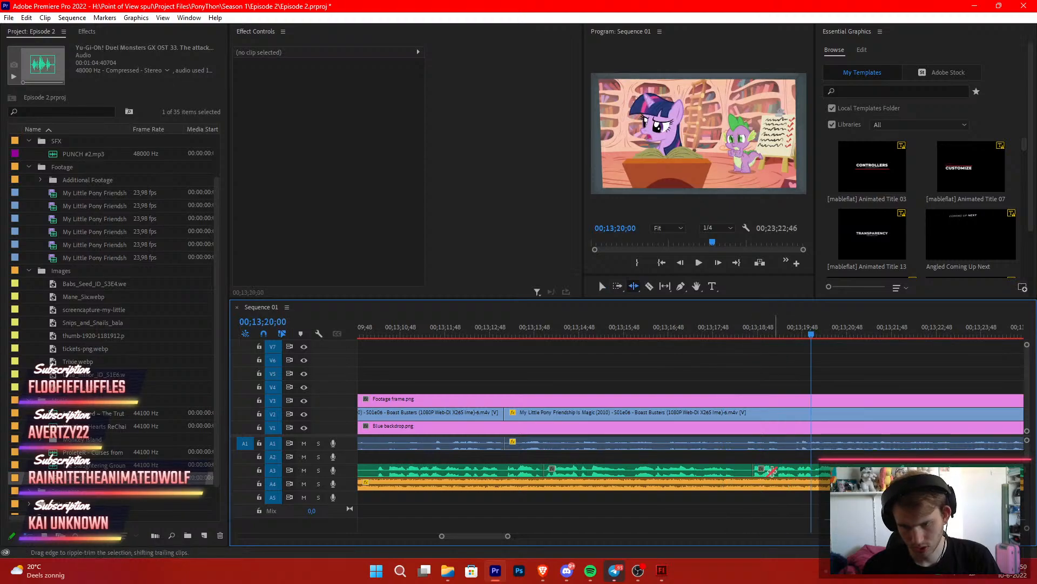
key("v")
left_click_drag(776, 474, 760, 472)
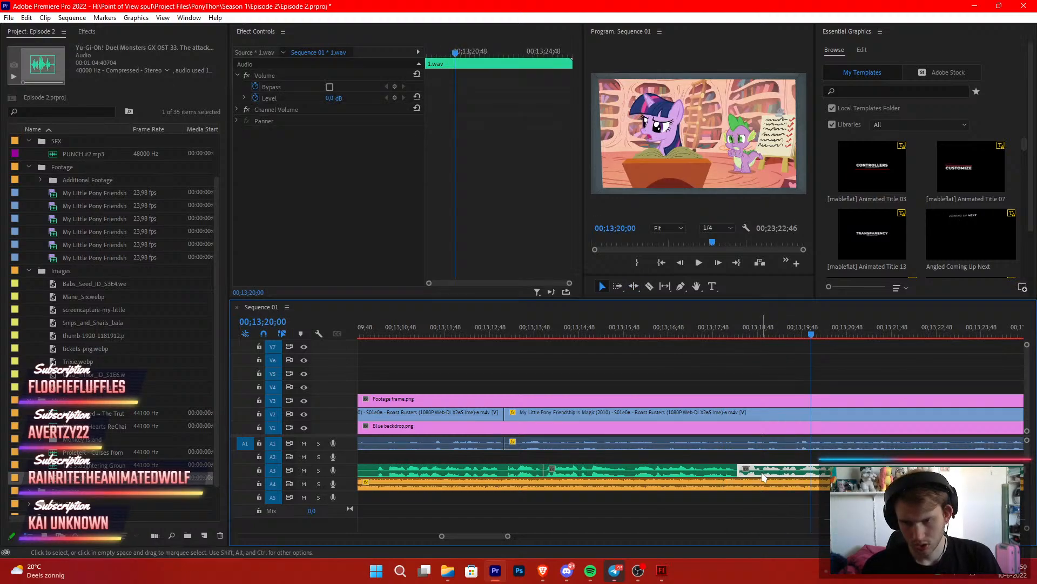
Split the last Boast Busters clip at 00;13;18;21, in line with the start of the moved commentary piece
key("c")
left_click(738, 414)
key("space")
key("v")
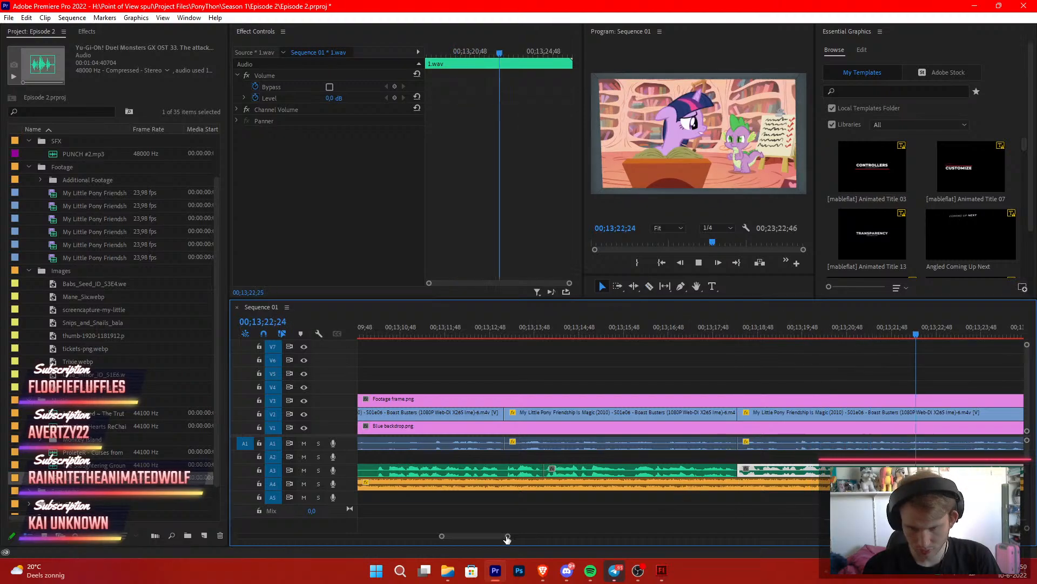
Ripple-extend the start of the last Boast Busters clip back to the Snips, Snails and Spike scene
left_click_drag(507, 537, 633, 538)
key("space")
mouse_move(723, 416)
left_mouse_down()
mouse_move(1017, 420)
mouse_move(817, 427)
mouse_move(803, 425)
mouse_move(827, 421)
mouse_move(708, 417)
left_mouse_up()
left_click(728, 366)
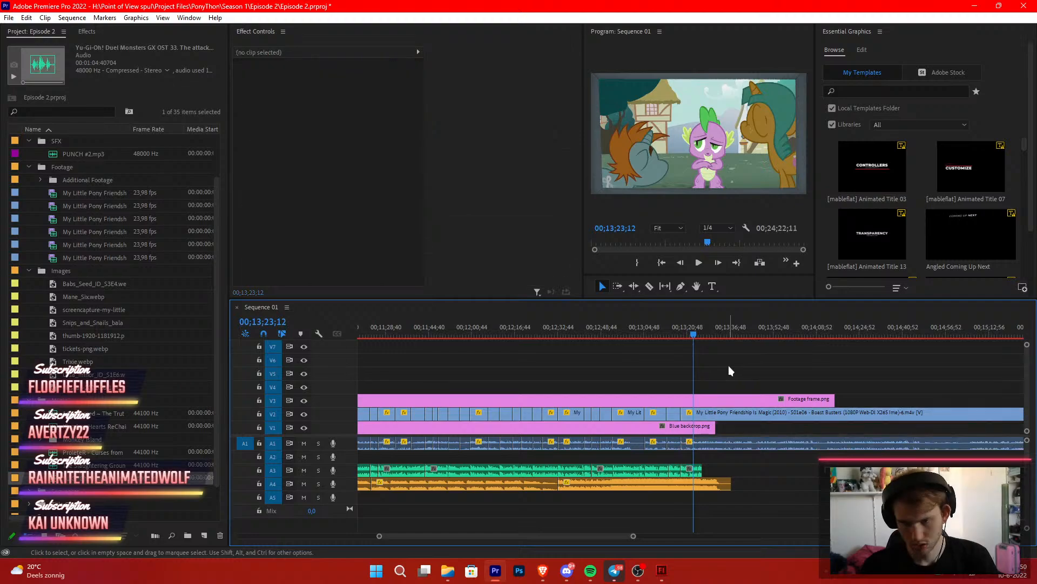
Play the closing scene, split the Boast Busters clip and Footage frame at 00;13;27;12, and delete the parts after the cut
key("Up")
key("space")
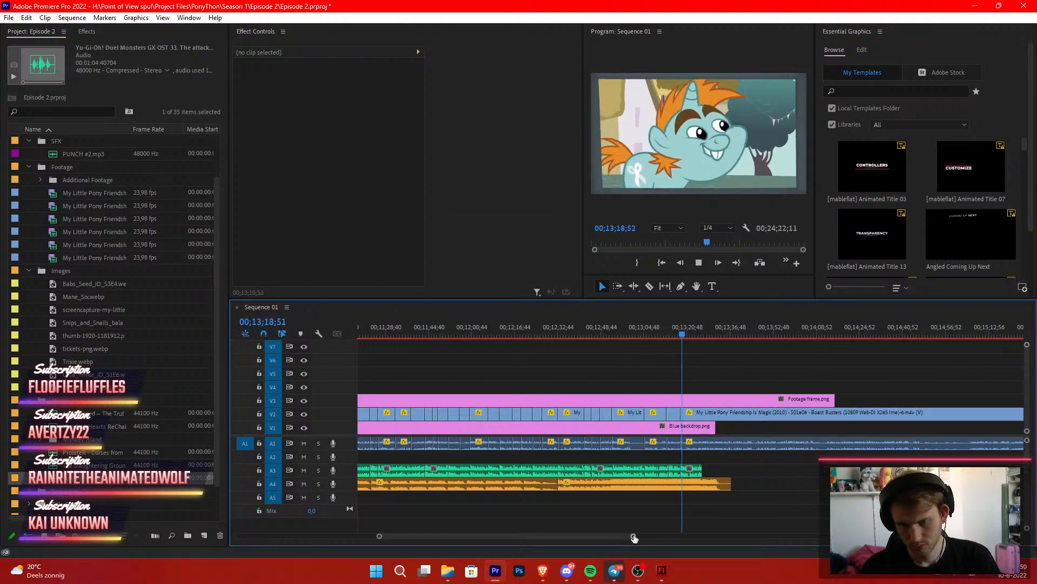
left_click_drag(634, 538, 541, 537)
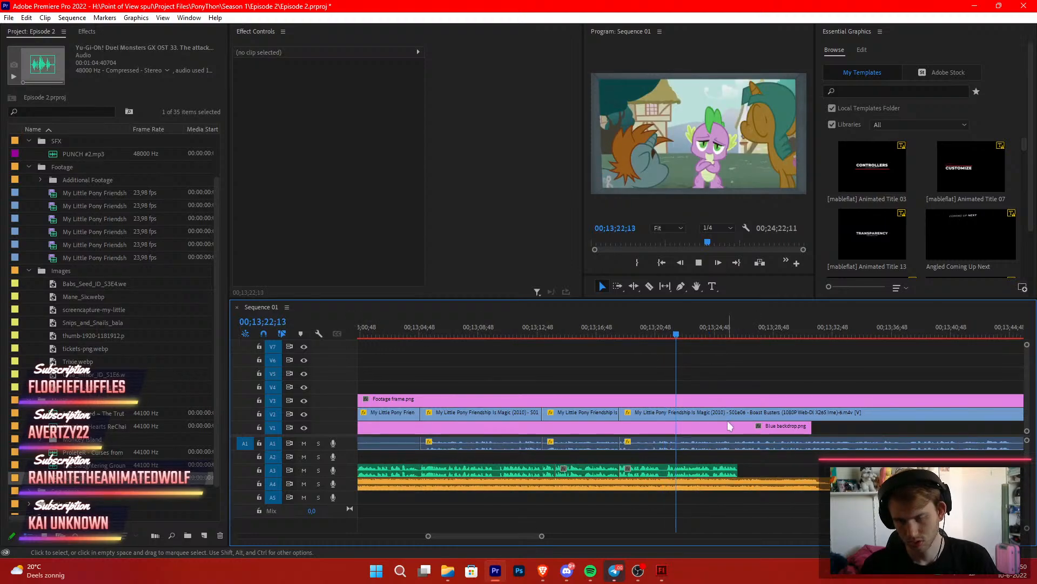
key("c")
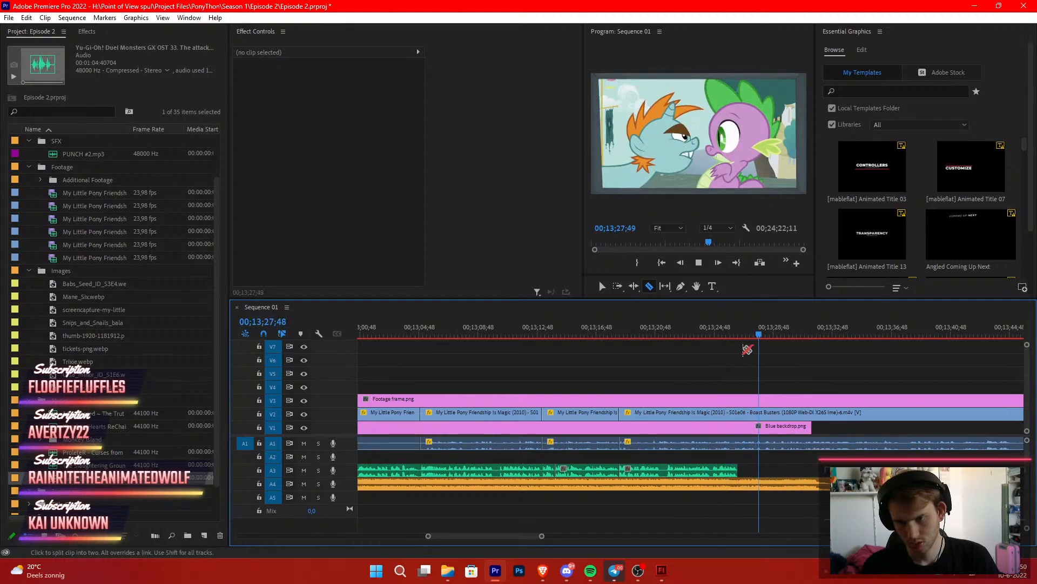
left_click(721, 333)
key("space")
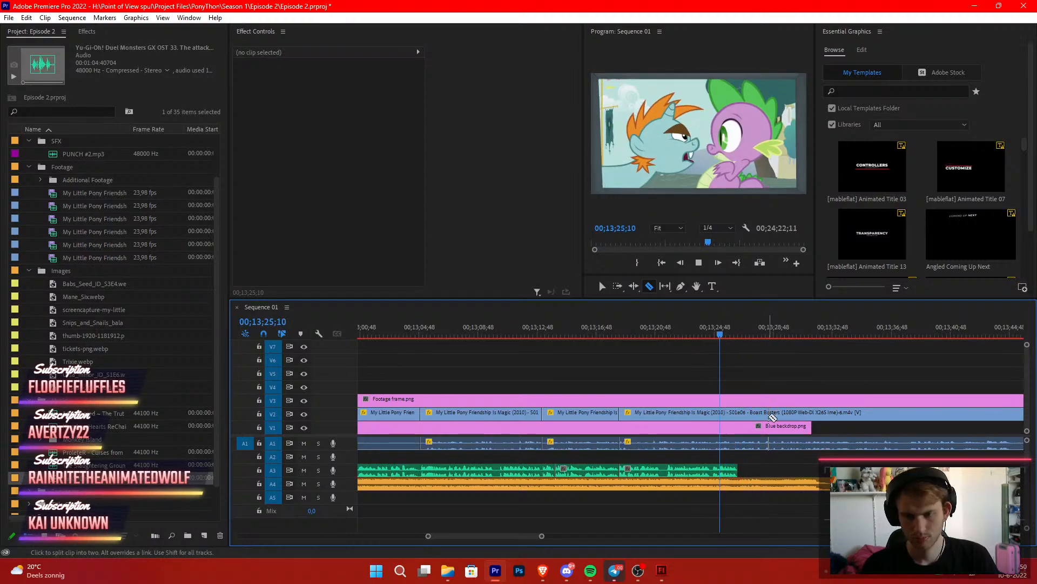
key("space")
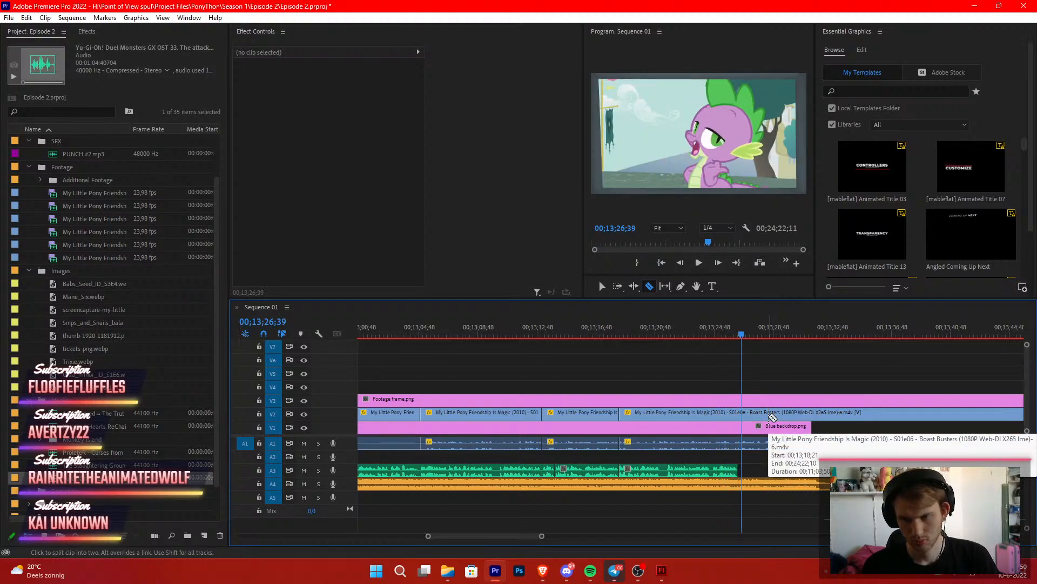
key("space")
key("space")
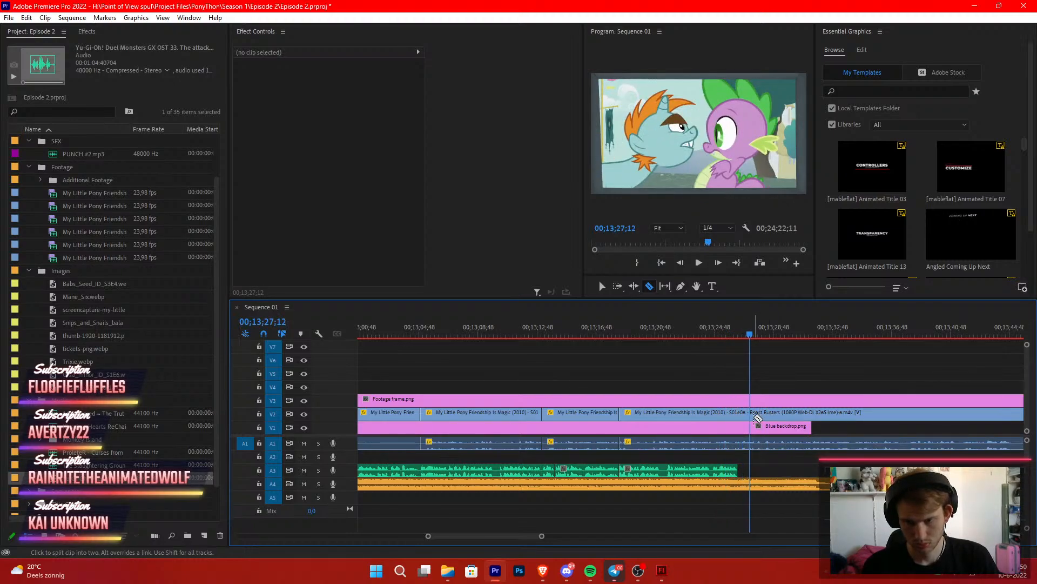
left_click(751, 414)
left_click(751, 402)
key("v")
left_click_drag(771, 383, 788, 418)
key("Delete")
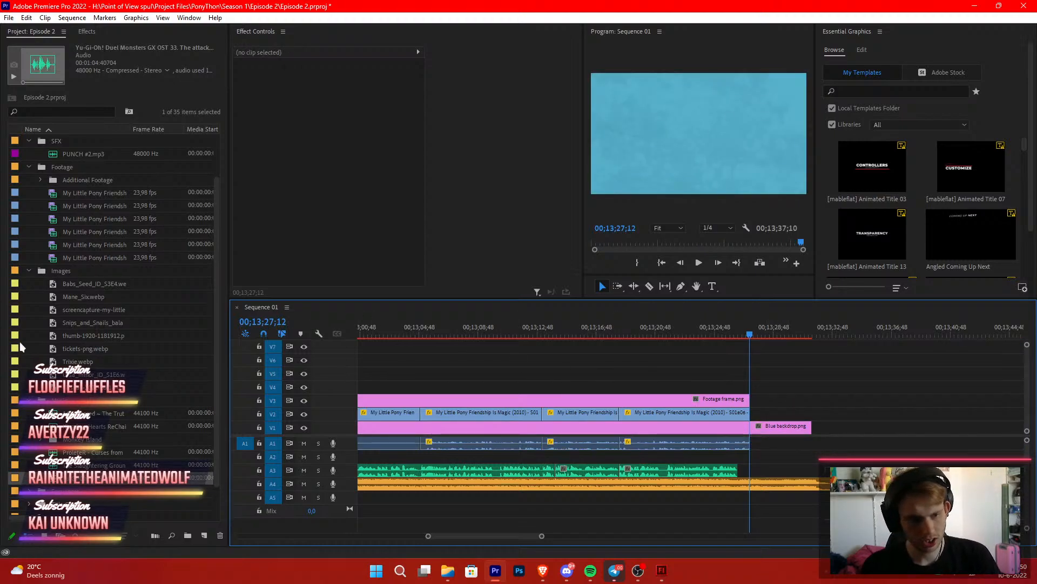
Apply a Cross Dissolve to the ends of the Boast Busters clip on V2 and the Footage frame on V3
left_click(84, 32)
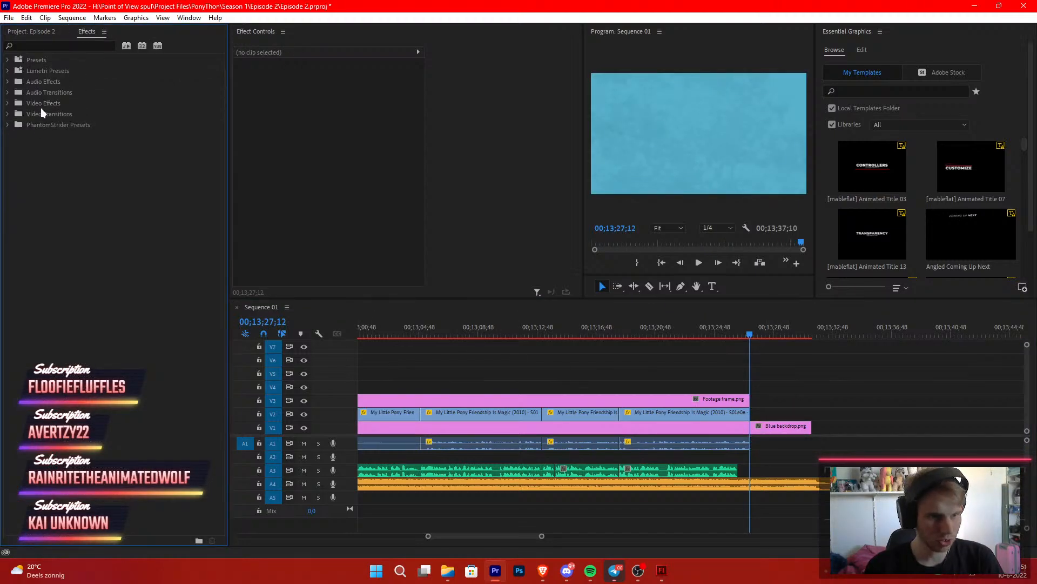
left_click(45, 114)
double_click(44, 113)
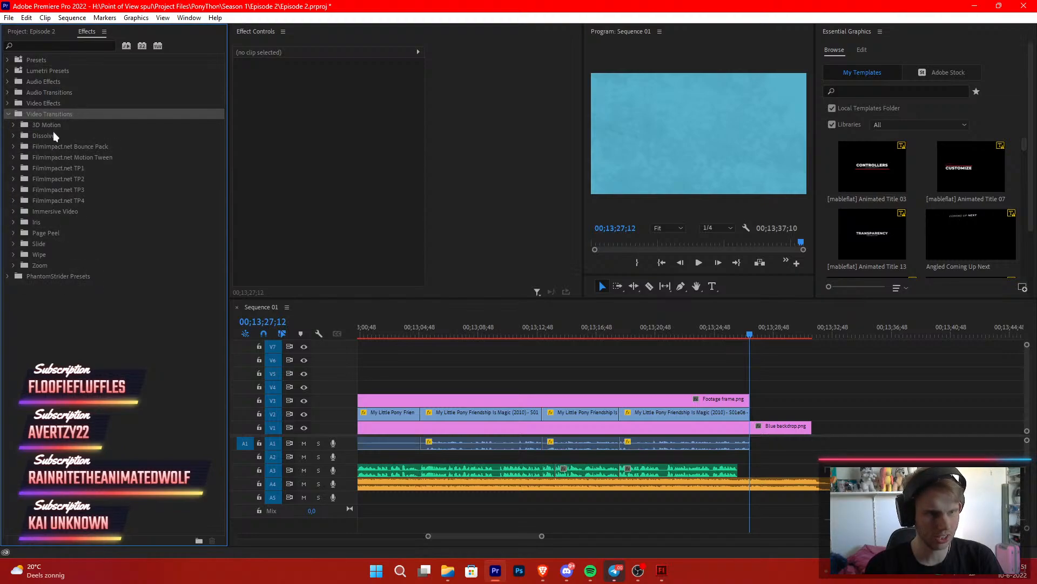
double_click(53, 135)
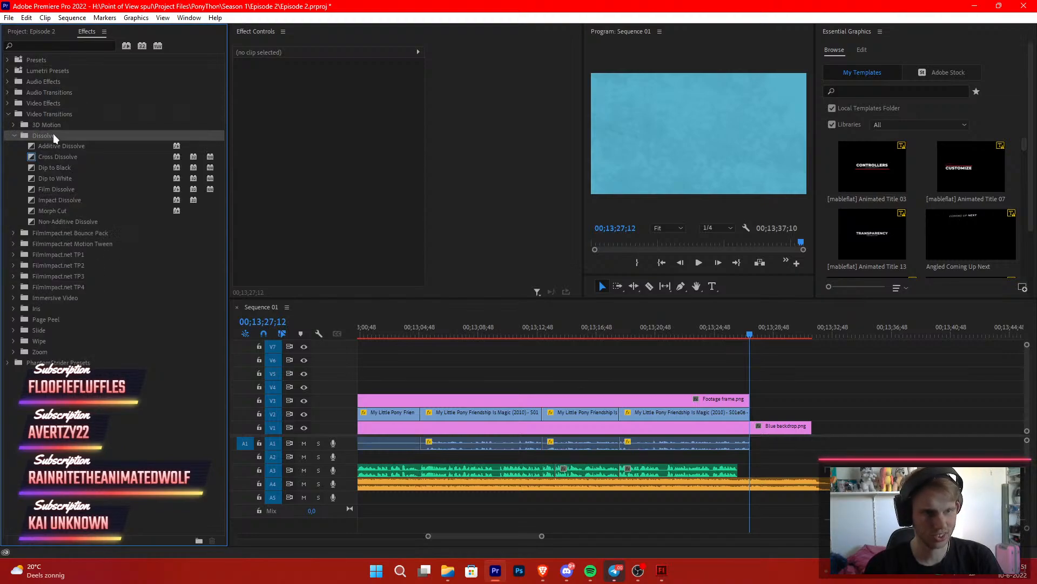
left_click(55, 155)
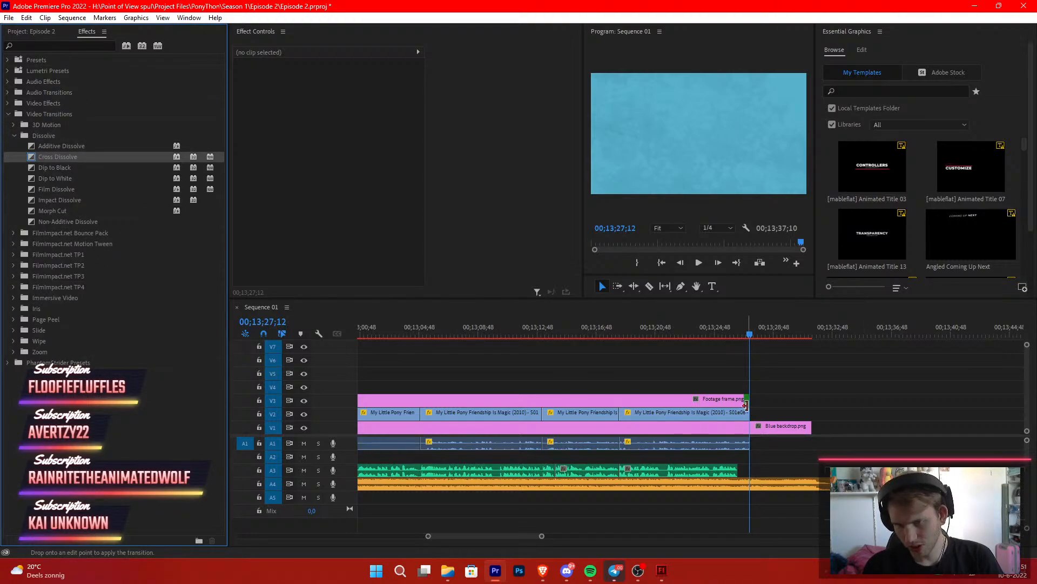
left_click_drag(747, 404, 747, 400)
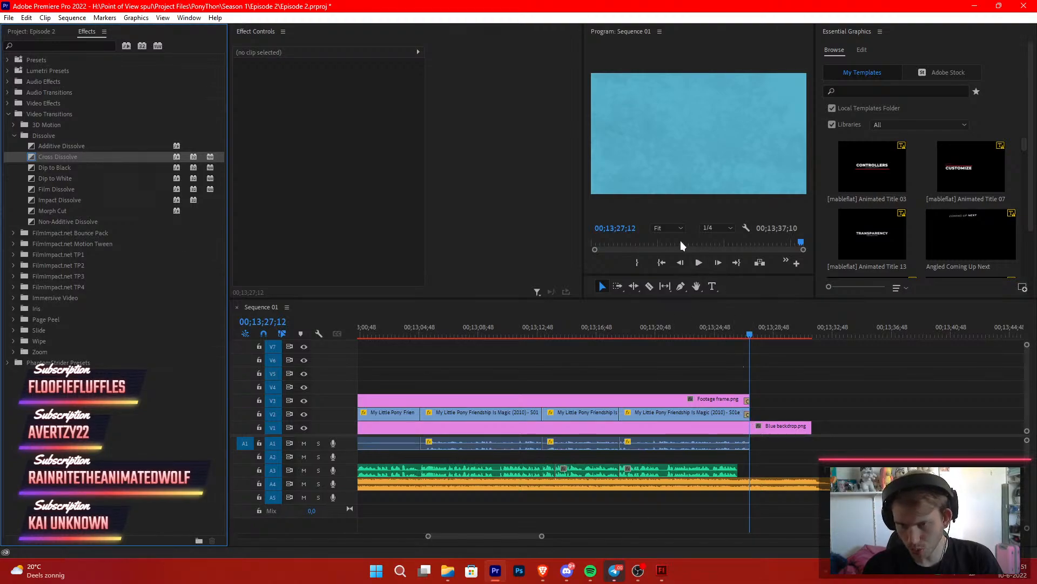
Return the playhead to the start of the sequence and view the whole edit in the timeline
left_click(662, 262)
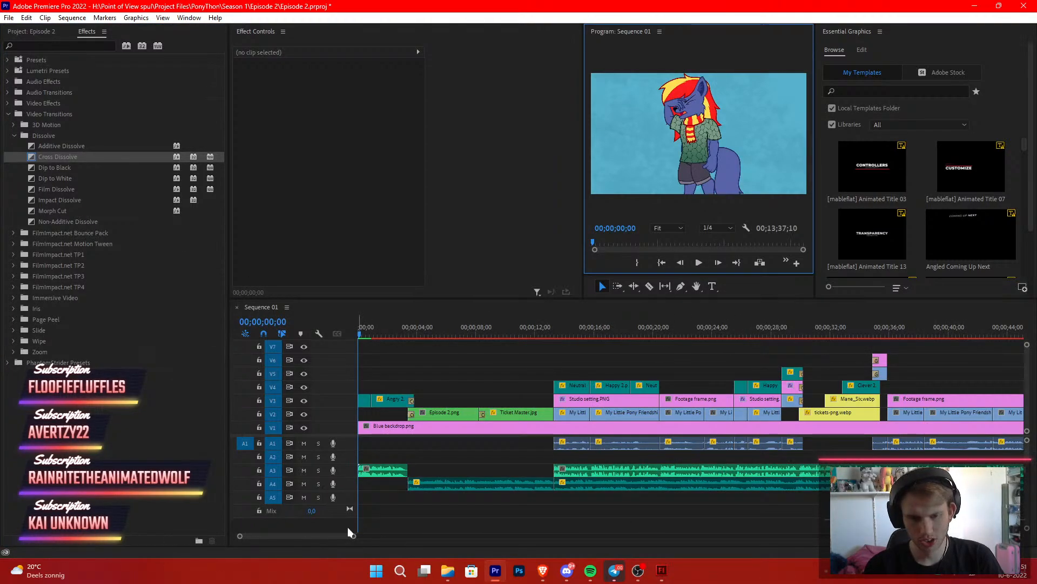
left_click_drag(352, 537, 807, 553)
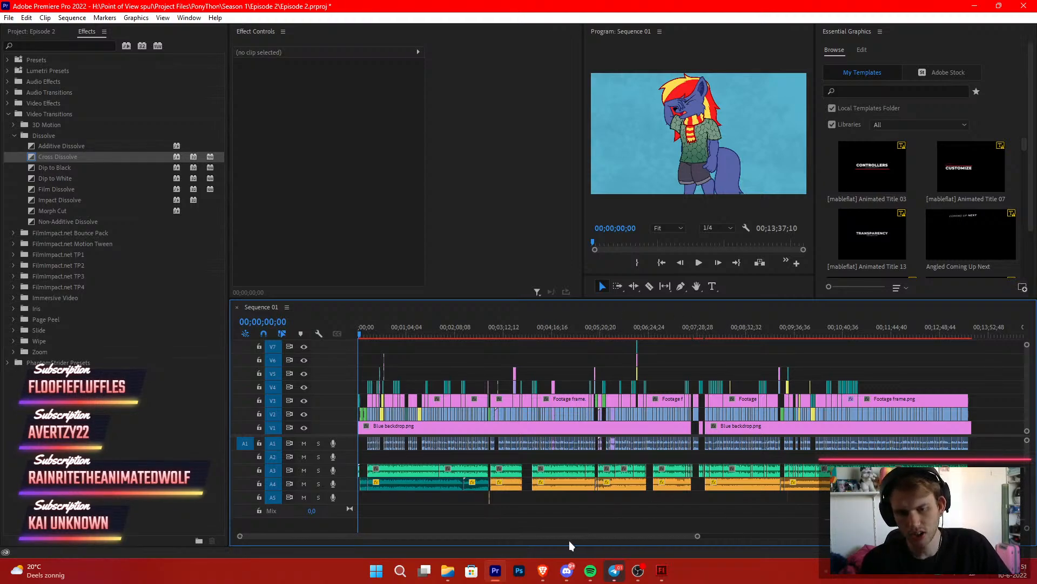
Switch to the Brave browser and check the livestream's analytics and chat in YouTube Studio
left_click(545, 572)
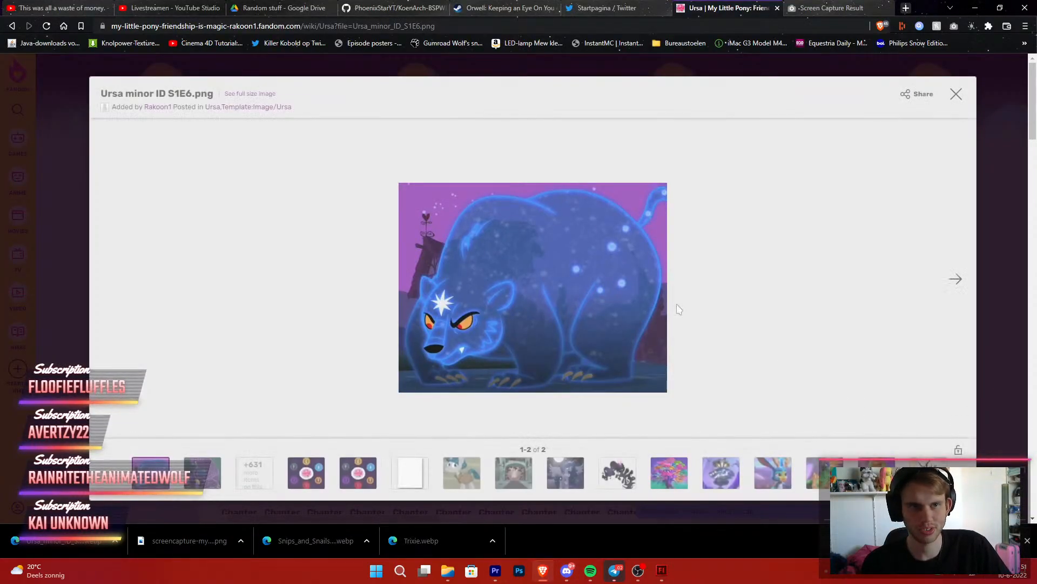
left_click(178, 8)
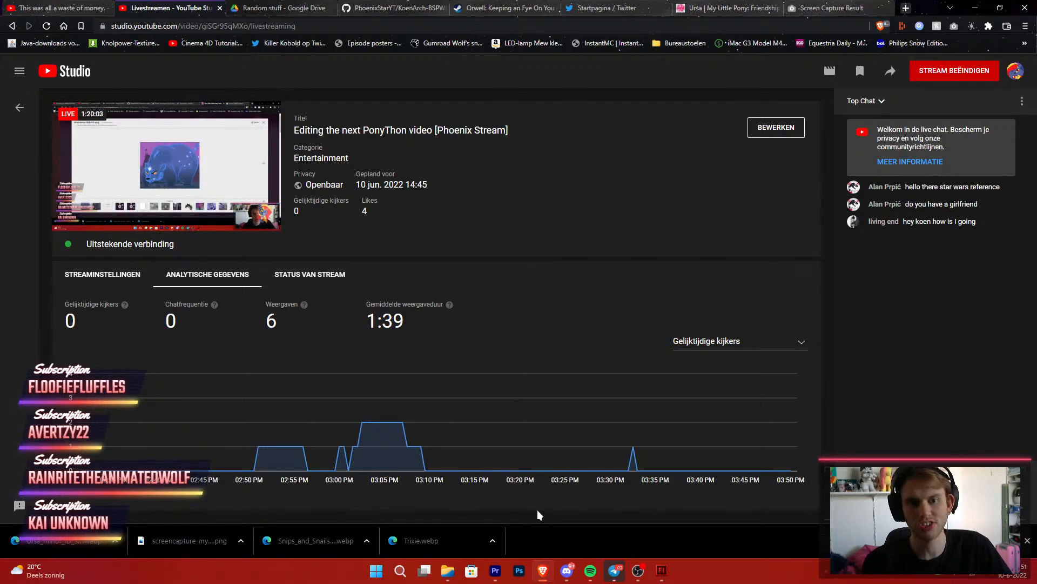
mouse_move(429, 439)
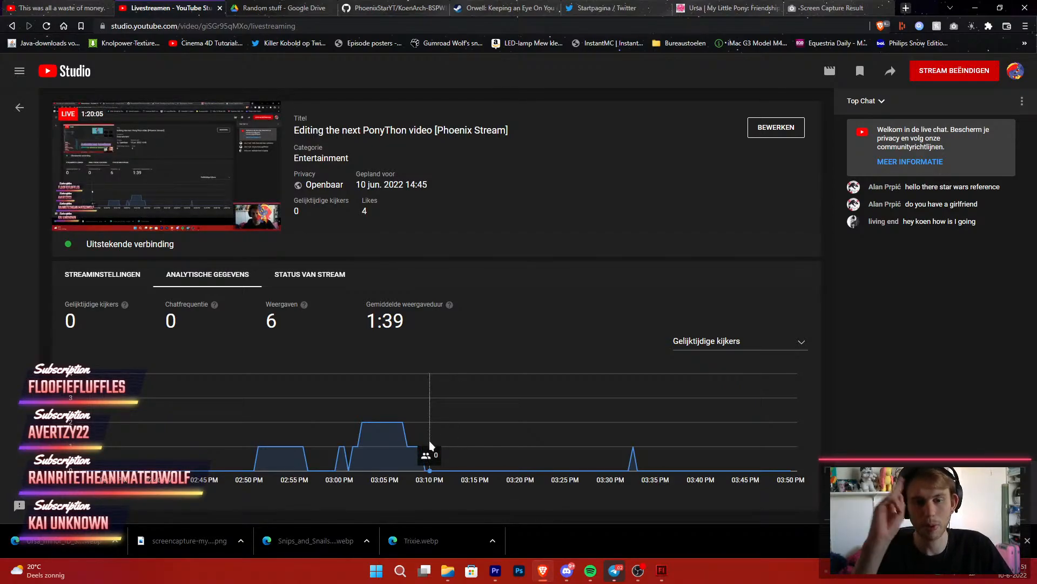